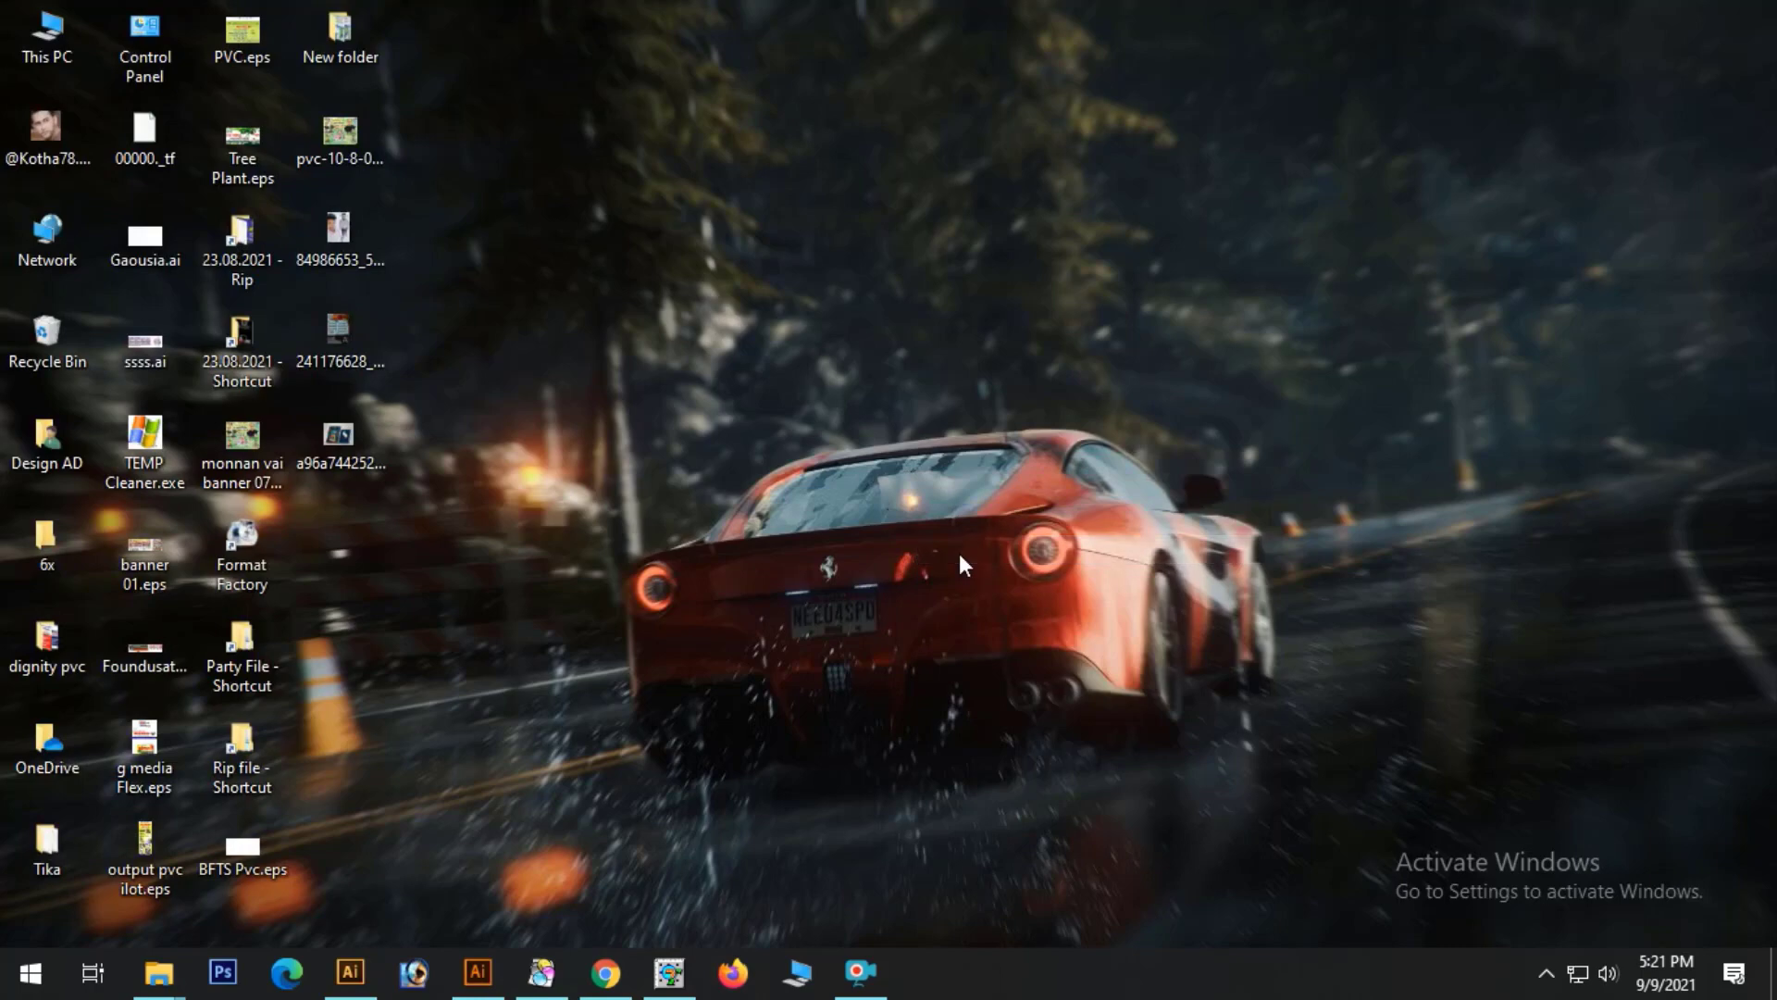
right_click(875, 430)
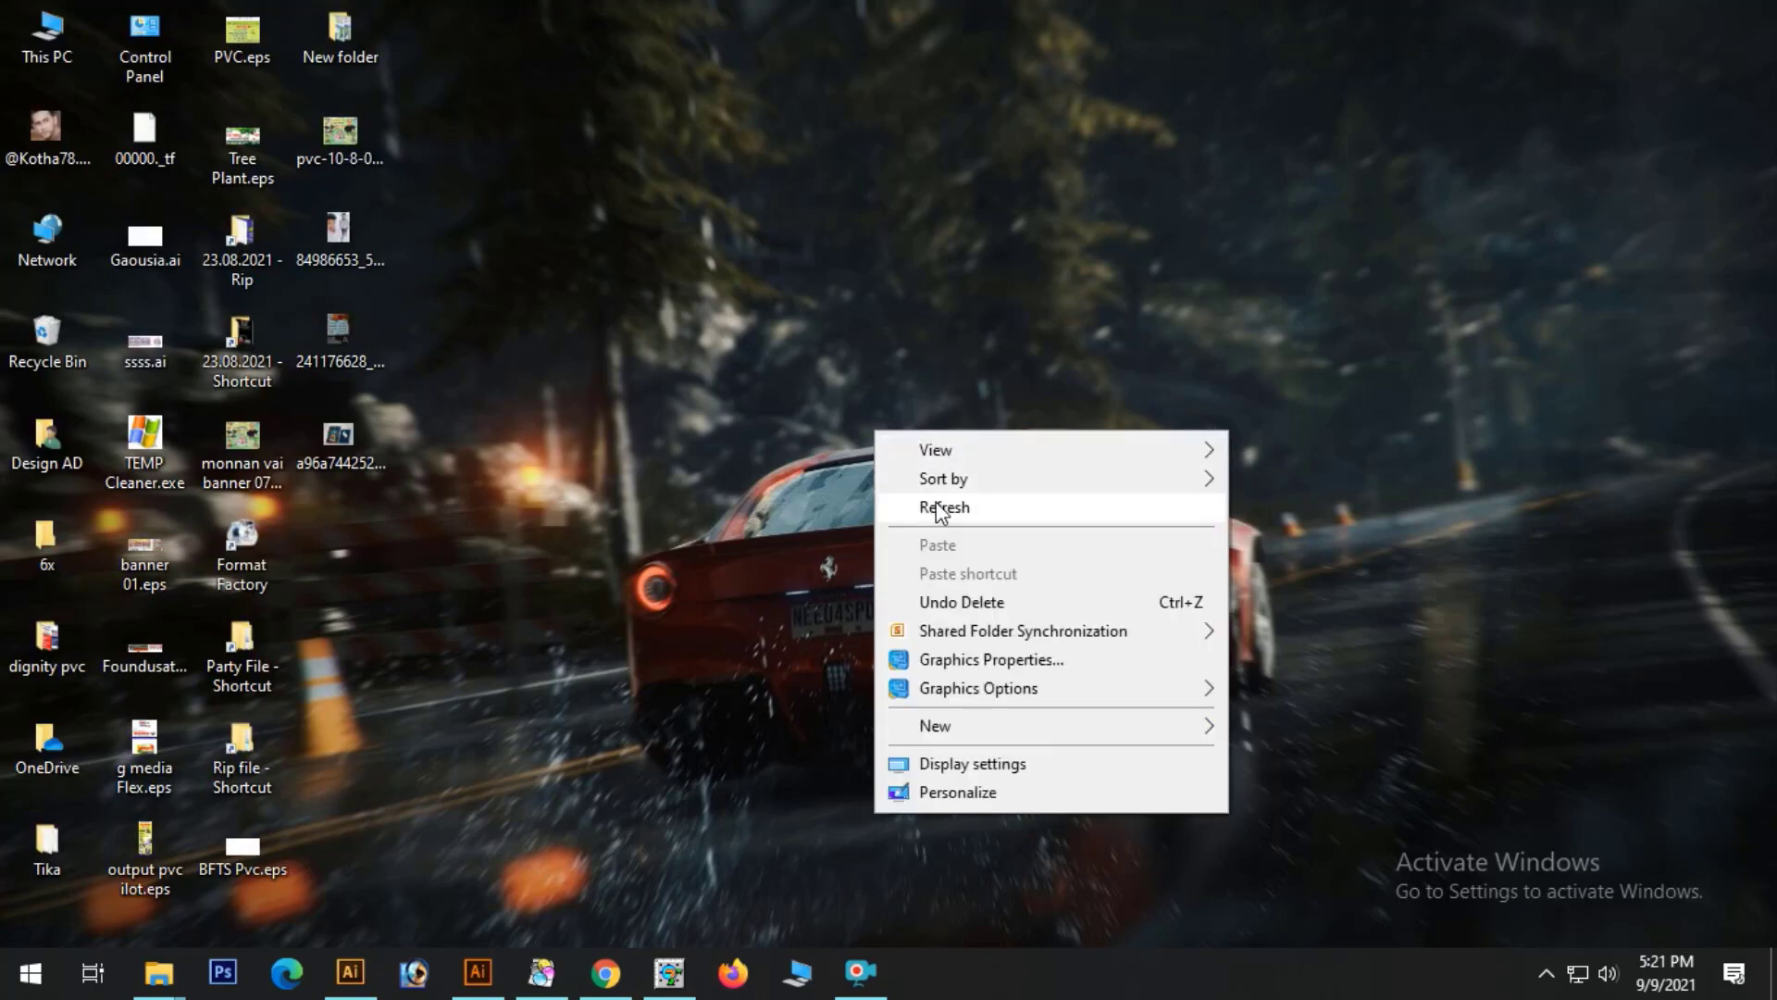
left_click(935, 502)
right_click(813, 429)
left_click(884, 505)
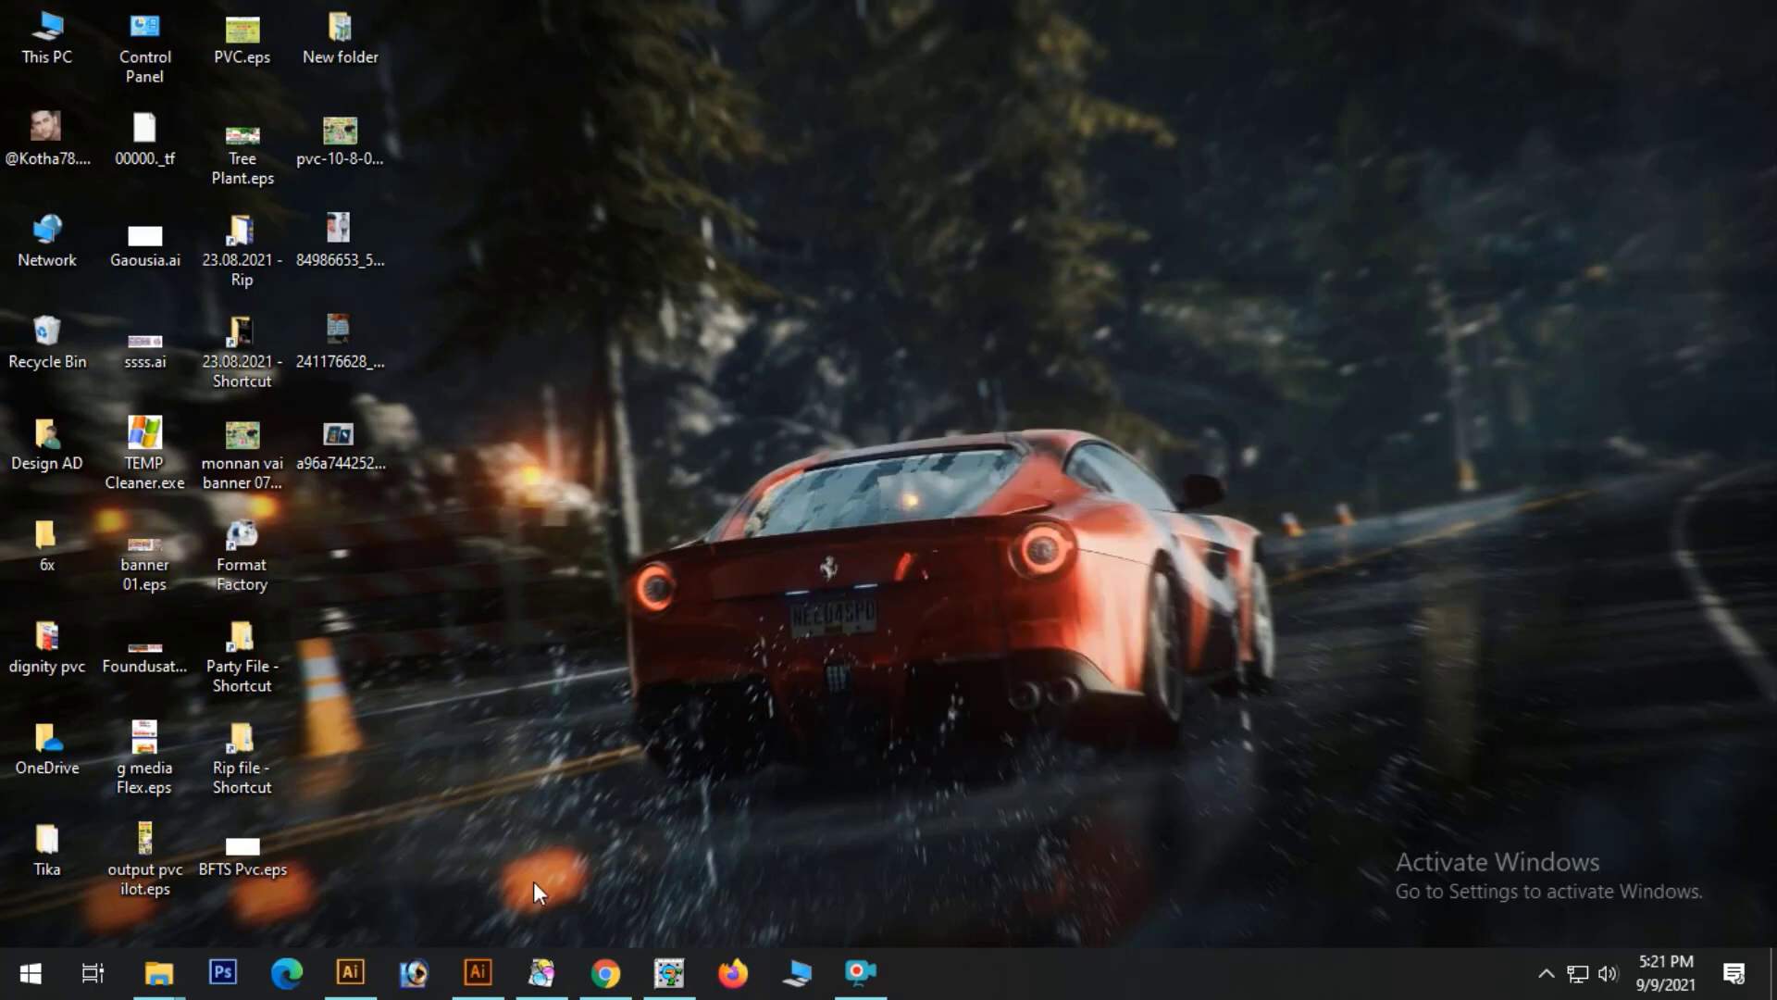
- Switch to Illustrator and create a new document with the default preset
left_click(494, 976)
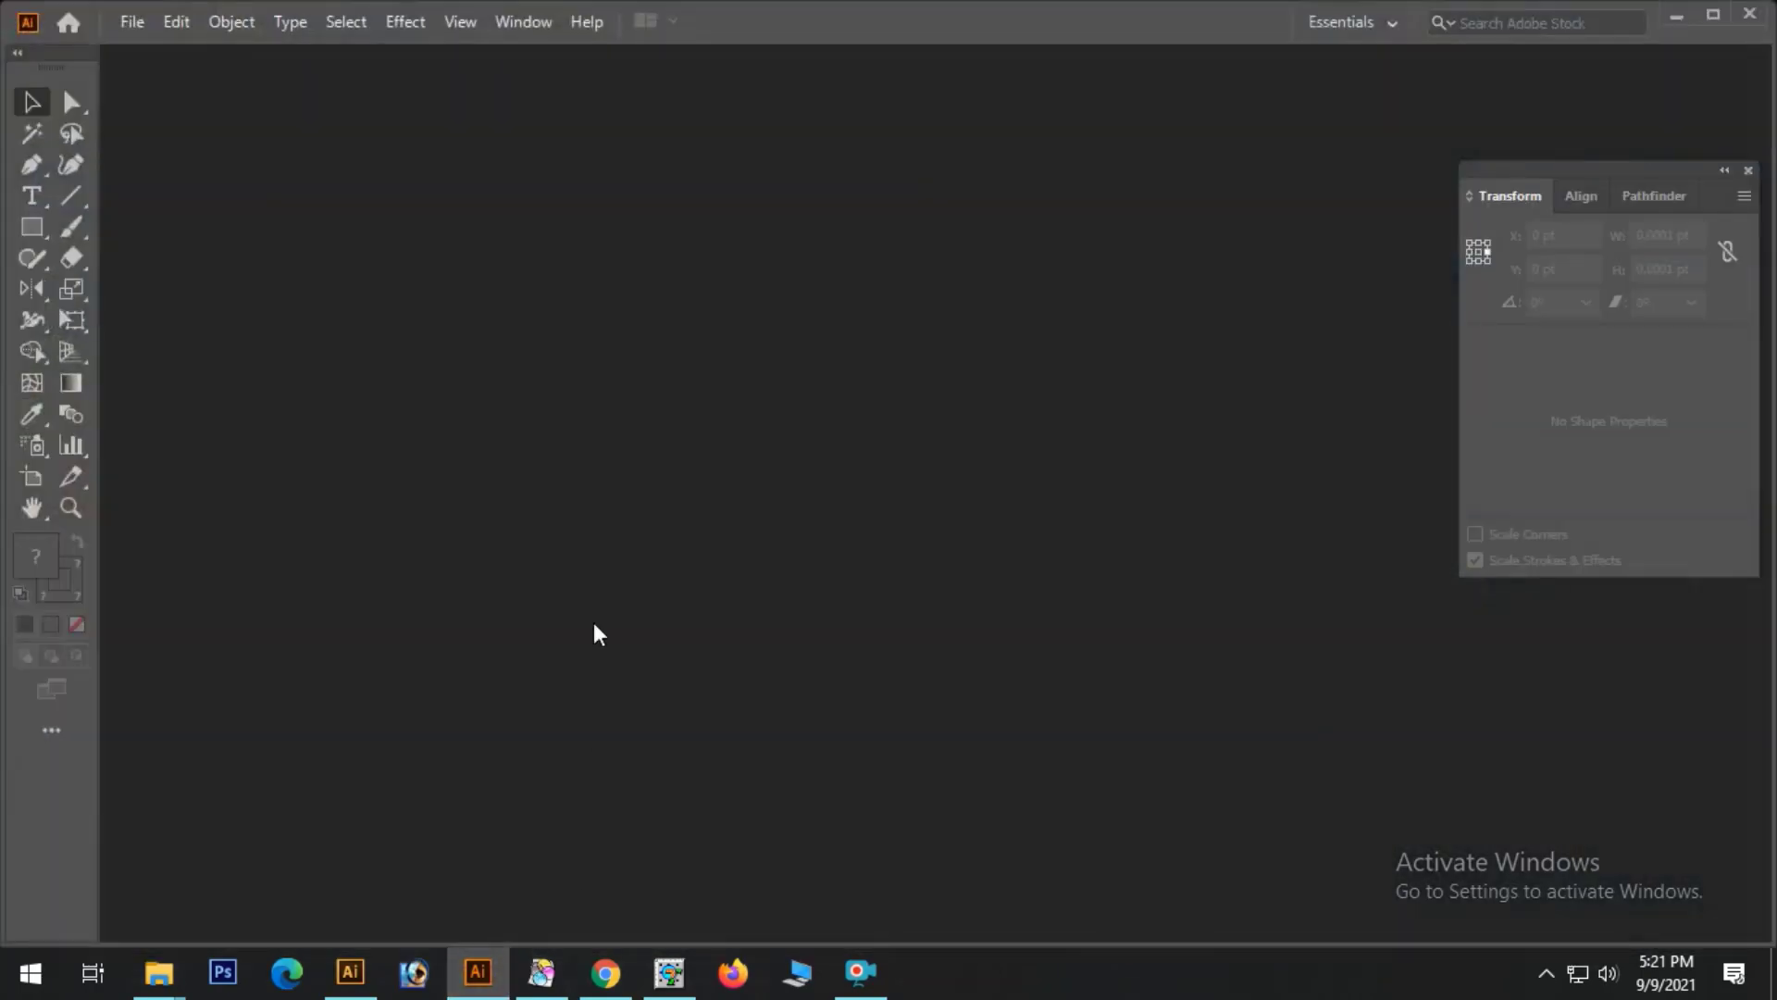
left_click(125, 25)
left_click(168, 54)
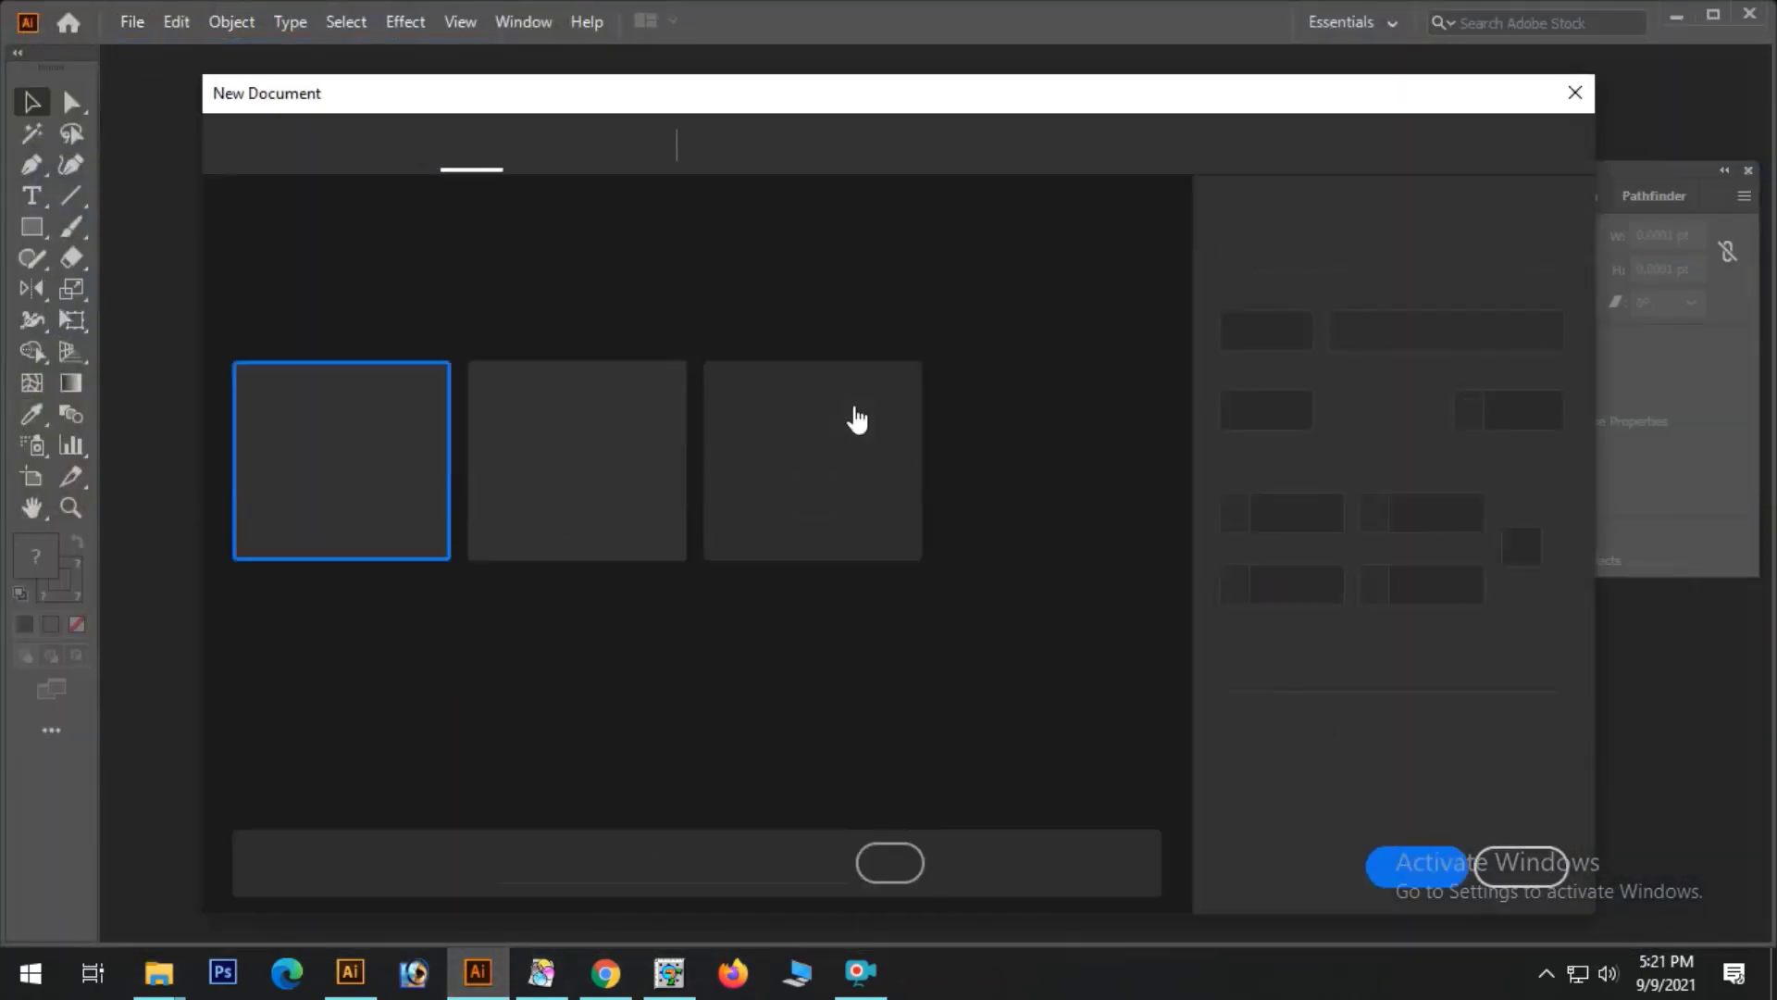
left_click(1411, 870)
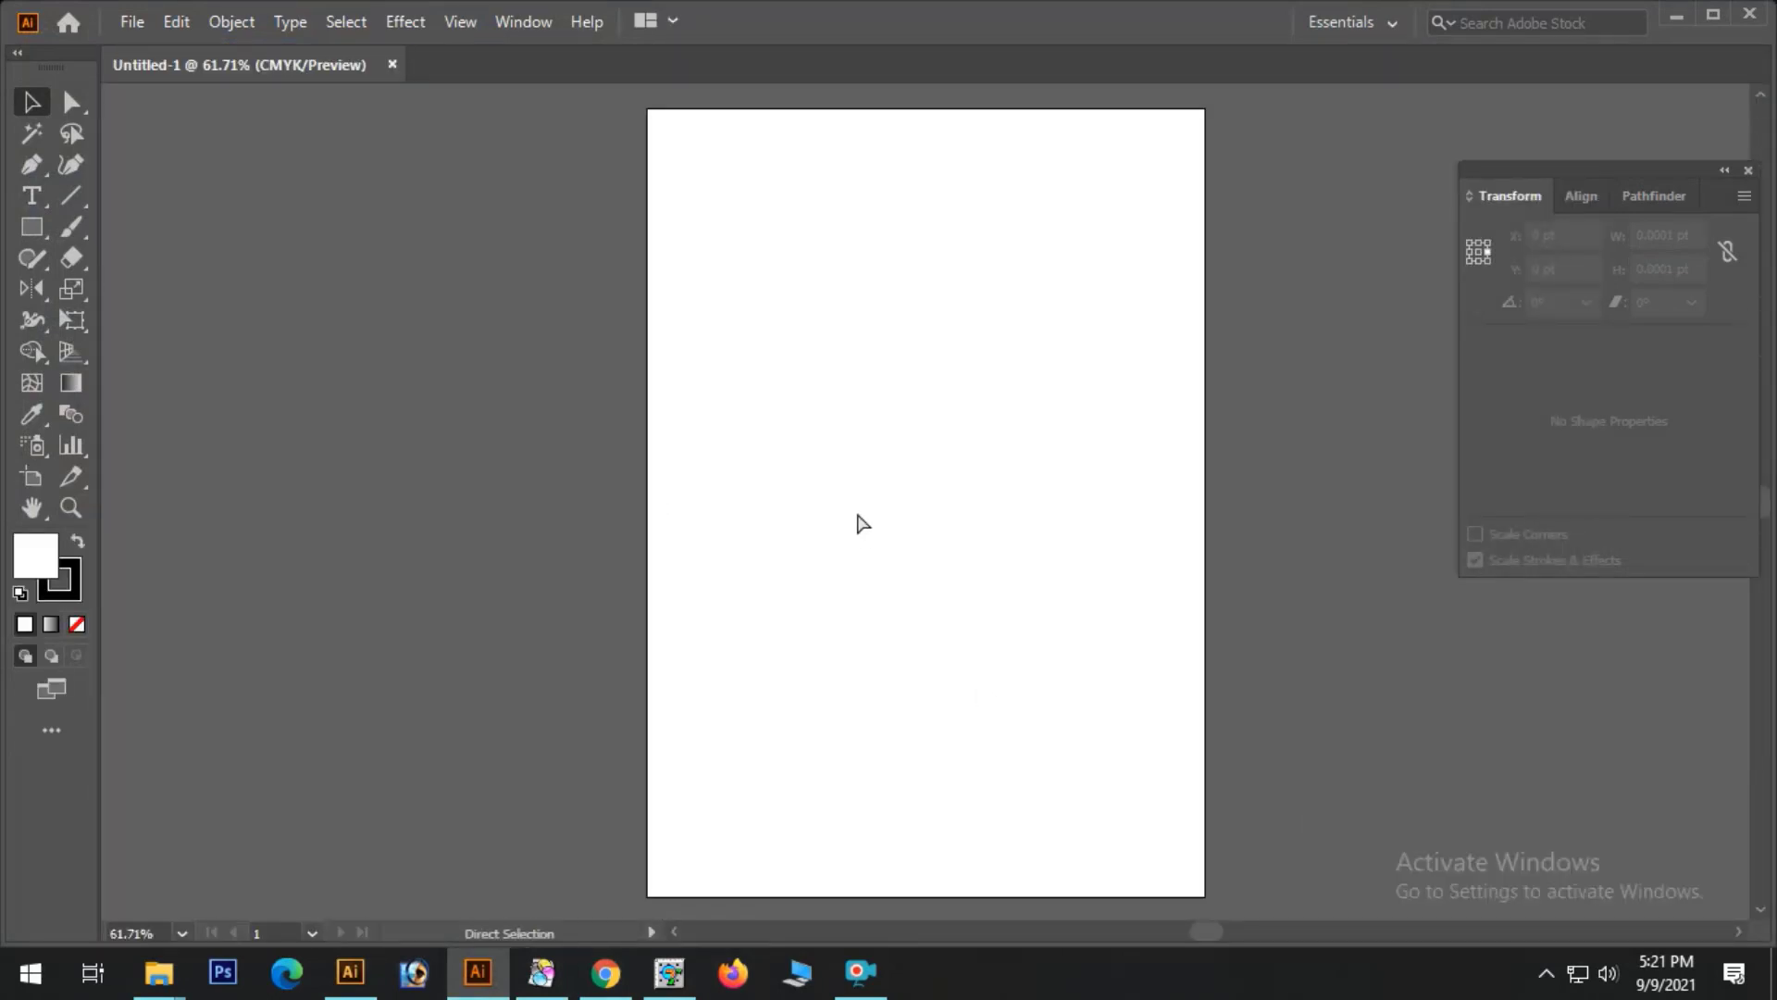
left_click(843, 461, "ctrl+alt")
left_click(844, 461, "ctrl+alt")
left_click_drag(553, 510, 825, 474)
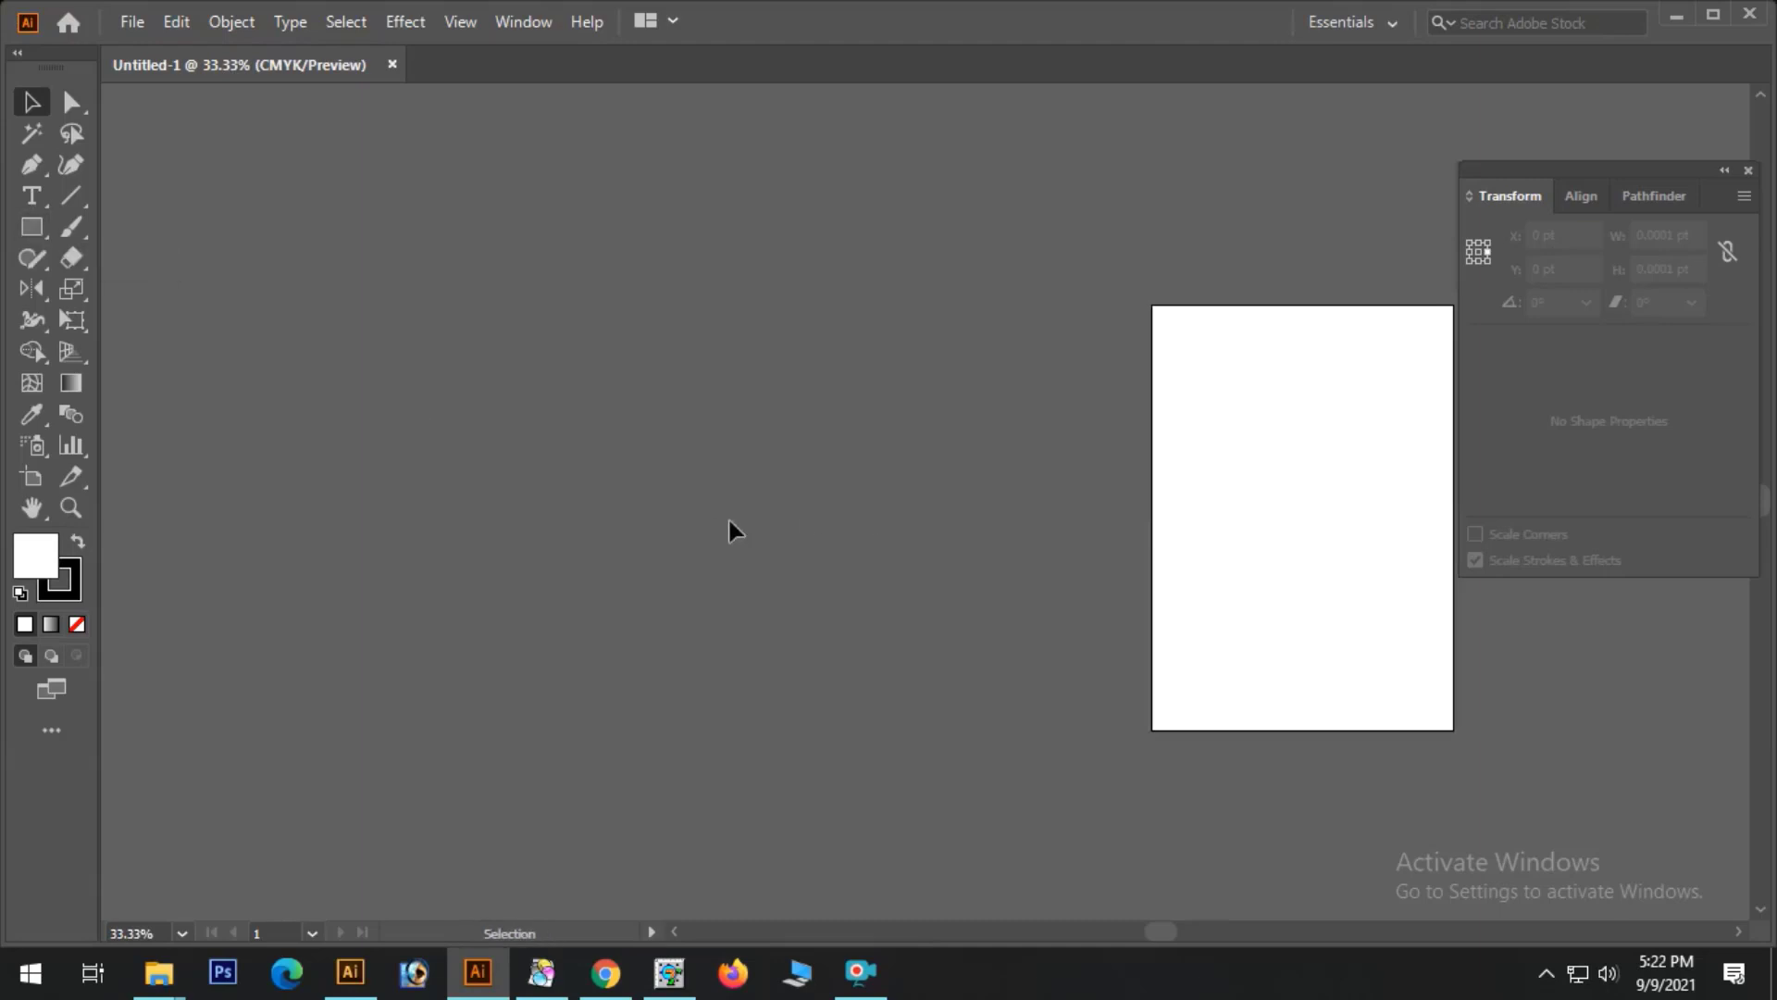
left_click(833, 520, "ctrl")
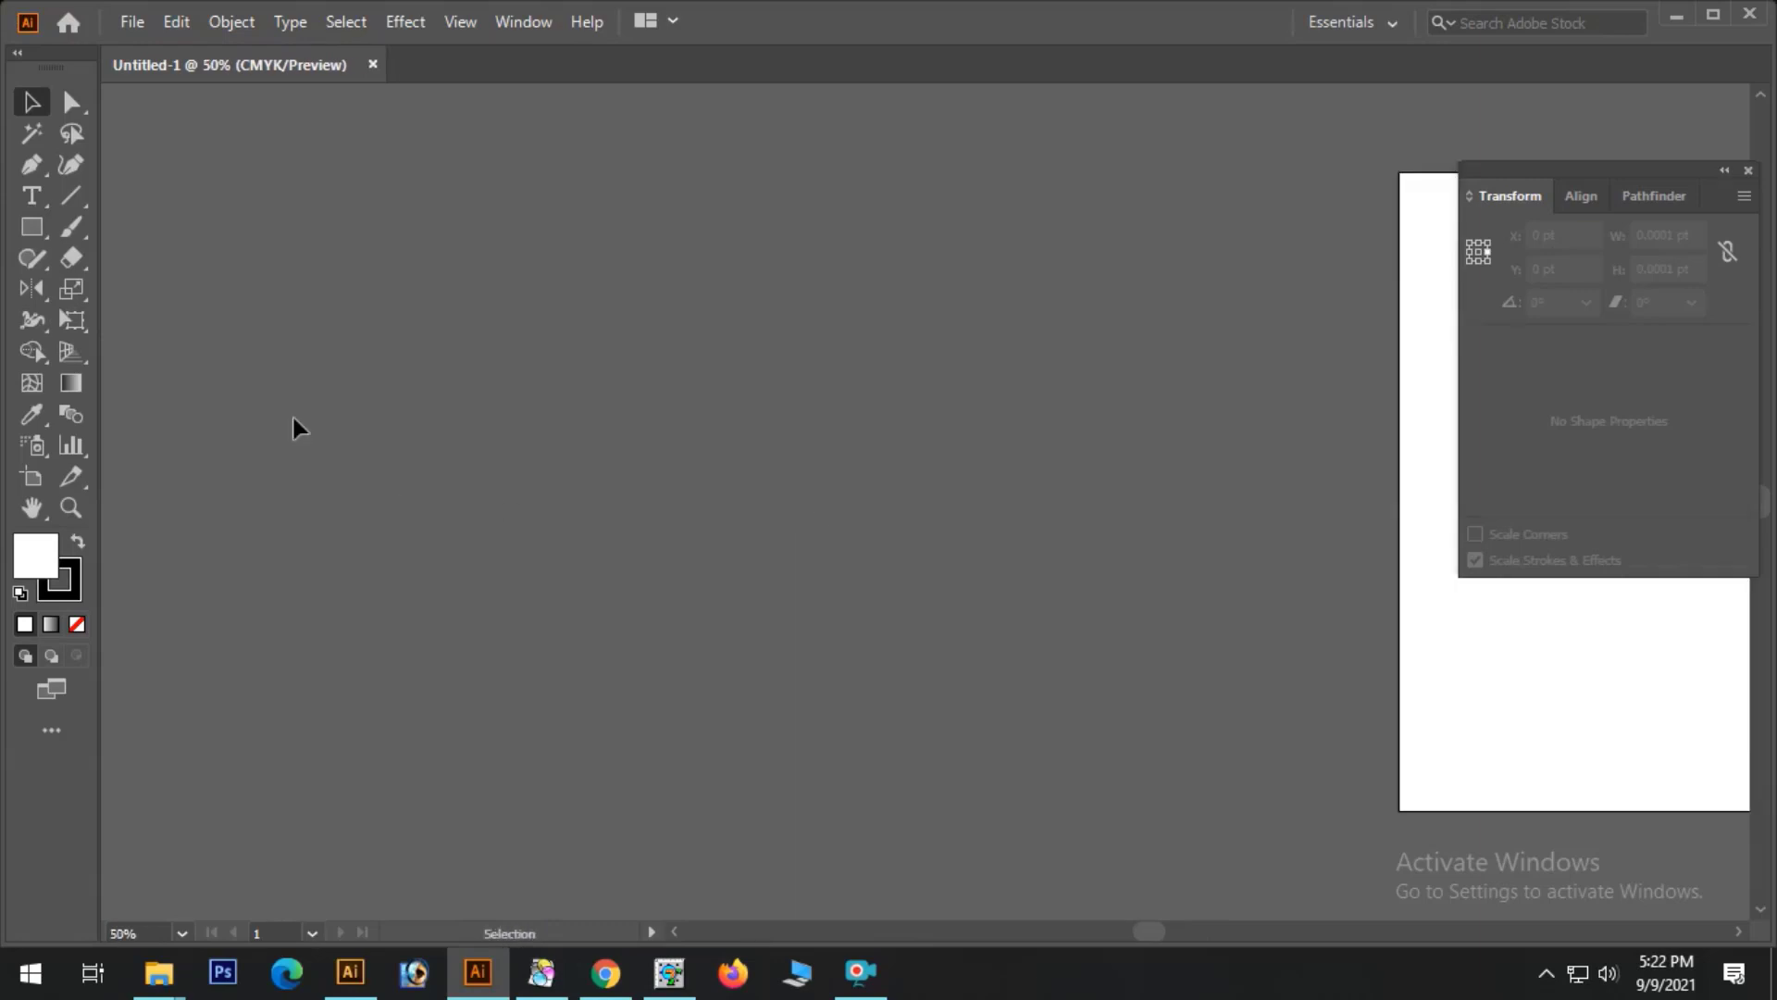
left_click(32, 227)
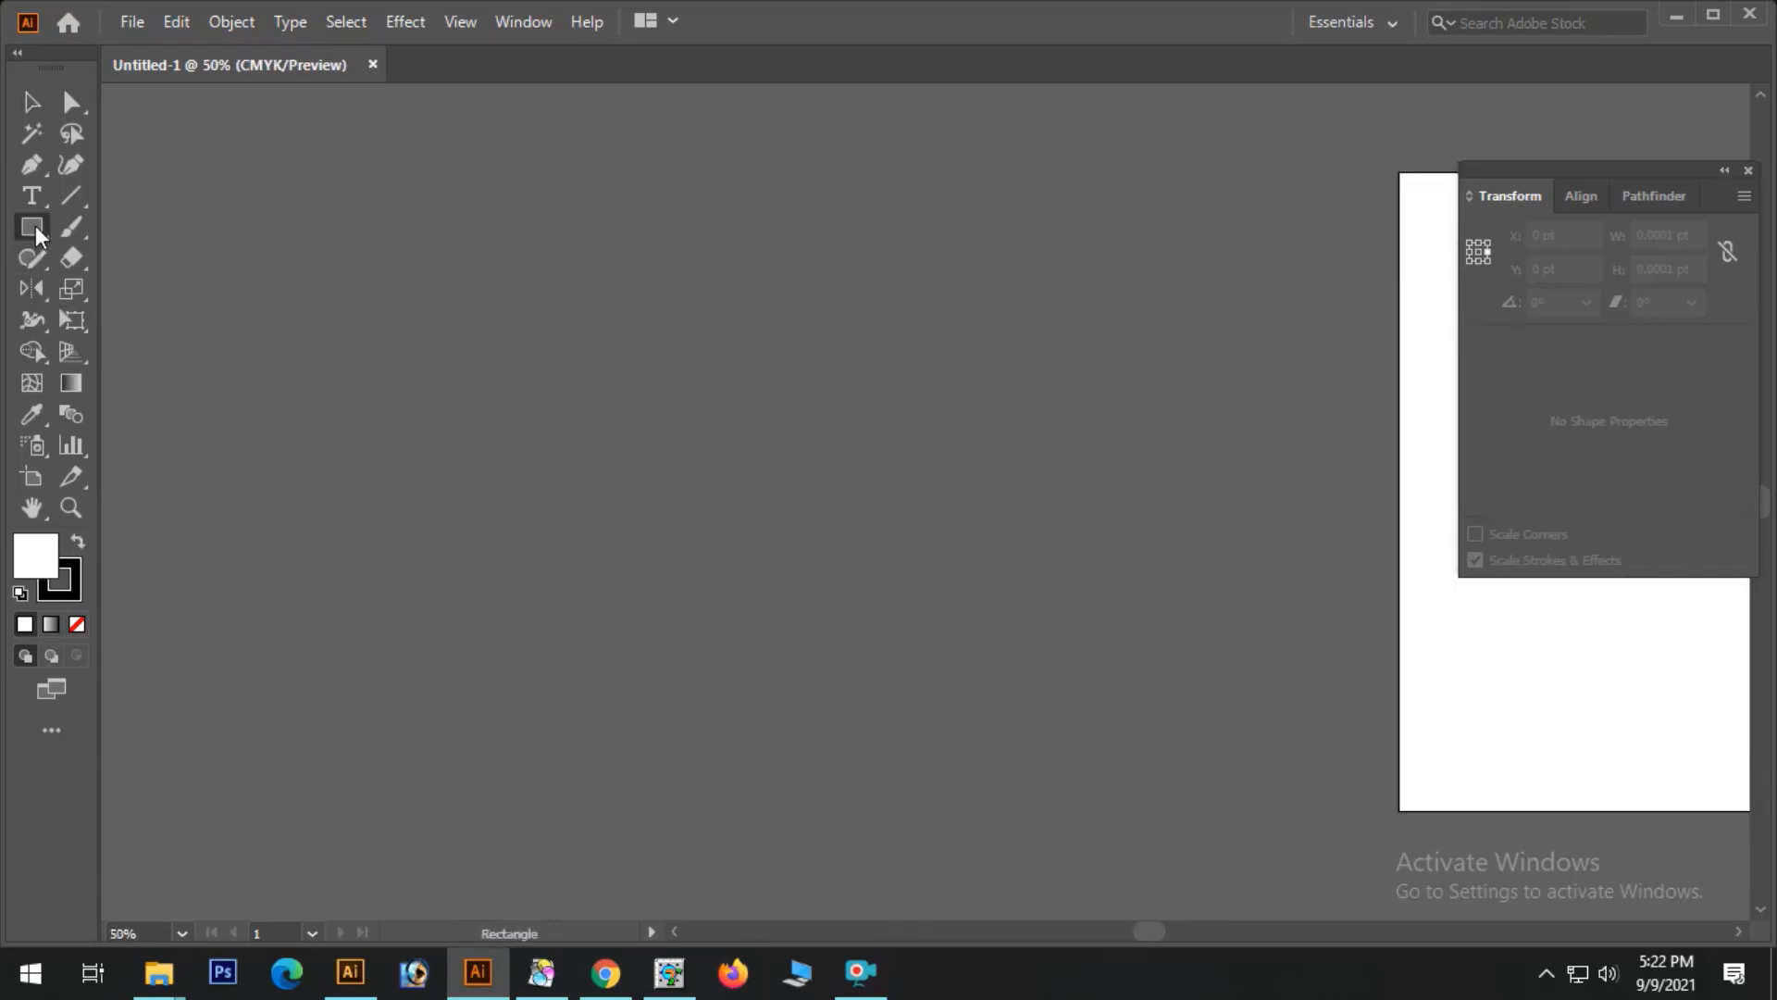
left_click(706, 395)
left_click(926, 528)
left_click(735, 390)
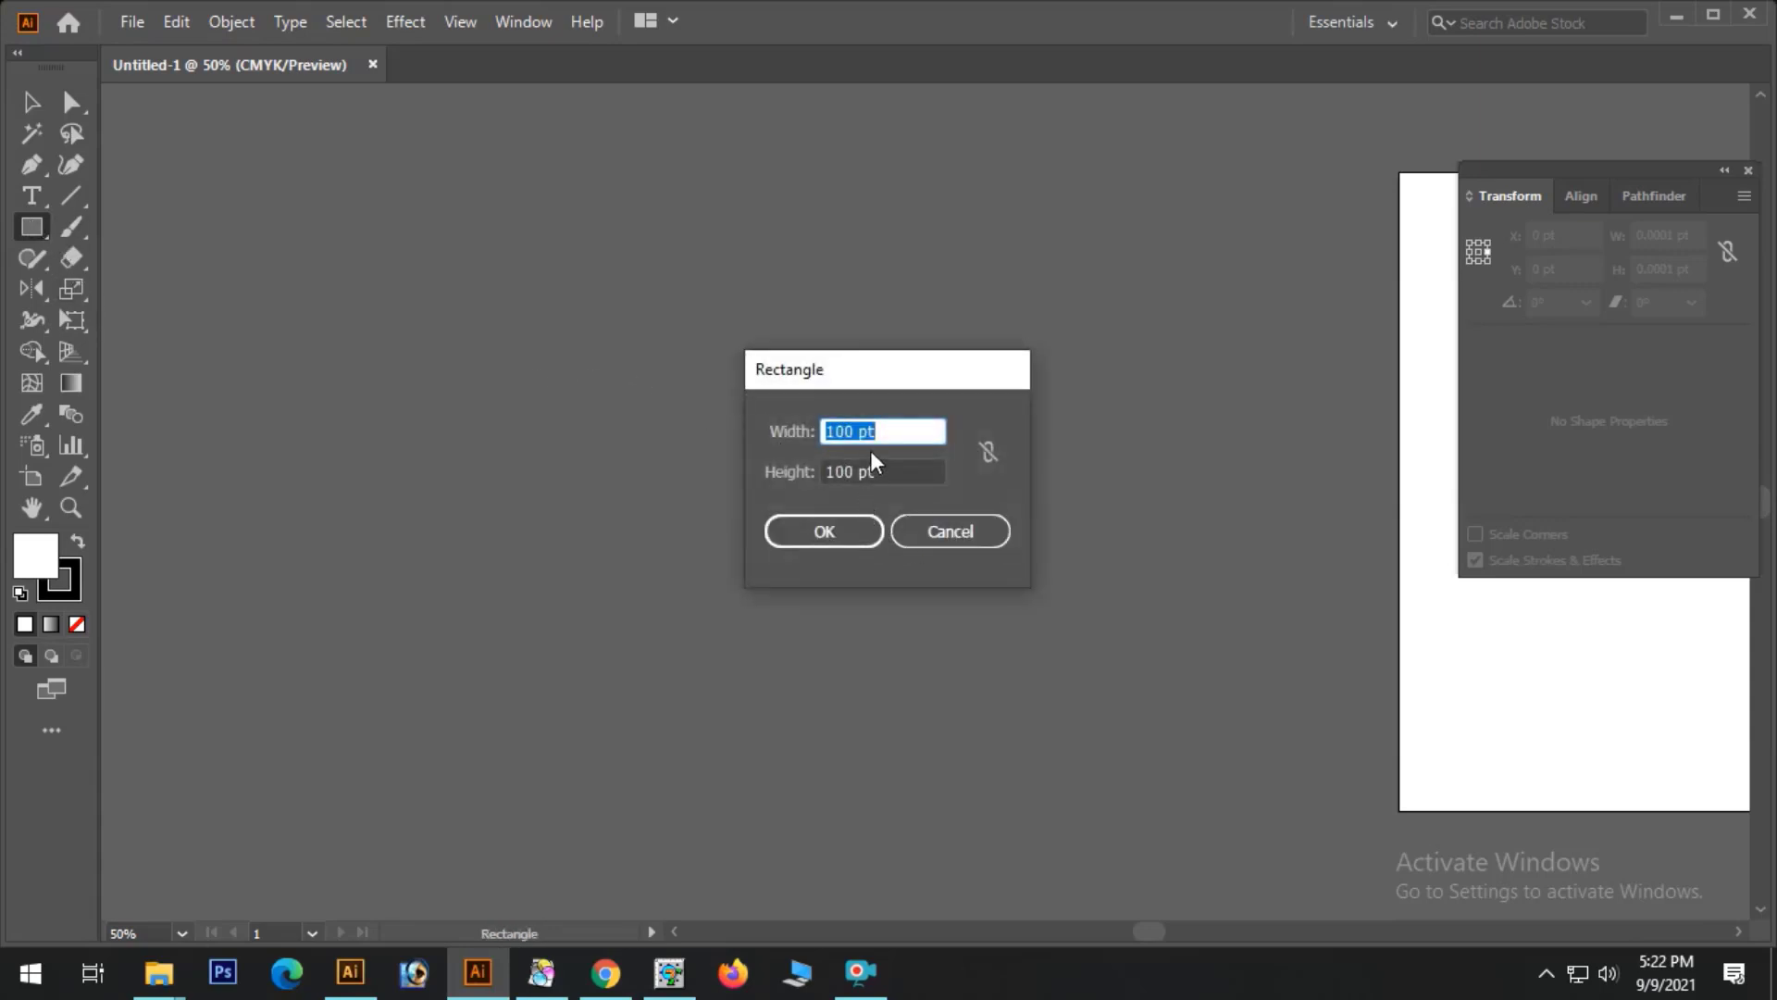
left_click(926, 529)
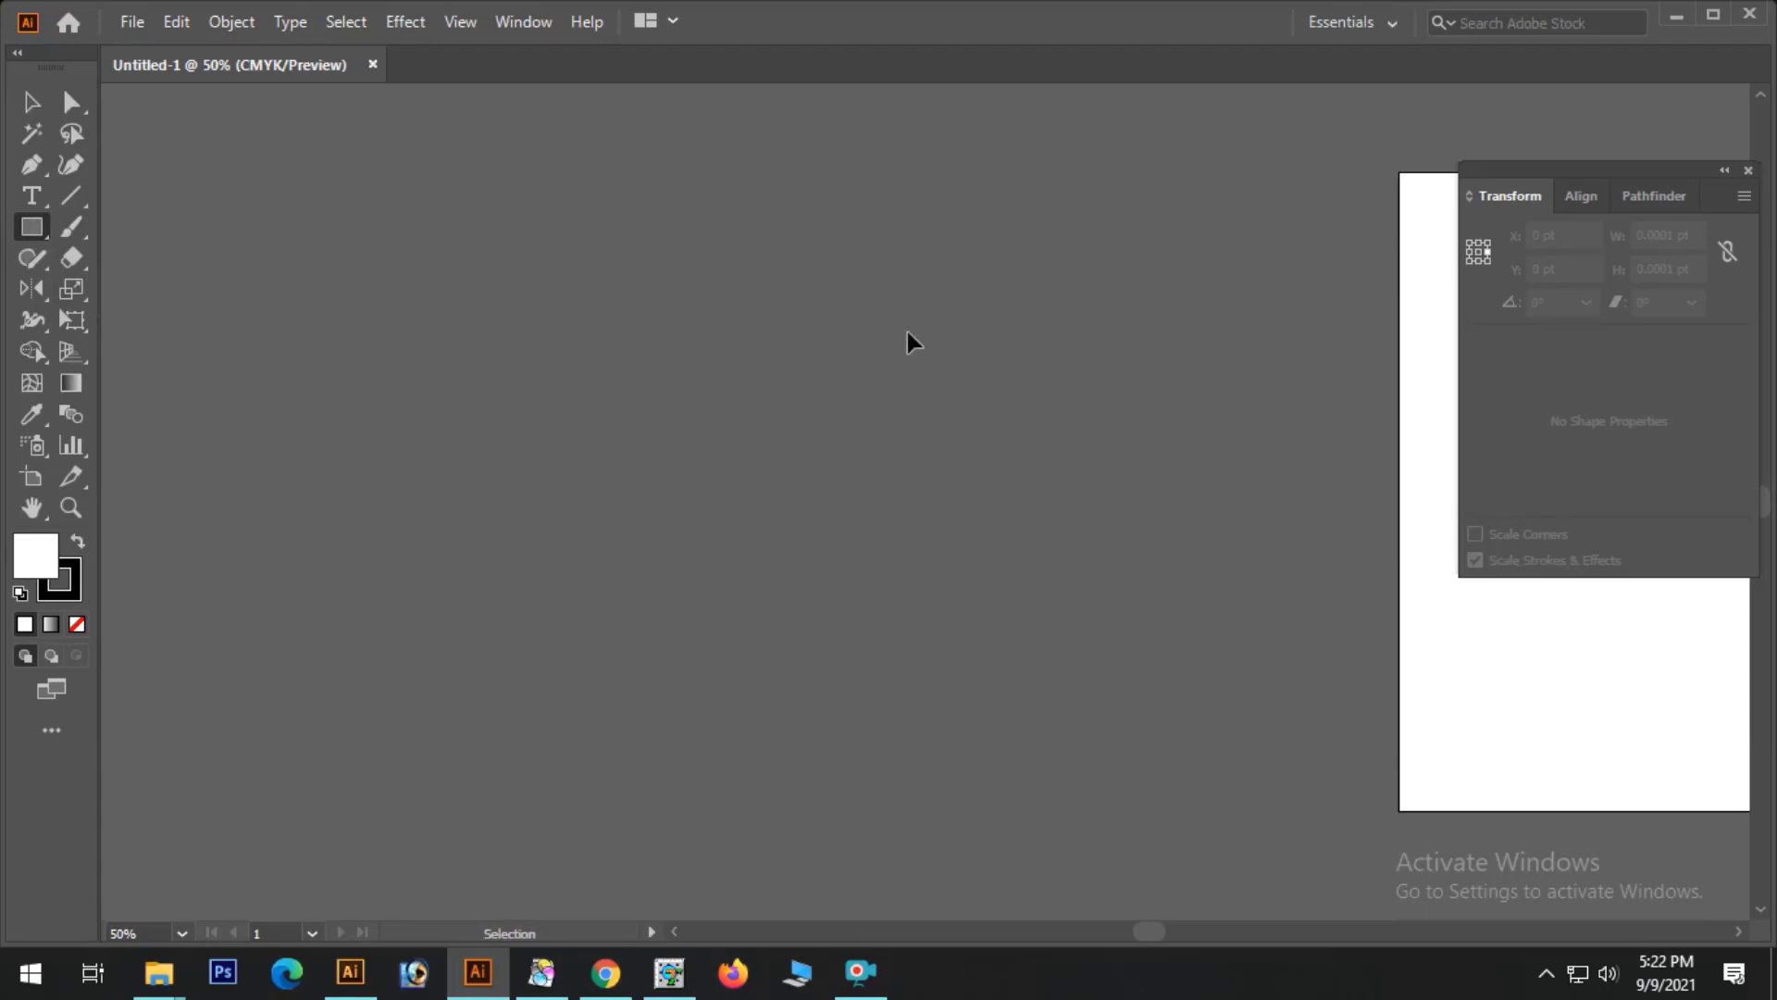
- Show the rulers and set the ruler units to inches
key("ctrl+r")
right_click(982, 91)
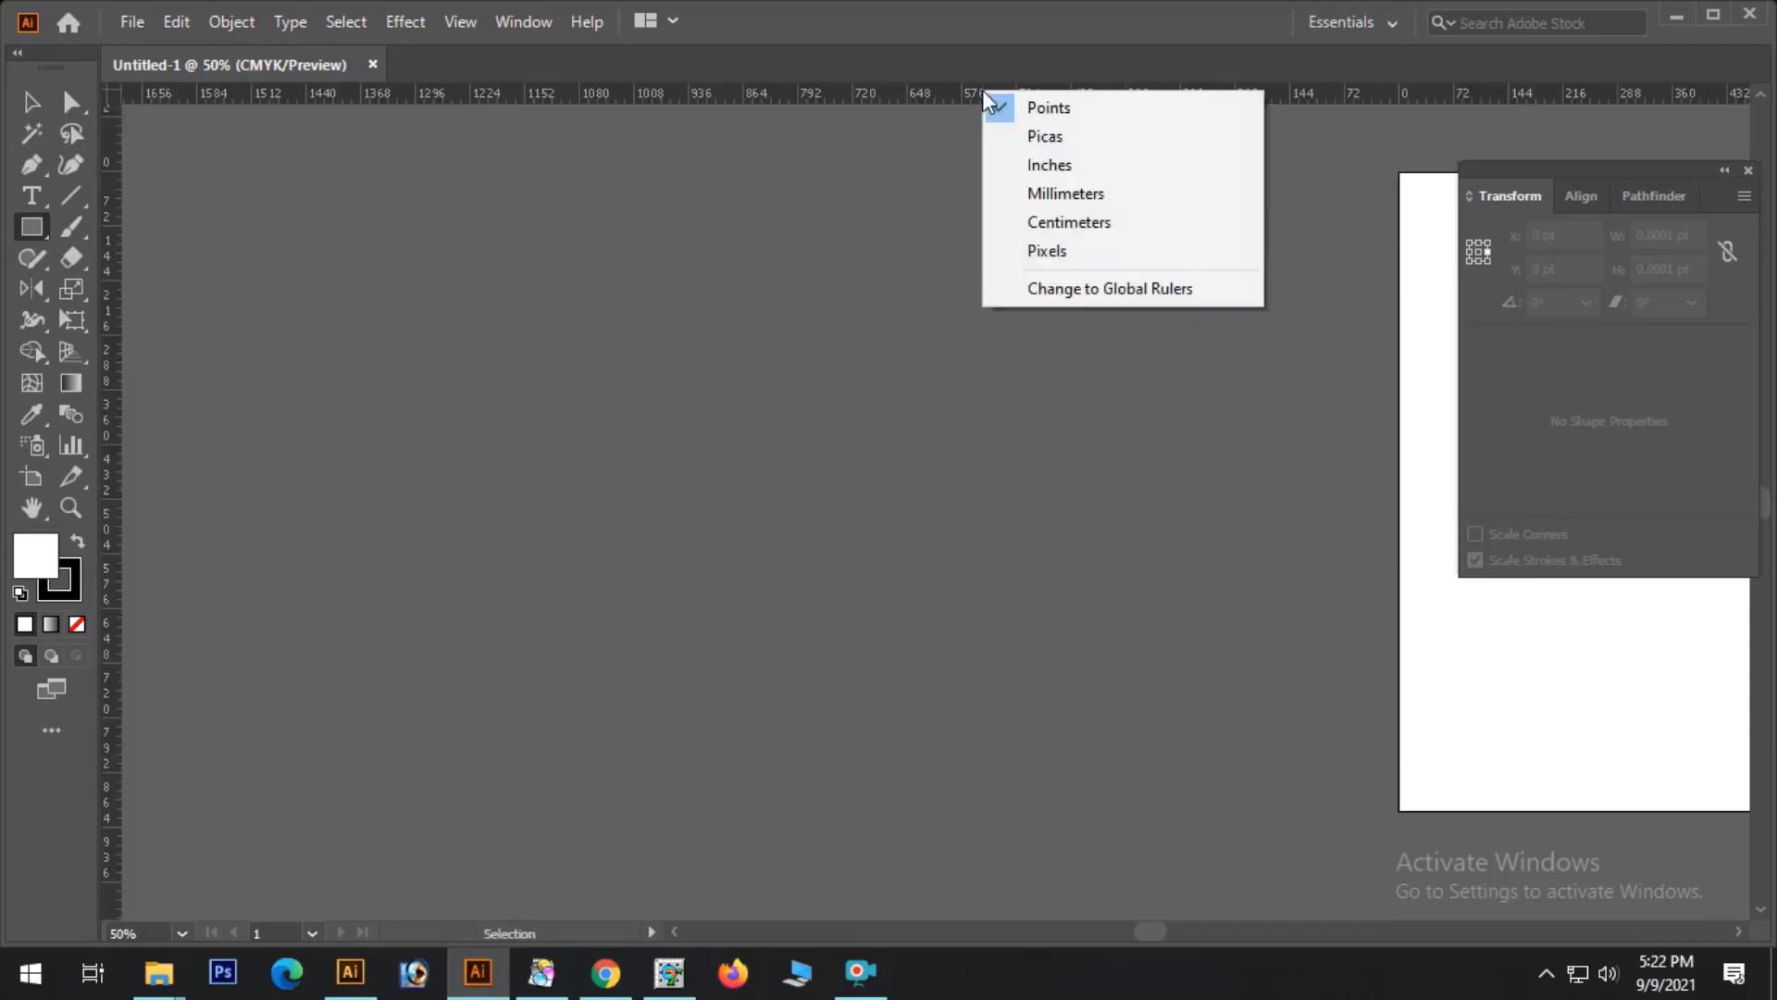
left_click(1043, 166)
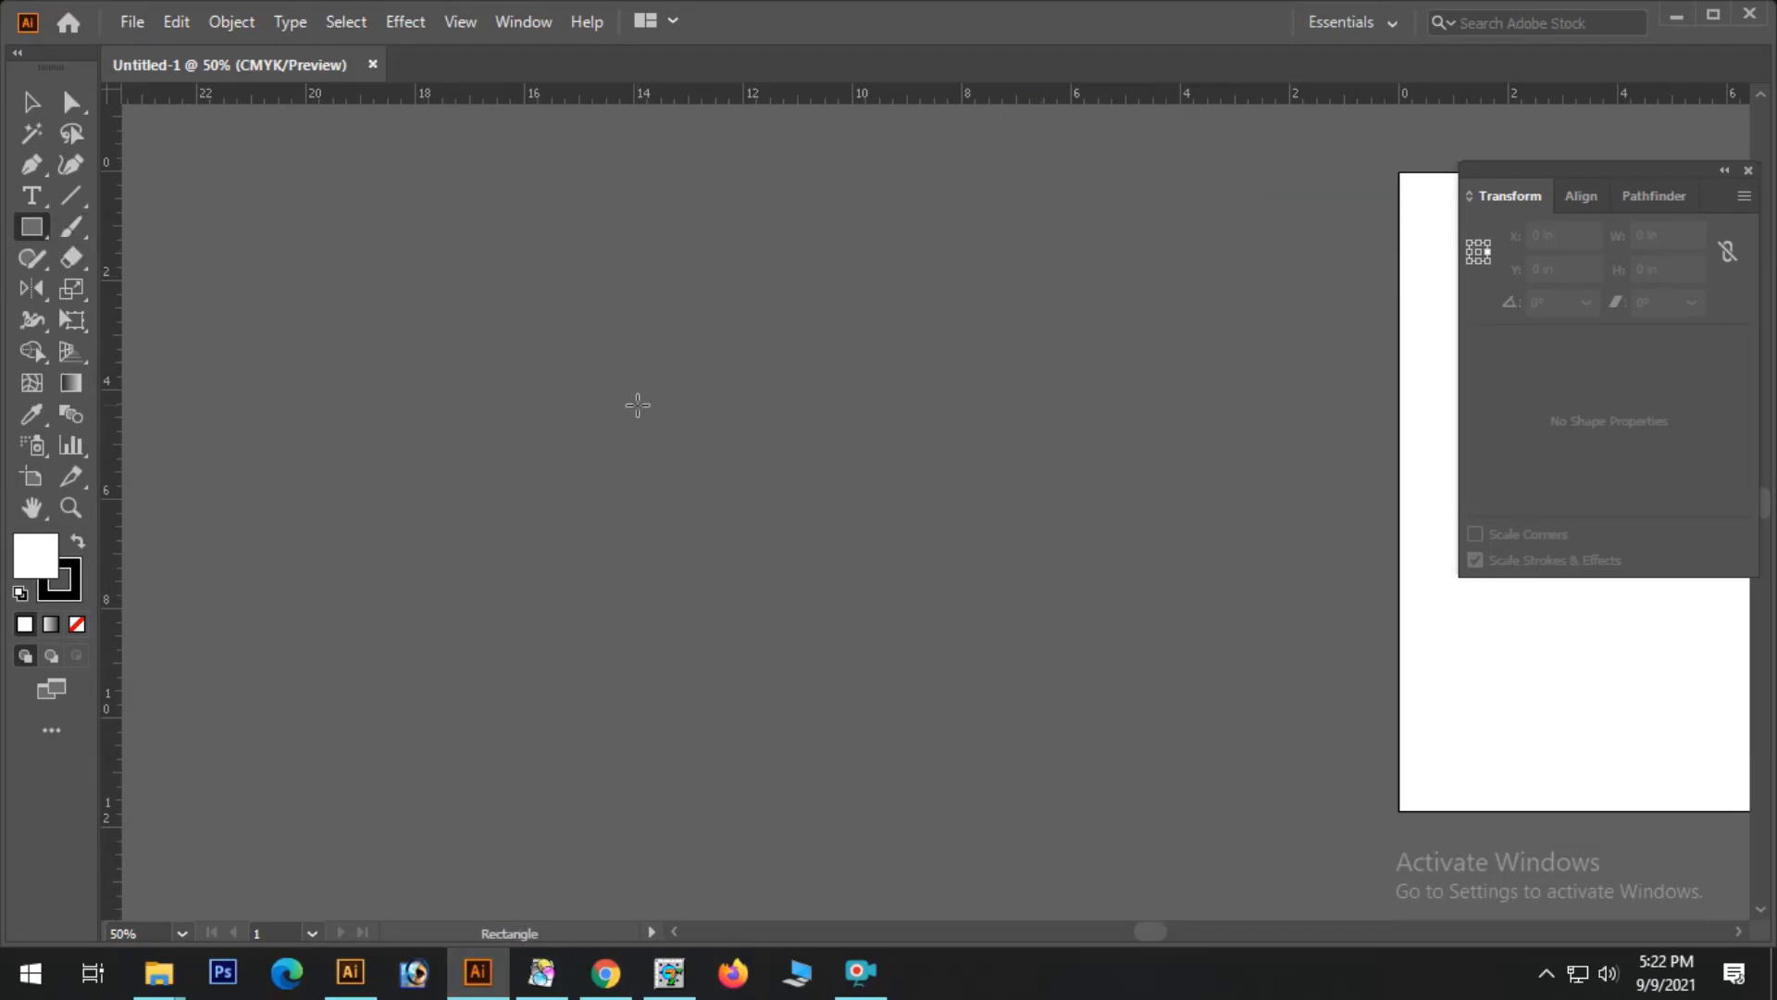
- Create a rectangle 1.5 in wide and 2.5 in high on the empty canvas beside the artboard
left_click(637, 404)
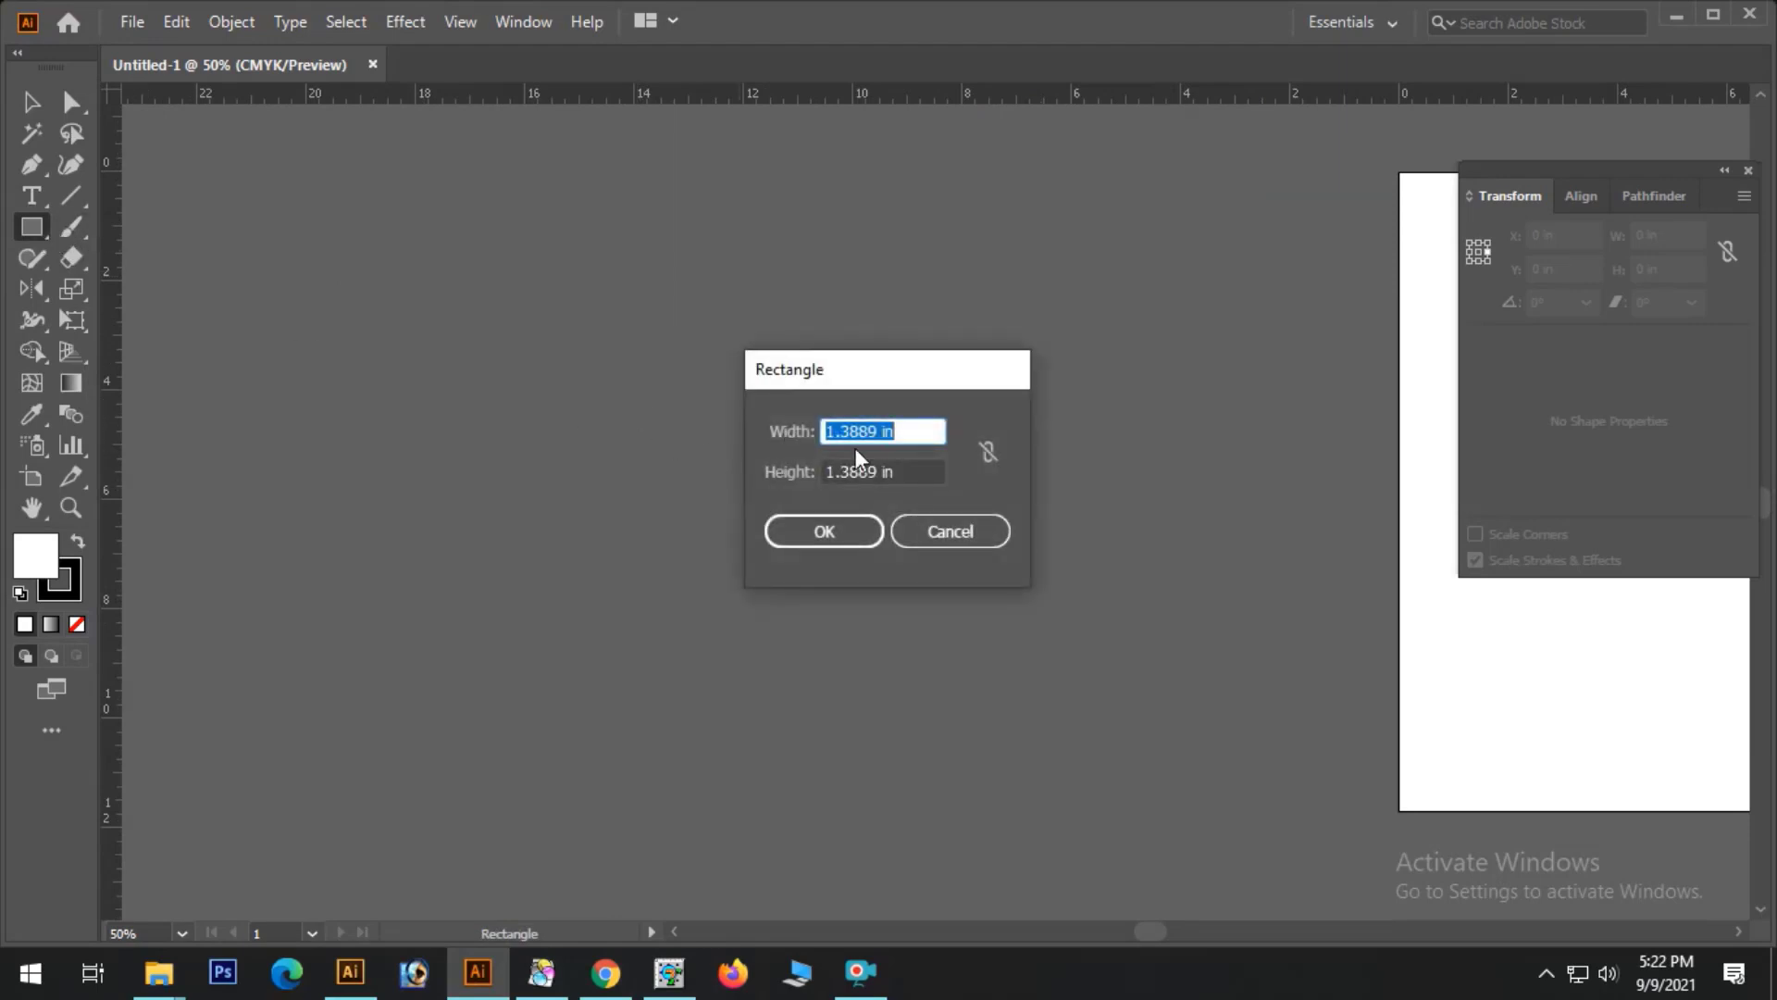
type("1.5")
key("Tab")
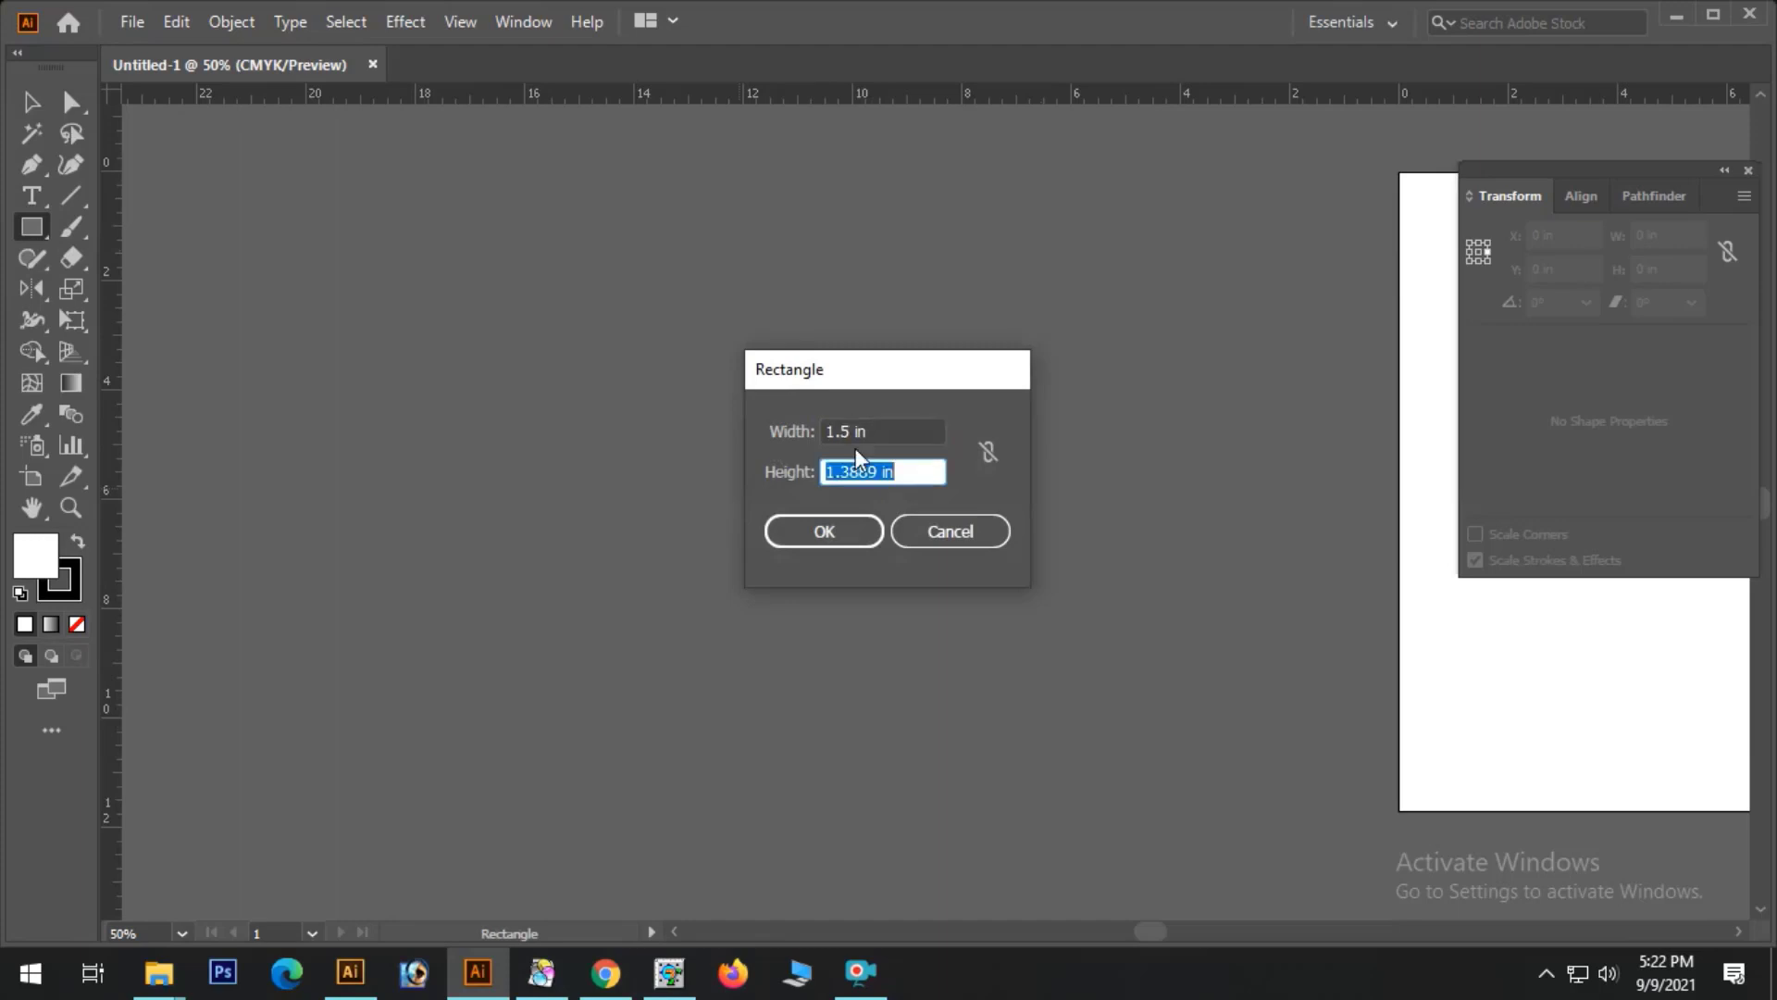
type("2.5")
key("Return")
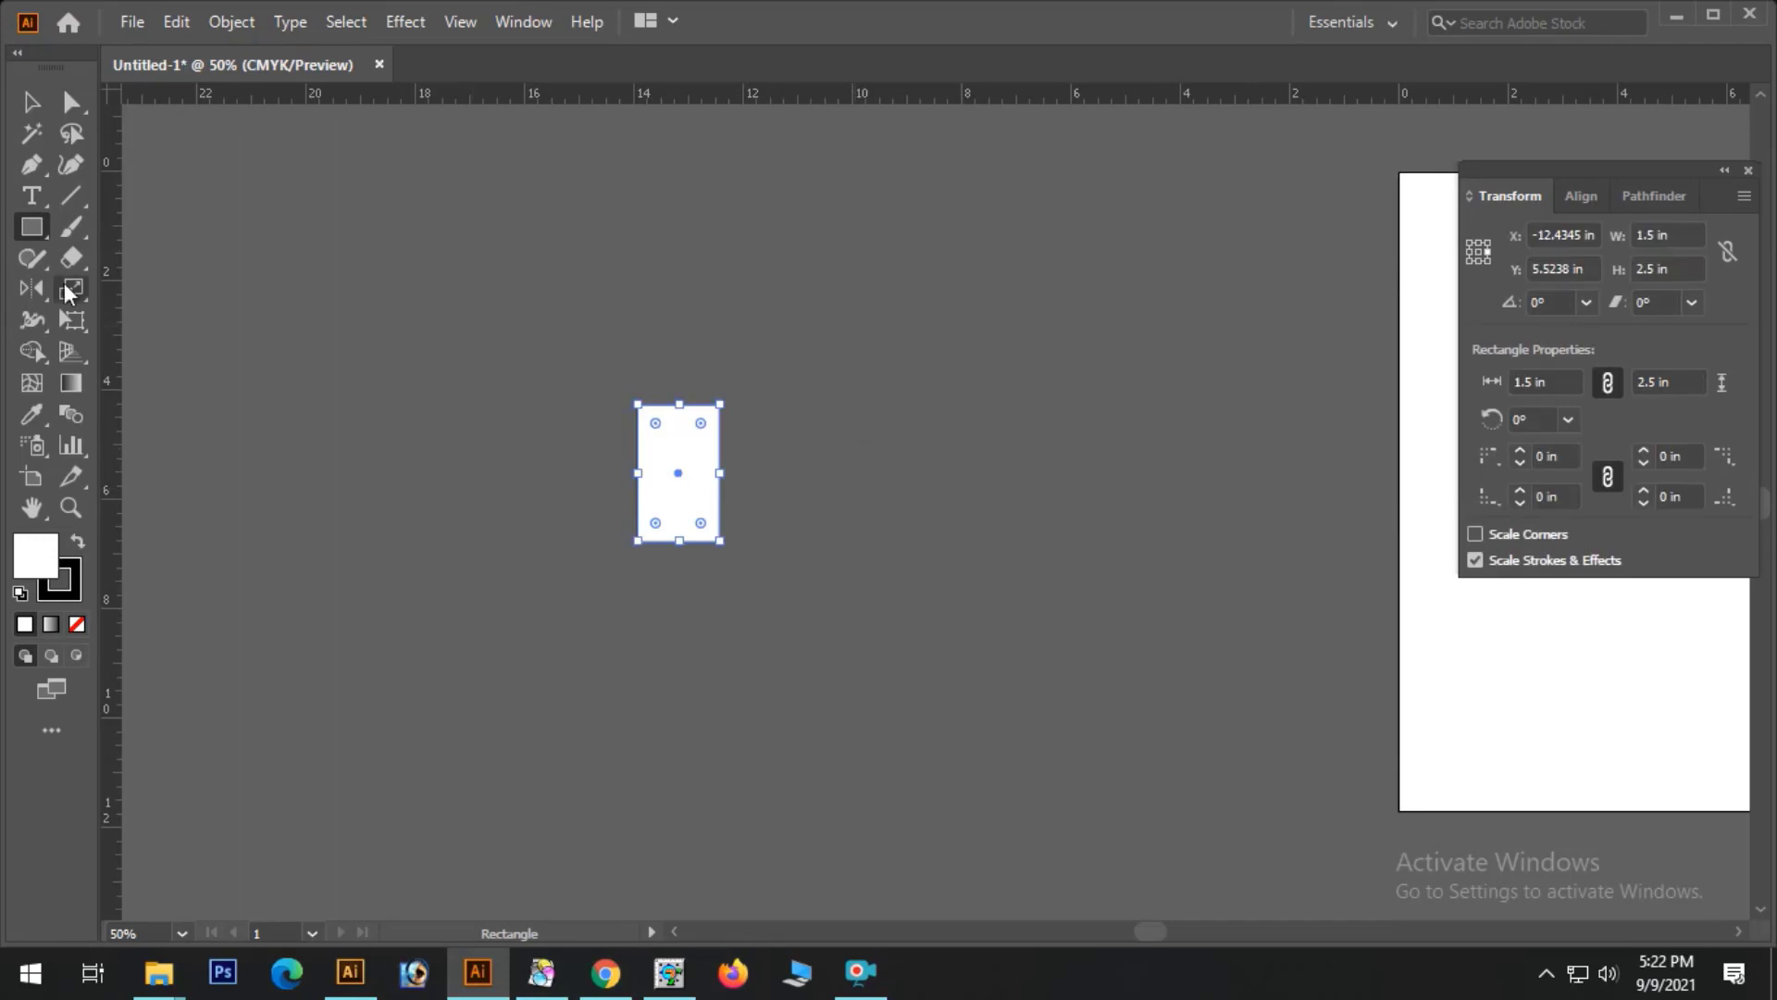
- Remove the stroke from the white rectangle
left_click(31, 102)
left_click(709, 343, "ctrl")
left_click_drag(703, 462, 936, 564)
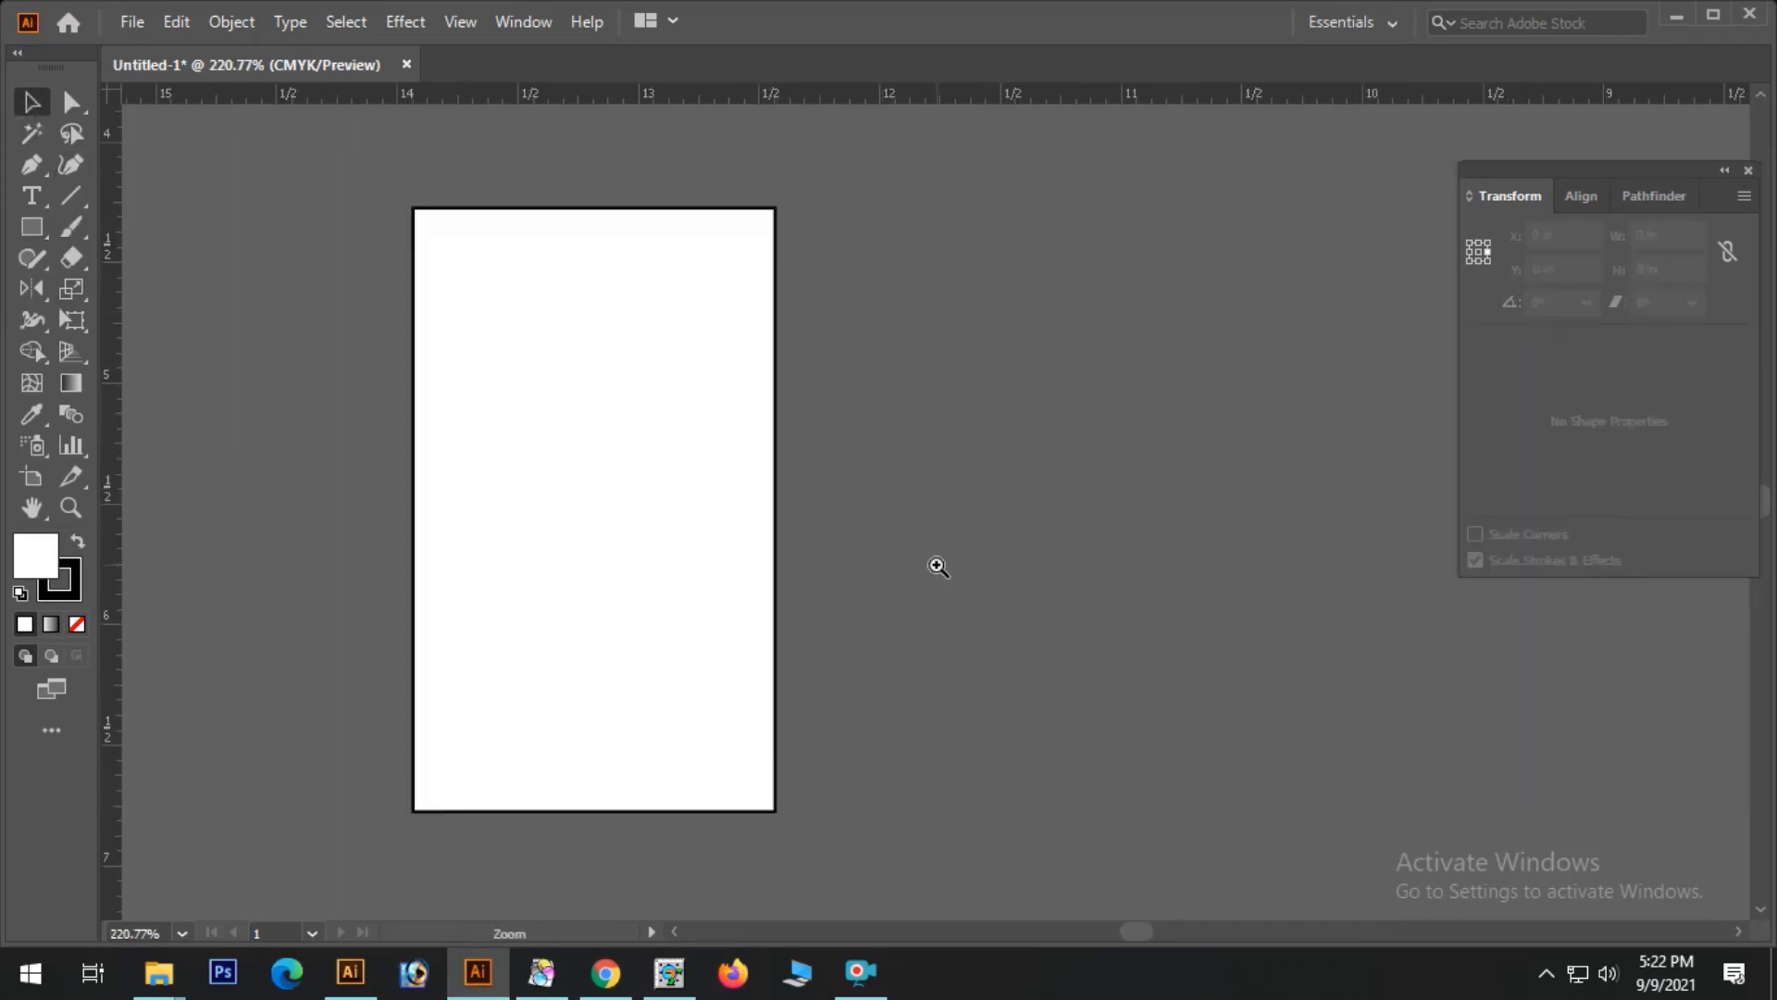
left_click(722, 500)
left_click(65, 585)
left_click(78, 624)
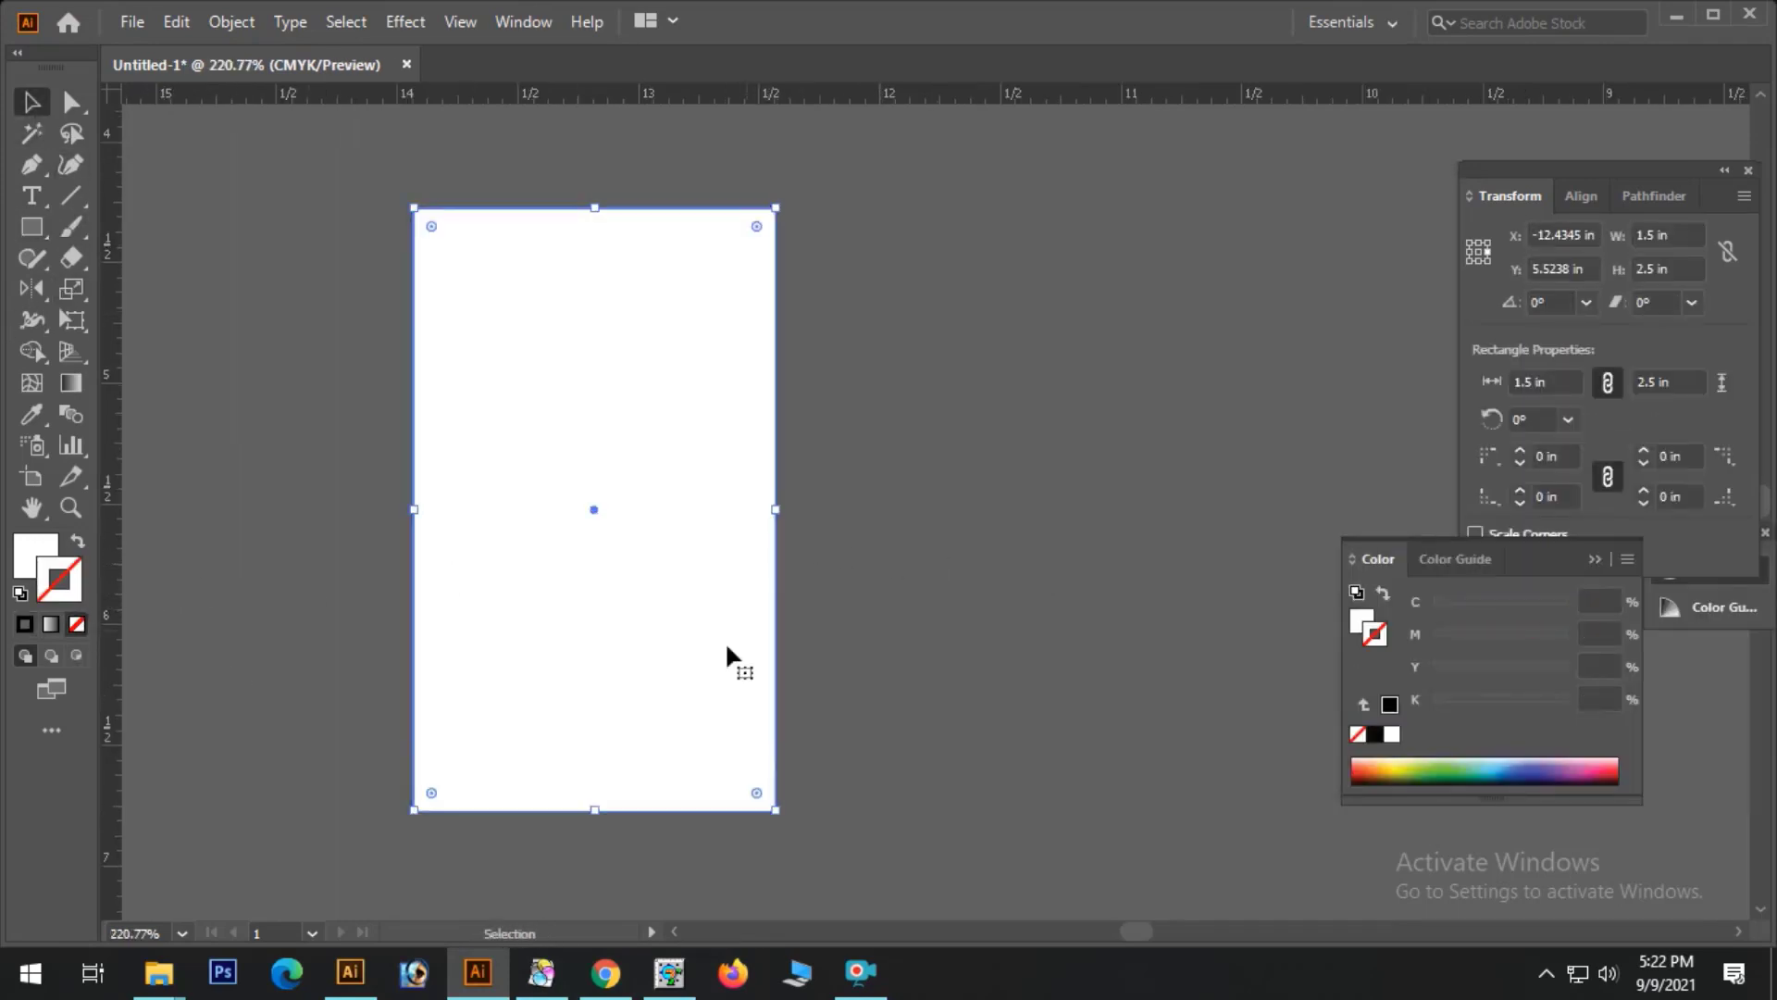
- Swap the rectangle's fill and stroke to give it a white outline and no fill
key("ctrl+shift+a")
key("space")
left_click_drag(623, 529, 787, 486)
left_click_drag(862, 401, 797, 500)
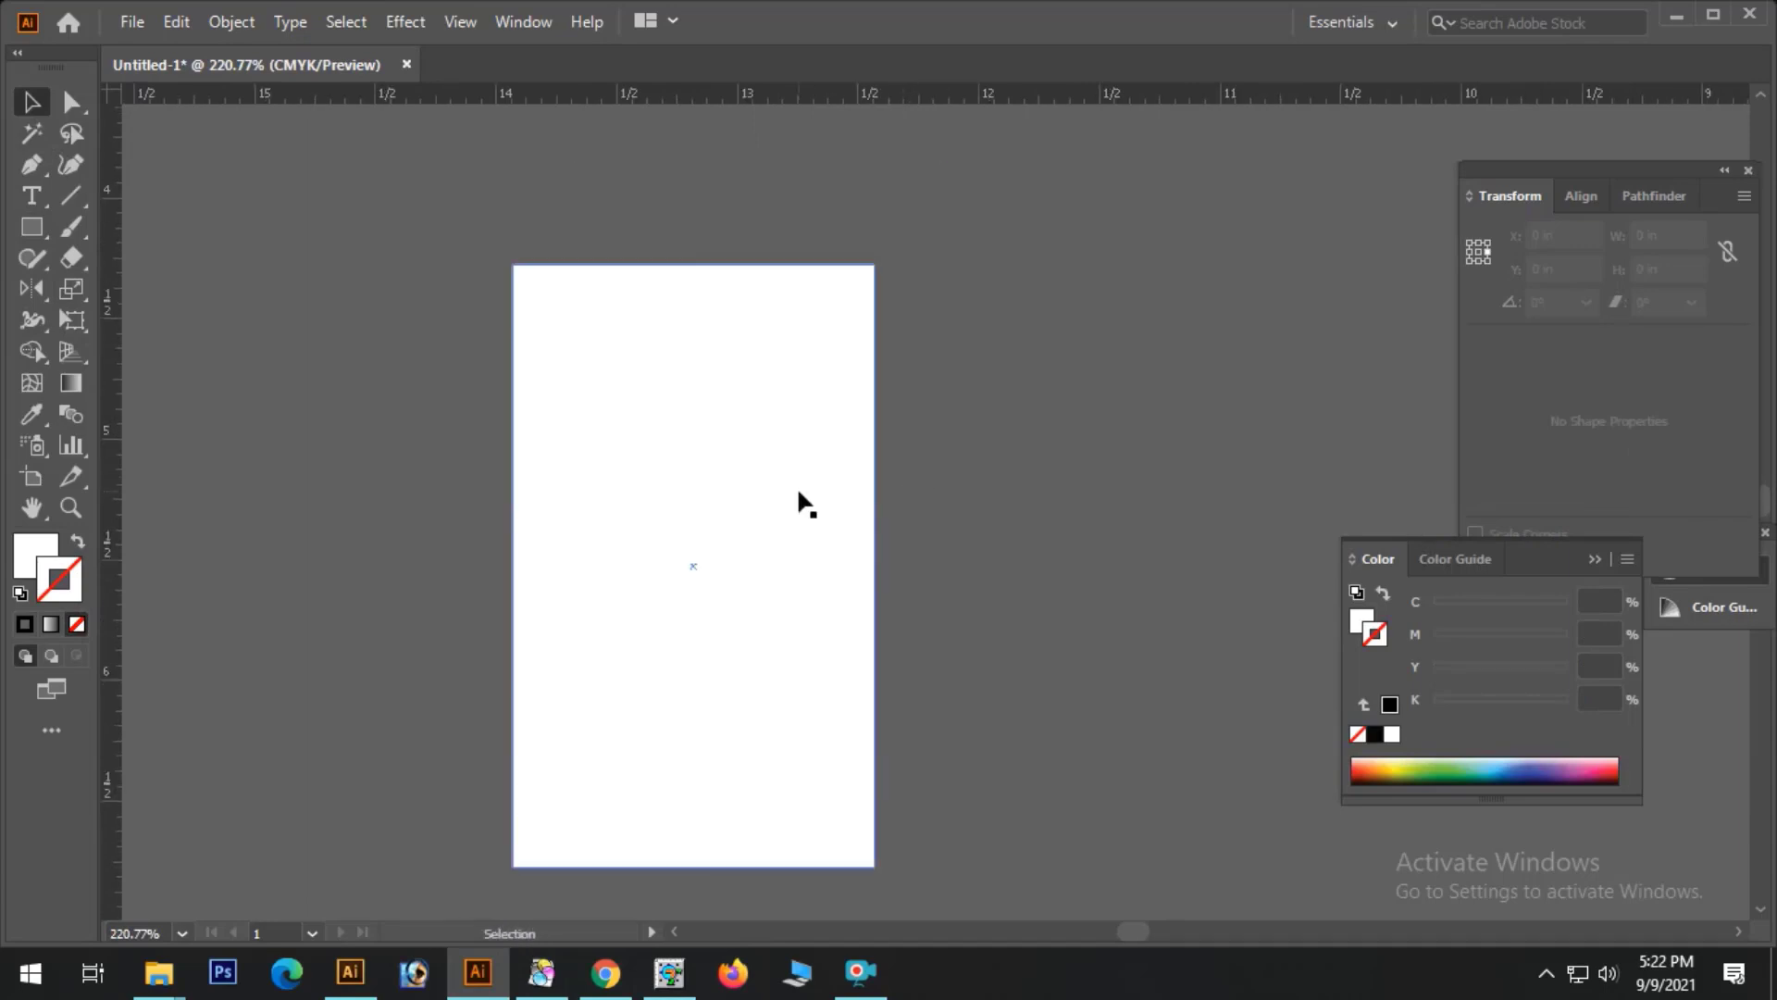
left_click(797, 500)
left_click(78, 542)
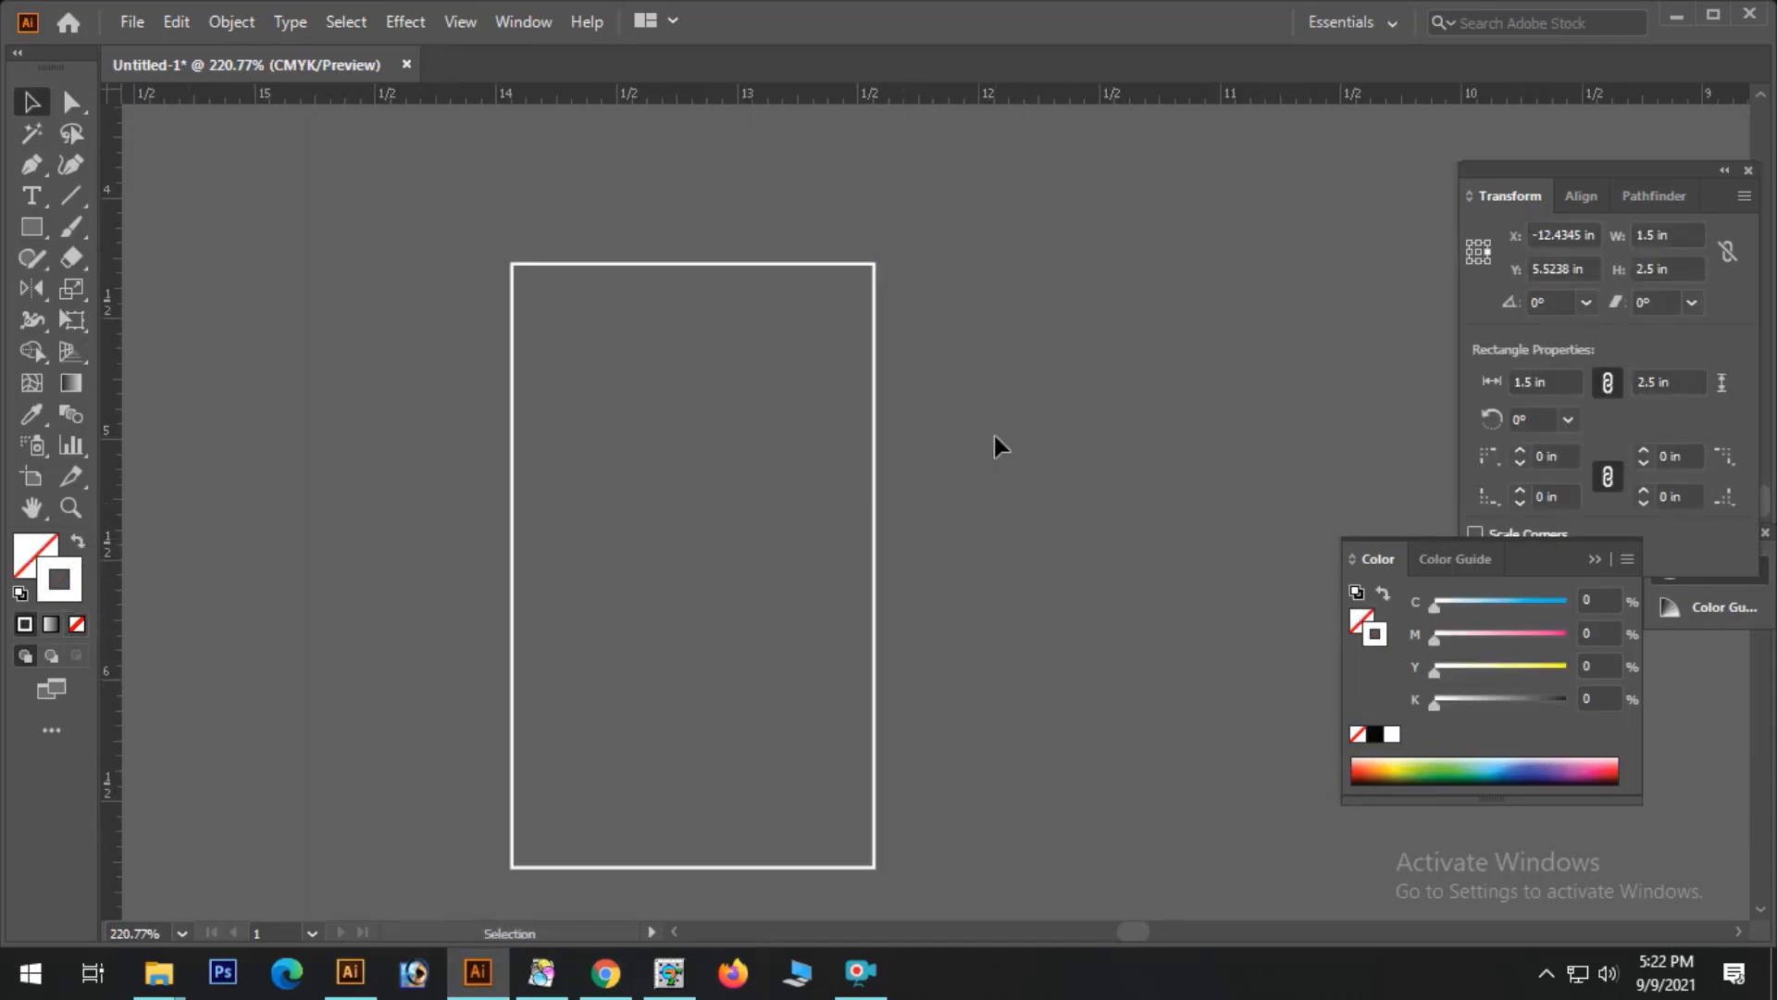
- Place a vertical ruler guide through the centre of the rectangle
mouse_move(994, 436)
left_mouse_down()
mouse_move(772, 603)
mouse_move(781, 652)
left_mouse_up()
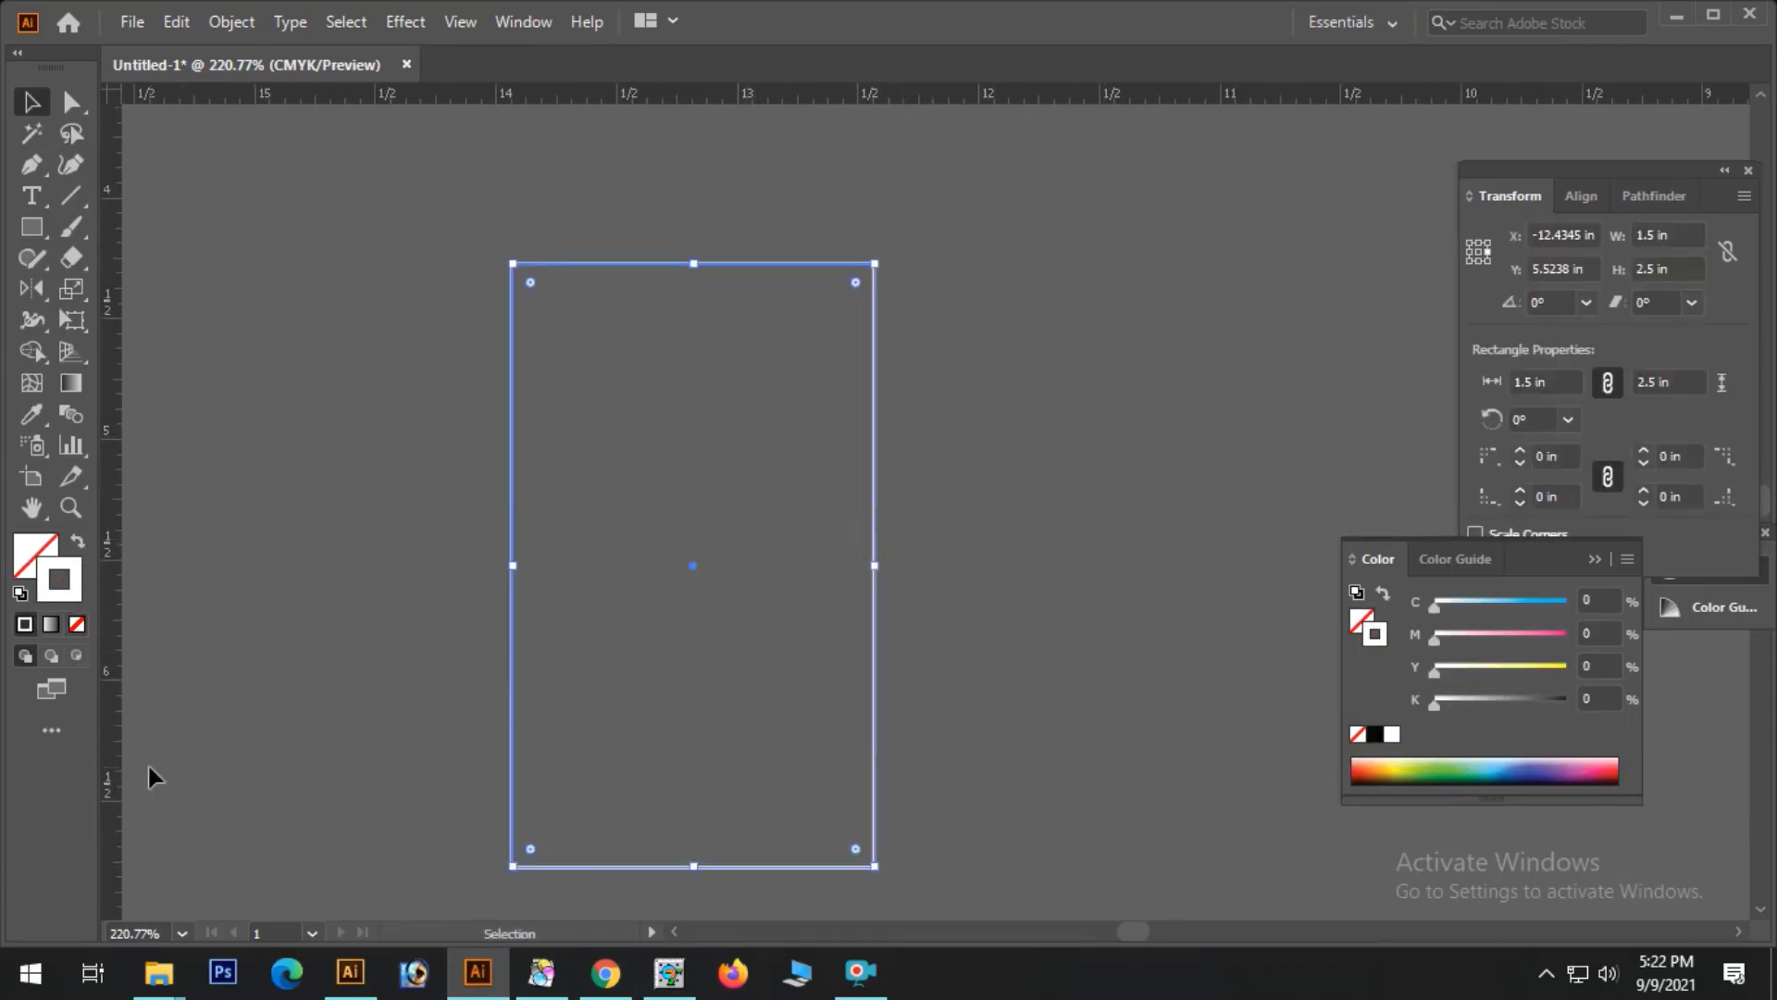
left_click_drag(119, 751, 663, 531)
key("ctrl+z")
left_click_drag(116, 672, 693, 323)
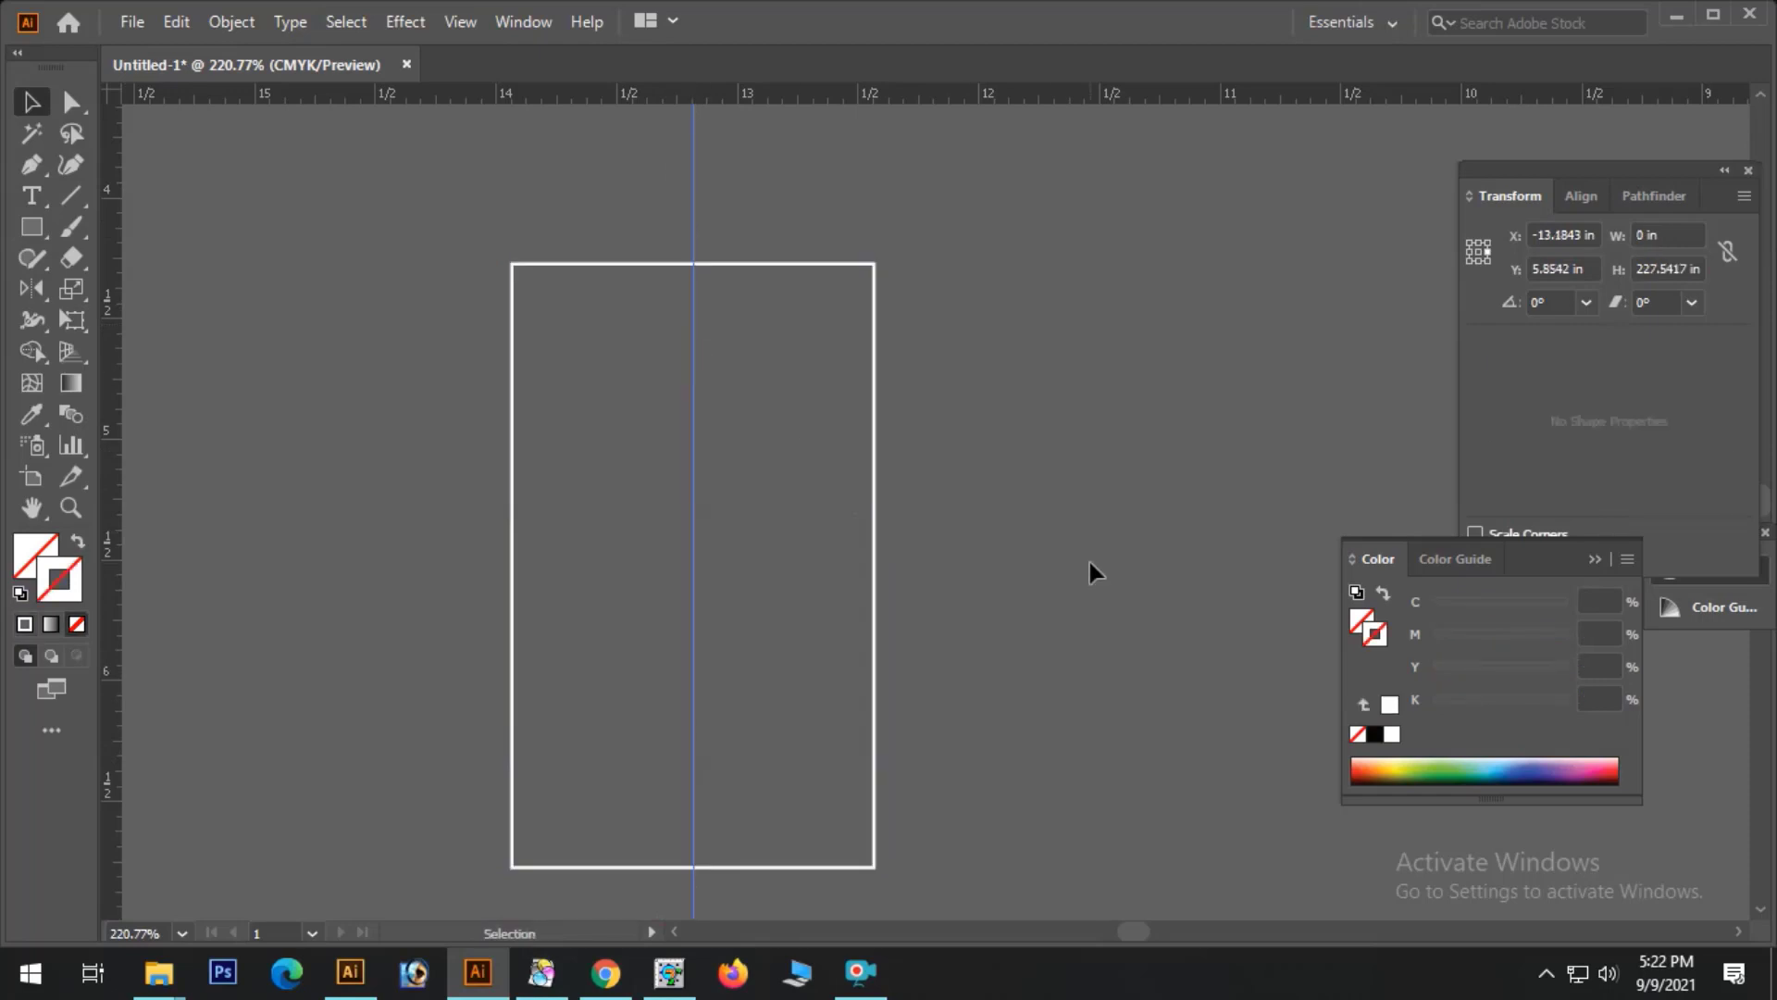
left_click(1090, 563)
- Place a horizontal ruler guide through the centre of the rectangle
left_click_drag(1009, 398, 830, 537)
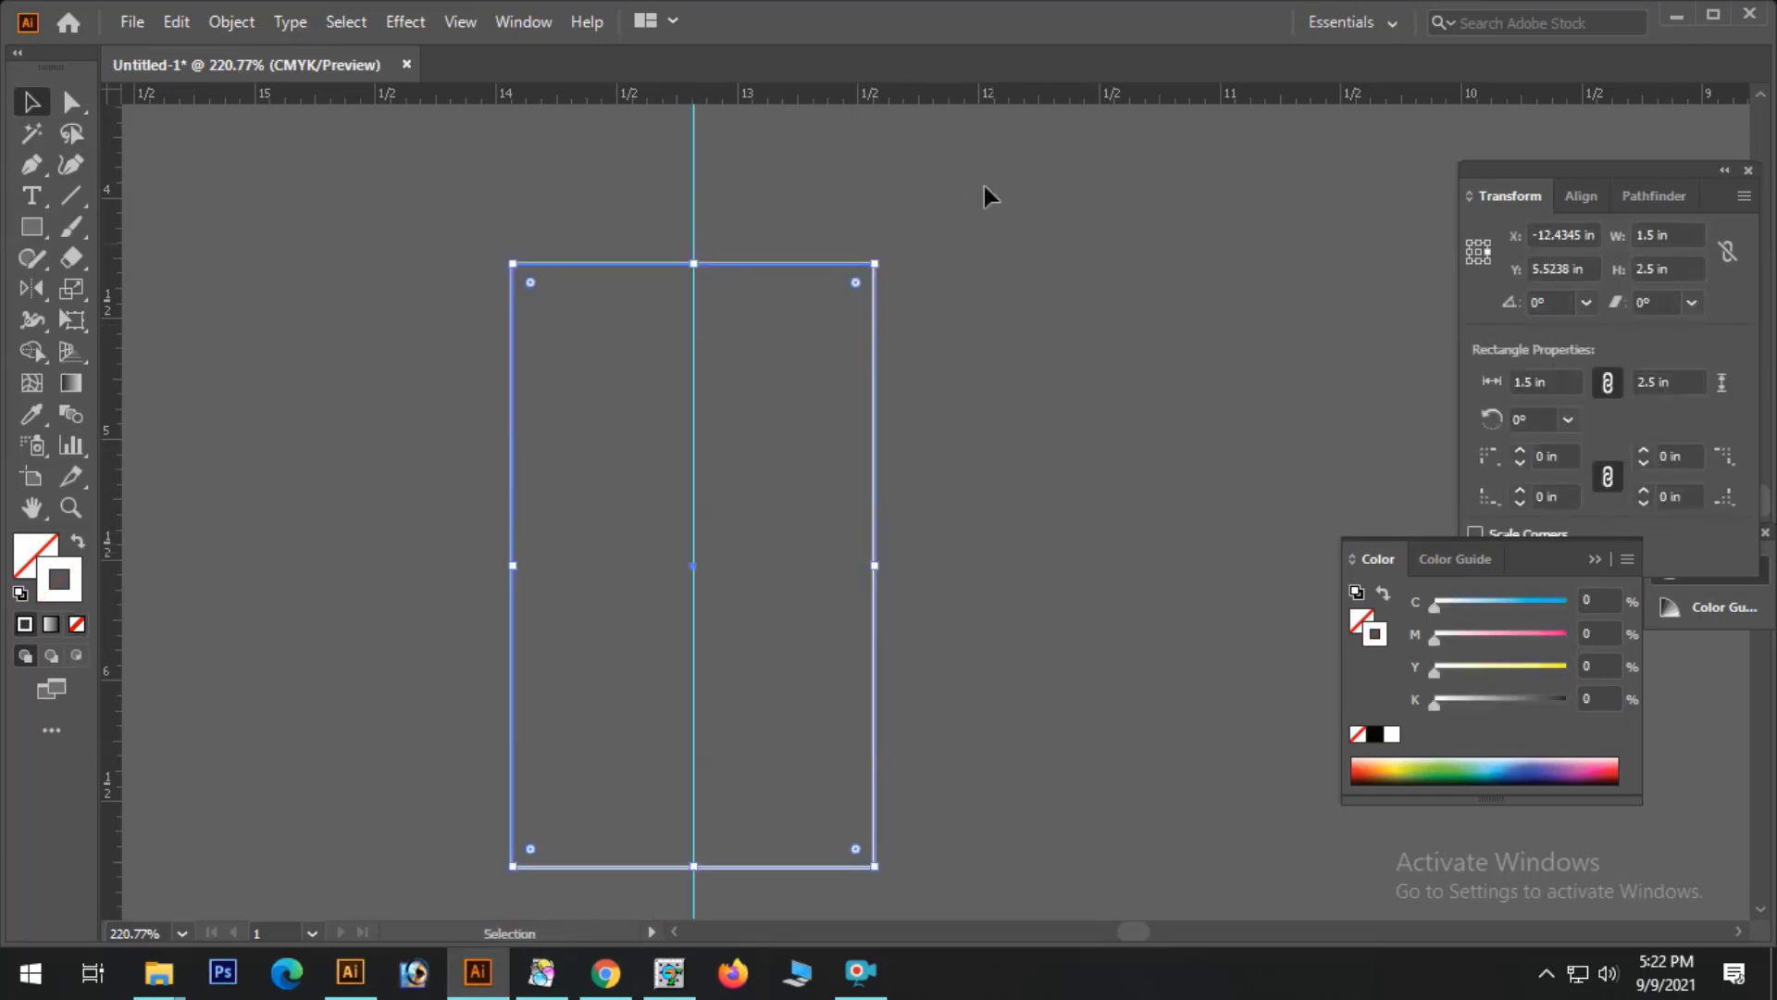
left_click_drag(931, 94, 870, 561)
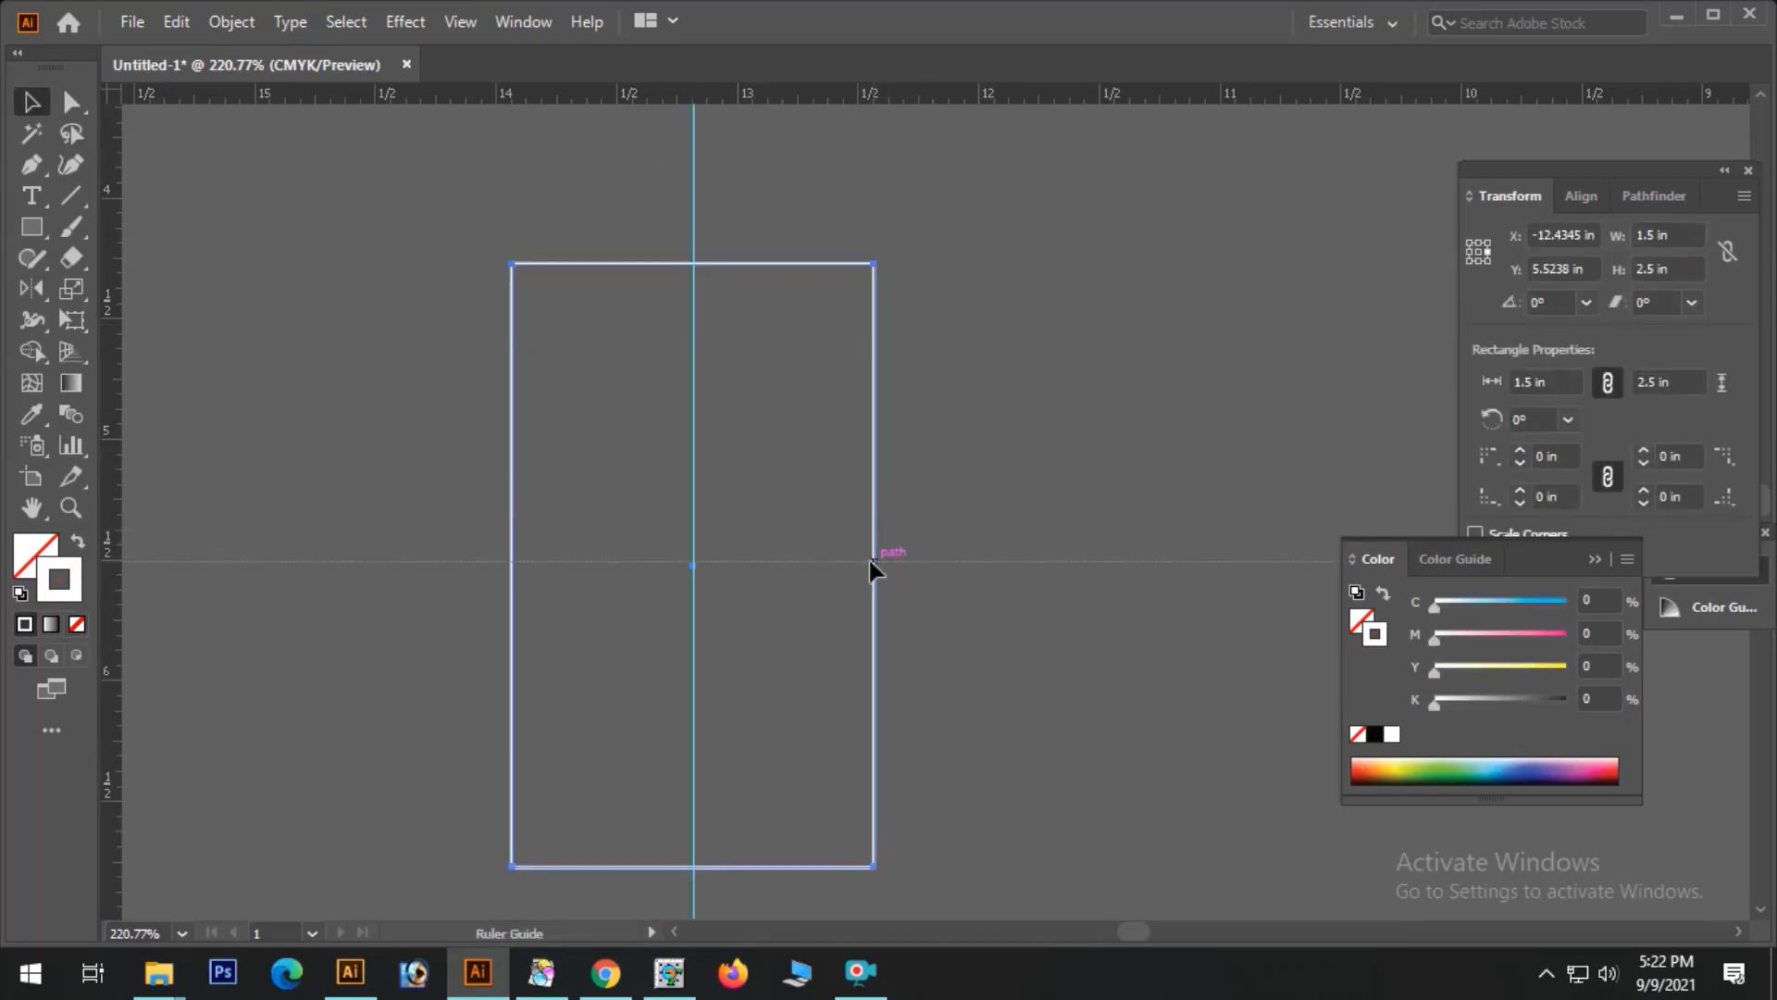
left_click_drag(715, 564, 715, 565)
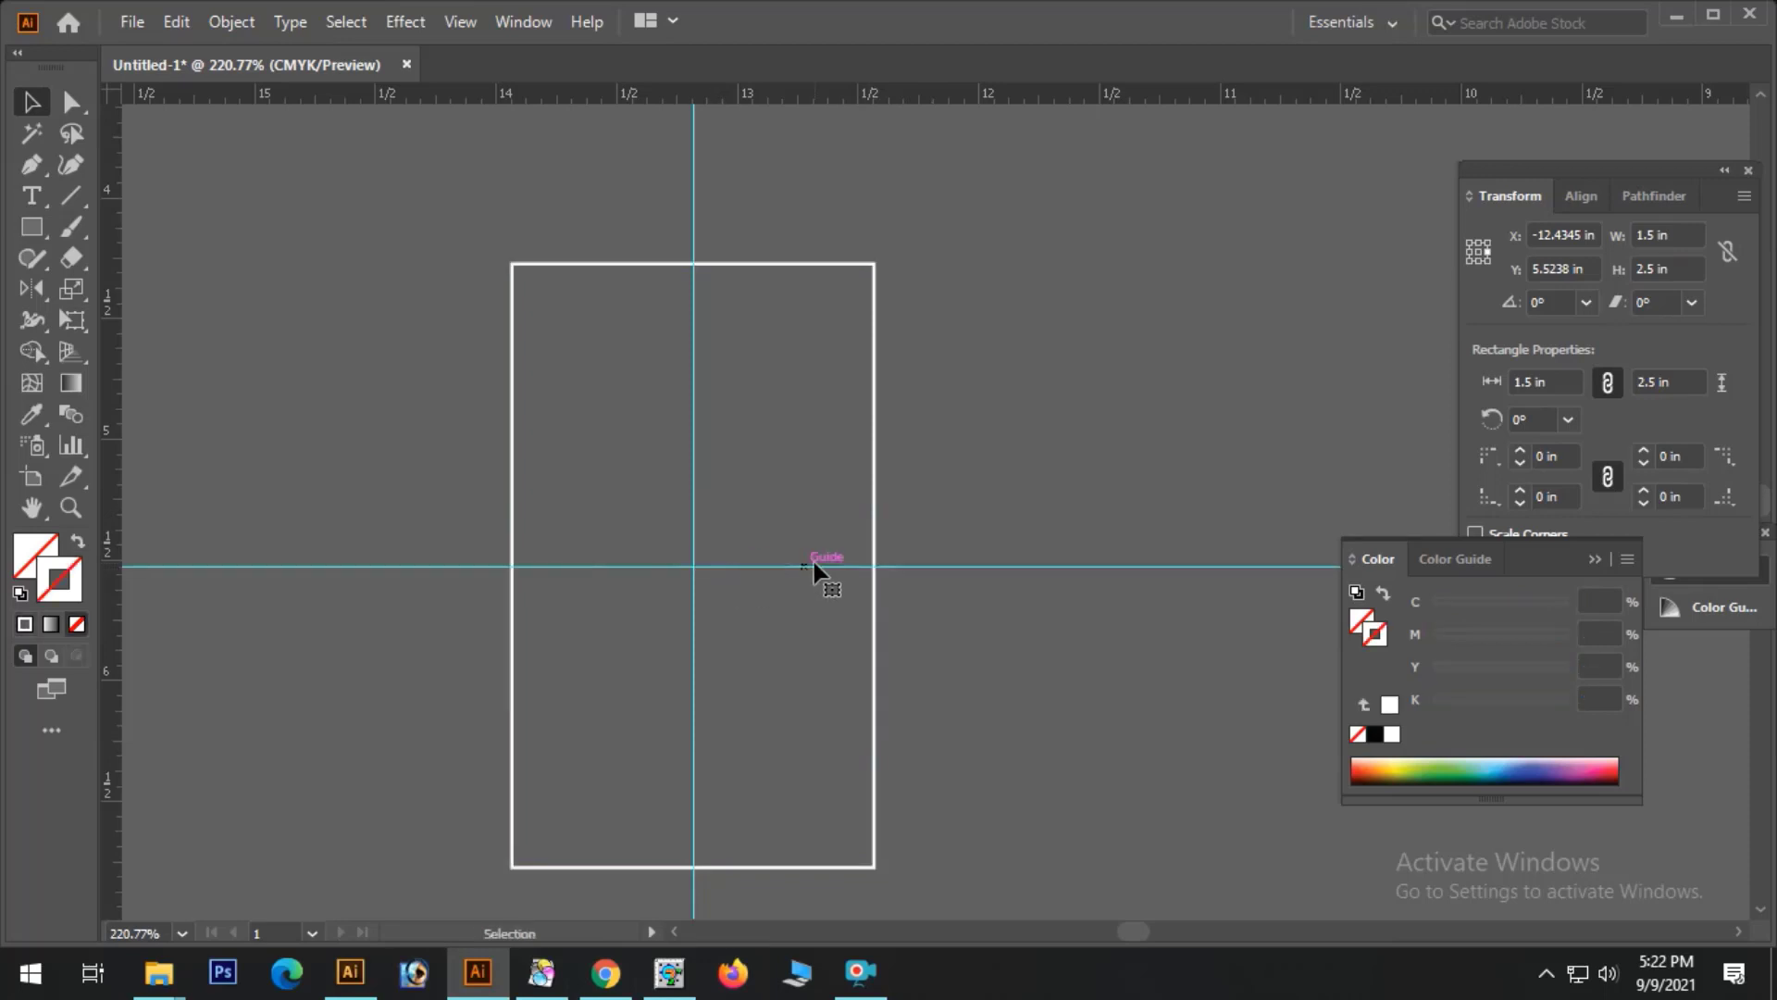
left_click(929, 454)
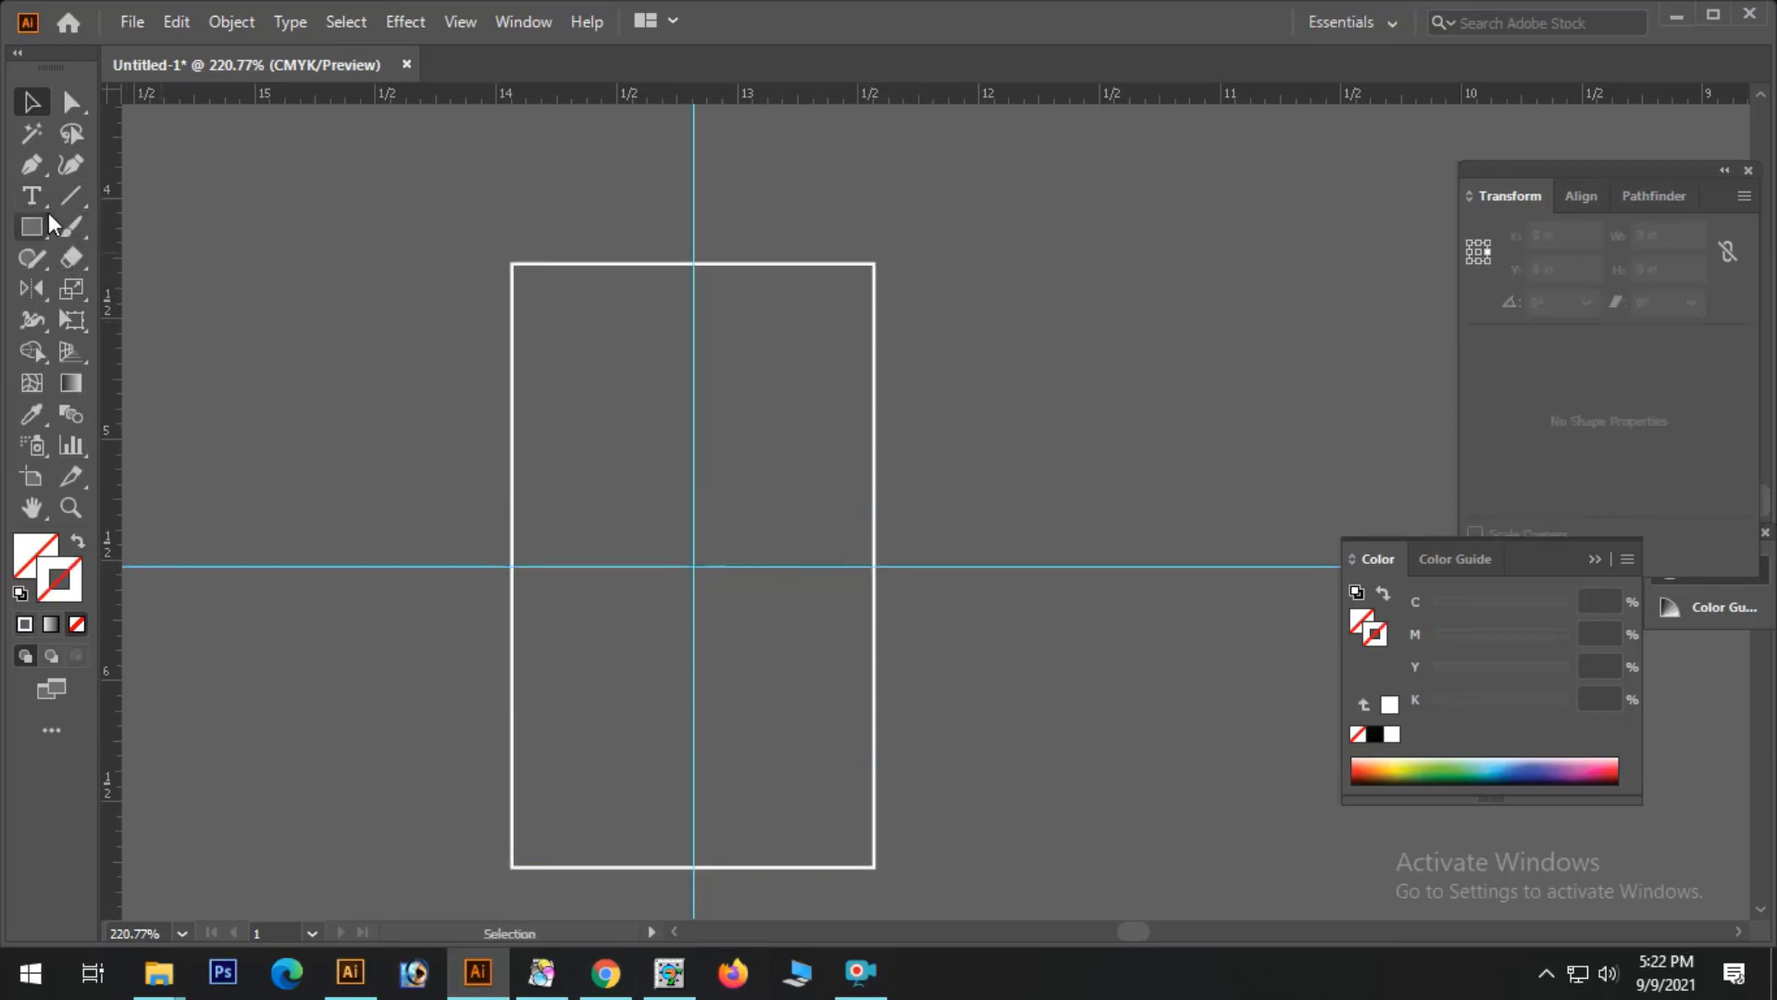
- Add the placeholder text "sdfsdfsd" across the rectangle's upper left edge and set its font to SutonnyMJ Bold
key("t")
left_click(398, 375)
type("sdfsdfsd")
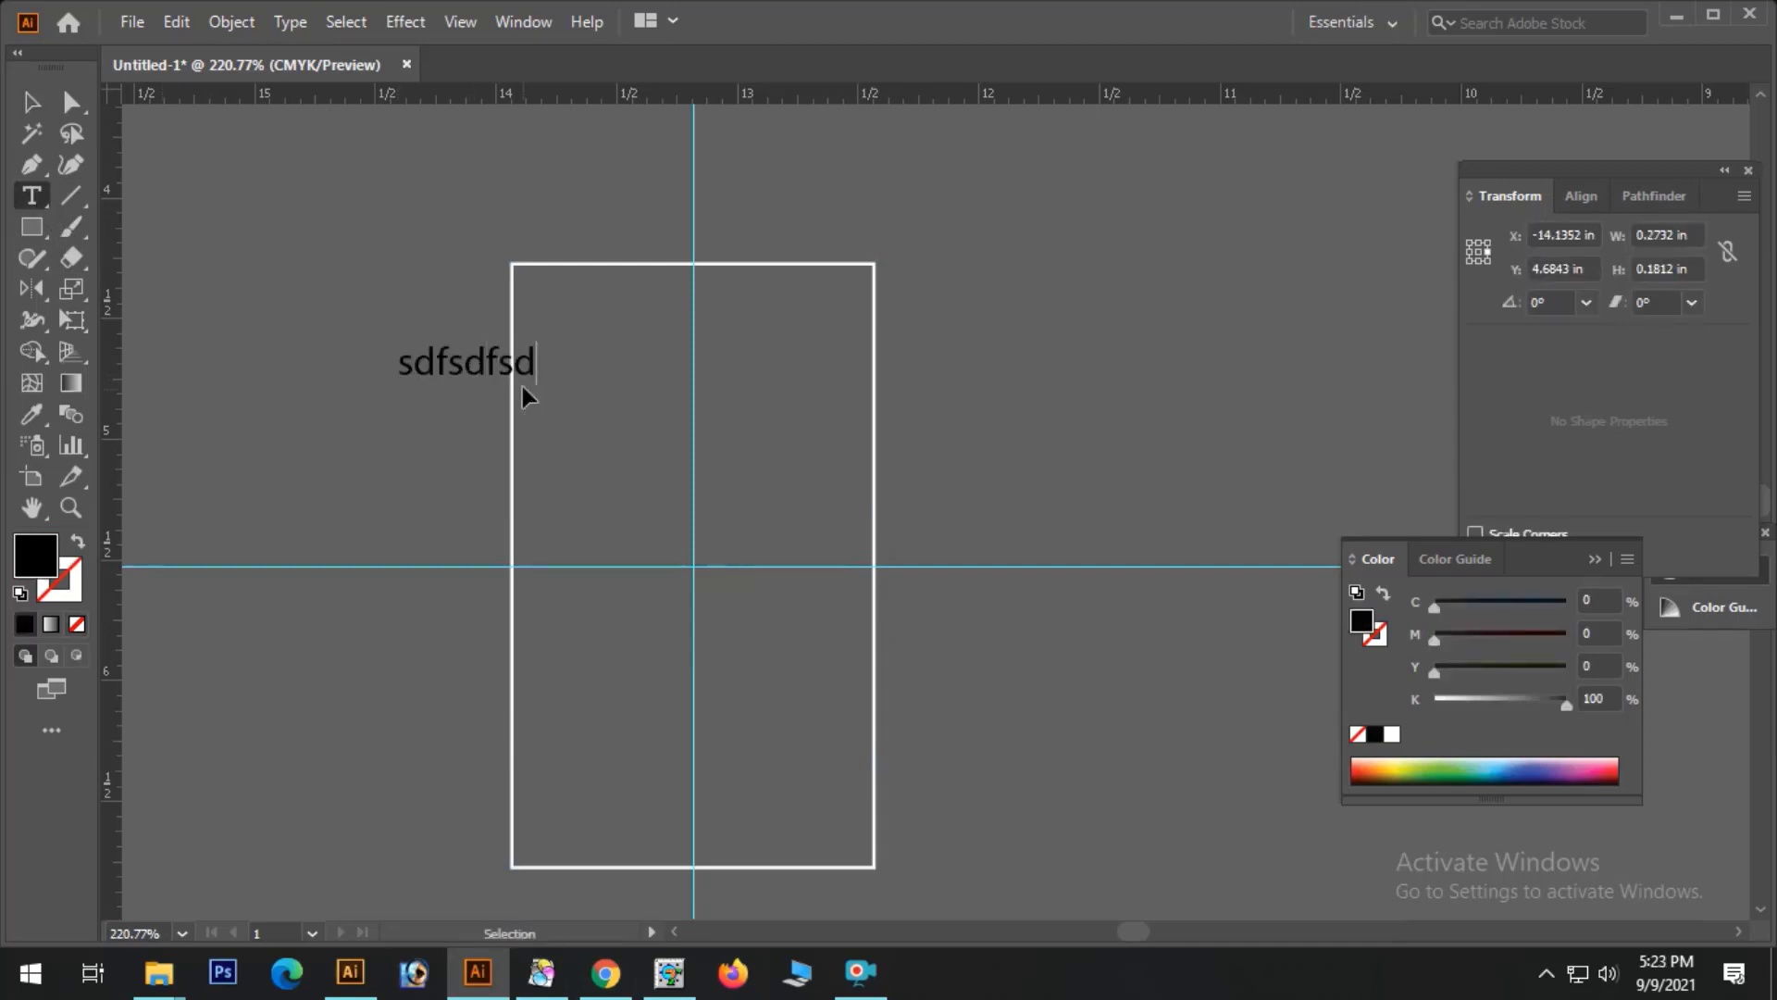
key("Escape")
key("ctrl+t")
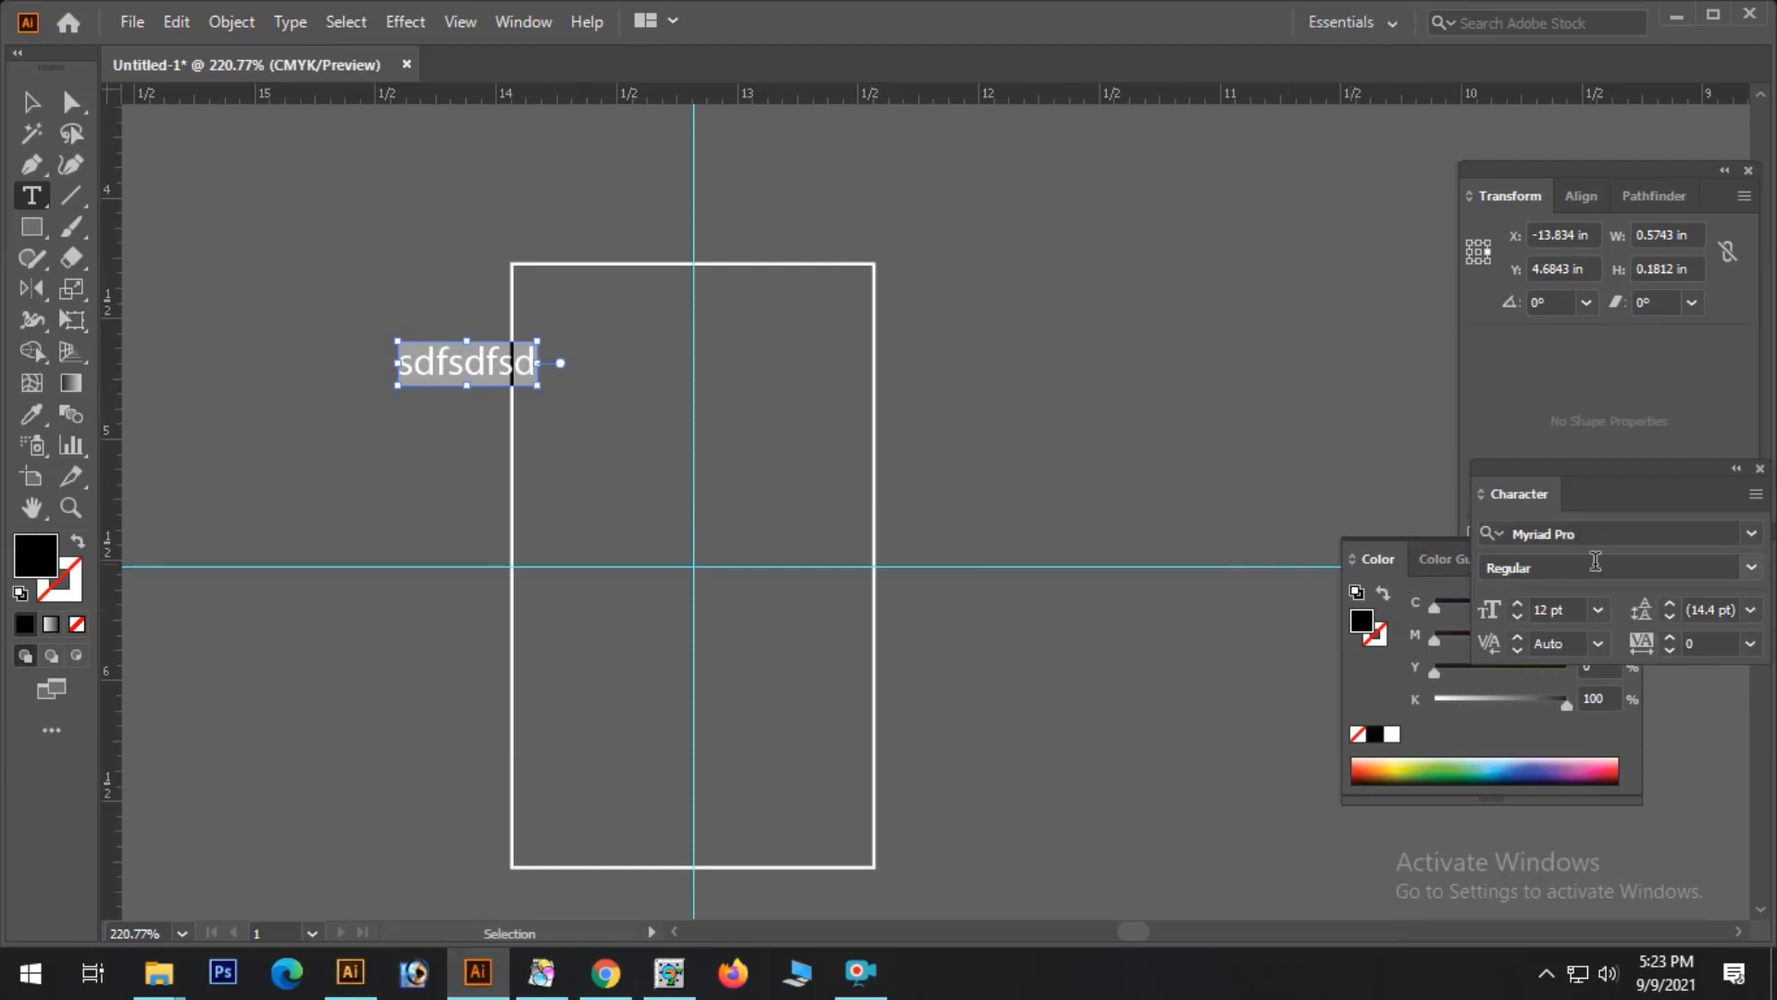
left_click(1601, 535)
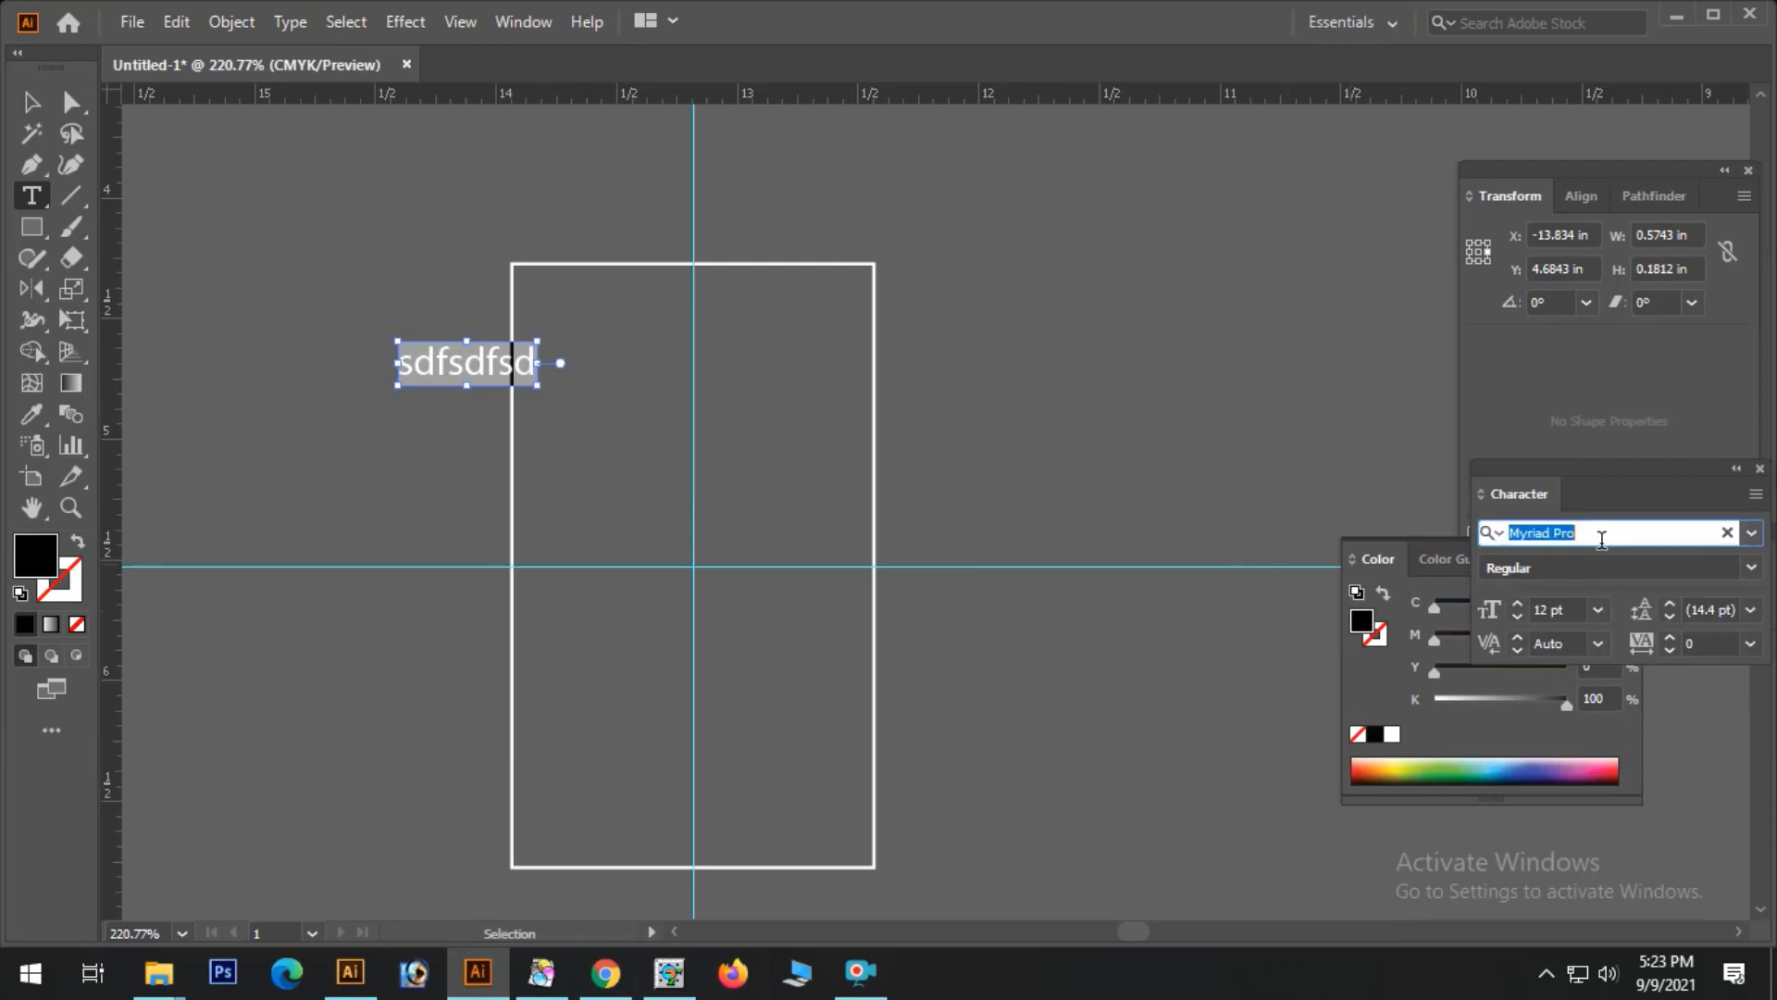
type("sutonnym")
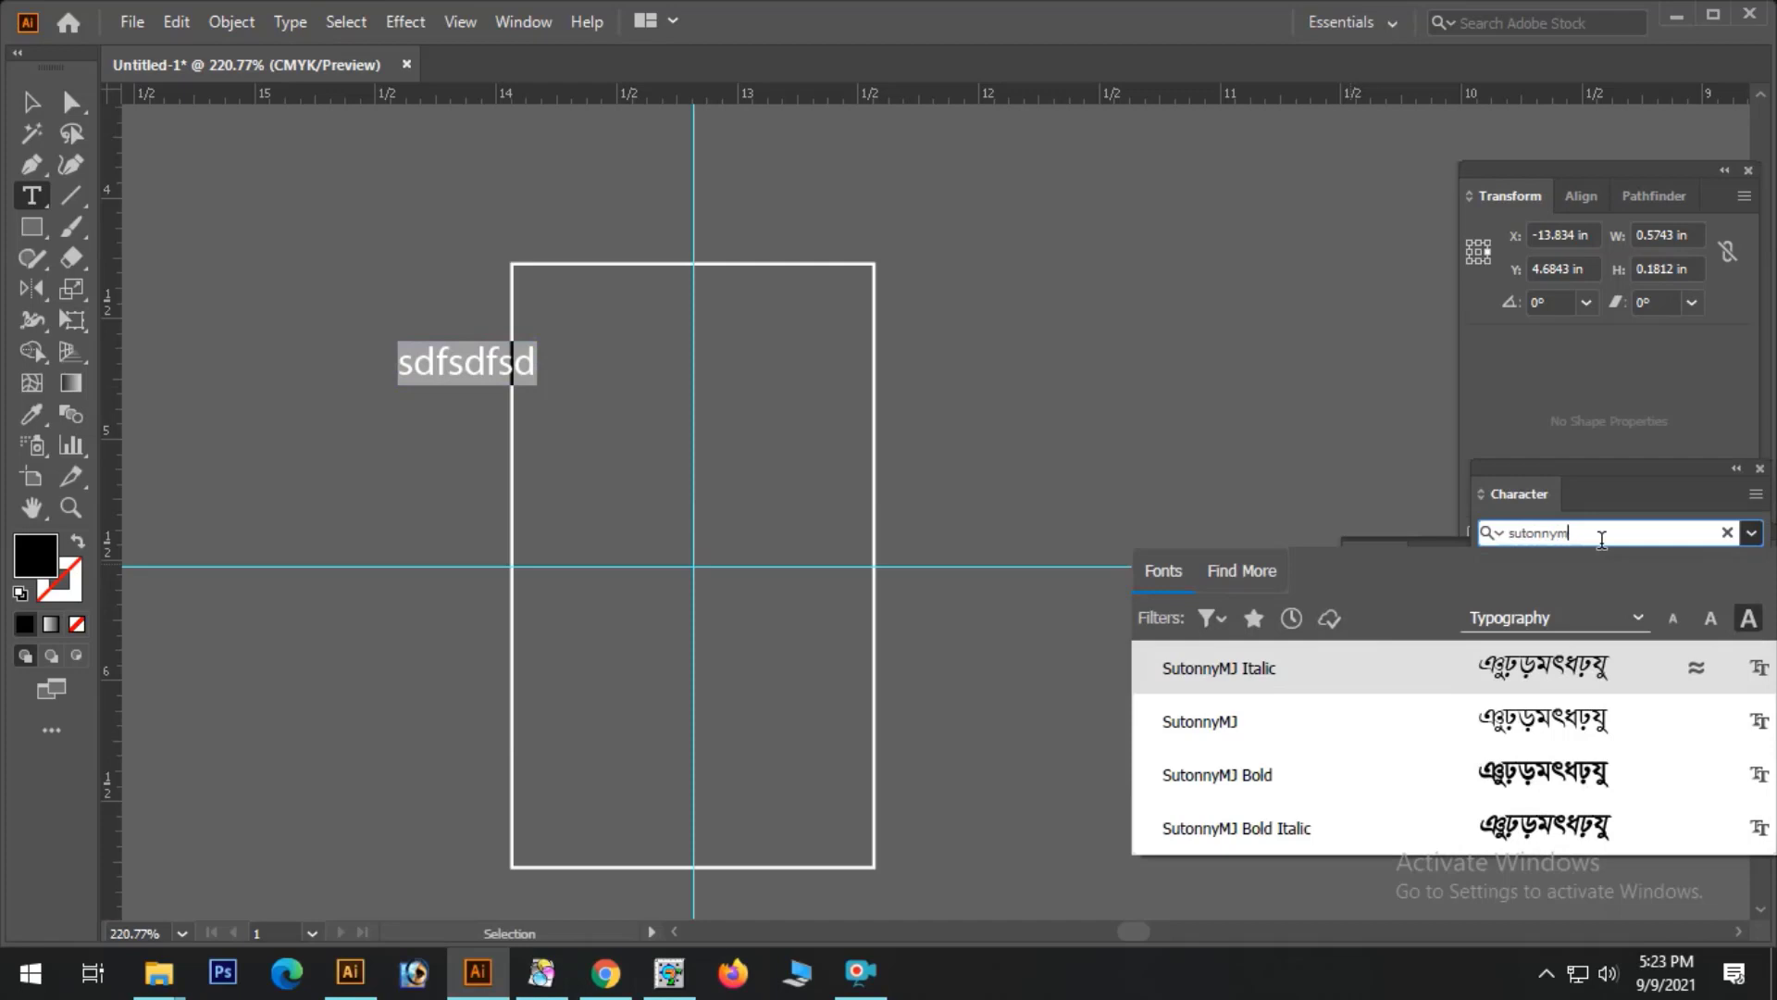
left_click(1380, 774)
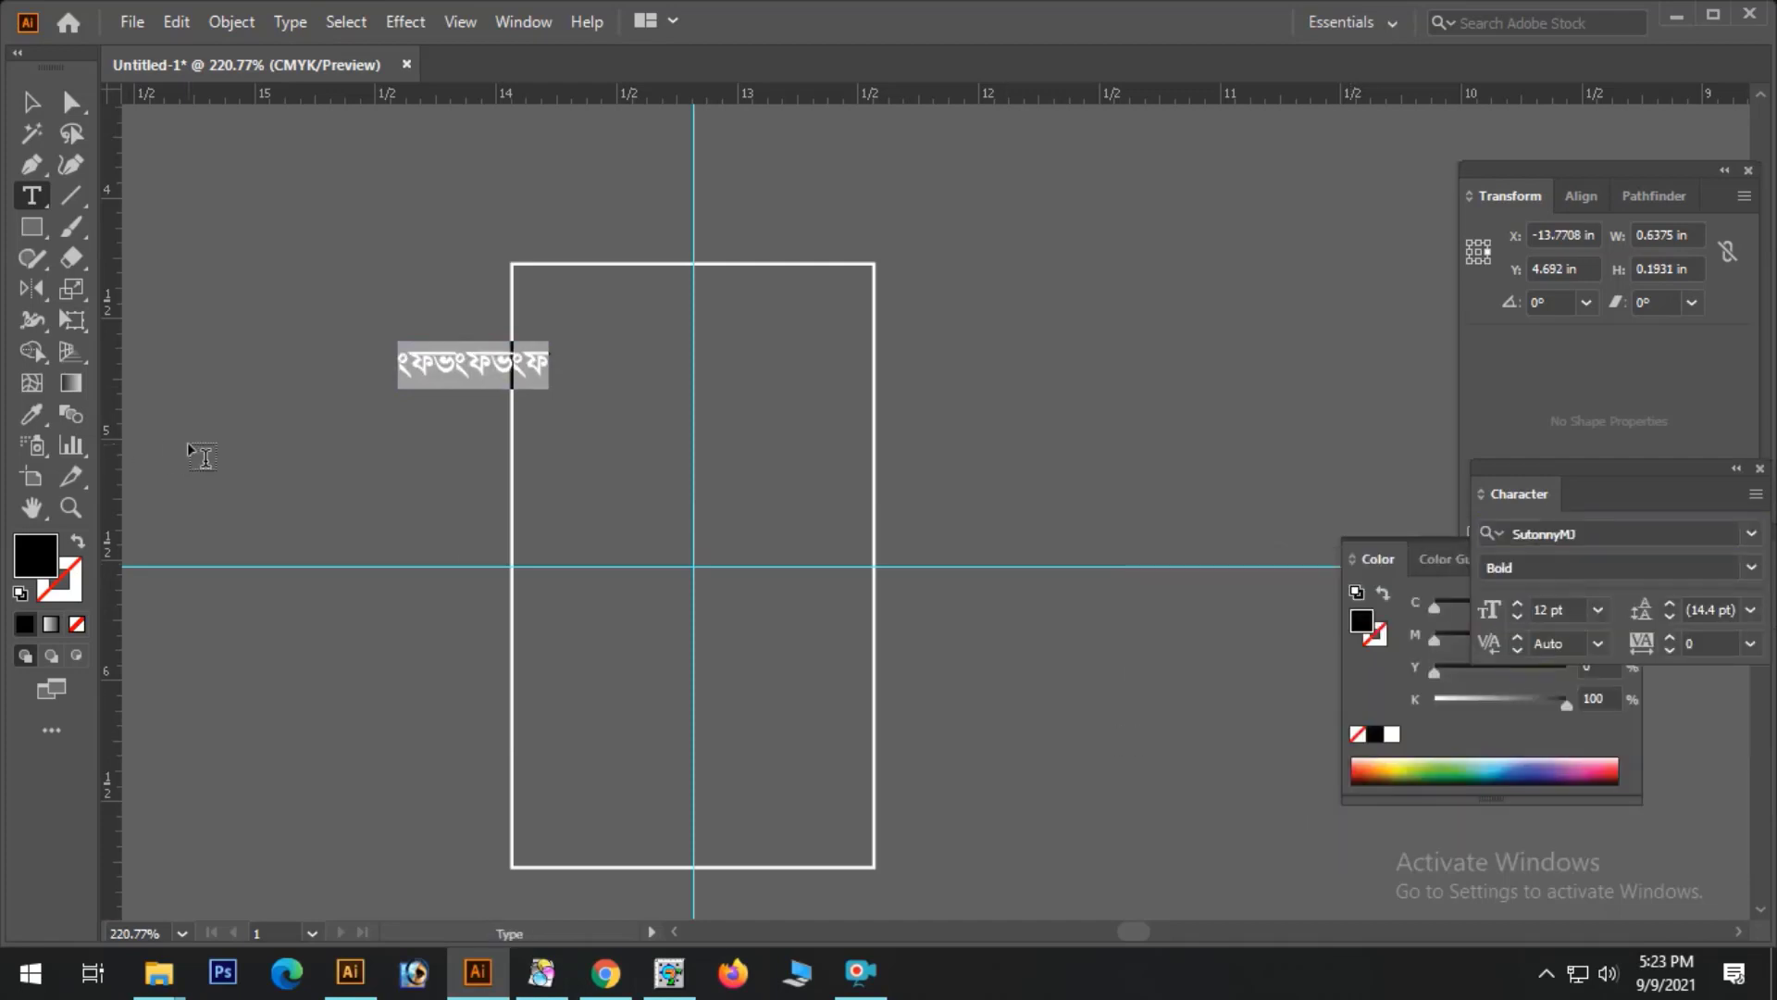
- Replace the placeholder text with the Bengali line "মোবাইলে জিবি"
type("সশযভ")
key("ctrl+a")
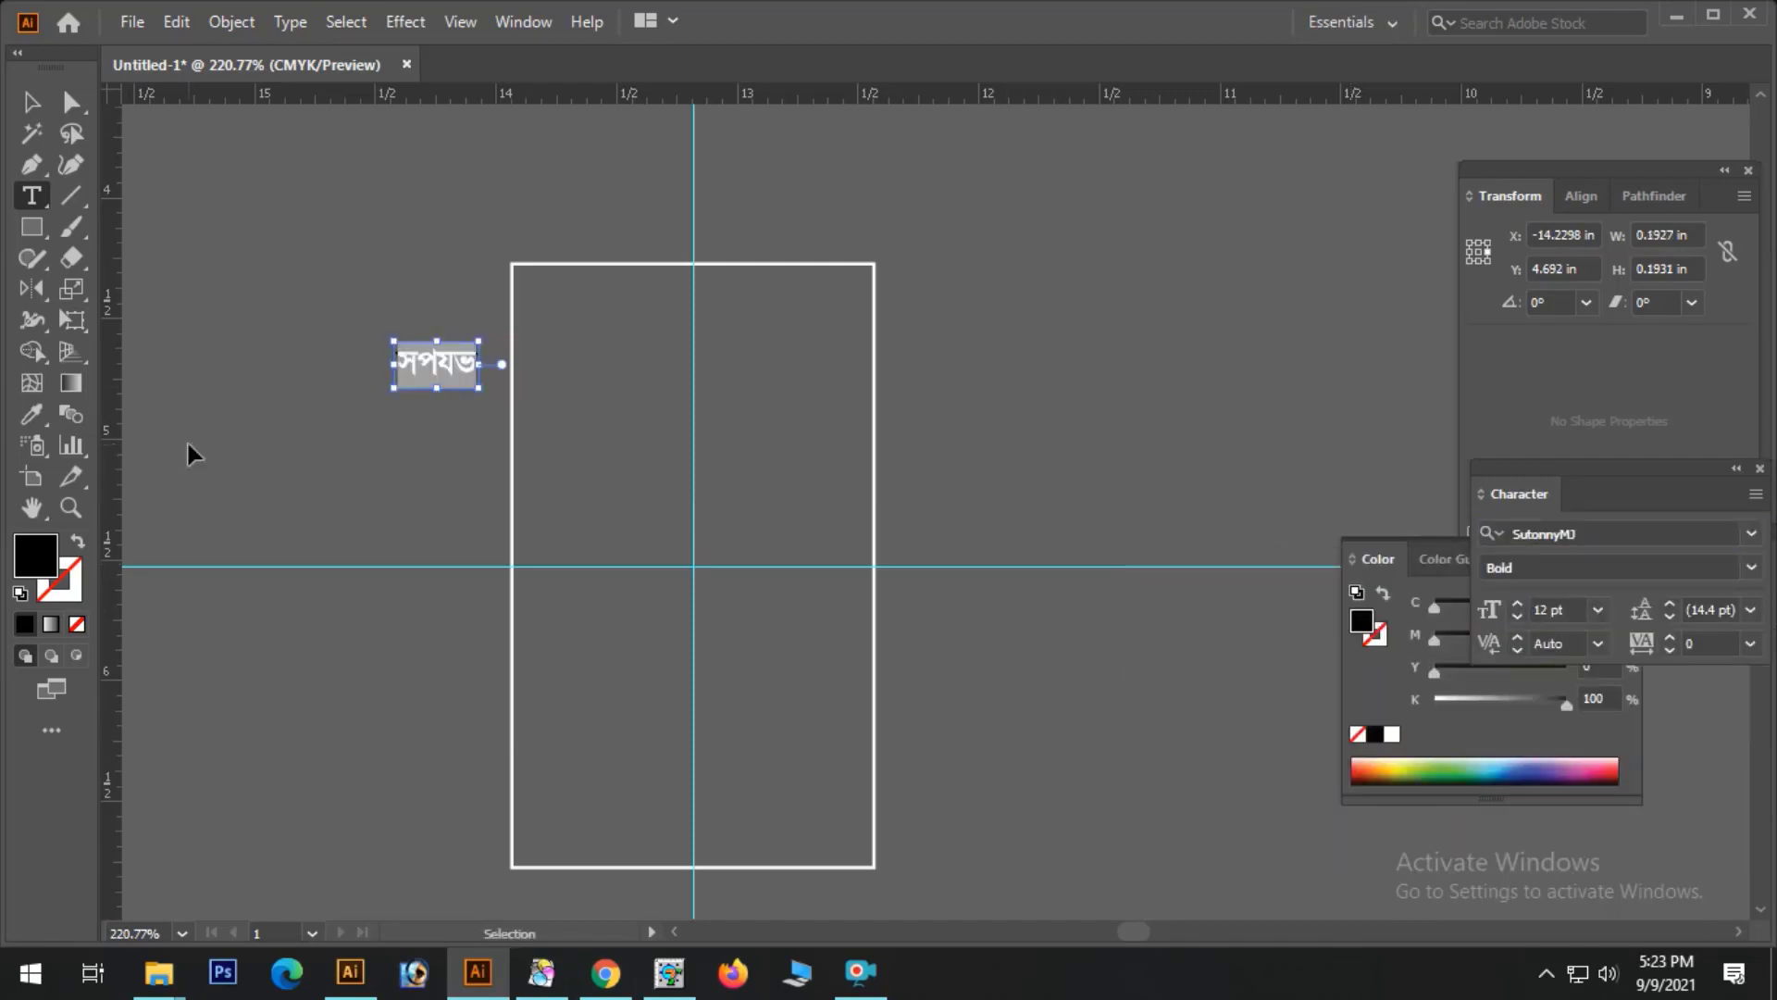
type("মোব")
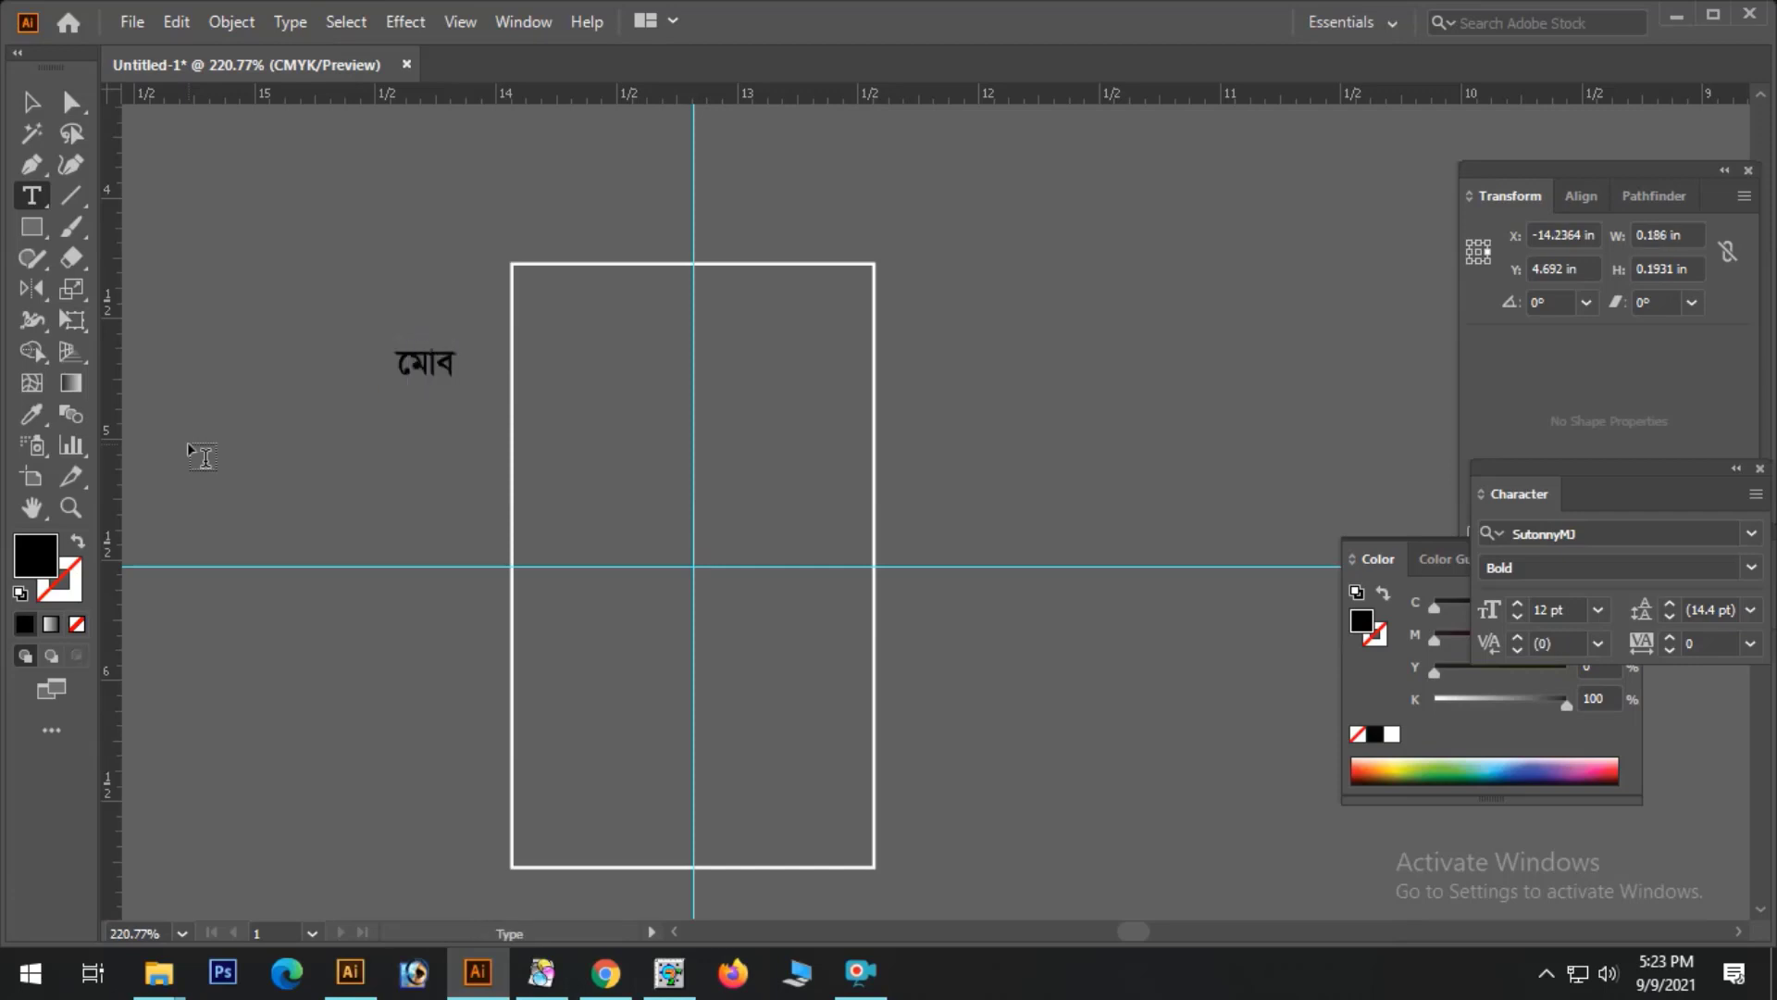
type("vBj‡ wRwe")
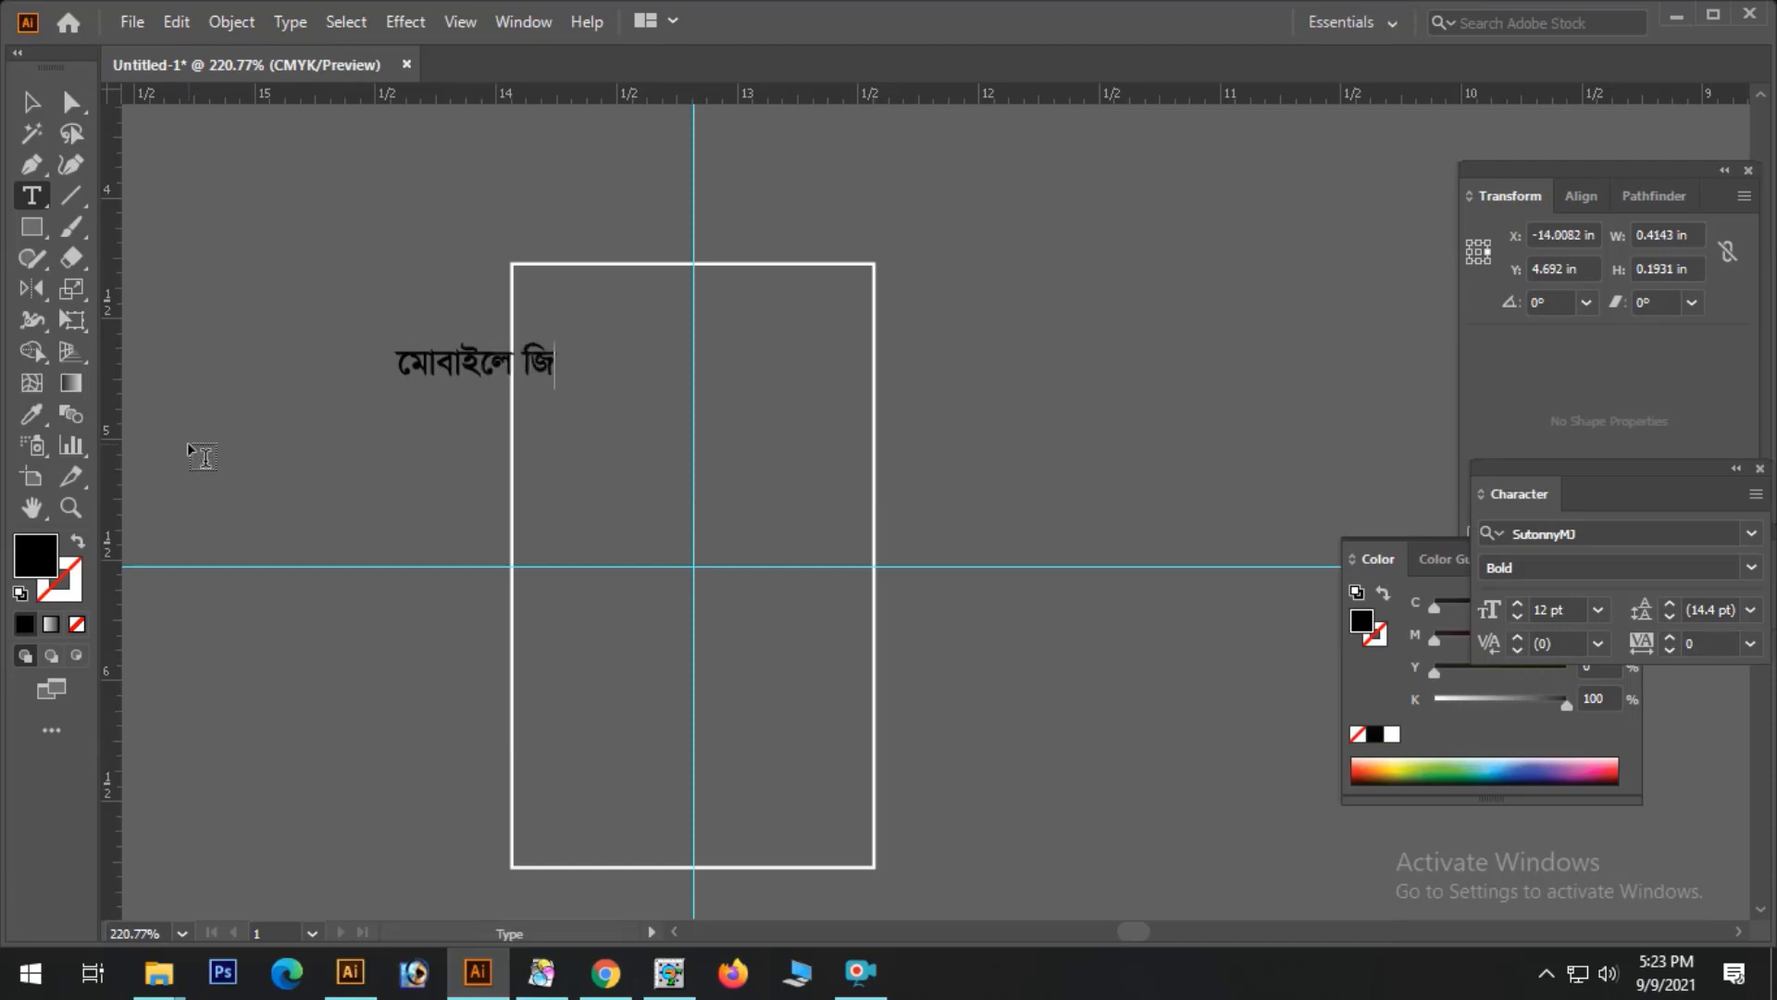
- Add the lines "ইন্টারনেট প্যাকেজ" and "রিচার্জ করুন।" below the first Bengali text line
key("Return")
type("&G›U")
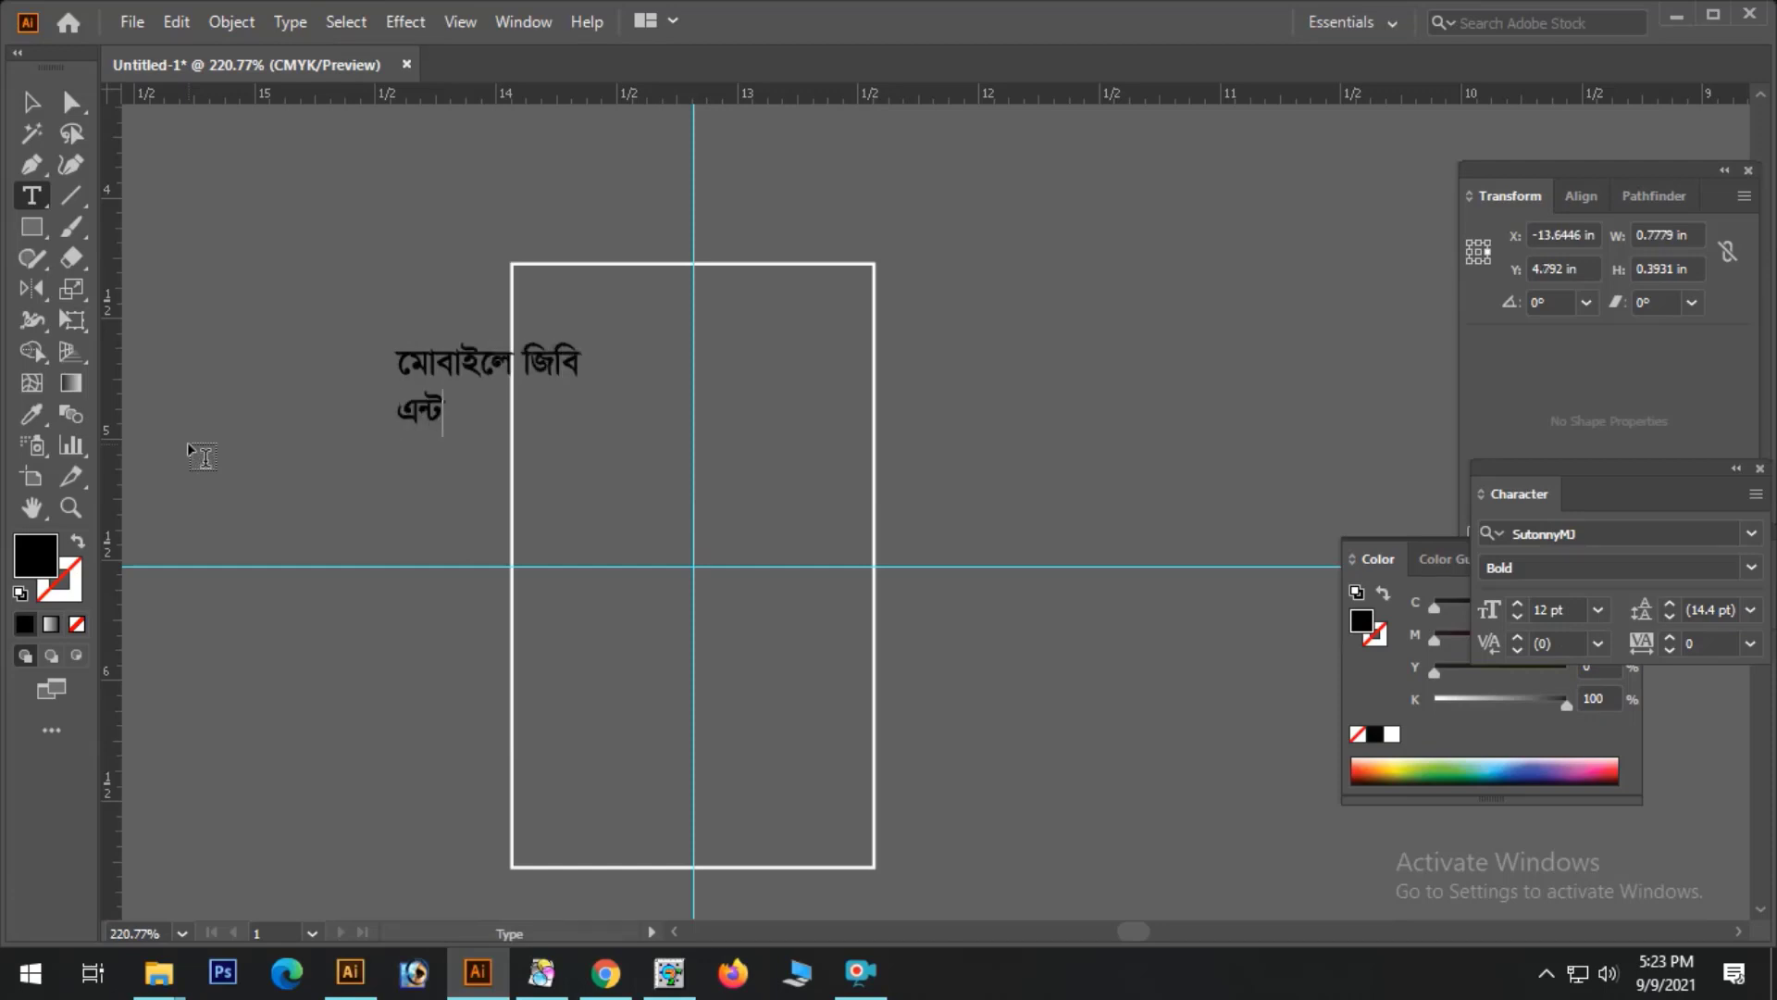
key("BackSpace")
key("BackSpace")
key("BackSpace")
type("&B›Uvi‡b")
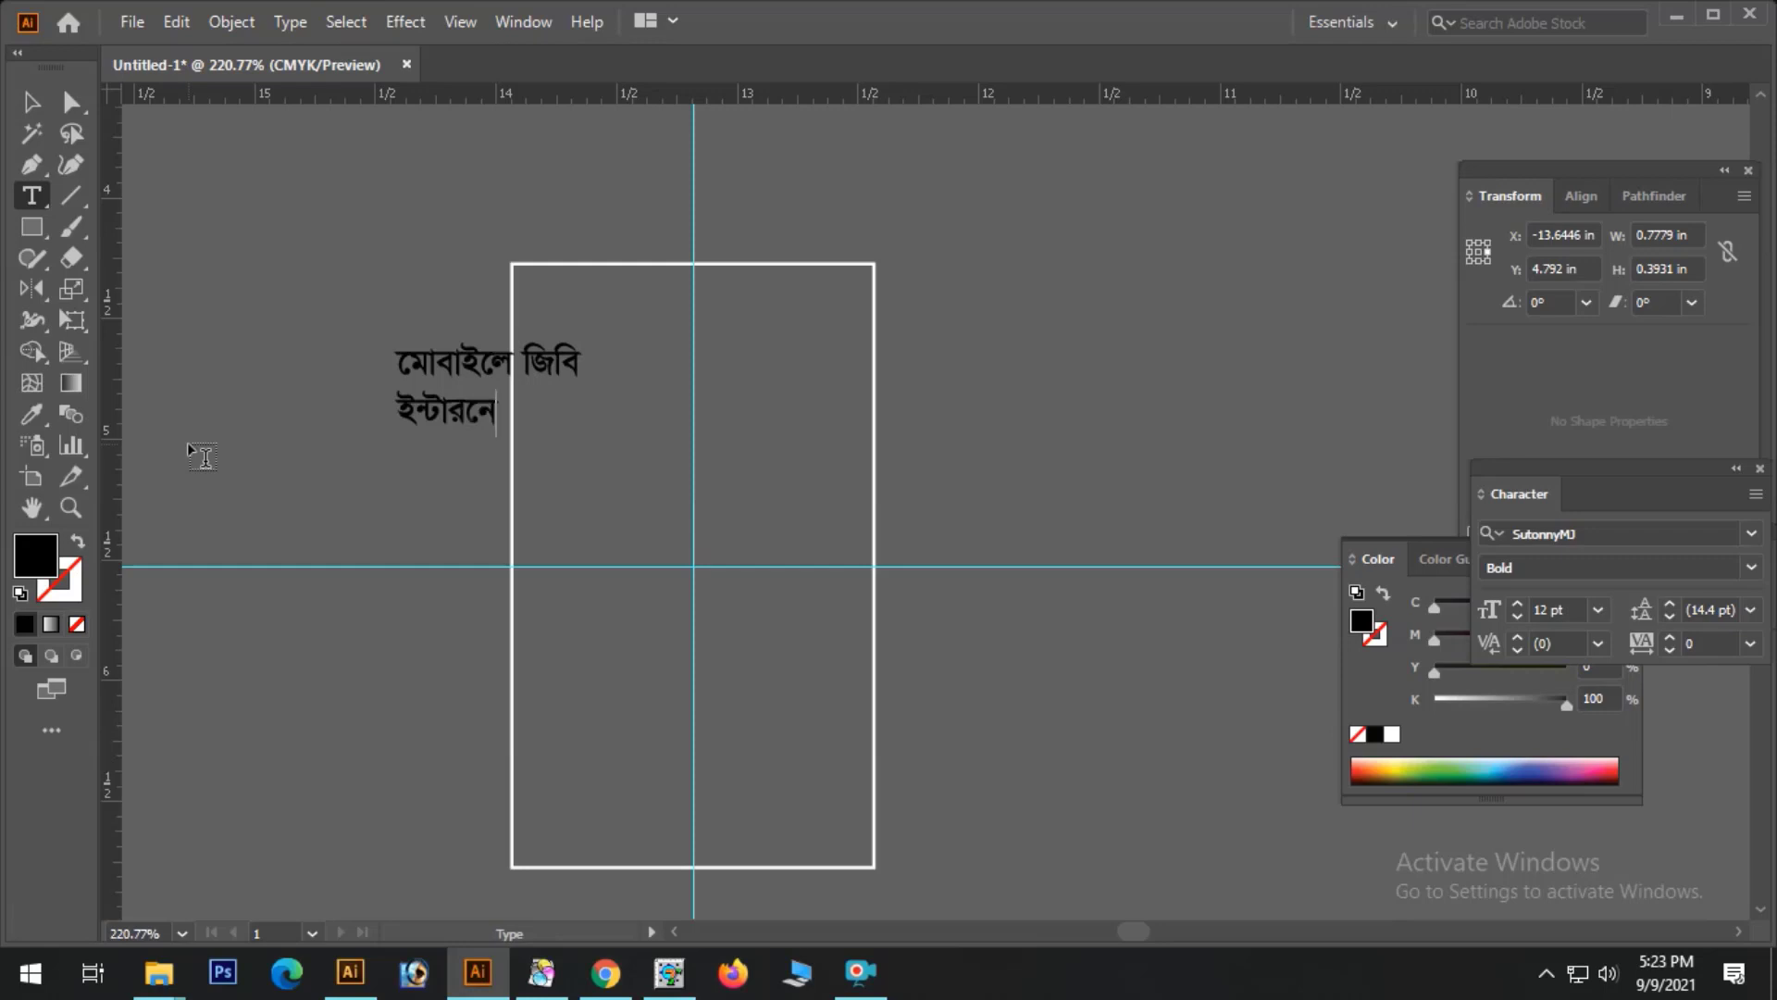
type("U c¨v‡KR")
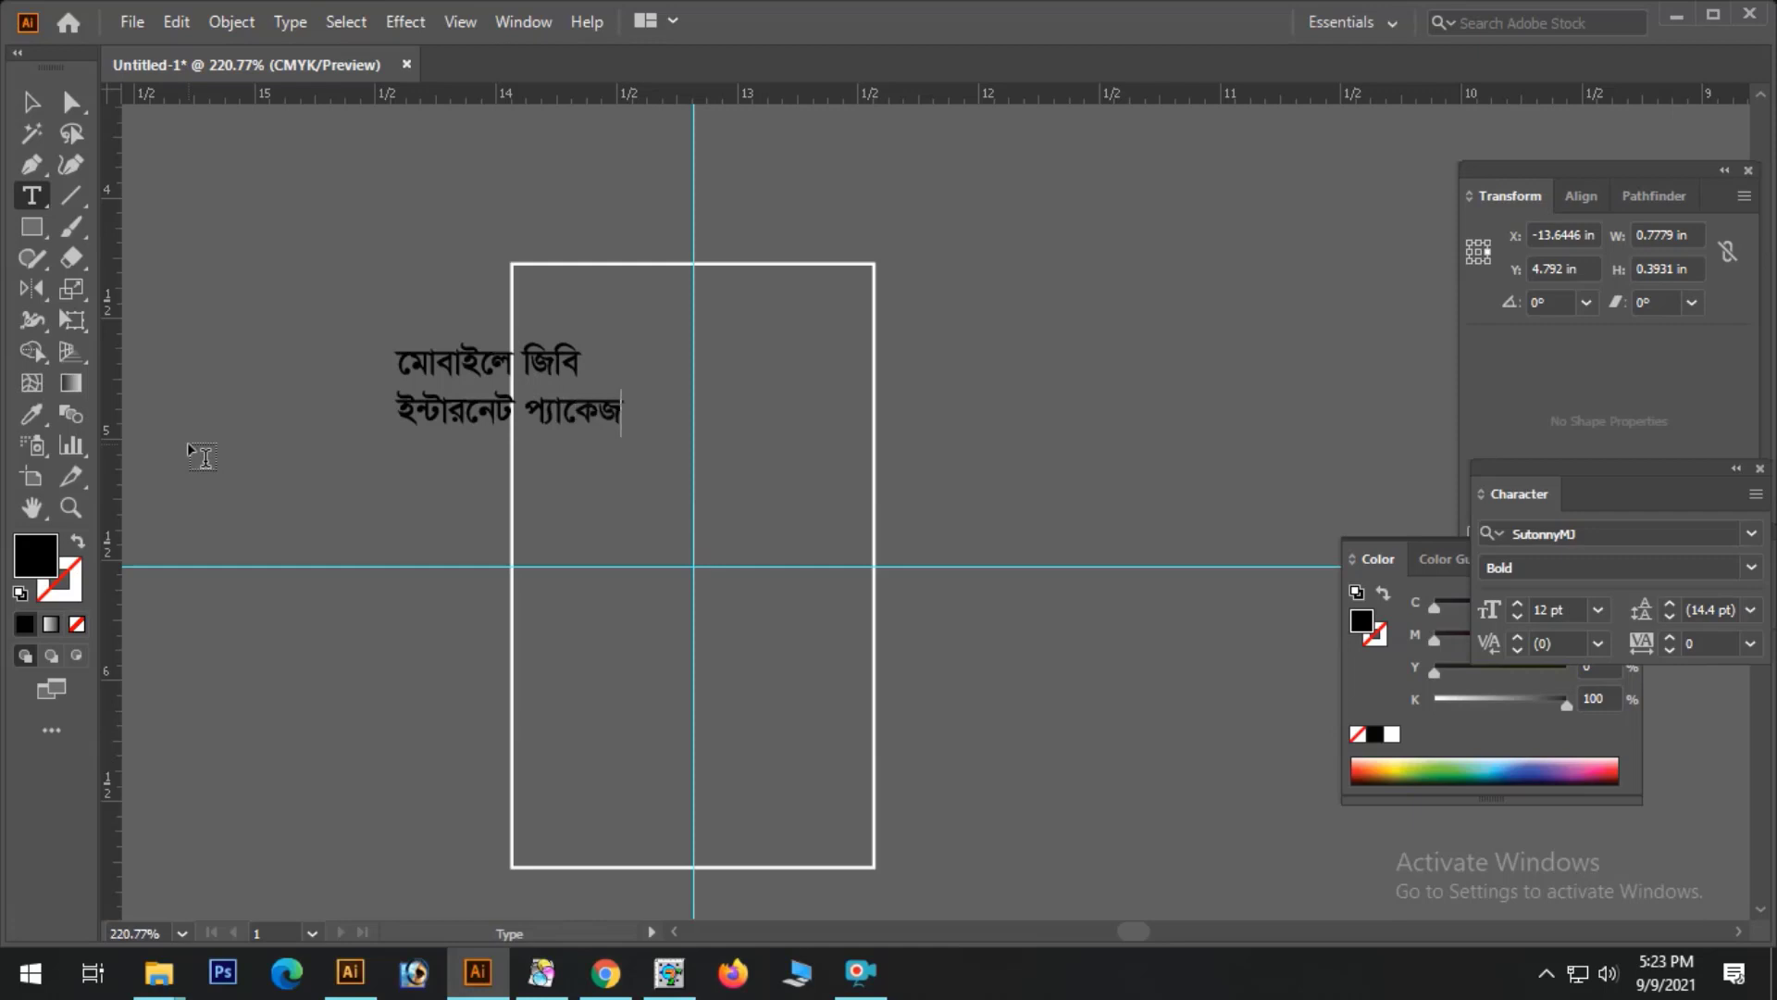
key("Return")
type("wiPvR© Kiæb |")
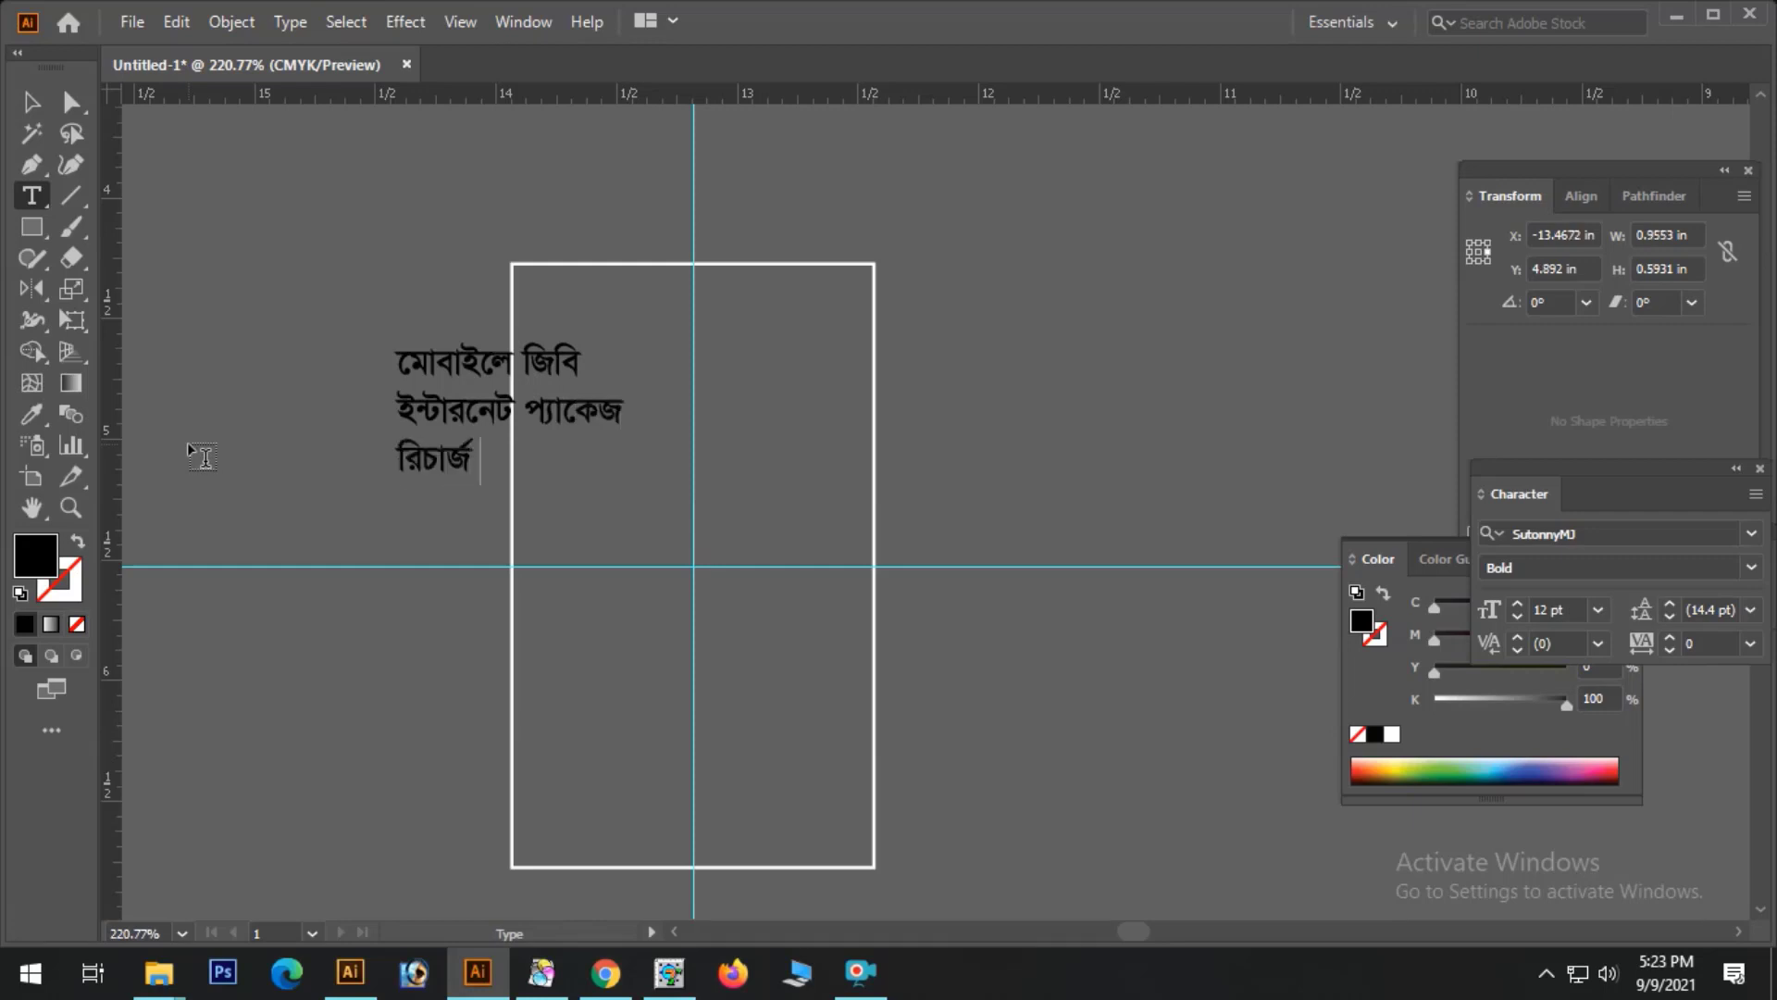
key("Escape")
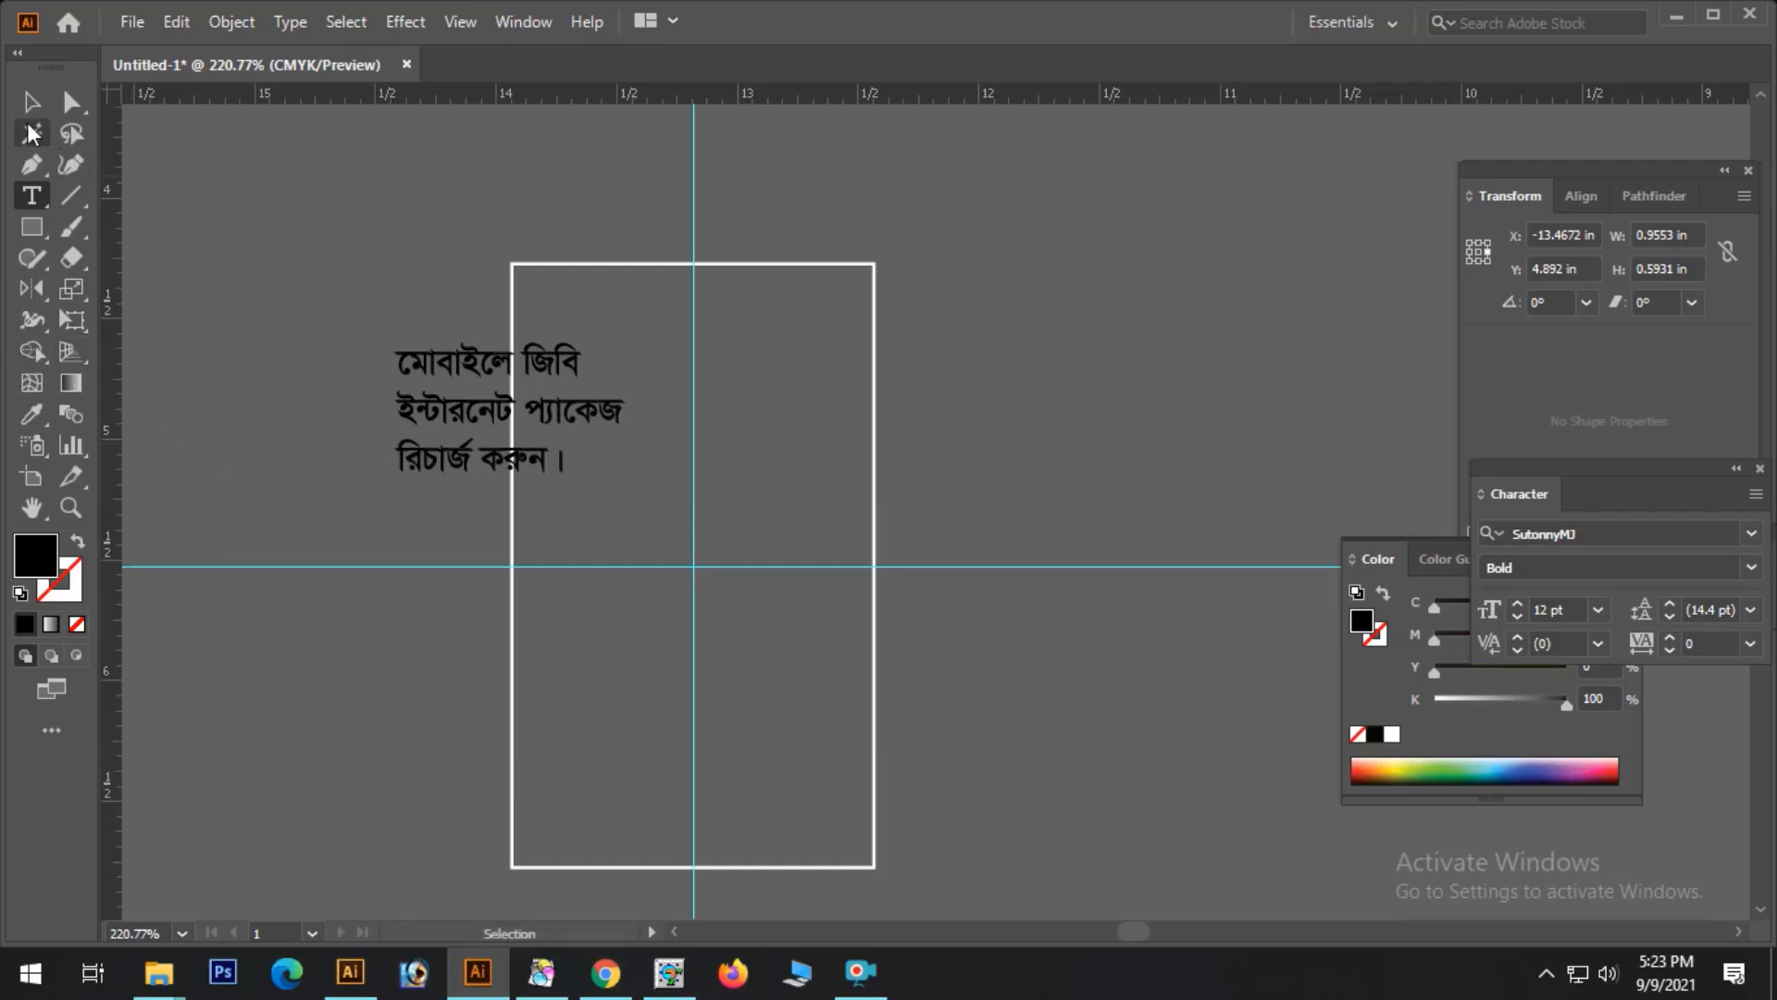
- Centre-align the three-line text and centre it on the vertical guide in the upper part of the rectangle
key("ctrl+shift+c")
left_click_drag(429, 406, 724, 360)
key("ctrl+space")
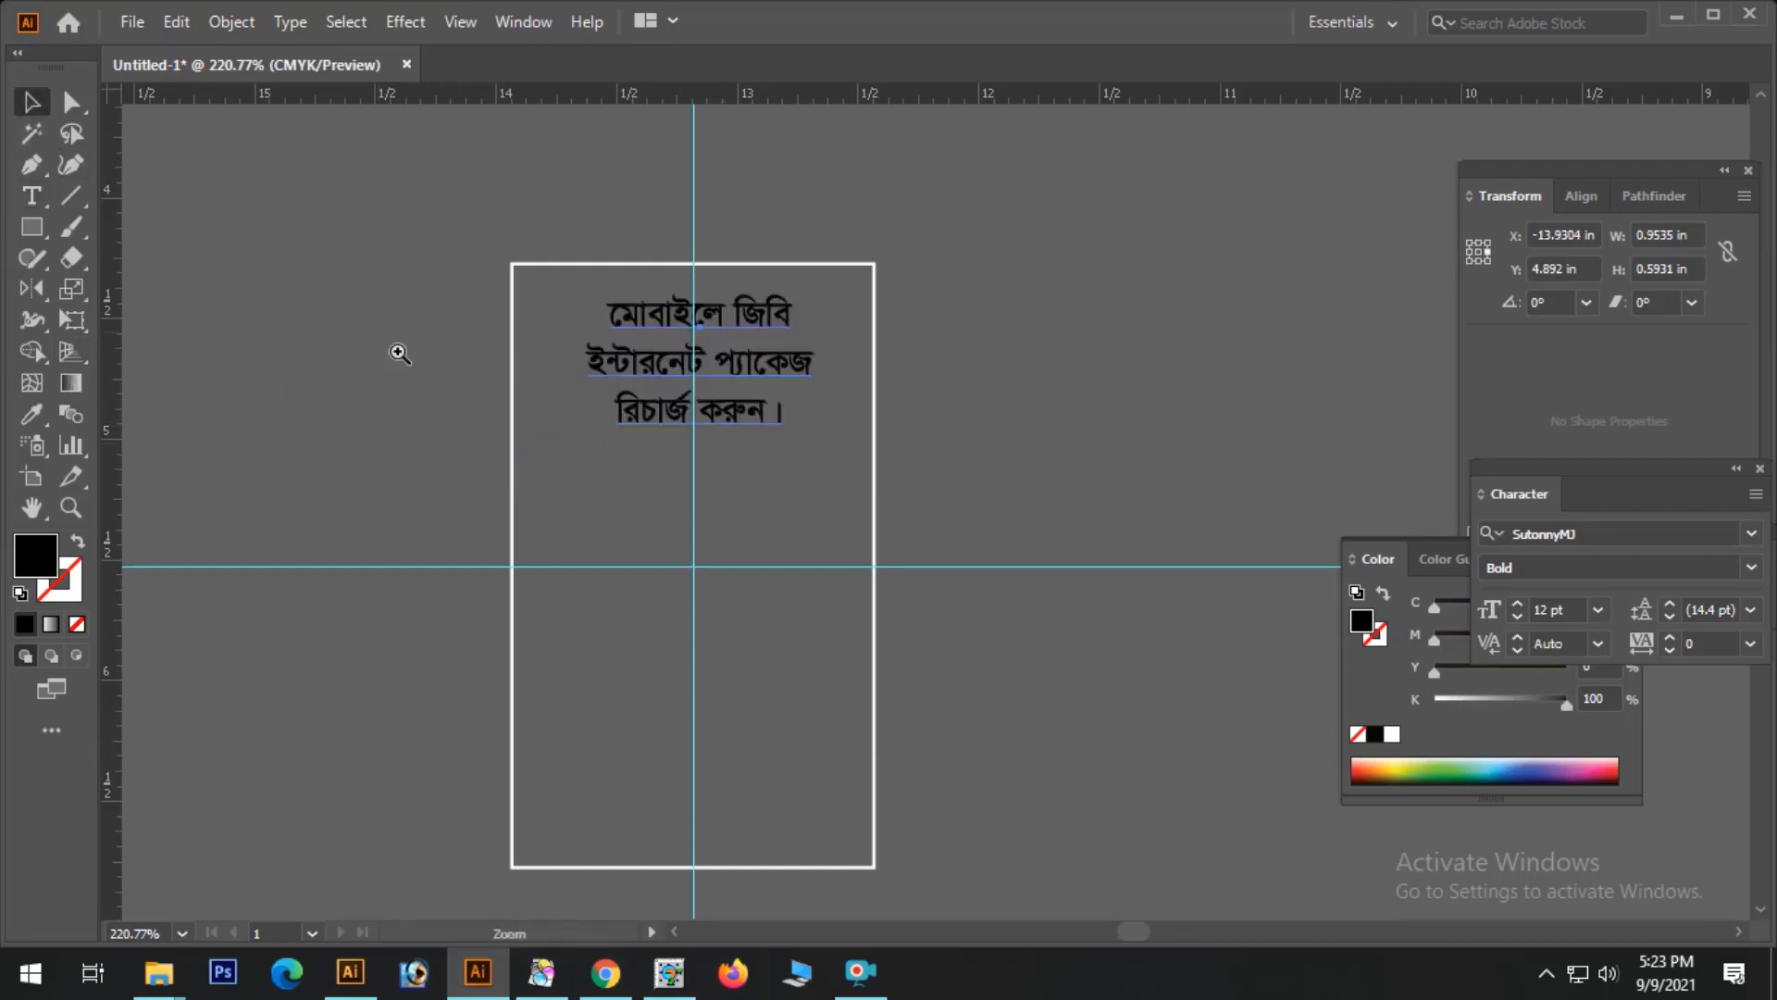
left_click_drag(396, 349, 1319, 515)
key("Left")
key("Left")
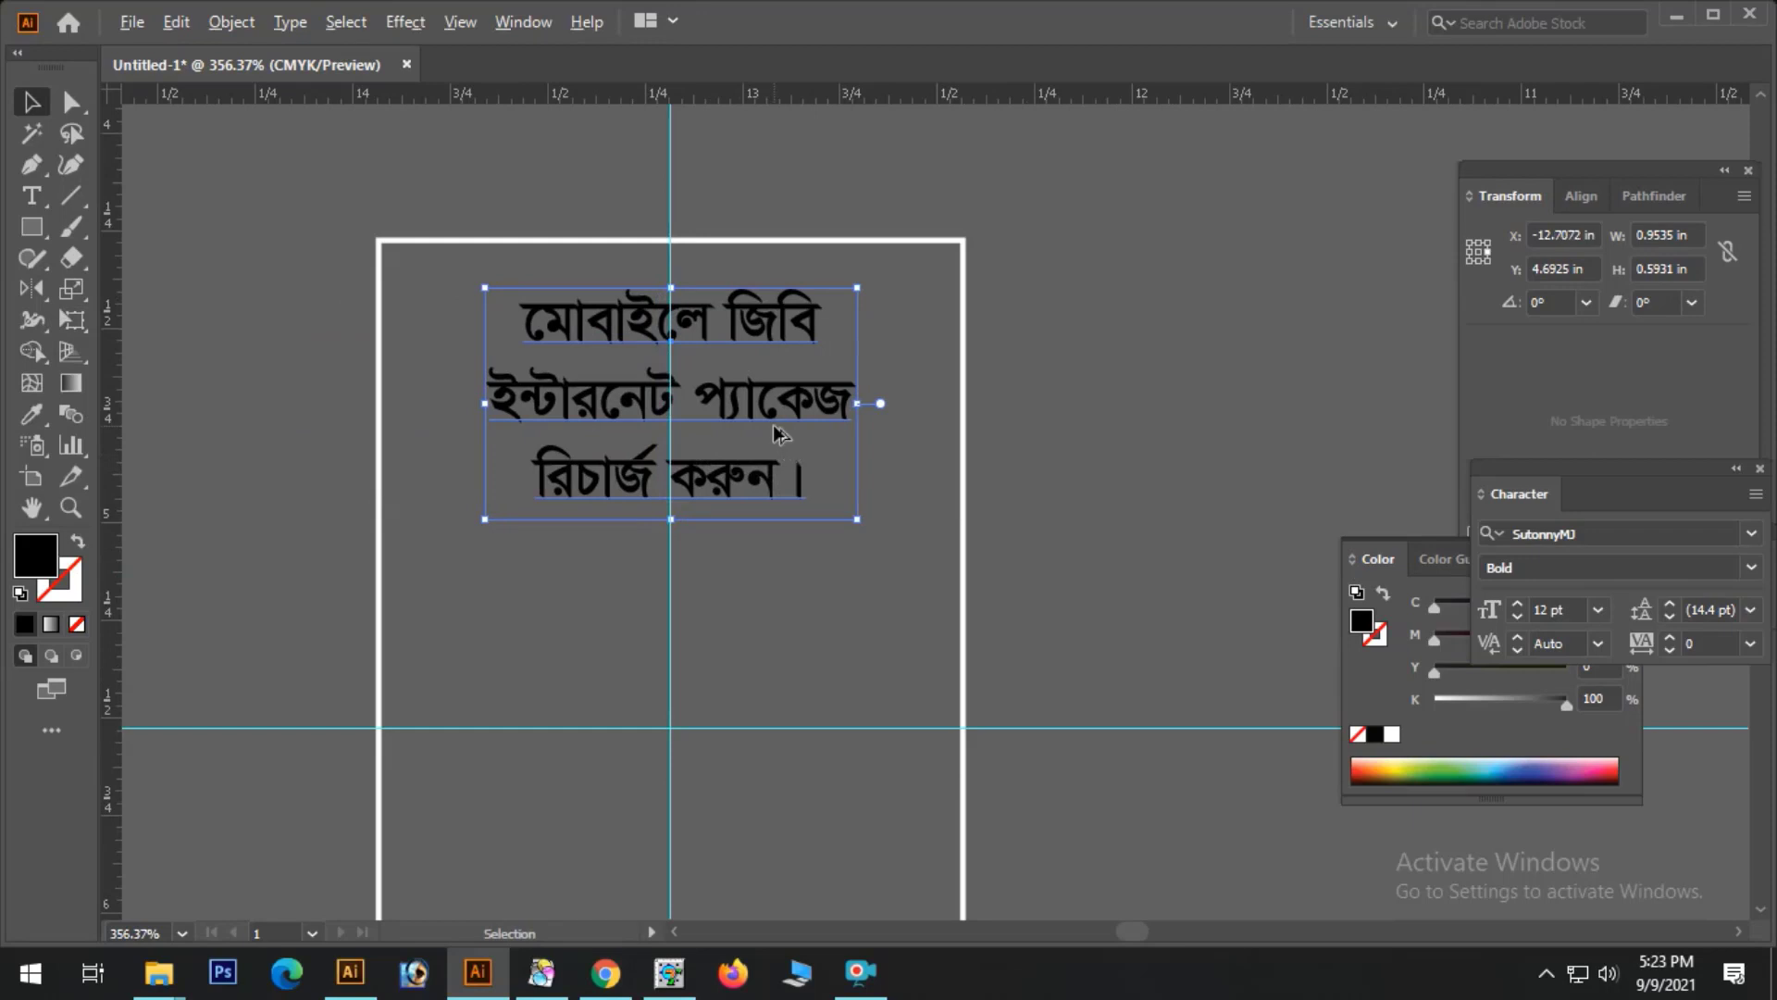
- Tighten the heading's leading to 12.4 pt and nudge the text block closer to the rectangle's upper edge
key("alt+Up")
key("alt+Down")
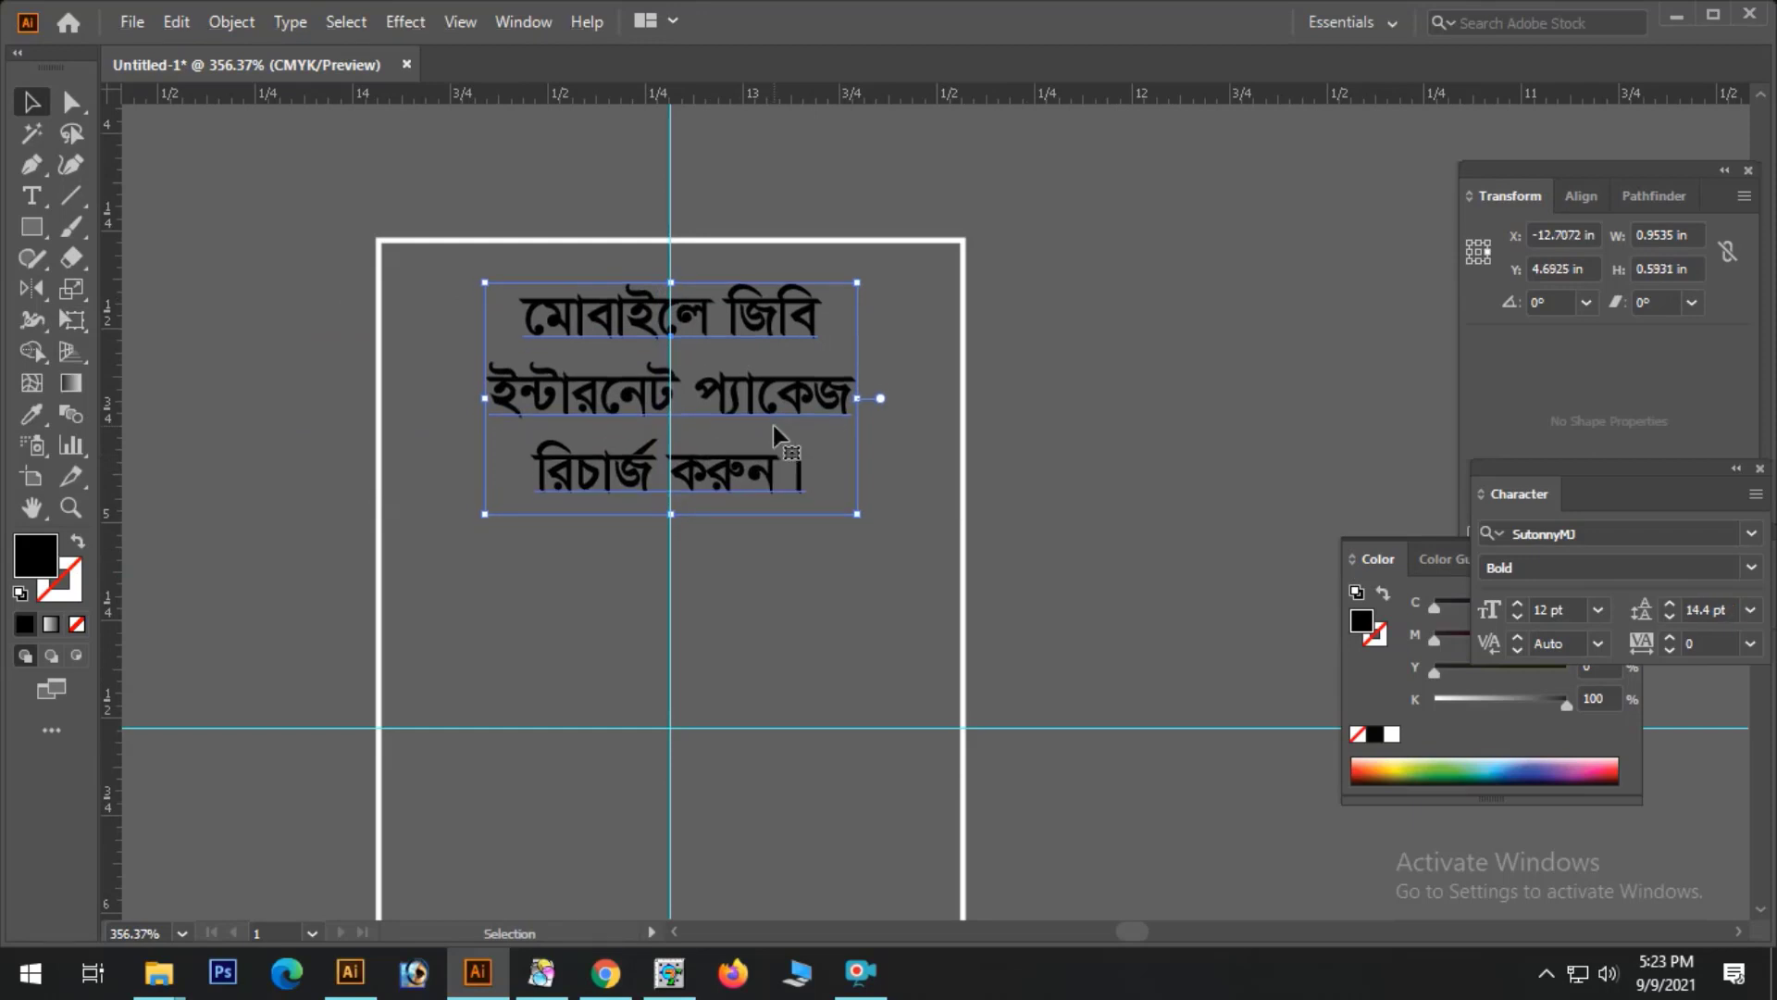
key("Up")
key("Up")
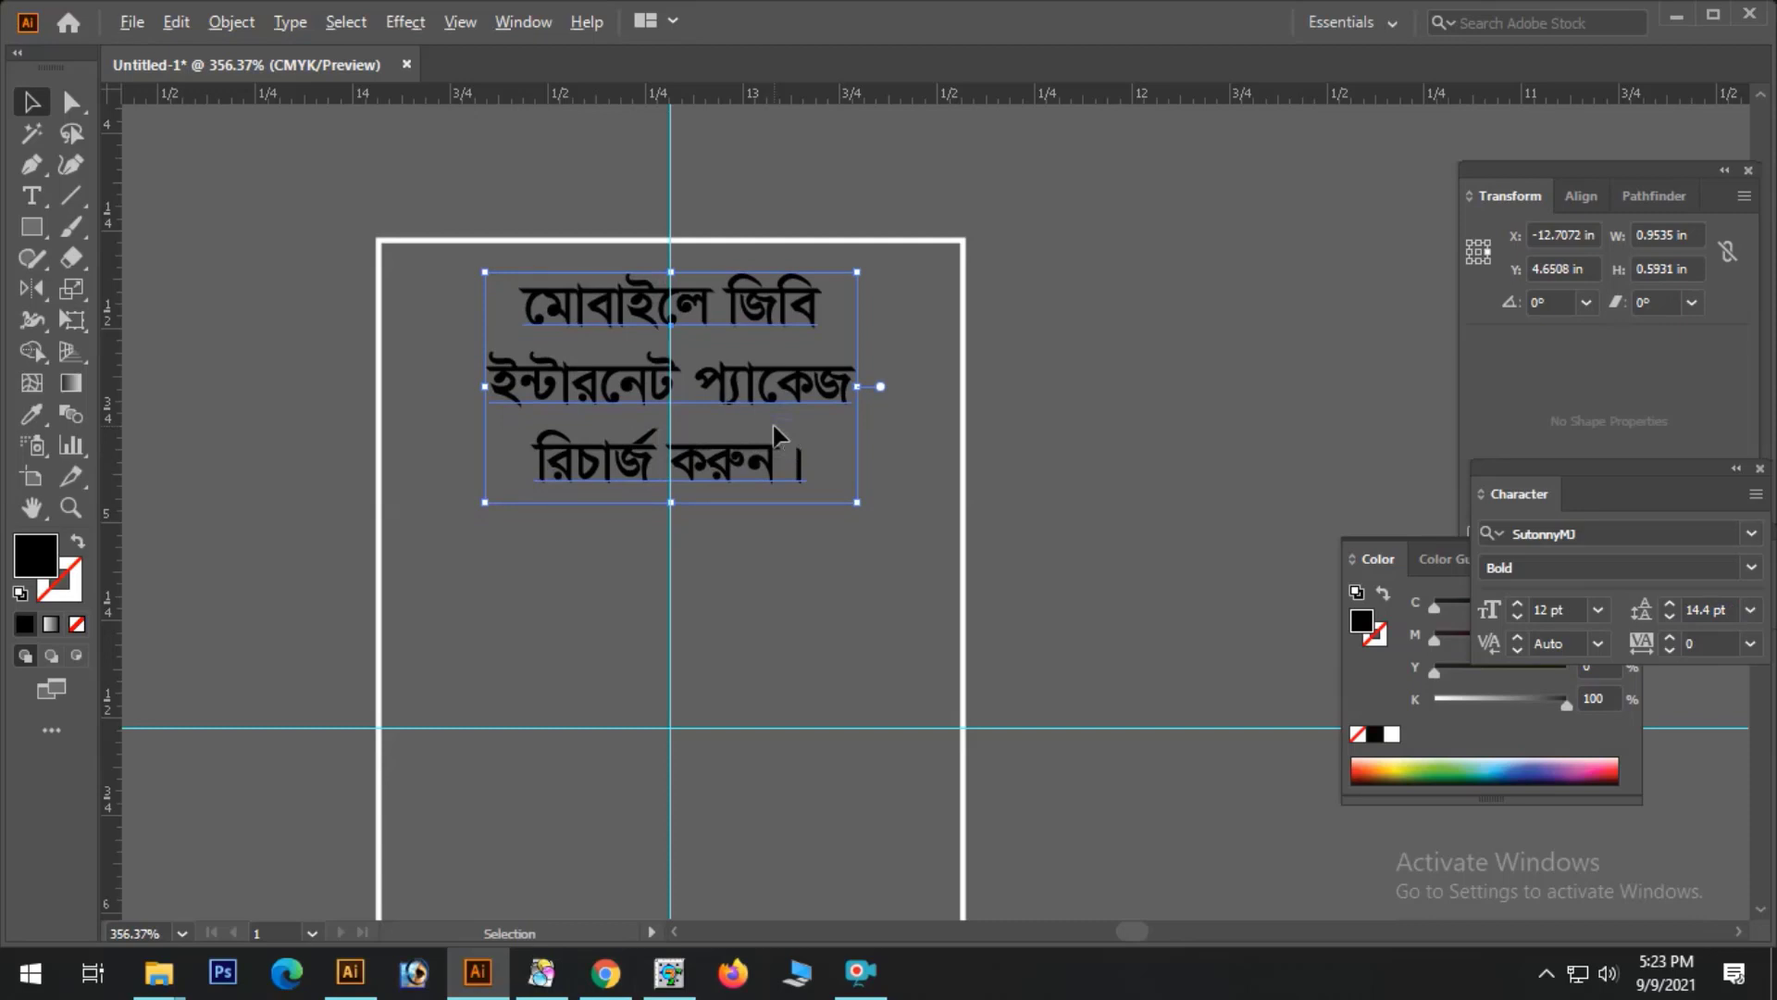
key("alt+Up")
key("Down")
key("Down")
key("Down")
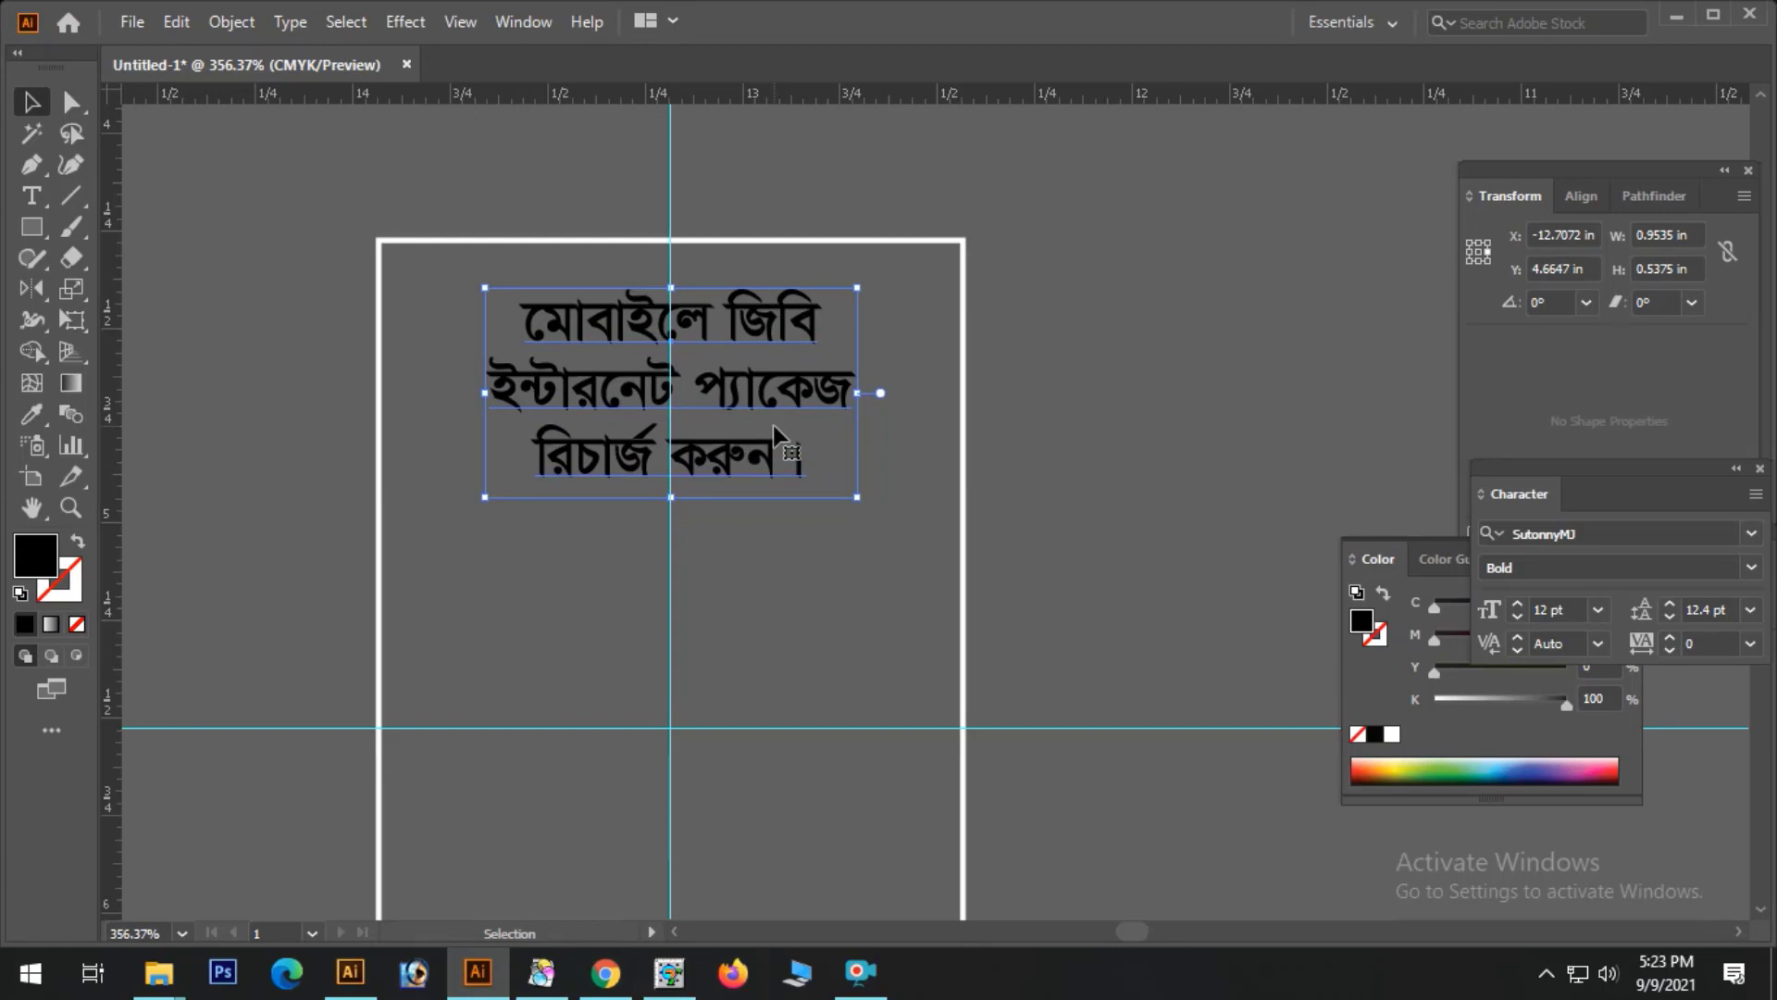
key("Up")
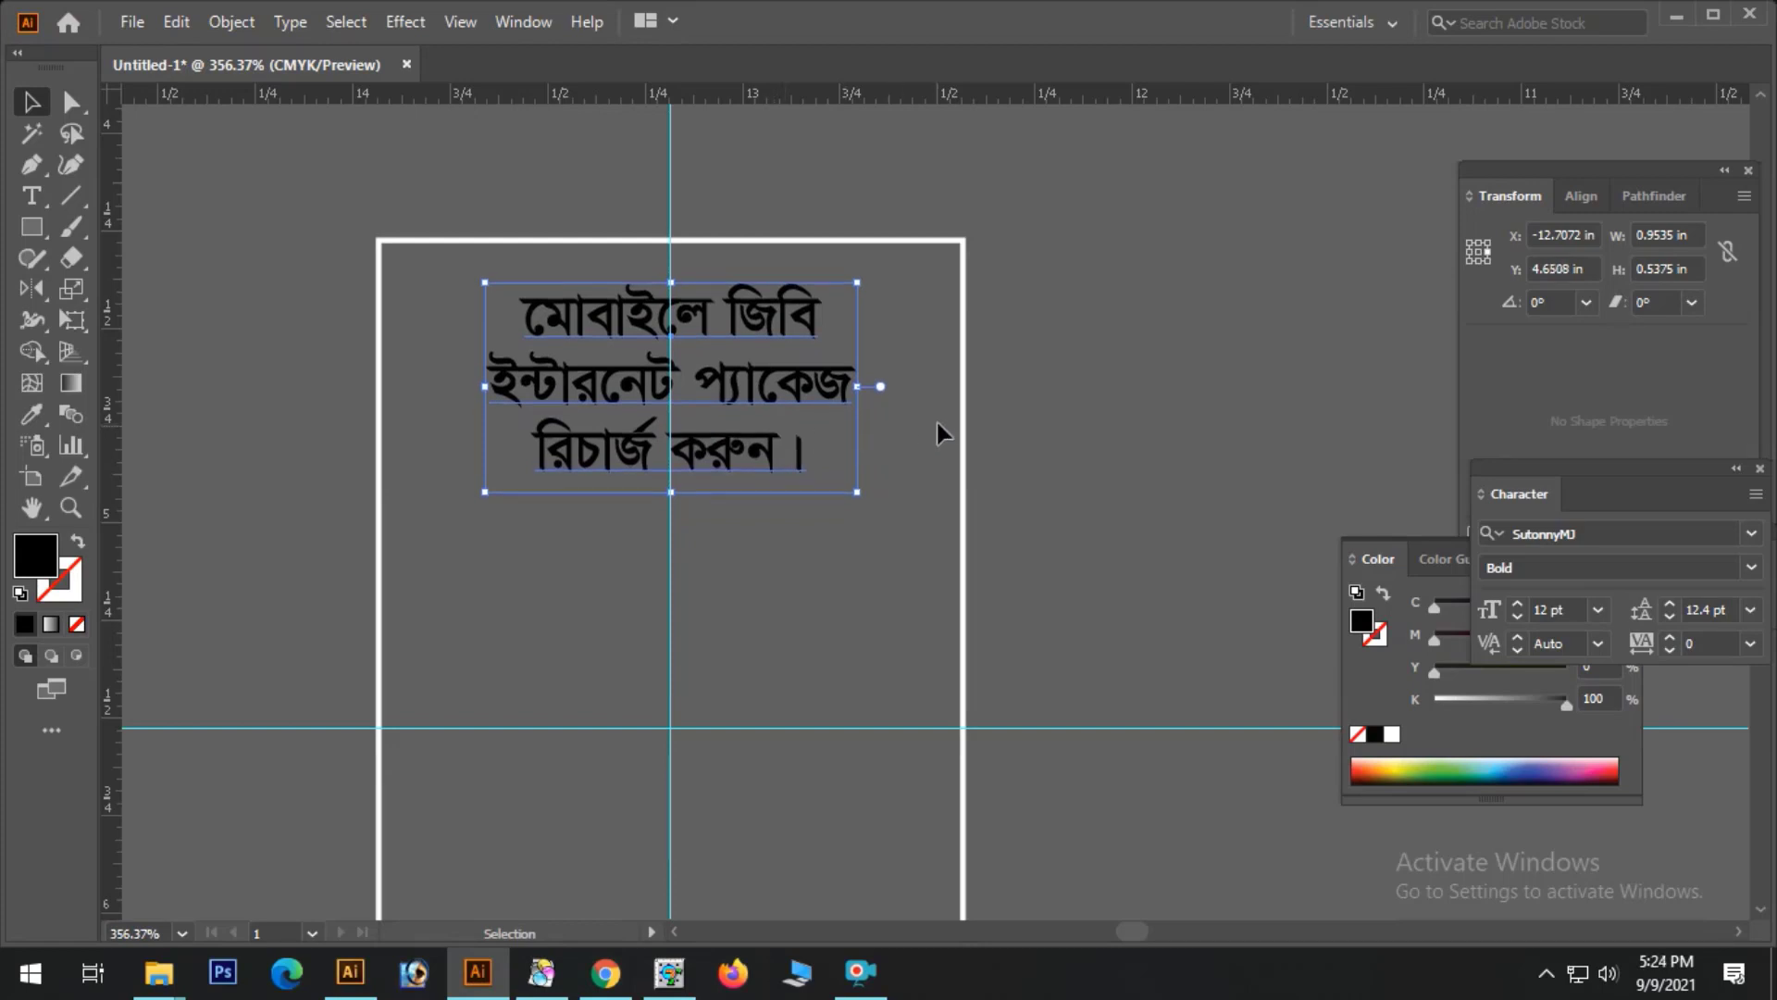
key("Down")
- Nudge the three-line heading slightly upward within the rectangle
left_click(1035, 435)
left_click_drag(990, 660, 988, 484)
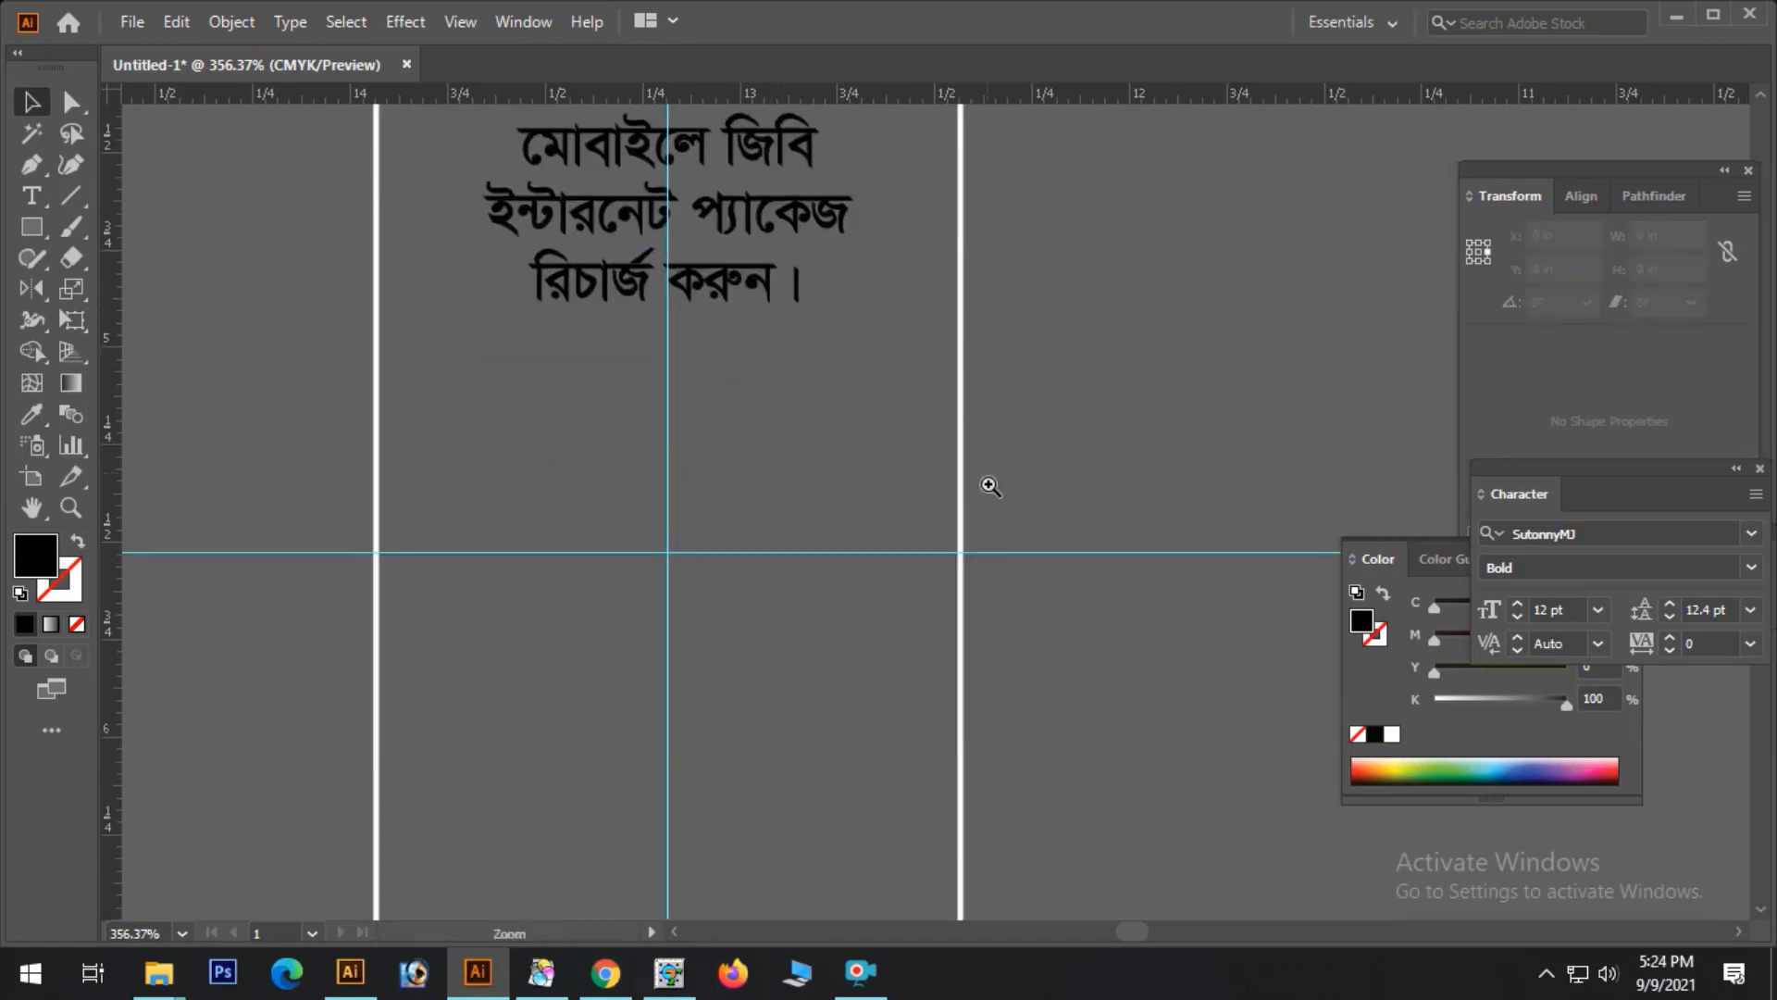
left_click(986, 505, "ctrl+alt")
scroll(976, 504, "down", 2)
key("ctrl+minus")
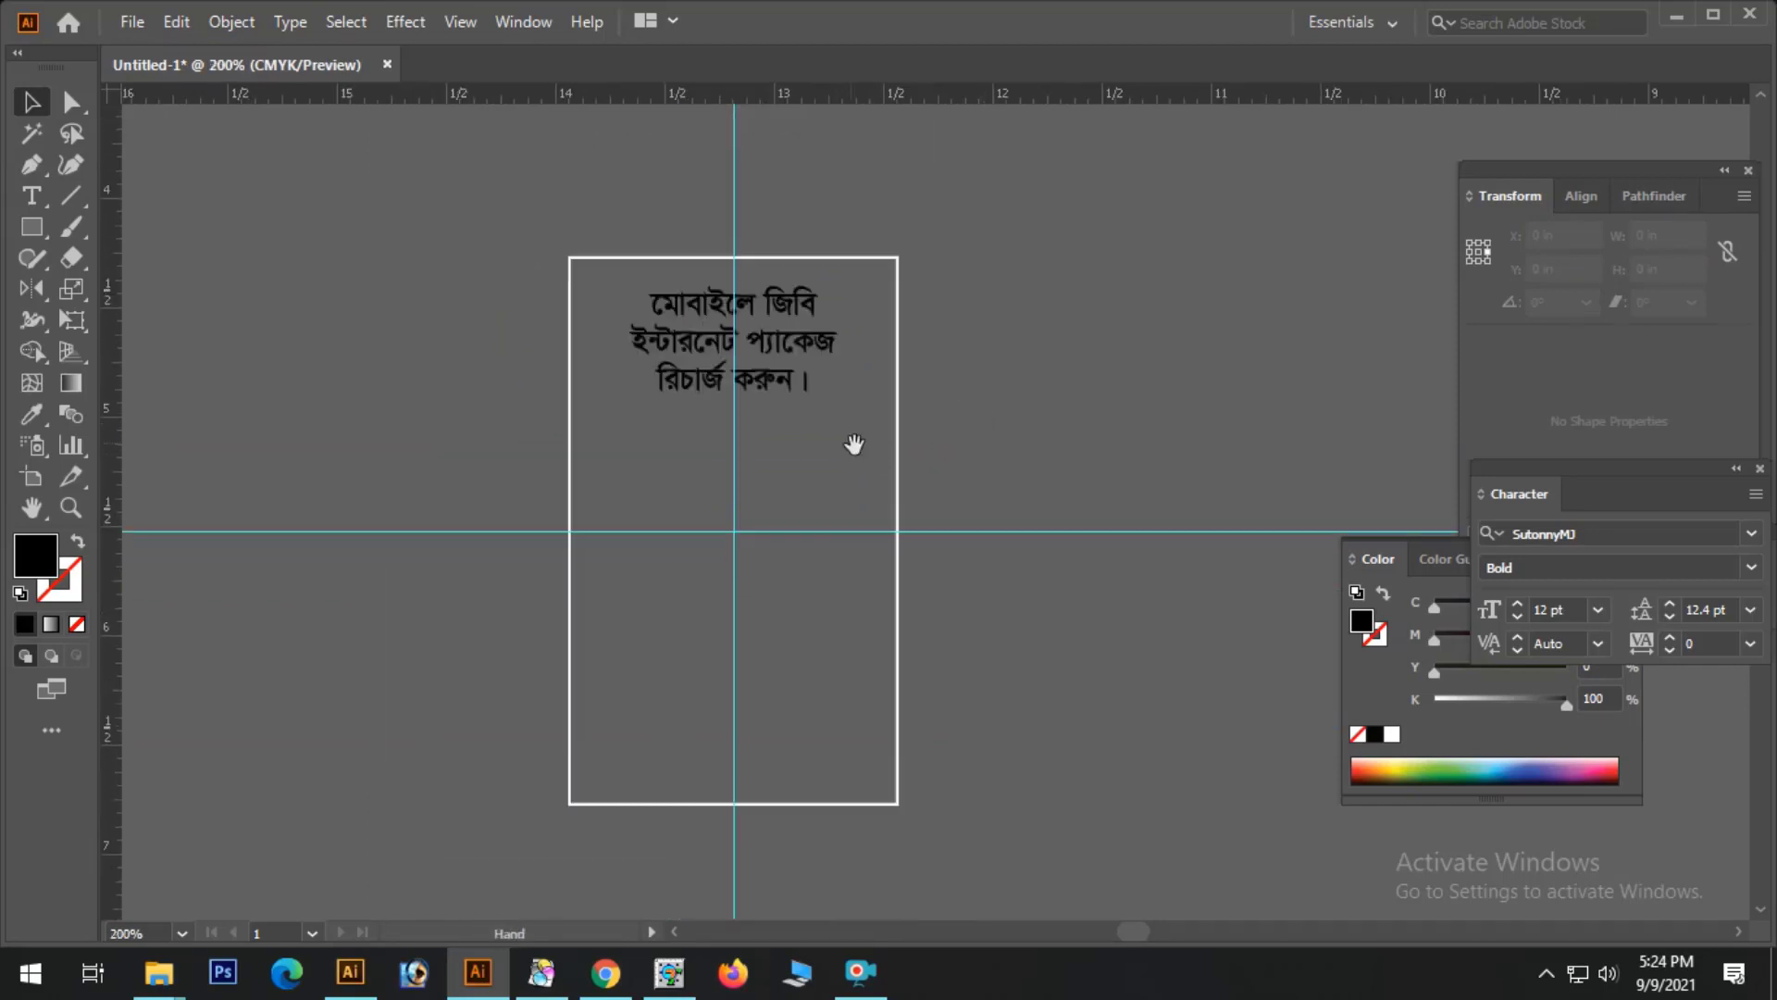
left_click(763, 370)
key("Up")
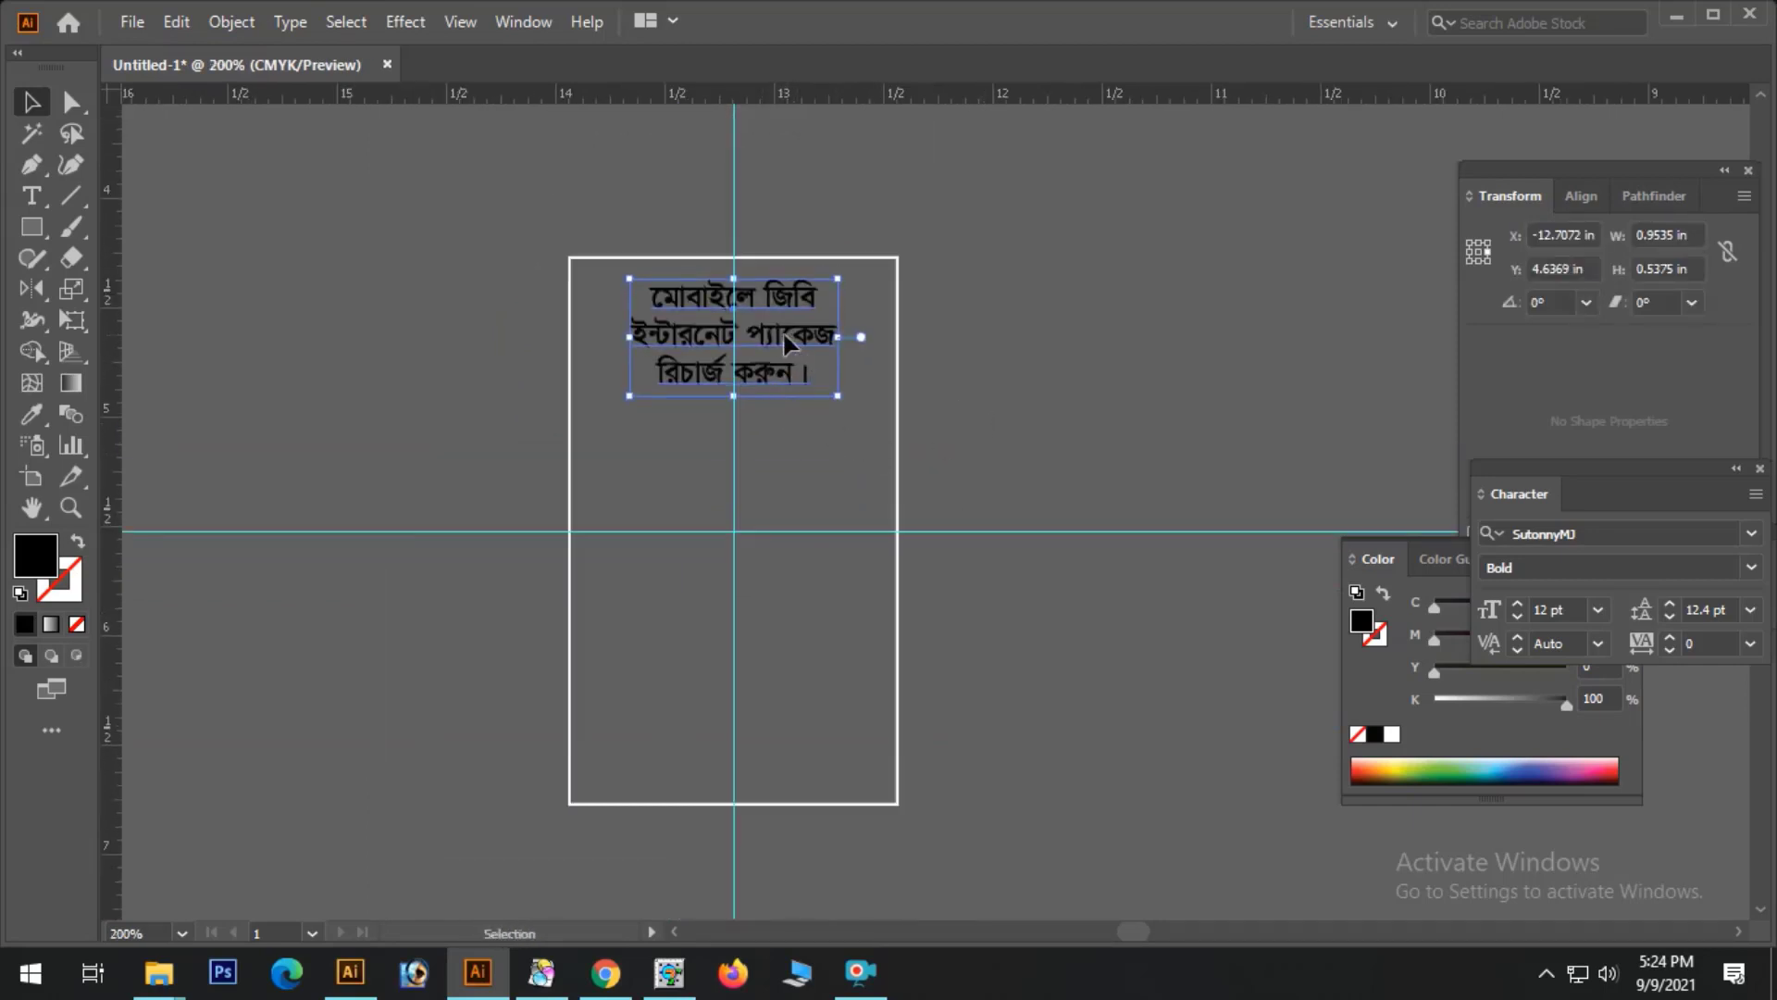
- Duplicate the three-line heading straight down into the lower half of the rectangle
left_click(1025, 381)
left_click_drag(512, 262, 1305, 578)
left_click(905, 496, "ctrl+alt")
left_click_drag(837, 542, 839, 424)
left_click(874, 501, "alt")
key("v")
left_click_drag(830, 254, 852, 540)
- Replace all the text of the lower copy with "টাকা পাঠান"
double_click(852, 540)
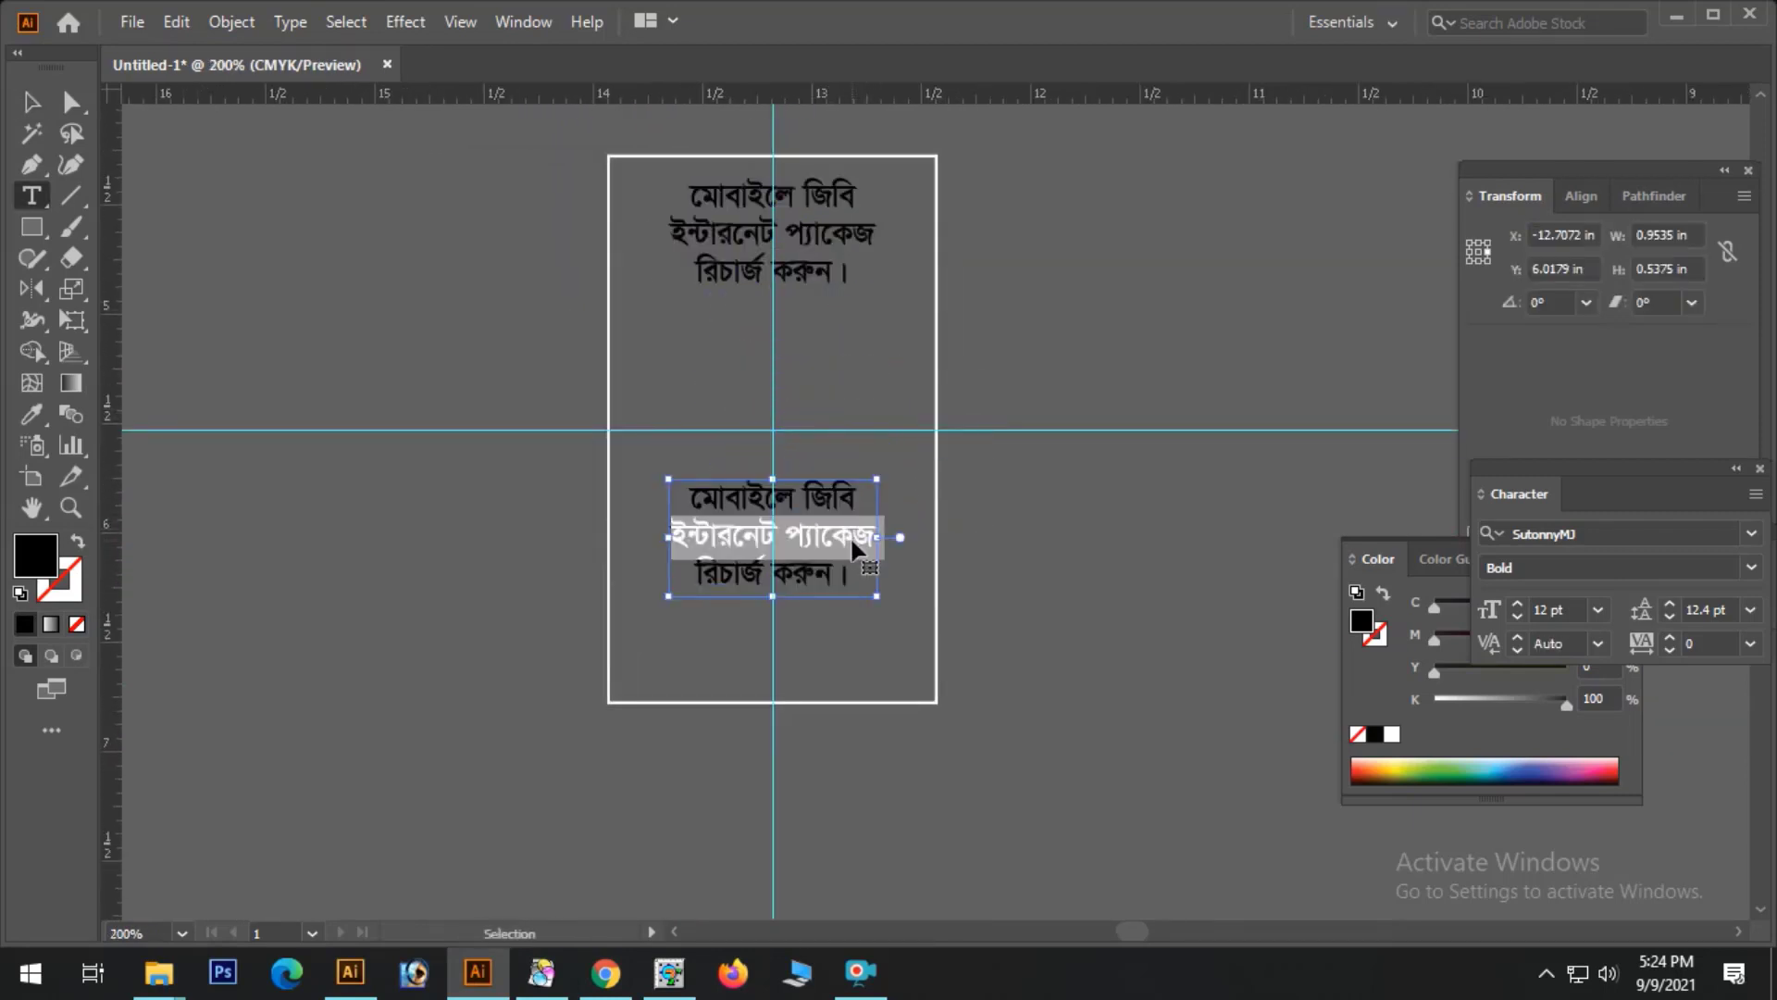
key("ctrl+a")
type("UvKv")
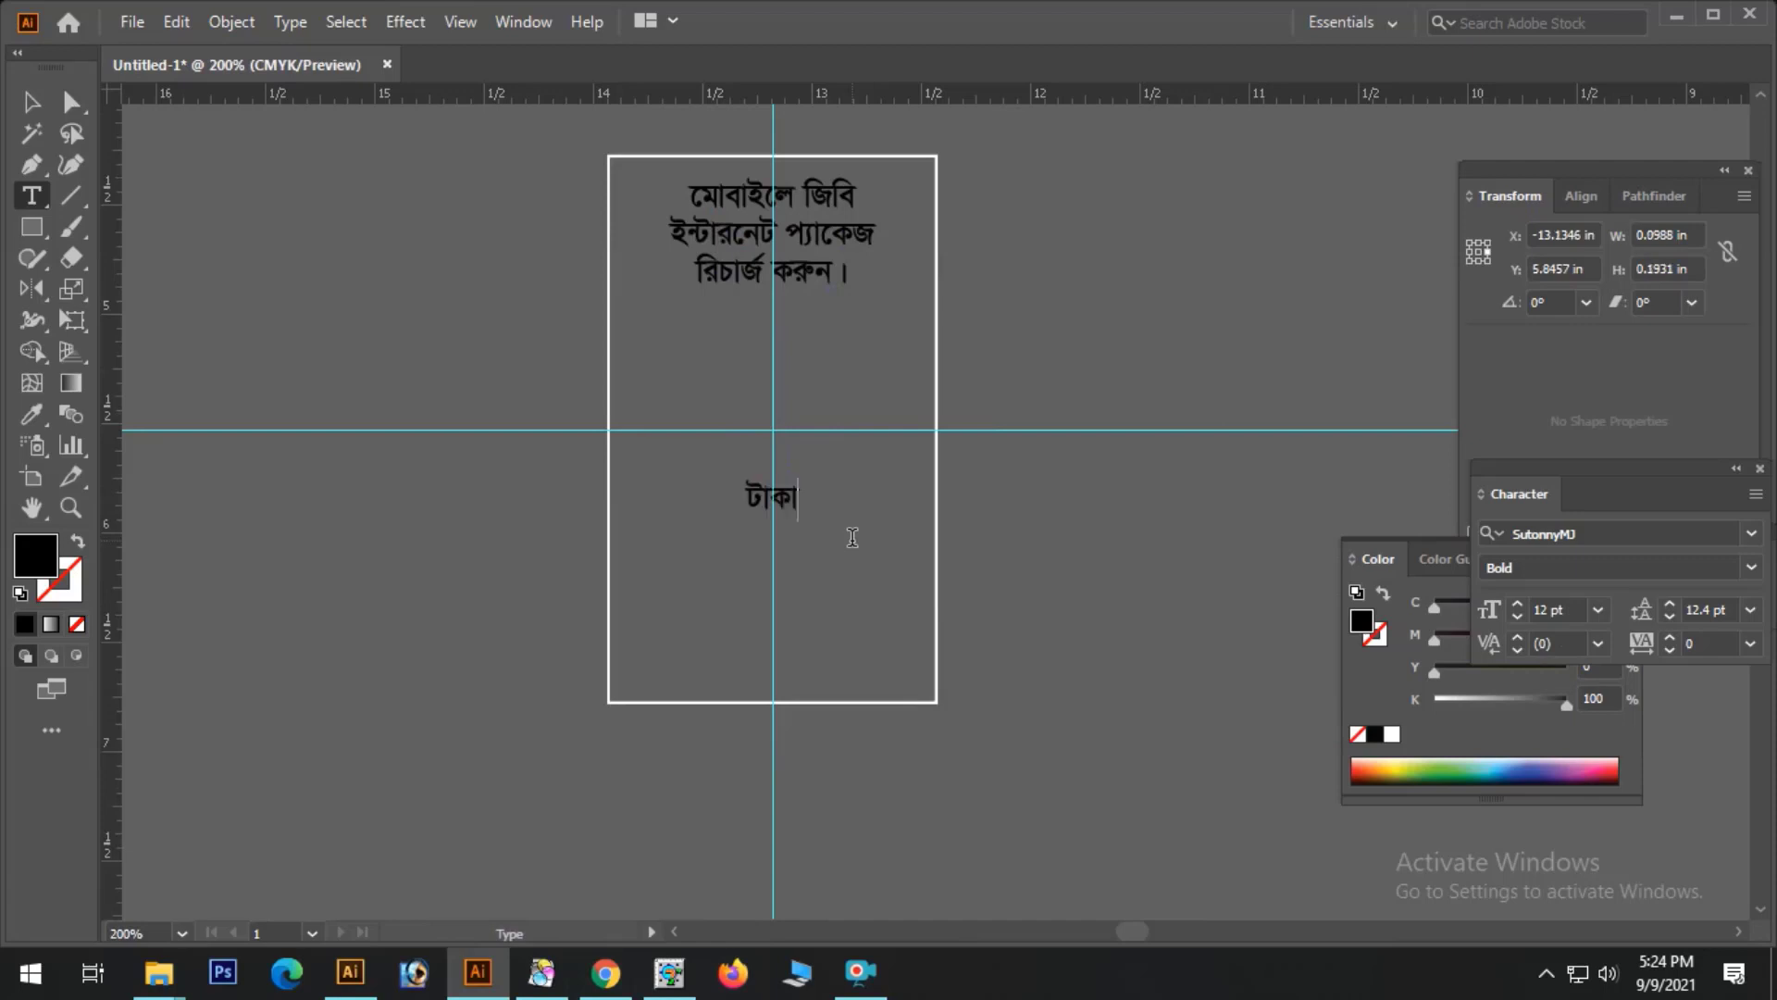
type("c")
key("BackSpace")
type("cvVv")
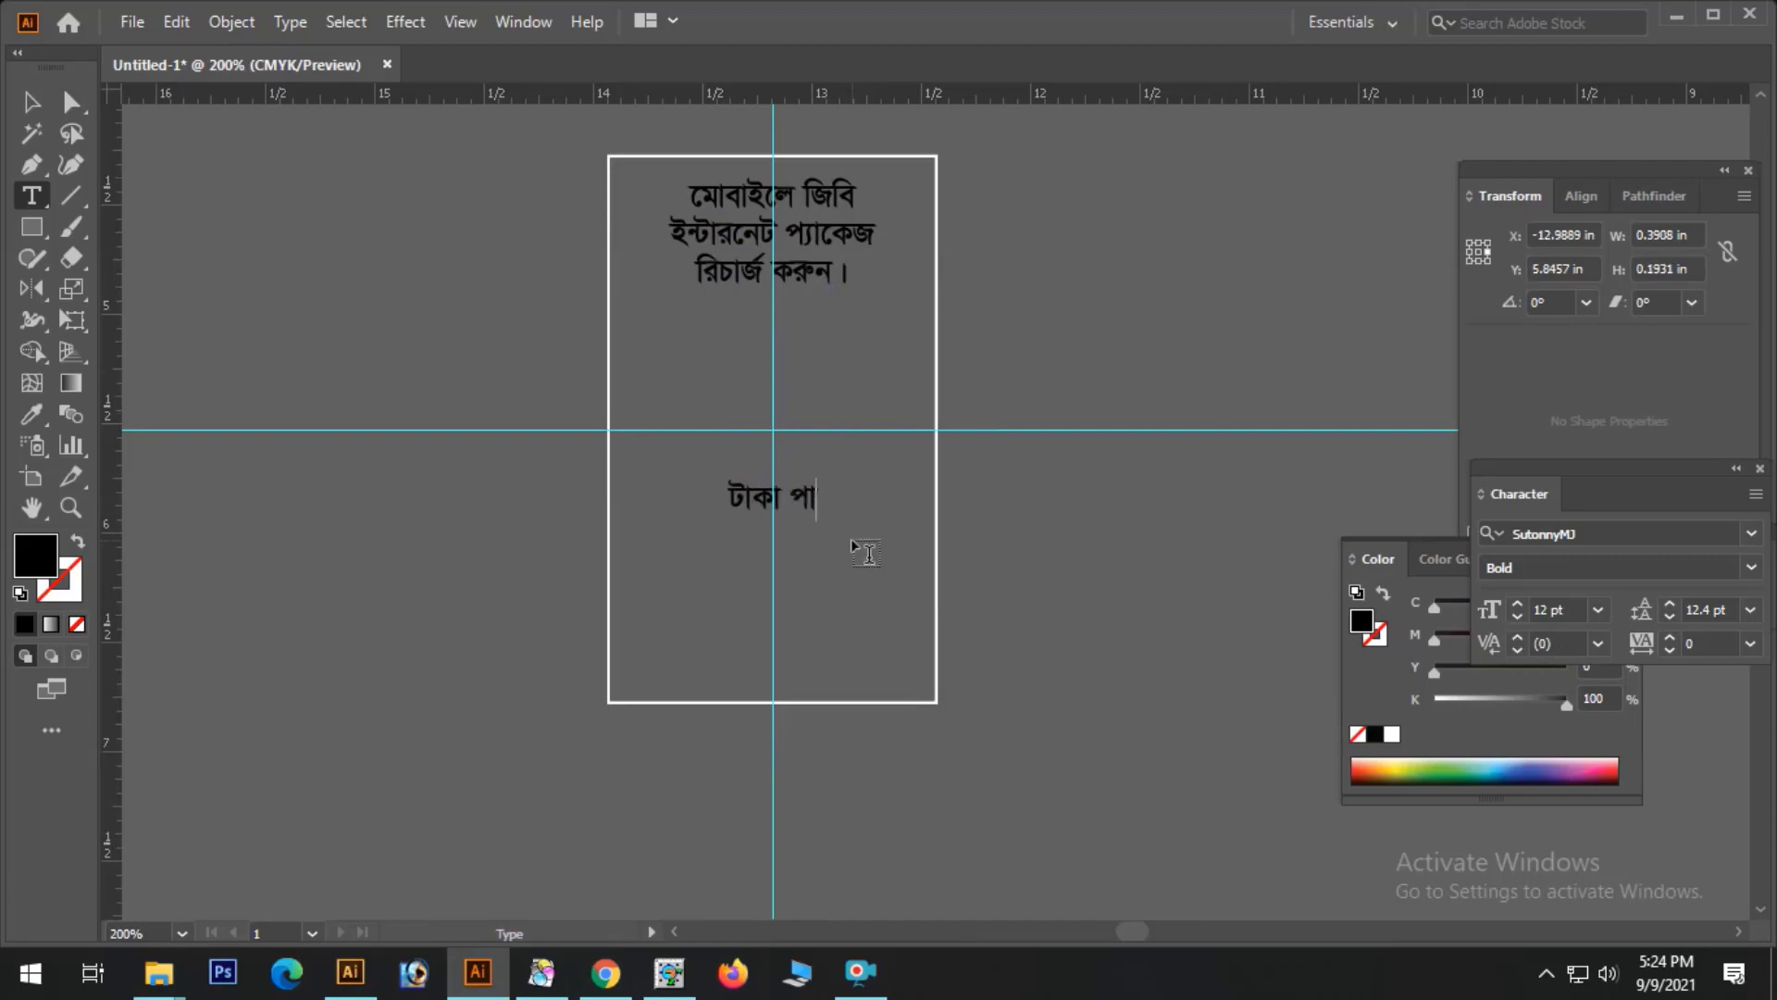
type("b")
key("Escape")
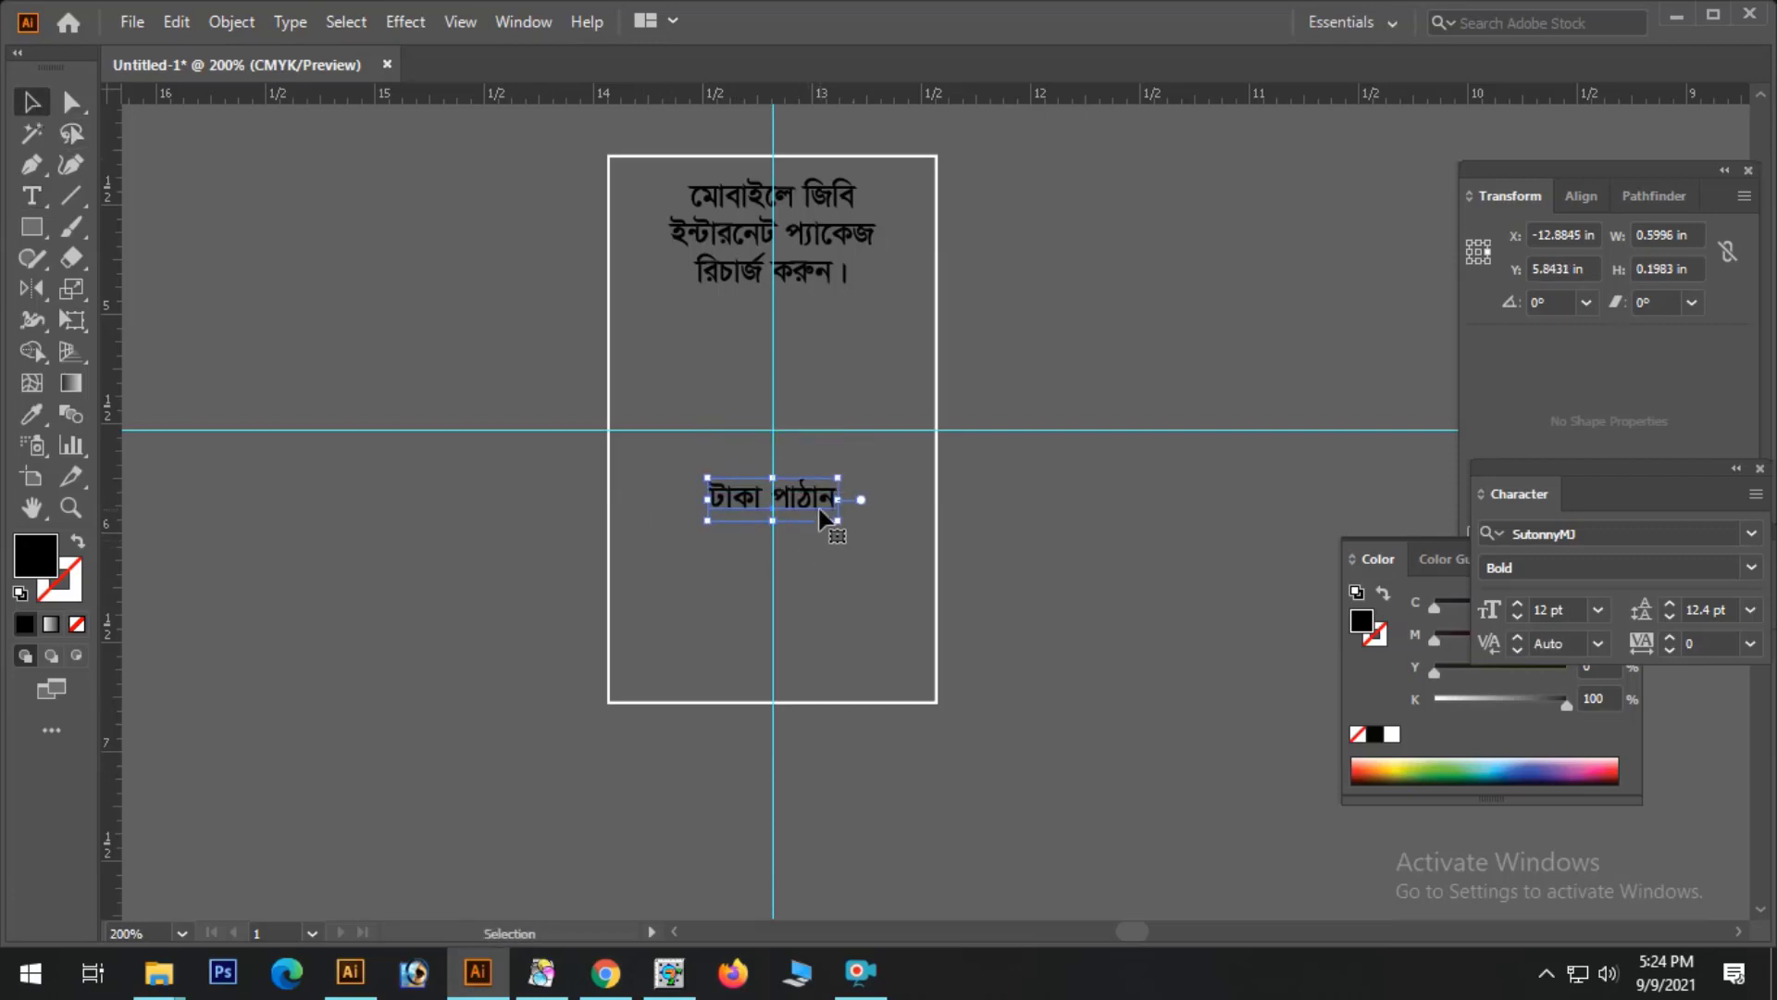
- Move "টাকা পাঠান" outside the rectangle's right side and make a copy below it reading "সাইদুল ইলেকট্রিক"
left_click_drag(802, 488, 1063, 654)
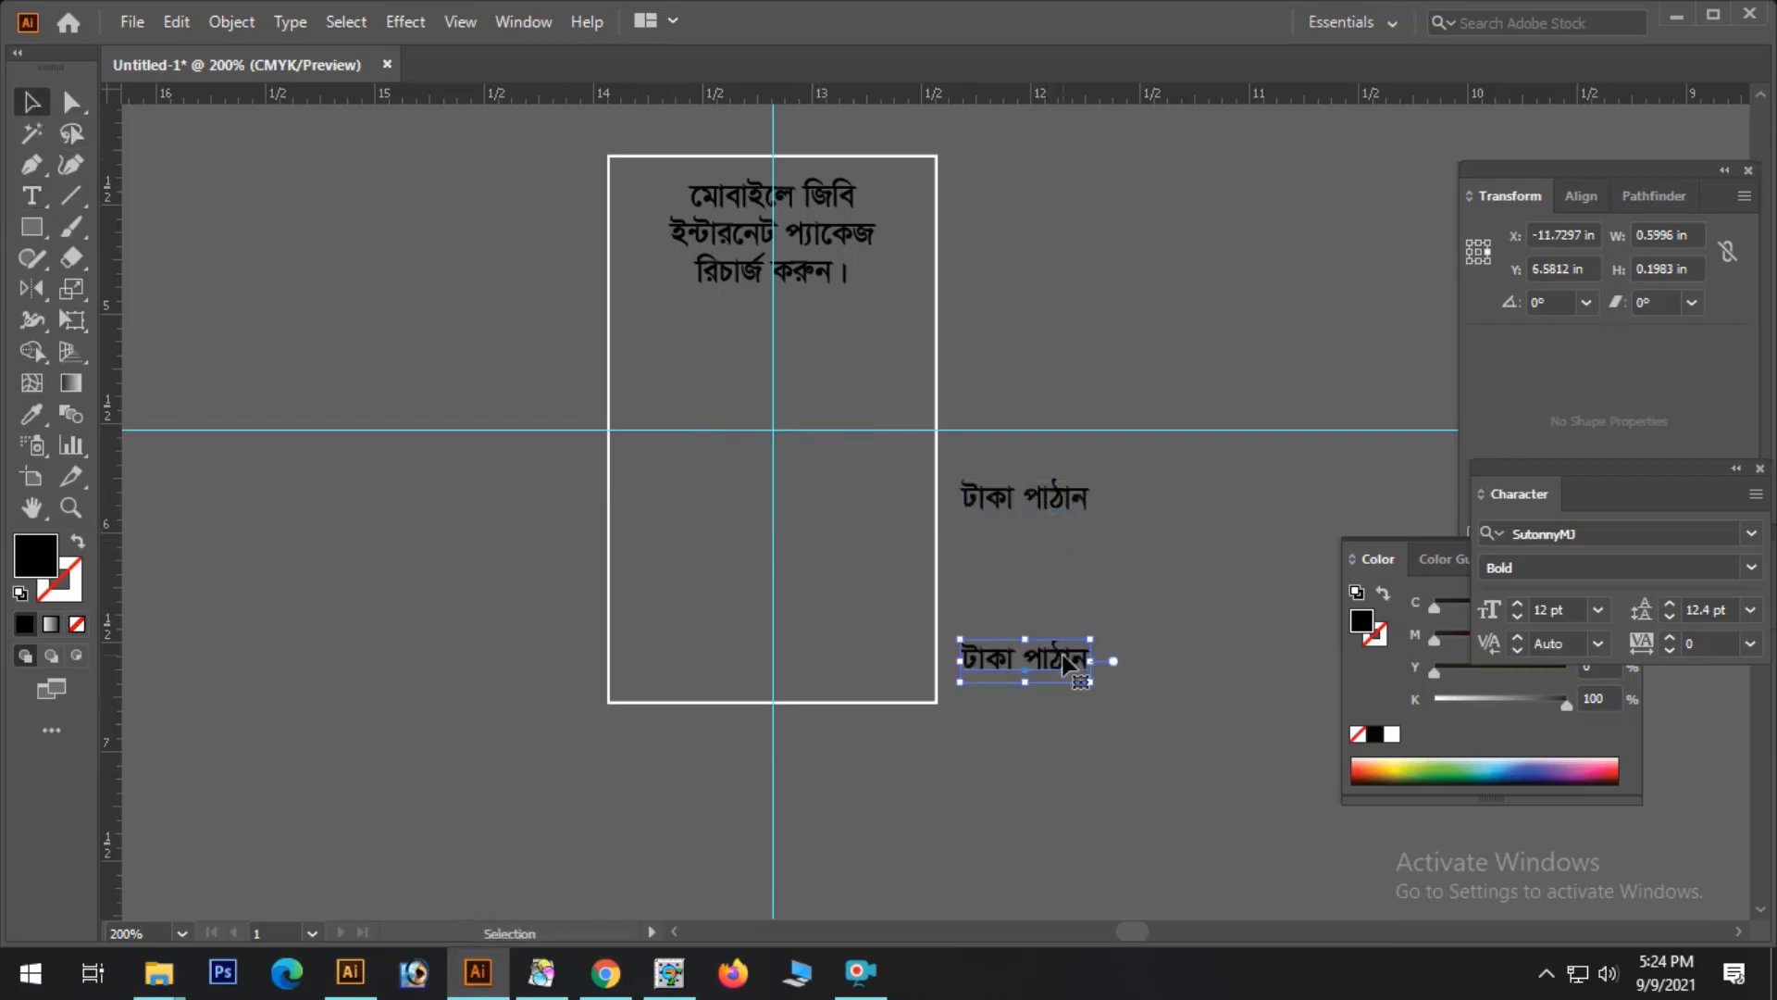
triple_click(1063, 654)
type("সা")
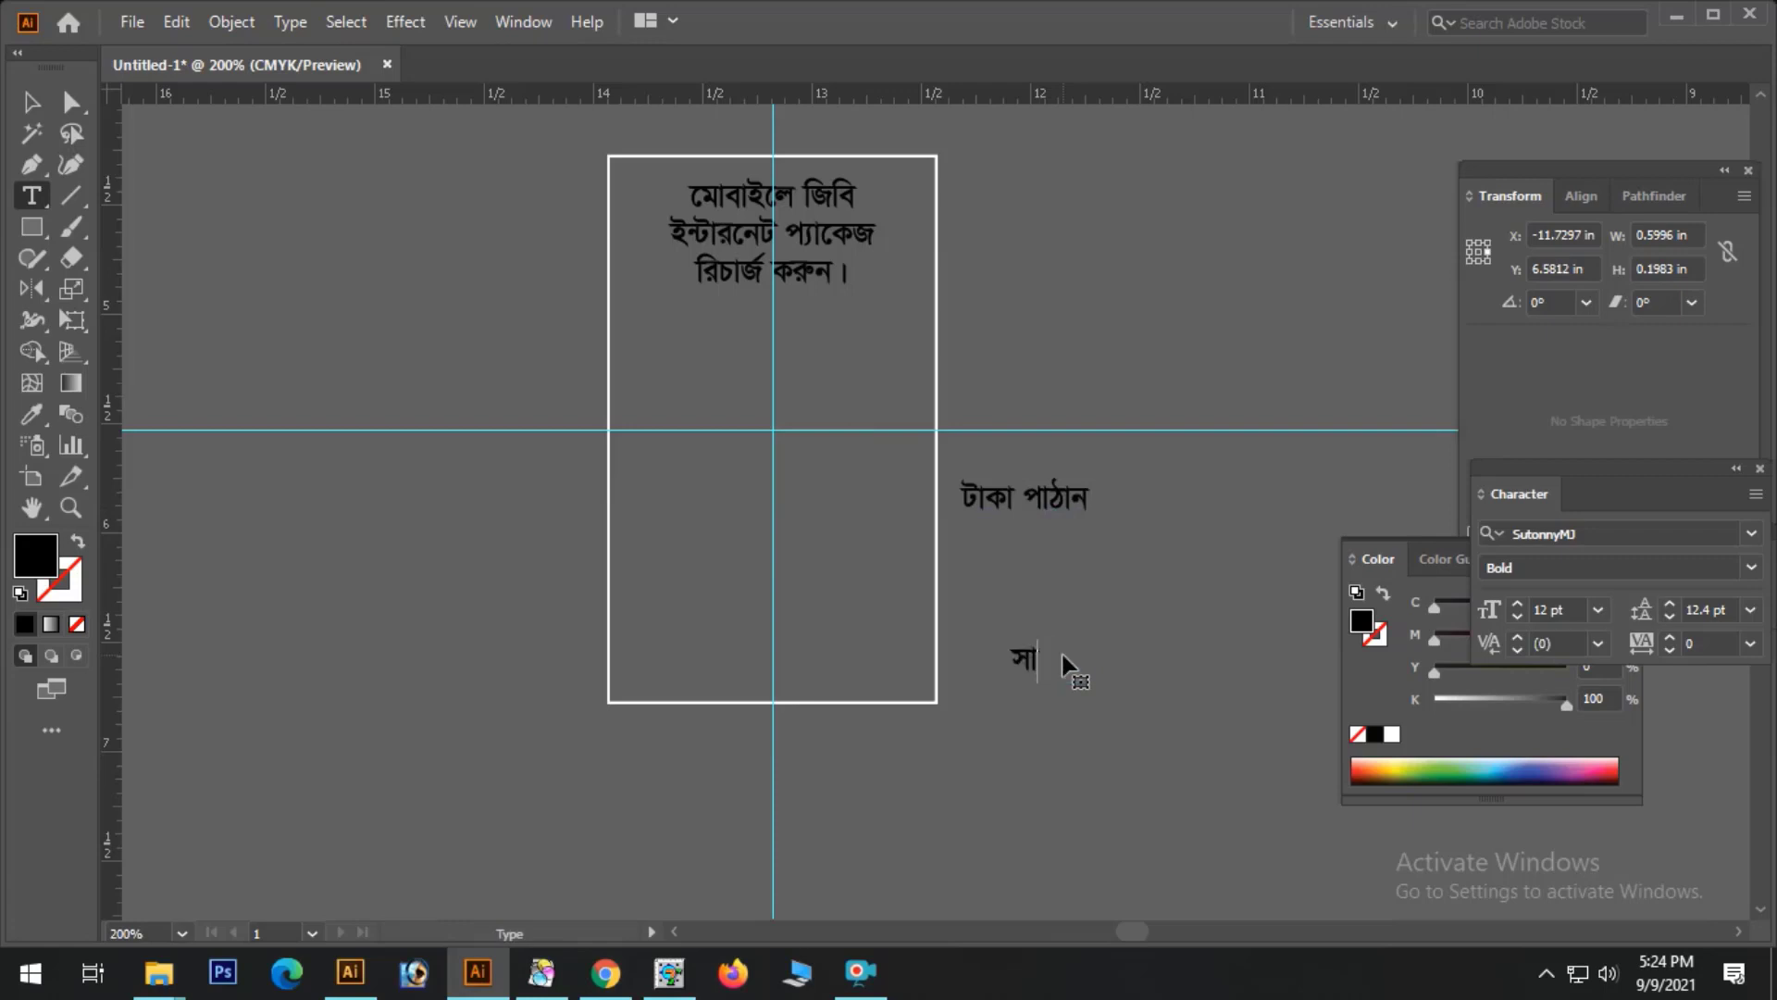
type("ইদুল")
type(" ইসল")
type("েক্ট্রিক")
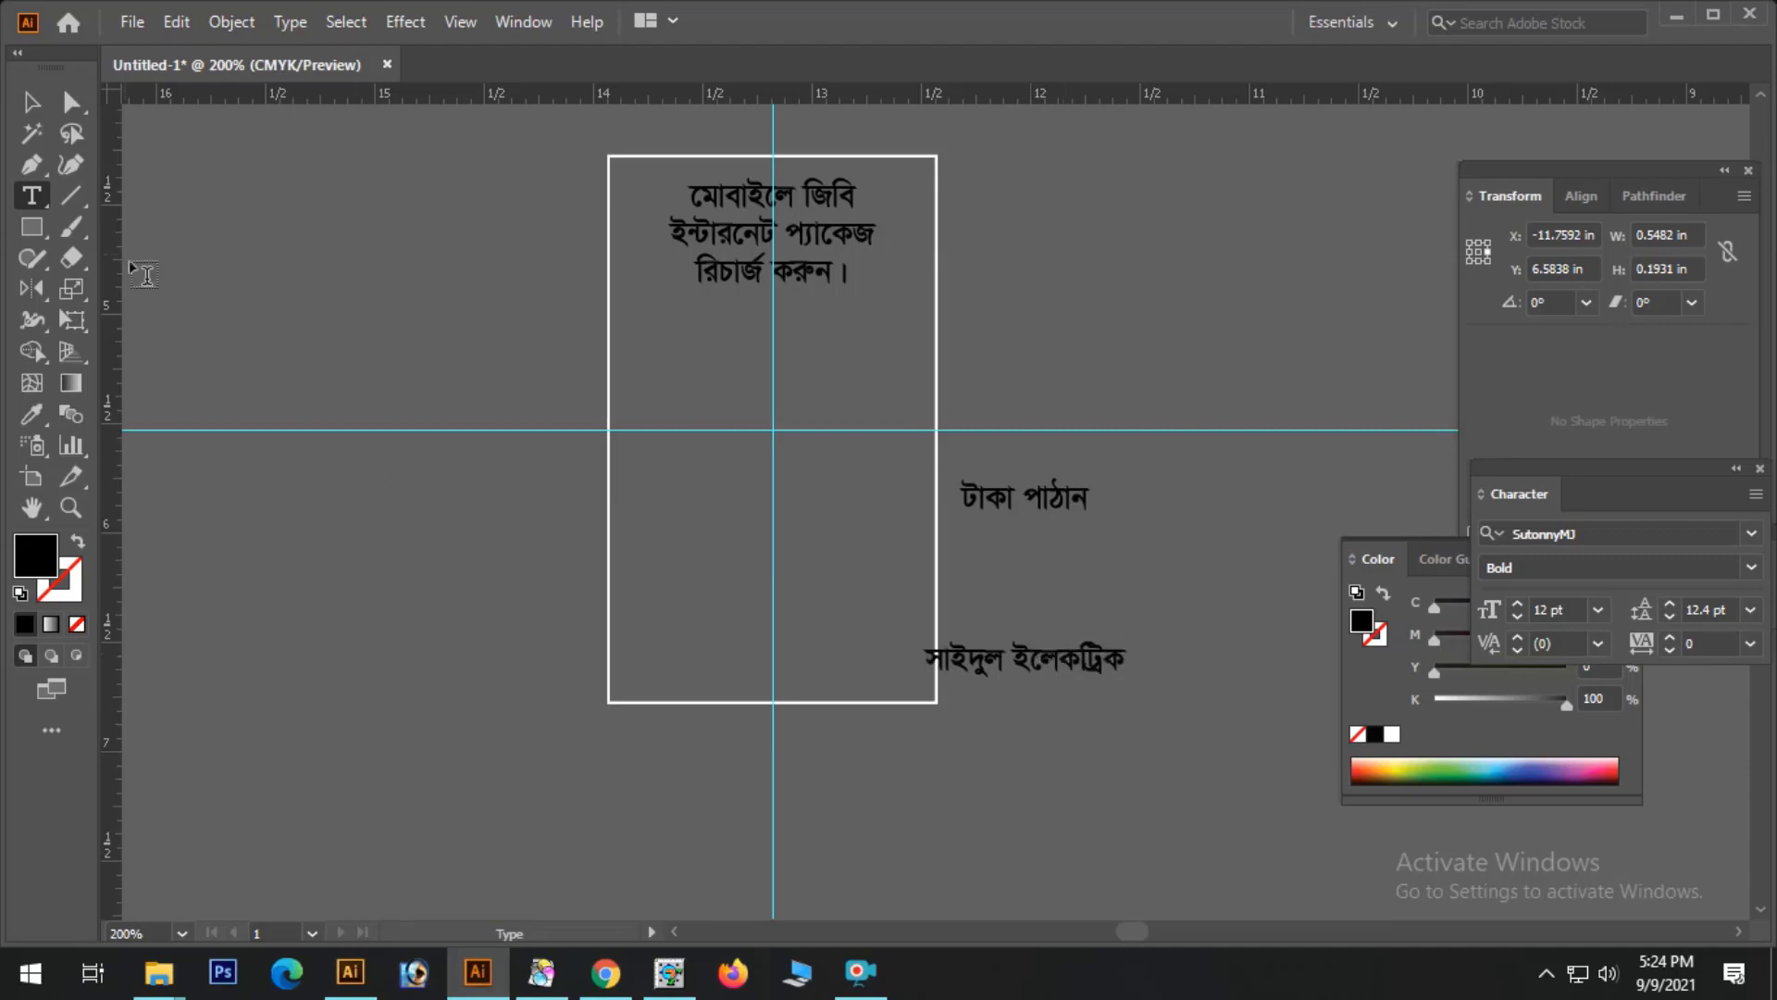
- Move the "সাইদুল ইলেকট্রিক" text further right, clear of the rectangle's edge
left_click(30, 102)
left_click(1064, 659)
left_click_drag(1088, 664, 1192, 652)
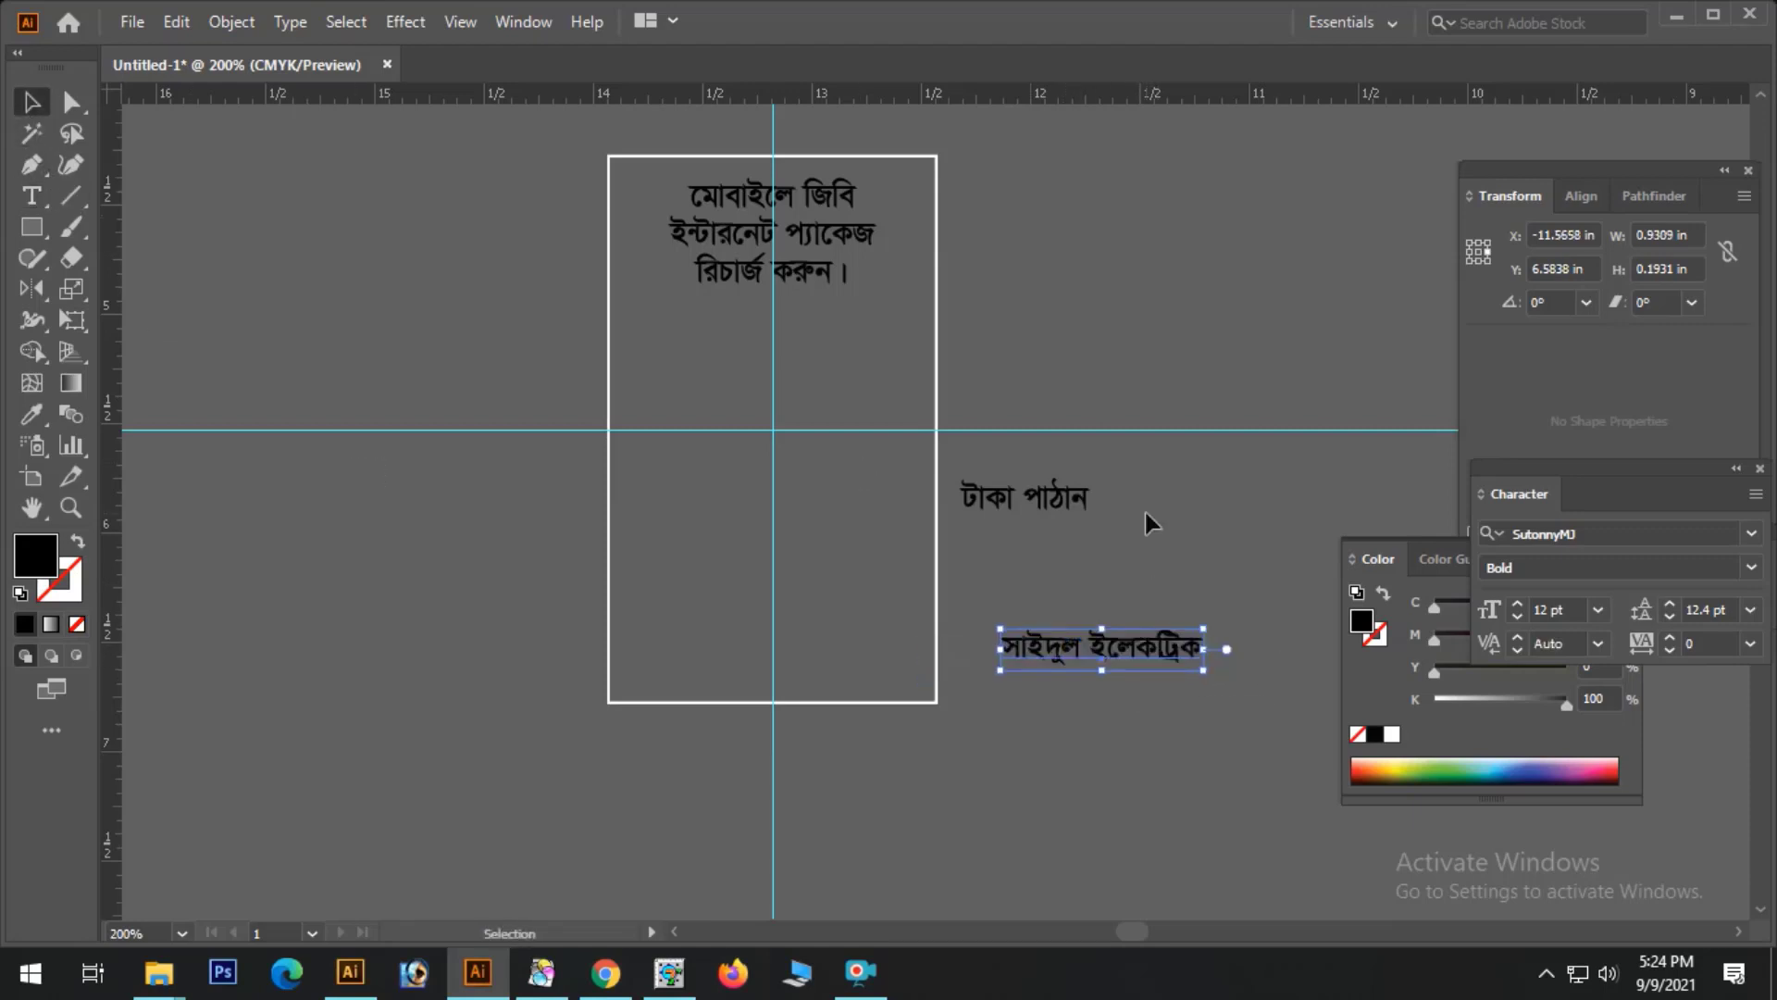
left_click(1146, 509)
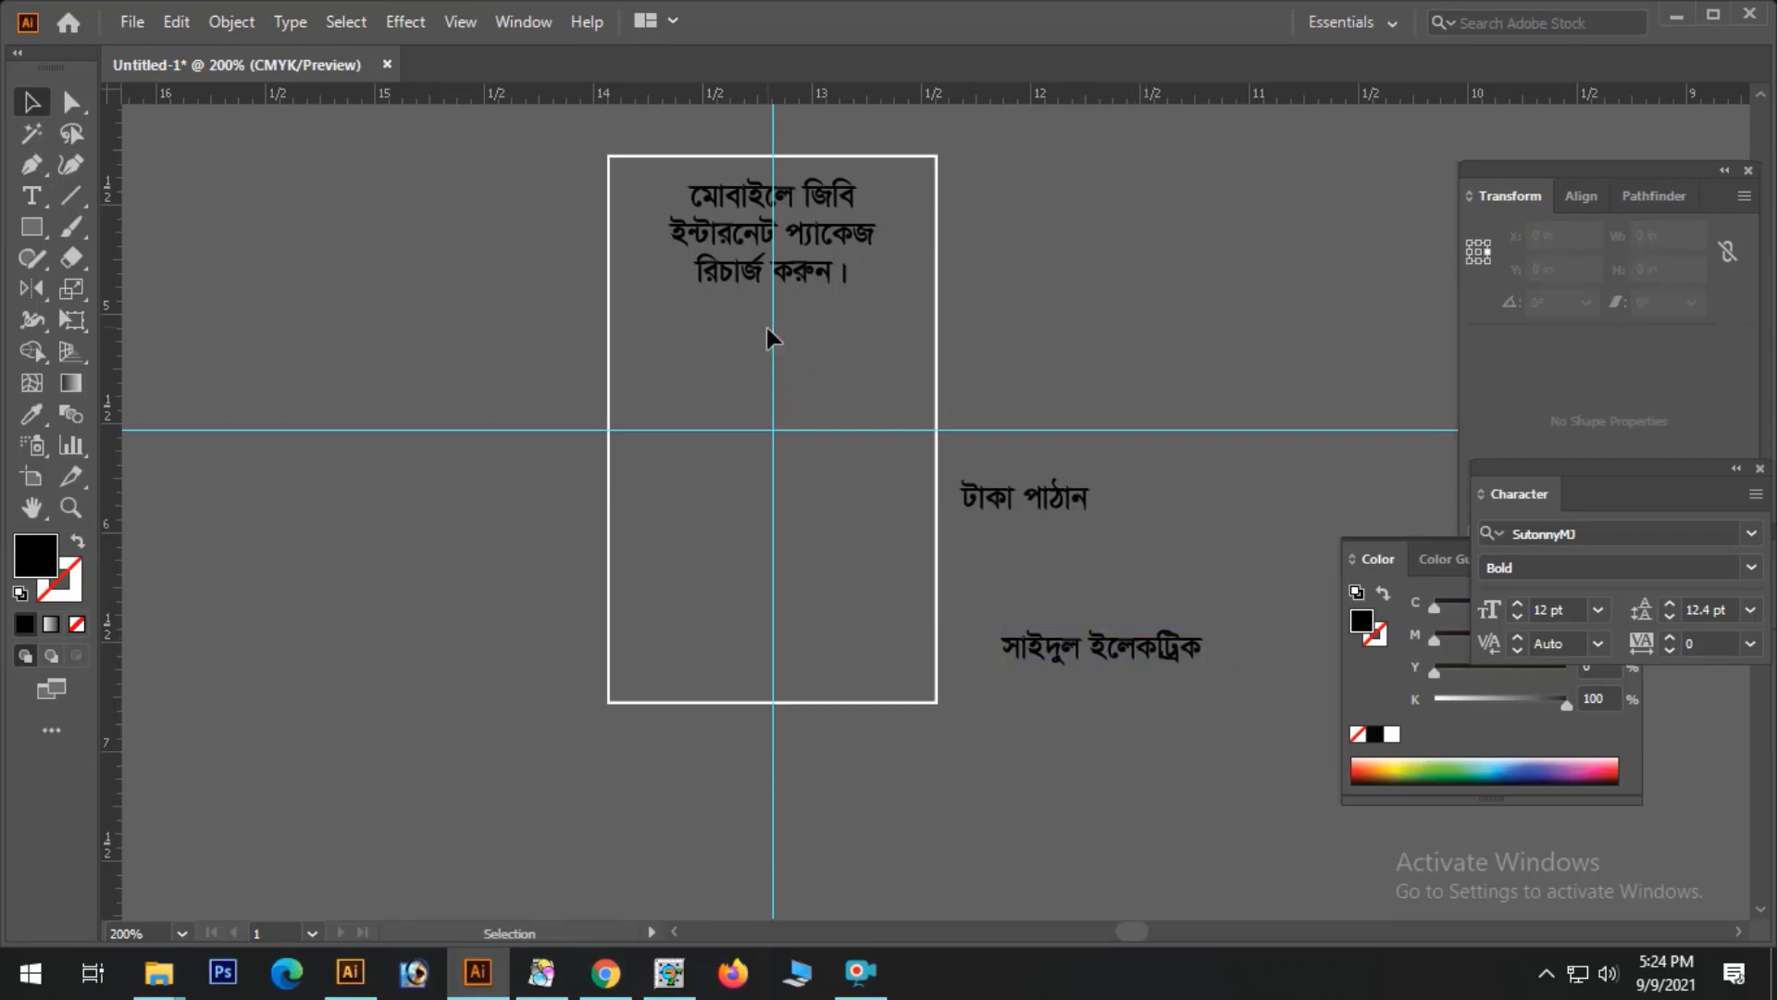
- Nudge the three-line heading slightly down inside the rectangle
left_click(826, 264)
key("Down")
key("Down")
key("Up")
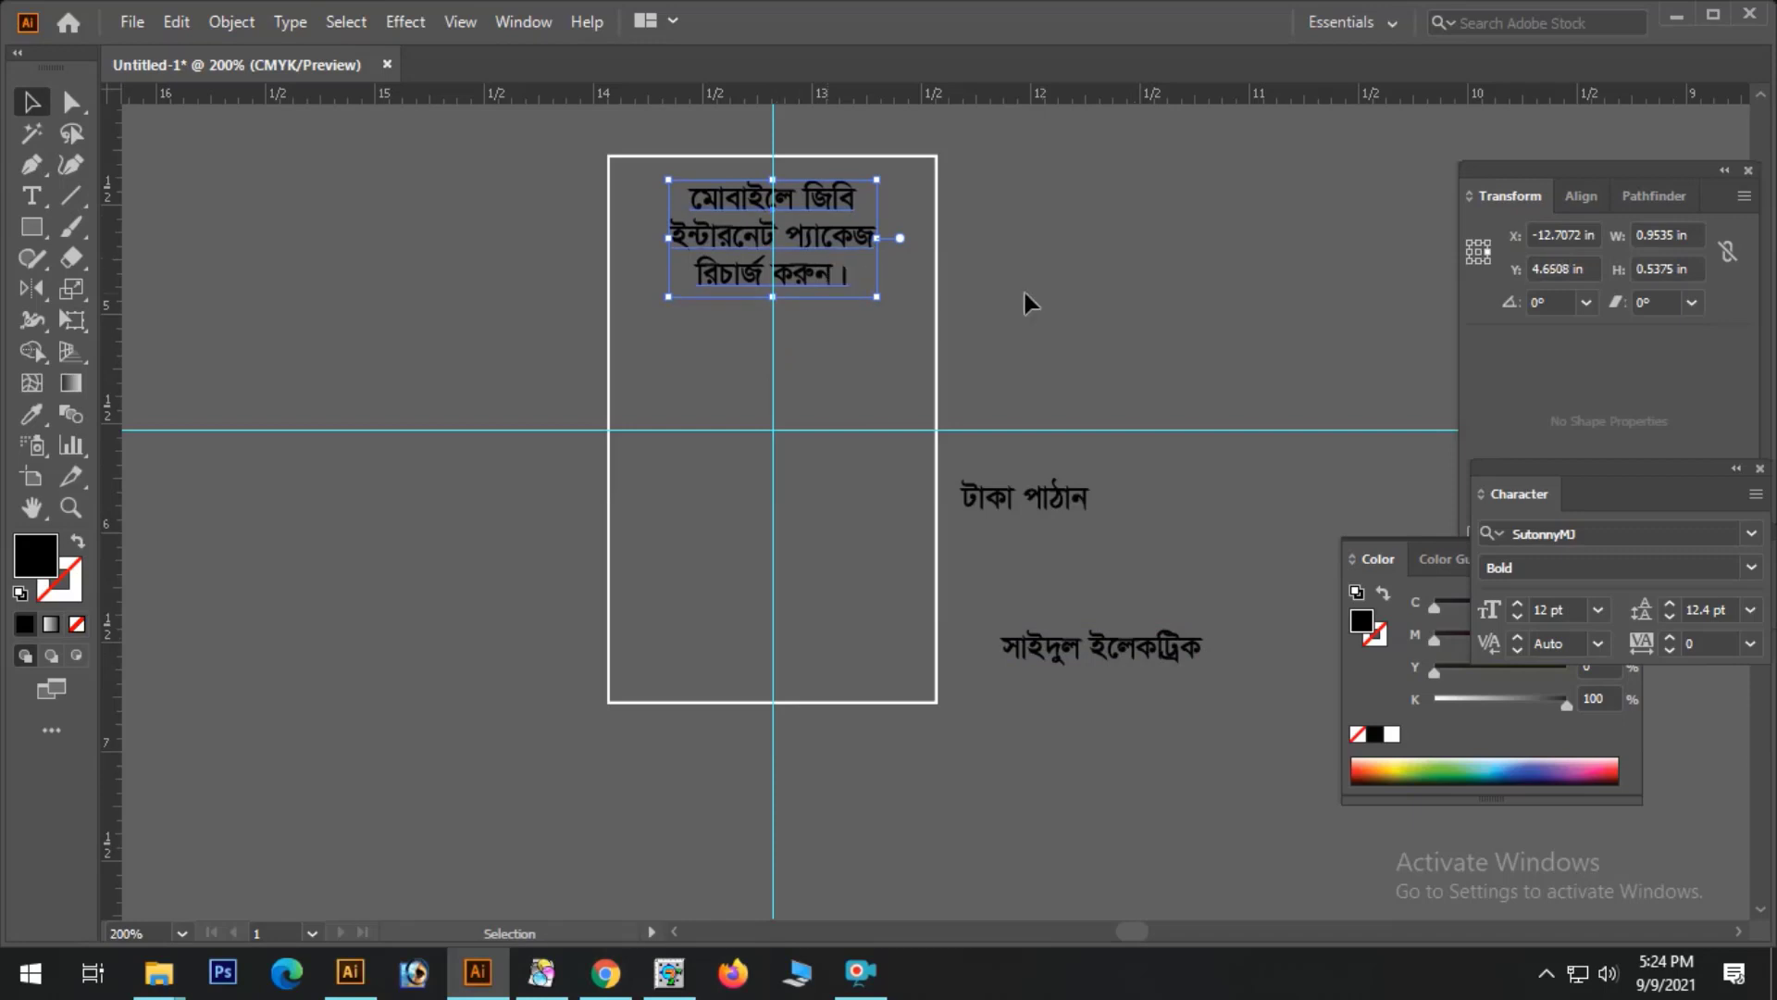
- Retype the leading vowel sign "ে" of "মোবাইলে" in the heading's first line
left_click(1046, 331)
left_click_drag(556, 173, 1286, 412)
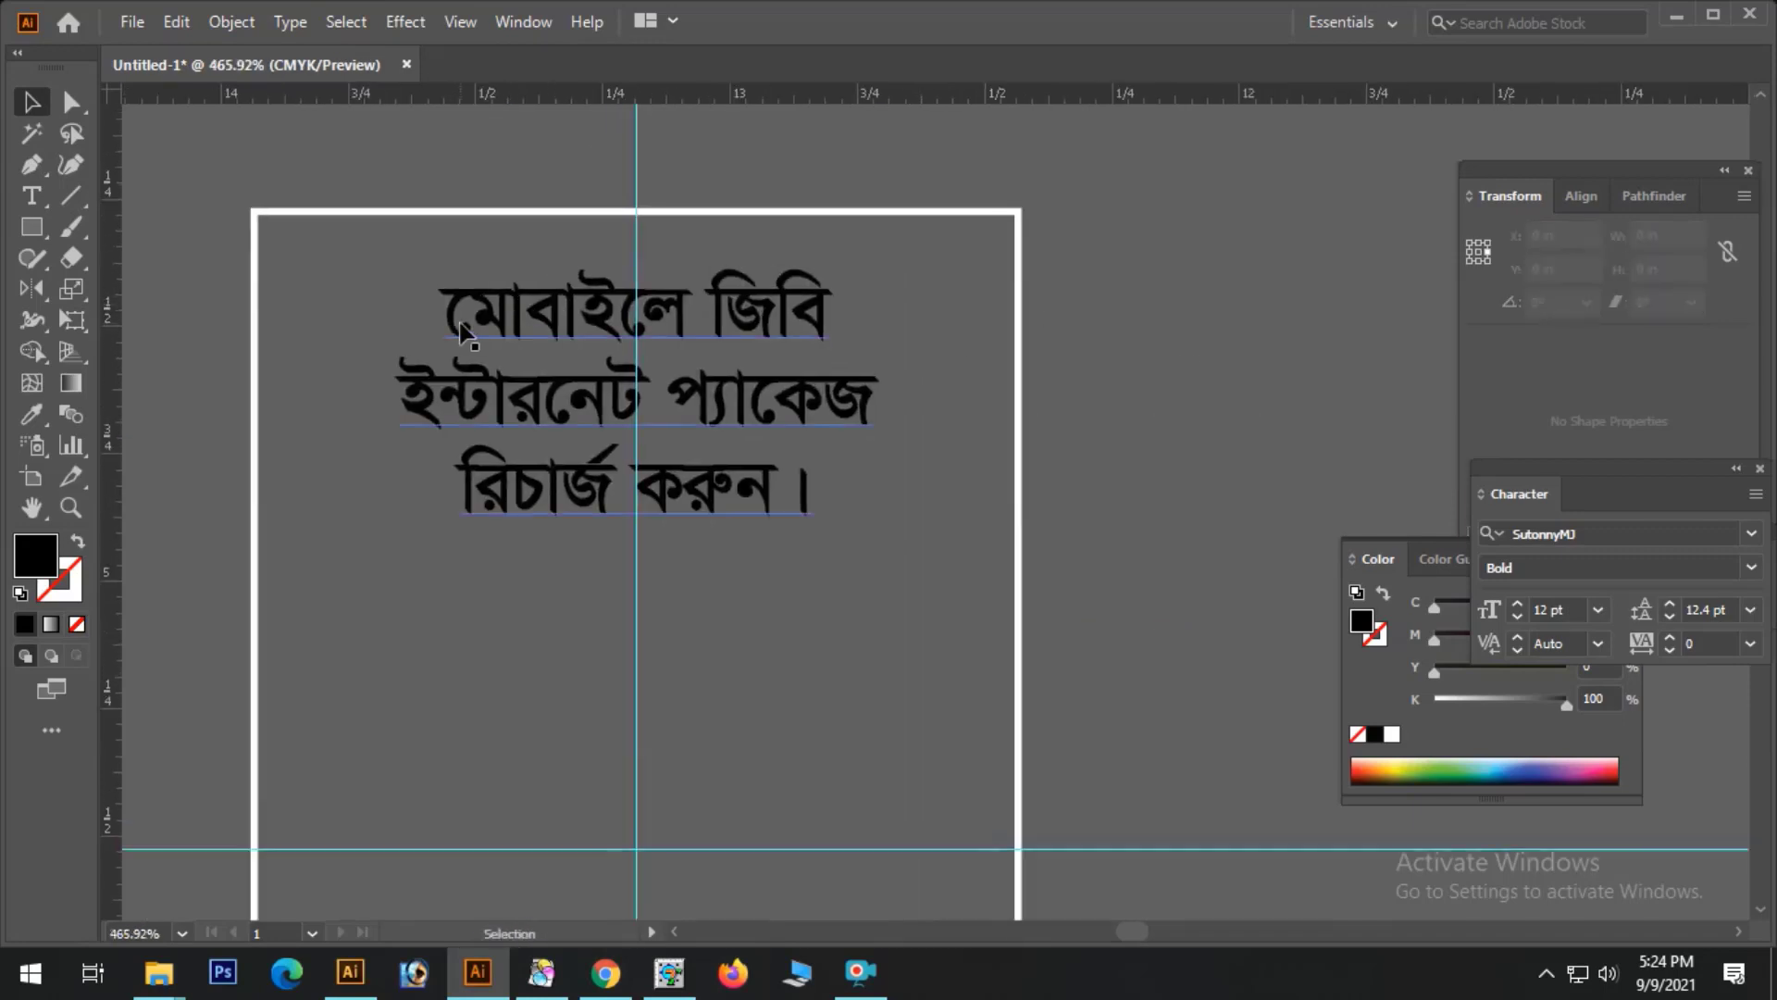
double_click(471, 322)
type("ে")
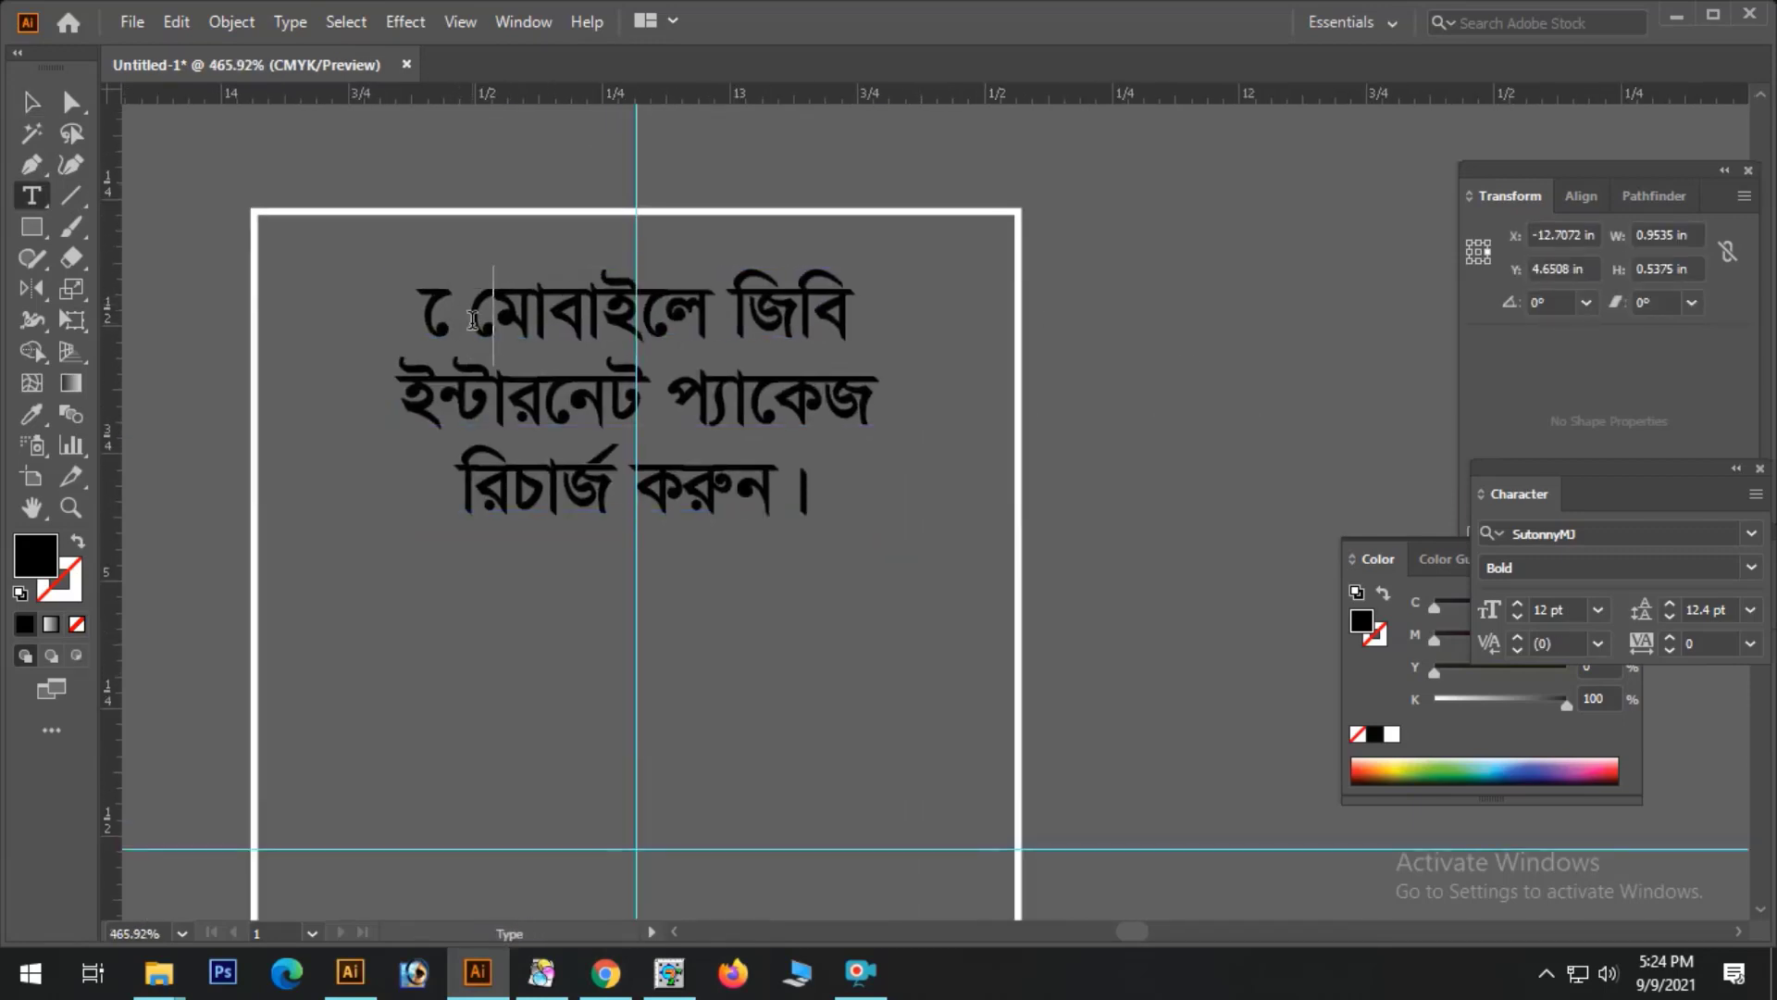
key("BackSpace")
key("Escape")
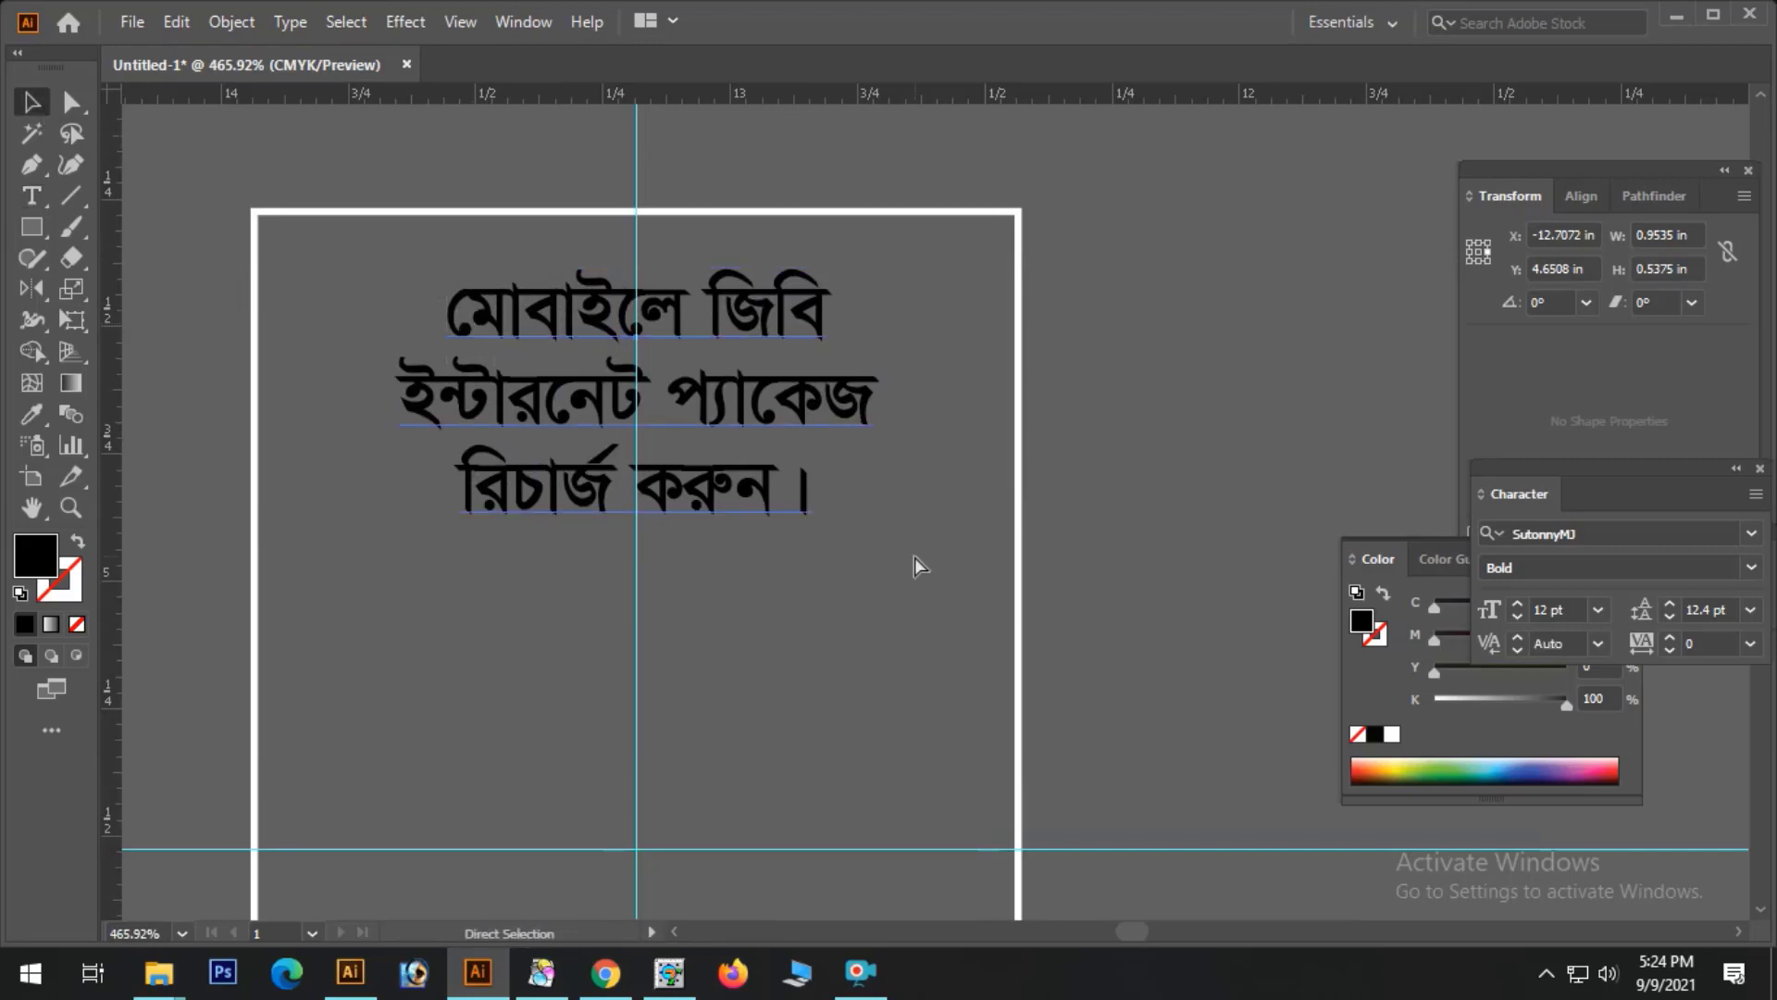
- Try to make a shortened copy of the rectangle that ends just below the heading
key("ctrl+minus")
key("ctrl+minus")
key("ctrl+minus")
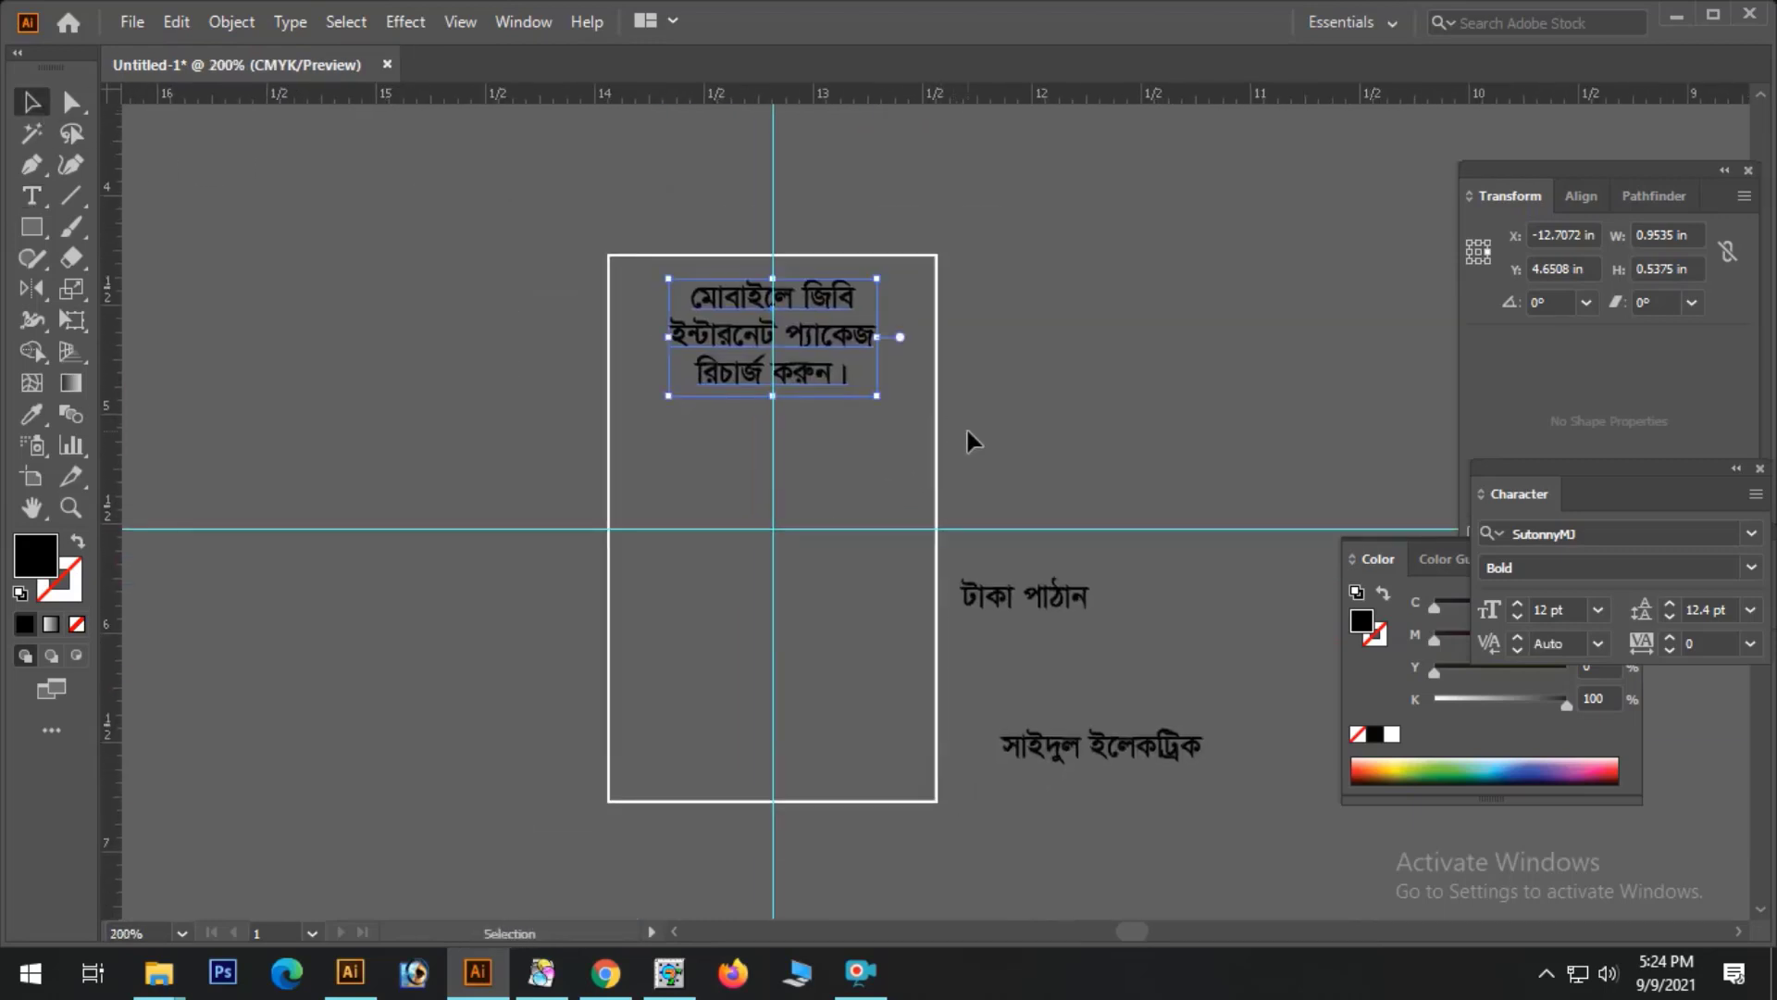
left_click(983, 437)
left_click(936, 476)
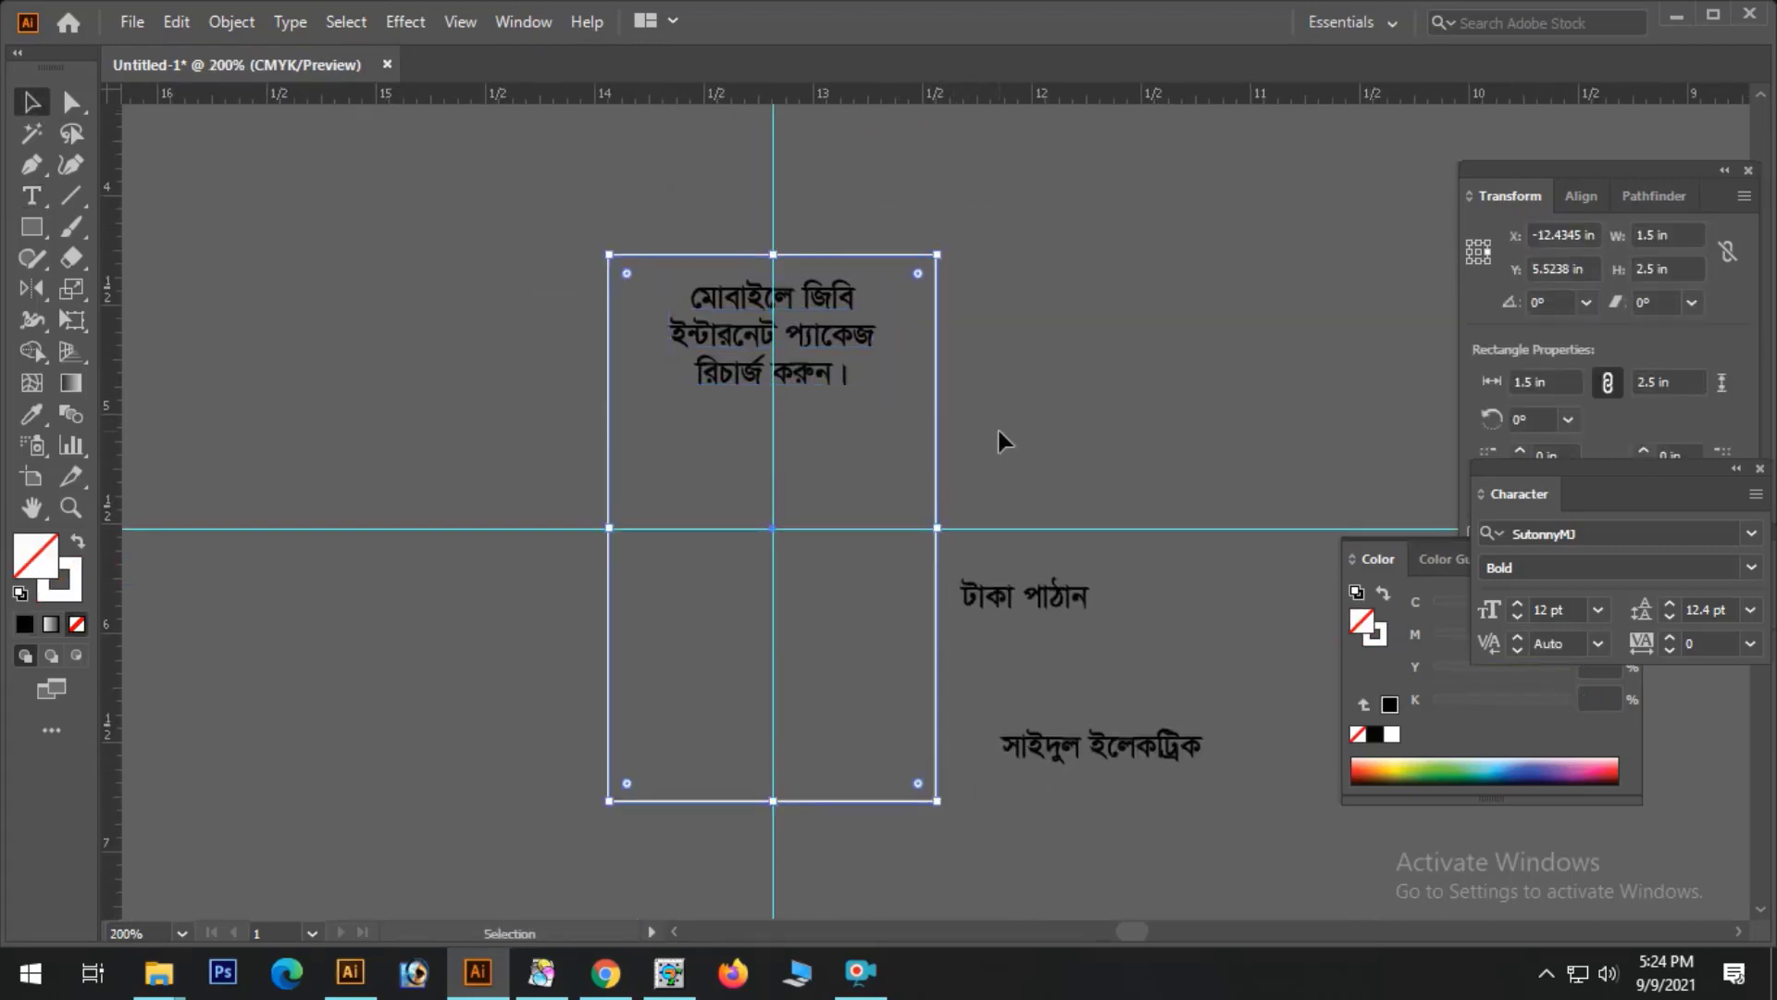
key("a")
key("v")
left_click_drag(774, 801, 790, 408)
left_click(1008, 424)
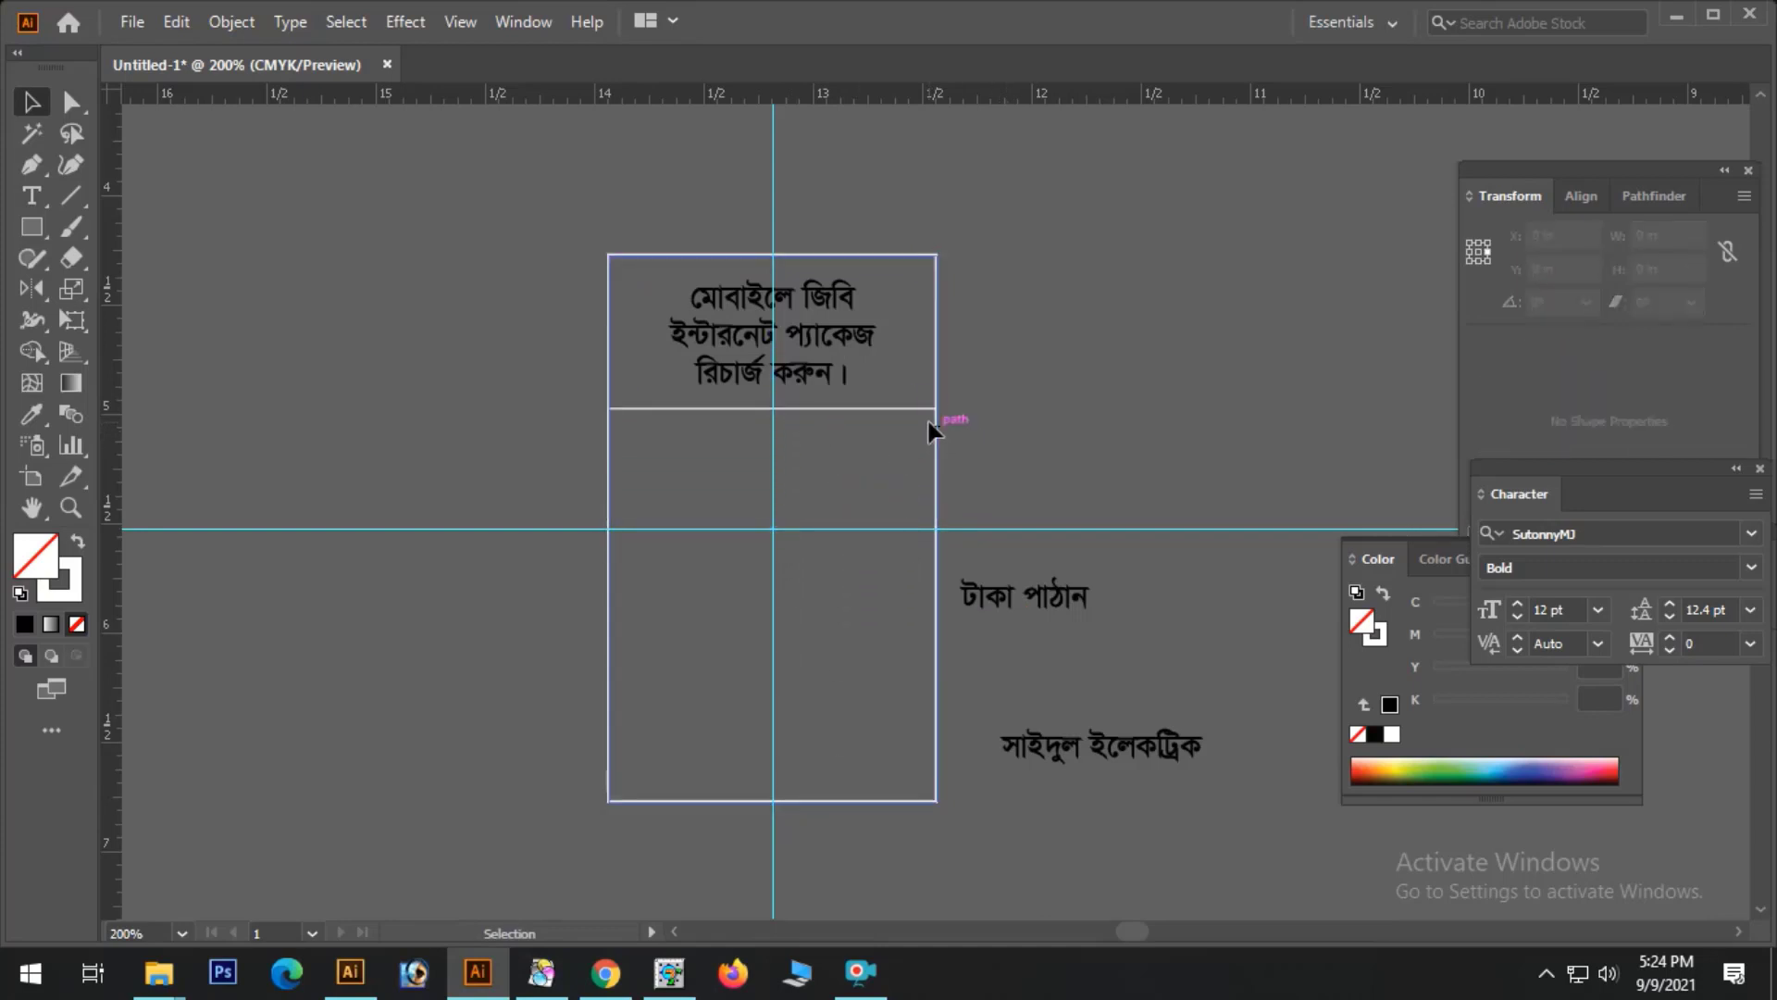
left_click(929, 423)
key("Delete")
- Draw a rectangle 1.5 in wide and about 0.68 in high over the heading, aligned with the outer rectangle's upper corners
left_click(31, 227)
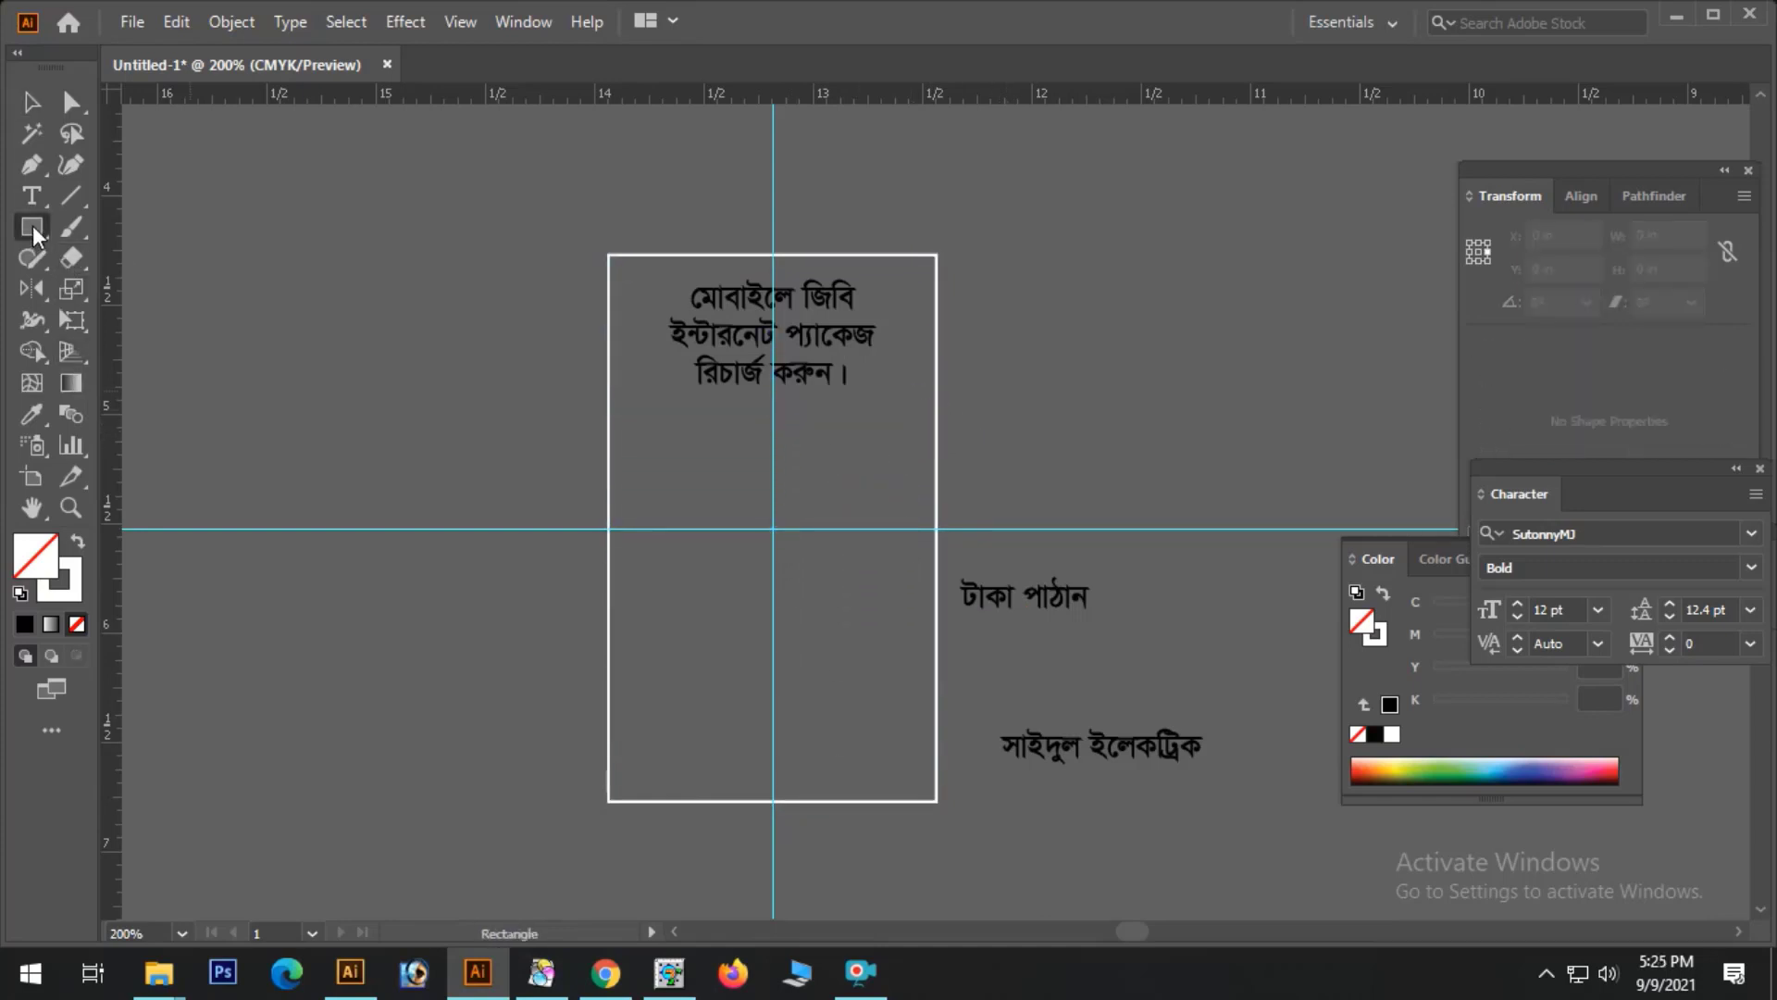
left_click_drag(608, 254, 937, 405)
left_click_drag(936, 403, 937, 404)
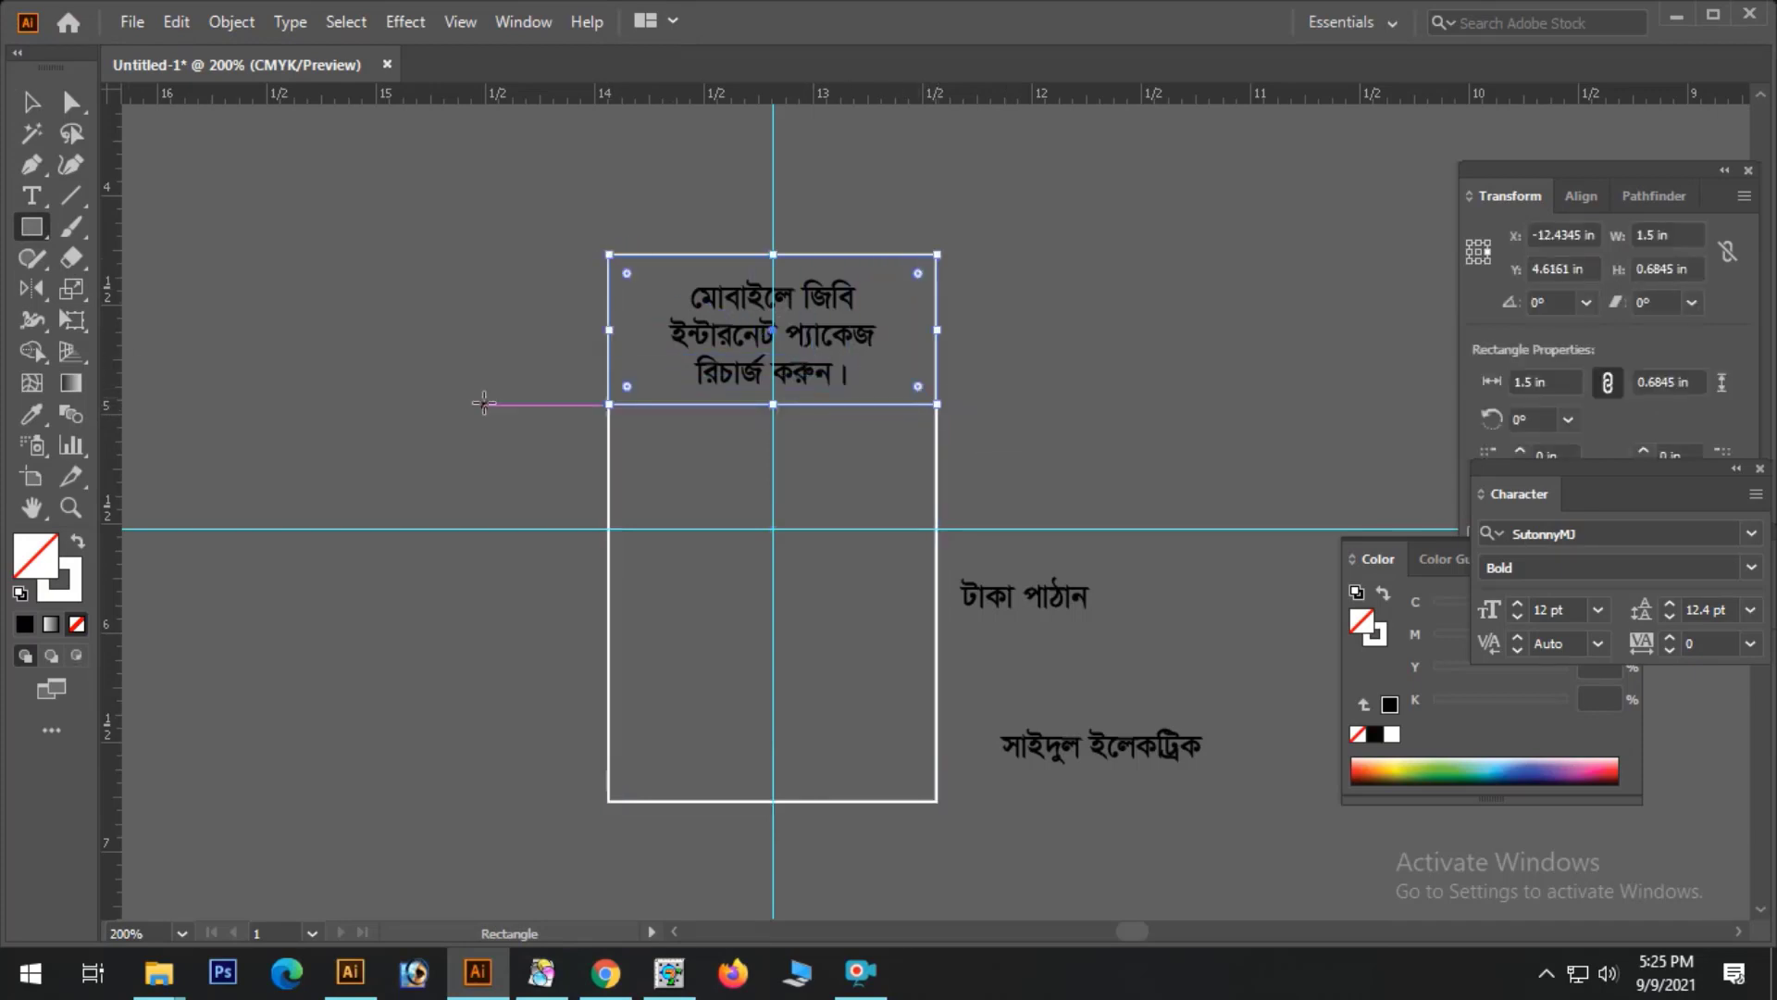
- Swap the new rectangle's stroke and fill, and colour its fill red with magenta 100% and yellow 100%
left_click(77, 542)
left_click(32, 101)
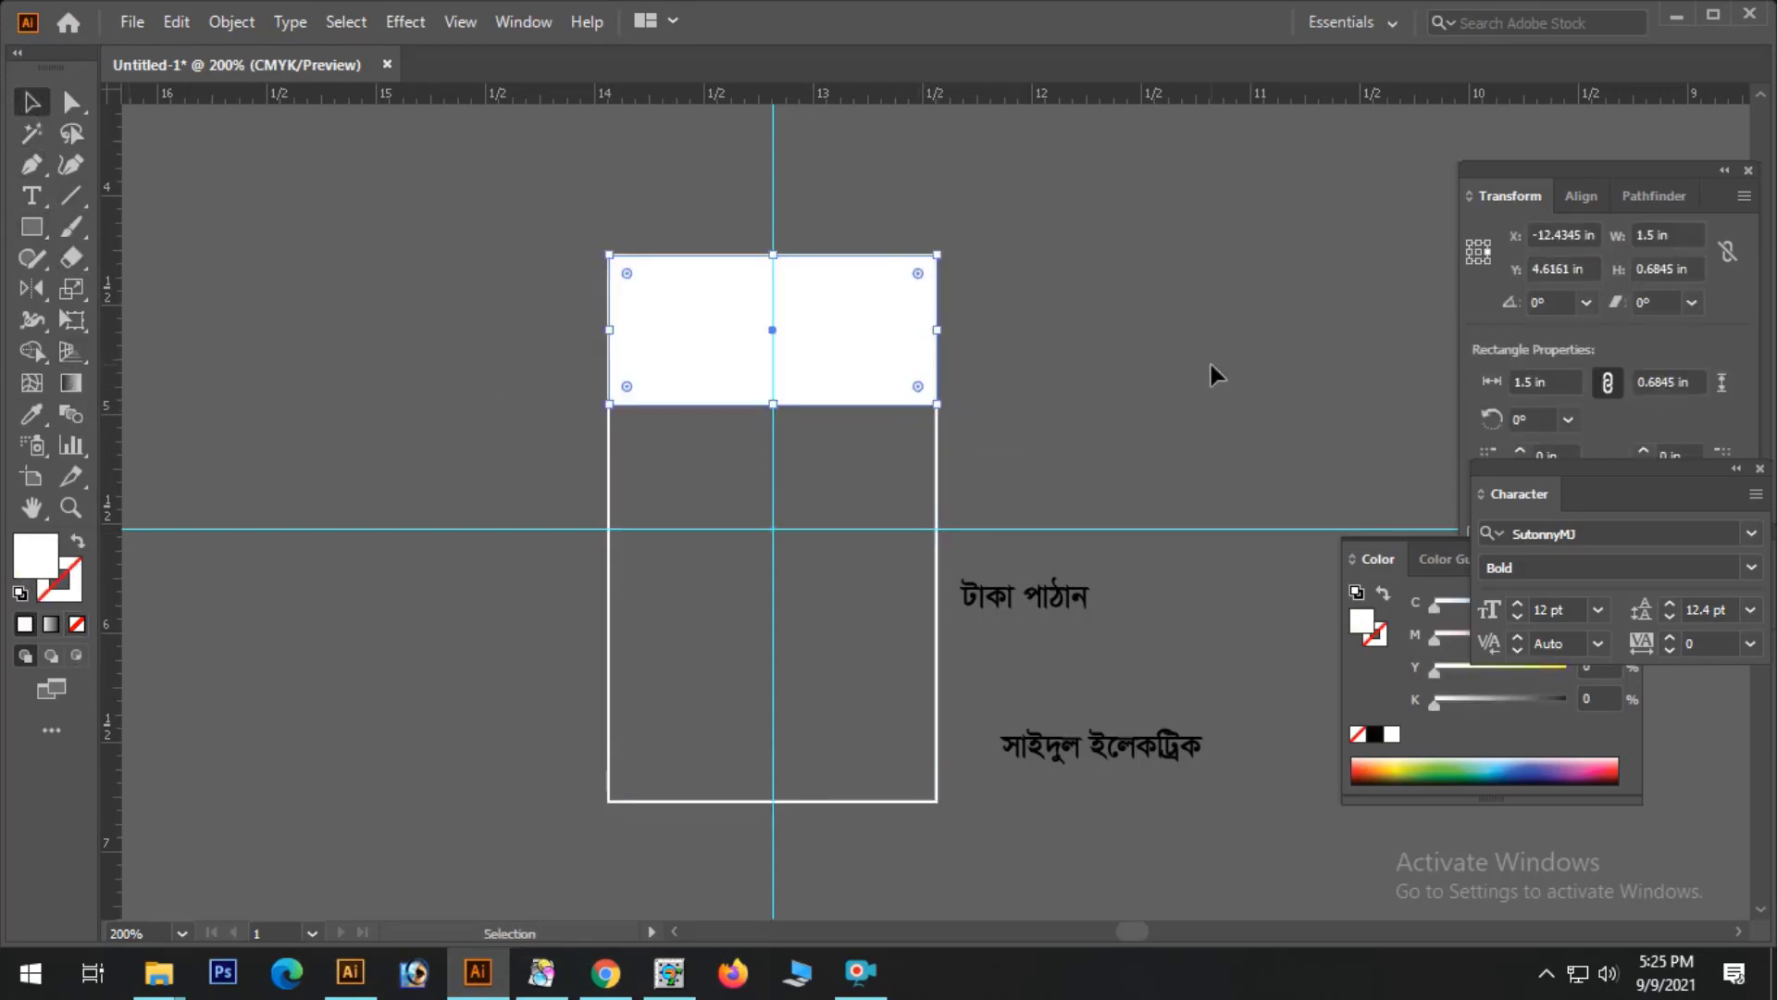
left_click_drag(1462, 668, 1566, 667)
left_click(1565, 635)
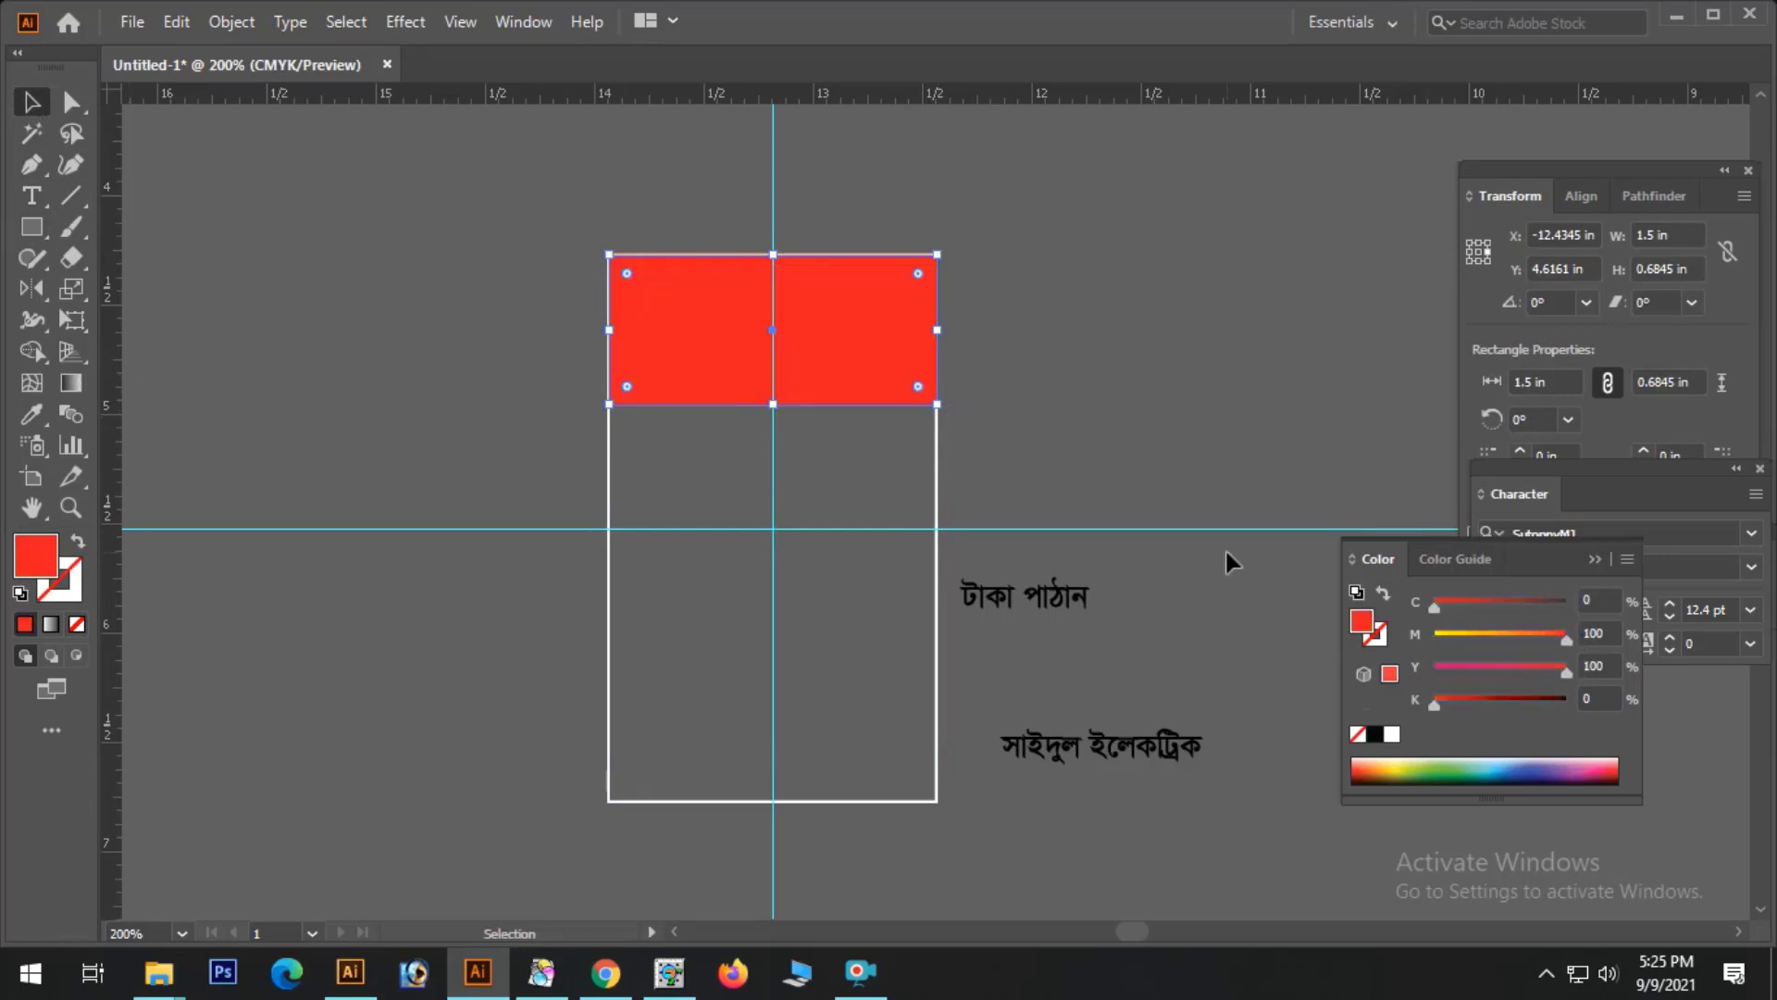
left_click(1130, 385)
key("a")
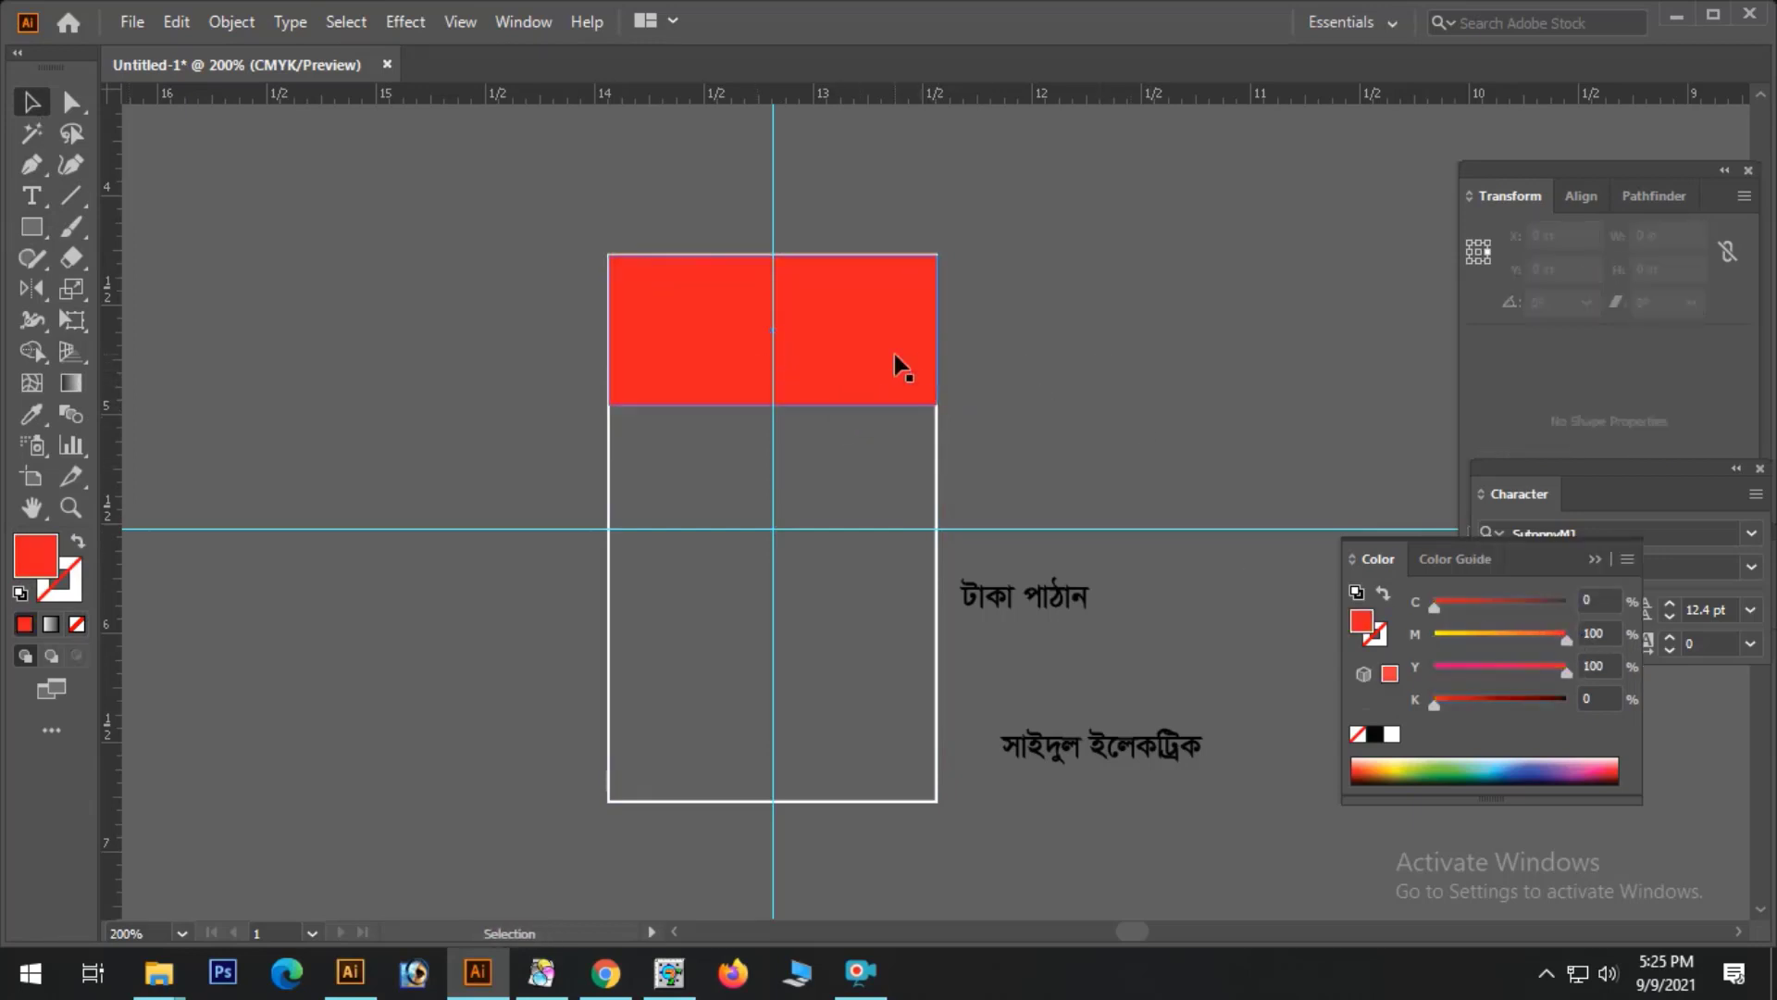
- Bring the heading text to the front, above the red header rectangle, selecting it in outline view
right_click(894, 354)
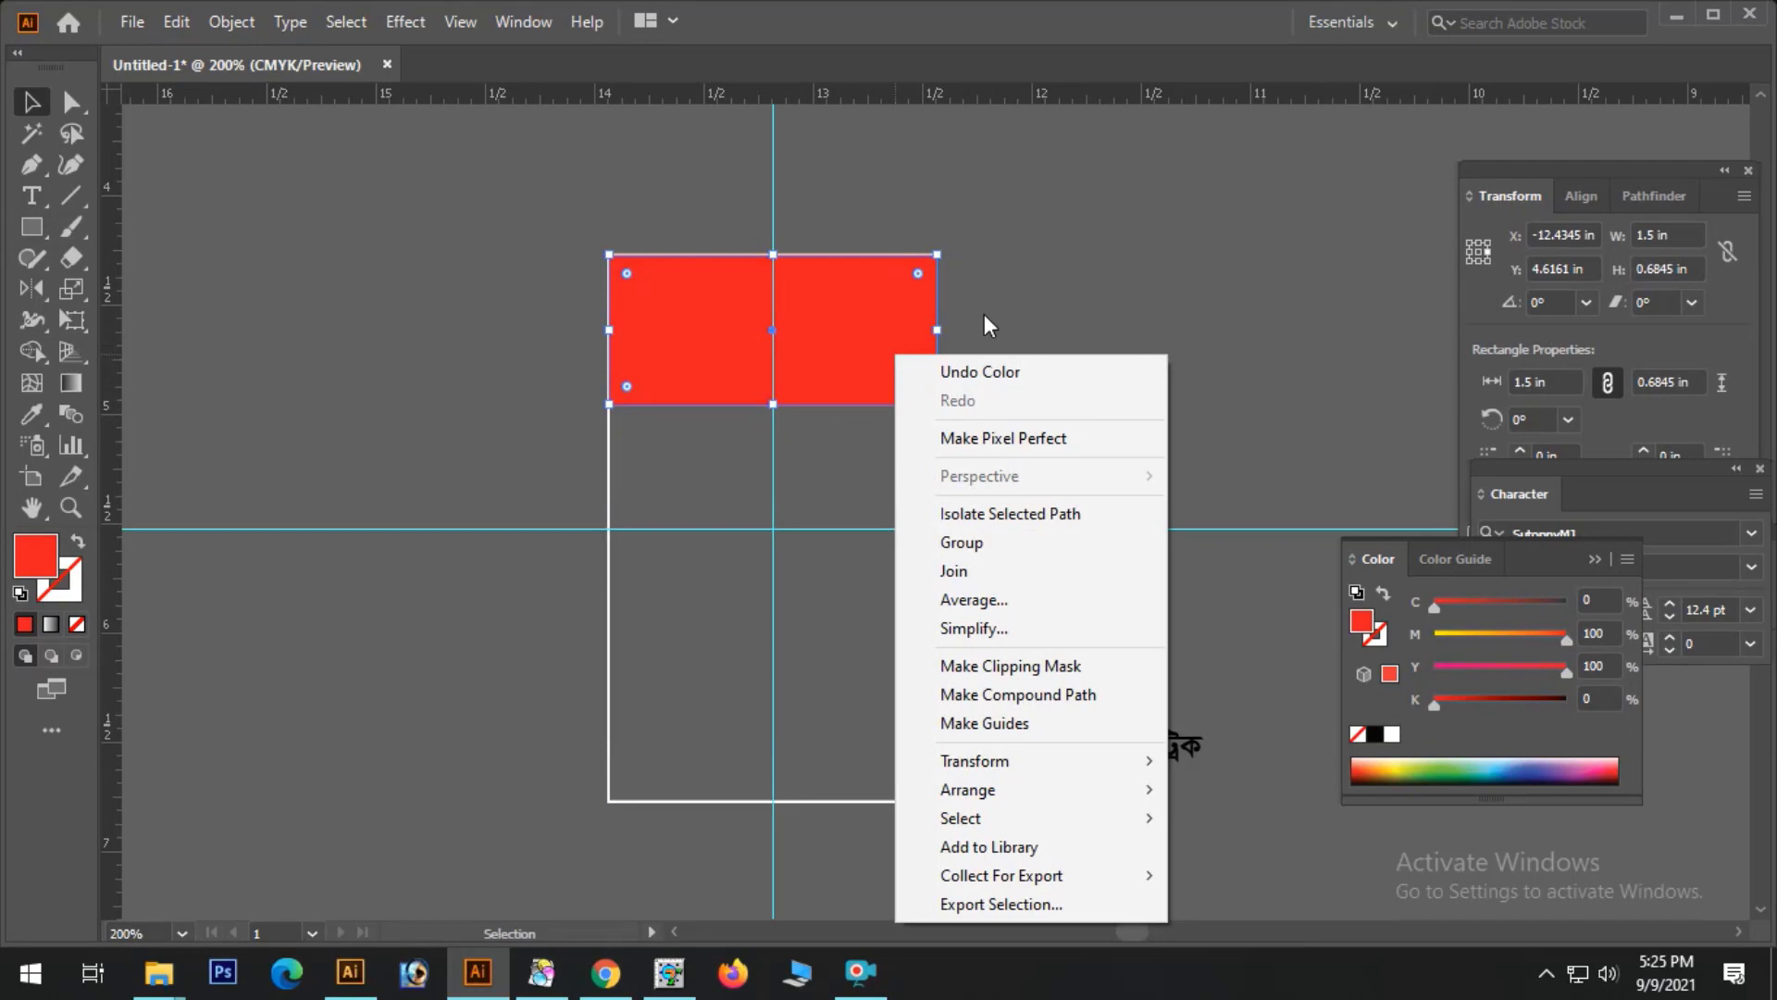
left_click(1181, 239)
left_click(774, 344)
key("ctrl+y")
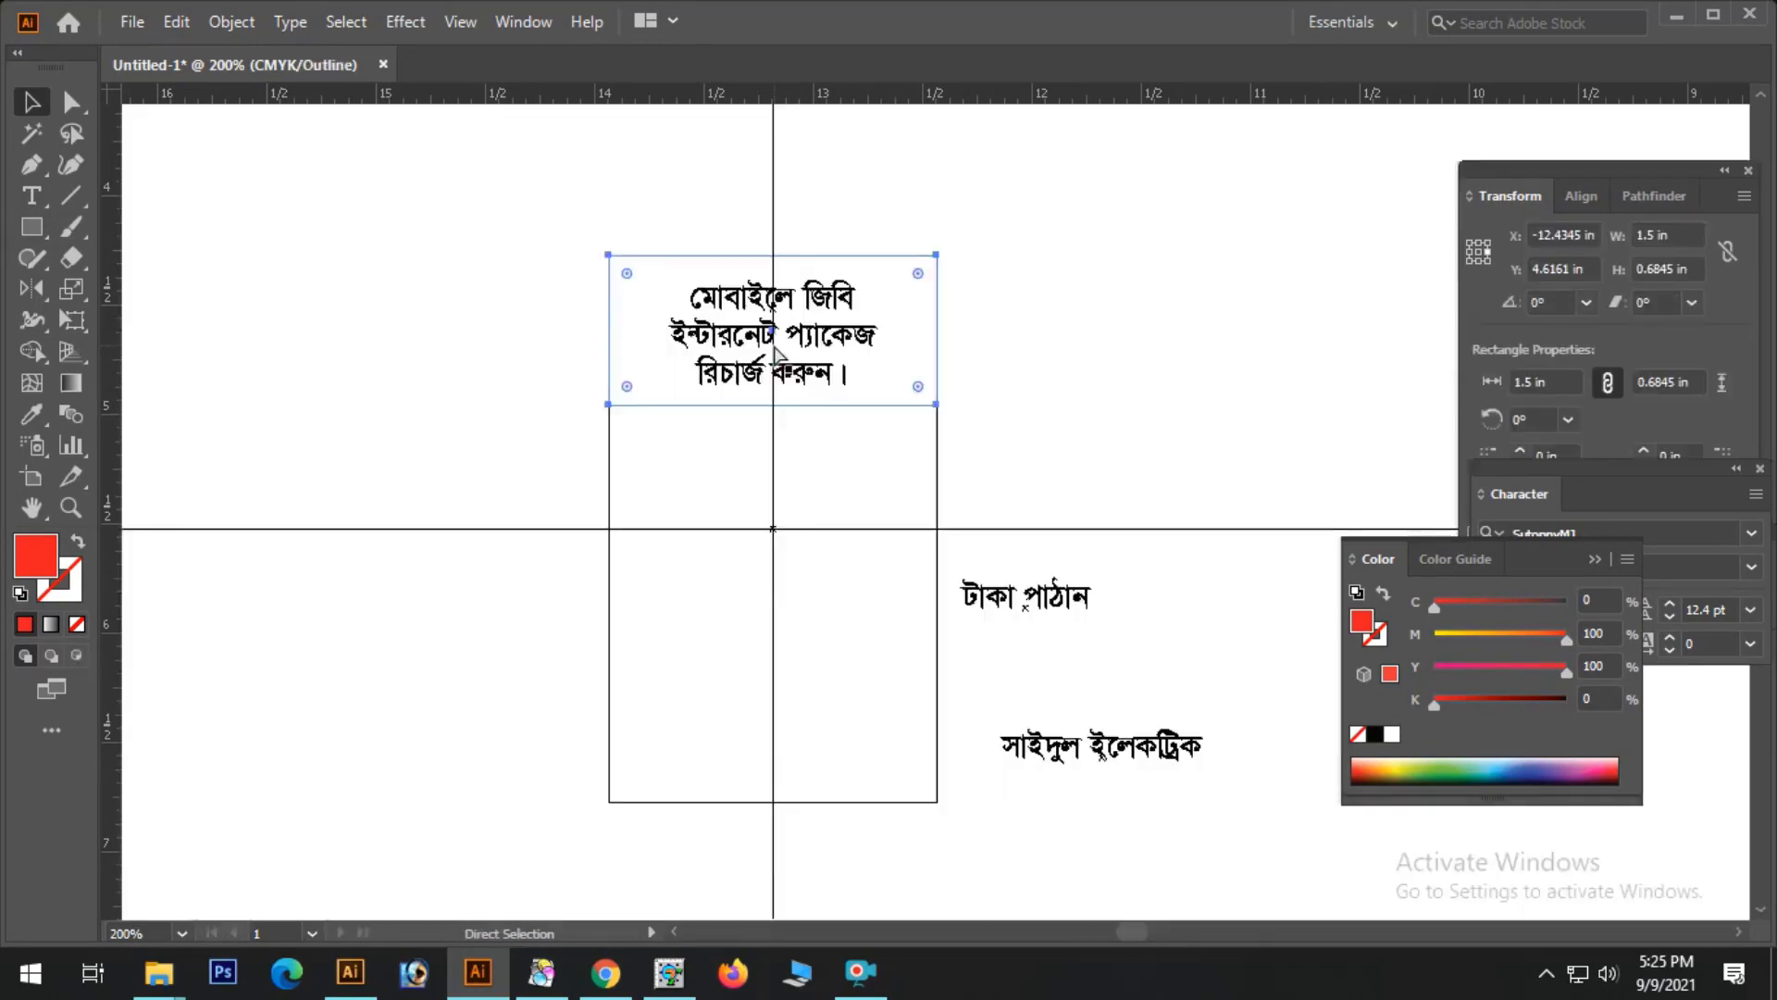
key("v")
left_click(1060, 316)
left_click(852, 329)
key("ctrl")
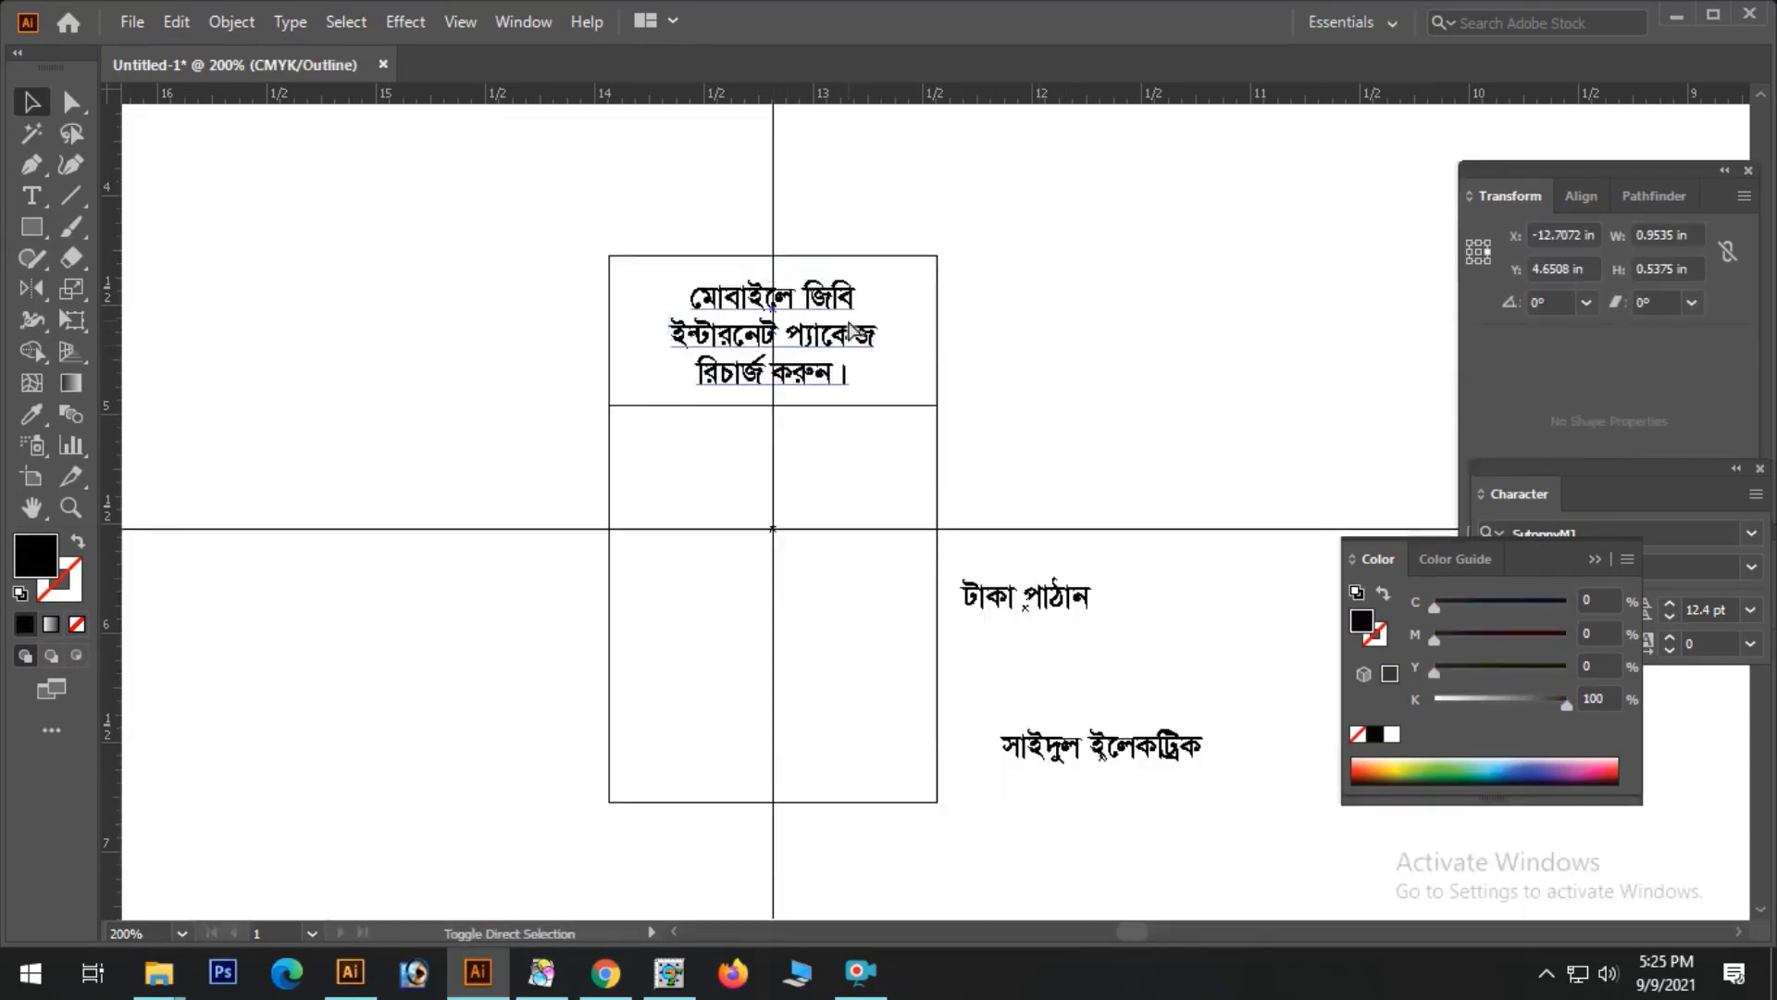
key("ctrl+shift")
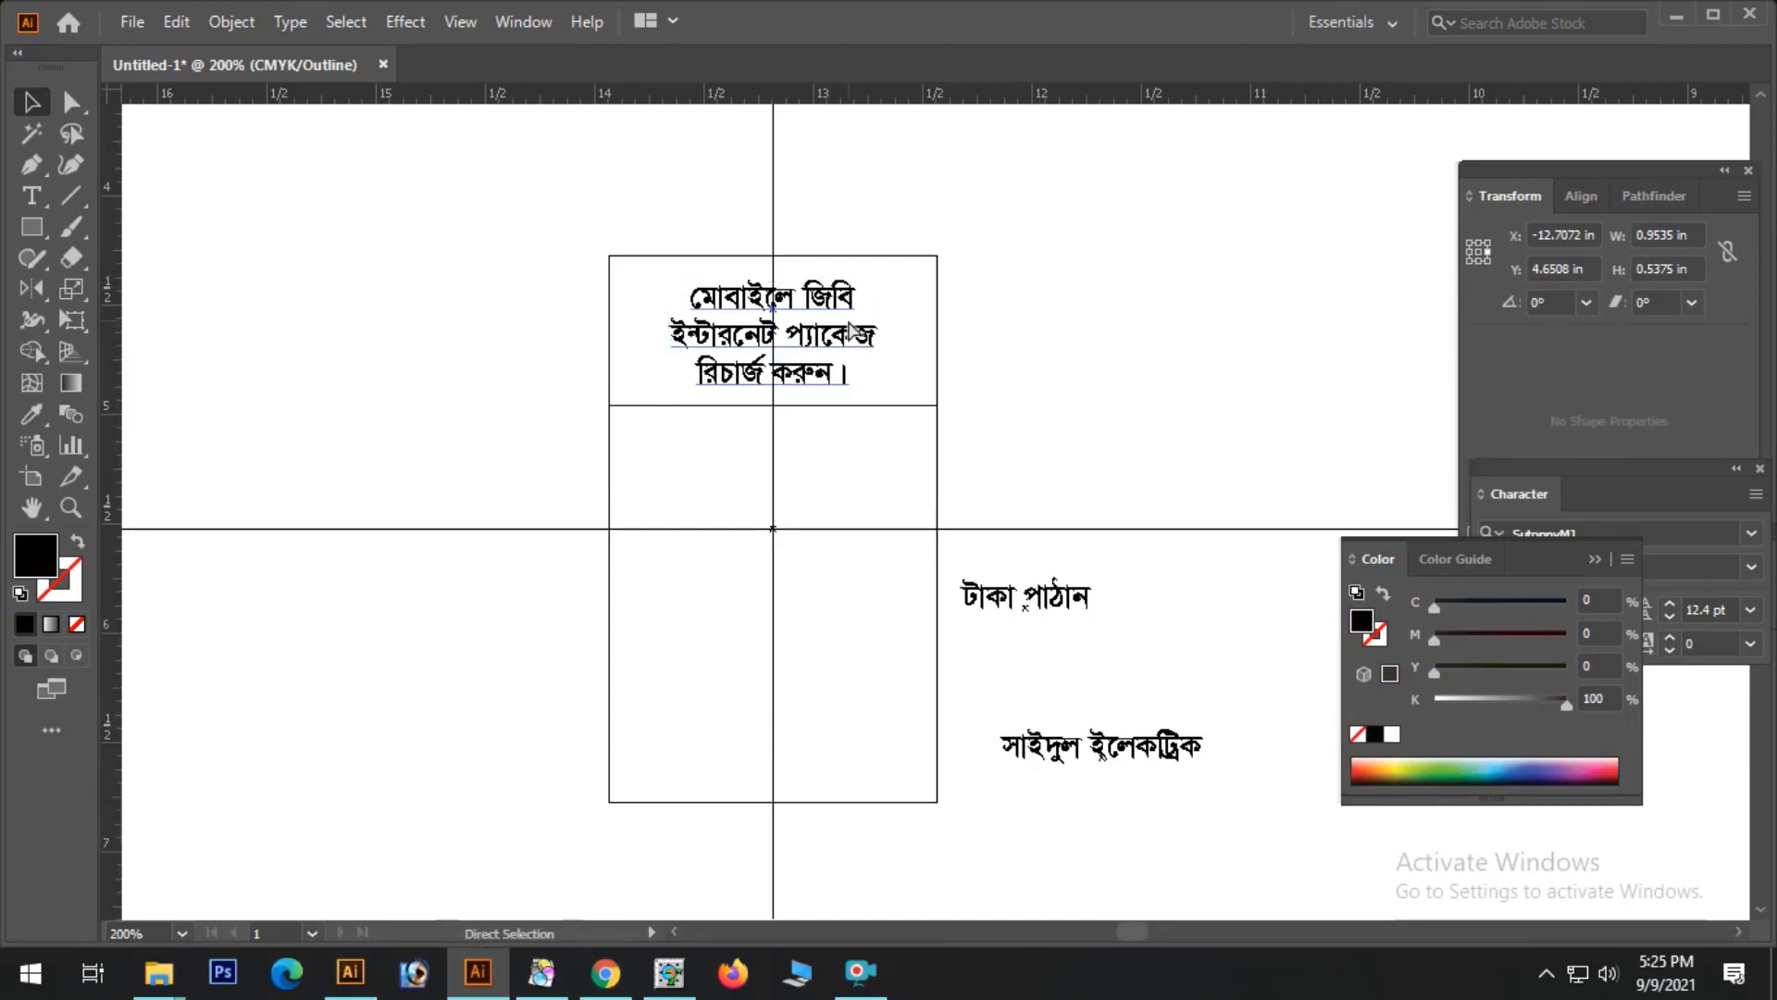
key("ctrl+y")
left_click(1125, 375)
left_click_drag(532, 231, 1246, 537)
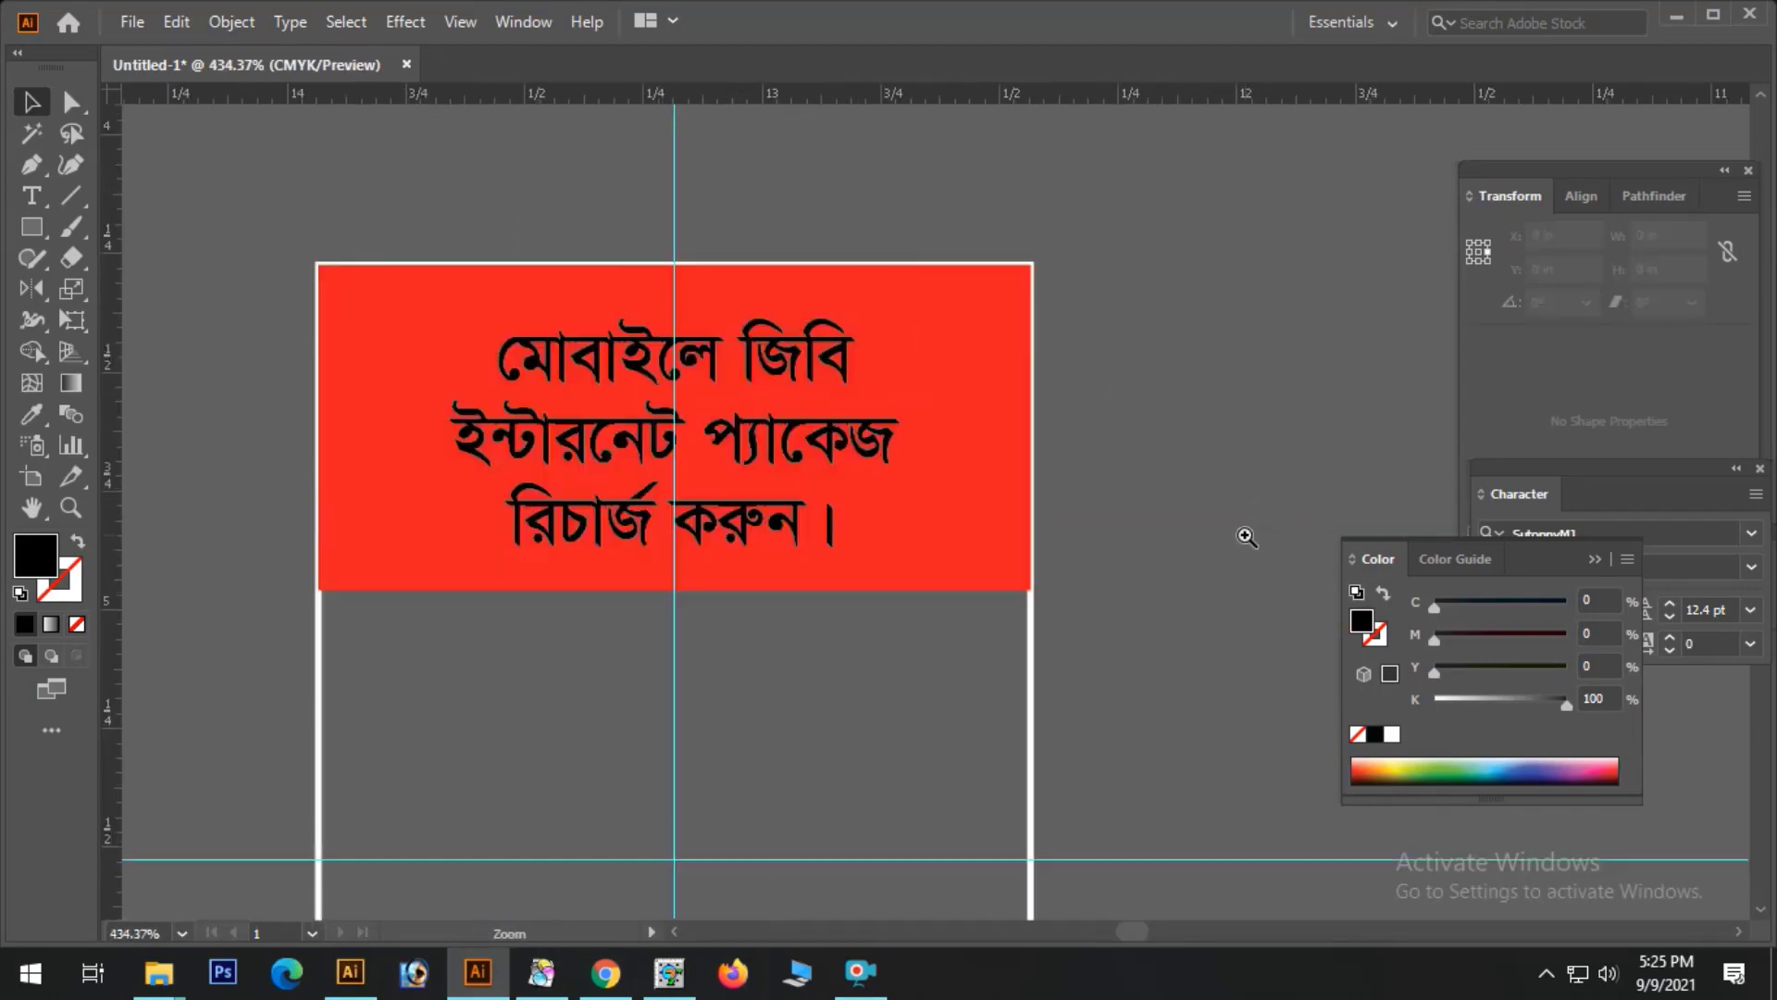
- Recolour the heading text white by setting black to 0%, and adjust its vertical position inside the red rectangle
left_click(713, 437)
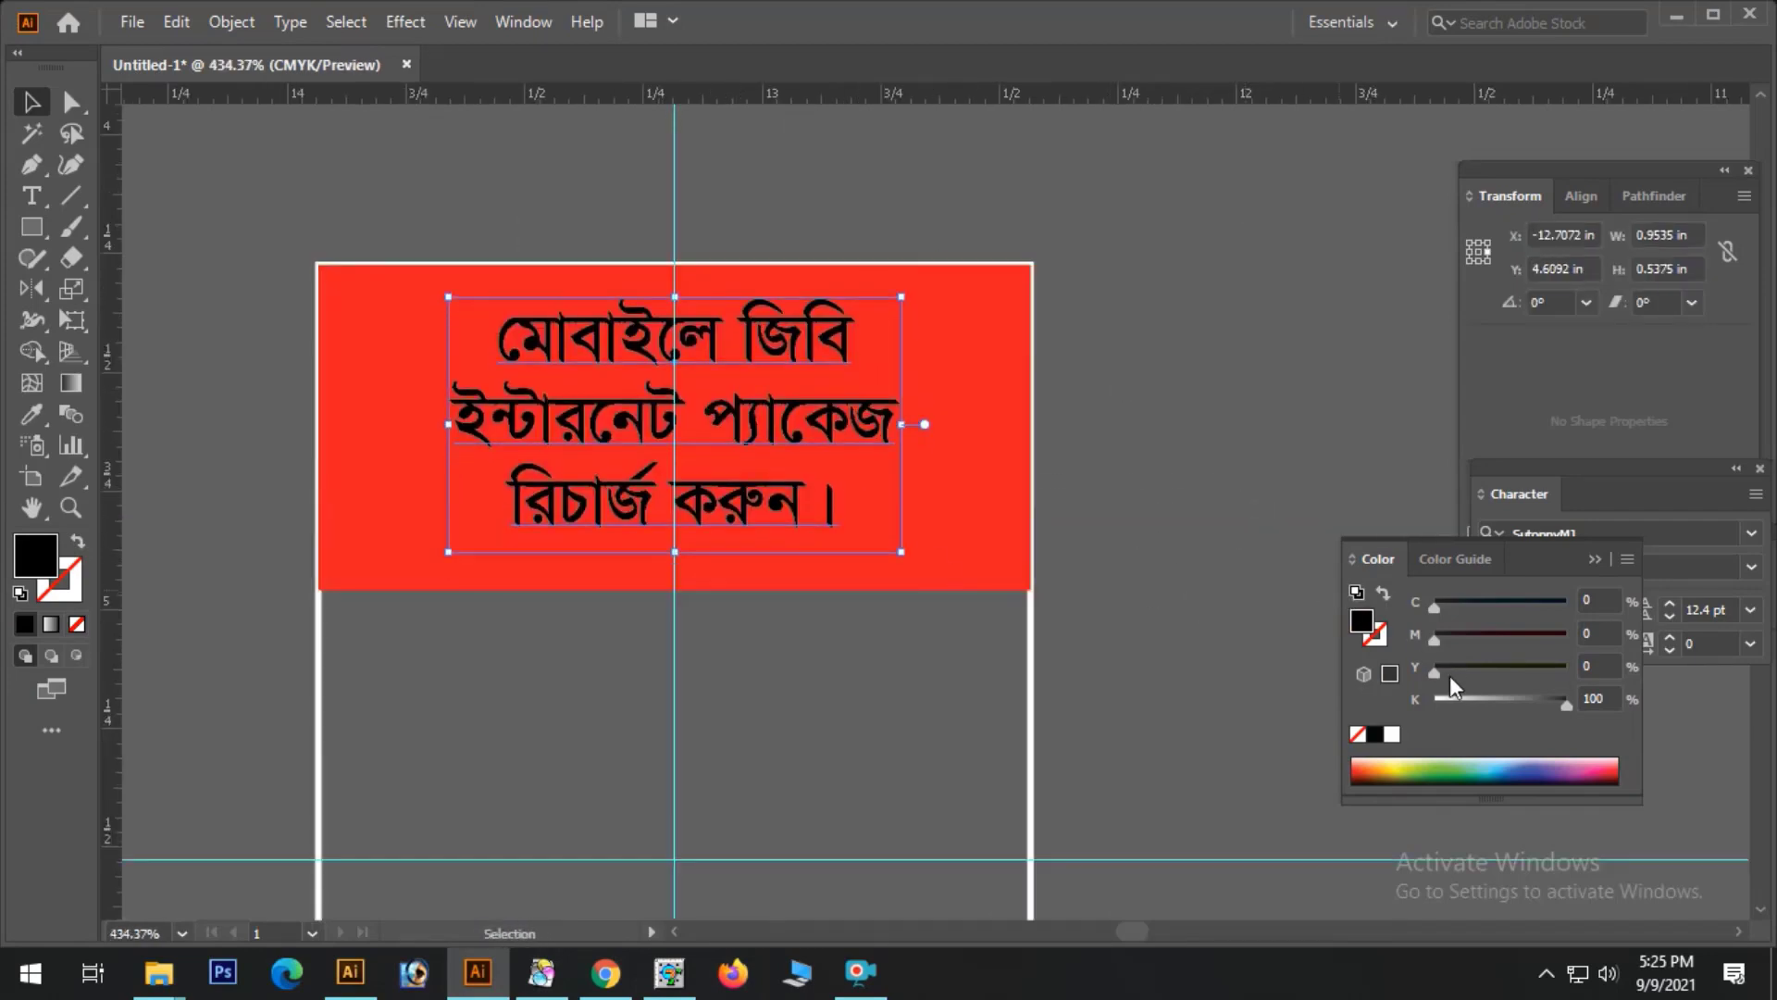
left_click_drag(1450, 703, 1433, 703)
left_click(1159, 662)
left_click(863, 421)
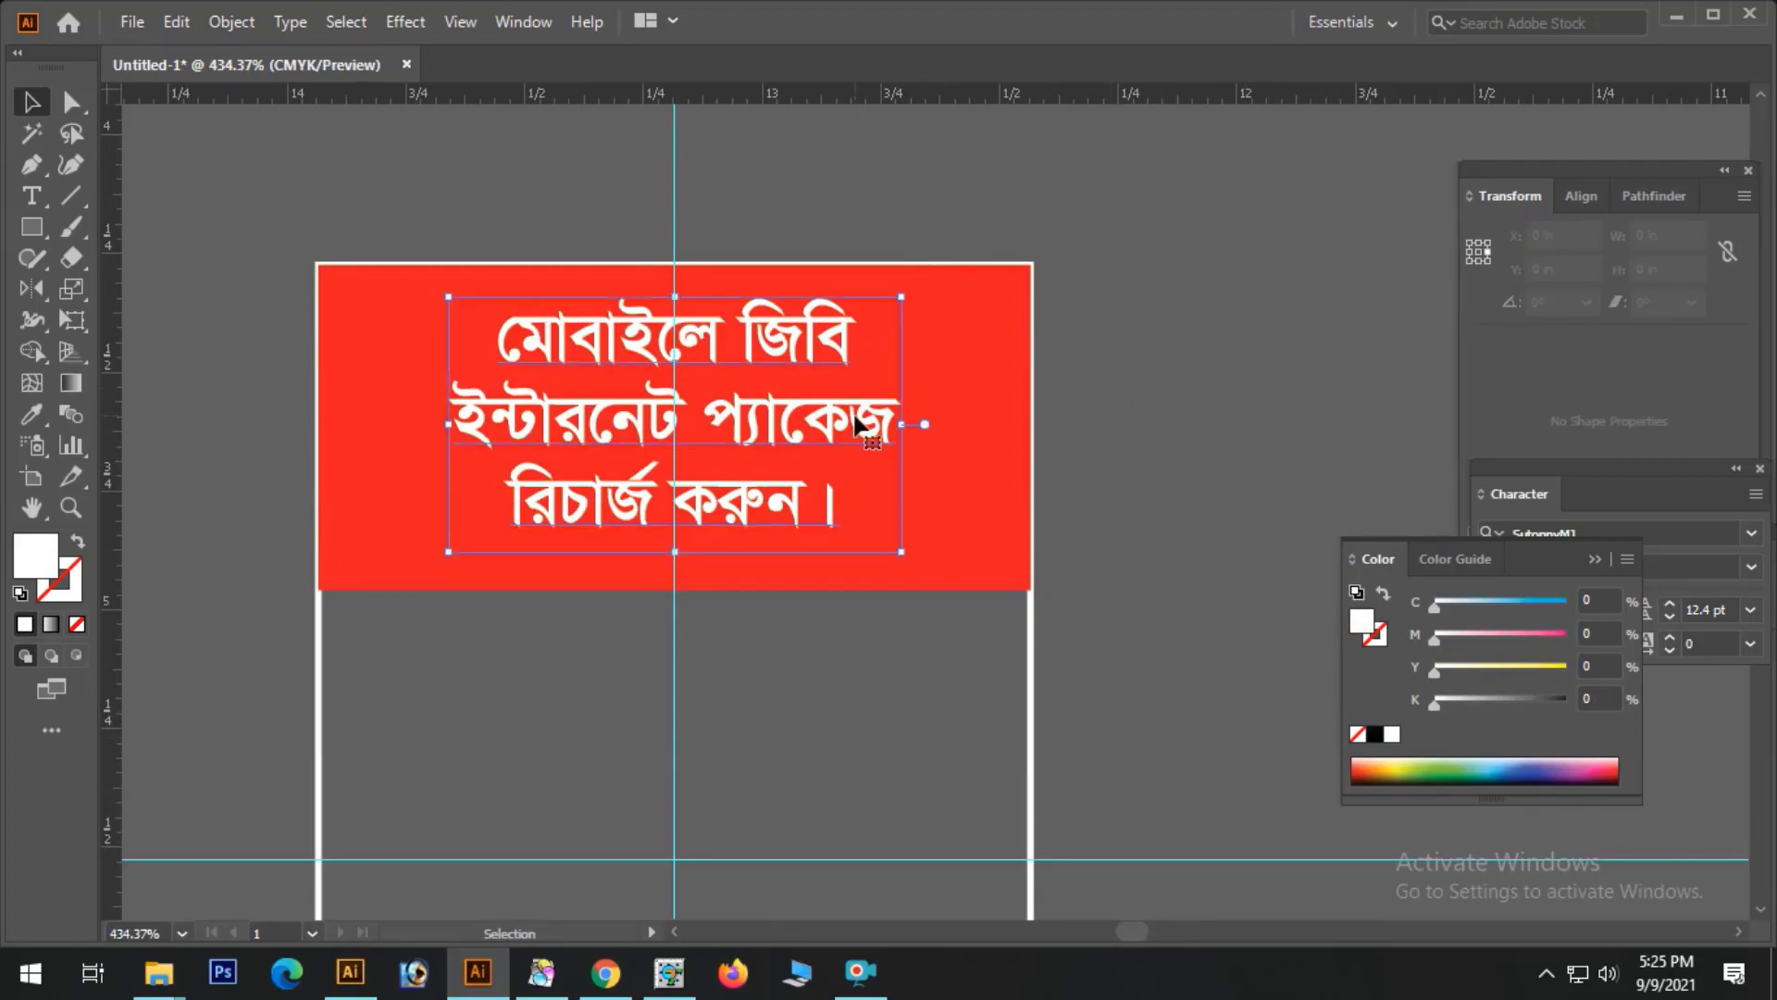
key("Down")
left_click_drag(855, 418, 861, 422)
left_click(1071, 429)
- Shorten the red header rectangle from its lower edge to about 0.65 in high
left_click(755, 589)
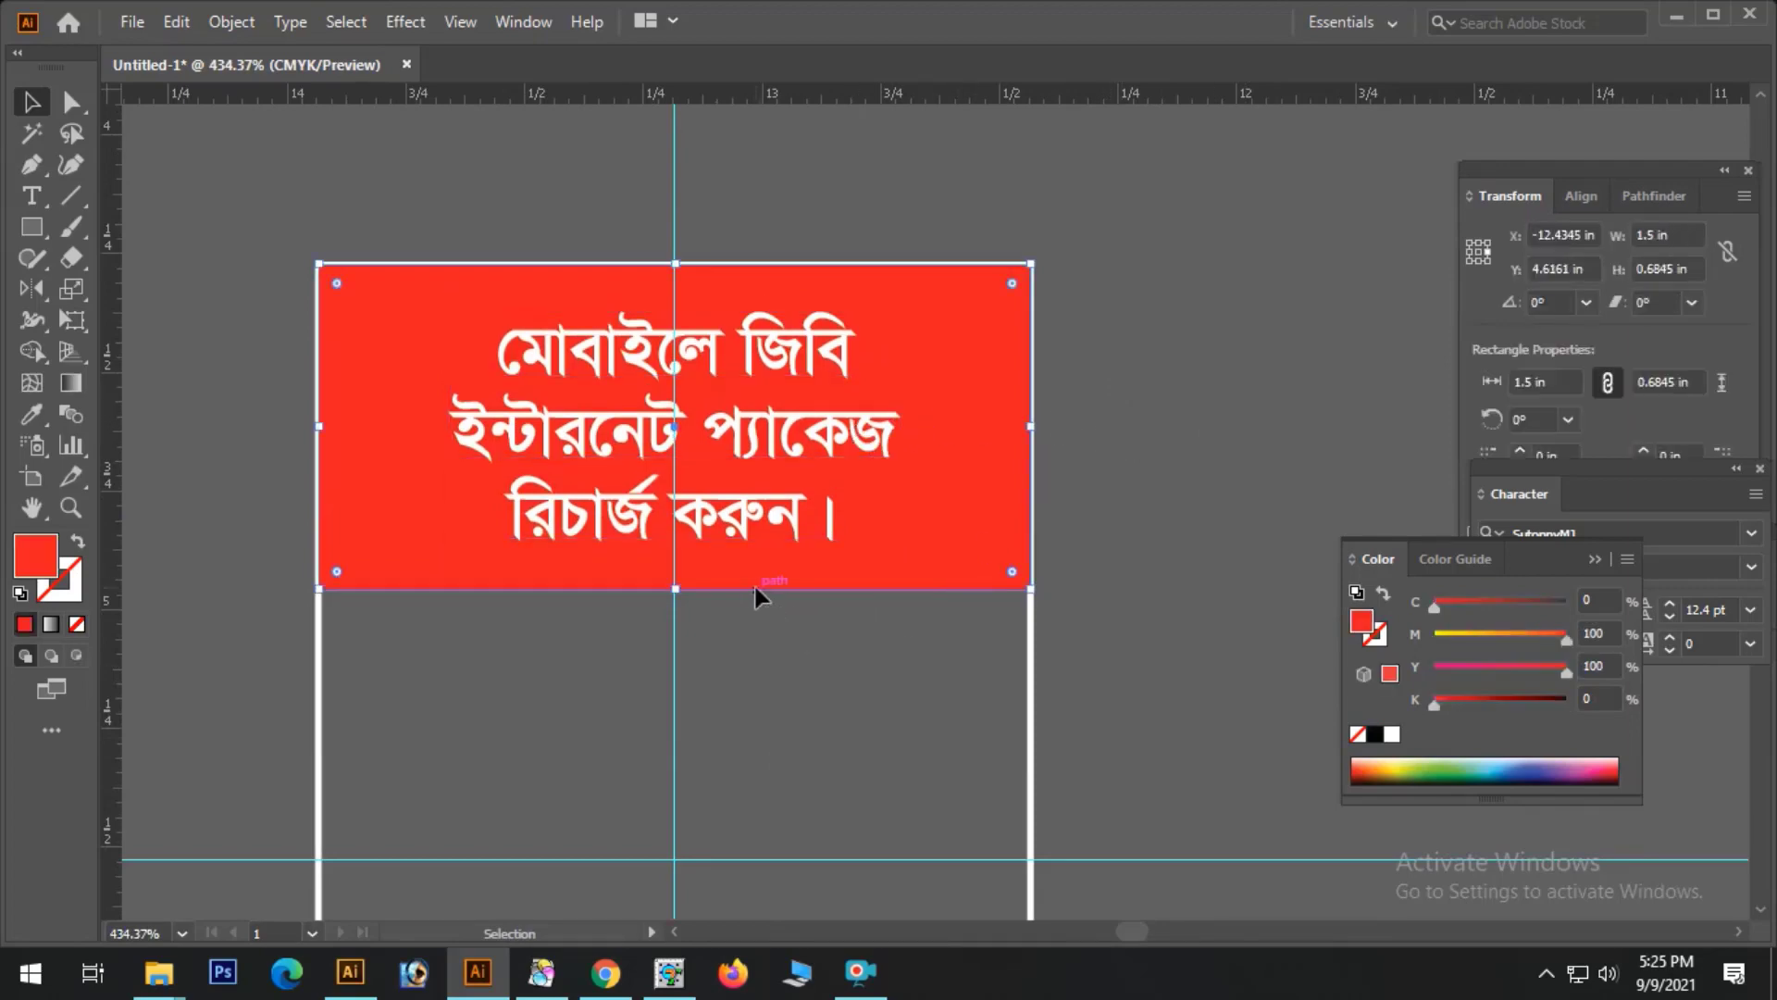
left_click_drag(684, 593, 703, 575)
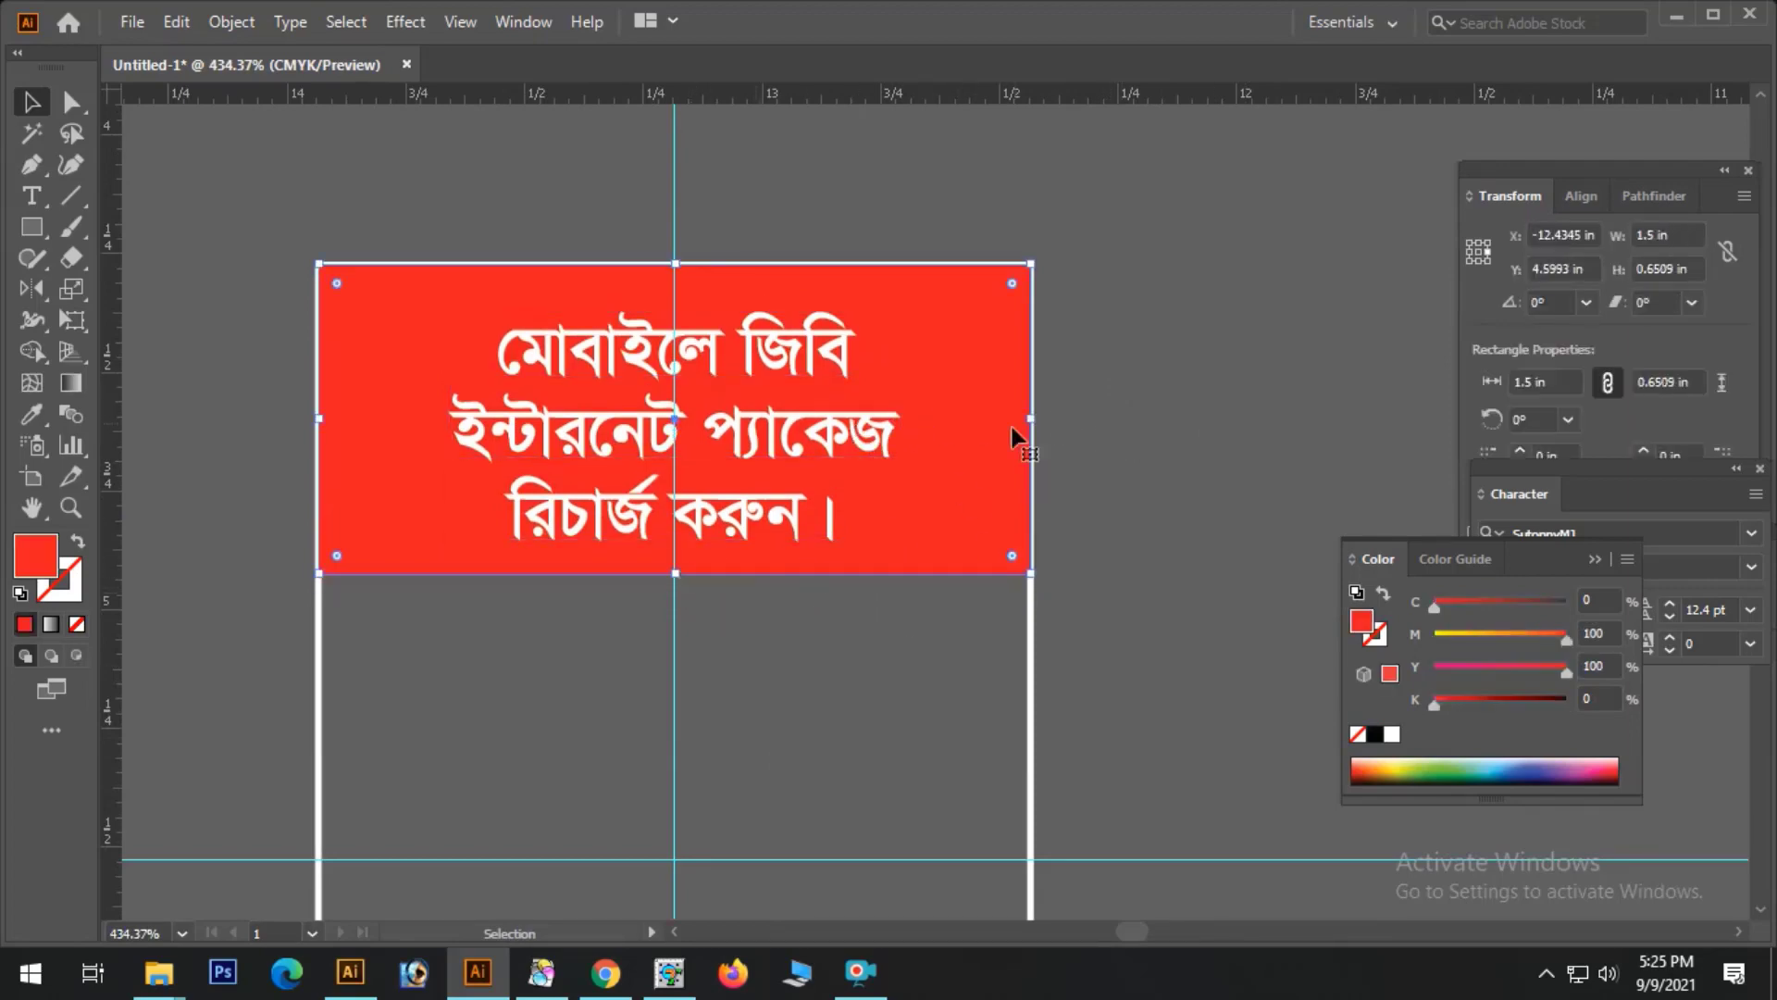
left_click(1093, 513)
key("ctrl+minus")
key("ctrl+minus")
left_click_drag(999, 681, 999, 478)
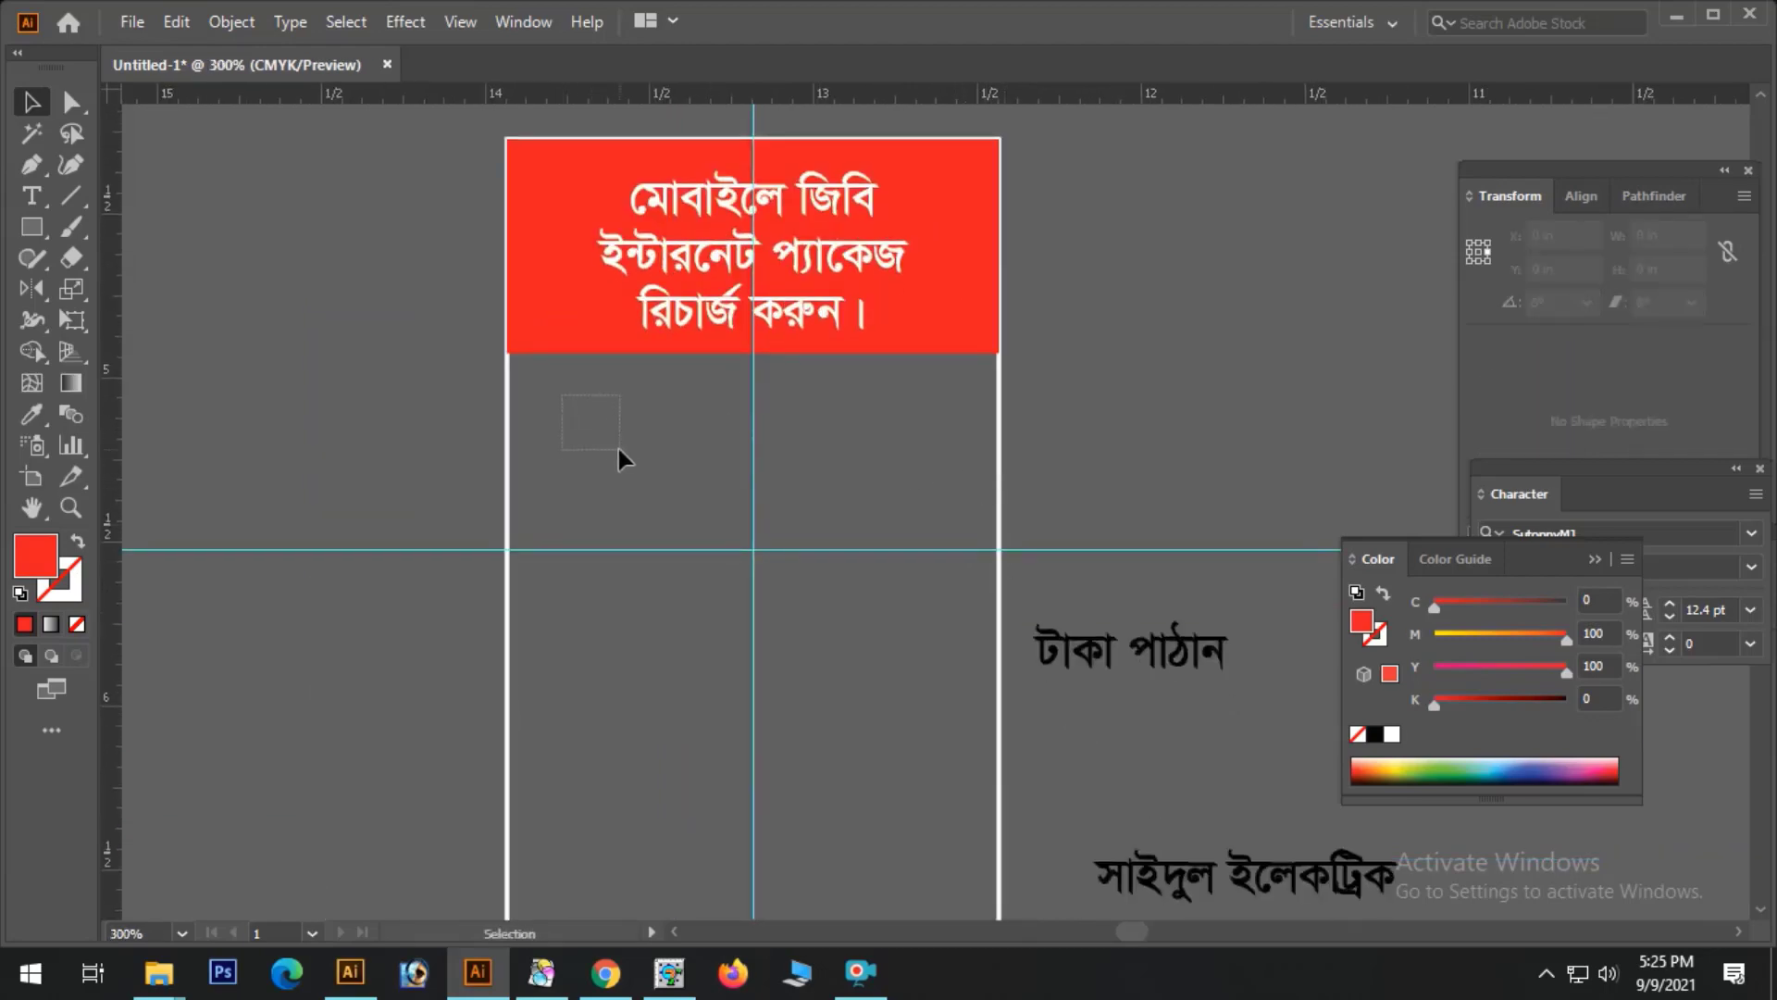
left_click_drag(671, 494, 671, 494)
- Open the file Logo.ai from the Desktop folder
left_click(128, 26)
left_click(157, 109)
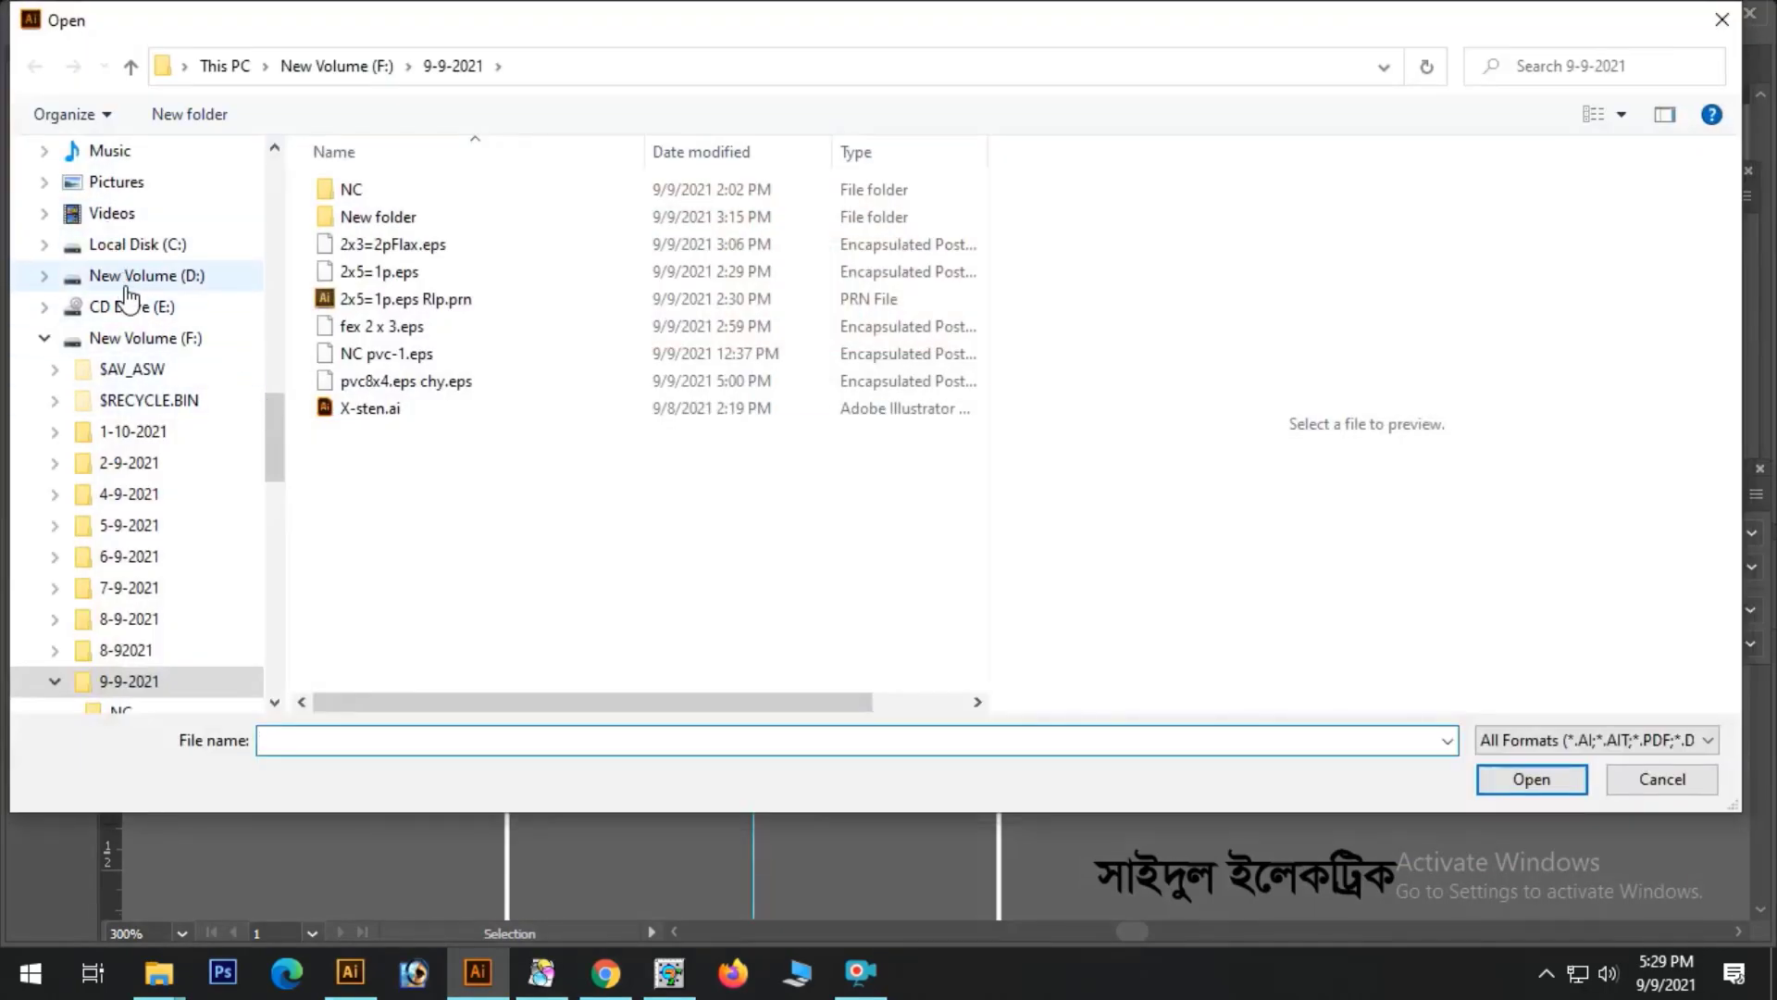
scroll(129, 298, "up", 10)
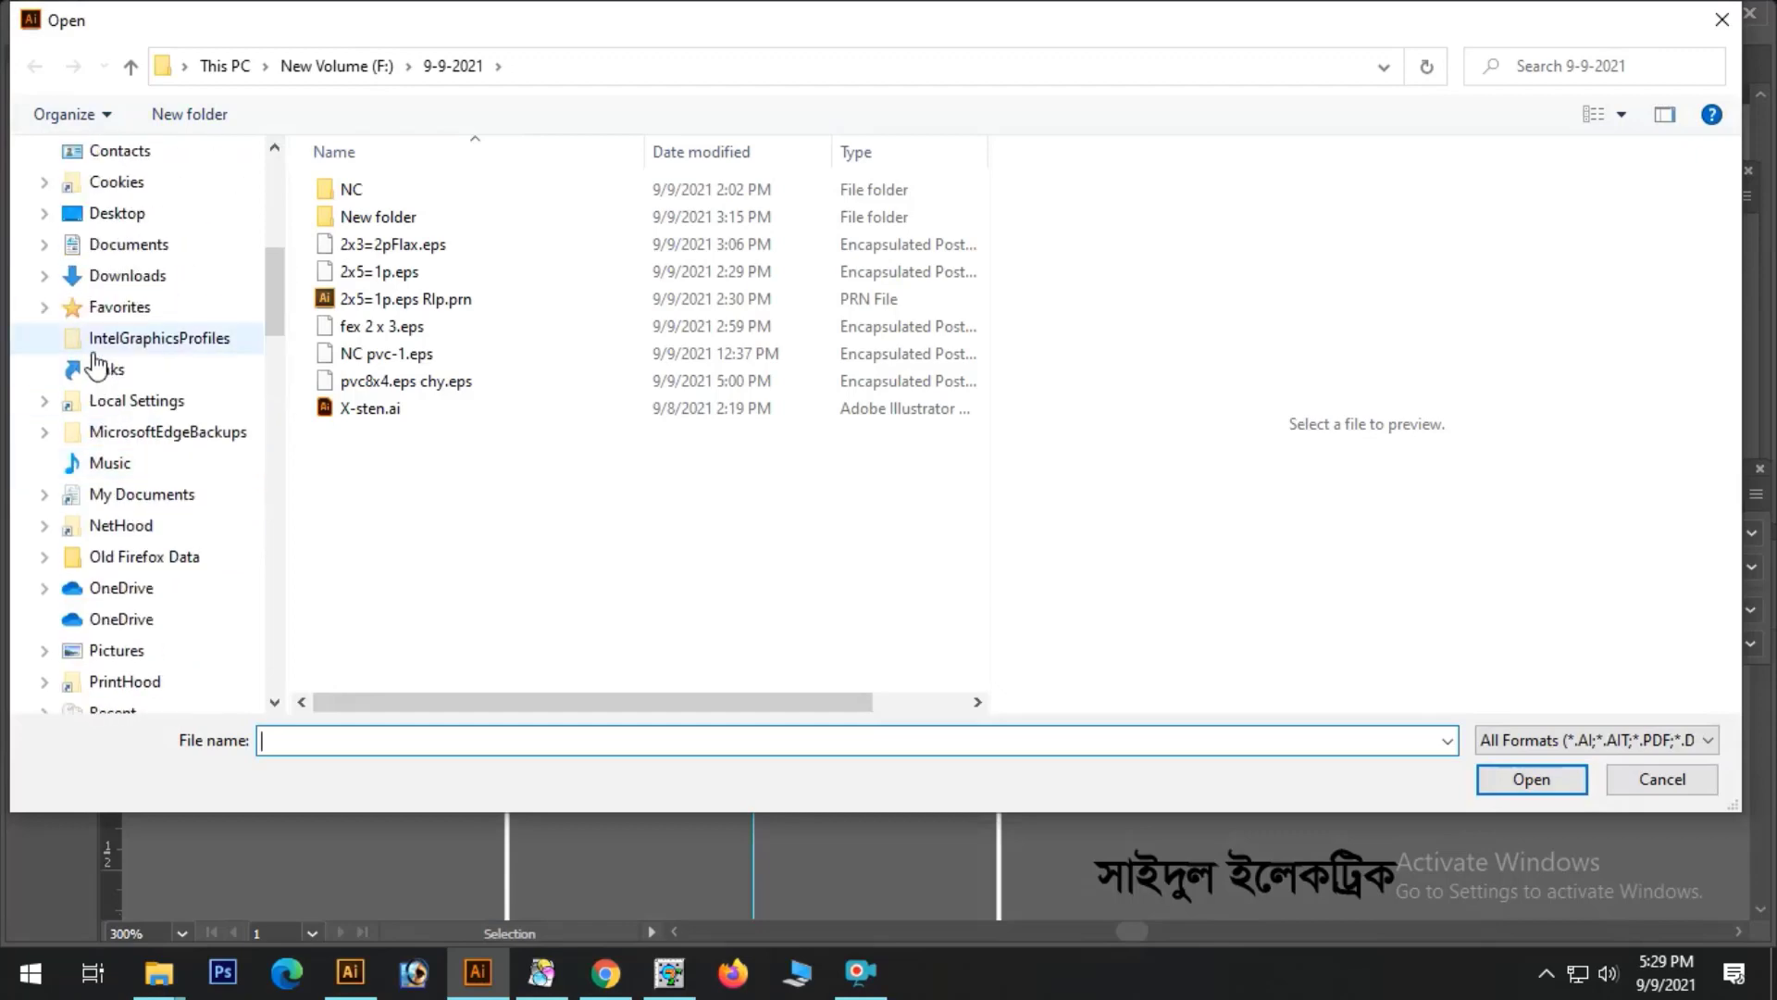
scroll(95, 365, "up", 3)
left_click(130, 369)
scroll(569, 430, "down", 3)
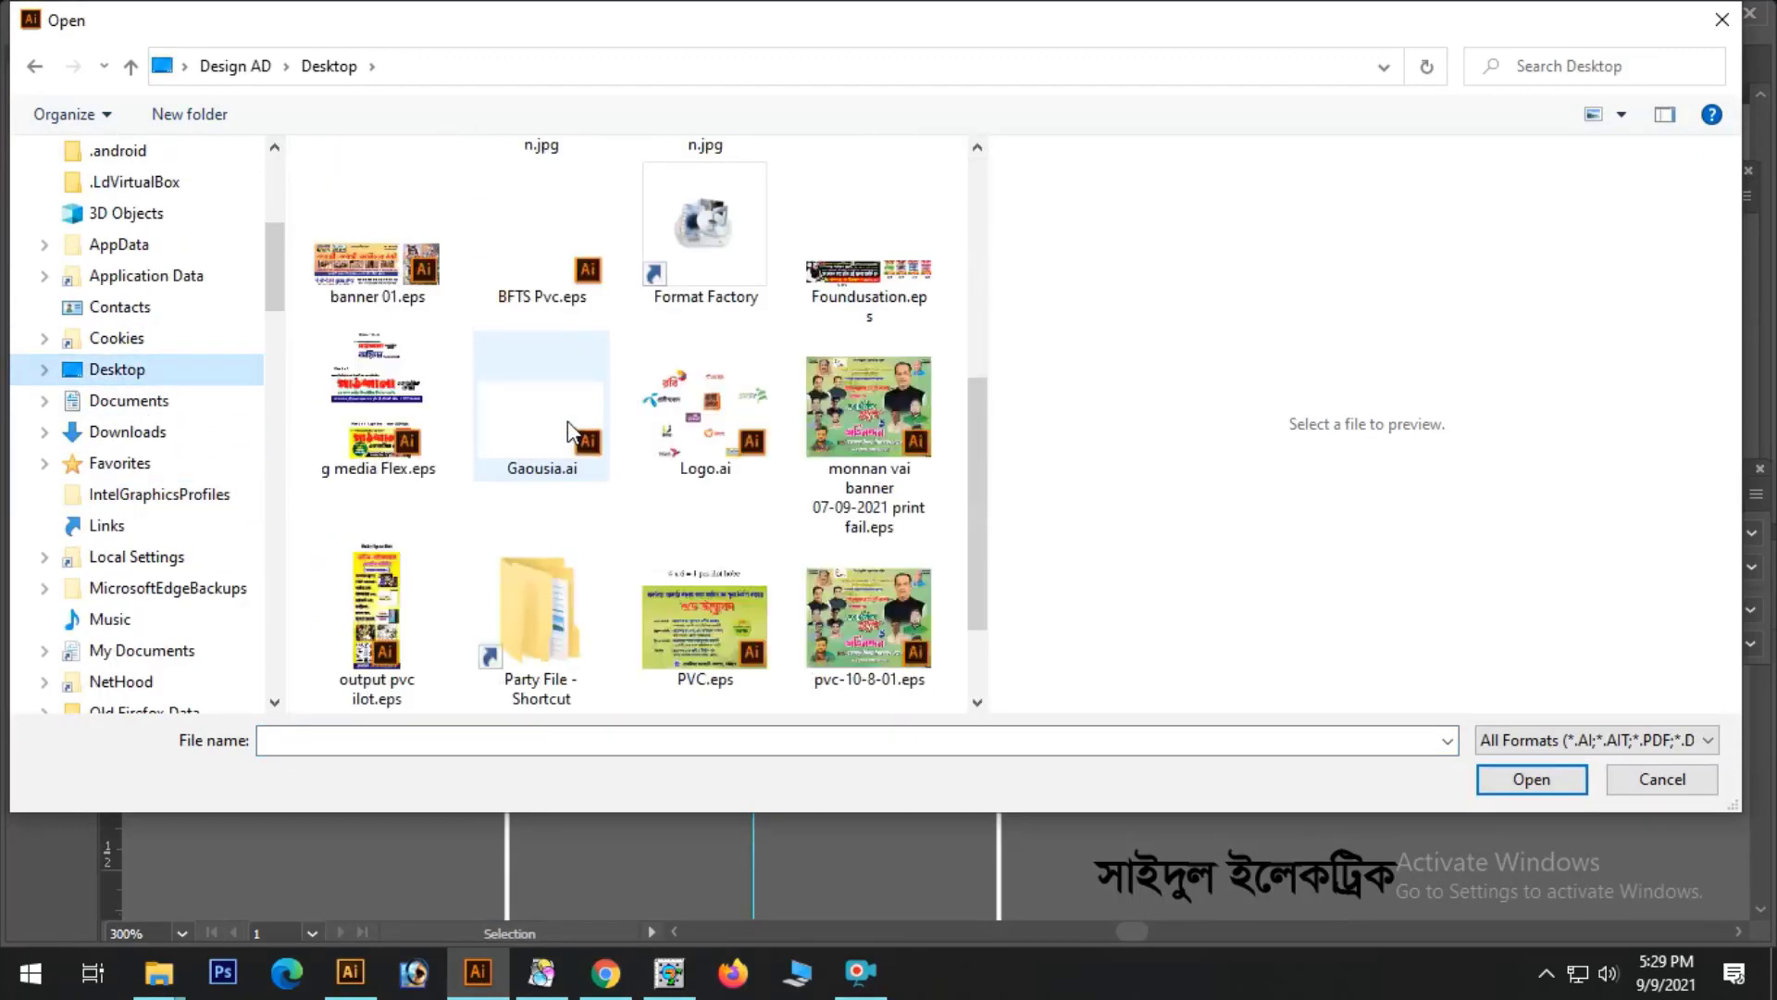
left_click(598, 459)
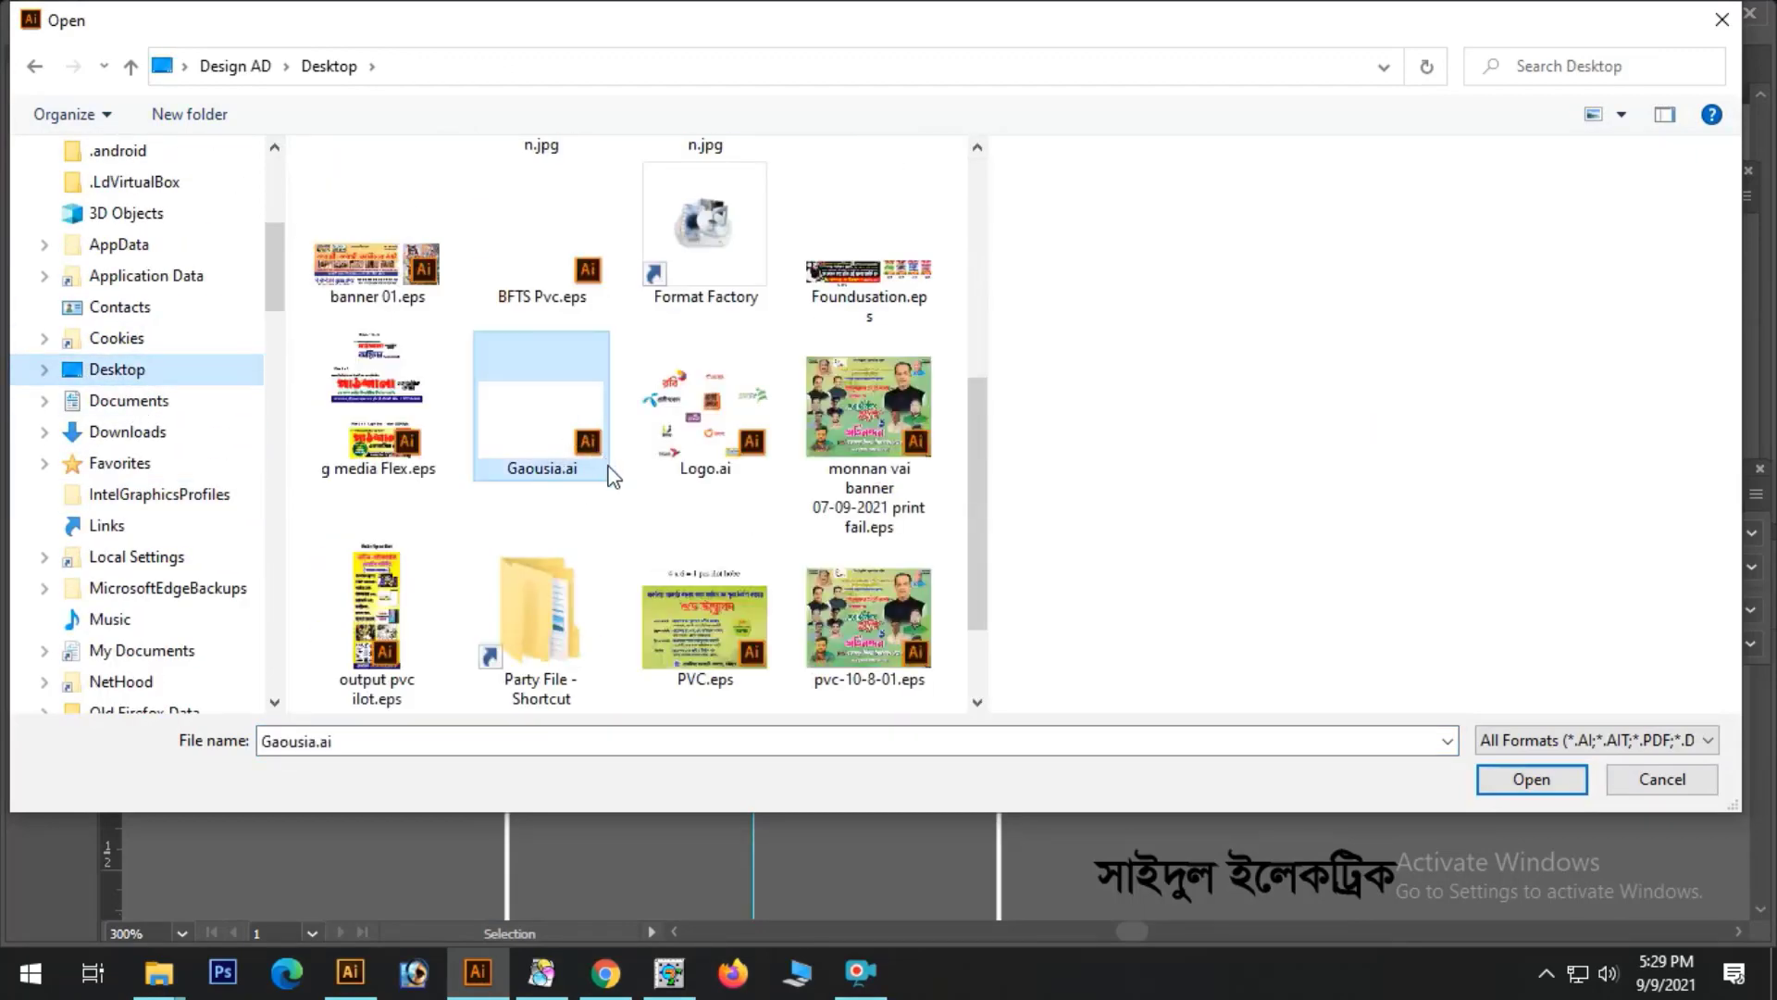
left_click(715, 423)
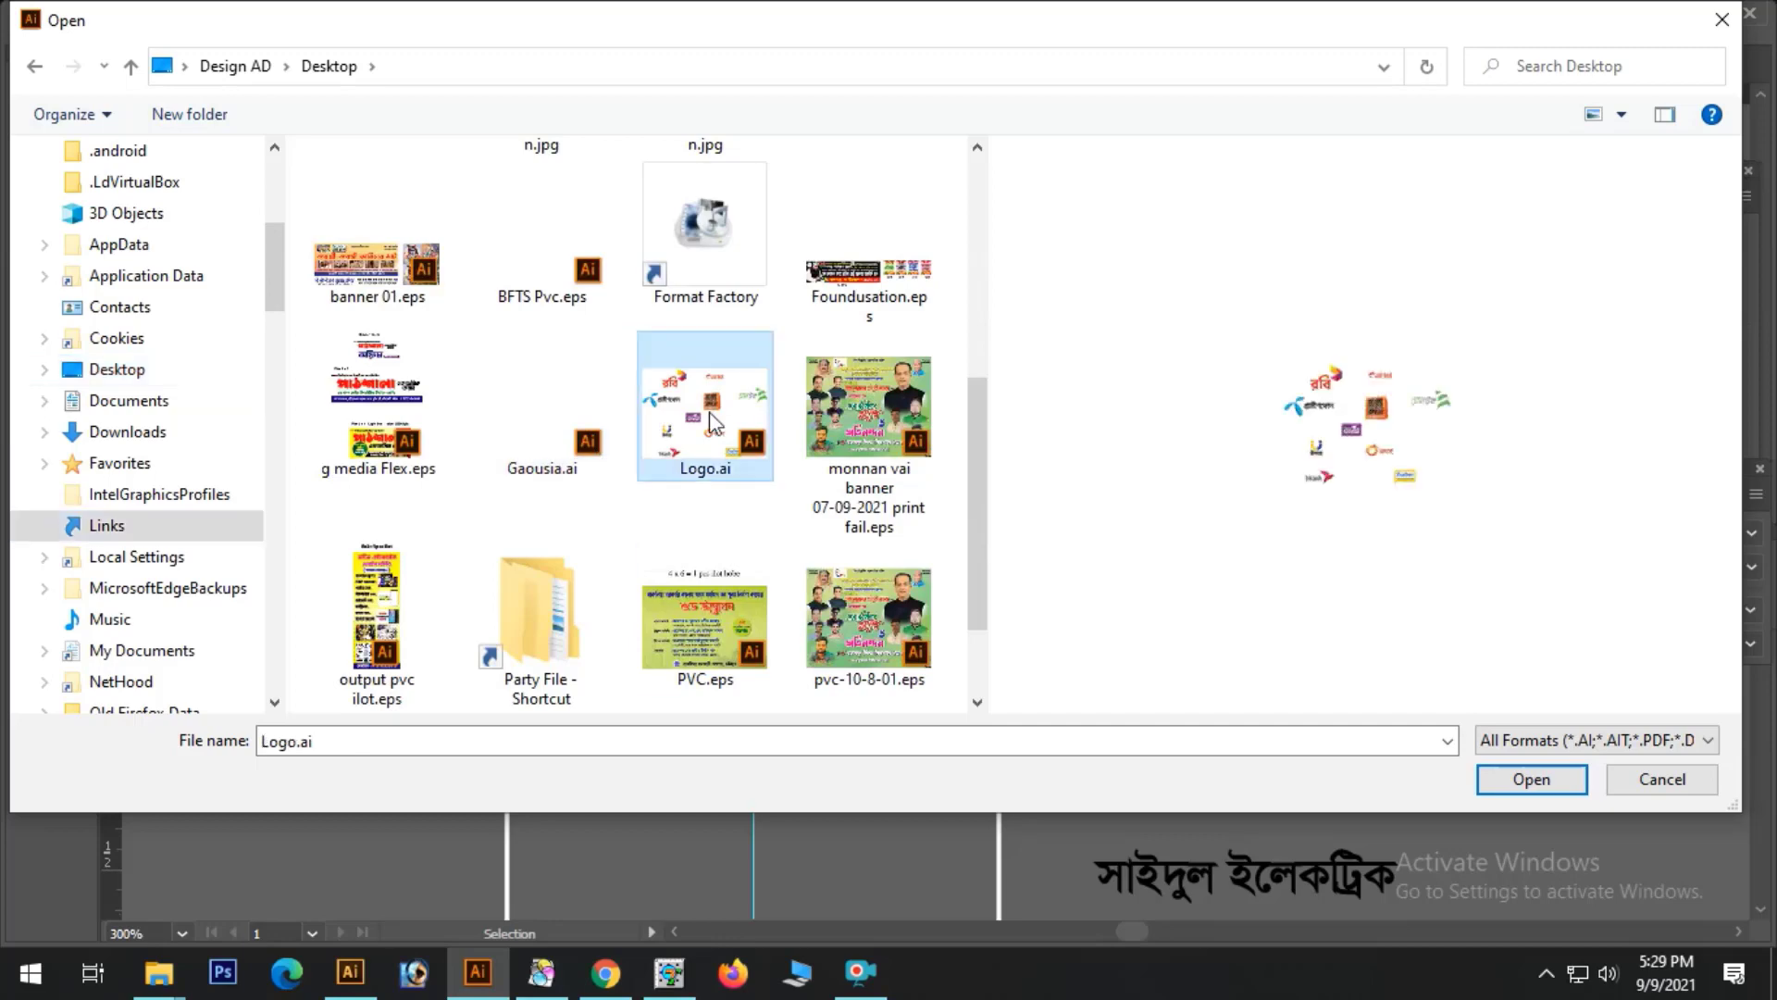
double_click(716, 423)
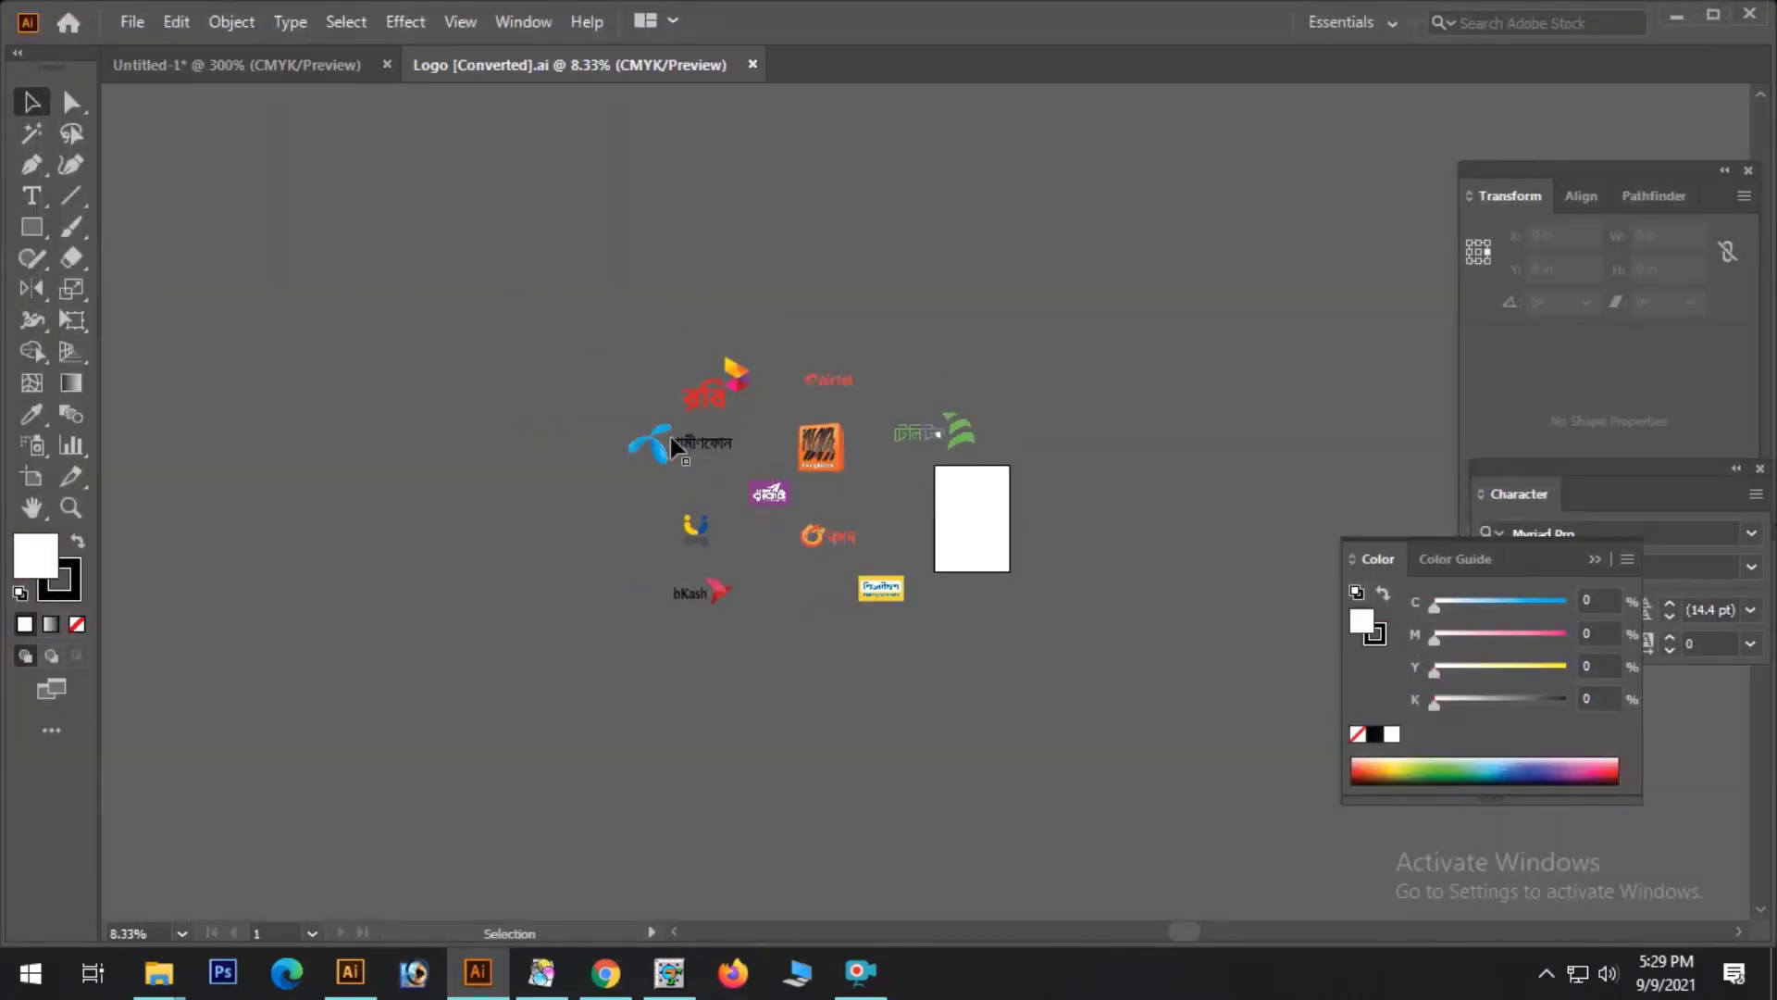
- Select all the logos in Logo.ai and bring them into the Untitled-1 layout document
left_click_drag(529, 276, 1115, 692)
left_click_drag(699, 393, 1196, 334)
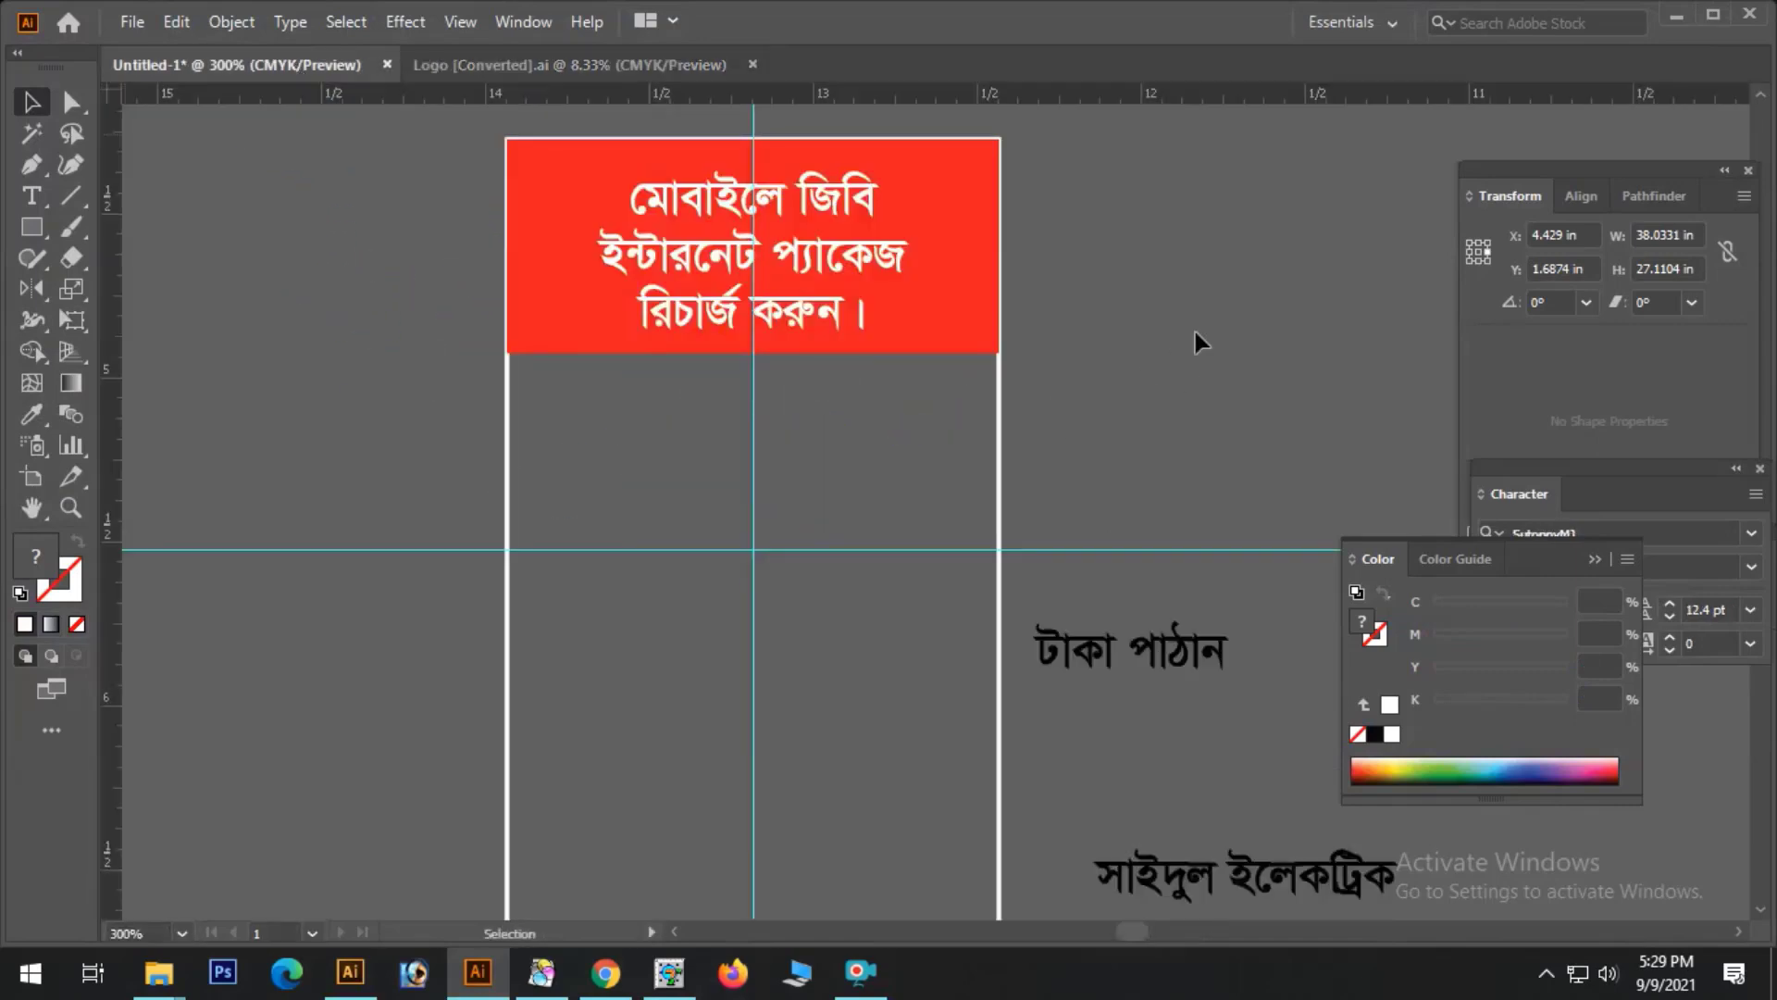
left_click(905, 486, "ctrl+alt")
left_click(905, 486, "ctrl+alt")
left_click(906, 486, "ctrl+alt")
left_click(905, 487, "ctrl+alt")
left_click(905, 487, "ctrl+alt")
left_click(905, 487, "ctrl+alt")
left_click(1108, 594, "ctrl+alt")
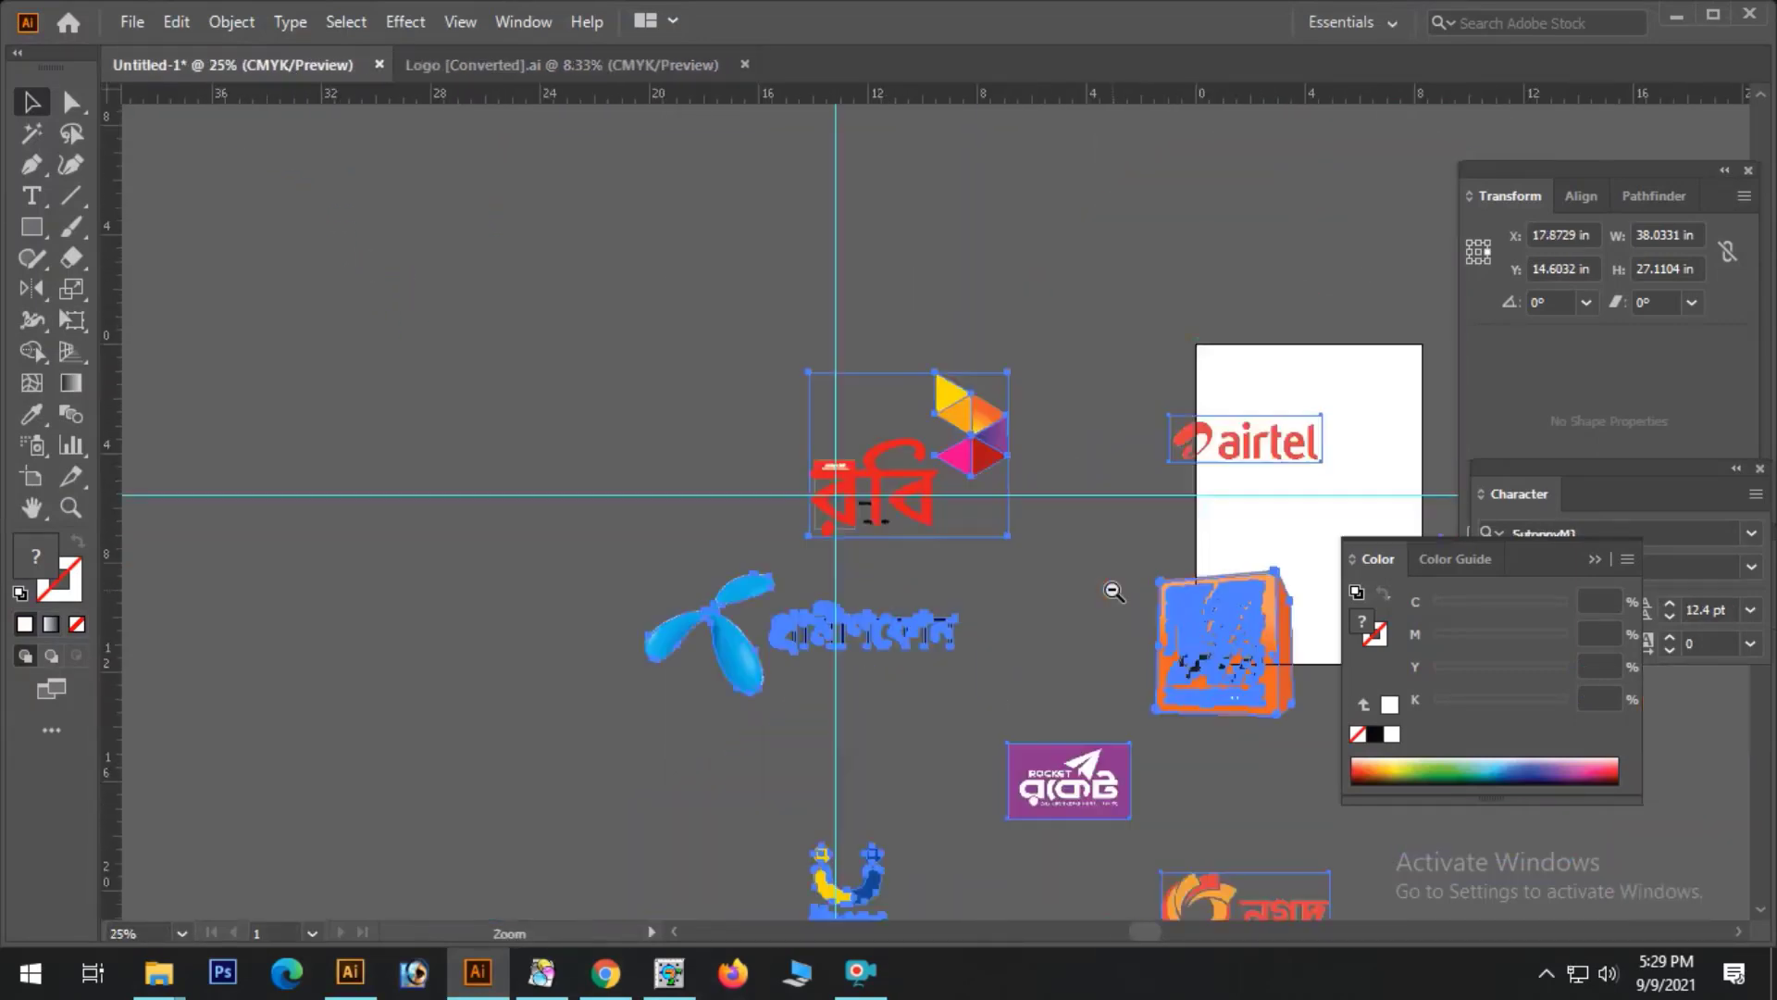
left_click(1111, 587, "ctrl+alt")
- Scale all the imported logos down proportionally and place them beside the framed layout
left_click_drag(1048, 413, 918, 228)
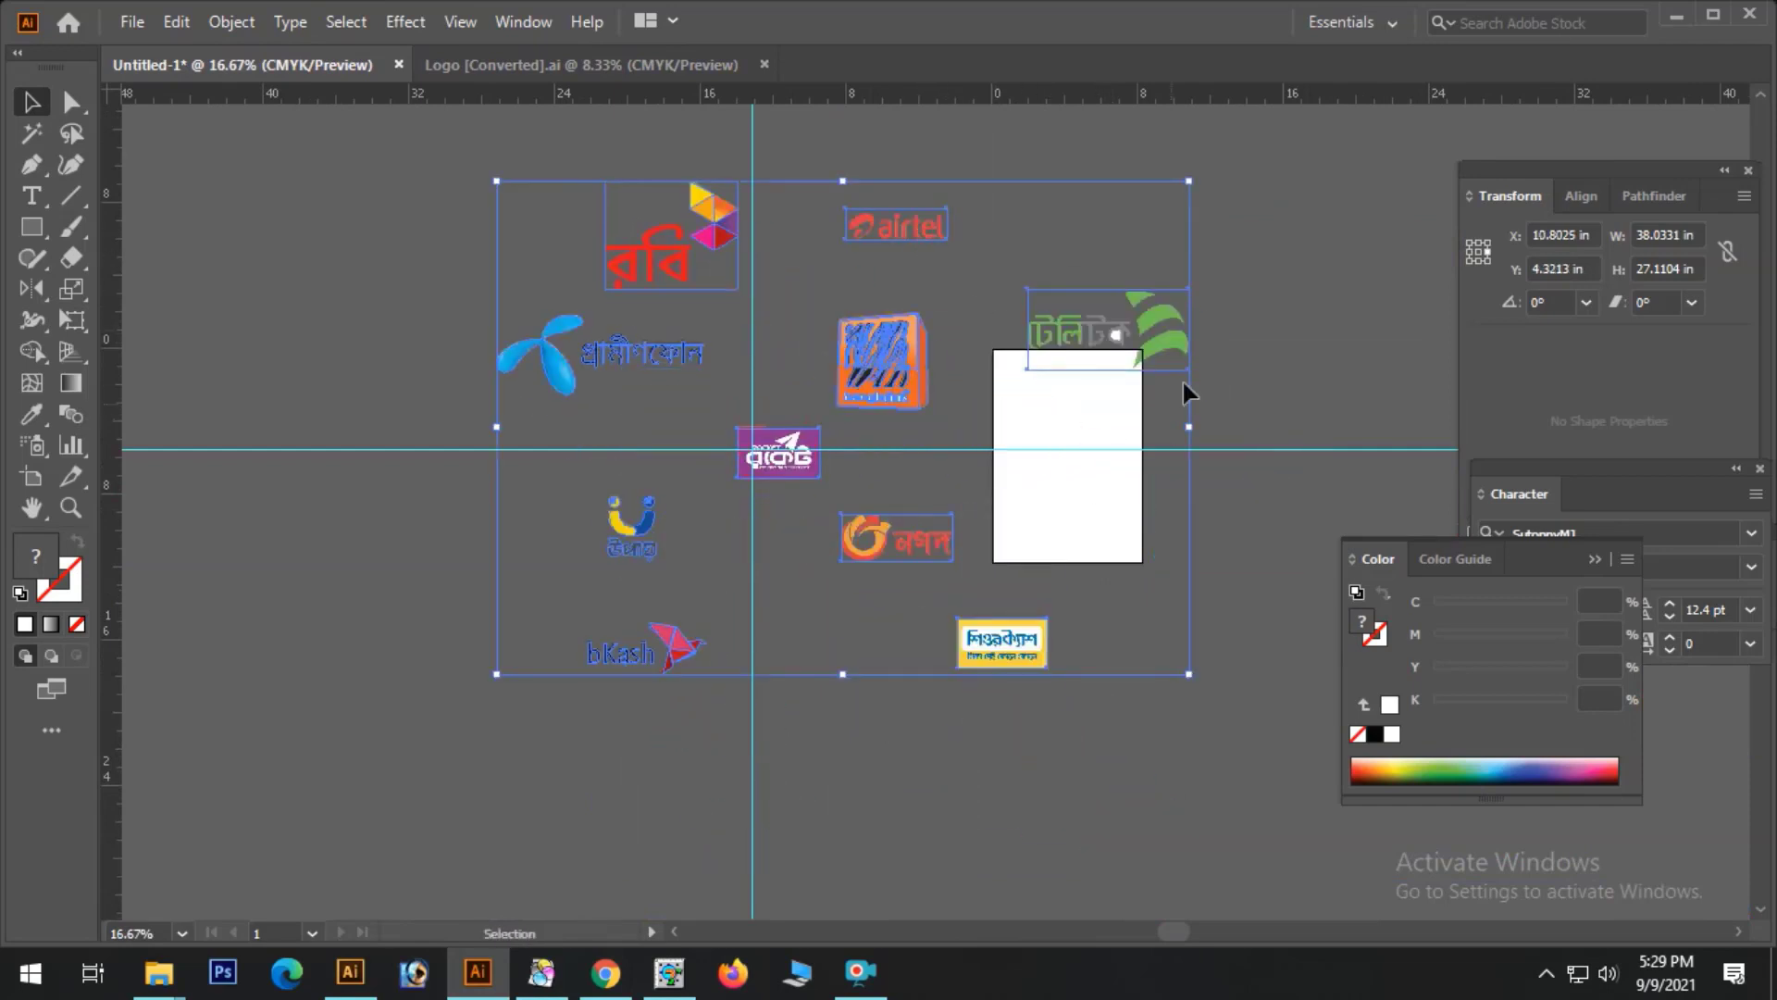
left_click_drag(1189, 182, 958, 344)
left_click(698, 425)
left_click_drag(665, 385, 940, 460)
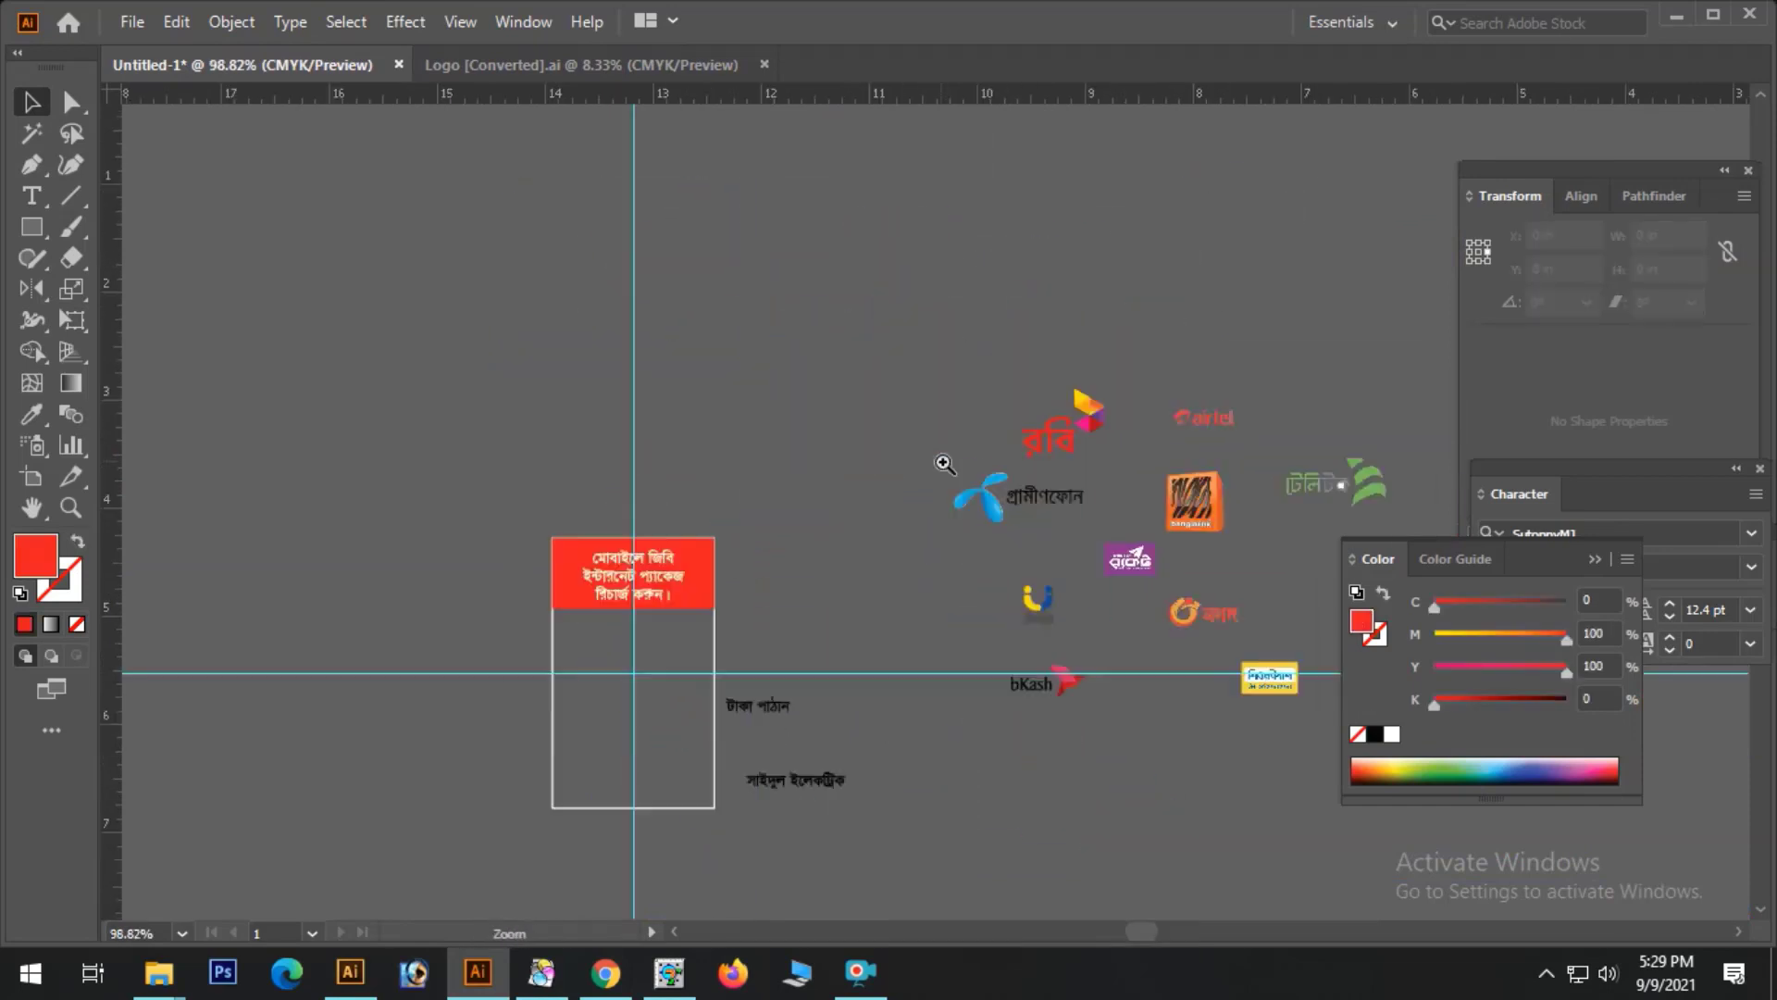
left_click(1041, 440)
left_click(1175, 530, "ctrl+alt")
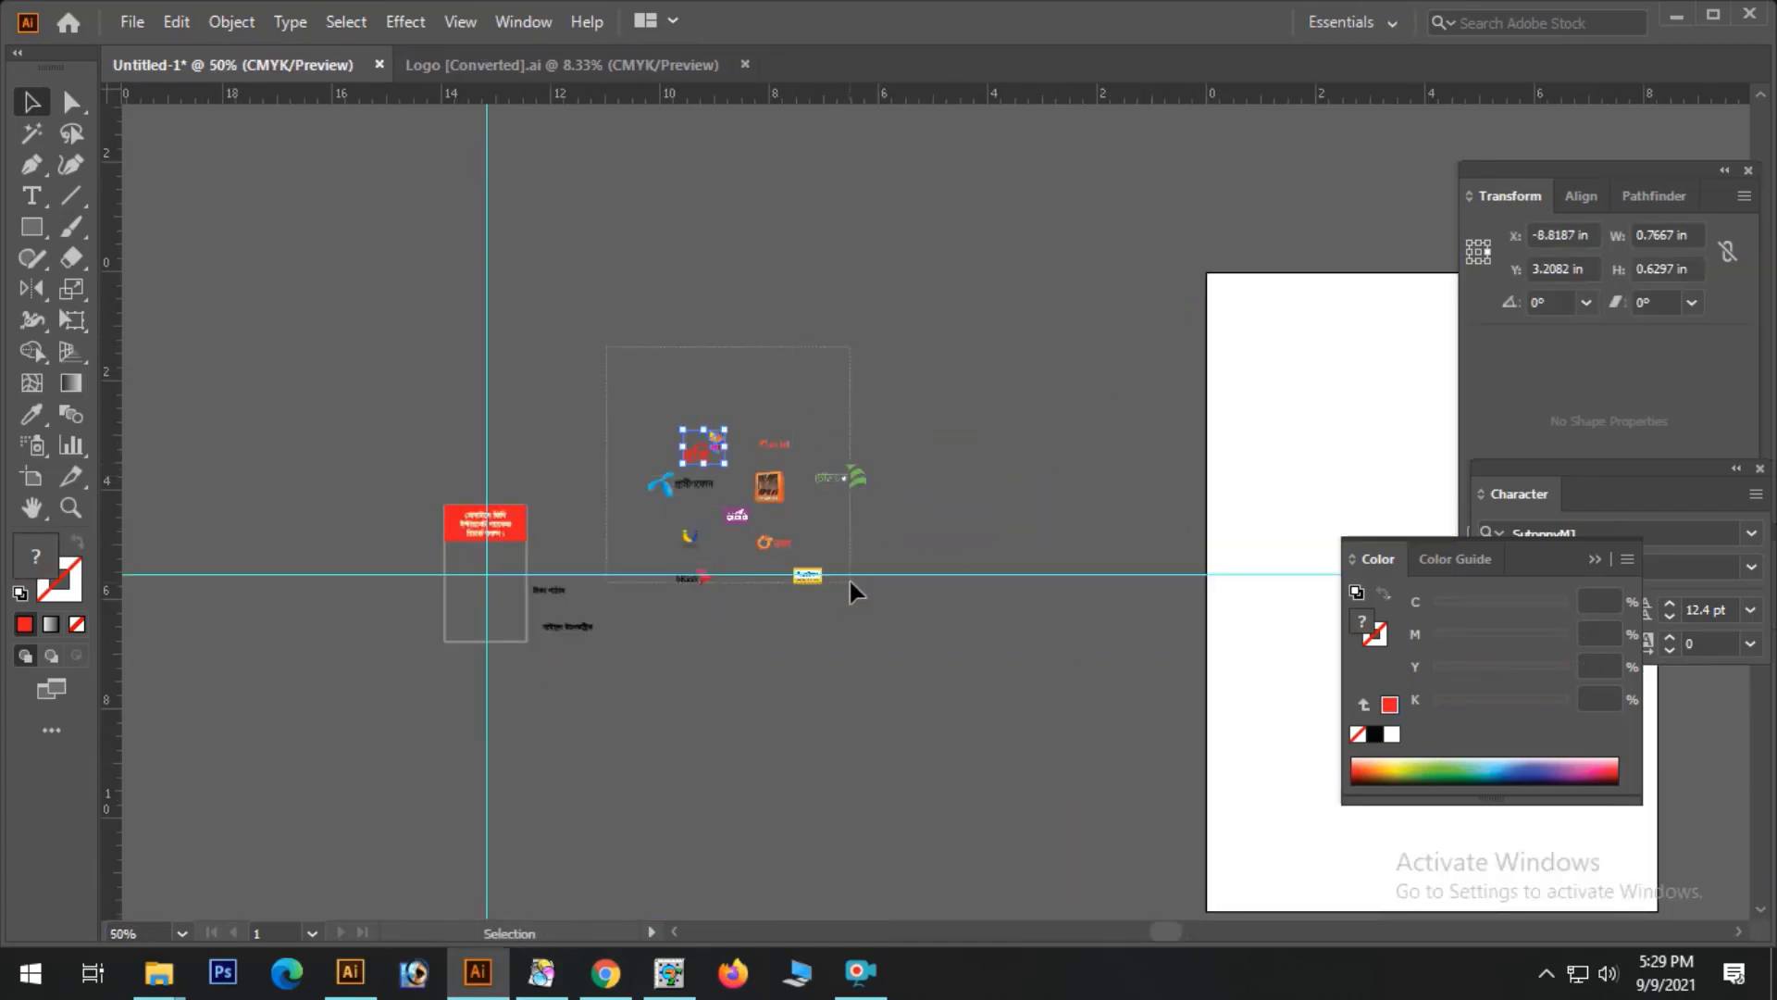
left_click_drag(850, 582, 850, 581)
left_click_drag(872, 429, 623, 522)
left_click(802, 453)
- Undo the last change and lock the guides so that they cannot be selected with the artwork
key("ctrl+space")
left_click_drag(356, 490, 1253, 754)
key("ctrl+z")
key("space")
left_click_drag(736, 512, 808, 599)
left_click_drag(668, 425, 741, 614)
right_click(705, 507)
key("Escape")
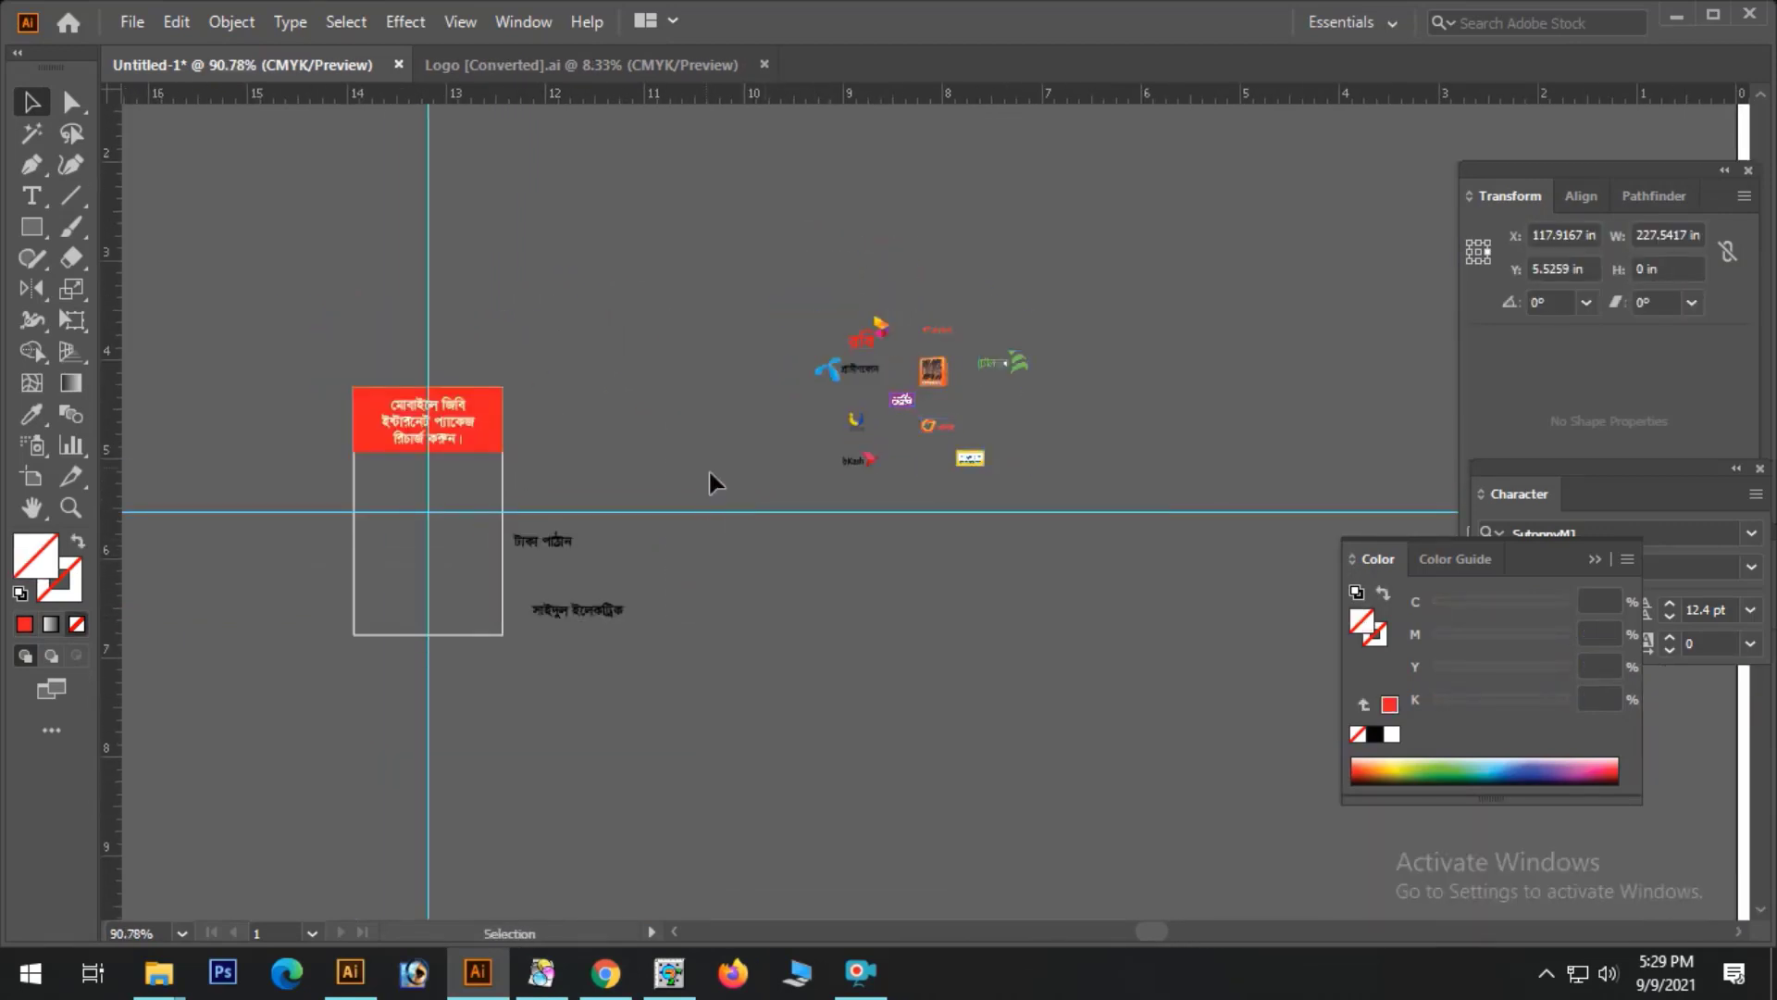
right_click(705, 521)
left_click(789, 733)
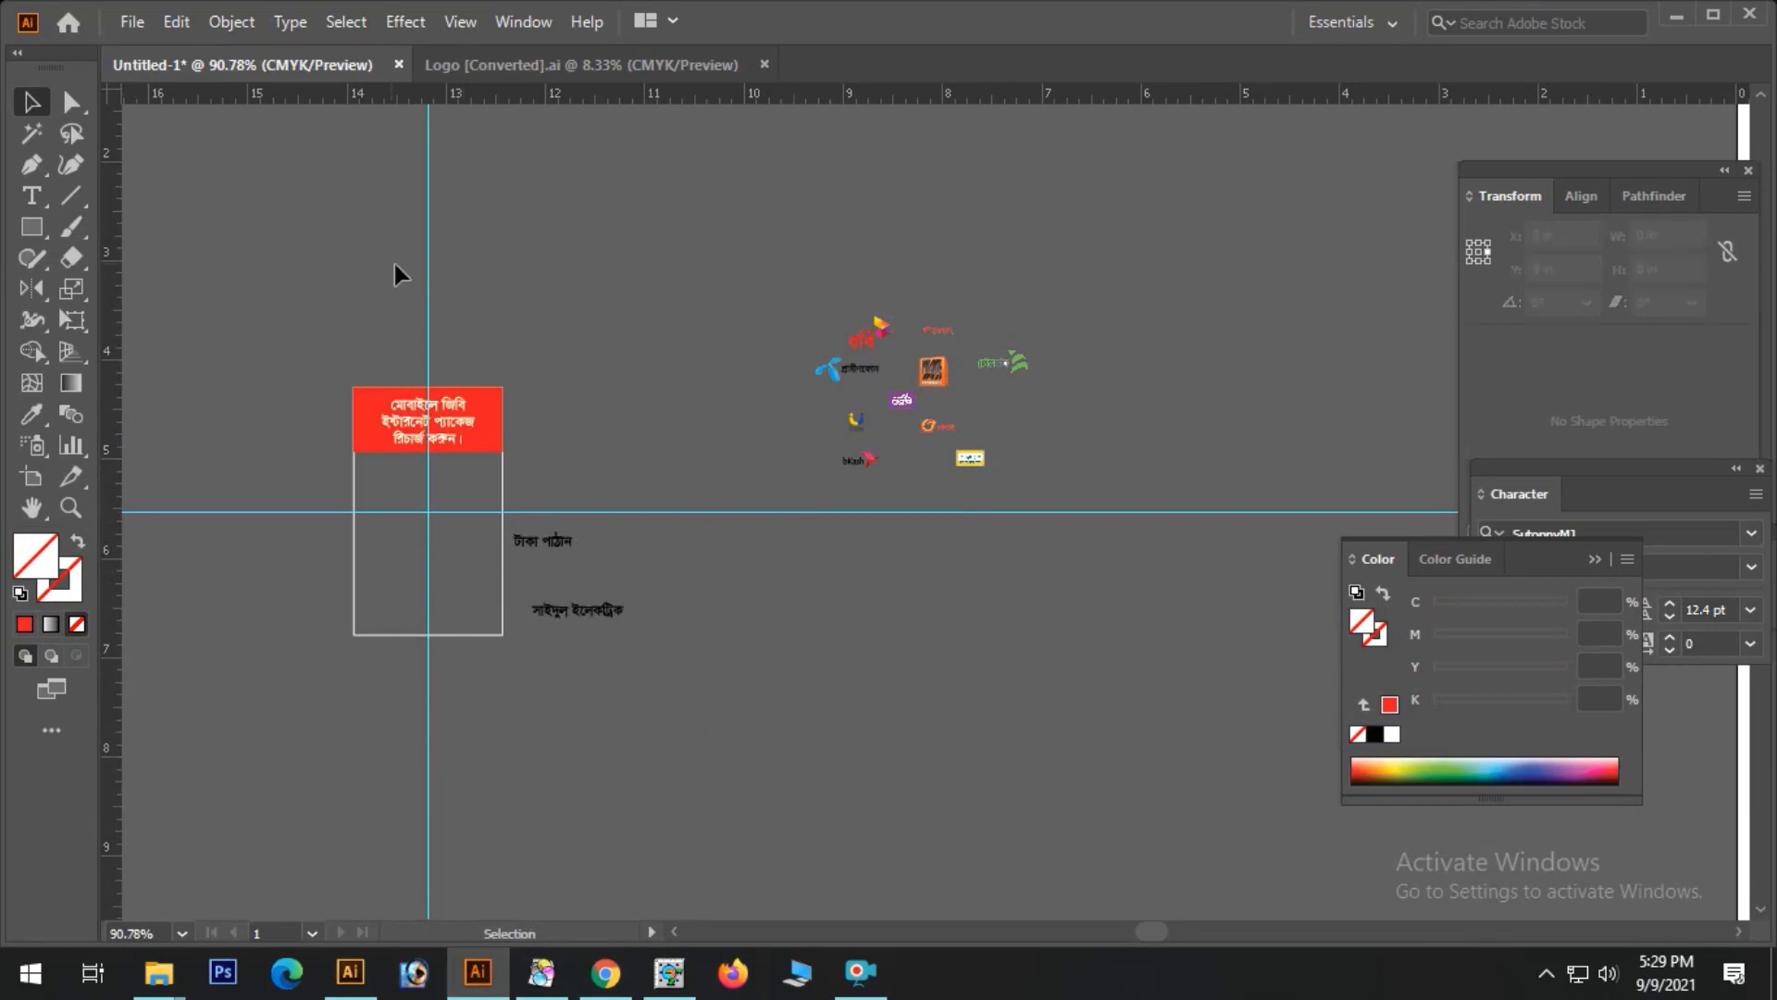
right_click(433, 316)
key("Escape")
- Move the whole set of logos closer to the framed layout
left_click_drag(1219, 566, 1219, 565)
left_click_drag(964, 453, 711, 472)
left_click(1022, 283)
key("ctrl+space")
mouse_move(320, 368)
left_mouse_down()
mouse_move(714, 527)
mouse_move(1272, 635)
left_mouse_up()
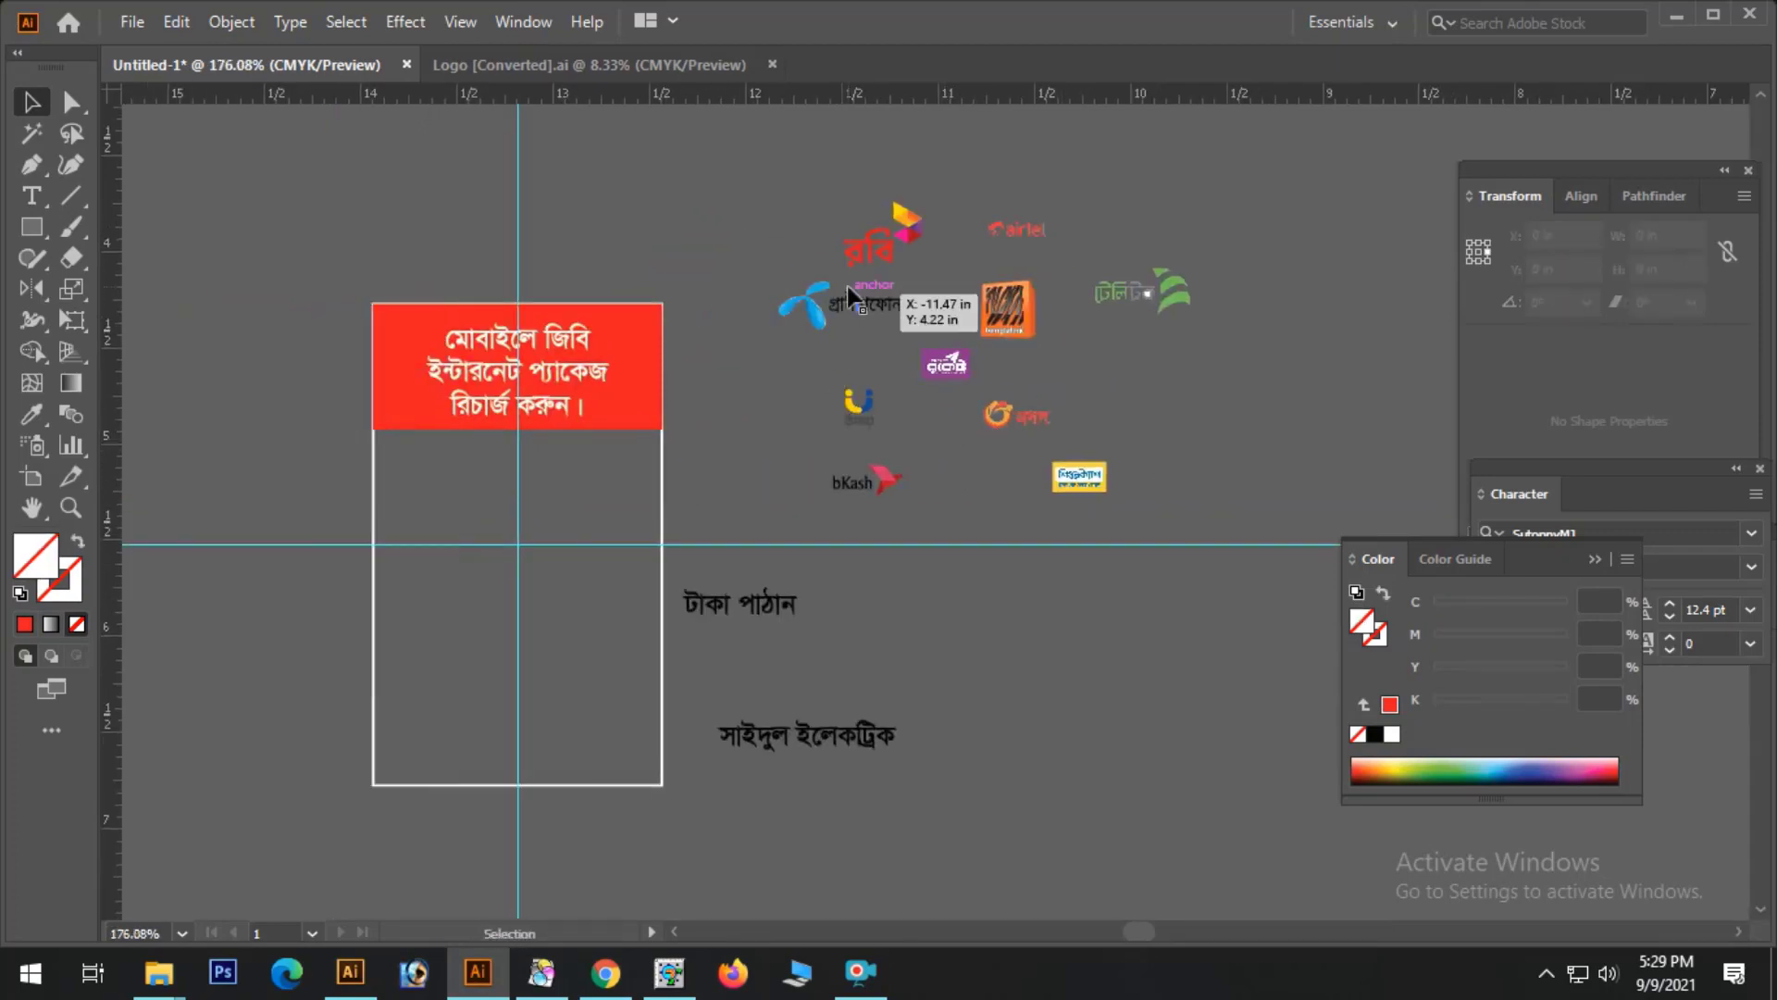
- Place the Robi and Banglalink logos below the red header, with Grameenphone, Airtel and Teletalk in a second row beneath them
left_click_drag(883, 239, 432, 467)
left_click_drag(1015, 317, 602, 476)
left_click_drag(868, 311, 444, 527)
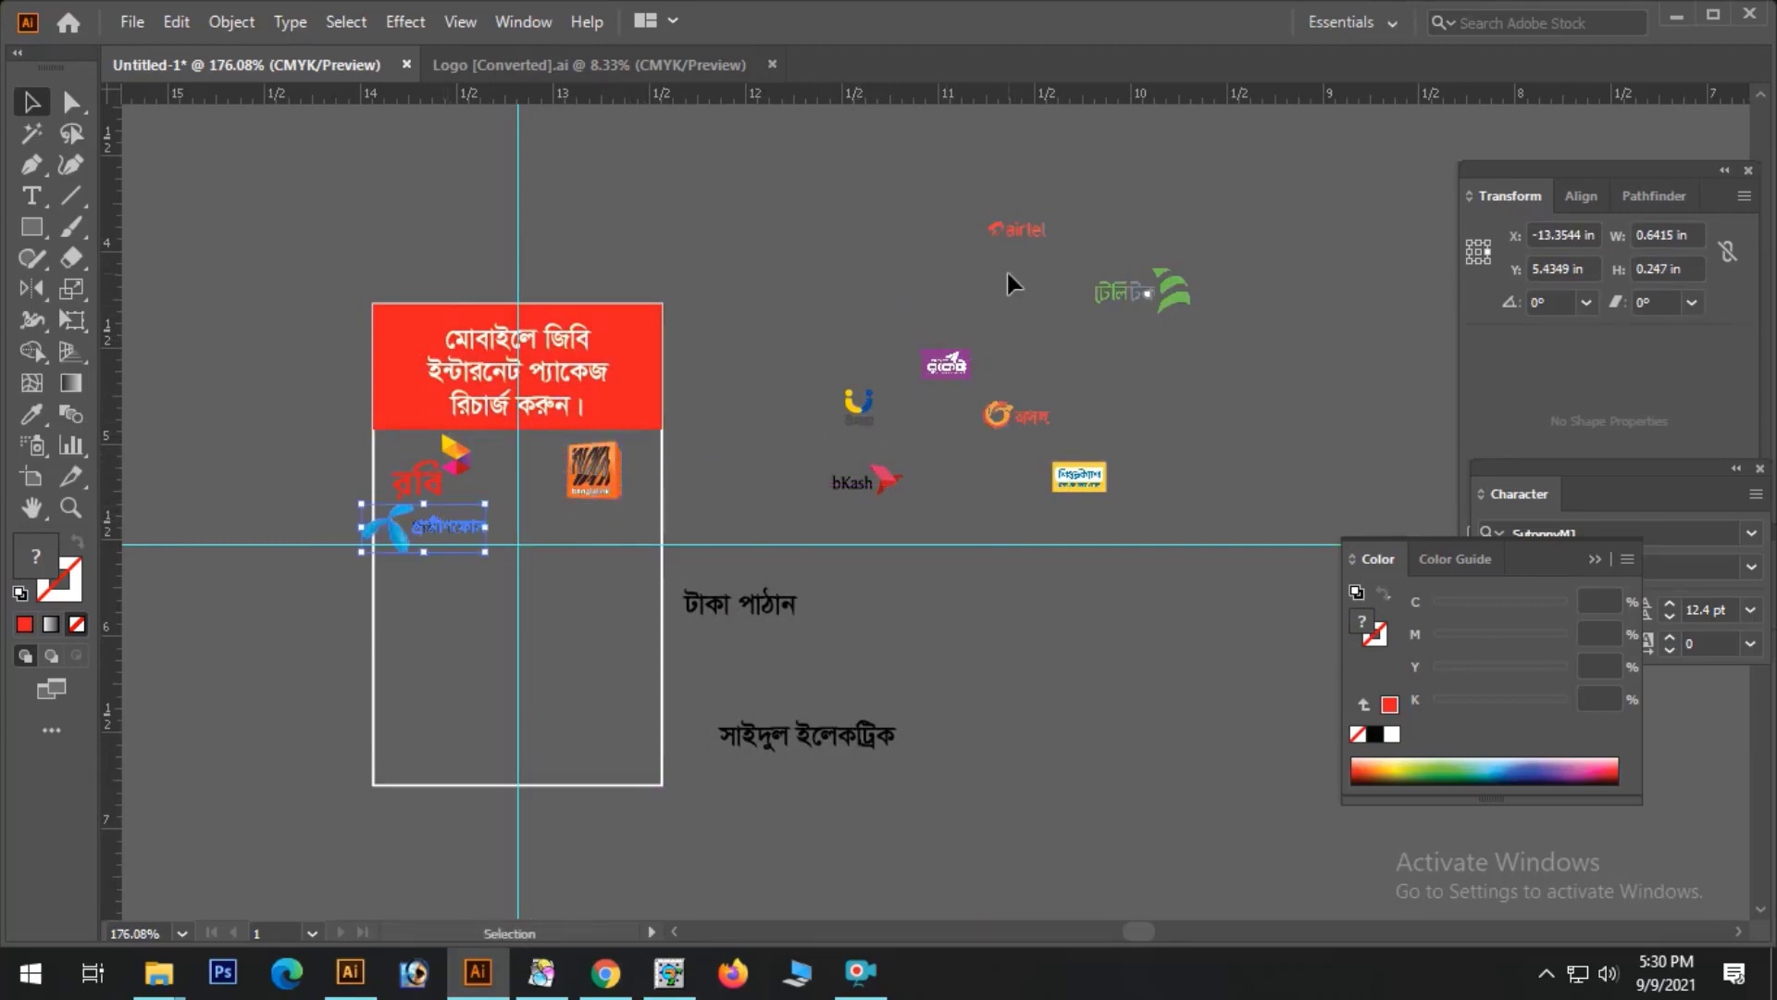
left_click_drag(1022, 242, 531, 530)
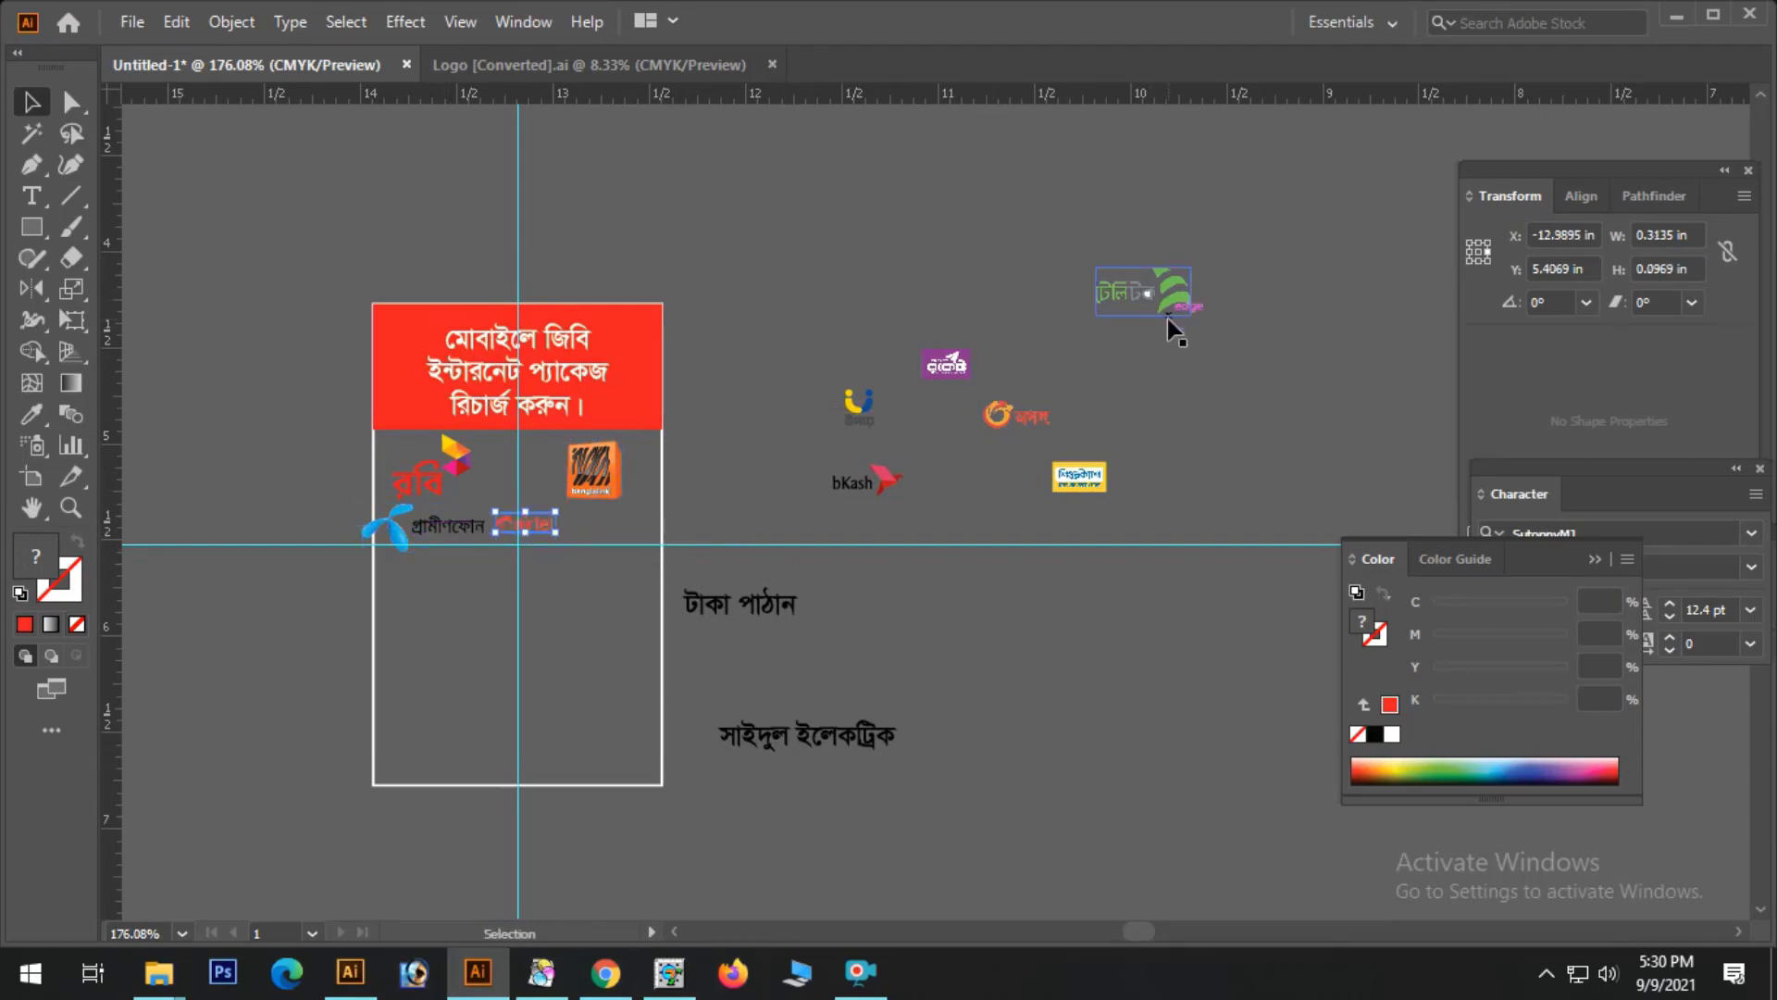
left_click_drag(1168, 319, 635, 531)
left_click(724, 391)
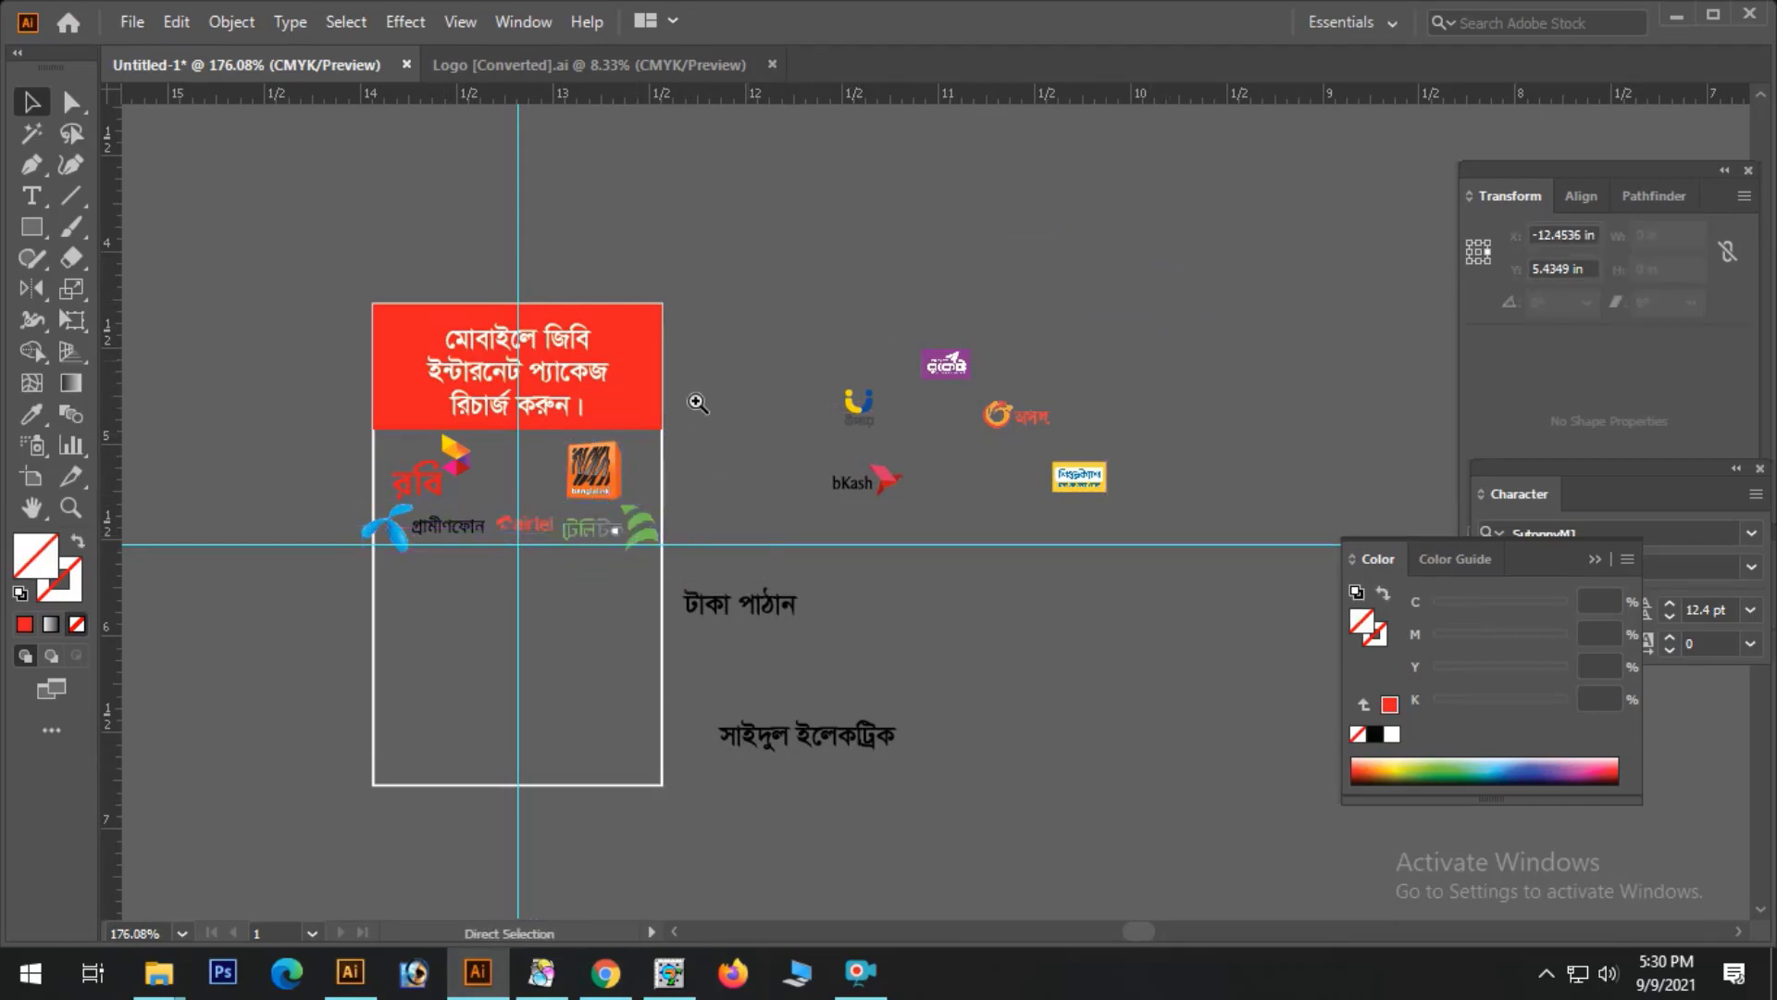
- Shrink the Grameenphone logo to about 0.48 in wide and position it inside the frame's left edge, below the Robi logo
left_click_drag(339, 445, 967, 573)
left_click_drag(756, 601, 901, 449)
left_click(901, 457, "ctrl+alt")
left_click(902, 459, "ctrl+alt")
left_click_drag(932, 512, 916, 420)
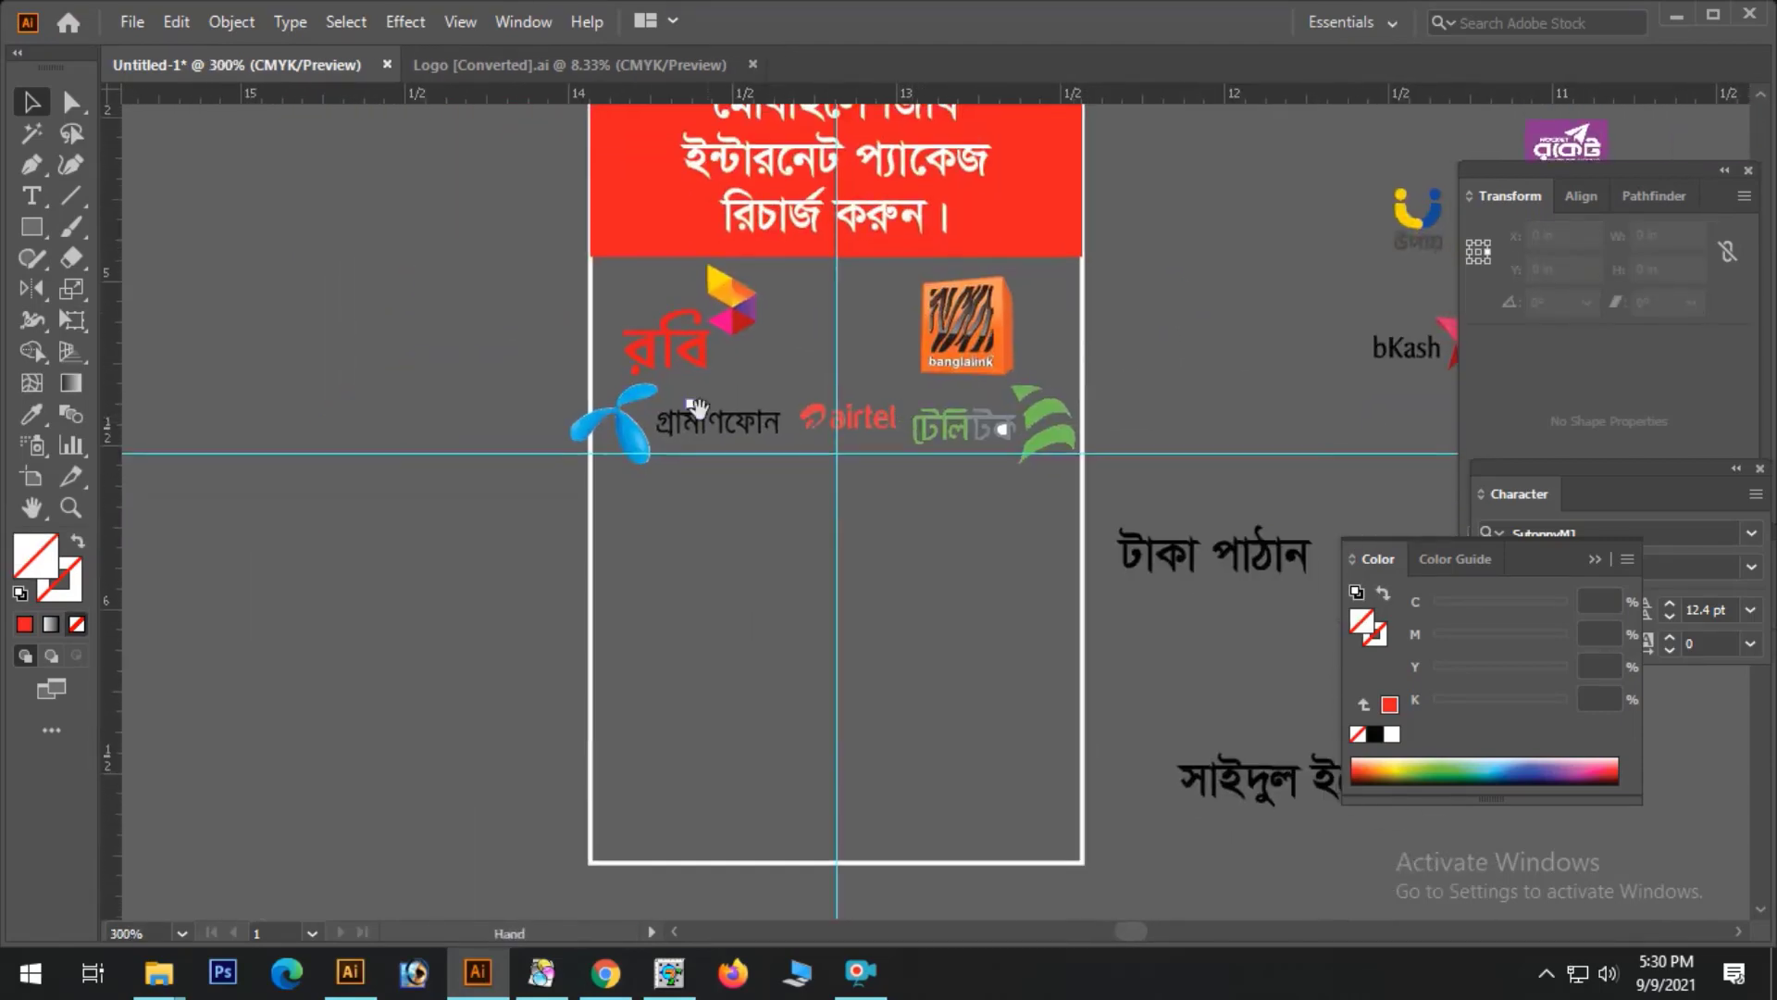
left_click_drag(724, 413, 781, 452)
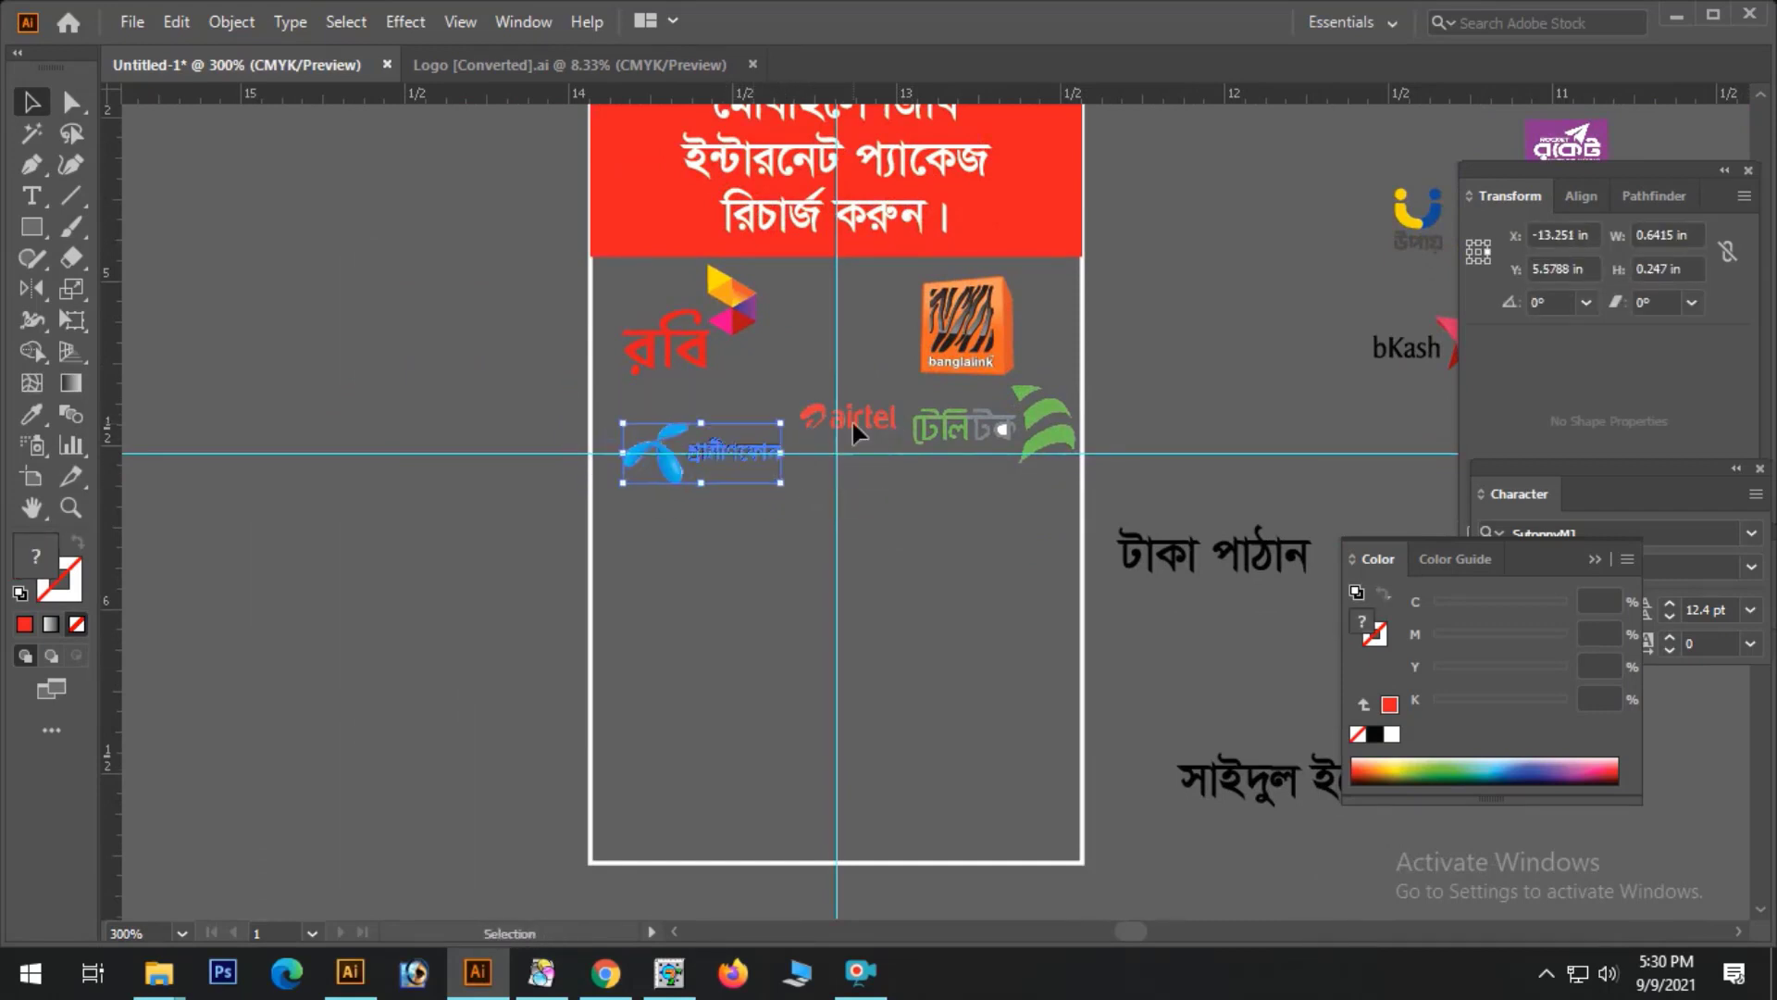
- Nudge the Airtel logo down until it is level with the Grameenphone logo
left_click(852, 422)
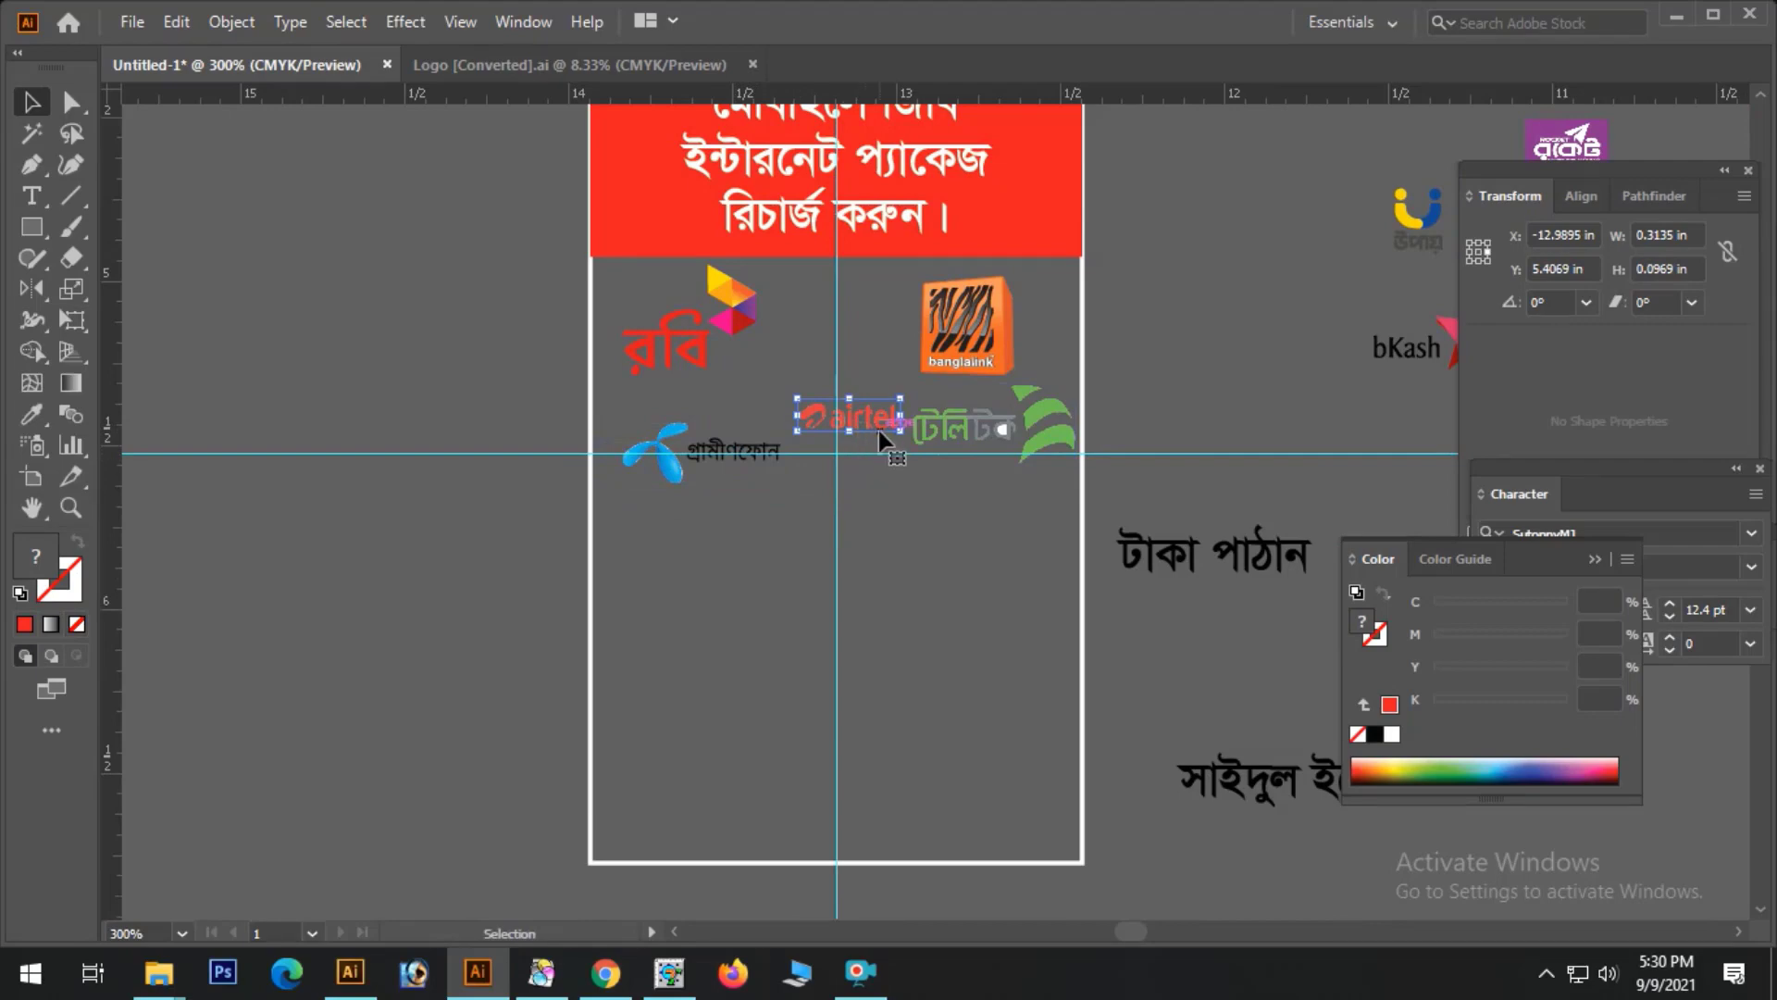
scroll(724, 441, "up", 3)
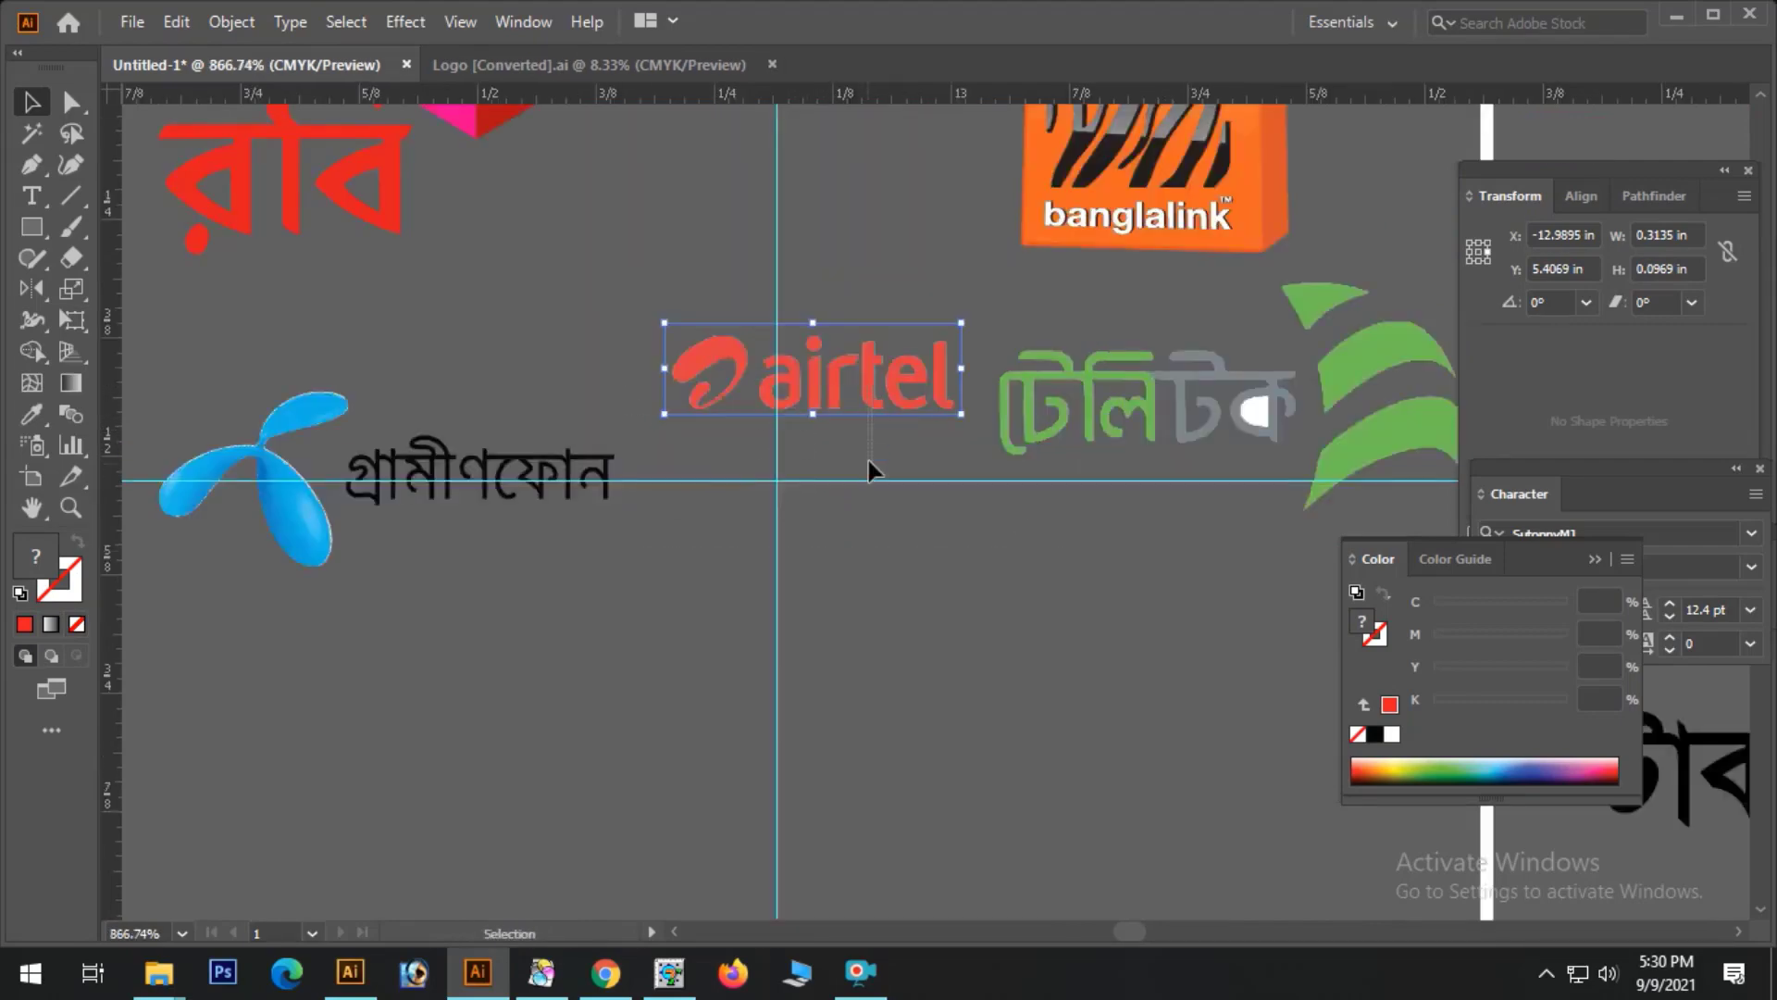
left_click(814, 282)
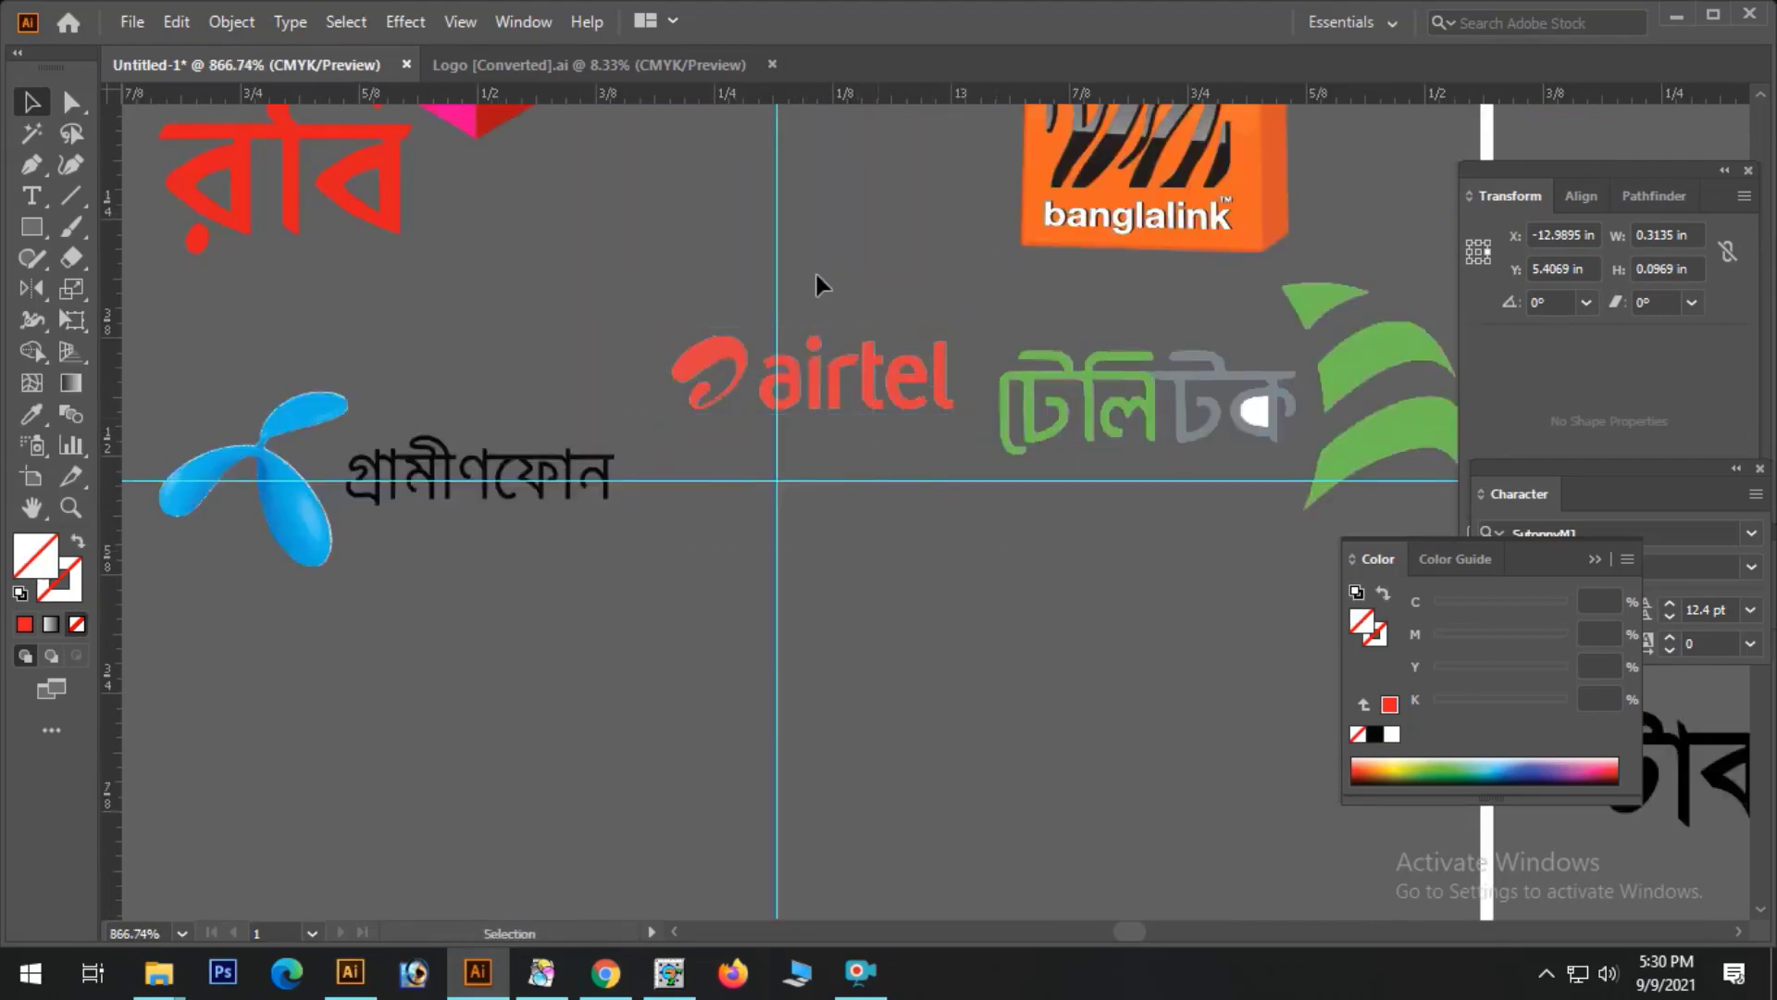
left_click(906, 392)
key("Down")
key("Down")
key("Down")
key("Down")
key("Down")
key("Down")
key("Down")
key("Down")
key("Down")
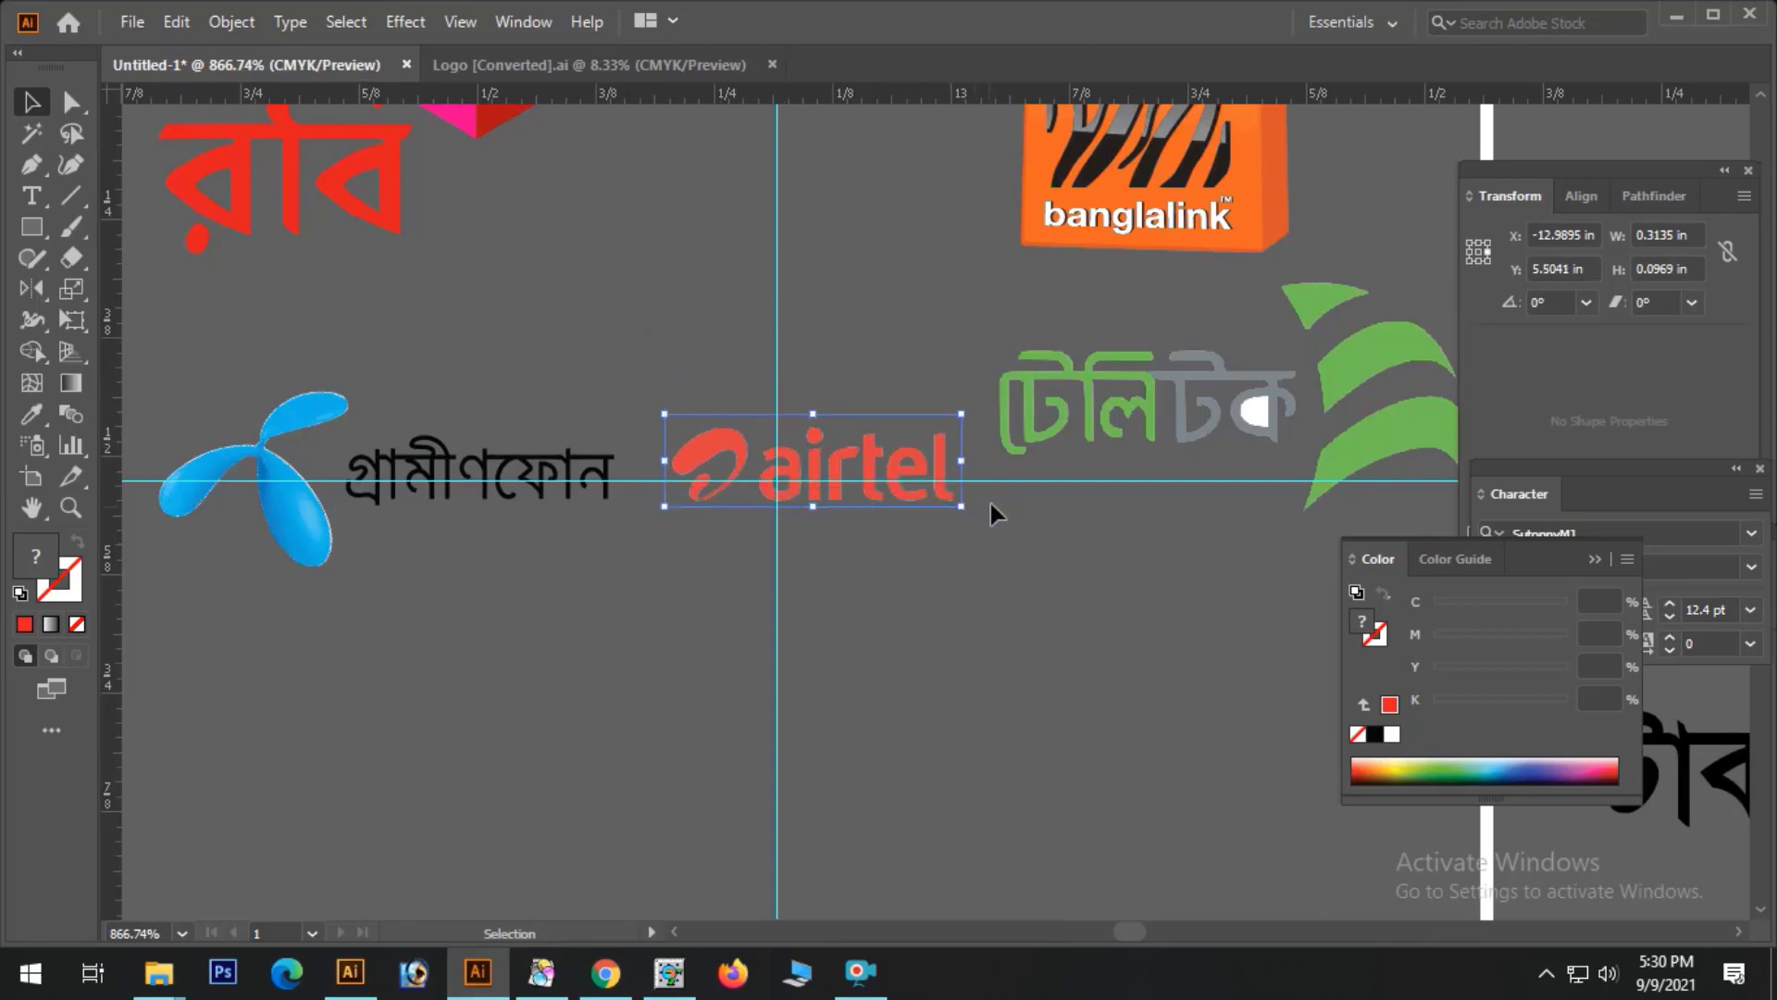
- Enlarge the Airtel logo proportionally to about 0.44 in wide
left_click_drag(962, 507, 1024, 544)
key("ctrl+minus")
key("ctrl+minus")
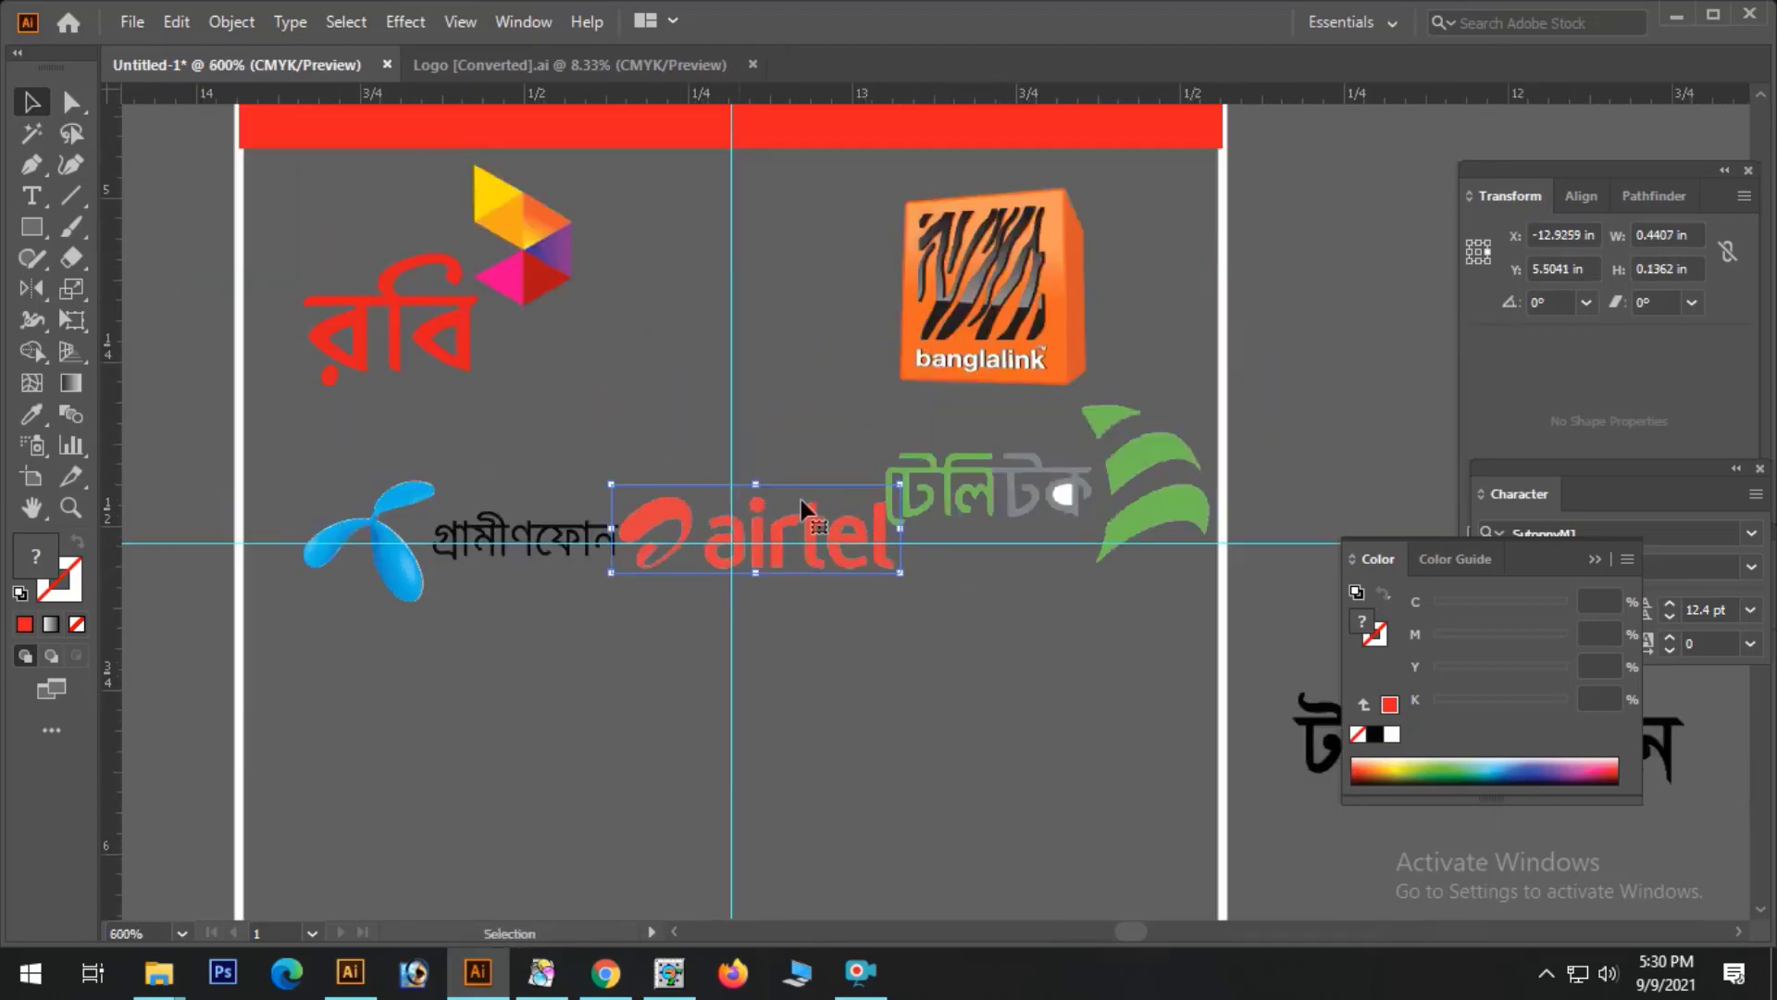
- Nudge the Grameenphone logo left, clear of the Airtel logo
left_click(442, 546)
key("Left")
key("Left")
key("Left")
key("Left")
- Nudge the Teletalk logo down towards the line of the Grameenphone and Airtel logos
left_click(1039, 507)
key("Down")
key("Down")
key("Down")
key("Down")
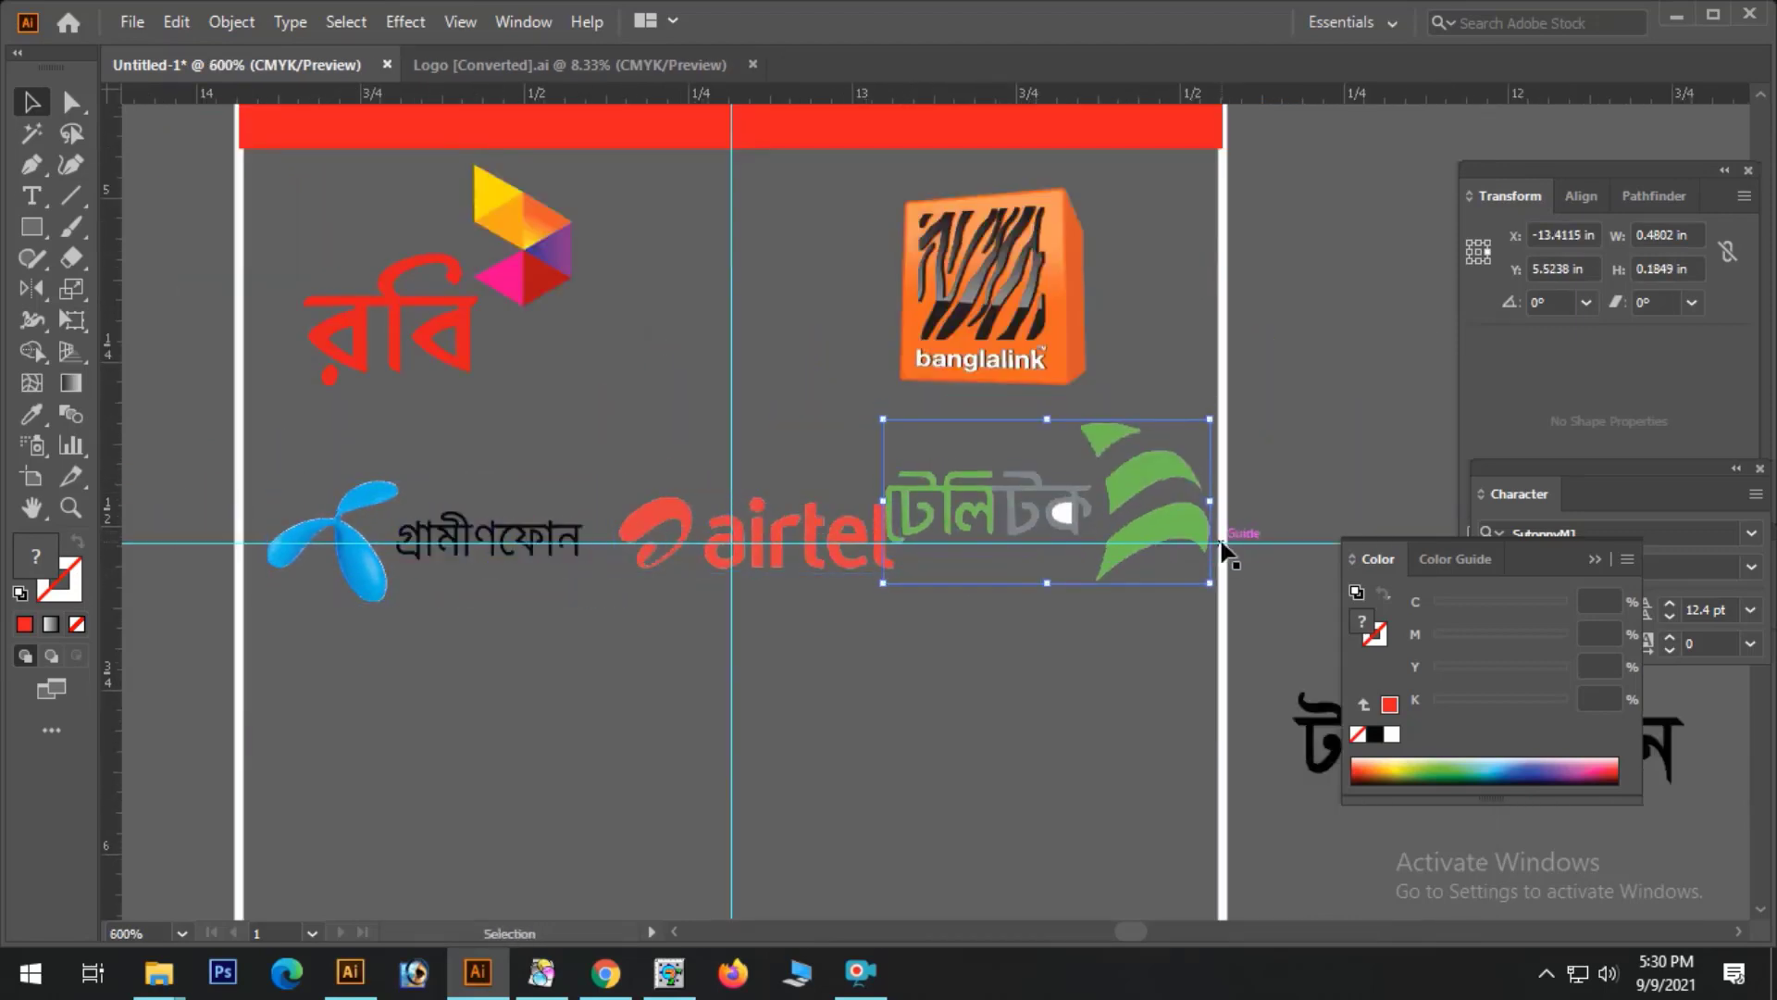
- Shrink the Teletalk logo to about 0.41 in wide and nudge it right, clear of the Airtel logo
mouse_move(1225, 537)
left_mouse_down()
mouse_move(1222, 519)
mouse_move(1231, 559)
left_mouse_up()
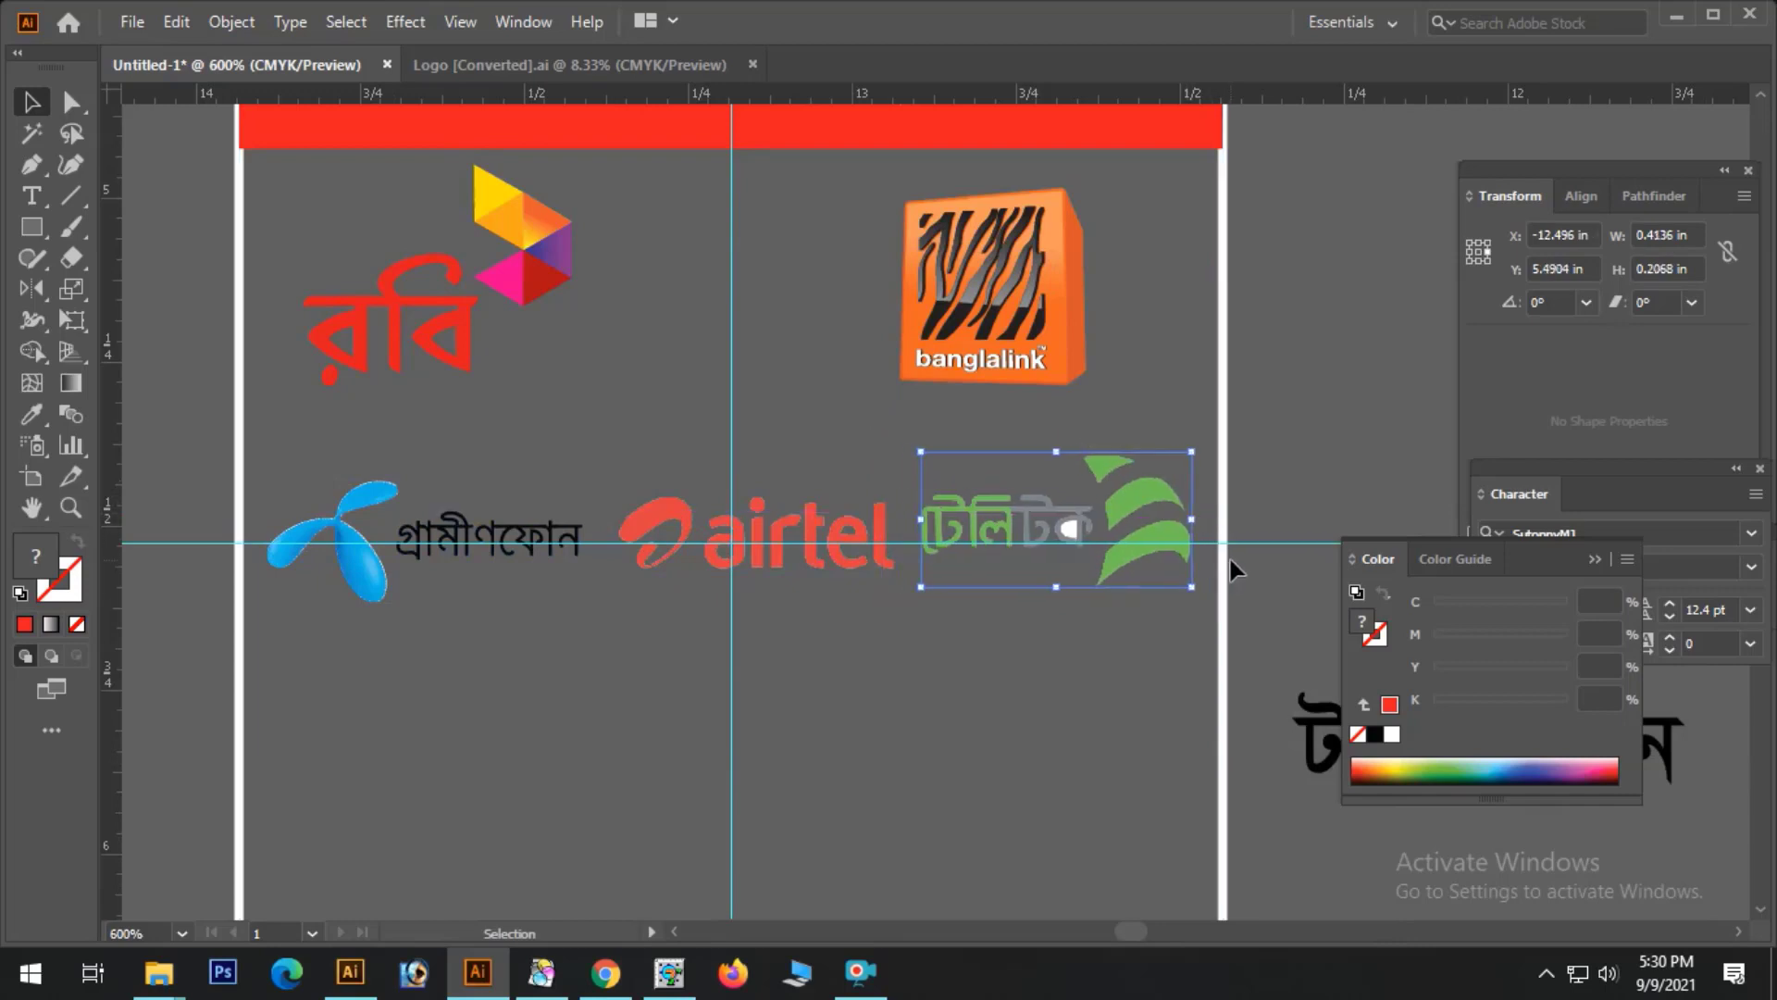
key("Right")
left_click(694, 545)
- Shrink the Grameenphone logo proportionally to about 0.46 in wide and nudge it right towards the Airtel logo
left_click(485, 558)
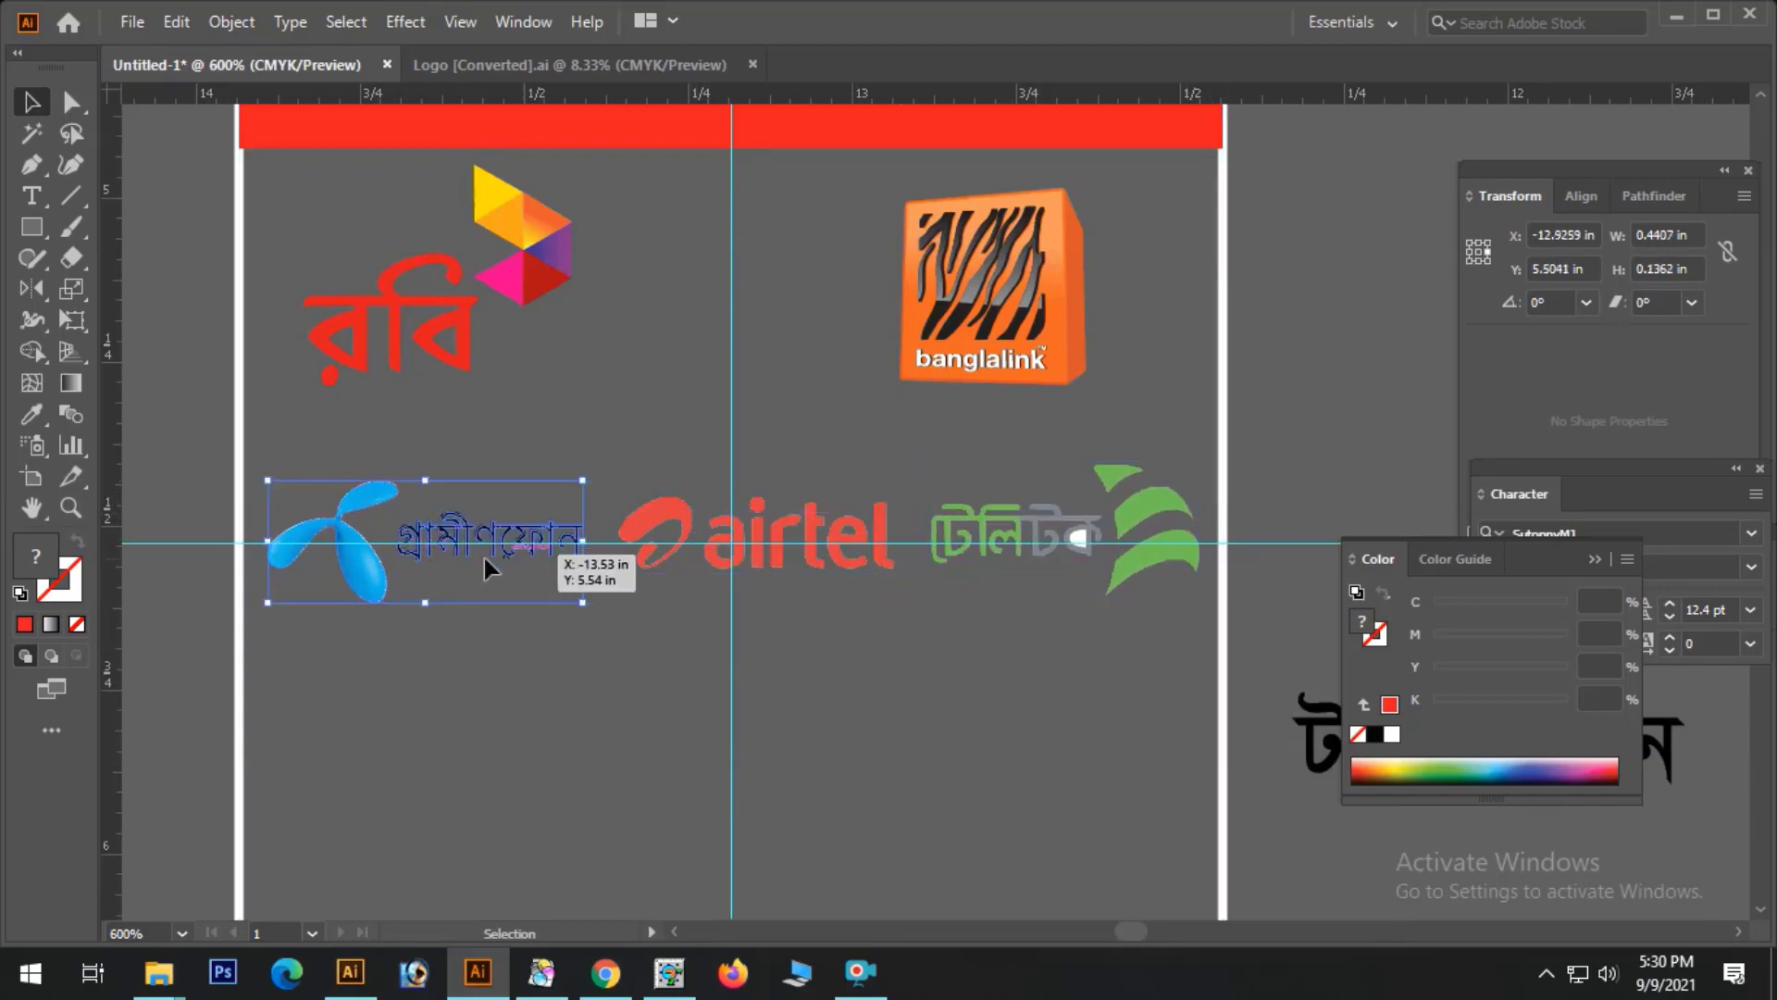
left_click_drag(584, 543, 574, 543)
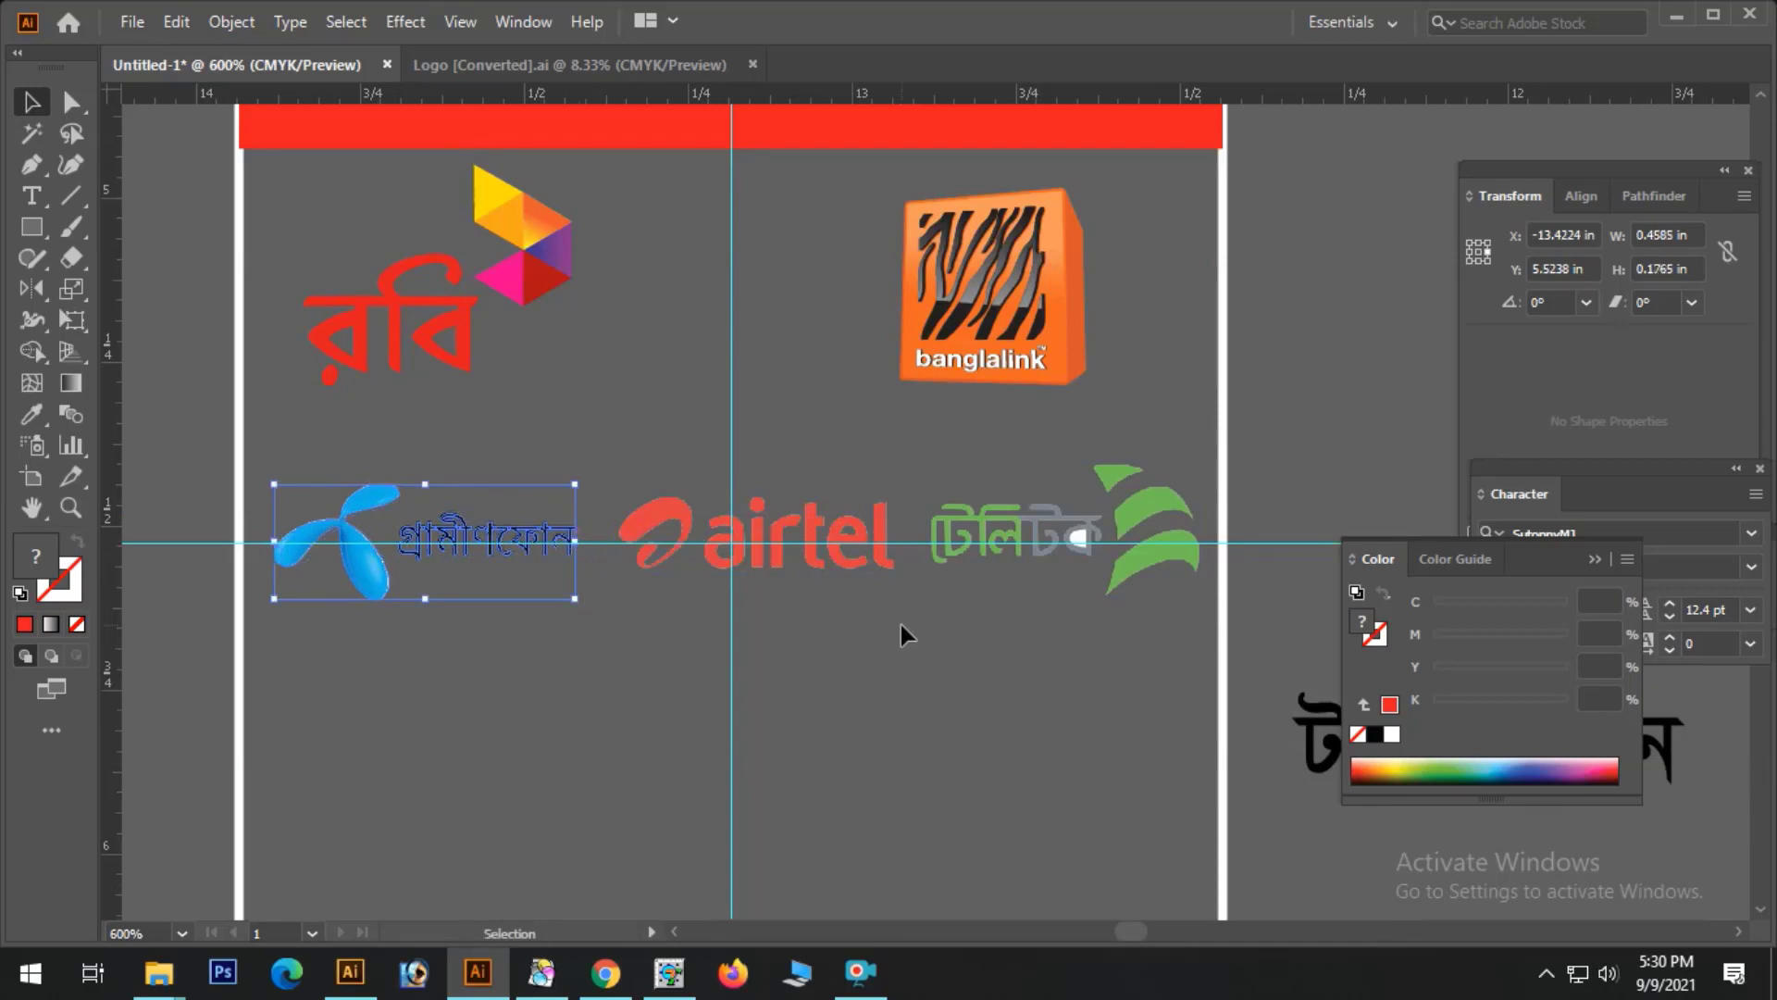
key("Right")
left_click(1087, 686)
- Enlarge the Banglalink logo proportionally to about 0.46 in wide and nudge it right and down below the red header
left_click(1034, 352)
left_click_drag(1081, 383, 1145, 447)
key("Down")
key("Down")
key("Right")
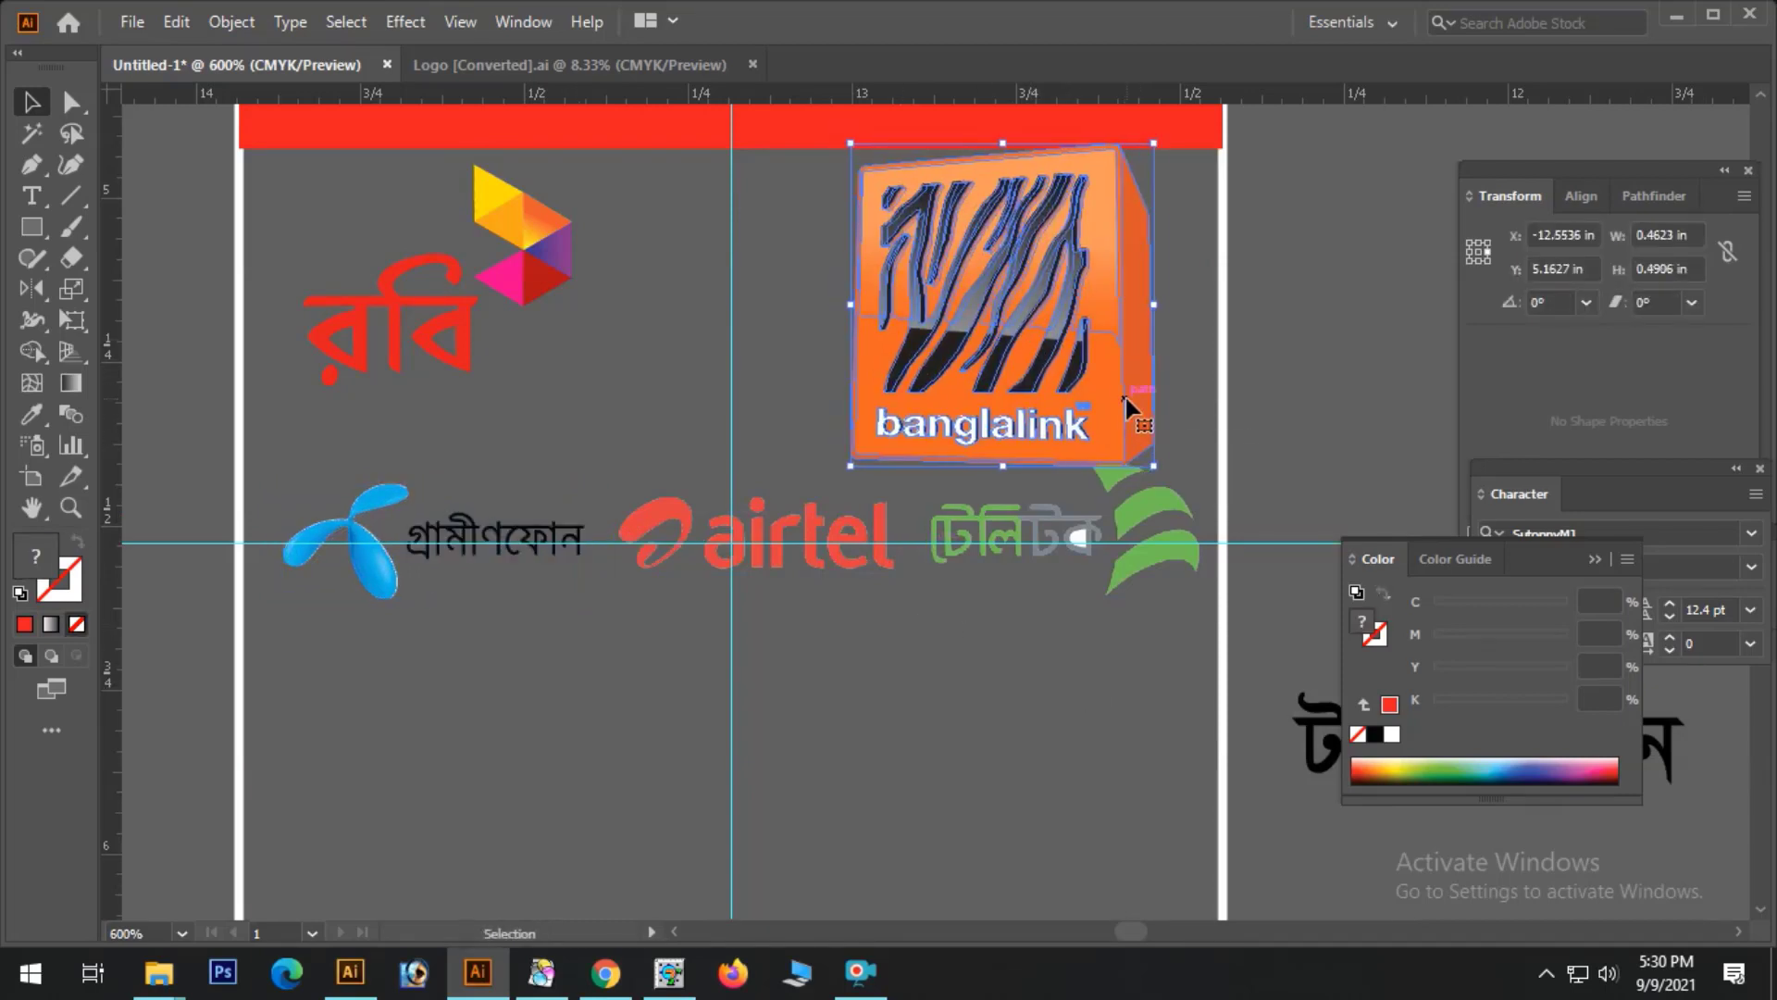
key("Right")
key("Down")
key("Down")
- Enlarge the Robi logo proportionally to about 0.56 in wide and nudge it left
left_click(541, 287)
left_click_drag(574, 384, 672, 467)
key("Left")
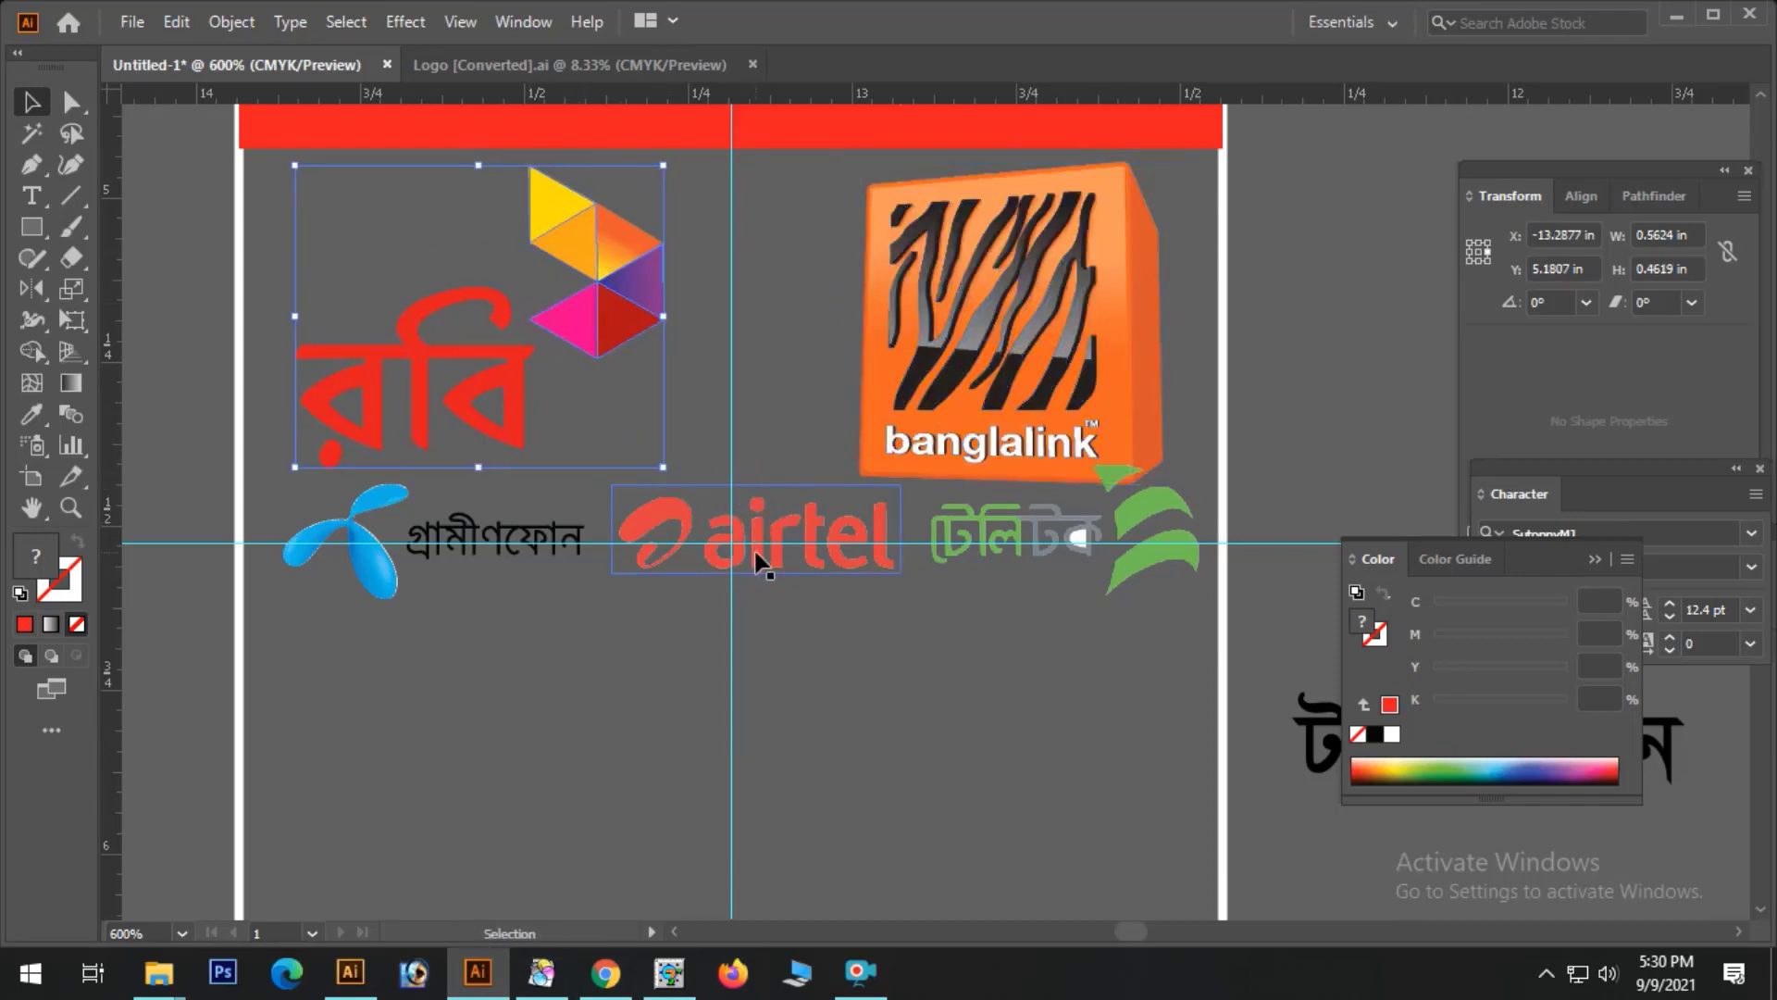
- Select the Grameenphone, Airtel and Teletalk logos together and nudge the row down, clear of the larger logos above
left_click(755, 553)
left_click(541, 544)
left_click(763, 546, "shift")
left_click(1036, 548, "shift")
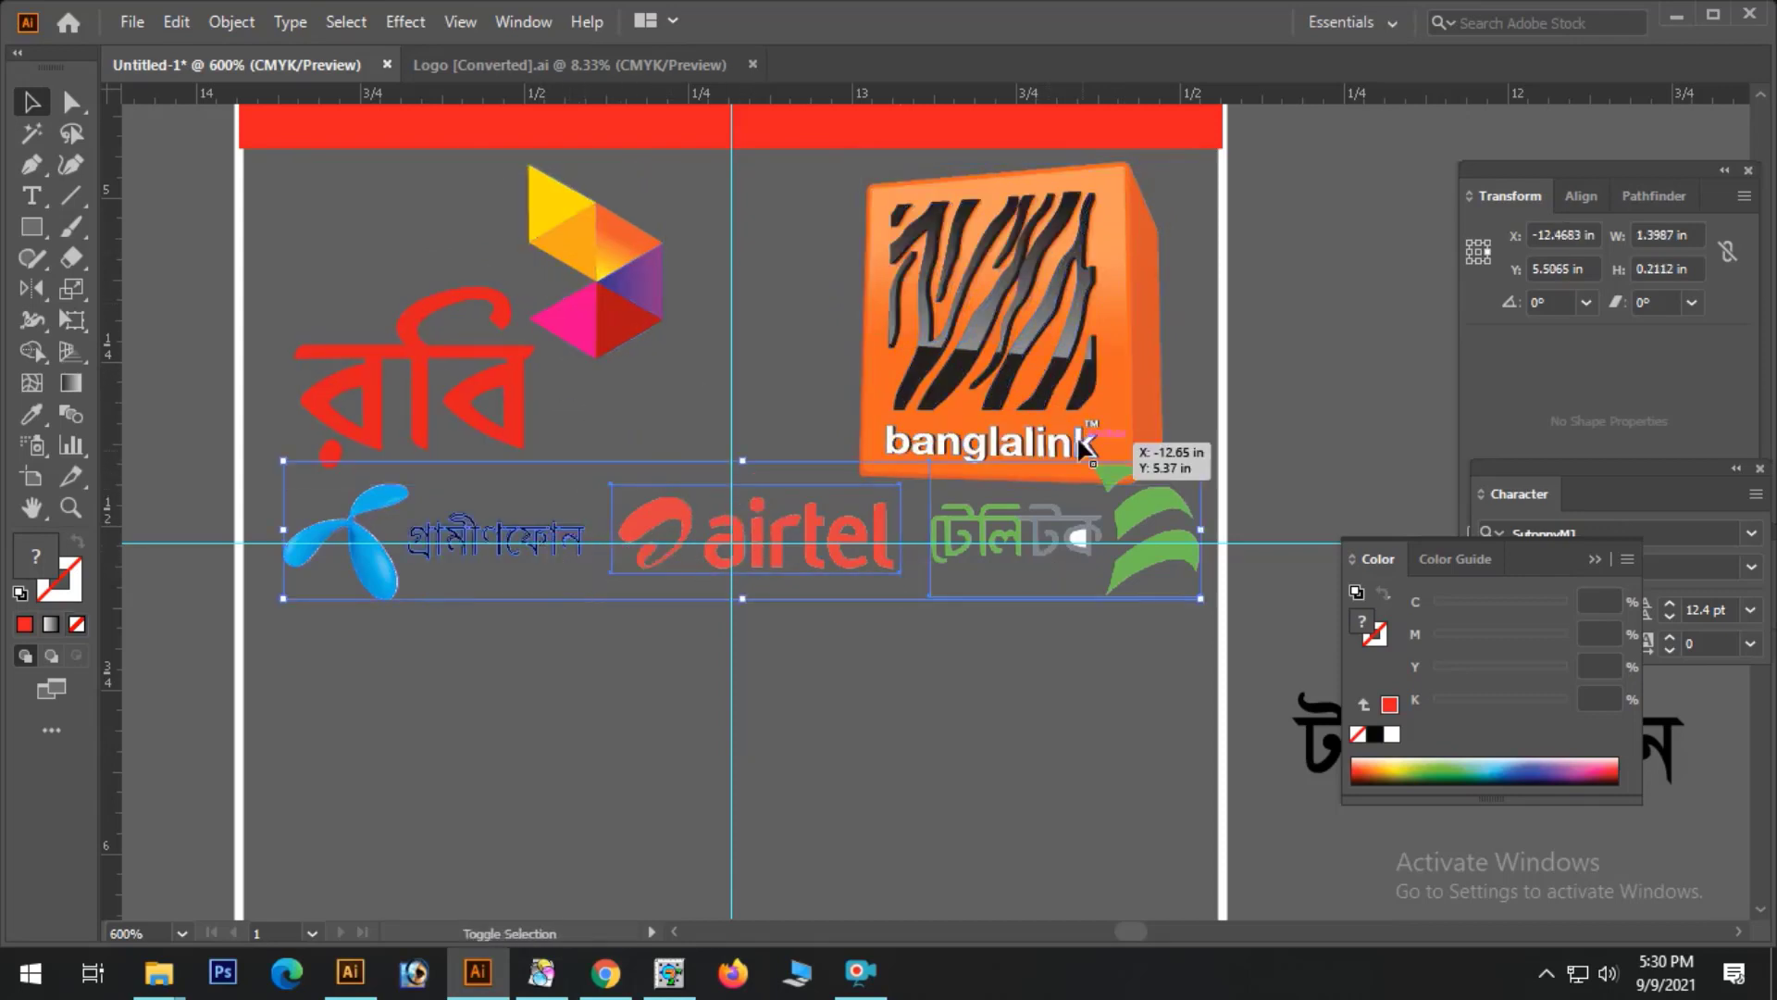
key("Down")
key("Down")
key("Down")
key("Down")
key("Down")
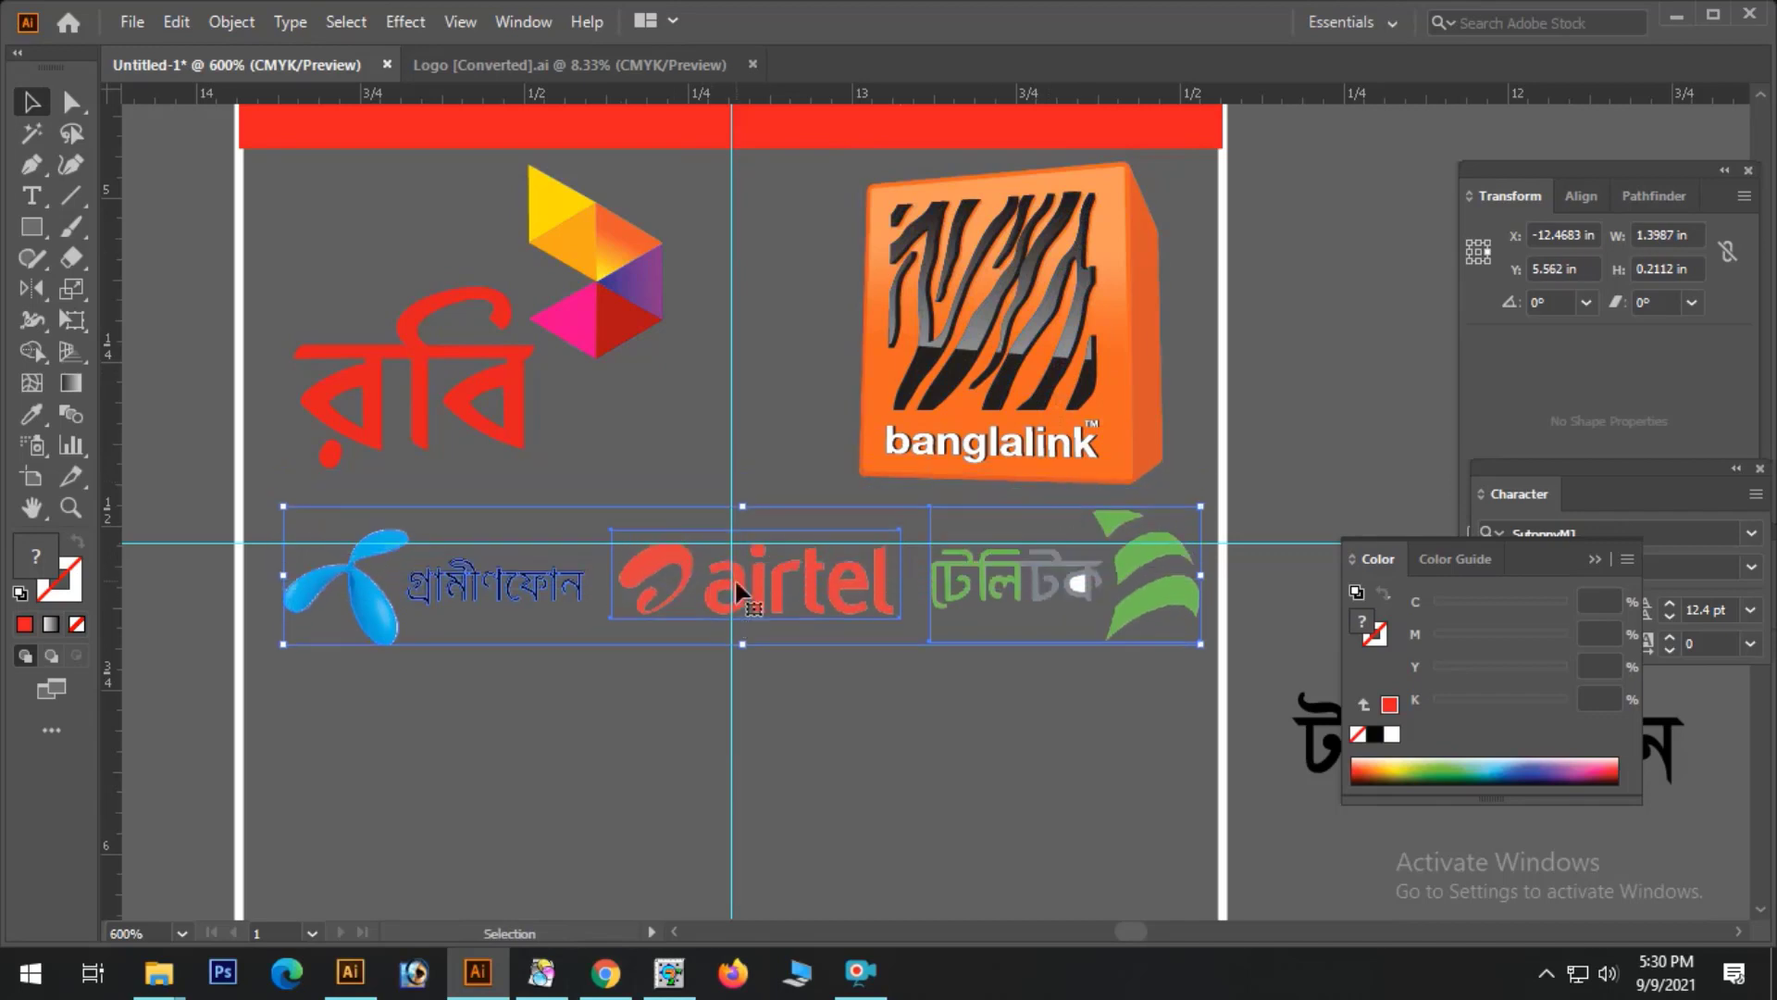
key("Down")
key("Down")
key("Up")
- Nudge the Banglalink and Robi logos down to centre them between the red header and the lower logo row
left_click(917, 432)
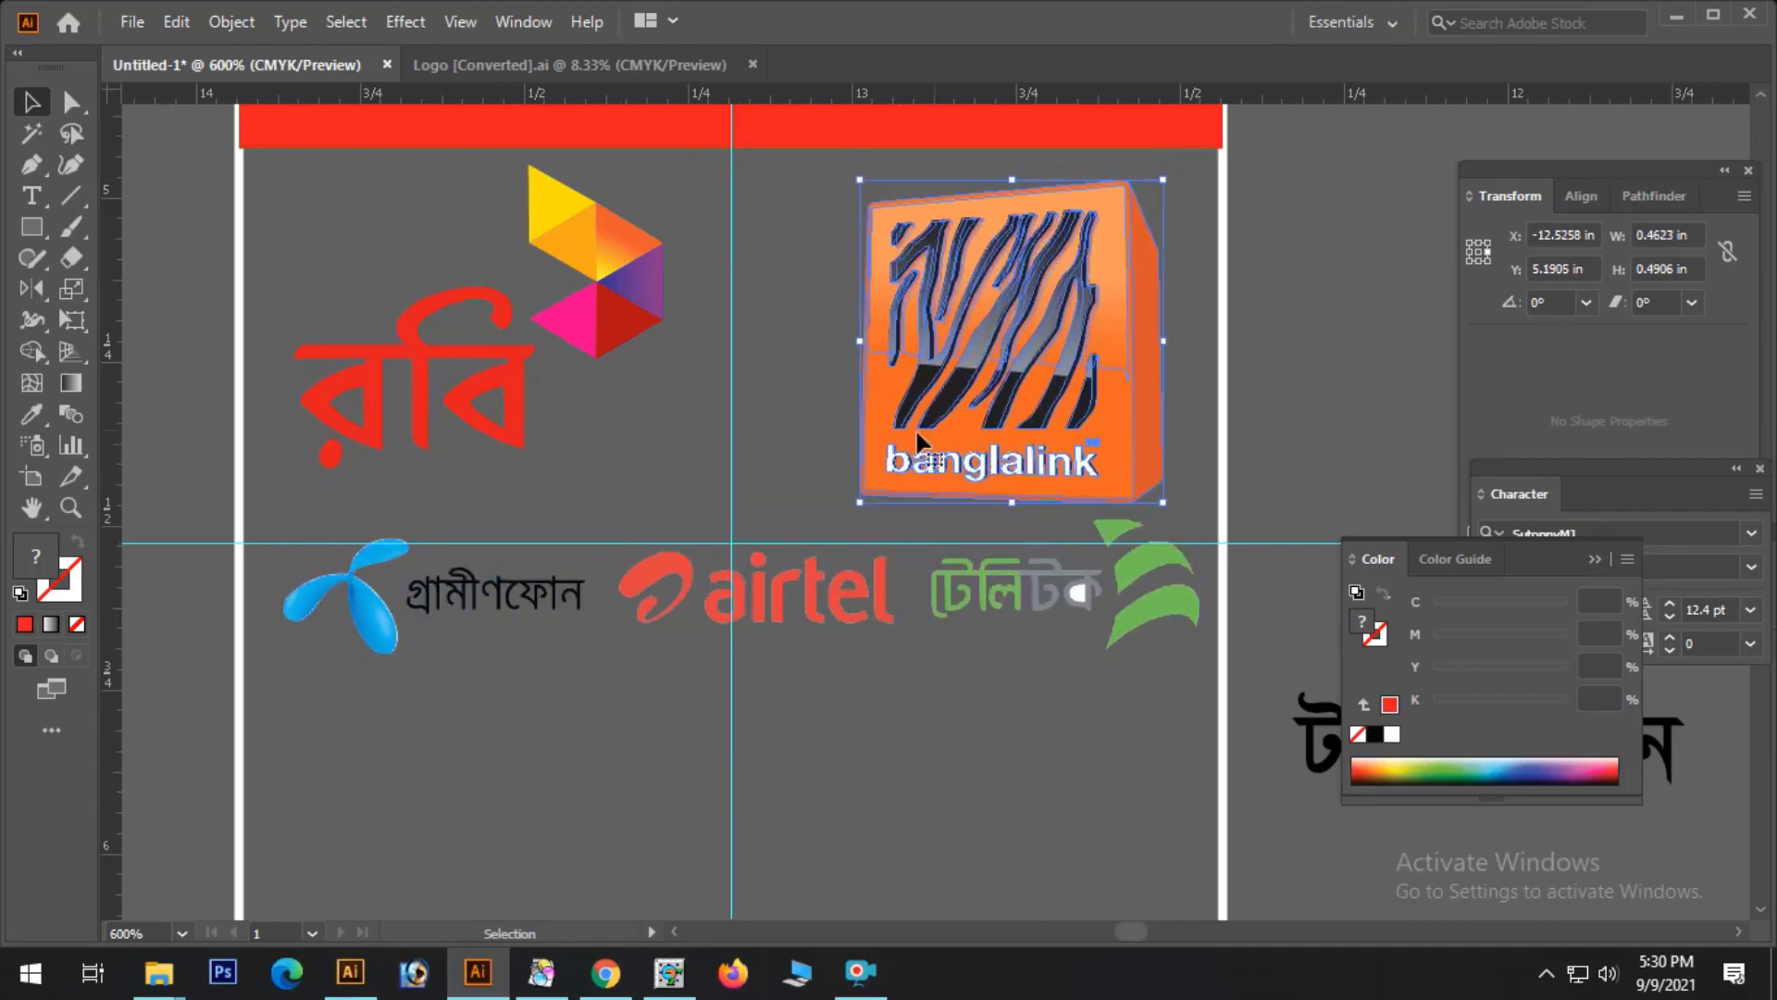
left_click(595, 329)
key("Down")
key("Down")
key("Down")
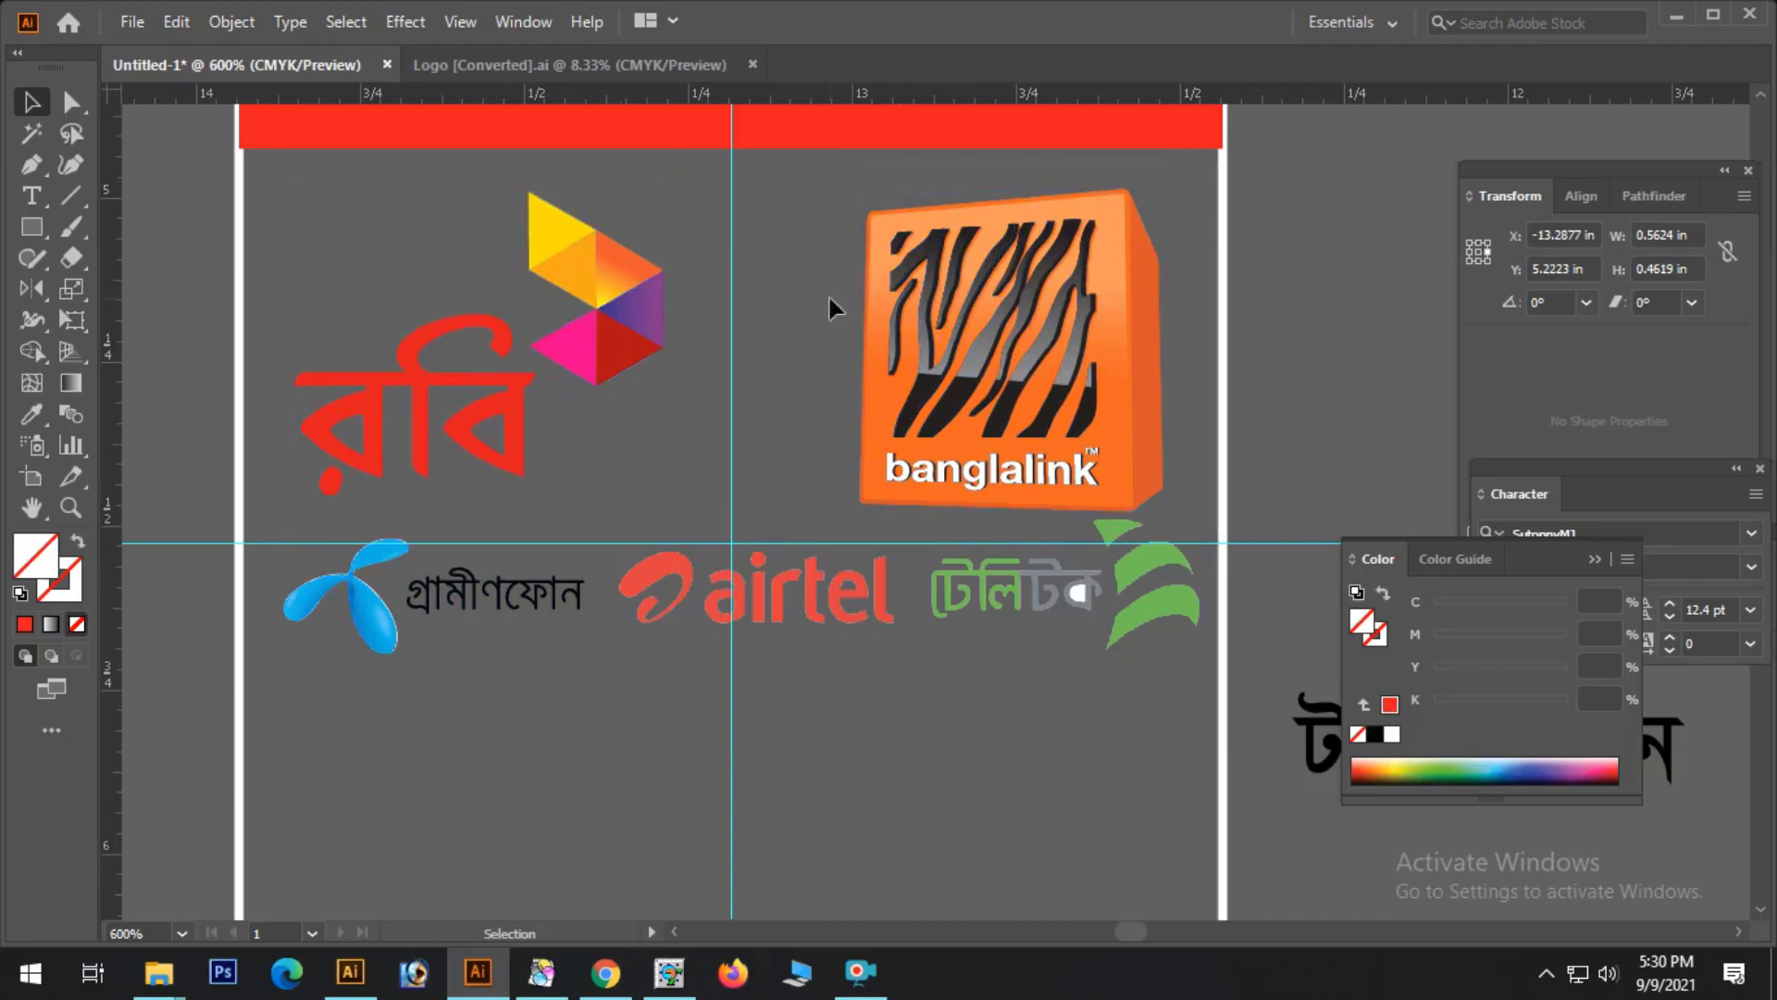
left_click(828, 297)
- Move the টাকা পাঠান text into the layout, centred on the vertical guide just below the row of operator logos
left_click(1087, 555, "ctrl+alt")
left_click(1087, 556, "ctrl+alt")
left_click(1087, 556, "ctrl+alt")
left_click_drag(1009, 600, 951, 632)
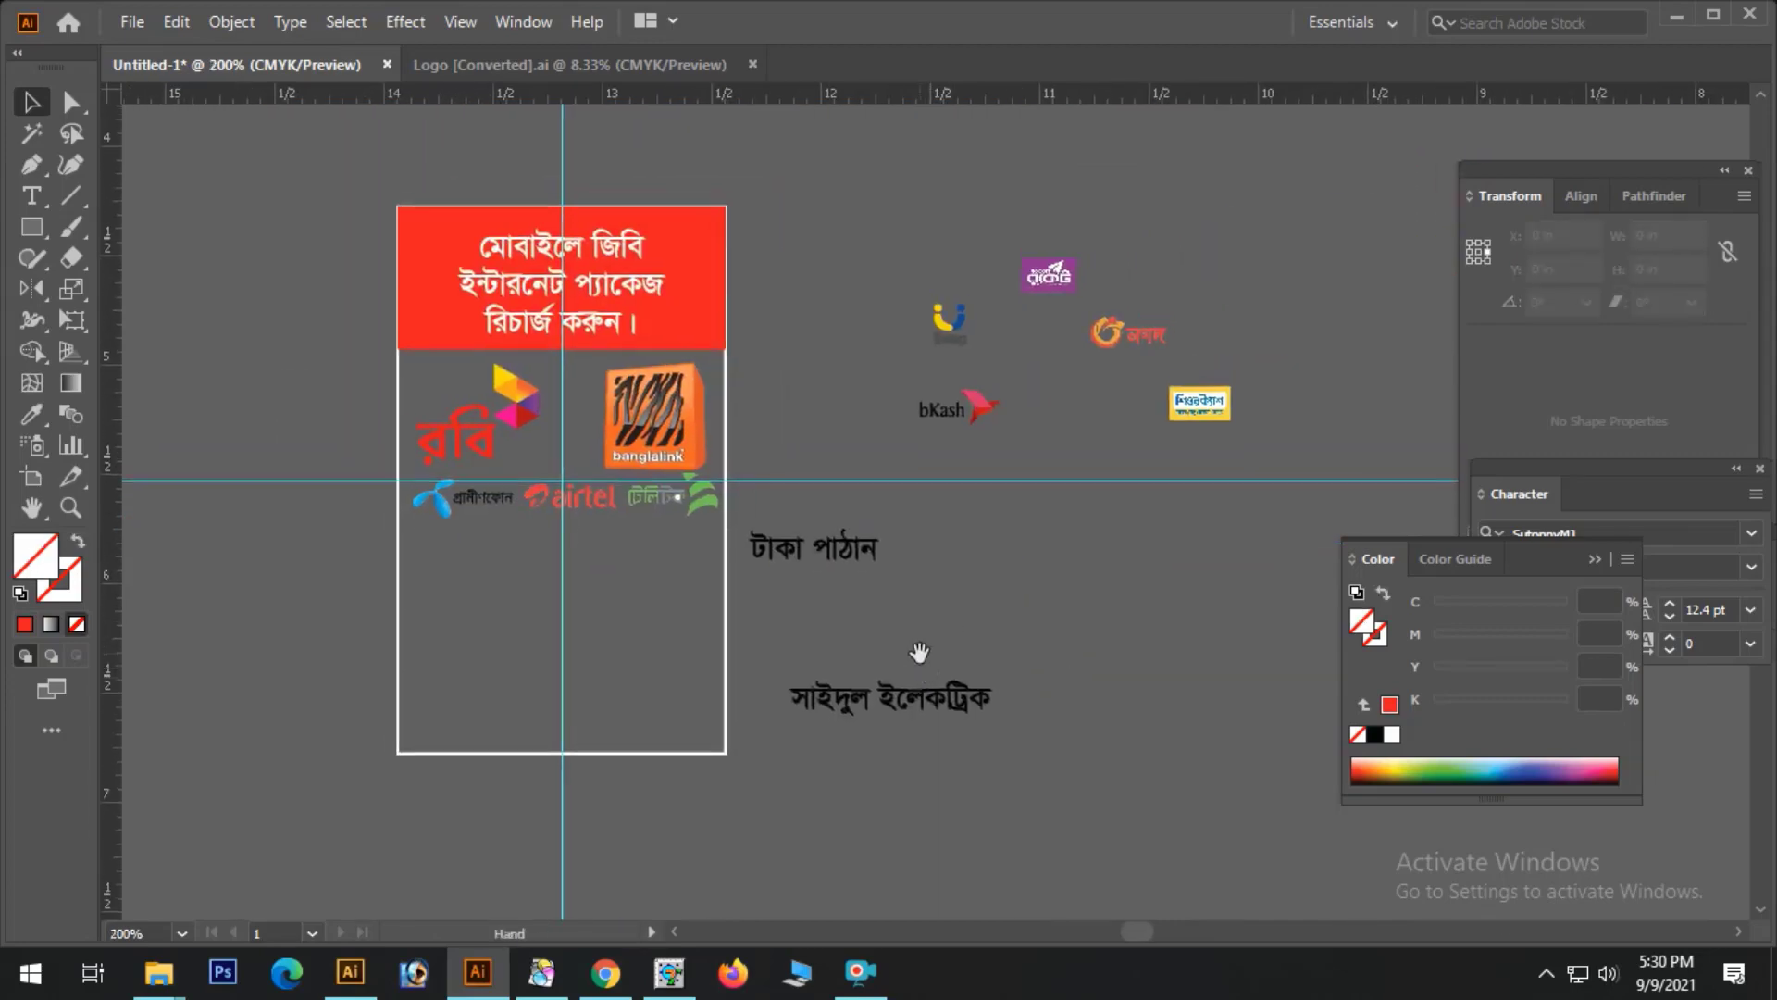
left_click(1117, 644, "ctrl")
left_click_drag(869, 589, 1140, 639)
left_click_drag(869, 504, 565, 498)
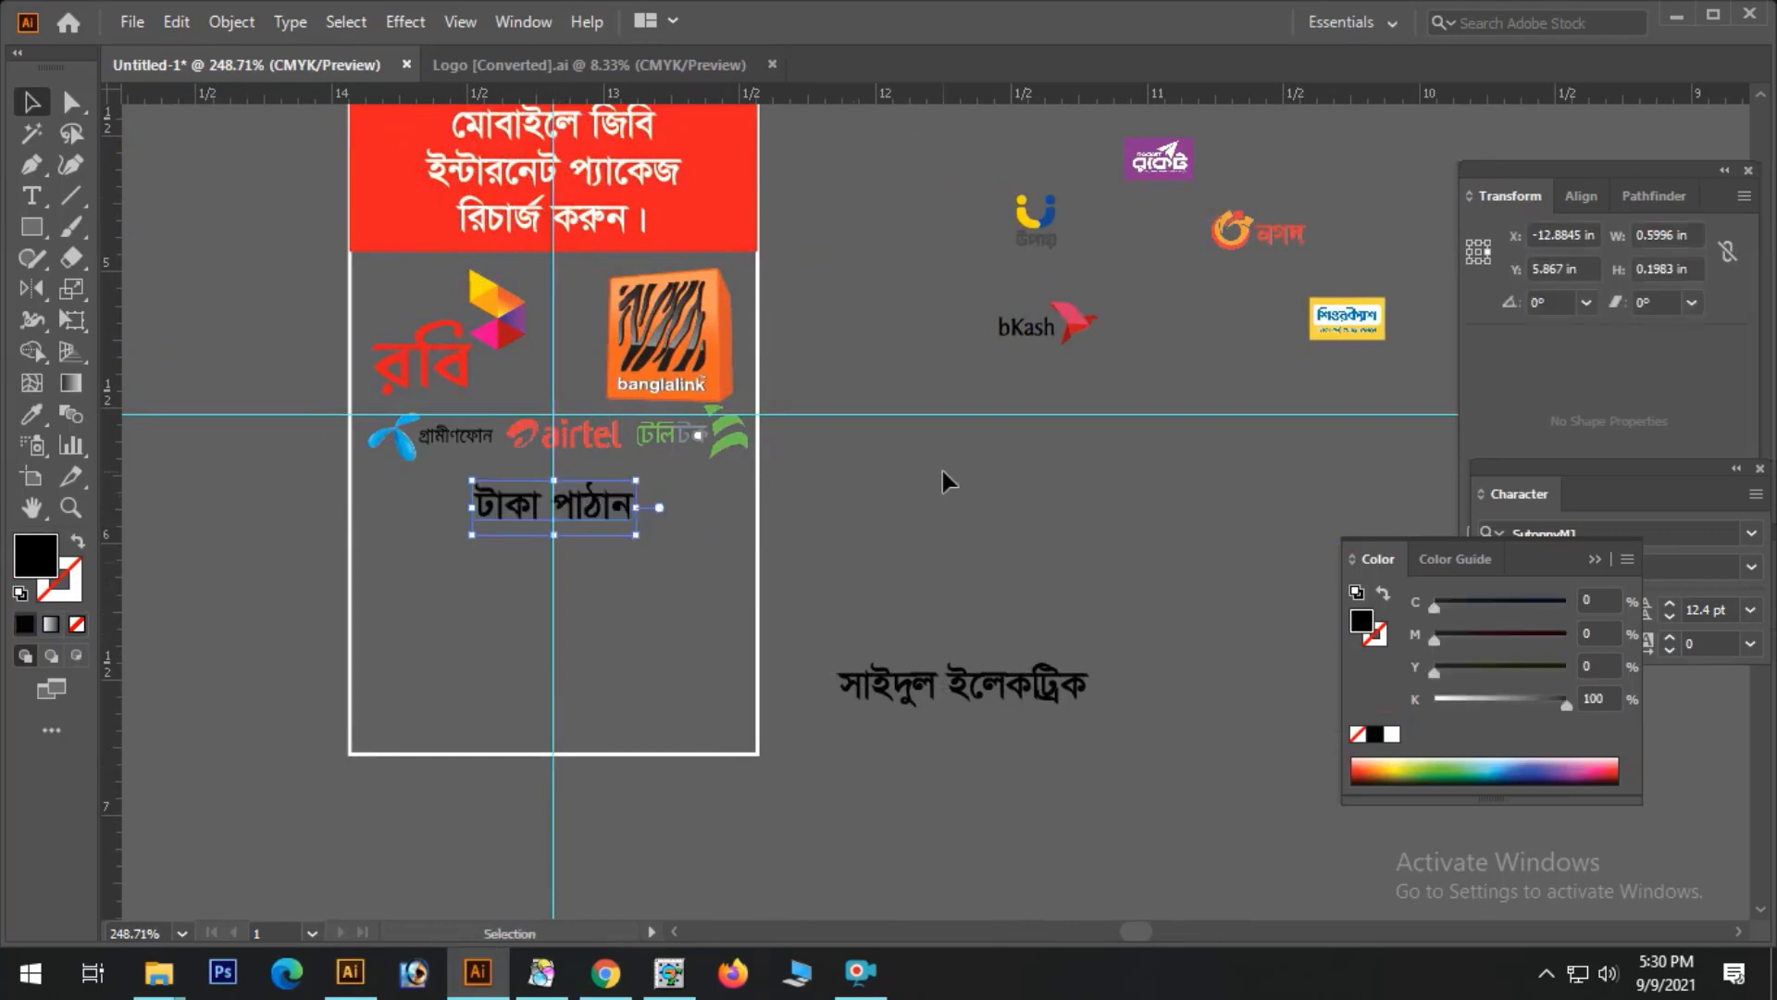
left_click(802, 574)
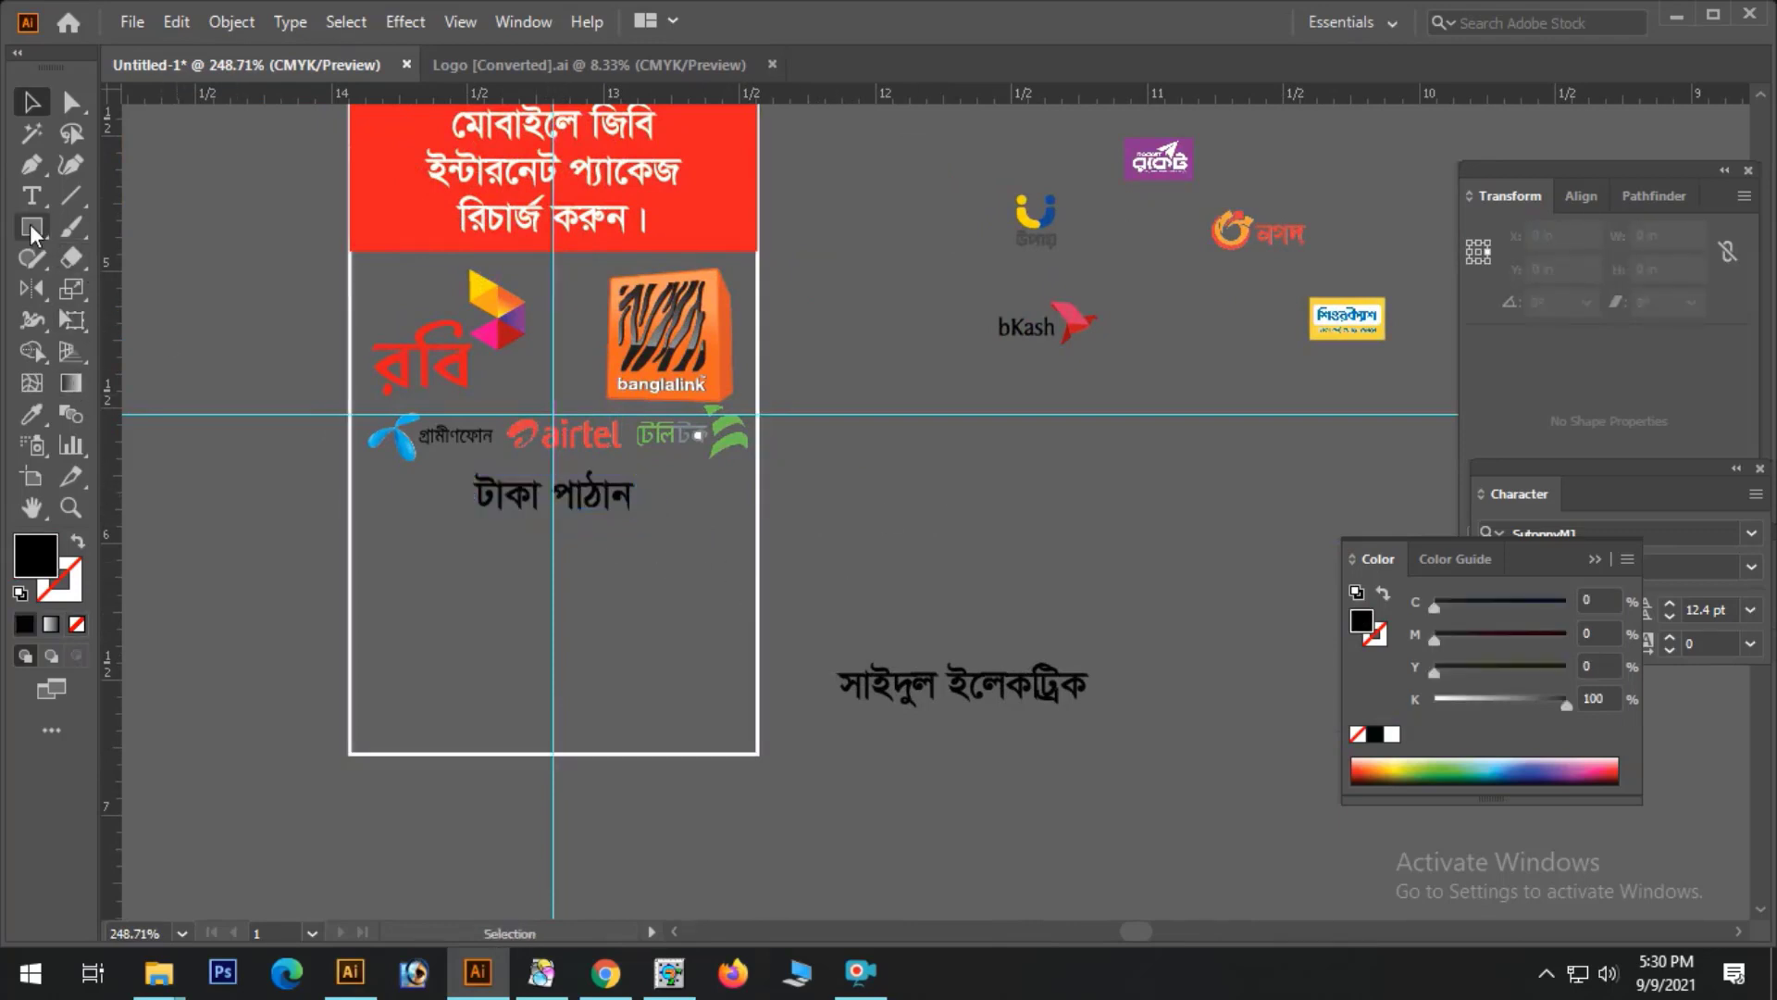
- Draw a black bar 1.5 in wide and about 0.17 in high across the layout over the টাকা পাঠান text
mouse_move(350, 470)
left_mouse_down()
mouse_move(759, 514)
mouse_move(1207, 639)
left_mouse_up()
left_click(38, 109)
left_click(838, 475)
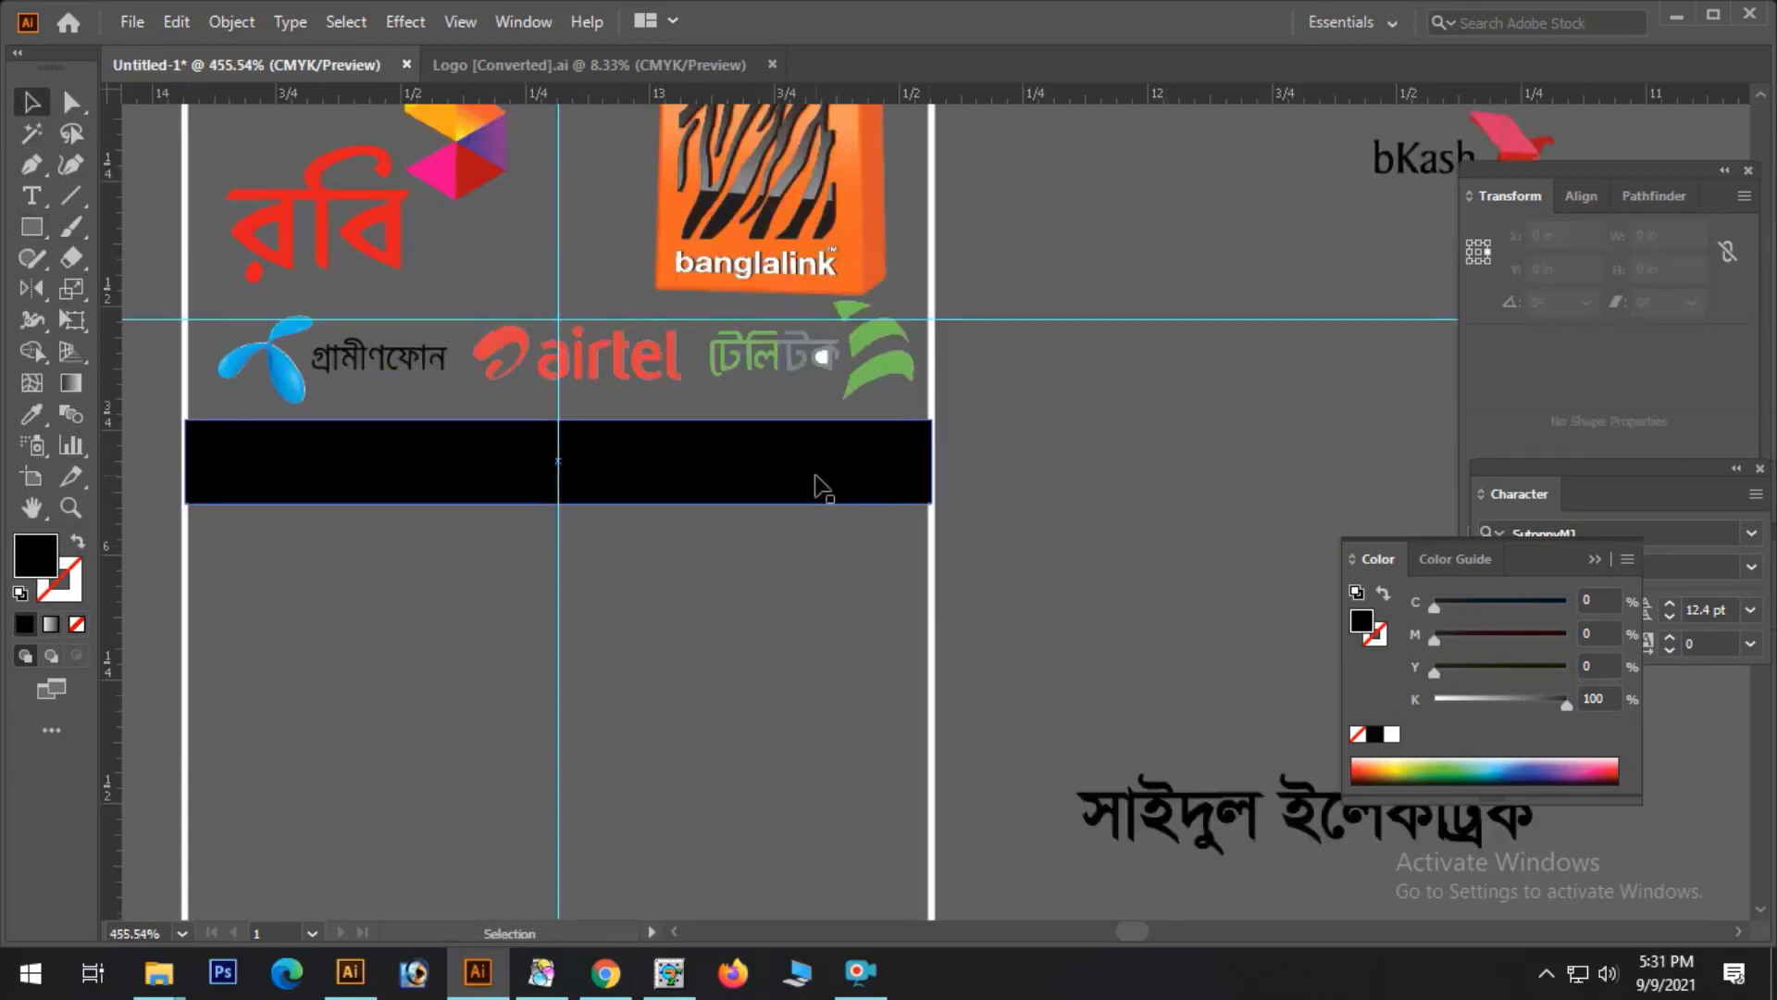
left_click(817, 484)
left_click(759, 635)
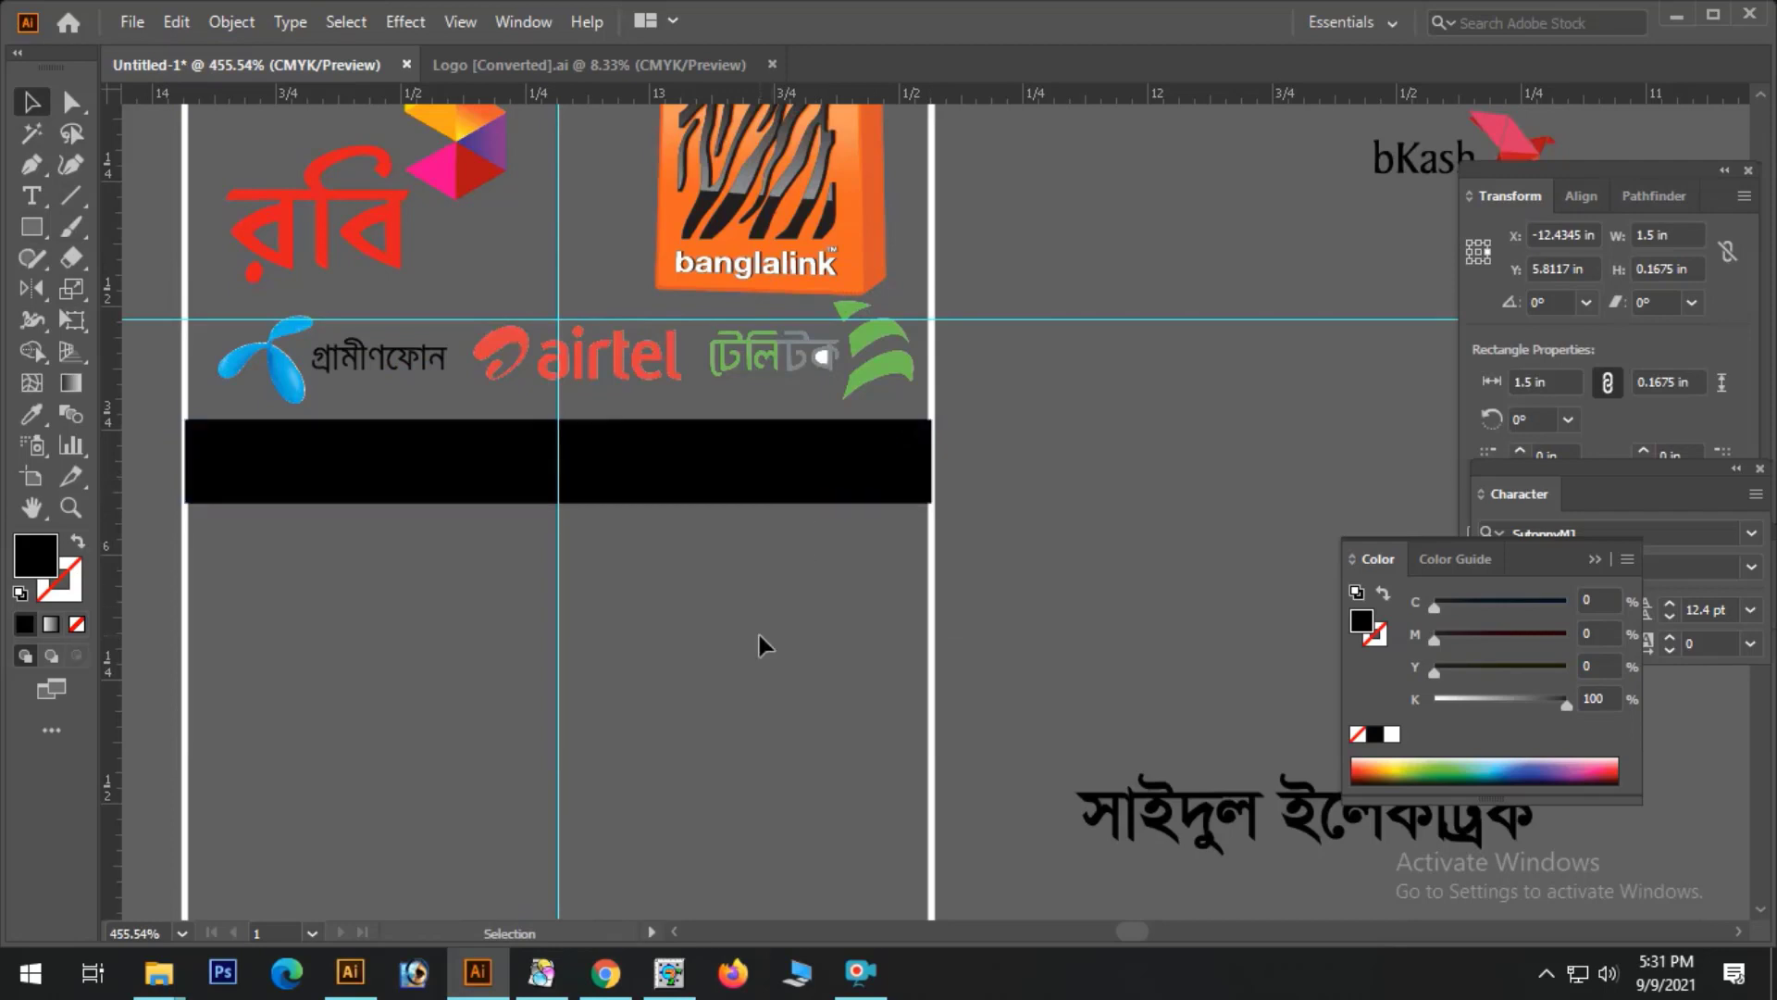
- Select the টাকা পাঠান text in outline view and bring it in front of the black bar
left_click(754, 468)
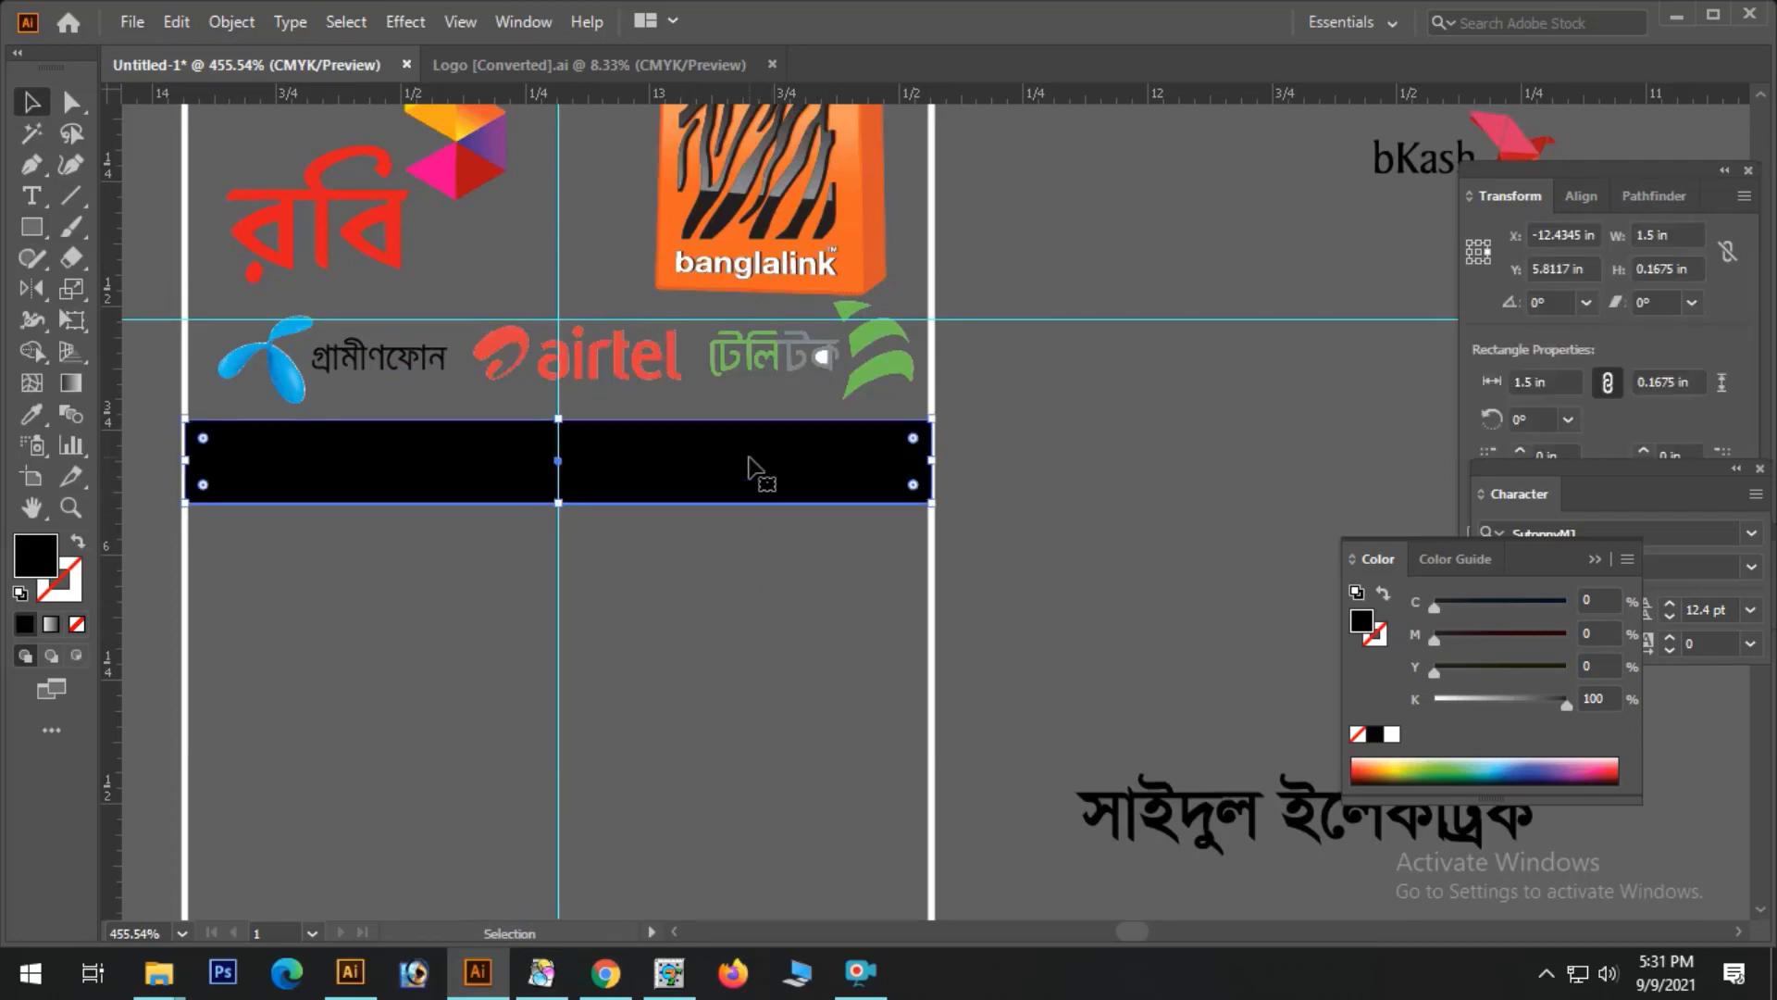
key("ctrl+y")
left_click(667, 478)
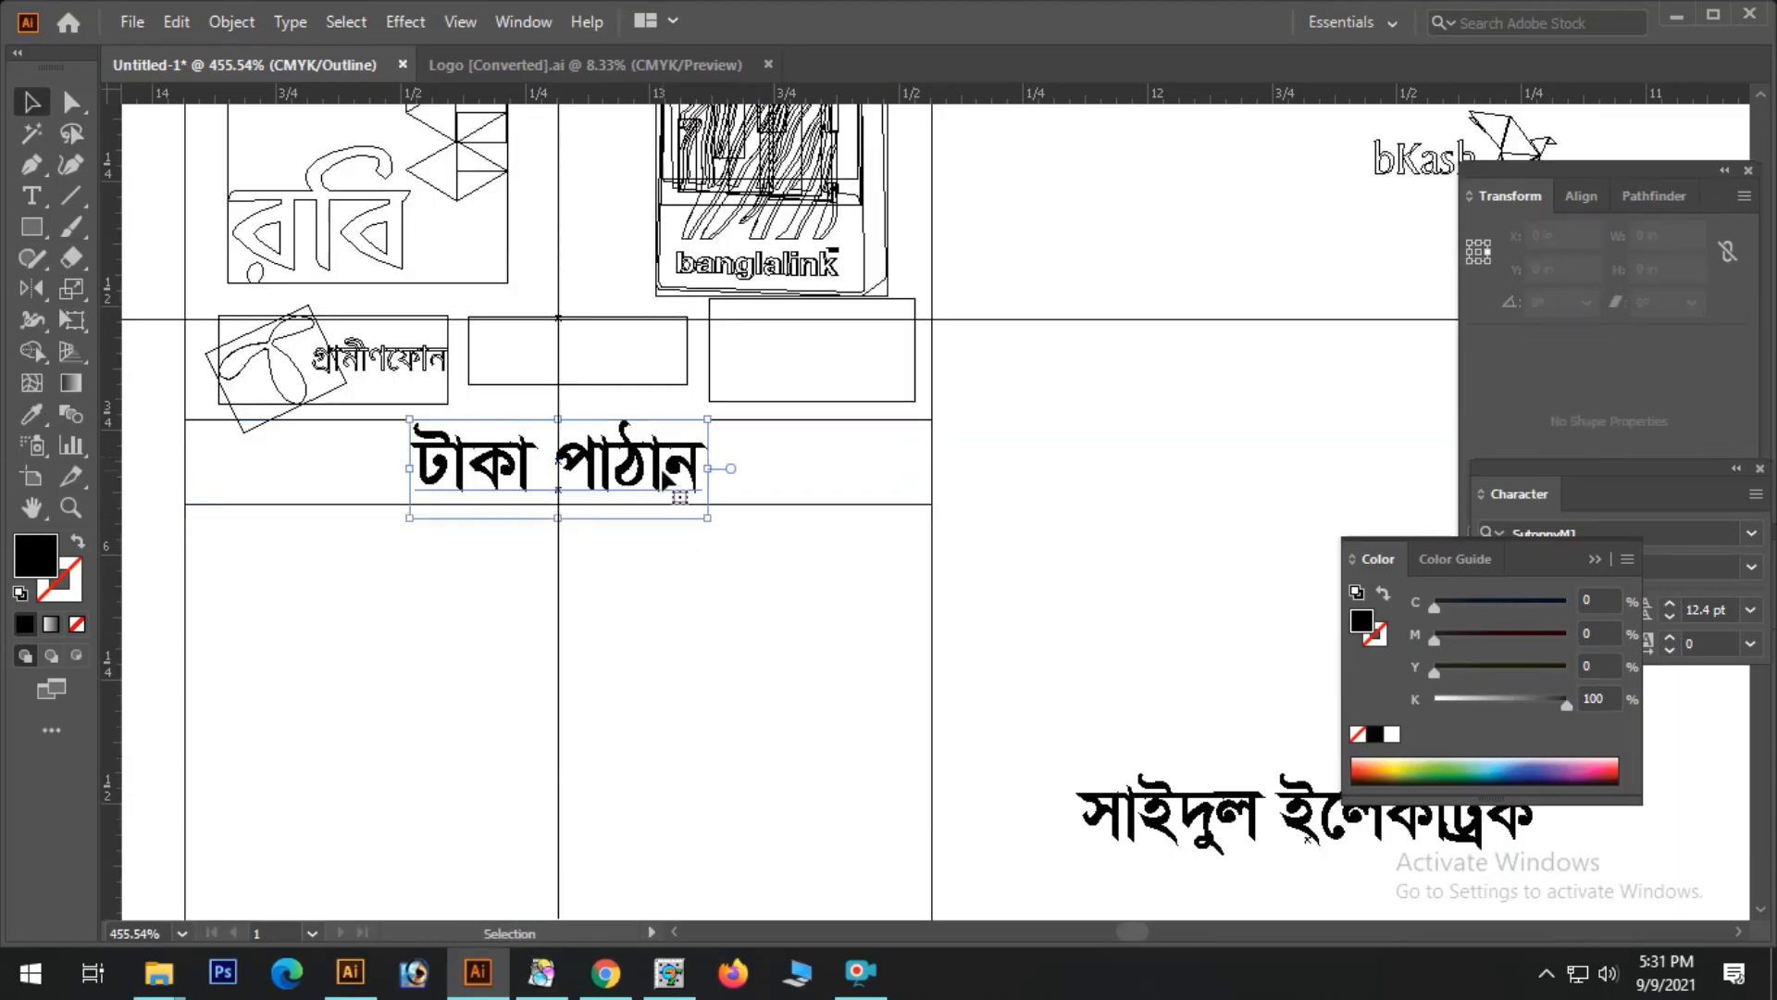
key("ctrl")
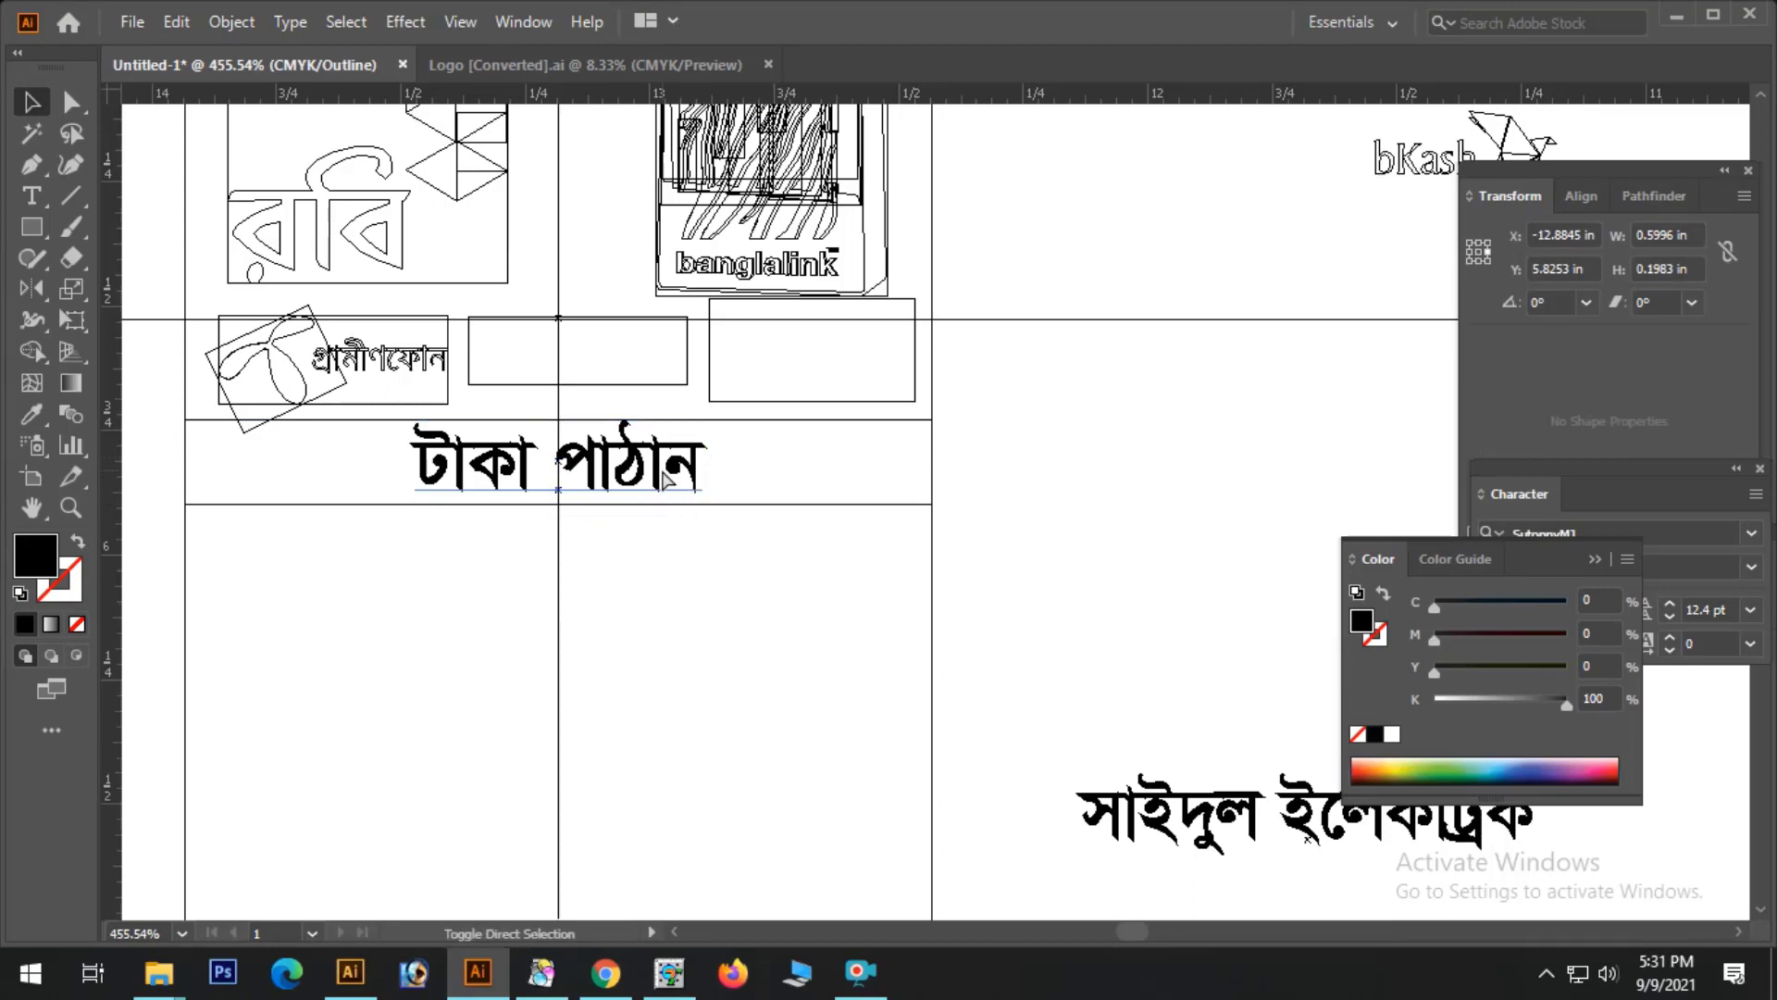
key("ctrl+y")
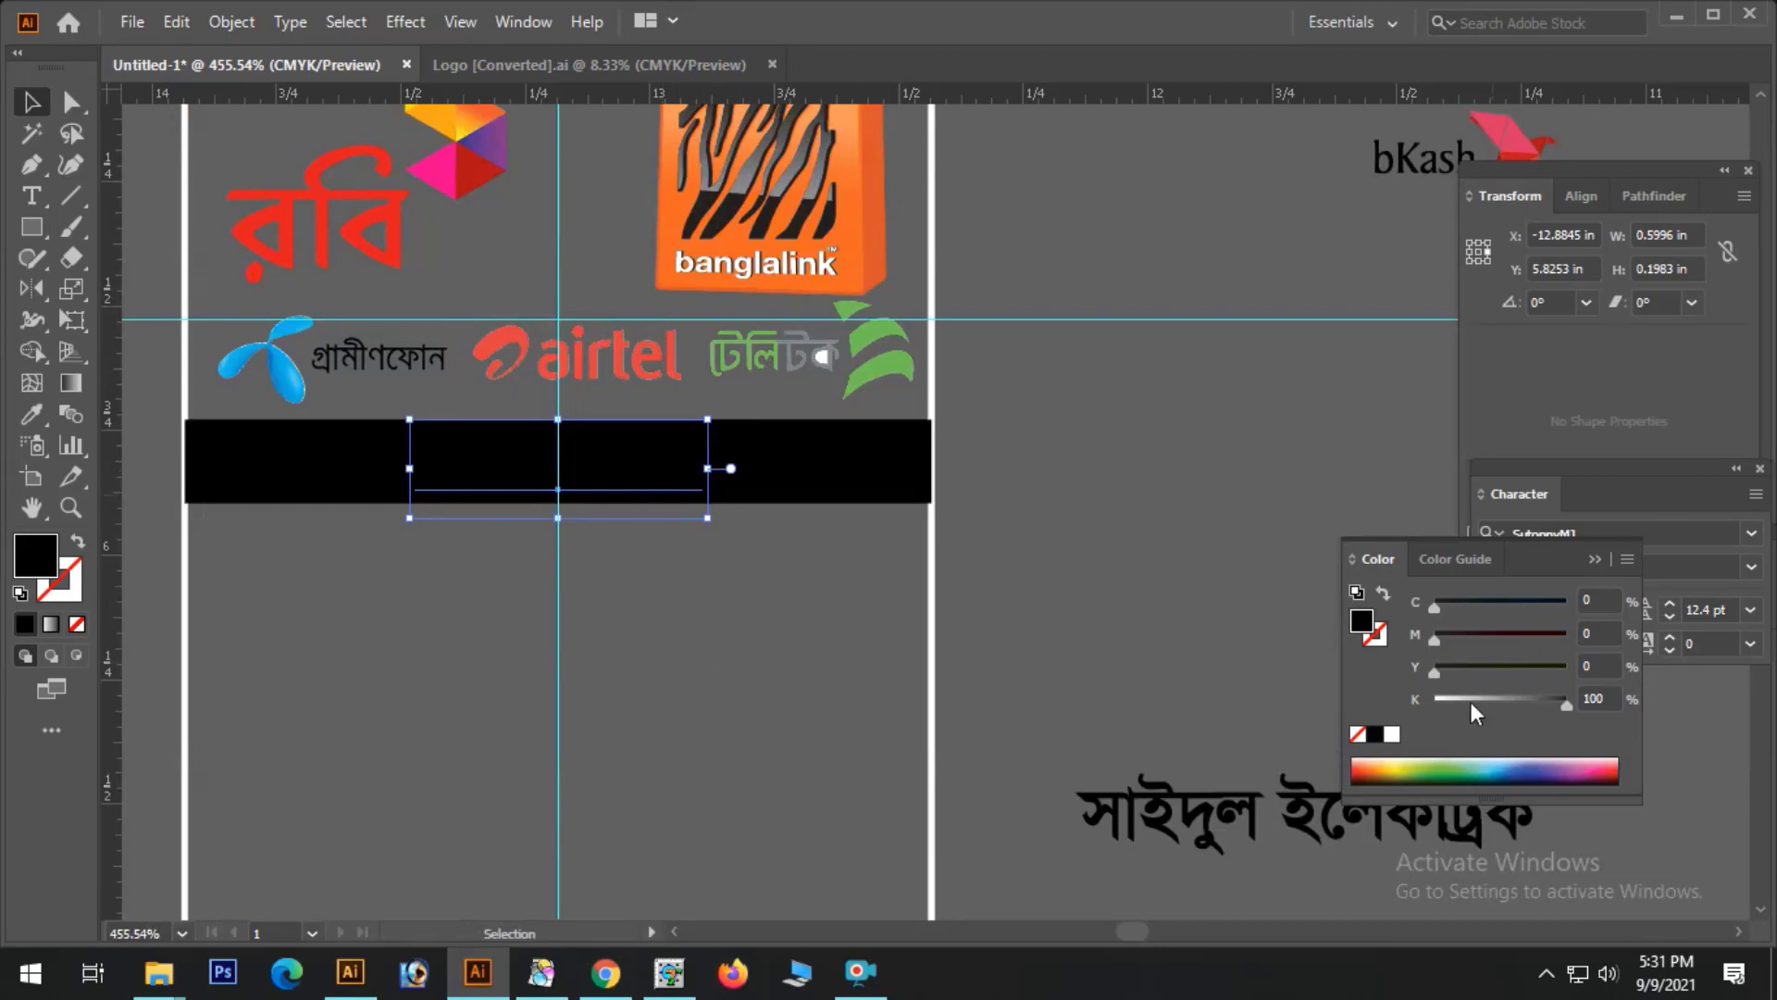
- Recolour the টাকা পাঠান text yellow with Y at 100% and K at 0%
left_click_drag(1470, 702, 1303, 672)
left_click_drag(1503, 674, 1574, 668)
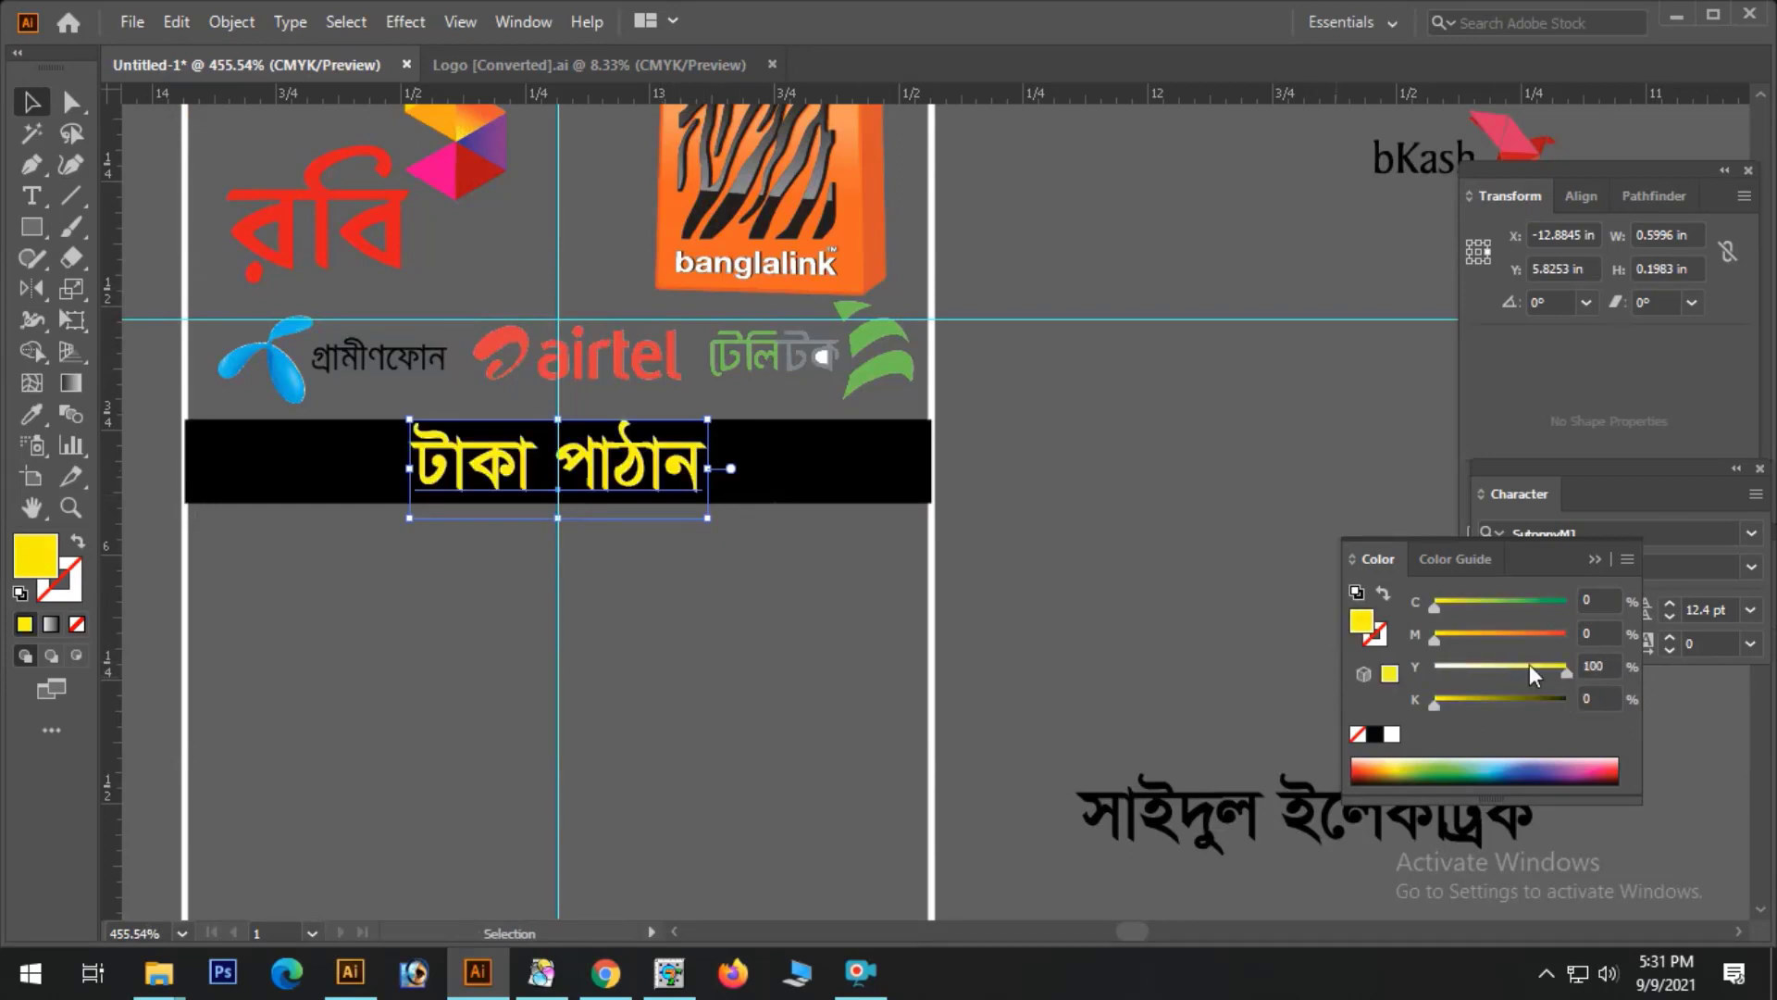
left_click(1202, 508)
- Place the bKash and Nagad logos side by side below the black bar, enlarged to about 0.61 in and 0.63 in wide
left_click(817, 526, "ctrl+alt")
left_click(817, 526, "ctrl+alt")
left_click_drag(999, 559, 807, 694)
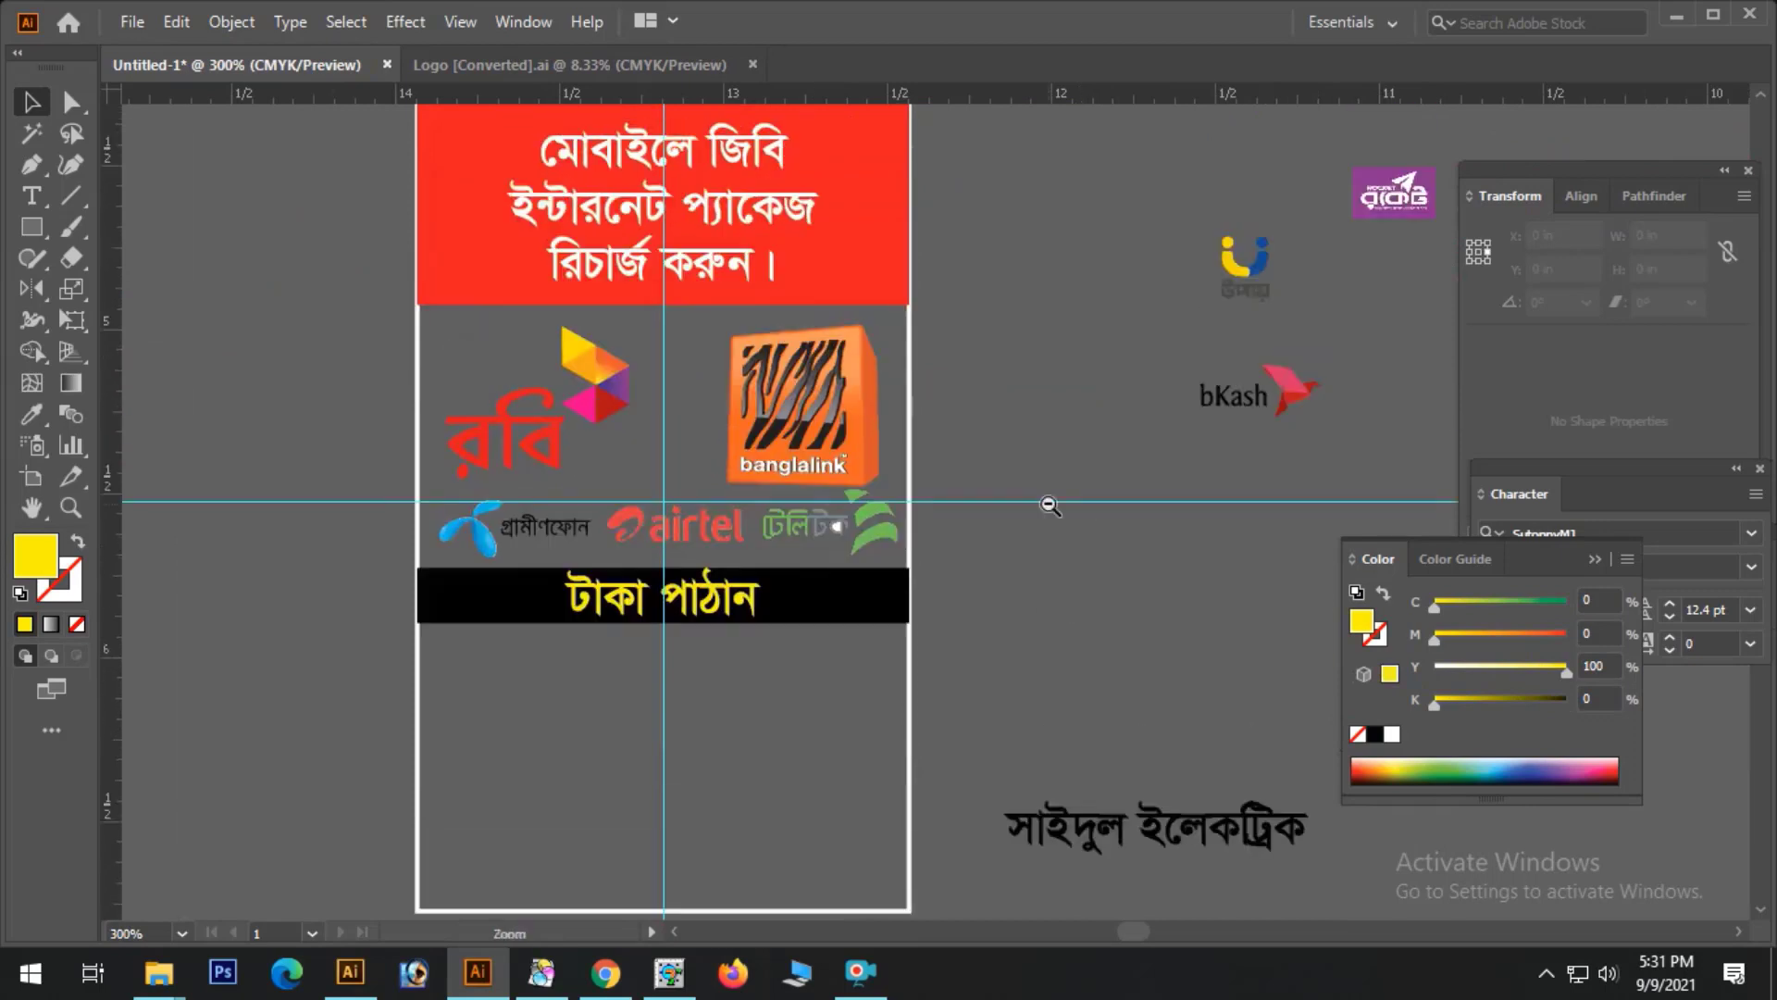
left_click(1047, 504, "ctrl+alt")
left_click_drag(1109, 436, 657, 659)
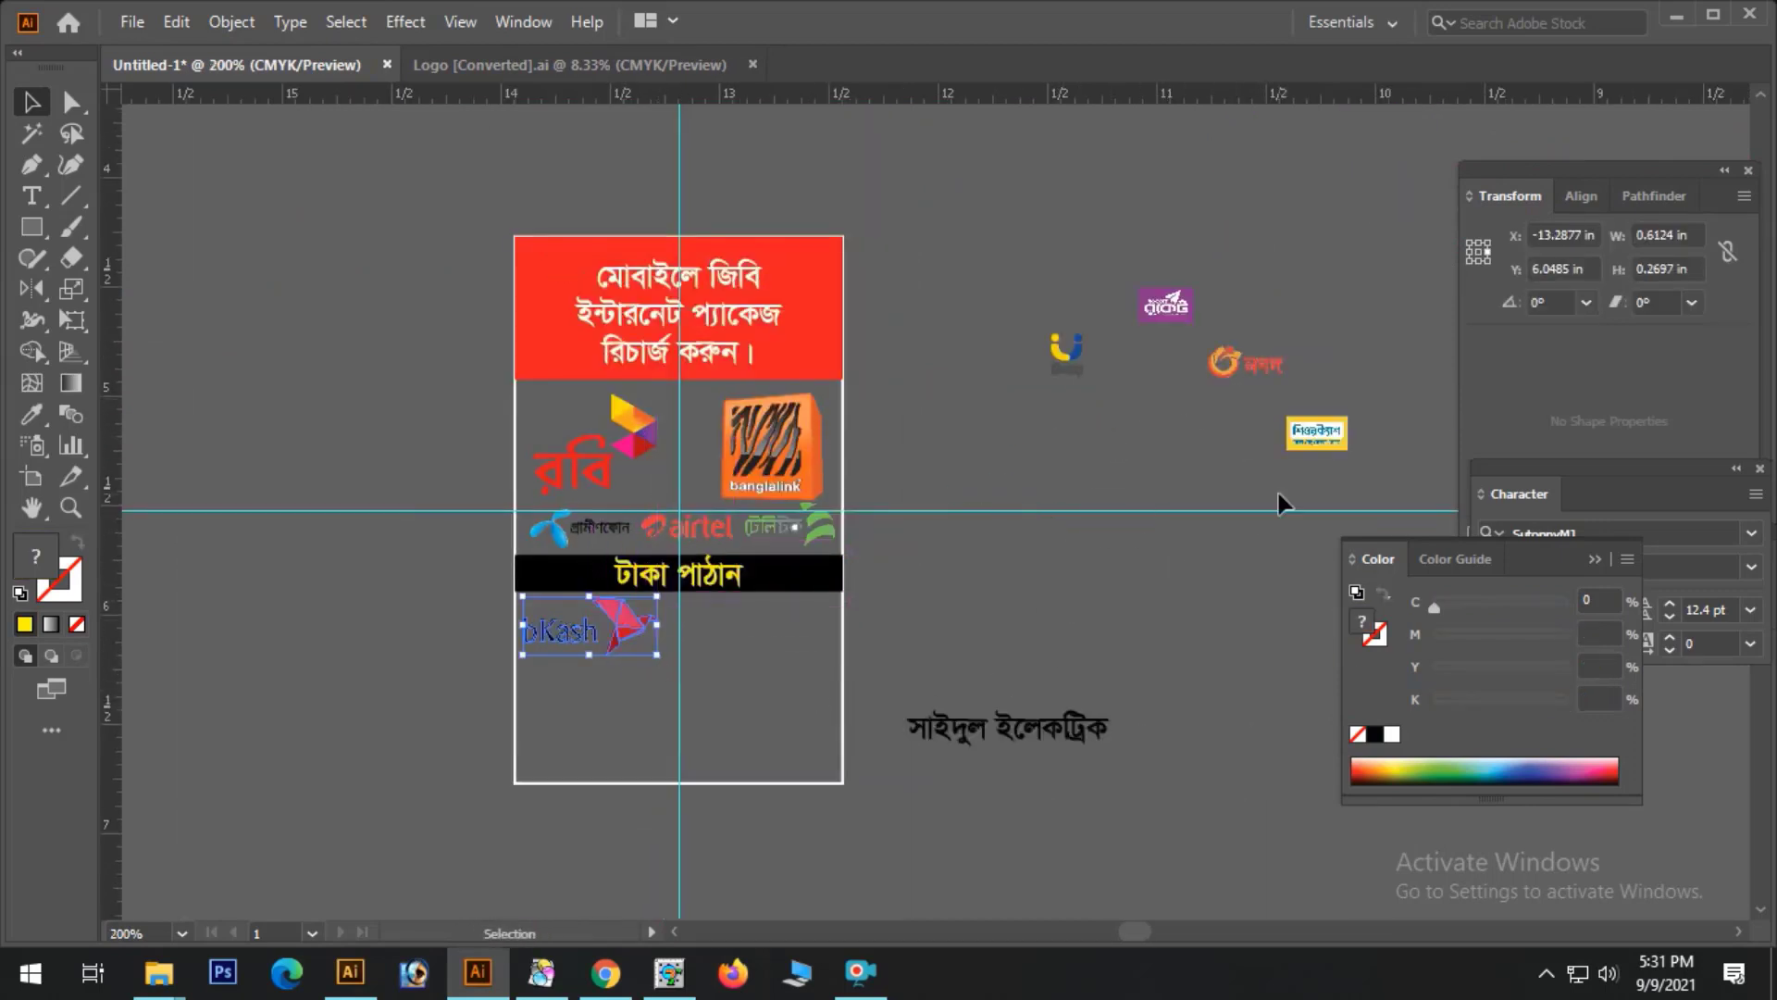
left_click_drag(1230, 352, 689, 672)
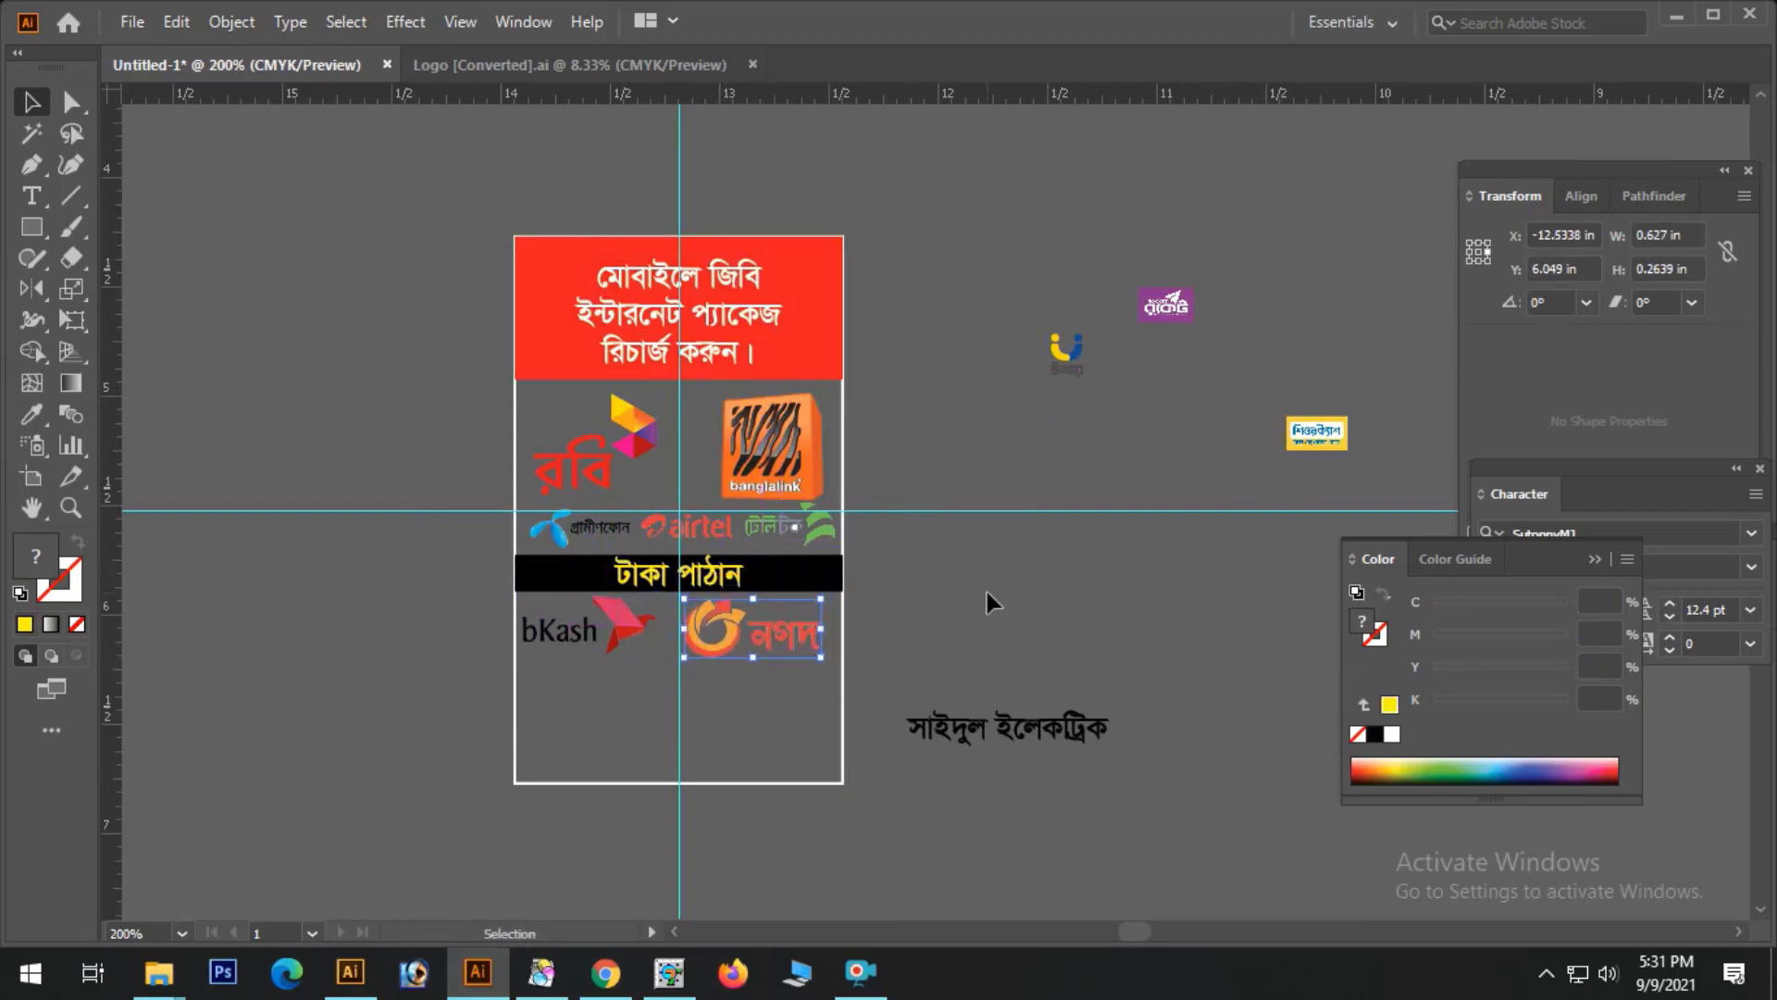
- Place the Upay logo below the bKash logo, enlarged to about 0.28 in wide, and nudge it left and down
left_click_drag(1066, 371, 605, 742)
key("Left")
key("Left")
key("Left")
key("Down")
key("Down")
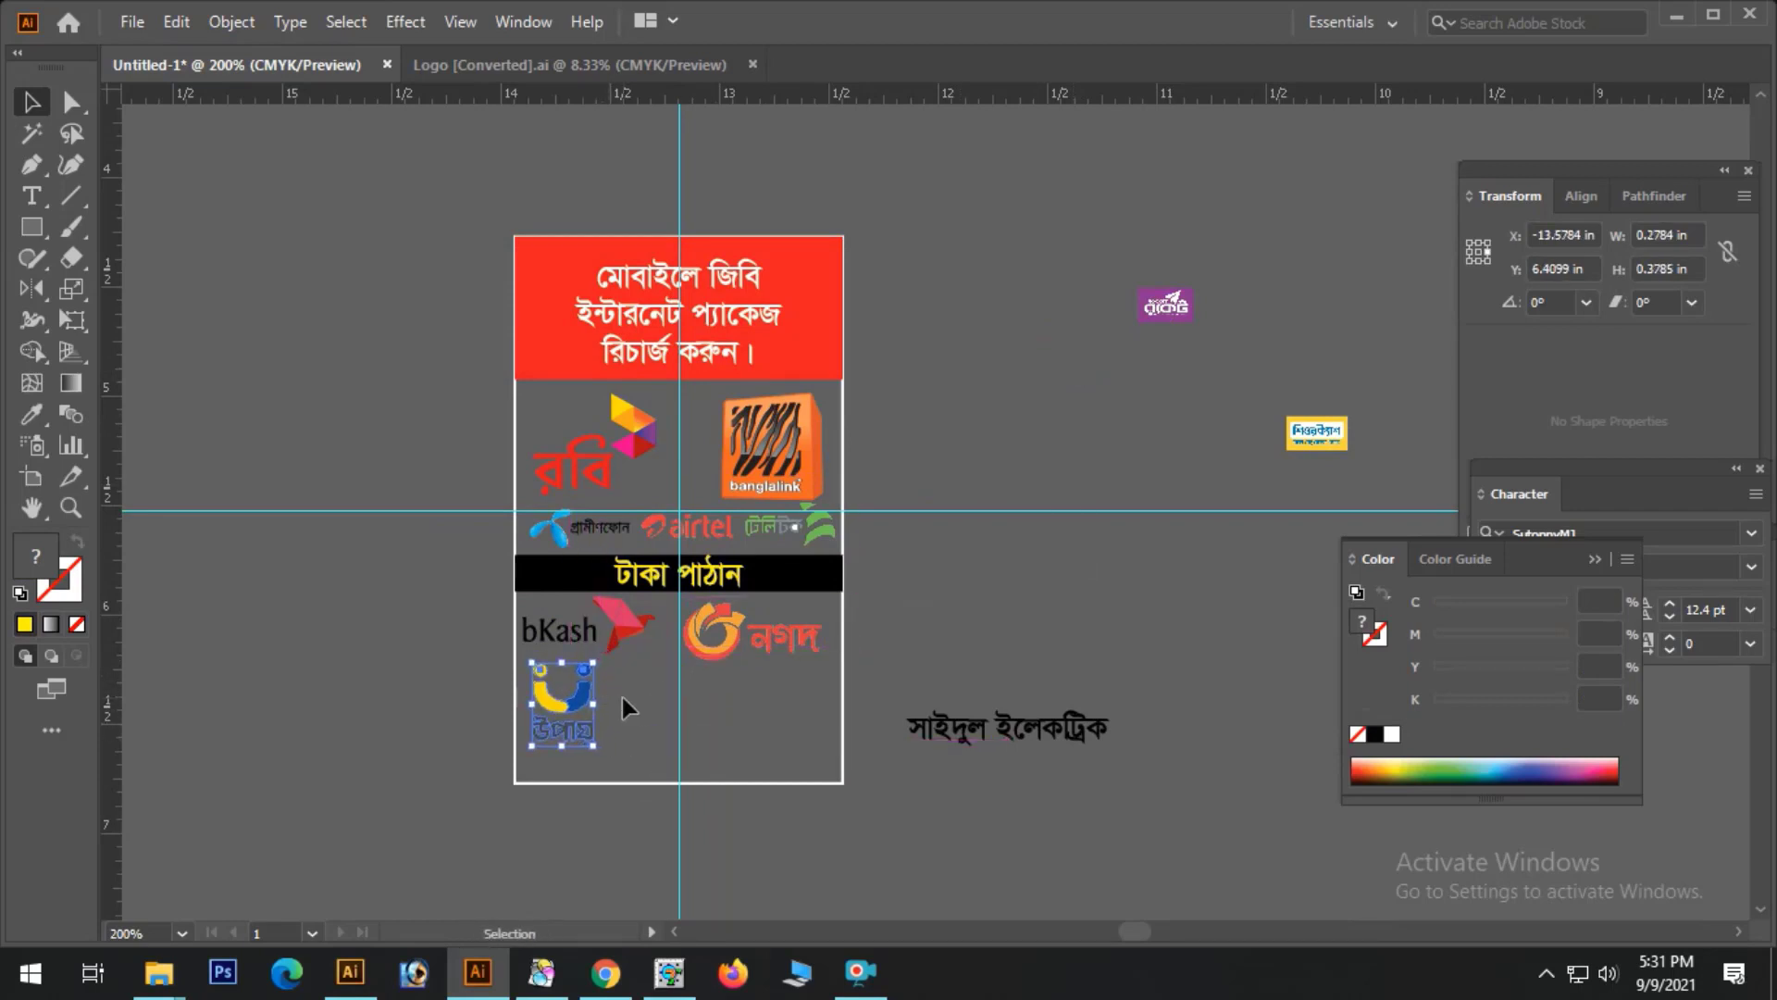
left_click(614, 700)
- Nudge the bKash logo right and slightly down, away from the layout's border
scroll(615, 700, "up", 3)
left_click(678, 468)
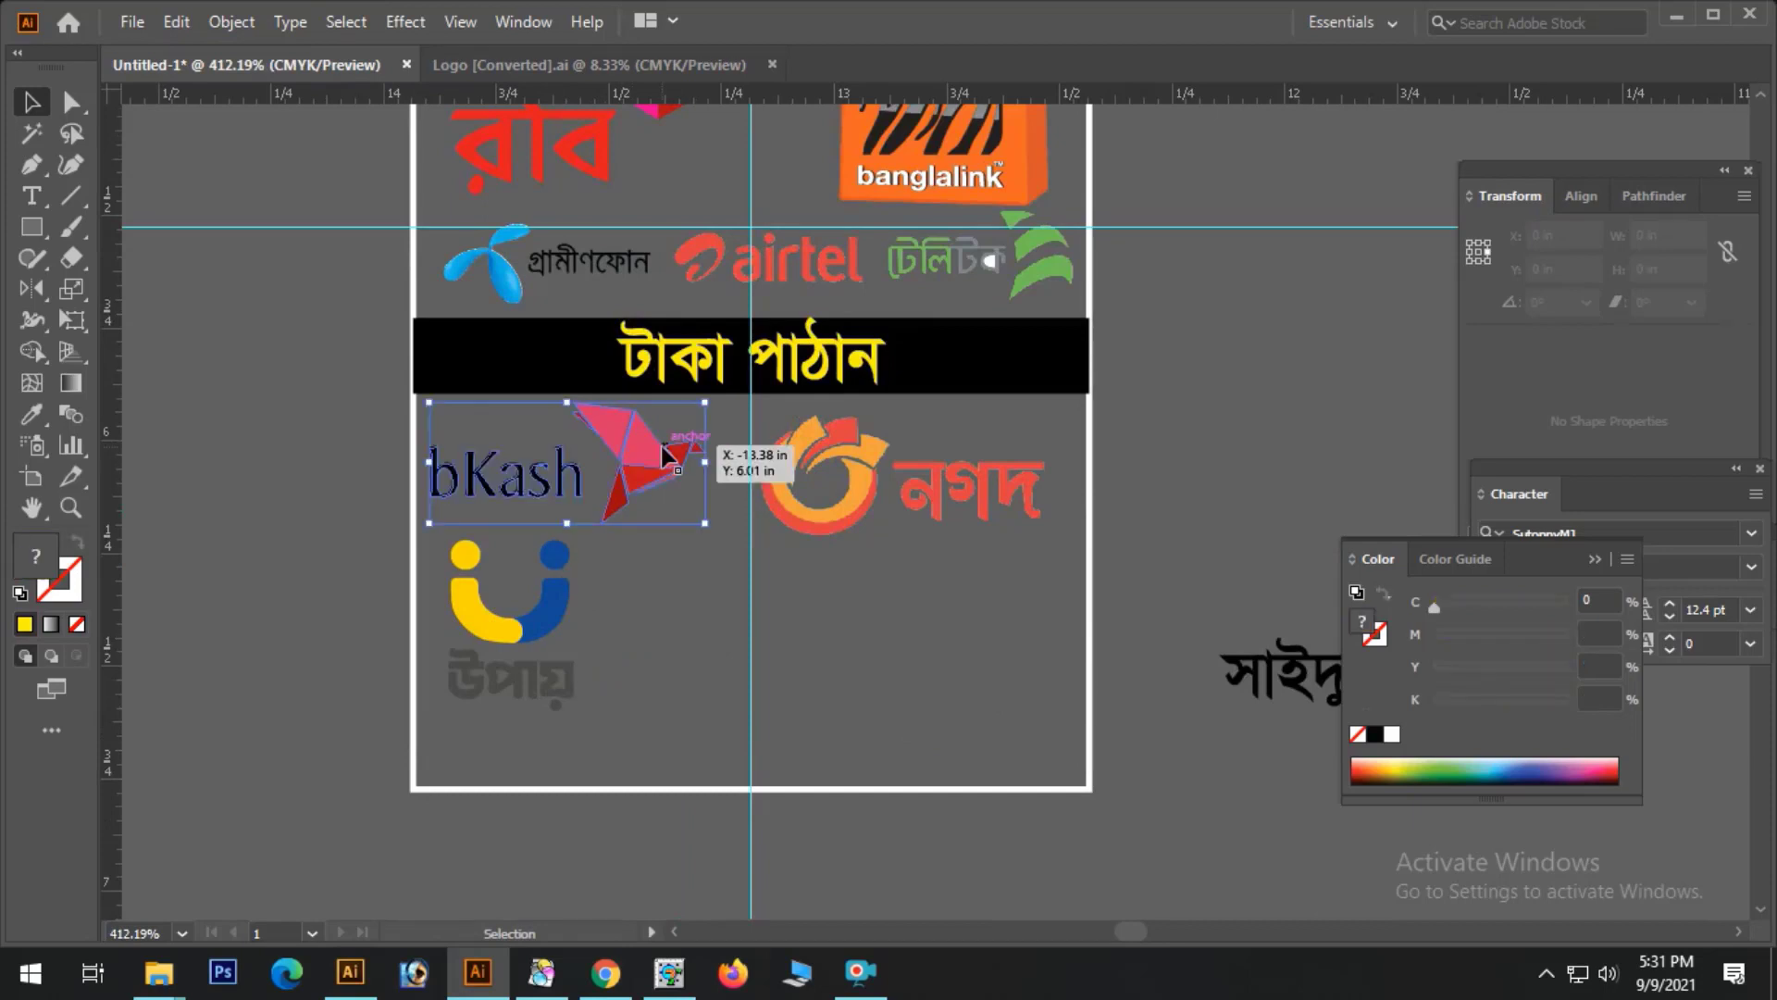
key("Right")
key("Down")
- Nudge the Upay logo right so it sits further in from the layout's left border
left_click(561, 600)
key("Right")
key("Right")
key("Right")
key("Right")
key("Right")
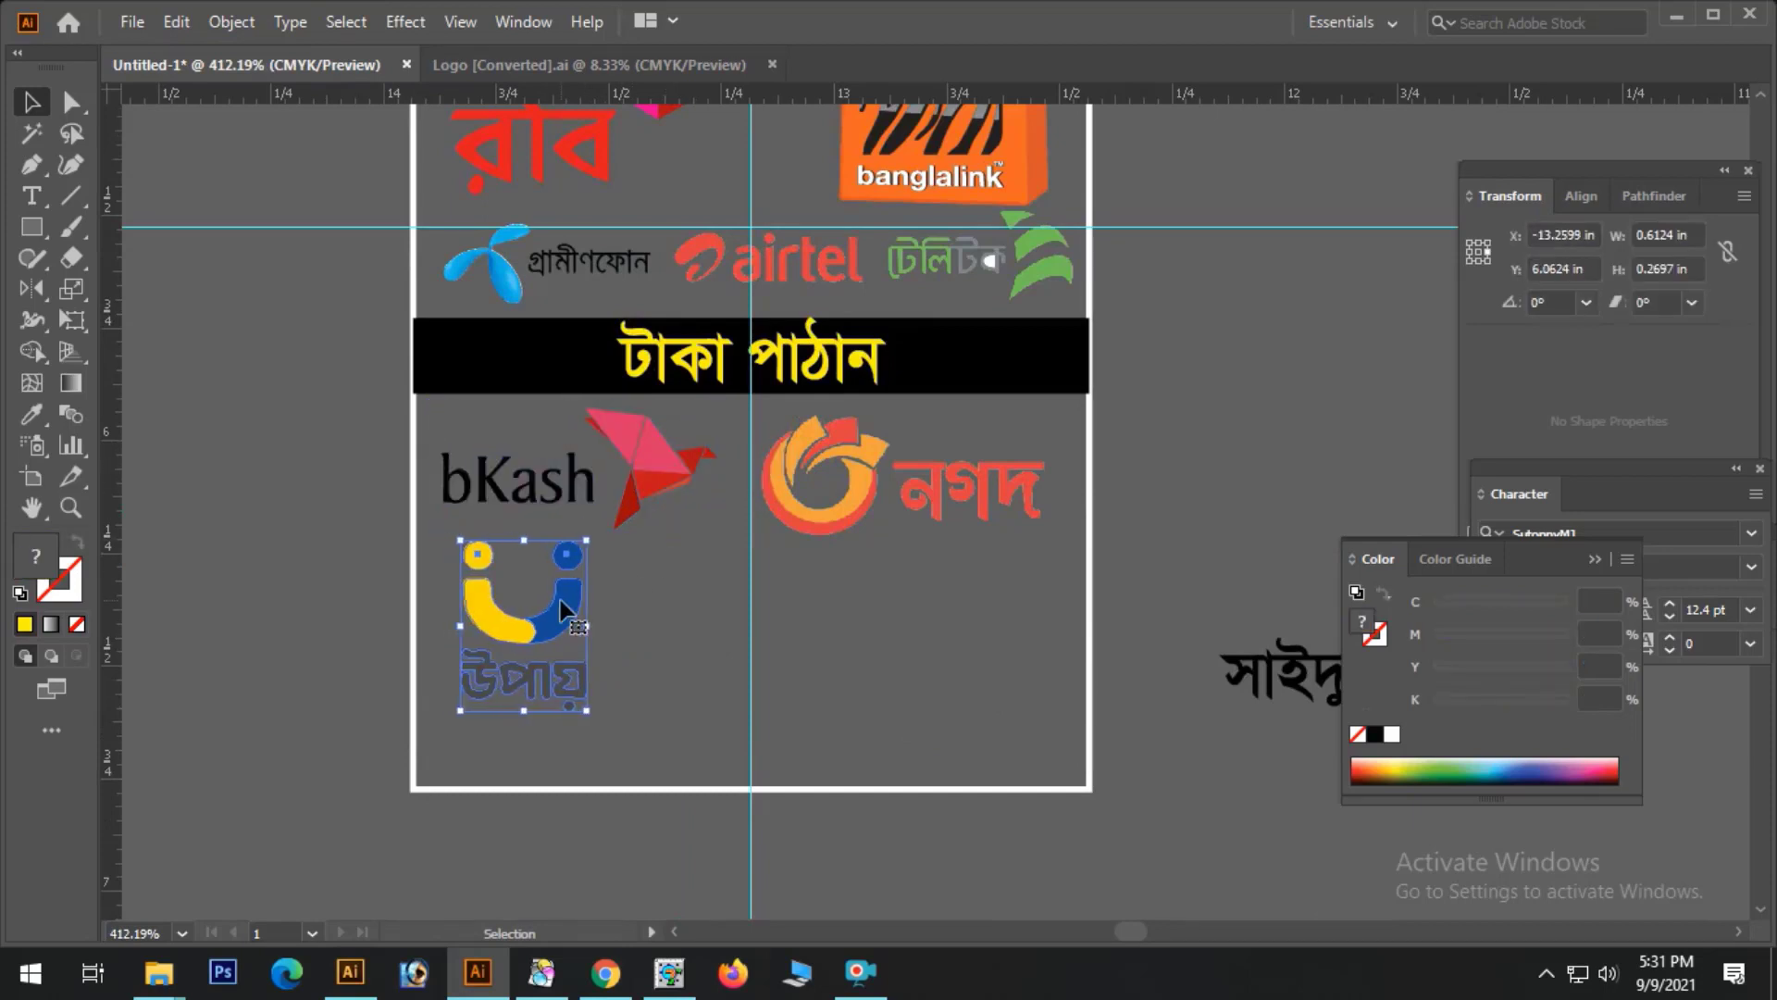
- Nudge the bKash and Nagad logos slightly up towards the black bar
left_click(642, 486)
key("Up")
left_click(863, 518)
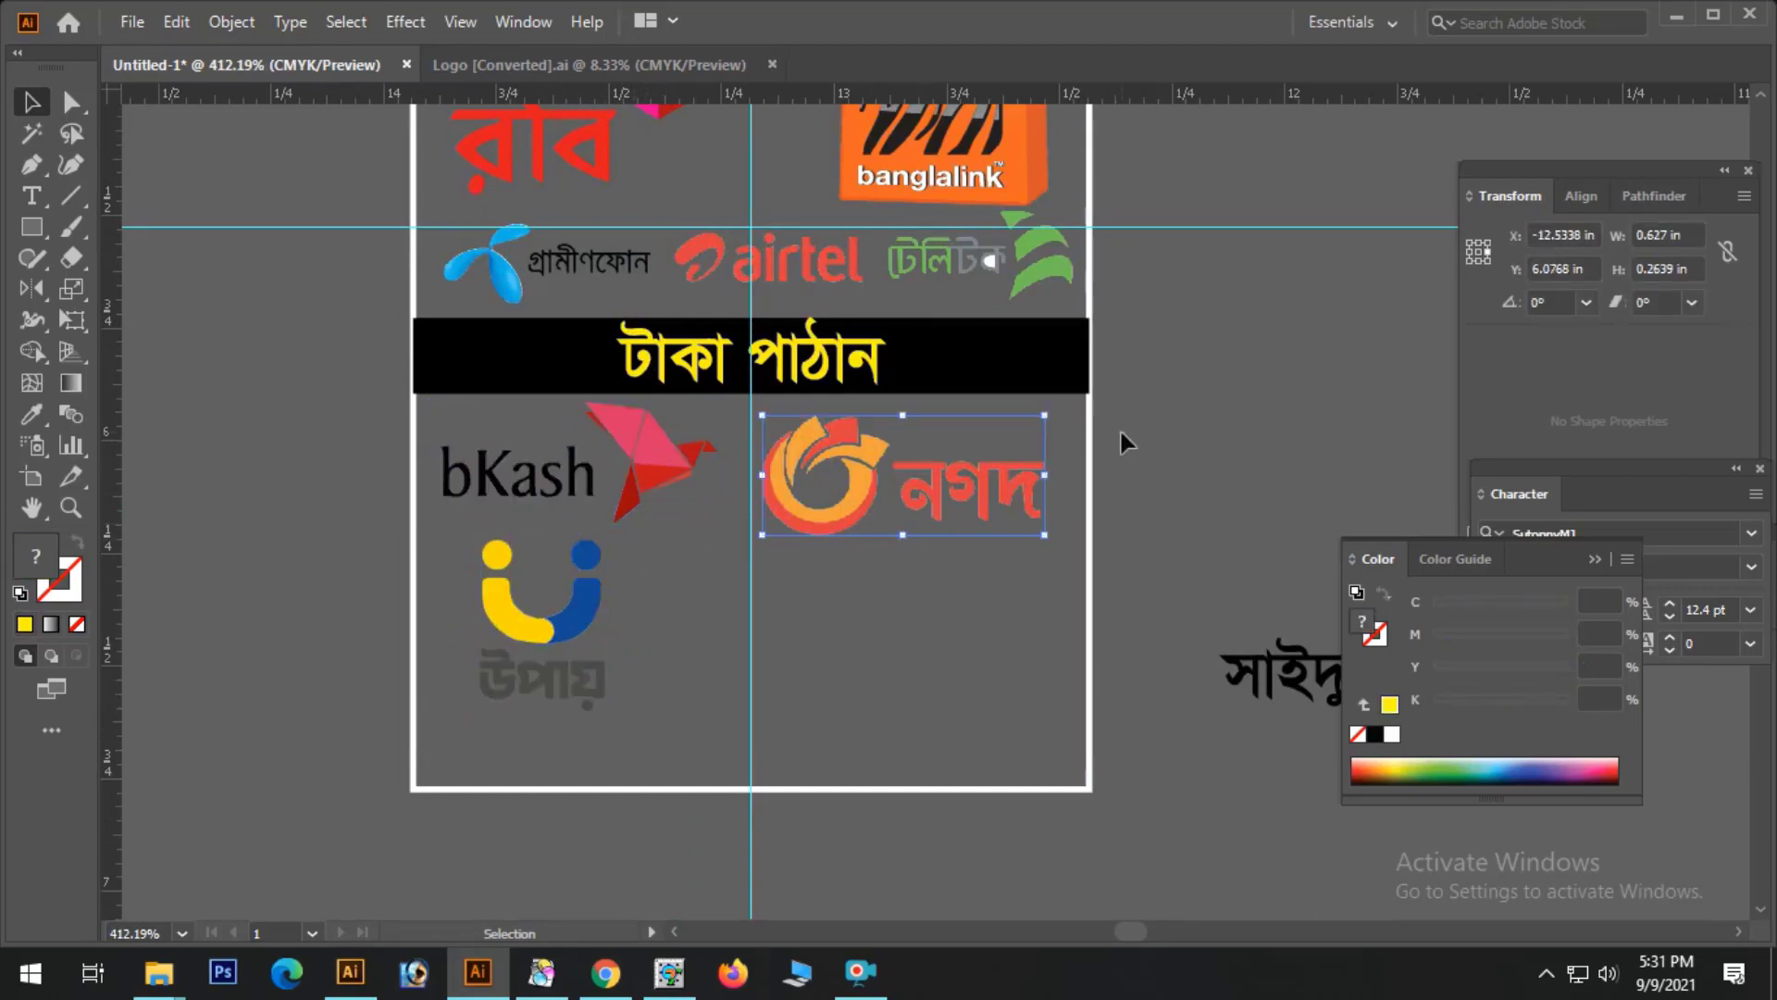
key("Up")
left_click(1203, 453)
- Move the Rocket logo beside the Upay logo and nudge it left and up until it is centred on the vertical guide
scroll(1131, 539, "down", 5)
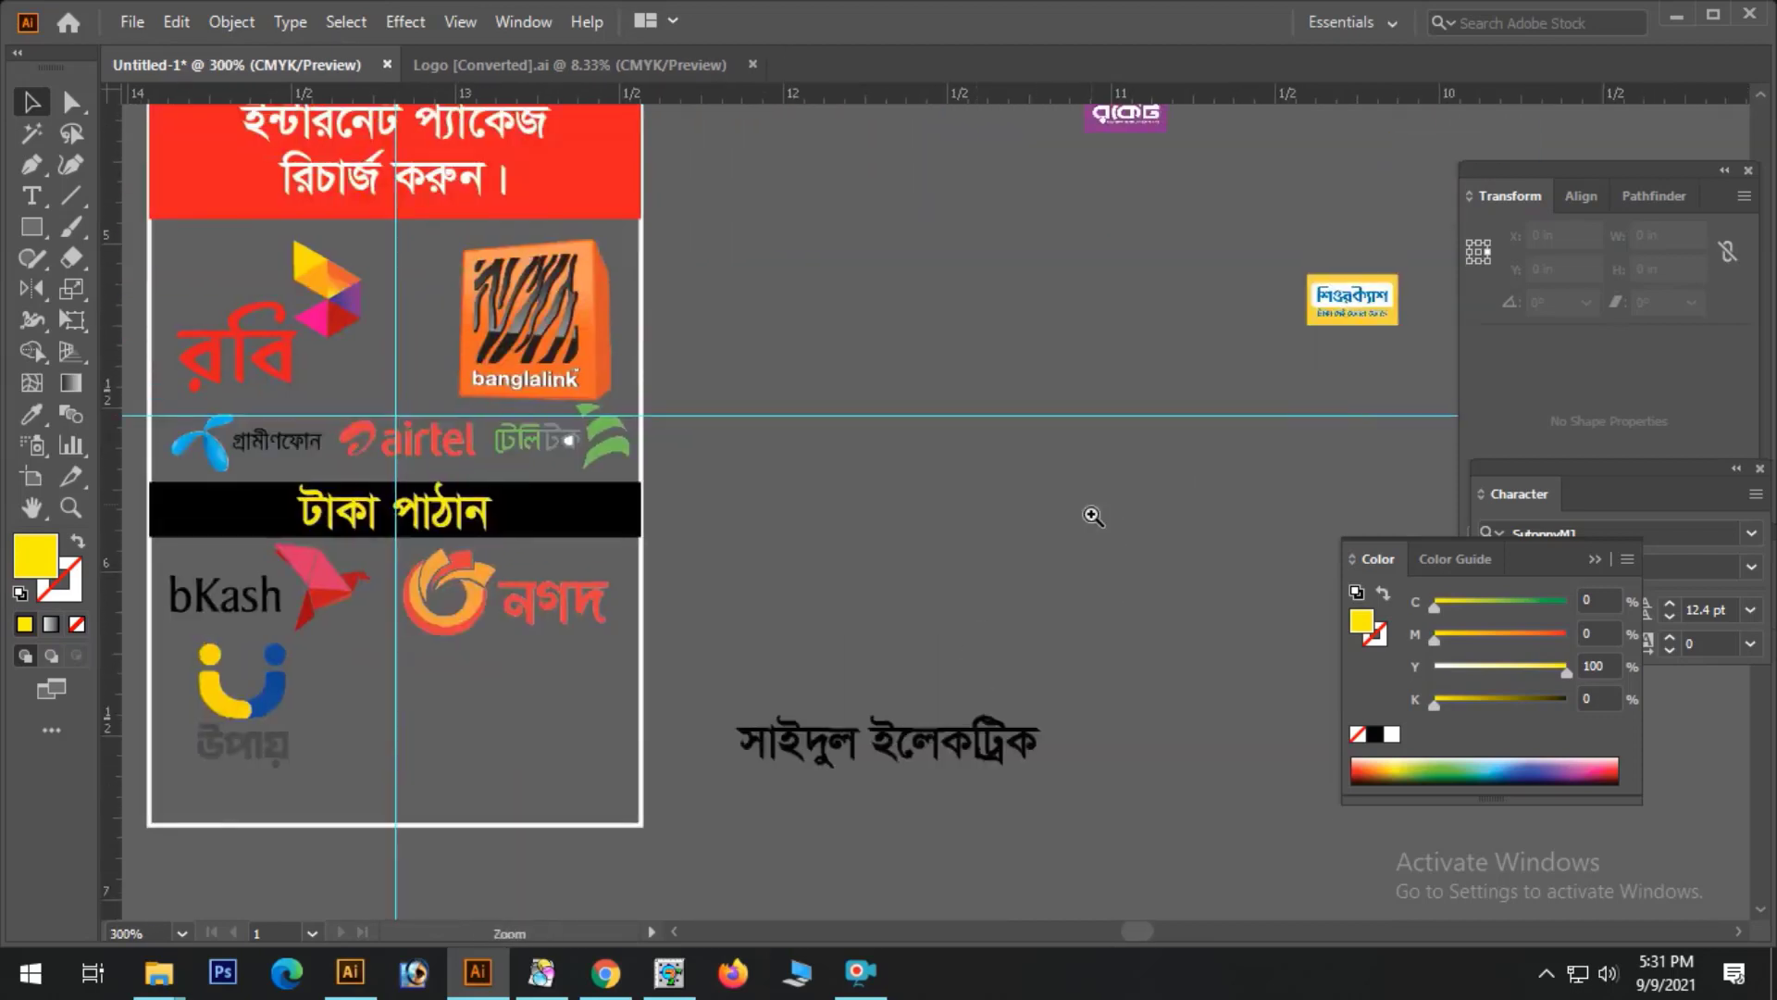
left_click_drag(924, 225, 488, 663)
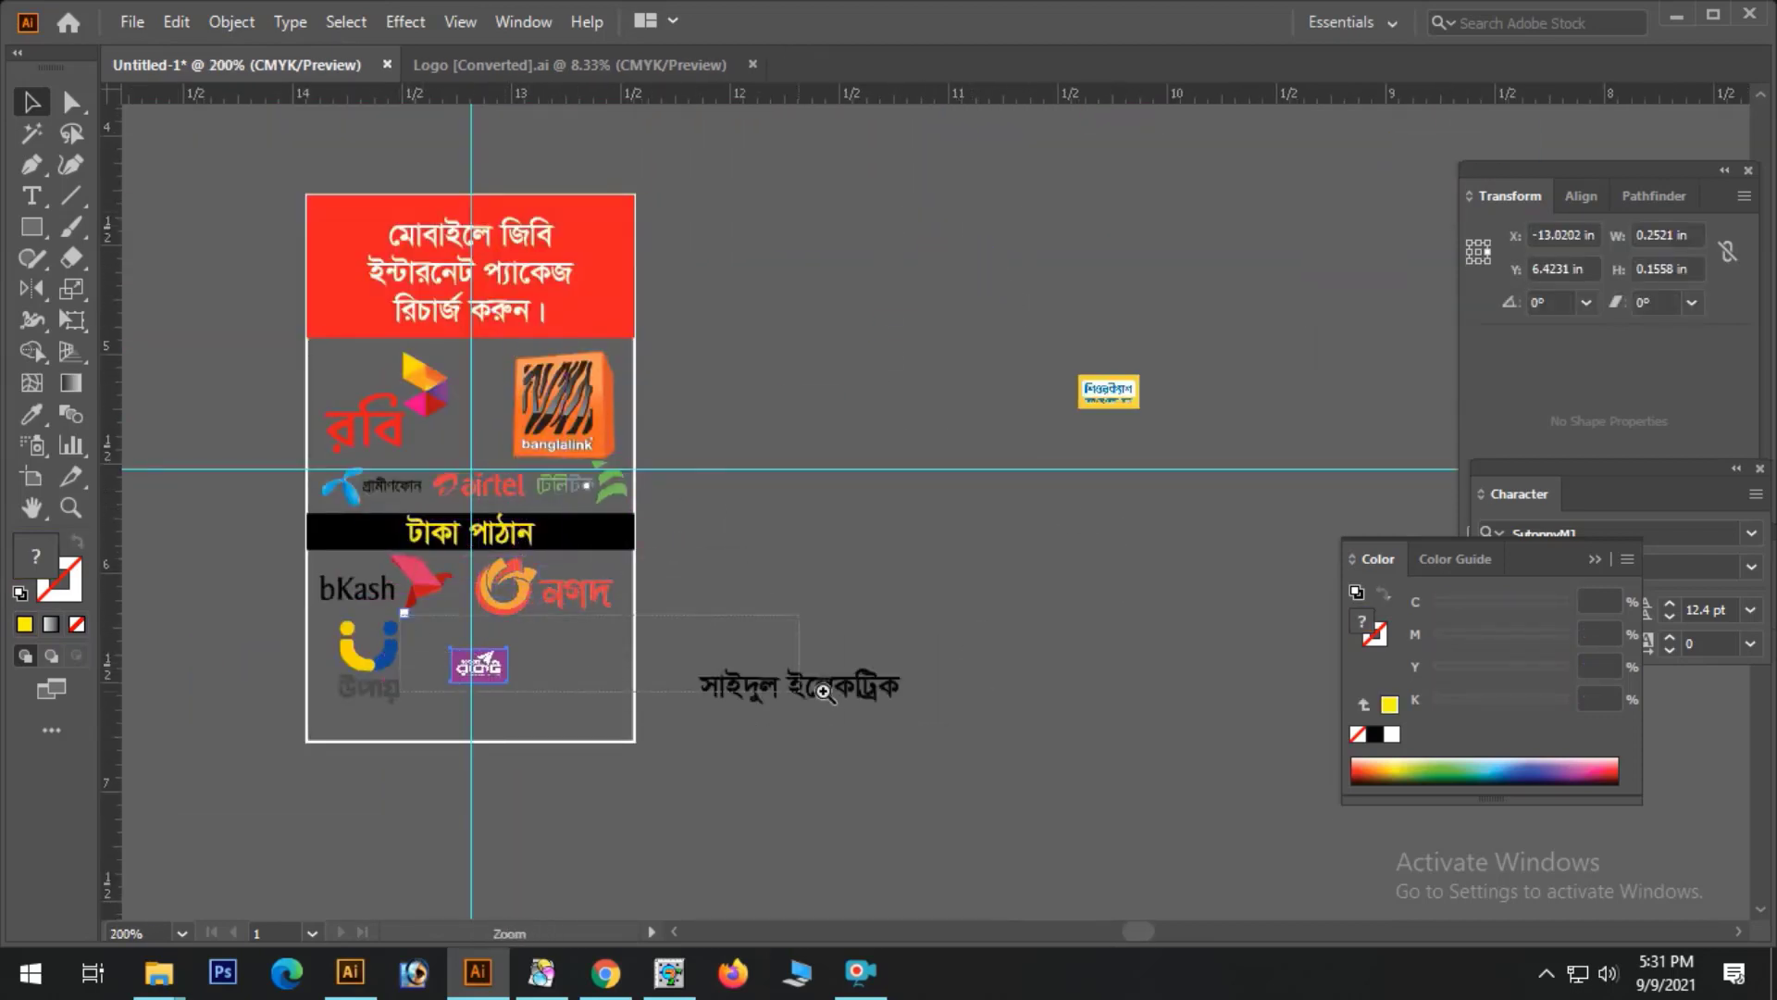
scroll(886, 611, "up", 5)
key("Left")
key("Left")
key("Left")
key("Up")
key("Up")
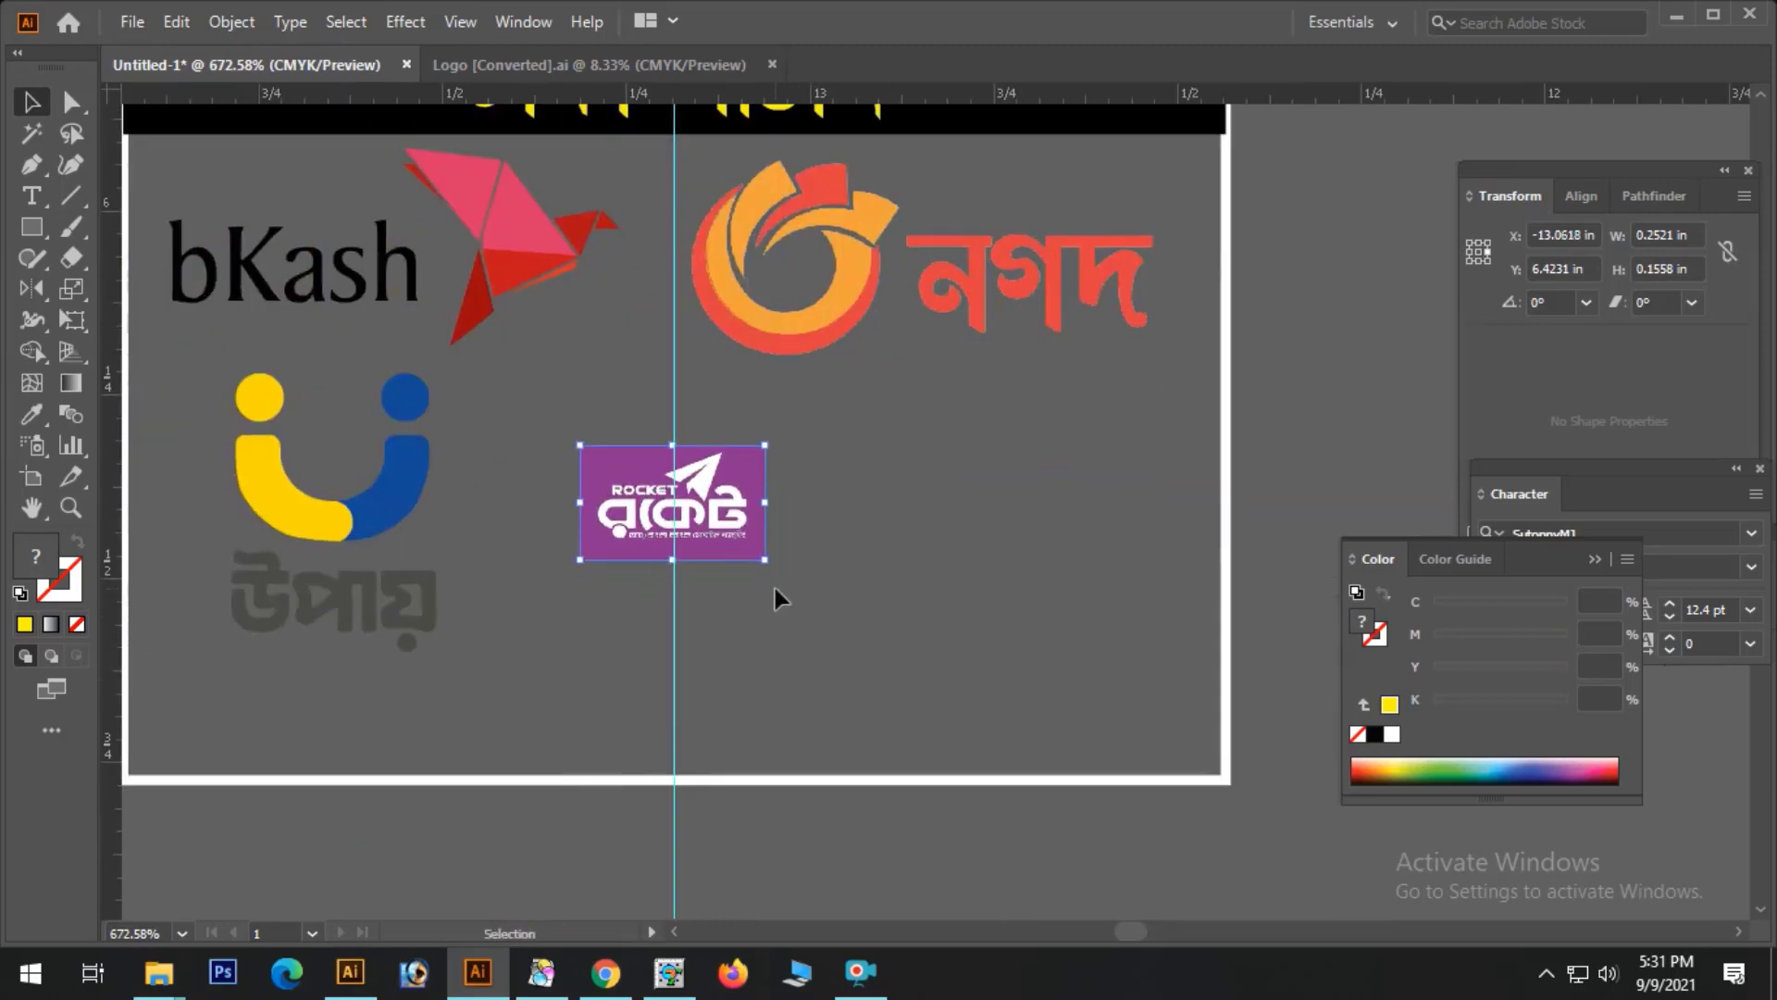
- Enlarge the Rocket logo from its centre to about 0.43 in wide and nudge it down
left_click_drag(750, 560, 835, 603)
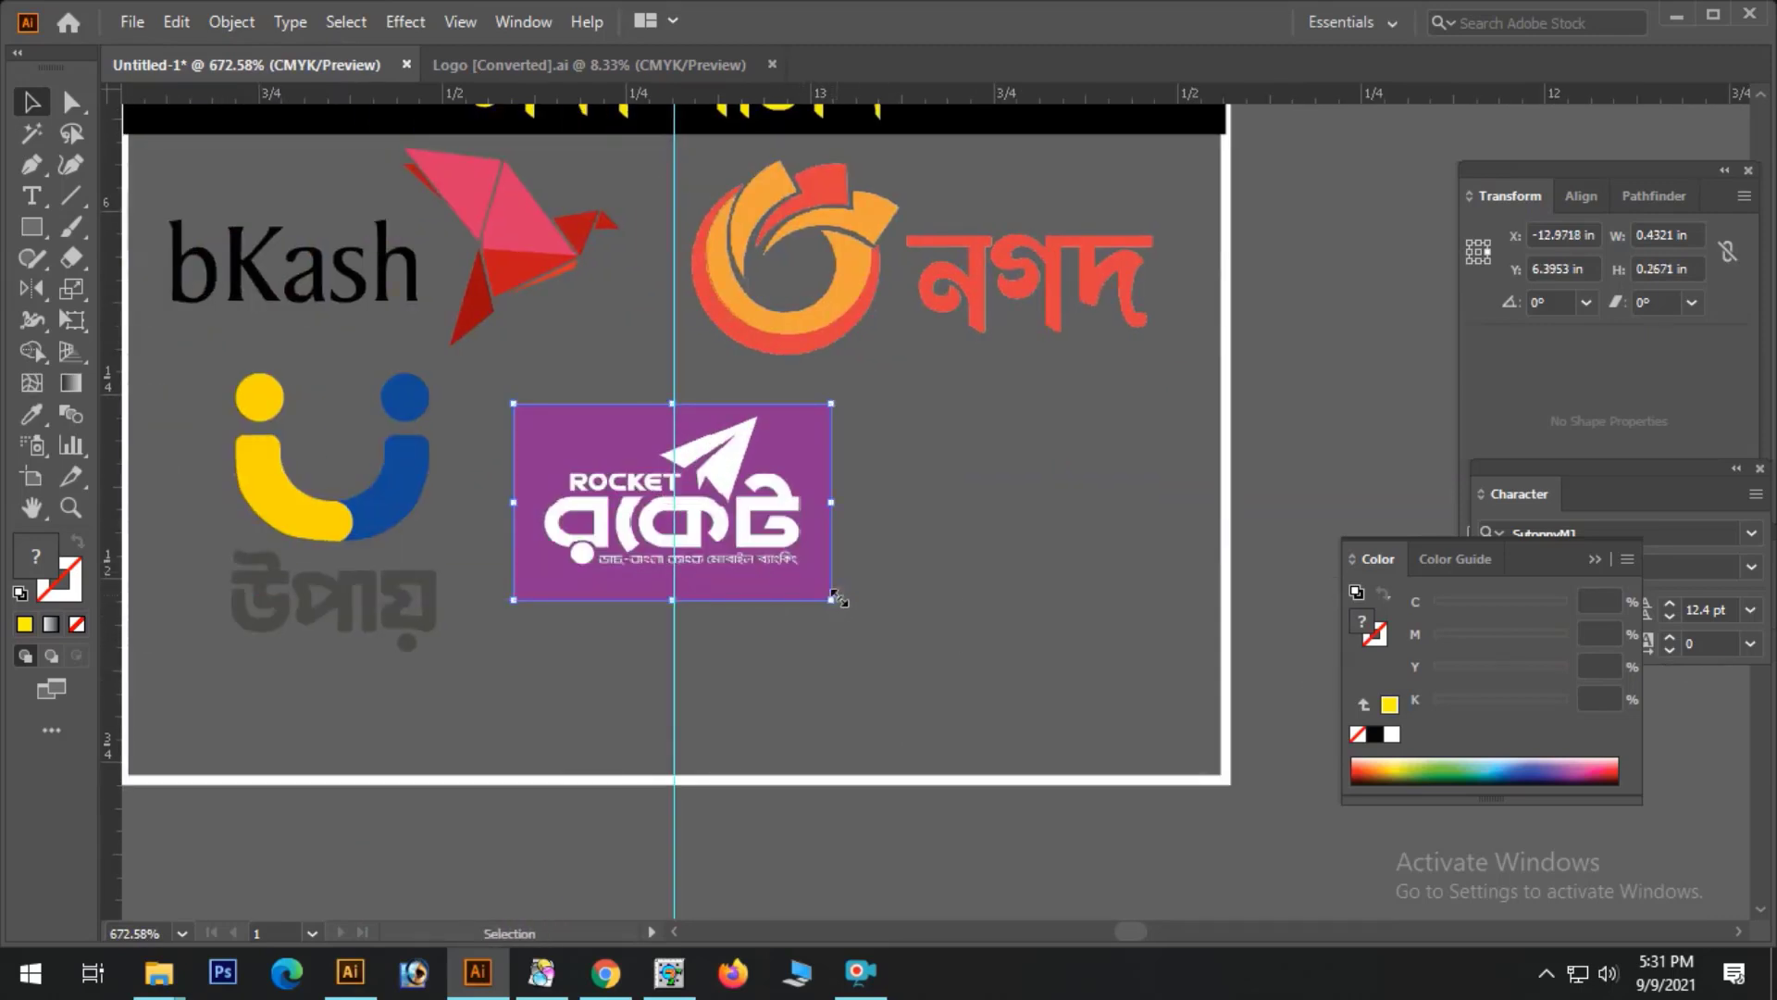
key("Down")
key("Down")
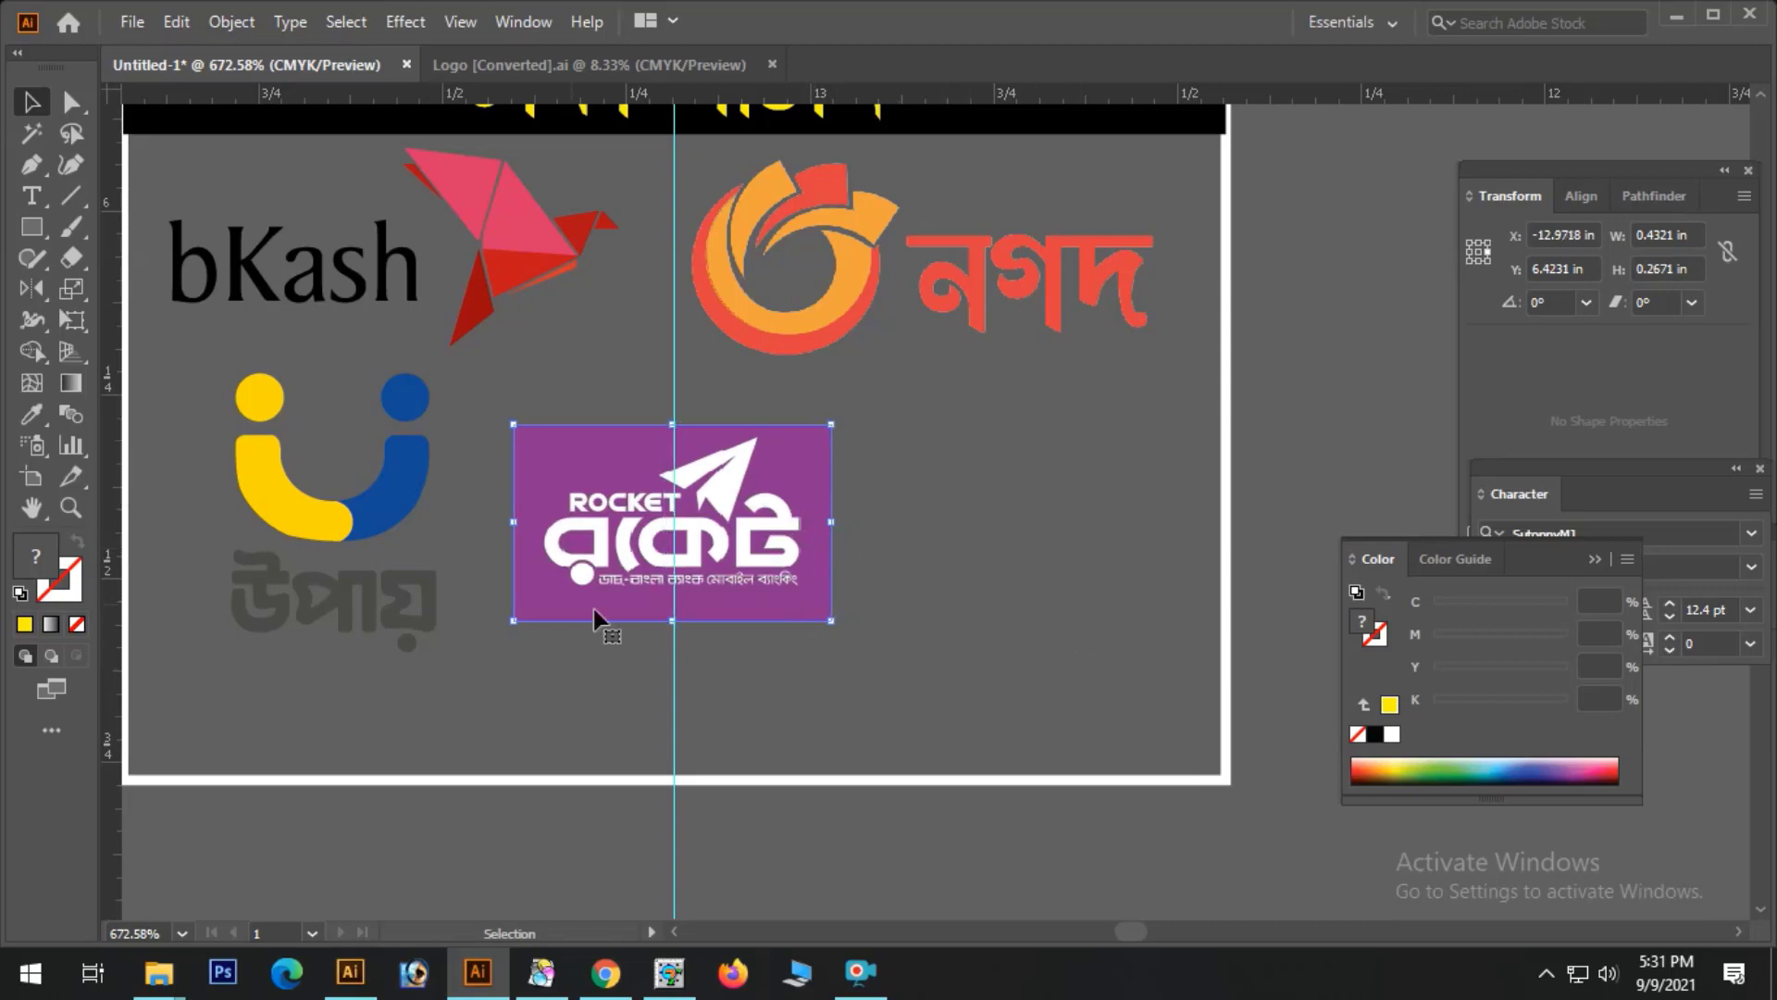
- Nudge the bKash and Nagad logos right to balance their spacing across the layout's width
left_click(962, 495, "alt")
left_click(963, 495, "alt")
left_click(963, 495, "alt")
left_click(712, 441)
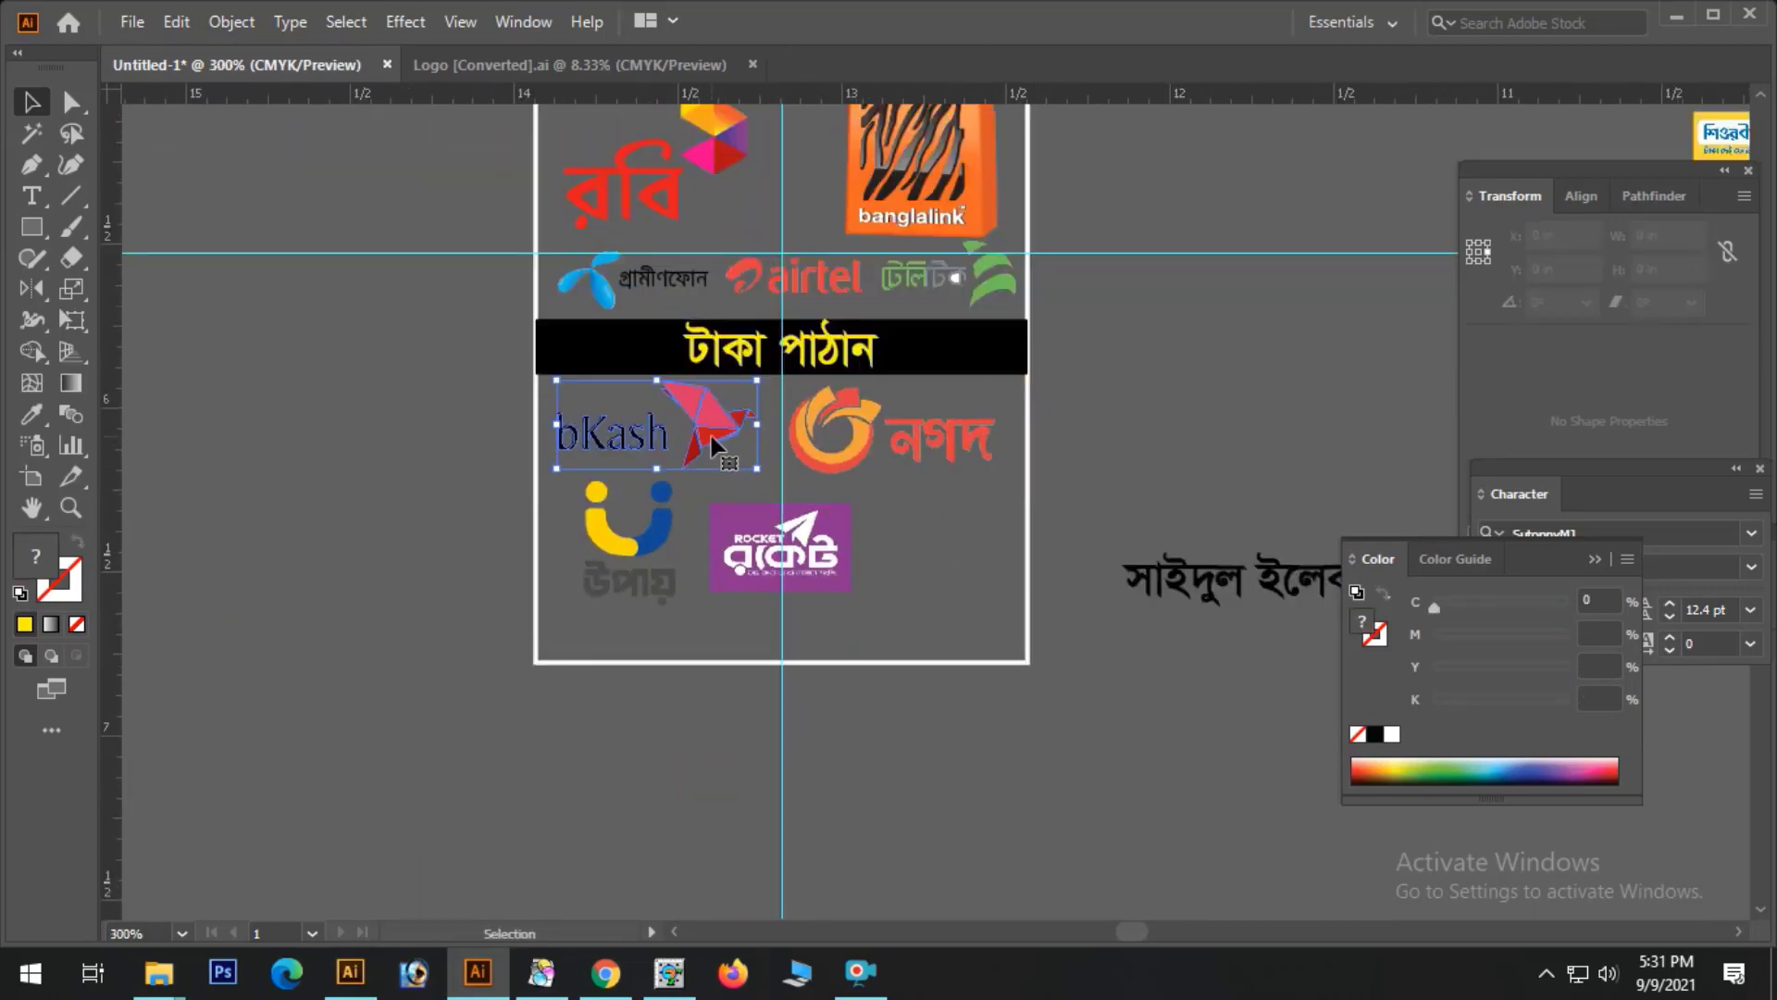
key("Right")
left_click(952, 432)
key("Right")
key("Right")
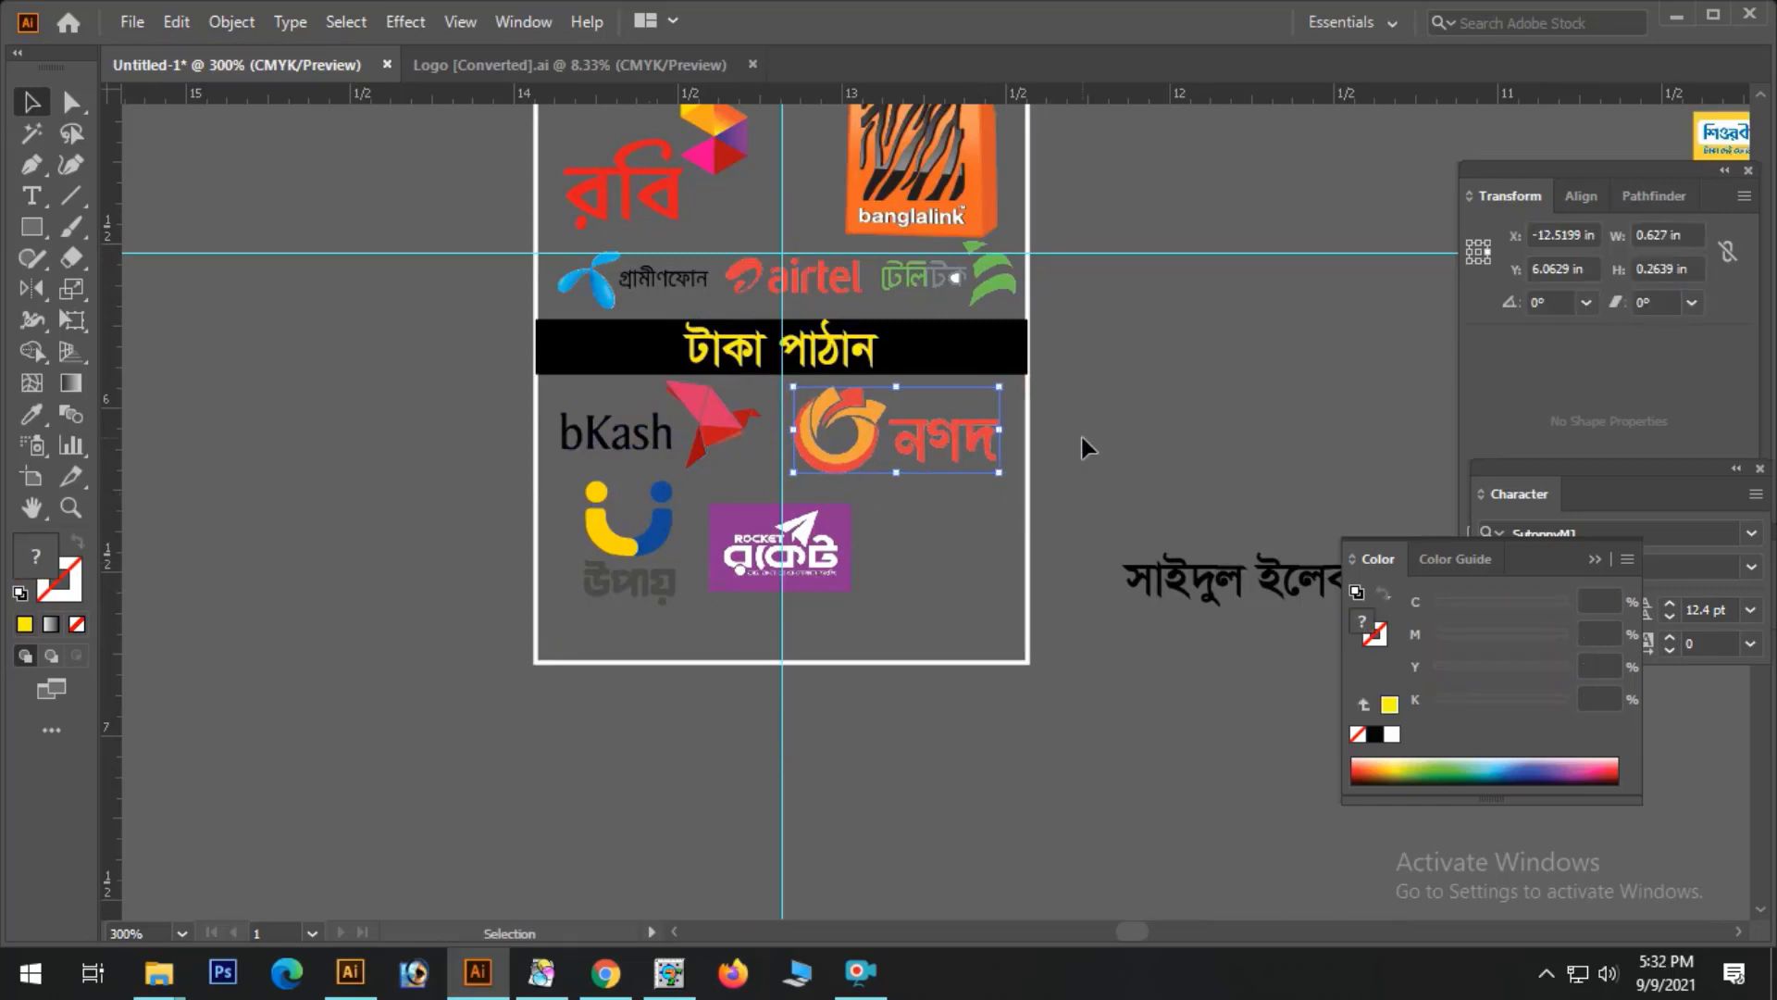
key("Right")
- Nudge the Upay logo left, away from the Rocket logo
left_click(745, 554)
left_click(648, 554)
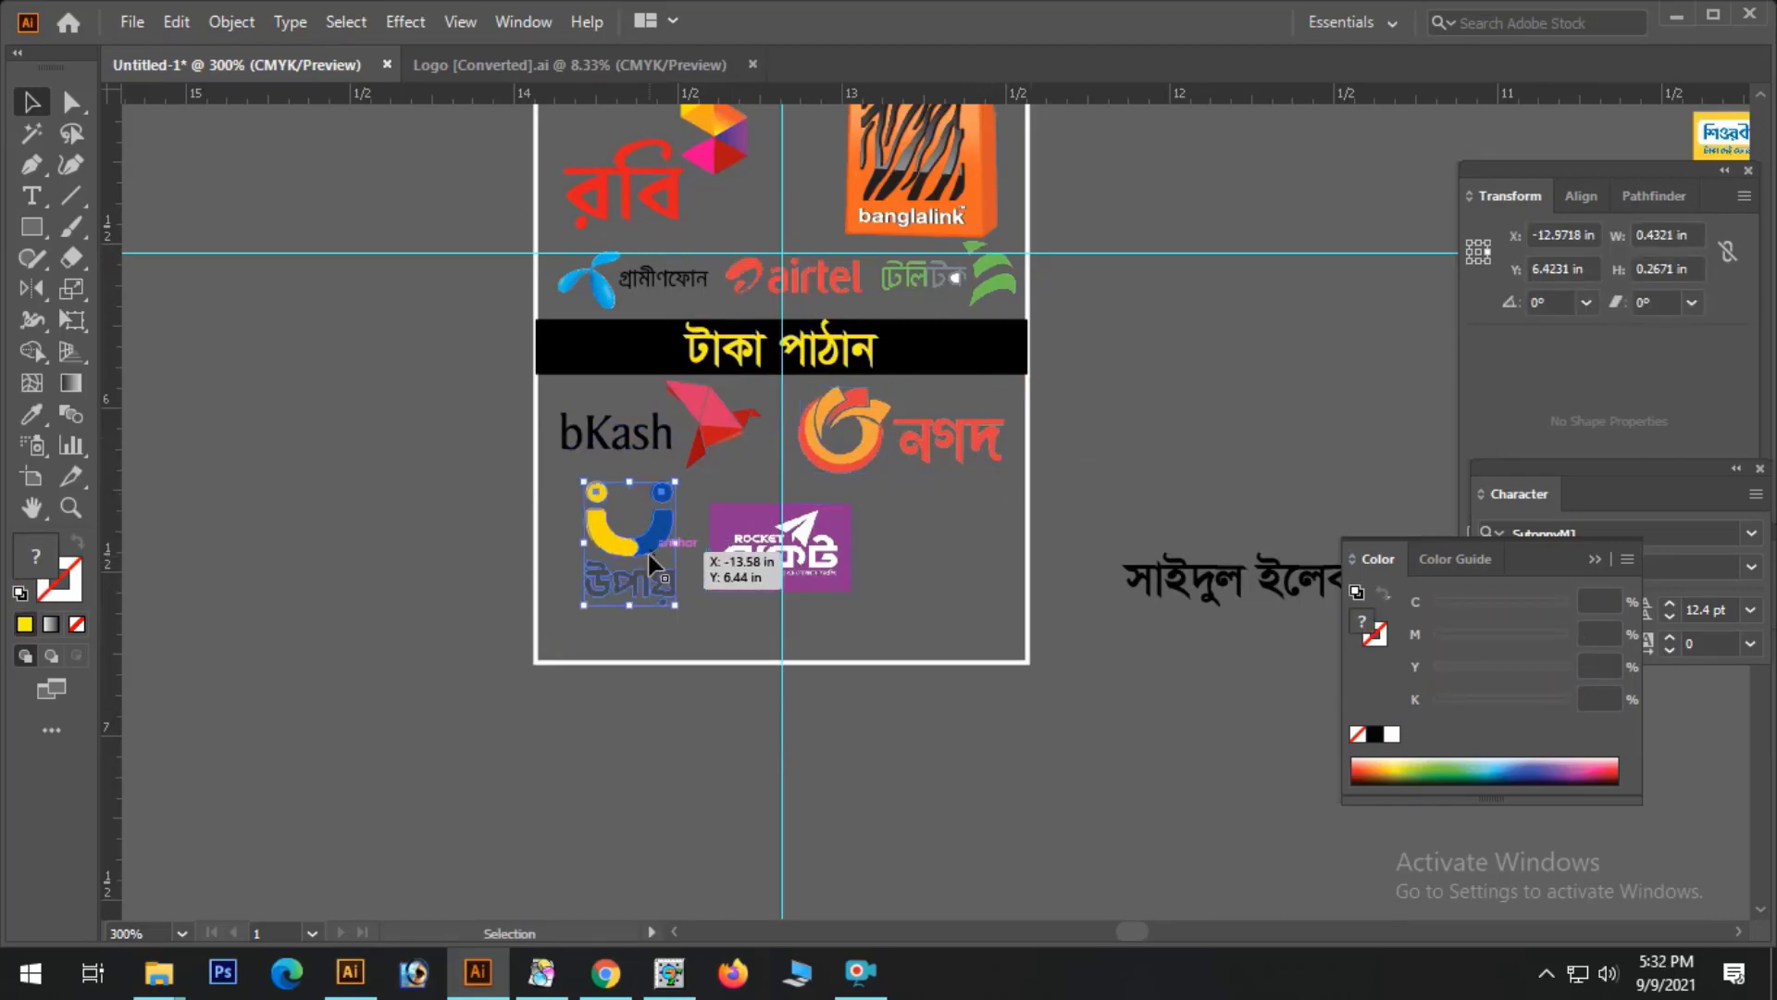
key("Left")
key("Left")
left_click(975, 548)
left_click(1028, 506, "ctrl+alt")
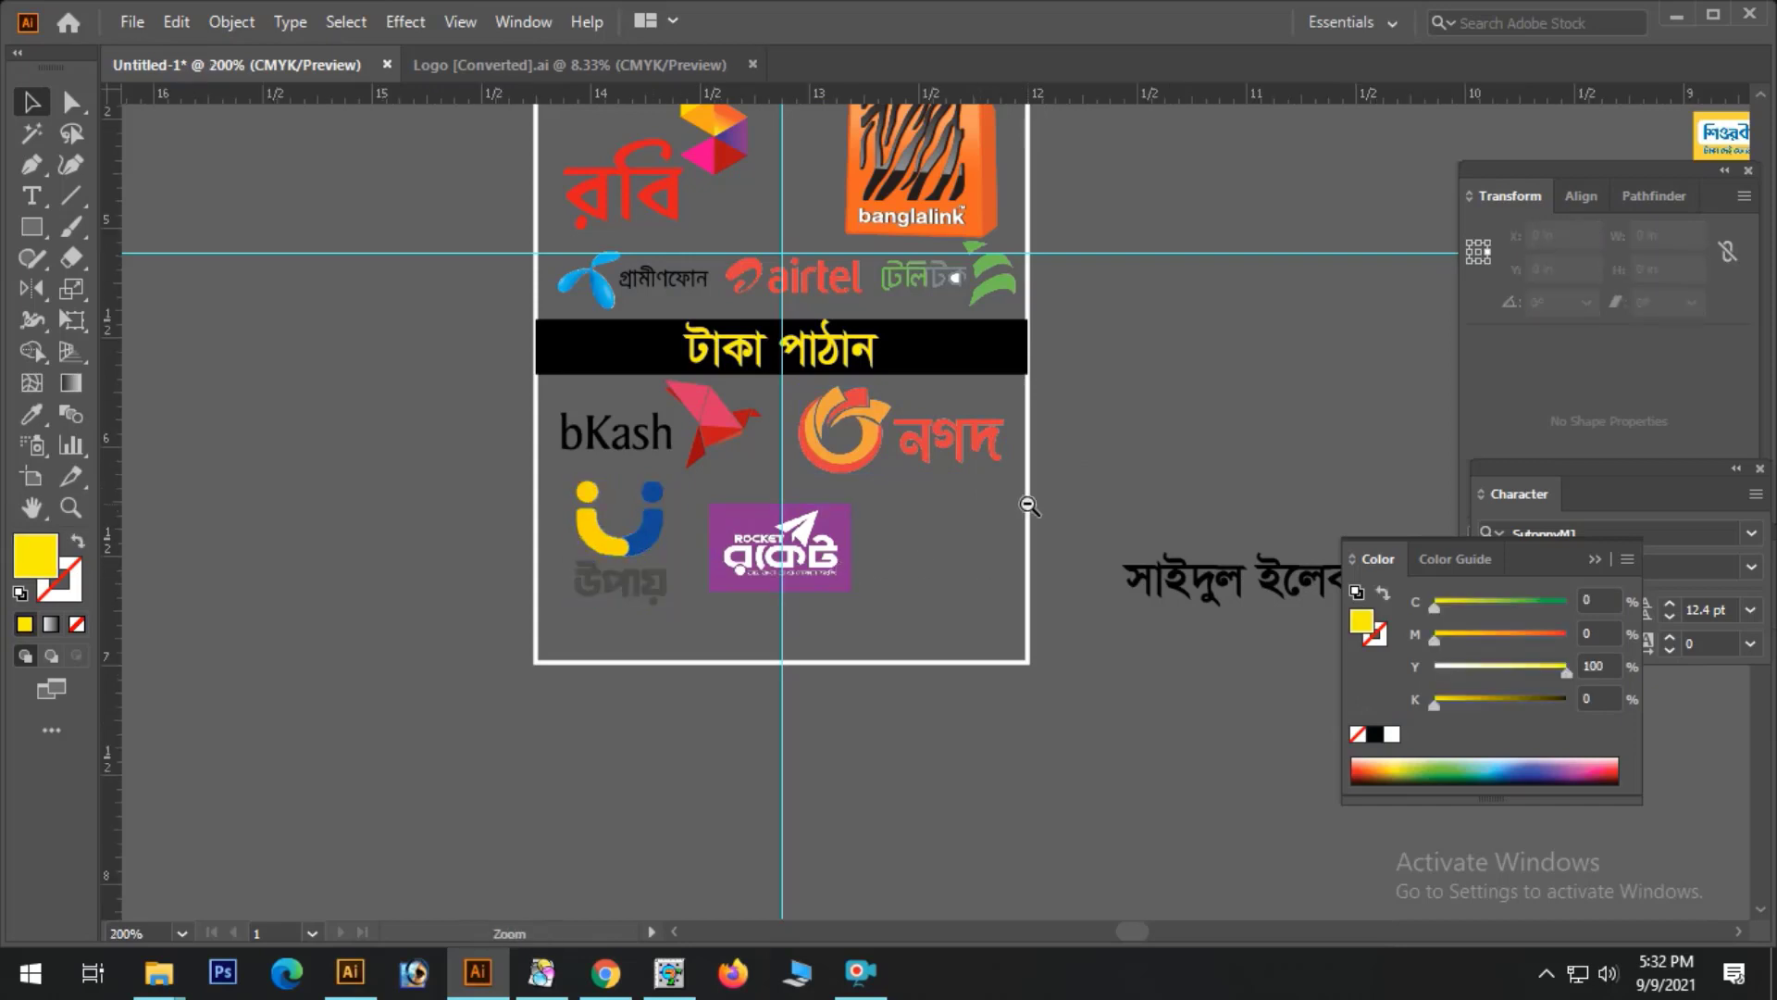
- Move the yellow SureCash logo into the layout beside the Rocket logo, enlarge it from its centre and nudge it right
left_click(1029, 505, "ctrl+alt")
left_click(1161, 374)
left_click_drag(1160, 374, 750, 579)
left_click_drag(564, 512, 998, 589)
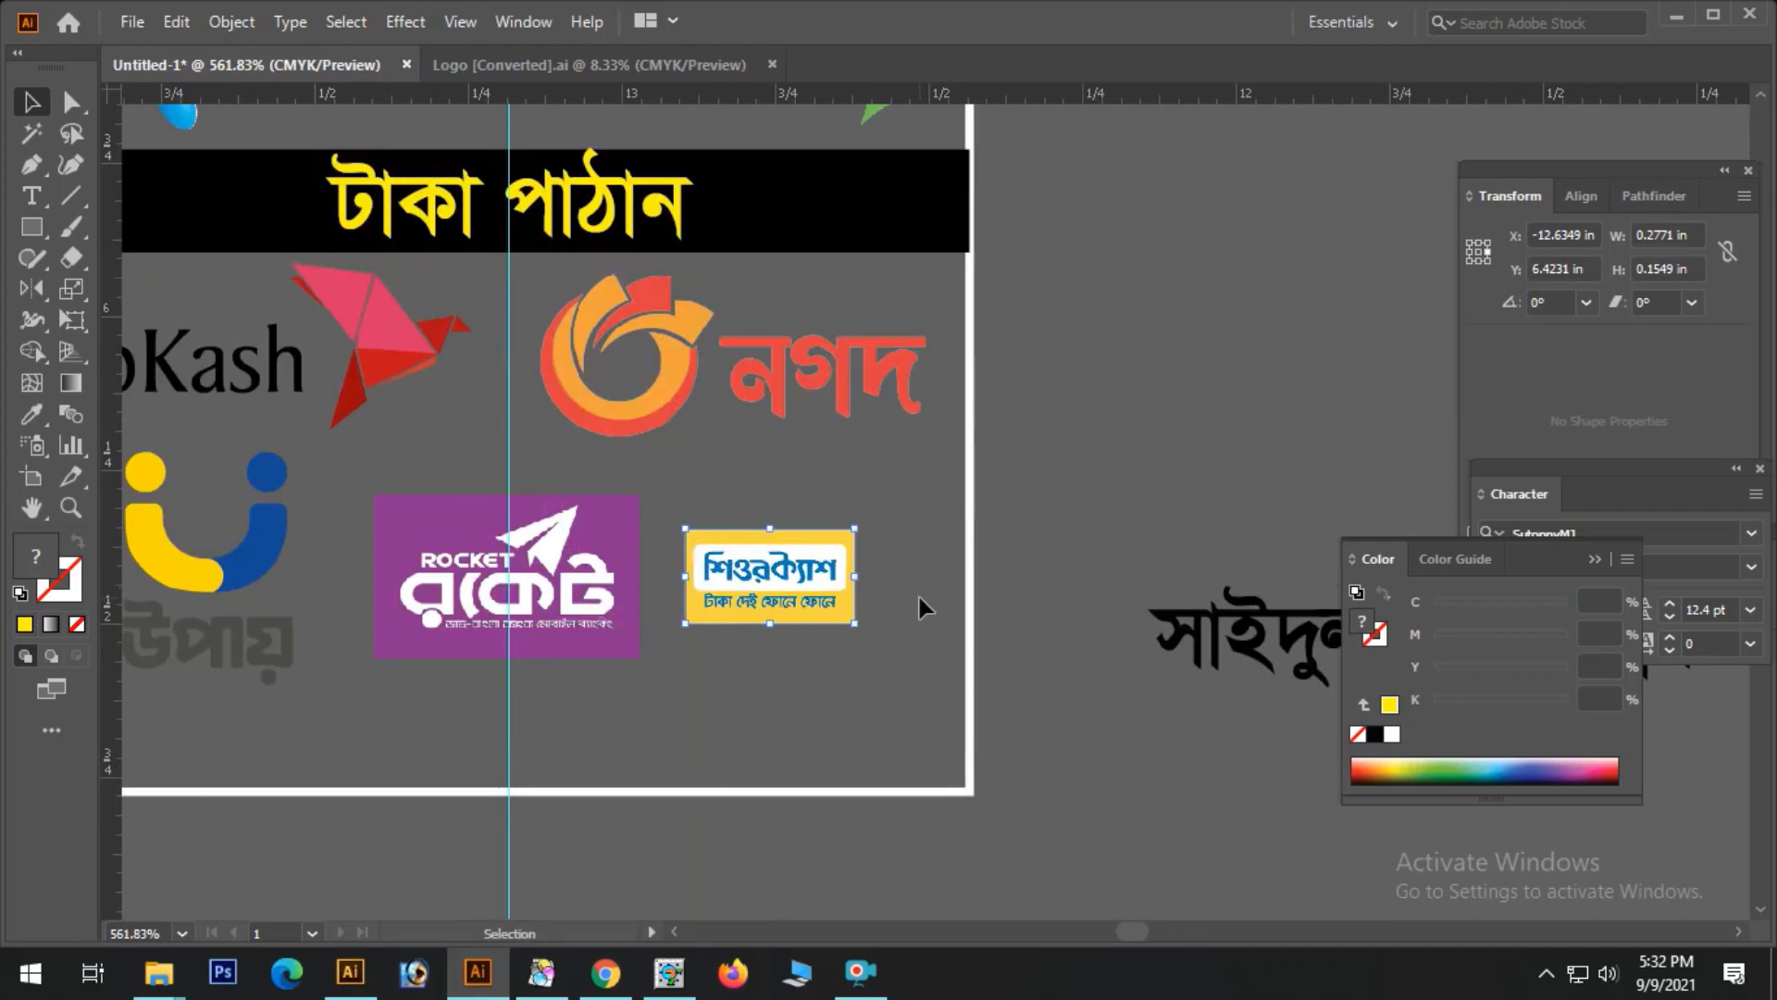
left_click_drag(855, 623, 904, 667)
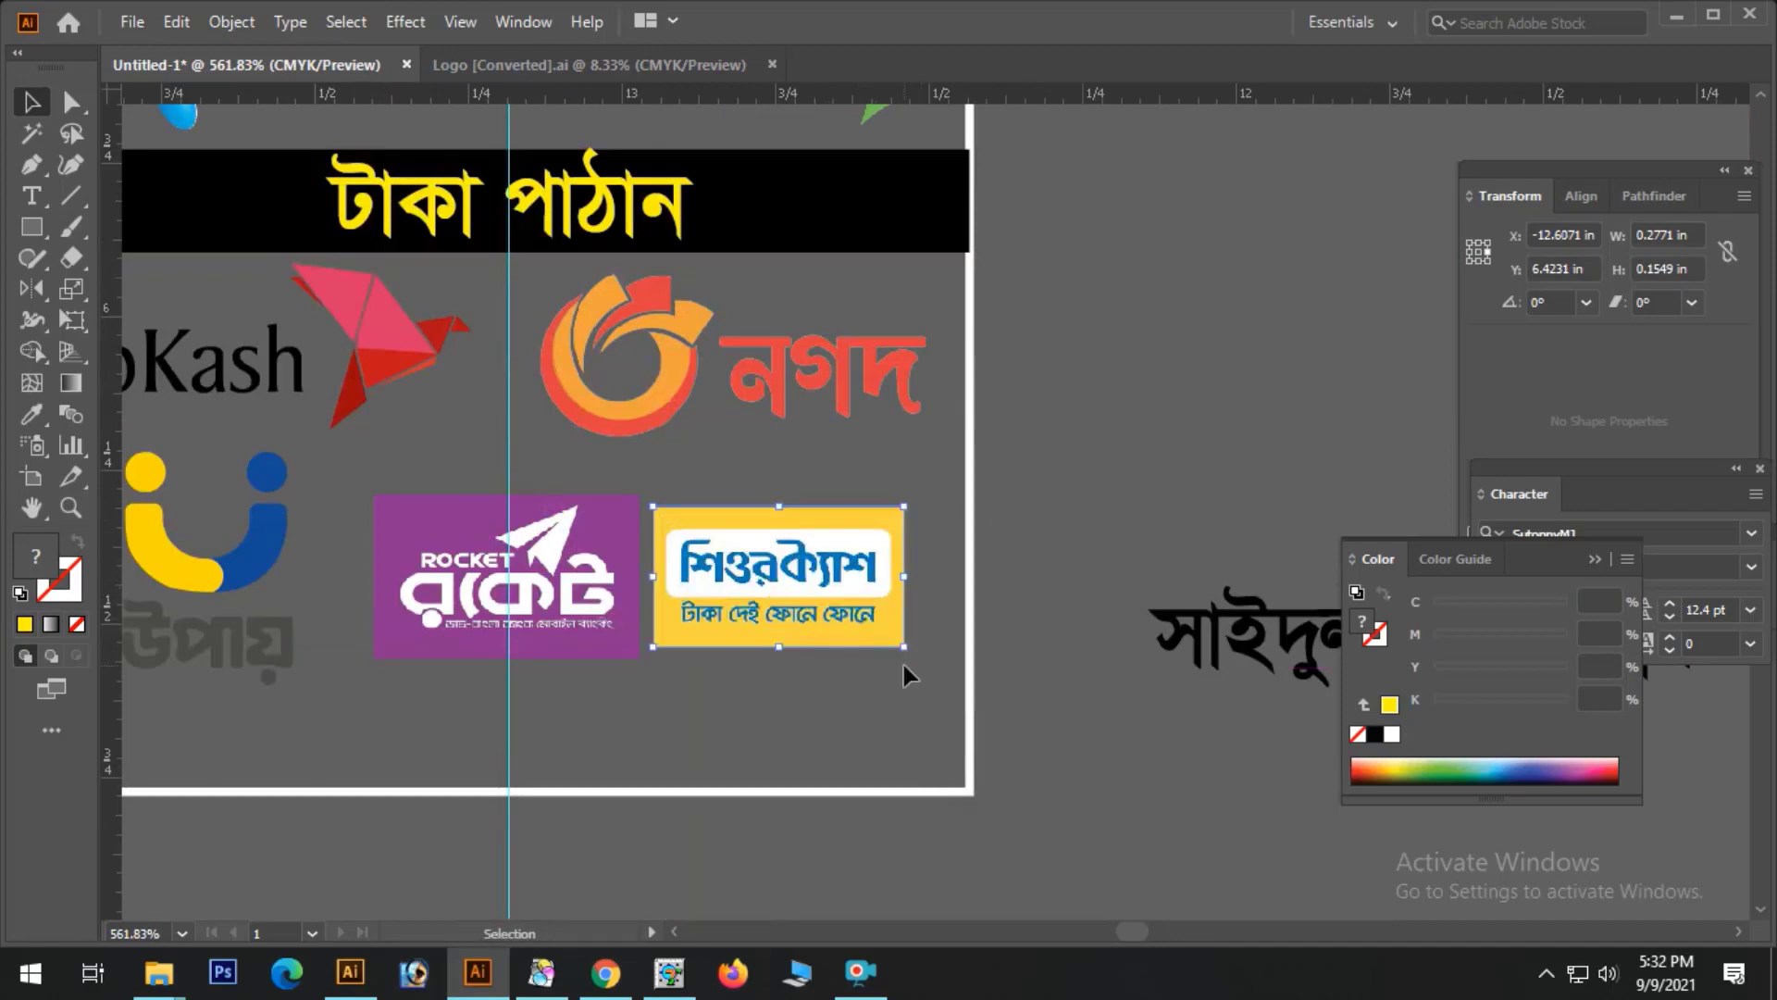
key("Right")
key("Right")
key("Right")
key("Right")
- Shrink the Rocket logo slightly and nudge it horizontally to sit evenly between the Upay and SureCash logos
left_click(595, 589)
key("Left")
key("Left")
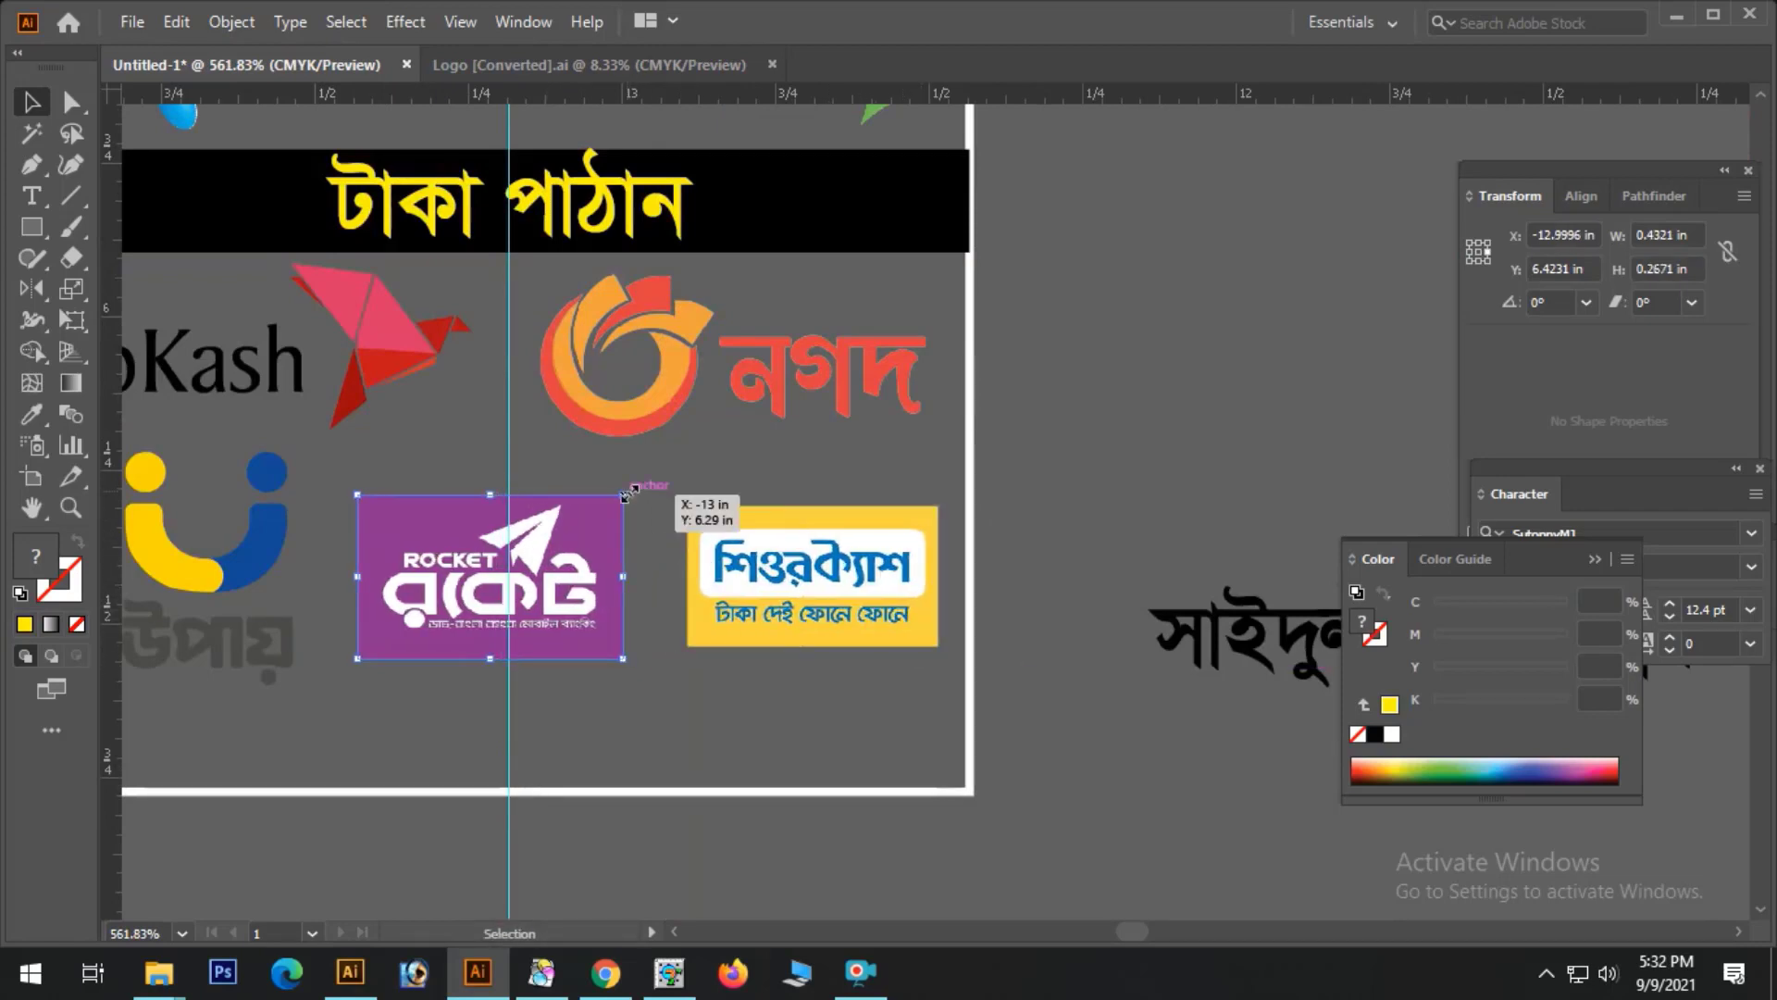
left_click_drag(627, 492, 852, 500)
key("Right")
left_click(927, 484)
- Nudge the Nagad logo right so it lines up with the SureCash logo's outer edge
left_click(894, 365)
key("Right")
key("Right")
left_click(1022, 396)
- Shrink the Upay logo slightly, and lower and slightly enlarge the bKash logo
left_click(587, 486)
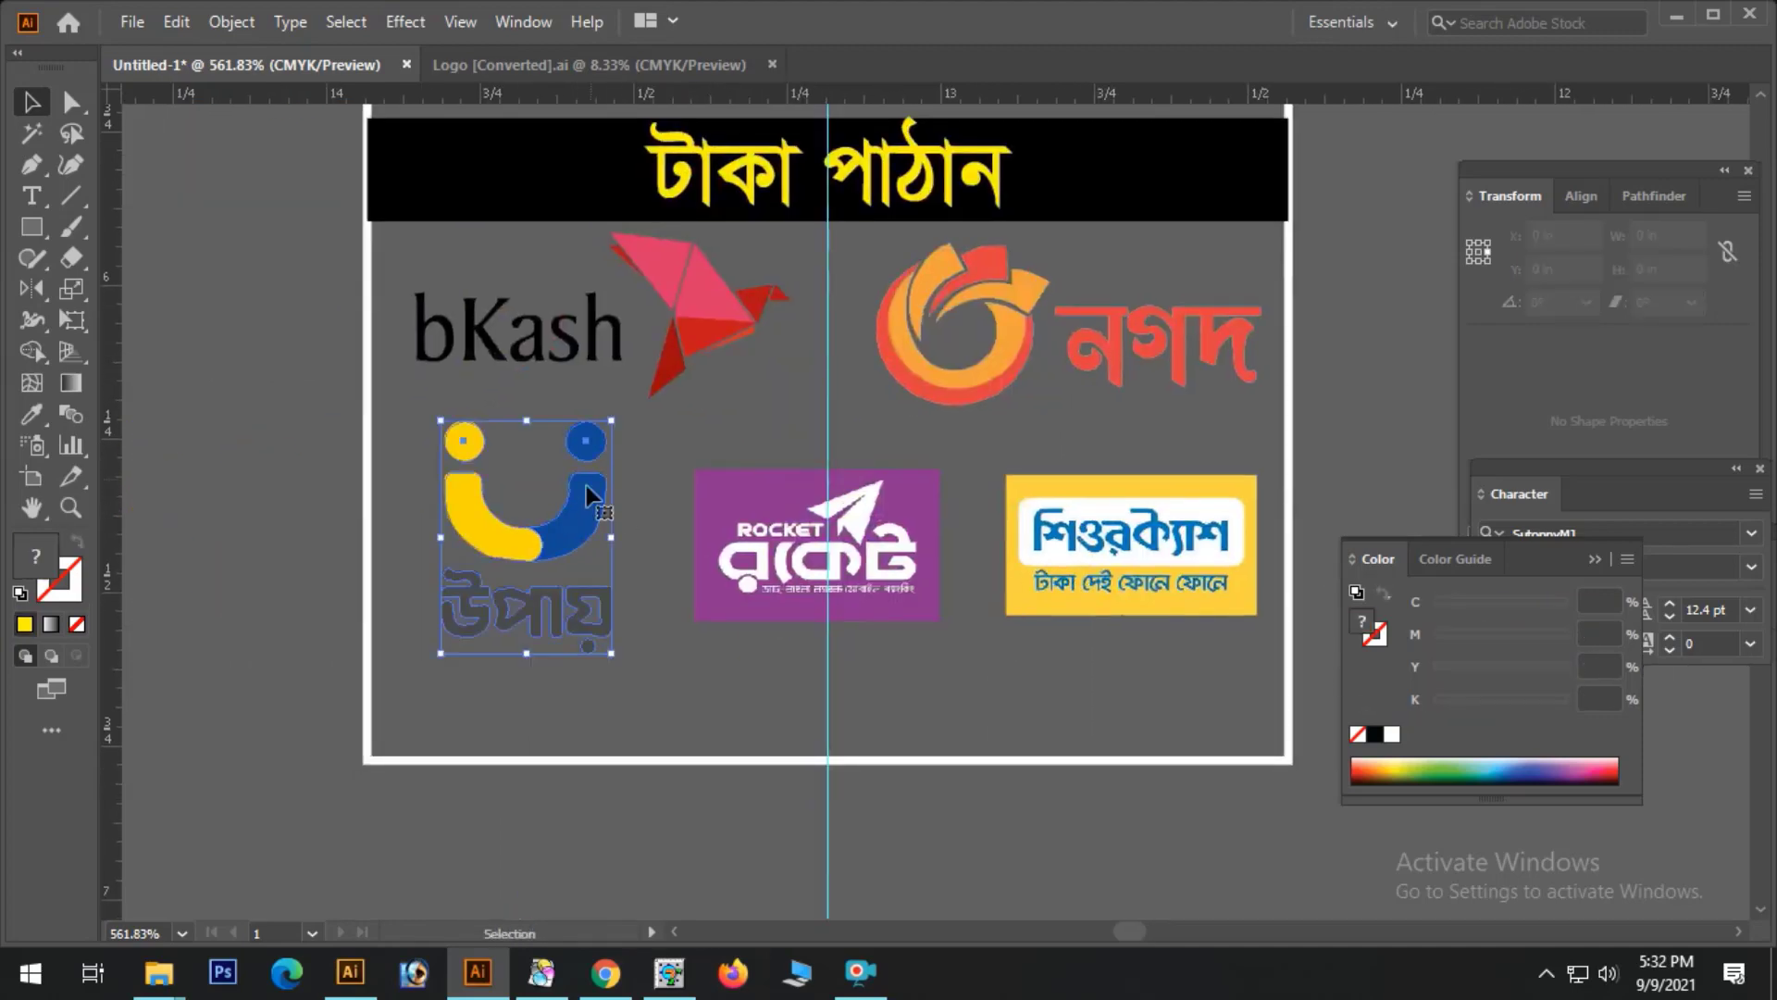
left_click(782, 381)
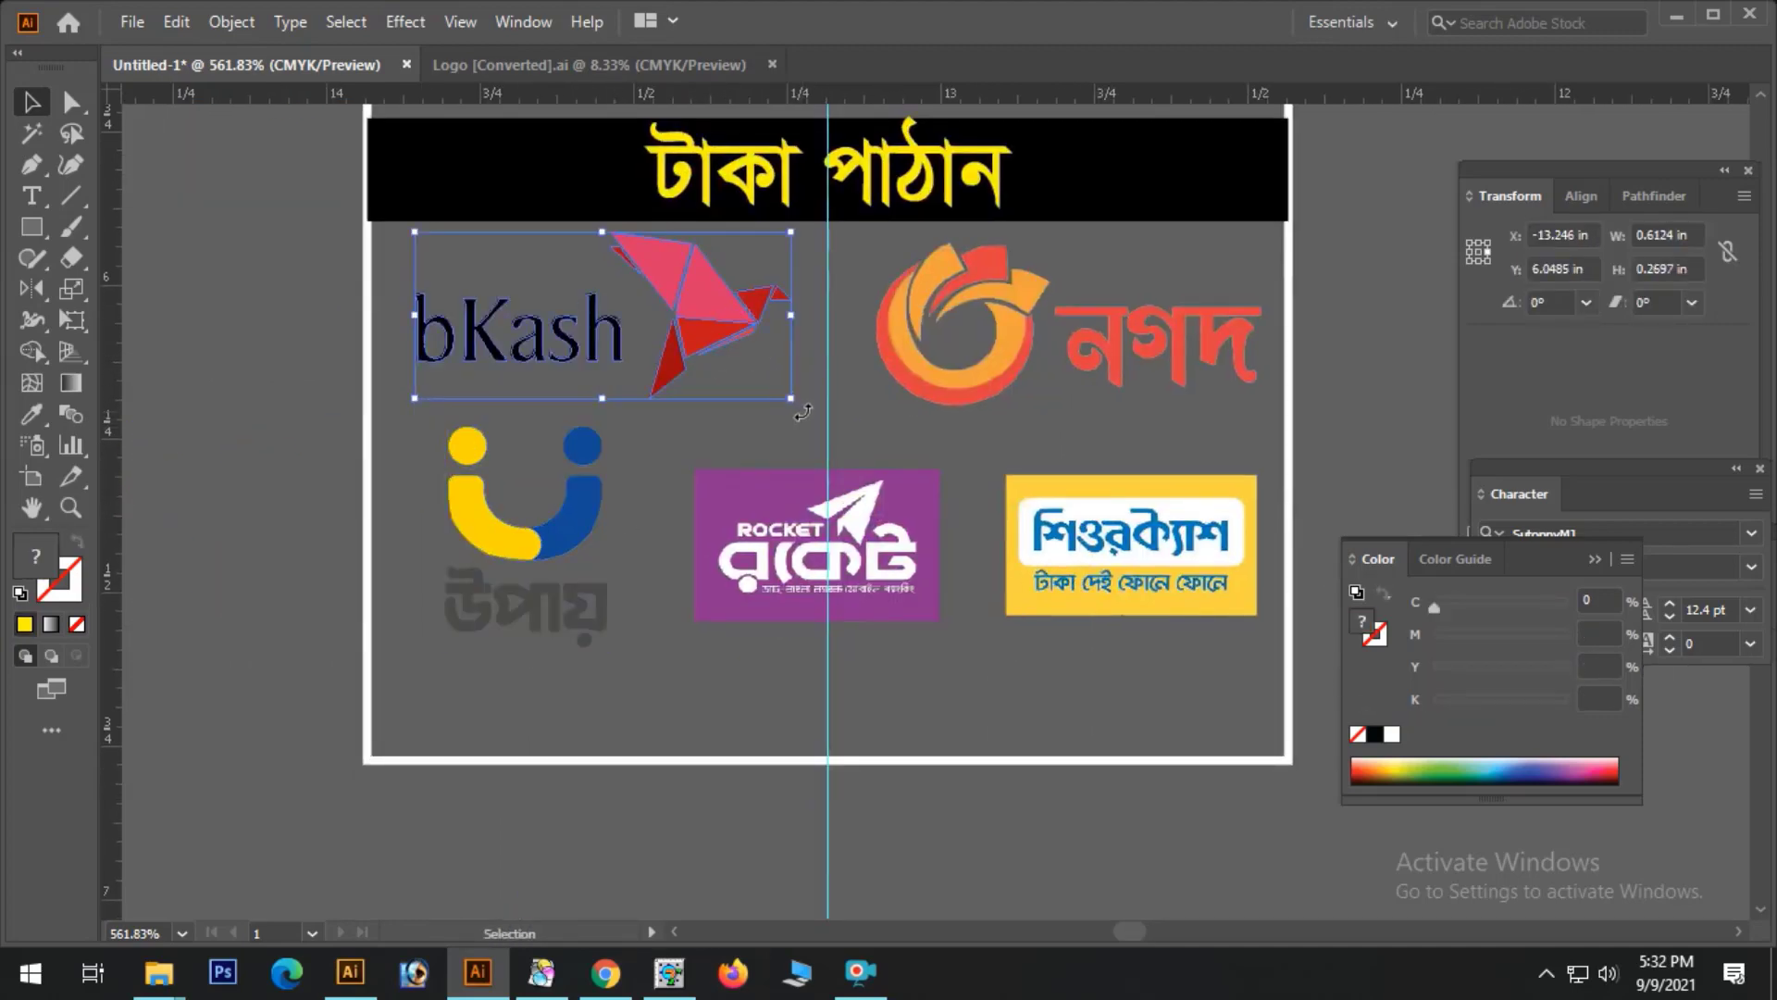
key("Down")
left_click_drag(791, 406, 936, 615)
- Group the Robi, Banglalink, Teletalk, Airtel and Grameenphone logos together
left_click(1063, 526, "ctrl+alt")
left_click(1063, 525, "ctrl+alt")
left_click(980, 421, "ctrl+alt")
left_click(707, 468)
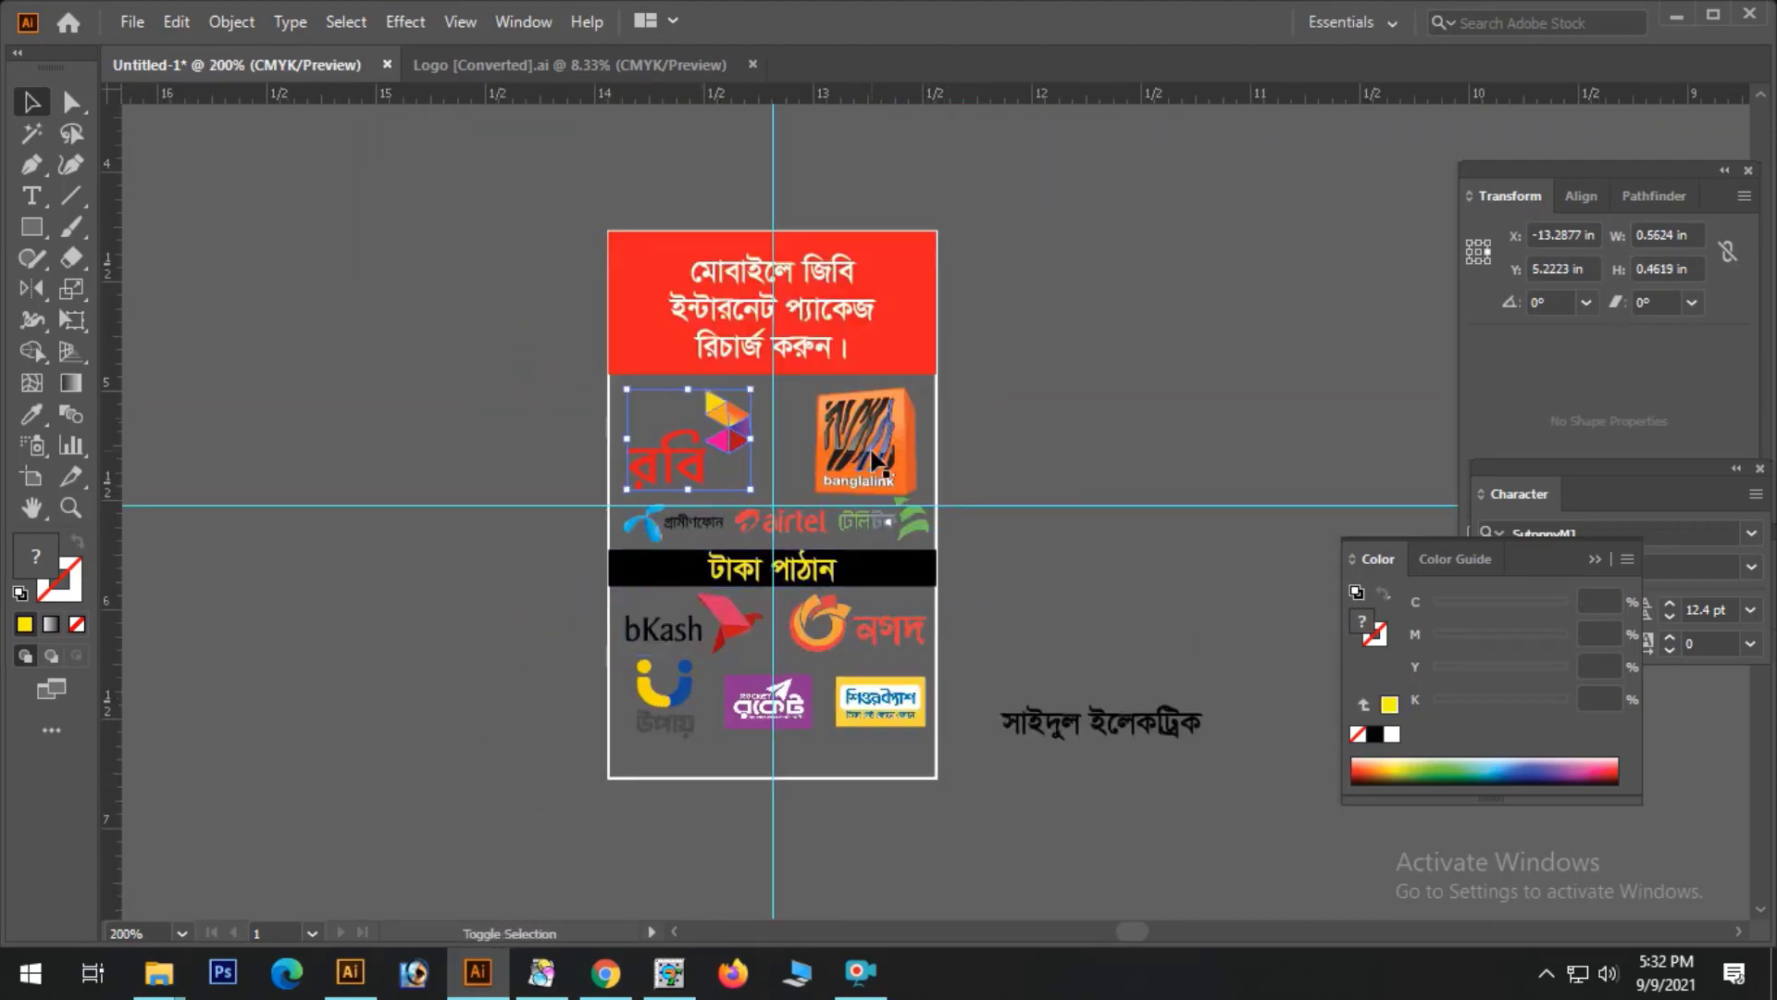
left_click(875, 458, "shift")
left_click(872, 520, "shift")
left_click(776, 524, "shift")
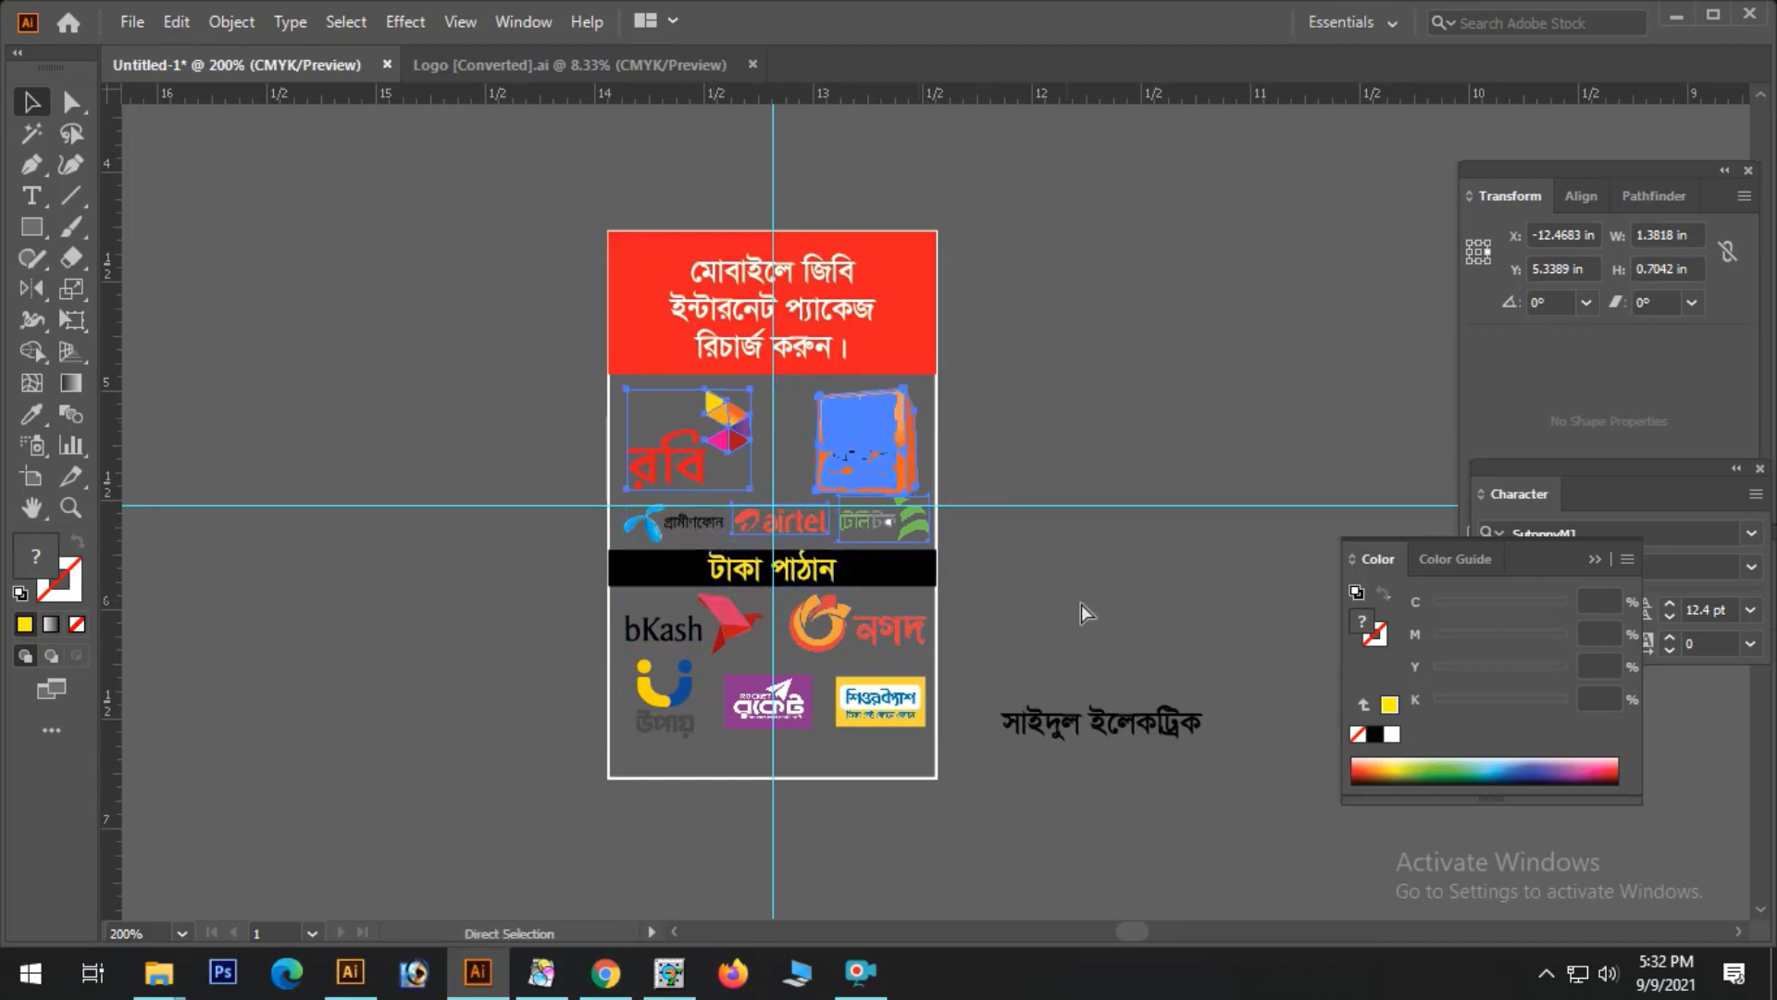
key("ctrl+x")
key("ctrl+z")
left_click(686, 531, "shift")
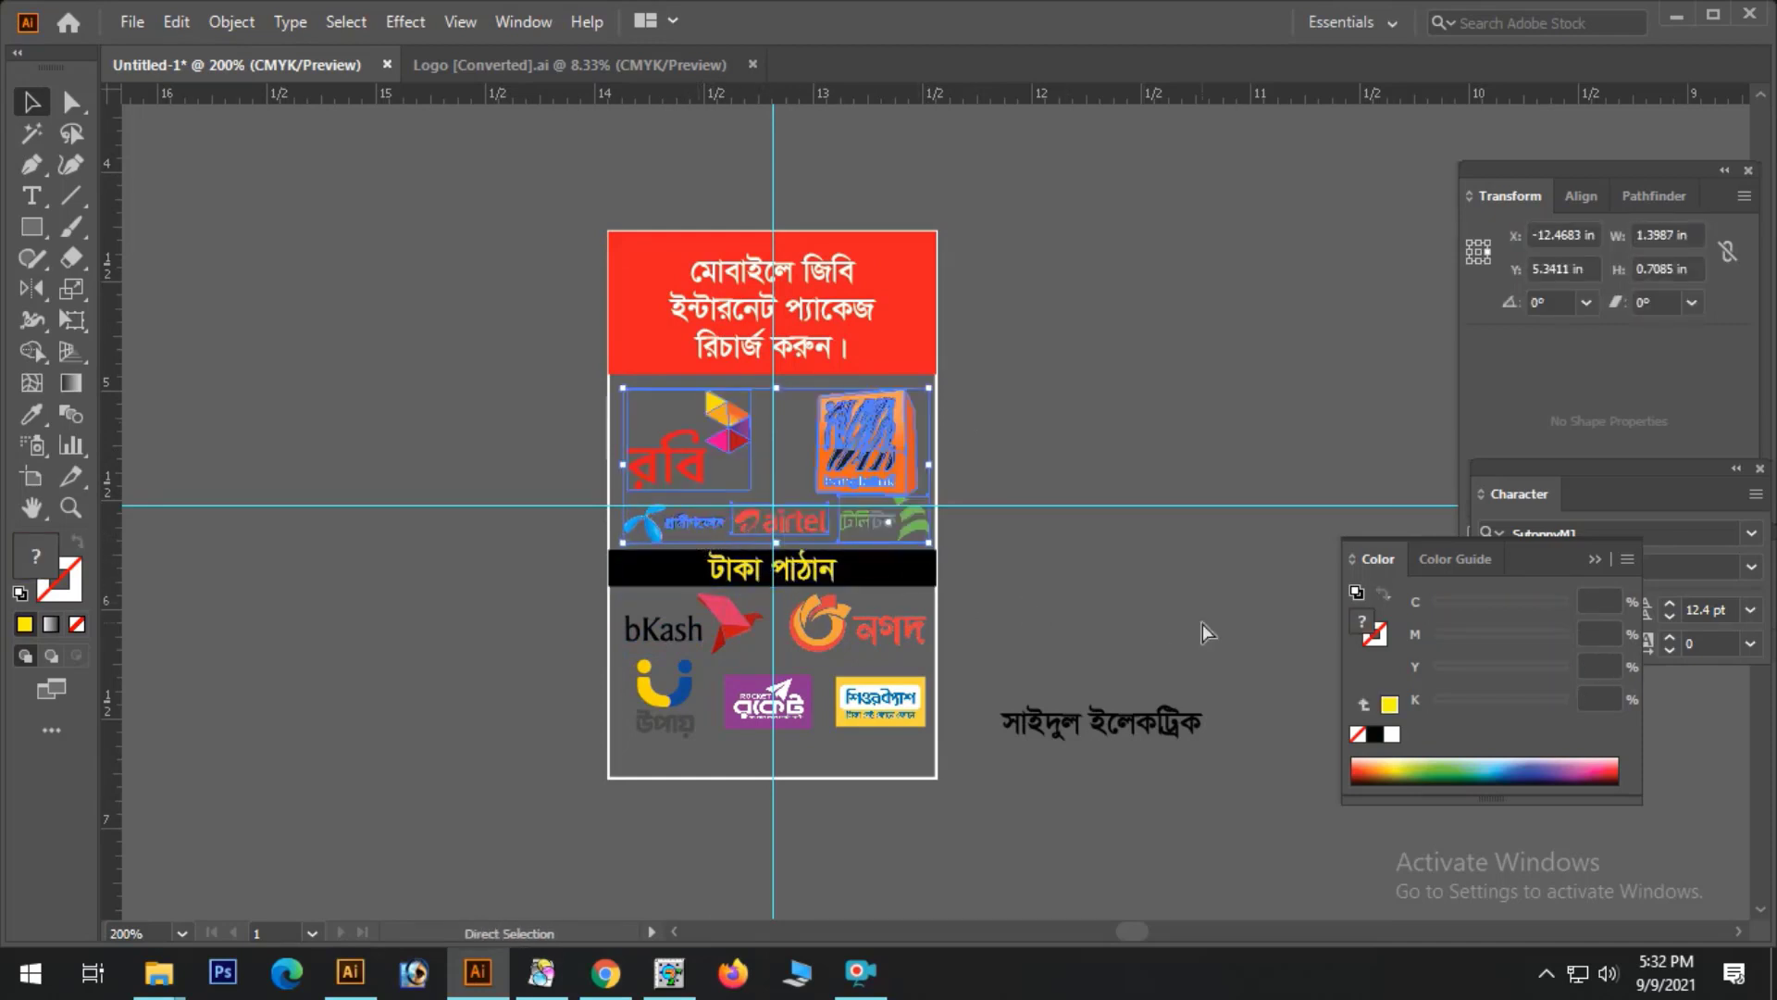
key("ctrl+x")
key("ctrl+z")
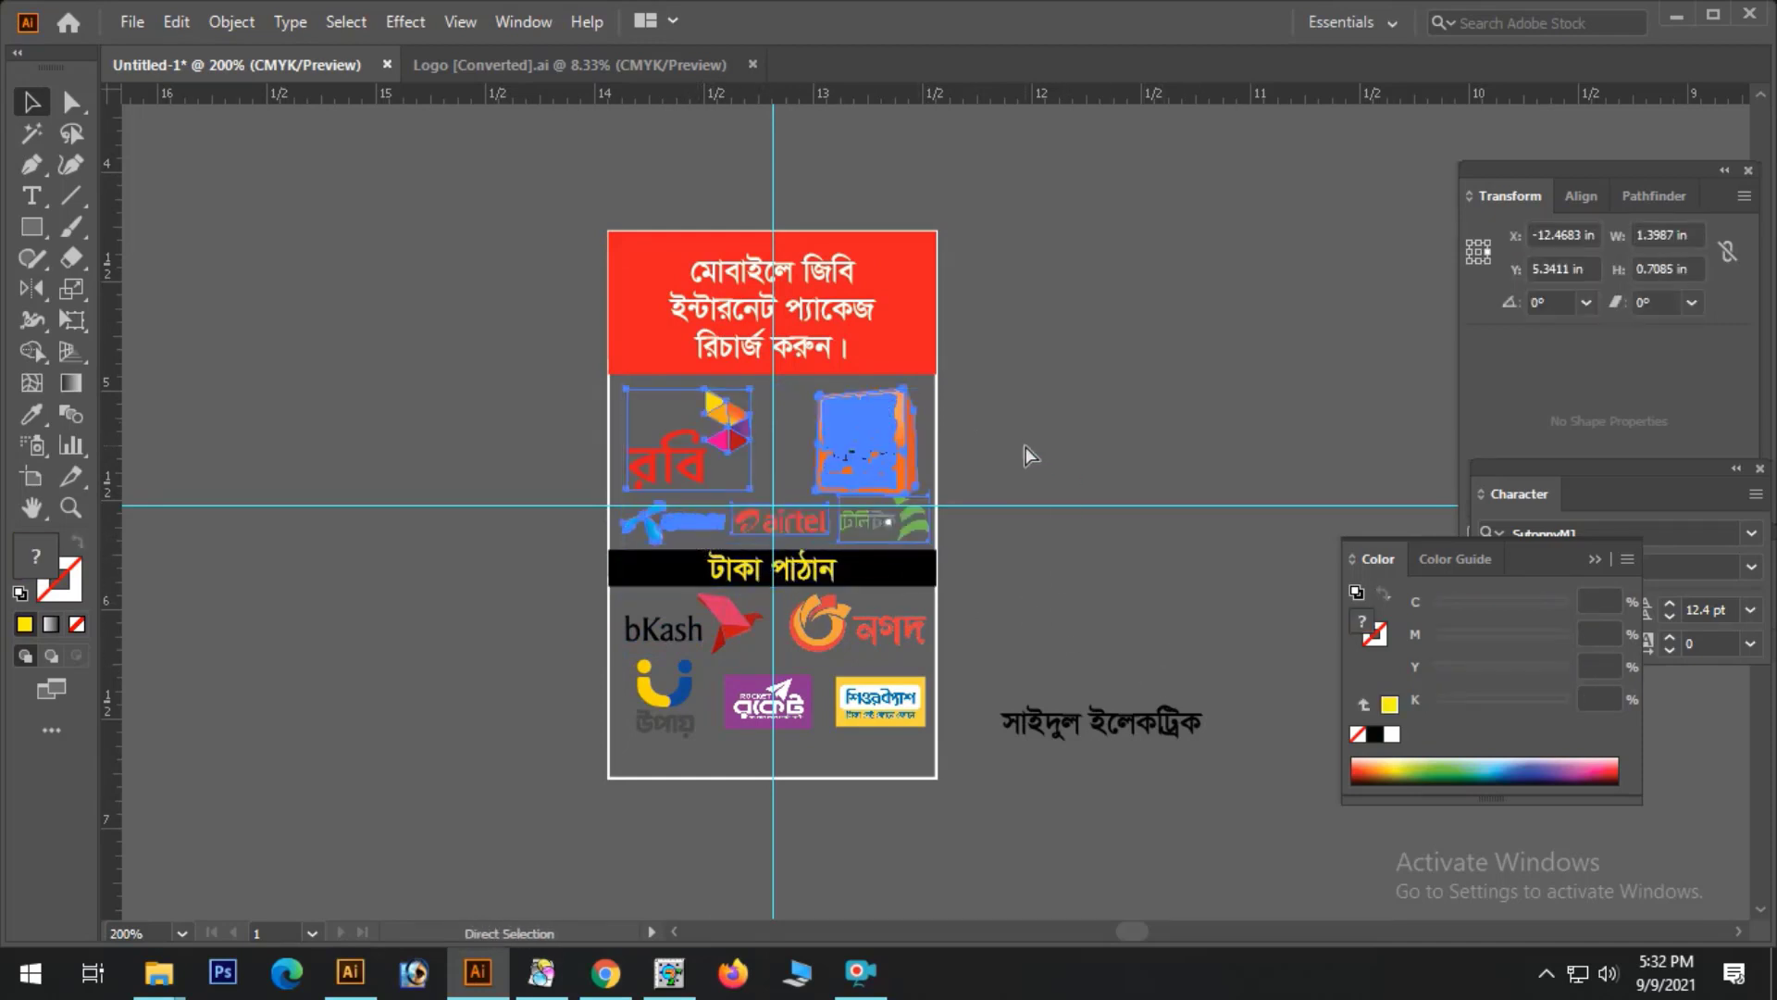
key("v")
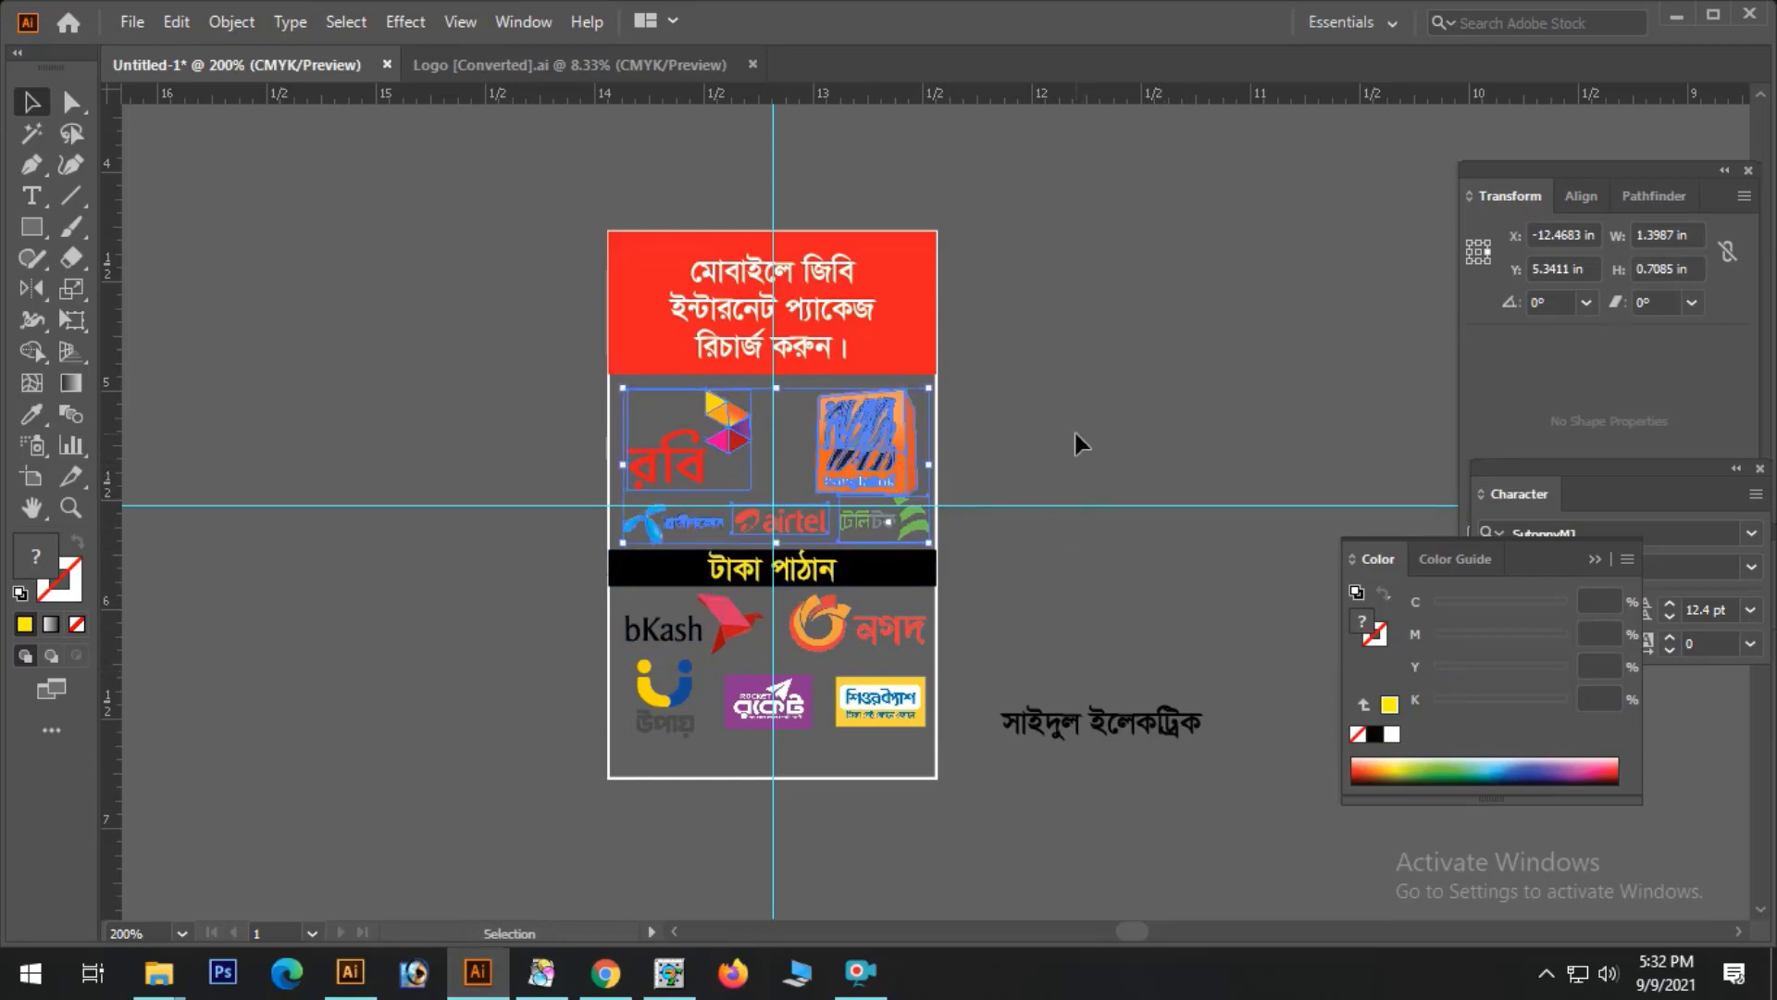
- Nudge the mobile operator logo group up towards the red header and slightly left
left_click(1075, 433)
left_click(900, 435)
key("Up")
key("Up")
key("Up")
key("Up")
key("Left")
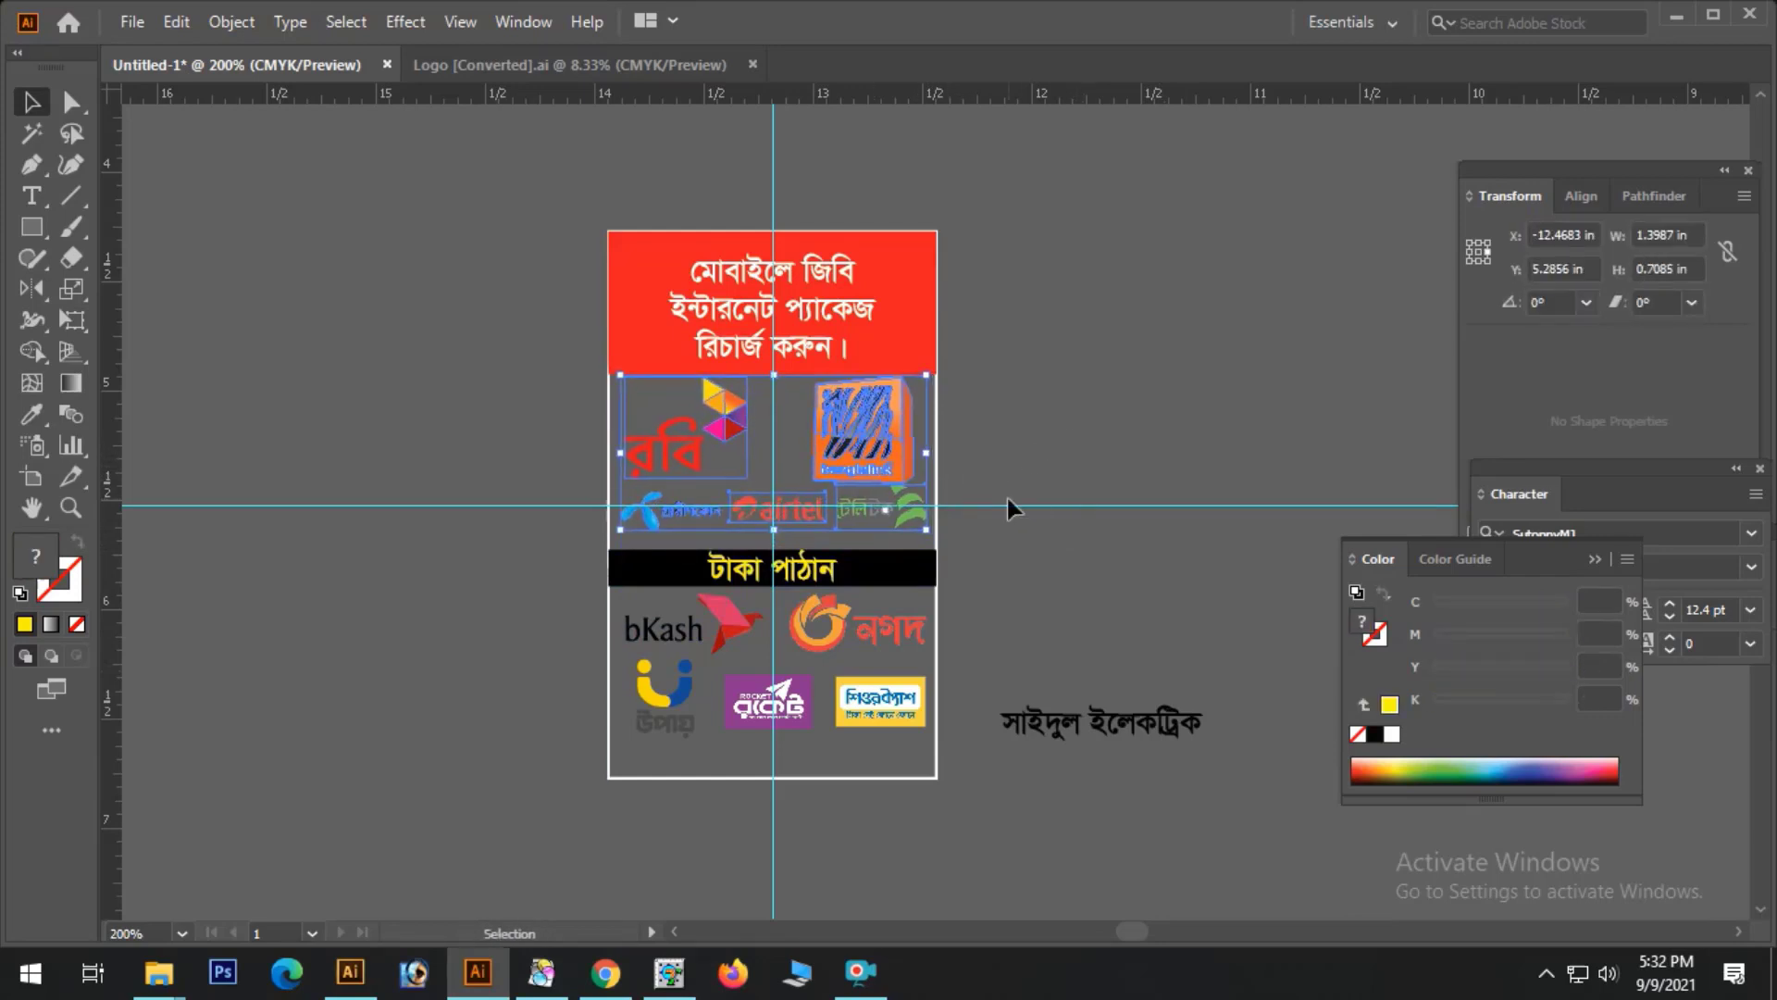
left_click(1007, 498)
- Nudge the black bar and its yellow money-transfer text up, closer to the operator logos
key("z")
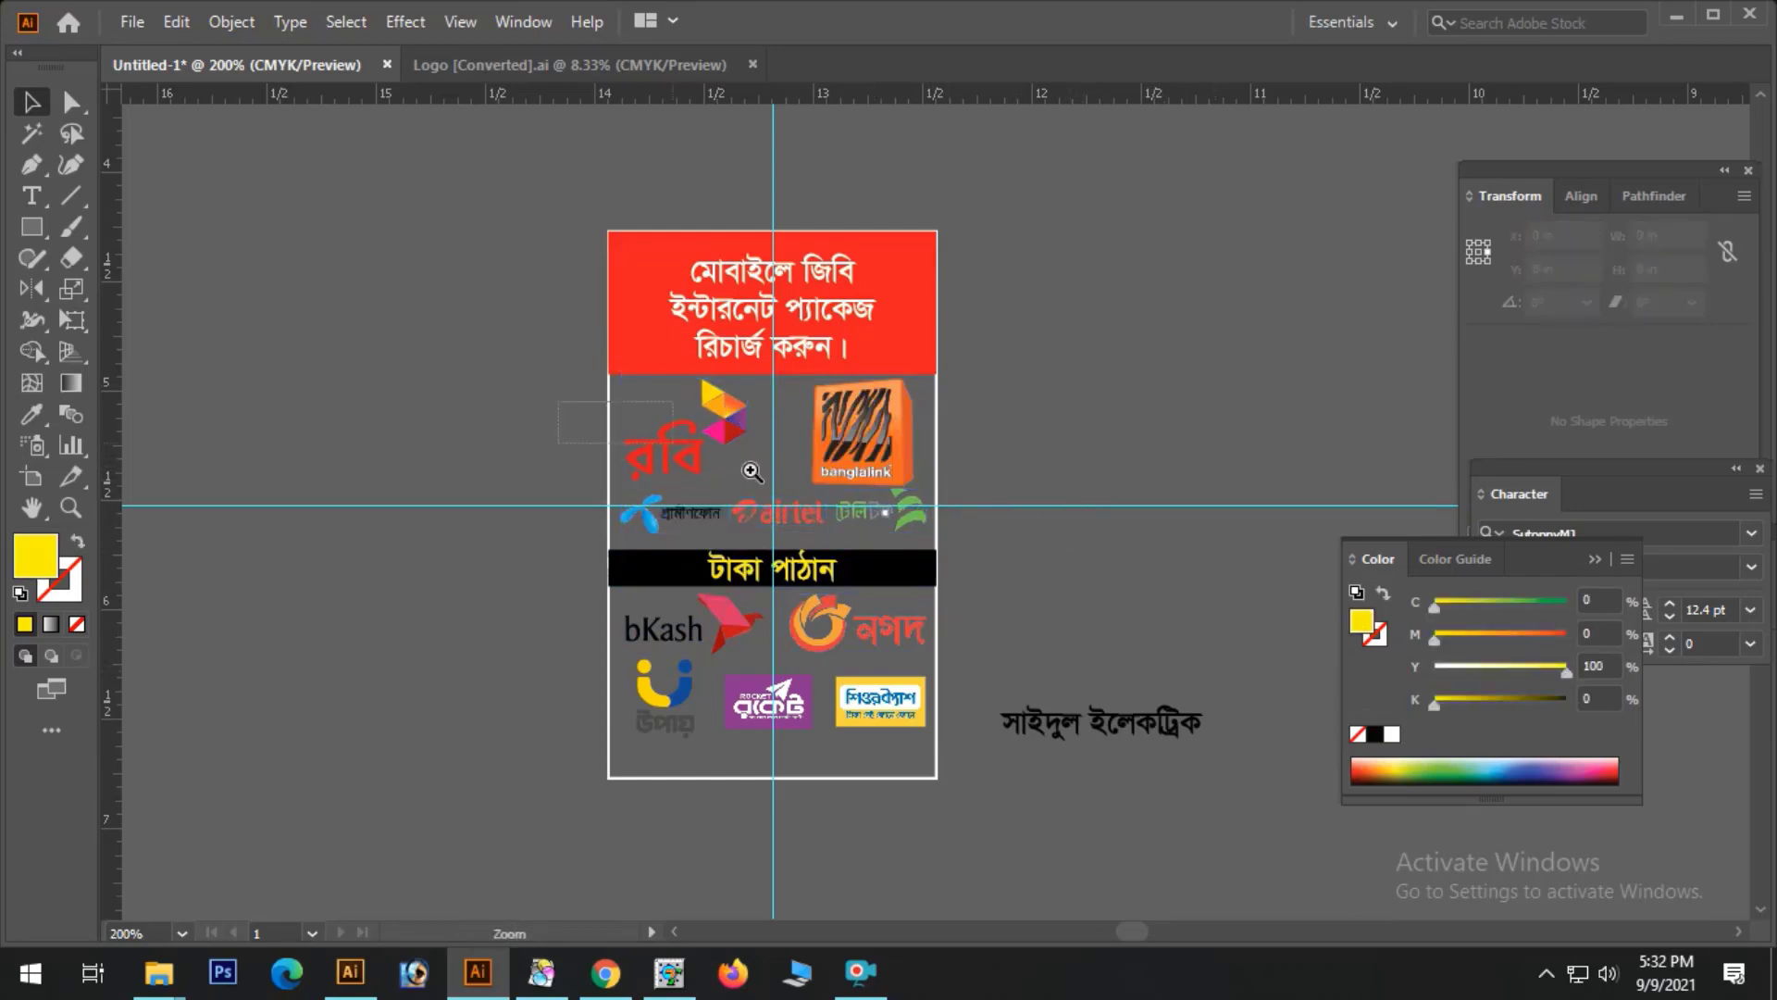
left_click_drag(751, 471, 1314, 787)
left_click(769, 470)
left_click(737, 471, "shift")
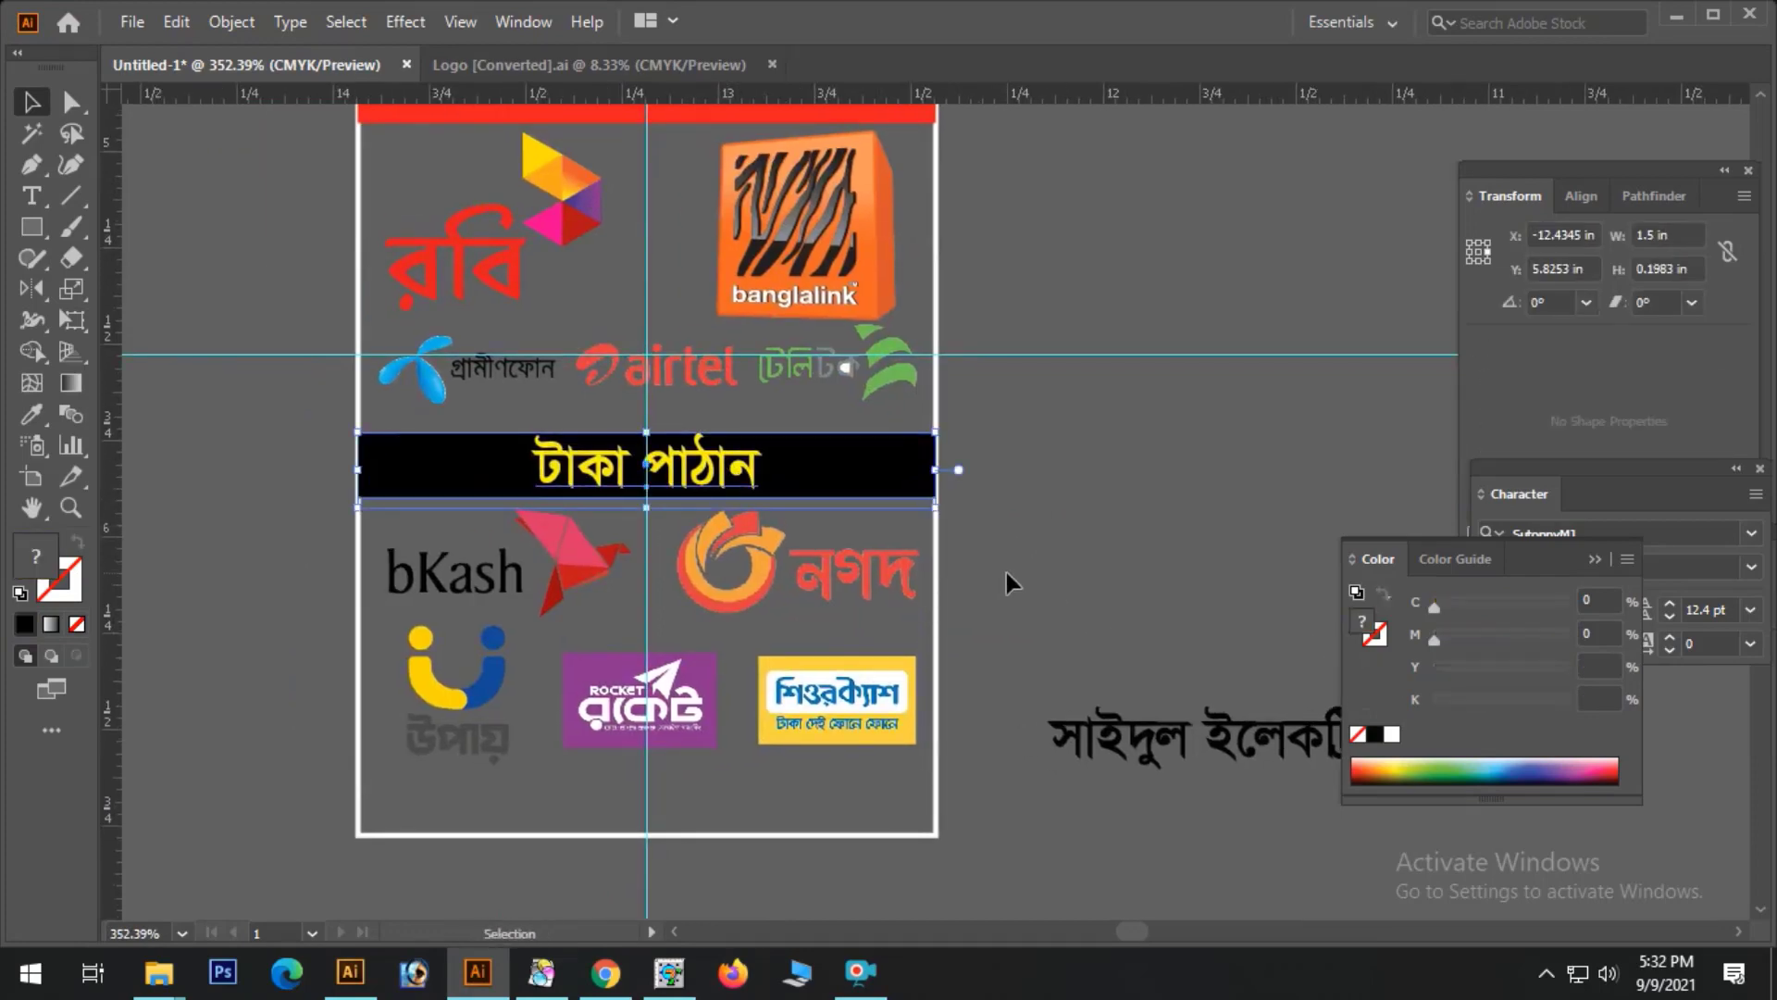
key("Up")
key("Up")
key("Up")
key("Up")
key("Up")
left_click(1084, 559)
- Nudge the Nagad, SureCash, Rocket, Upay and bKash logos up together towards the black bar
left_click(769, 565)
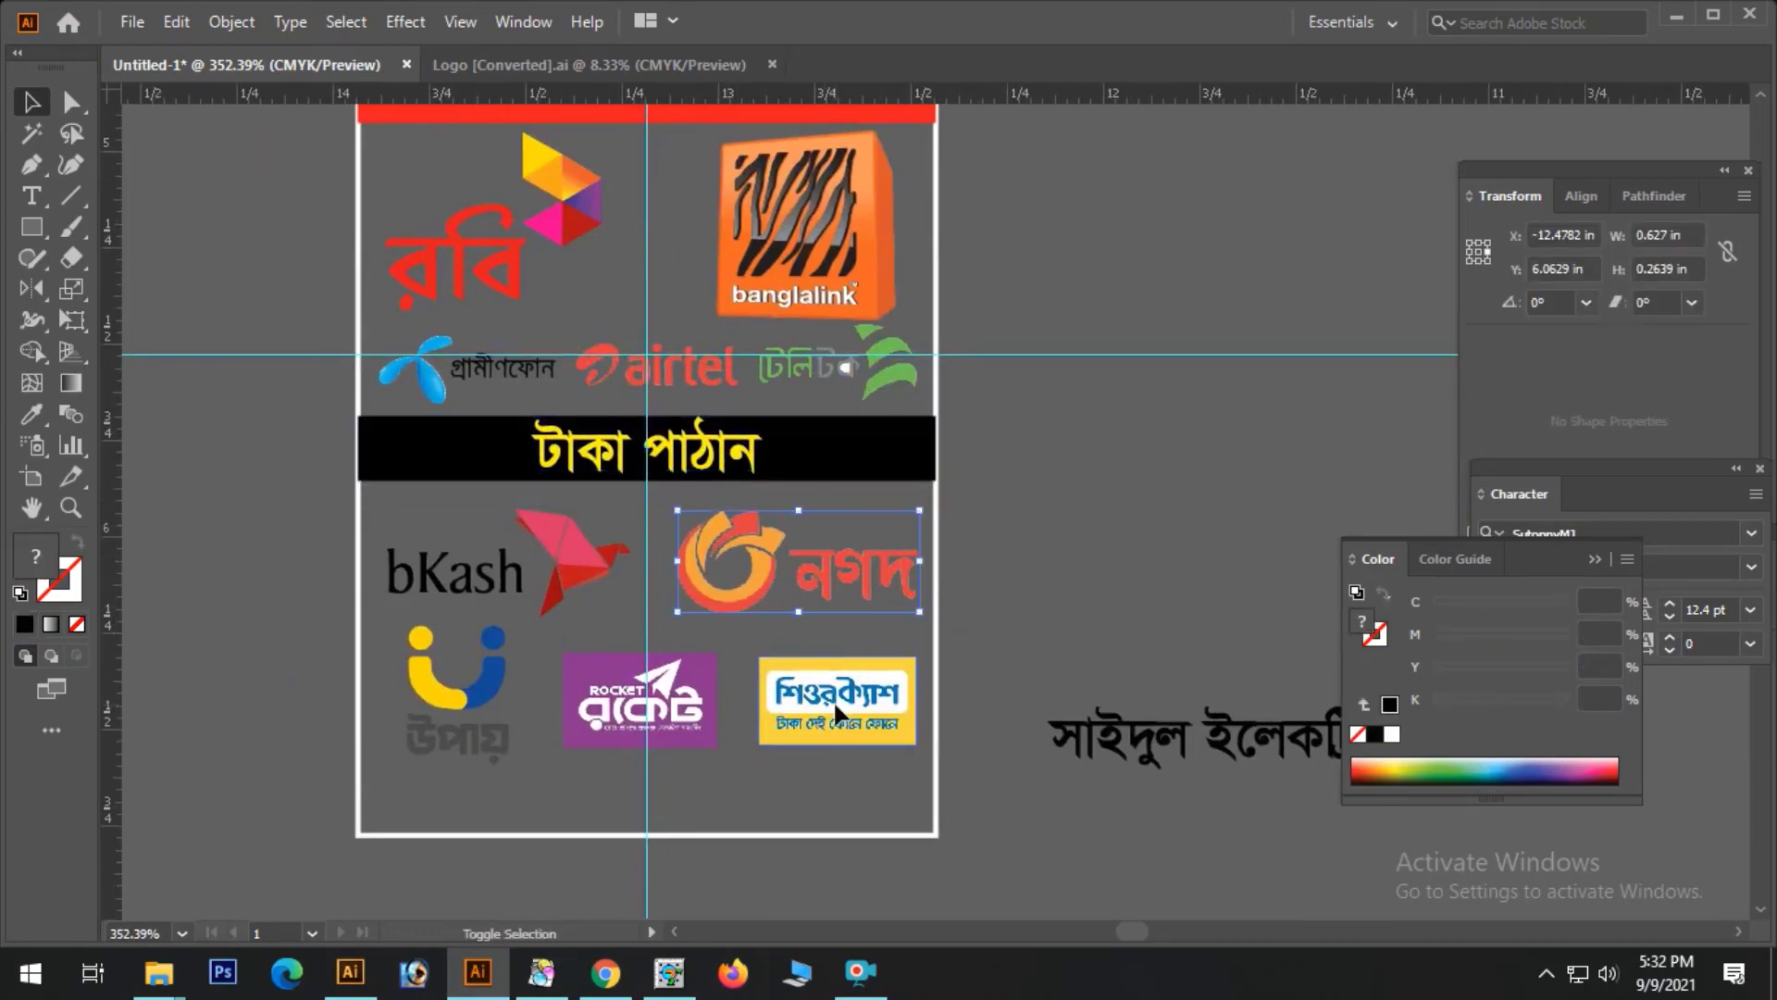
left_click(833, 700, "shift")
left_click(639, 696, "shift")
left_click(458, 671, "shift")
left_click(569, 569, "shift")
left_click(454, 569, "shift")
key("Up")
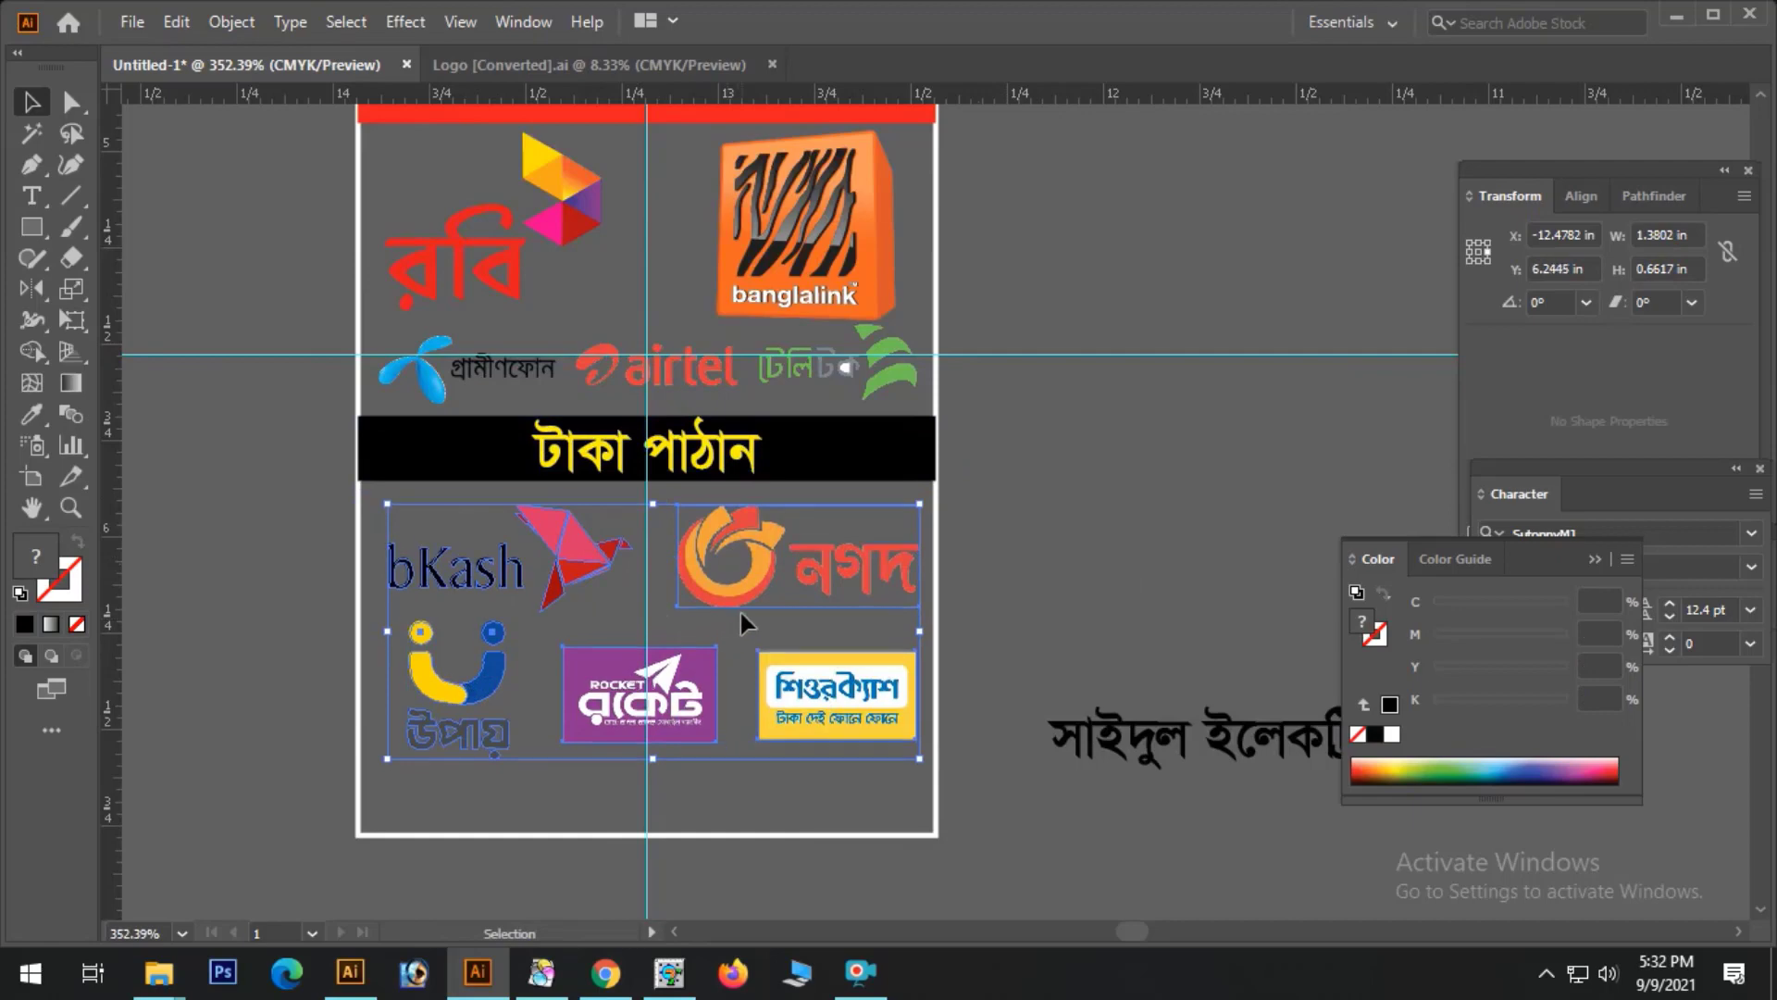
key("Up")
key("Up")
key("Up")
- Stretch the black bar's lower edge down so the bar is about 0.2 in tall
left_click(880, 456)
left_click_drag(400, 424, 1161, 619)
left_click_drag(656, 425, 657, 437)
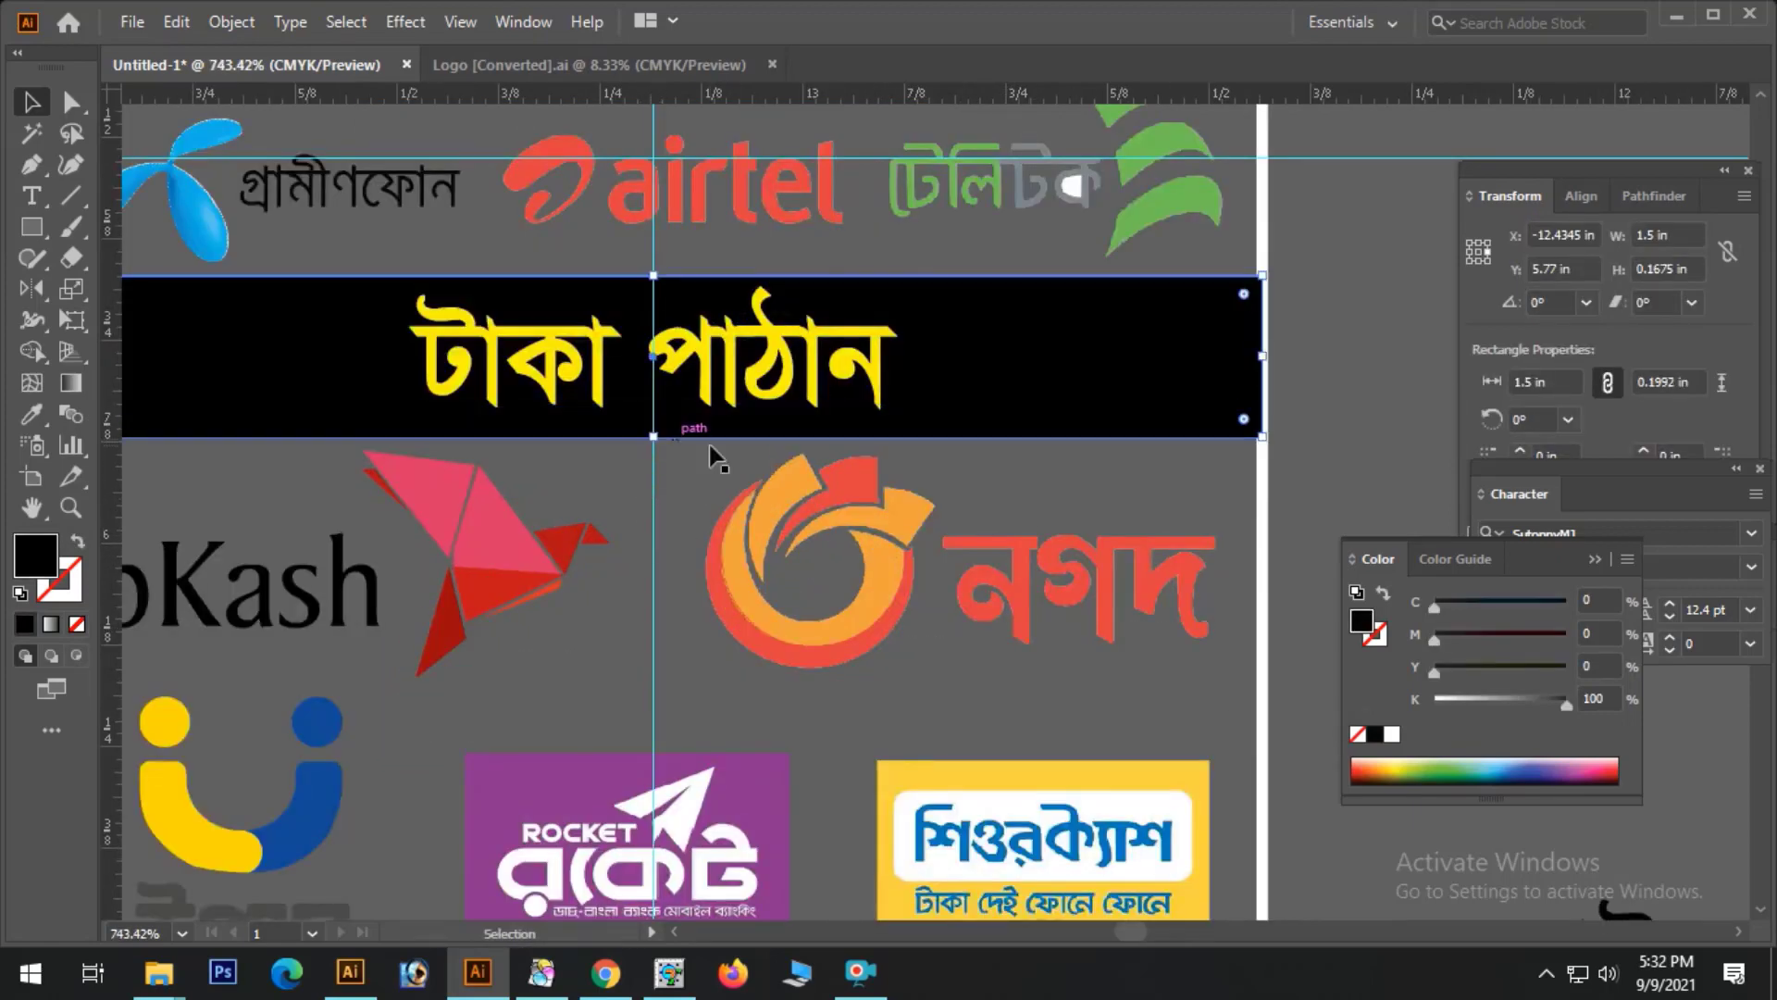
left_click(904, 557, "ctrl+alt")
left_click(905, 556, "ctrl+alt")
left_click(904, 556, "ctrl+alt")
left_click(904, 557, "ctrl+alt")
left_click(1190, 463)
- Move the black Bengali shop-name text into the layout's lower-right corner, below the payment logos
left_click_drag(1270, 587, 1067, 532)
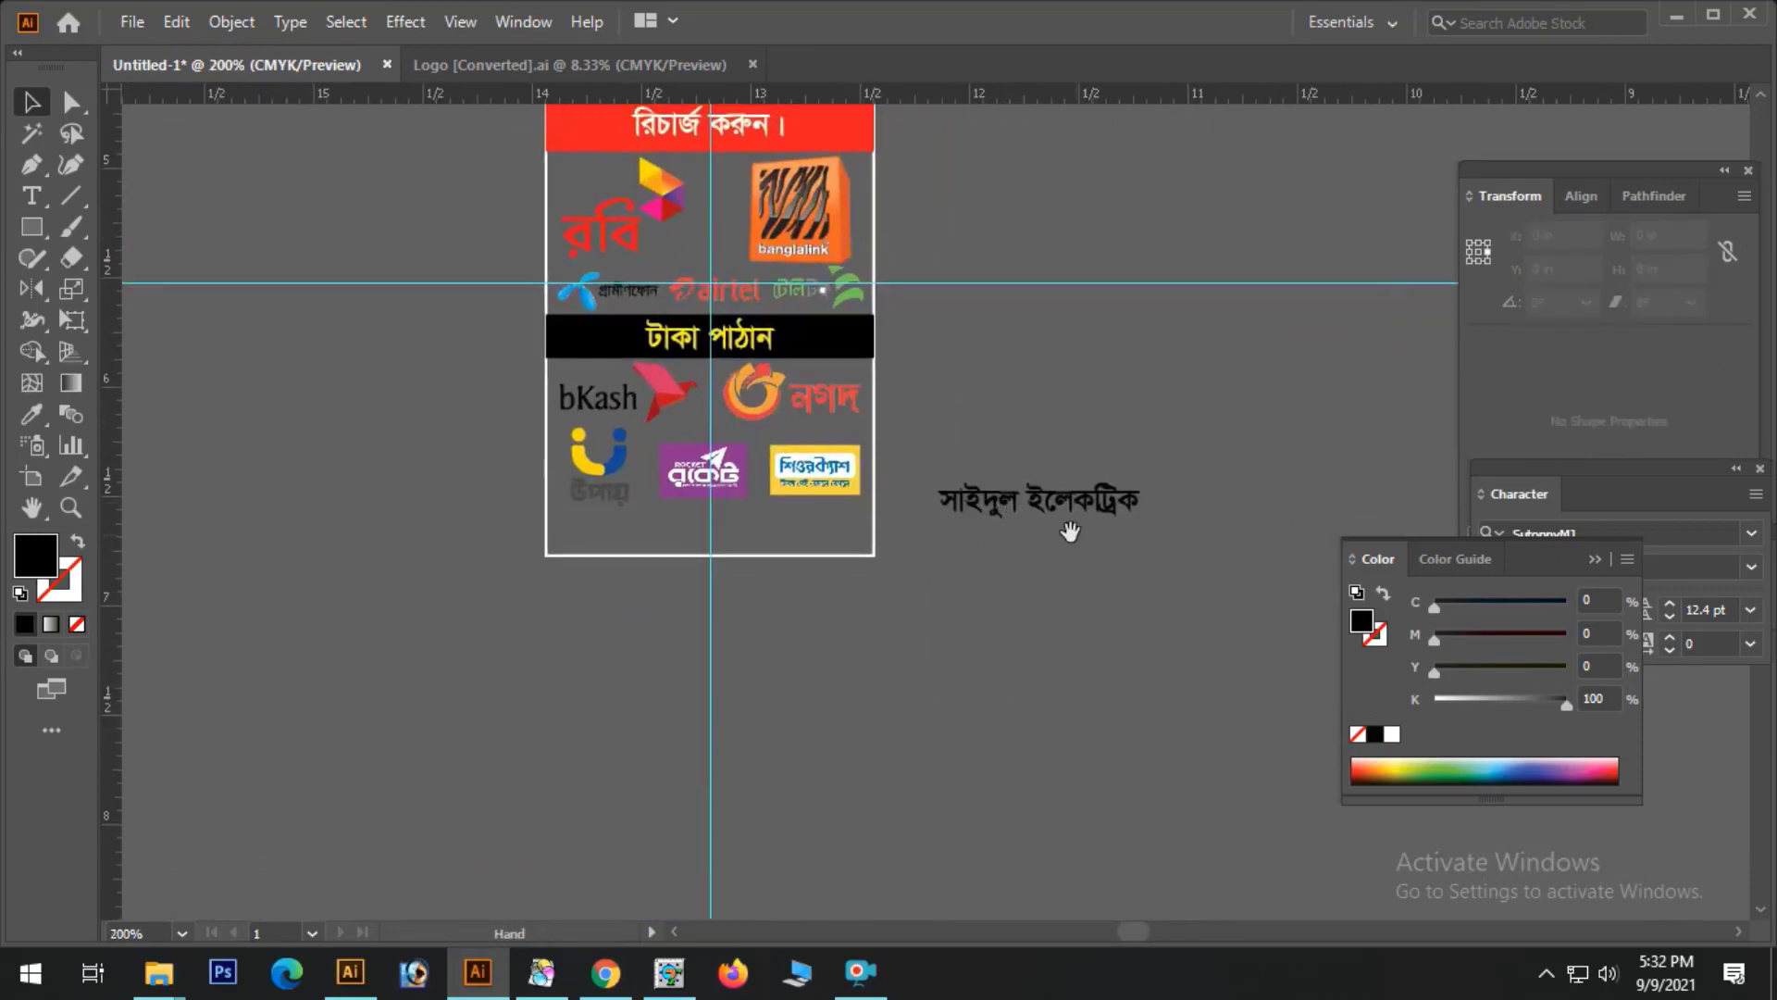
left_click(1069, 522)
left_click_drag(500, 454, 1468, 635)
left_click_drag(1183, 445, 741, 500)
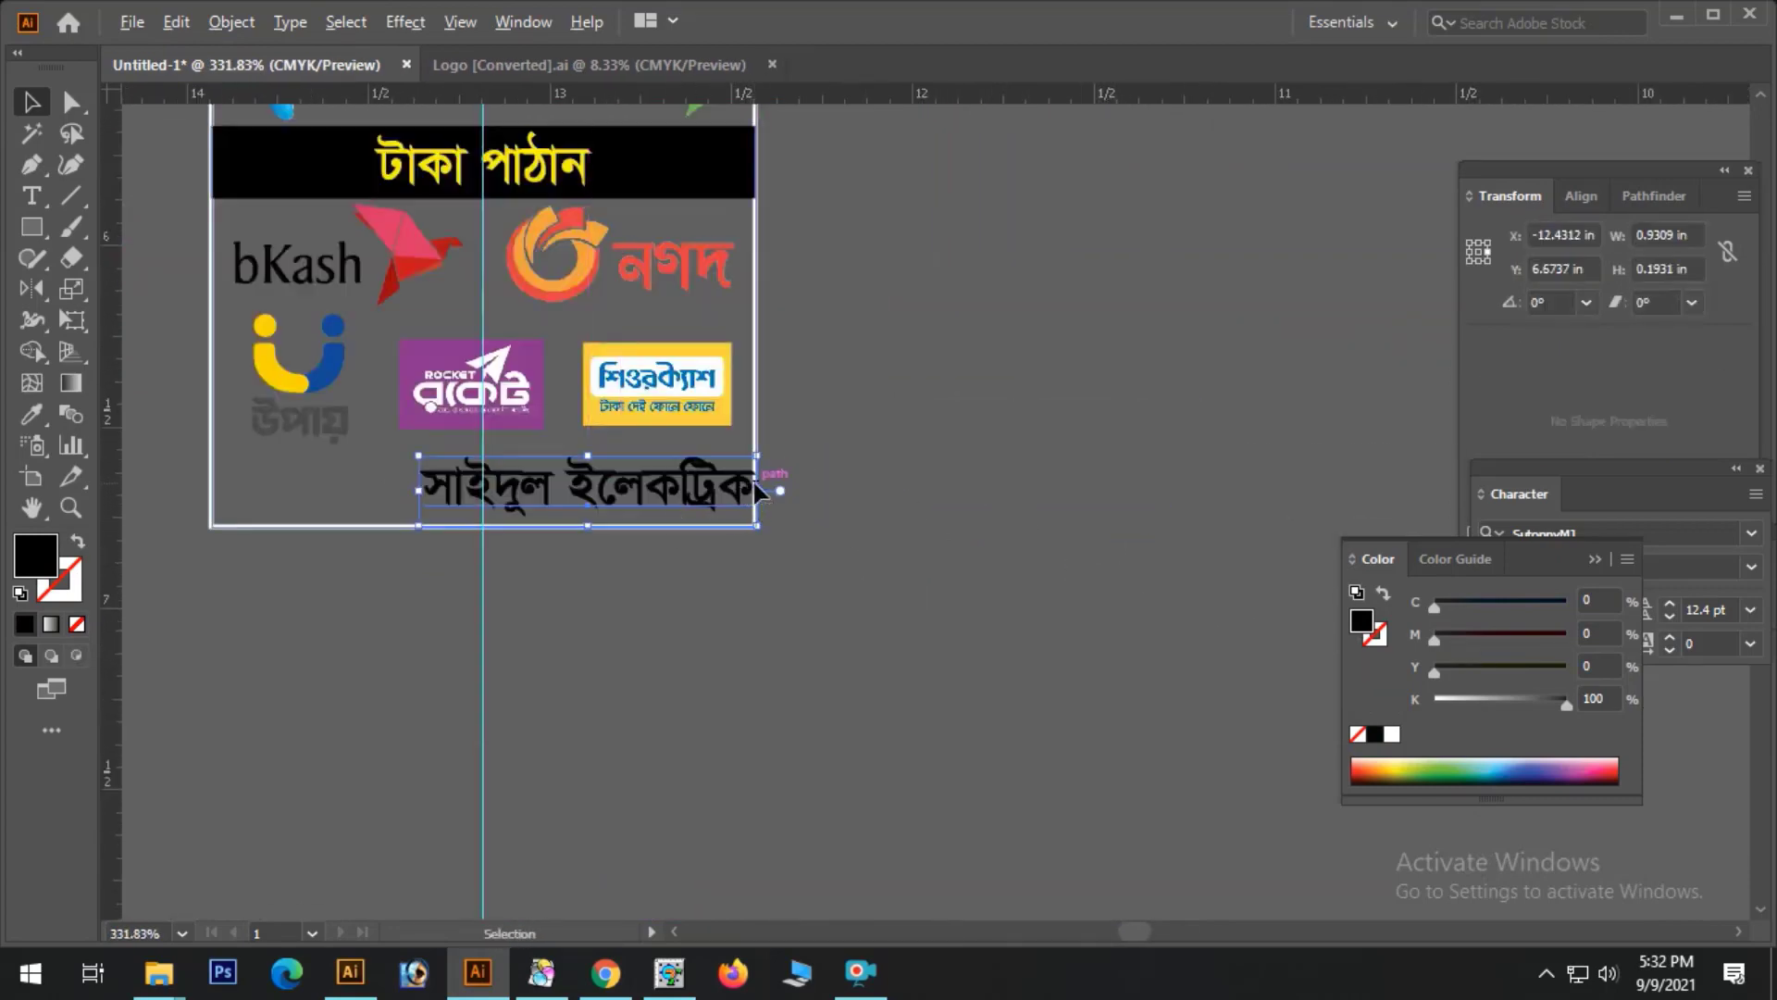
left_click(755, 483, "shift")
left_click(752, 502)
left_click(924, 713)
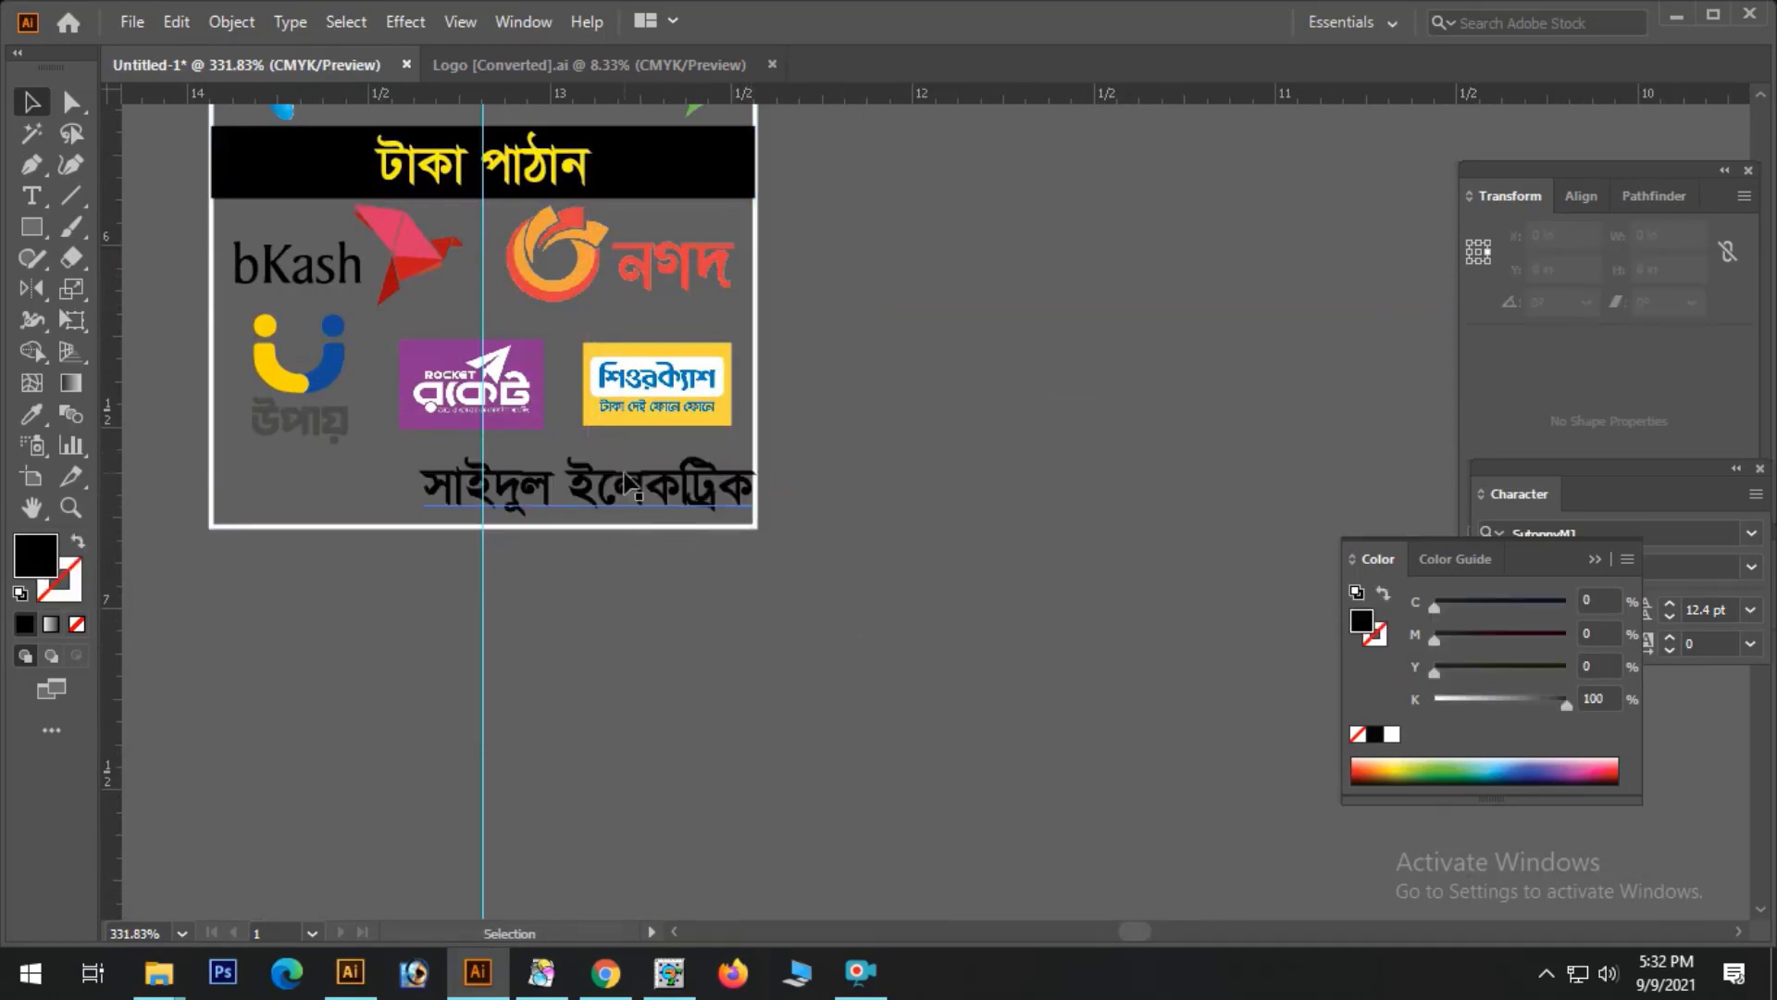
- Shrink the shop-name text to about 0.83 in wide and nudge it left from the layout's edge
left_click(650, 497)
left_click_drag(761, 493, 744, 497)
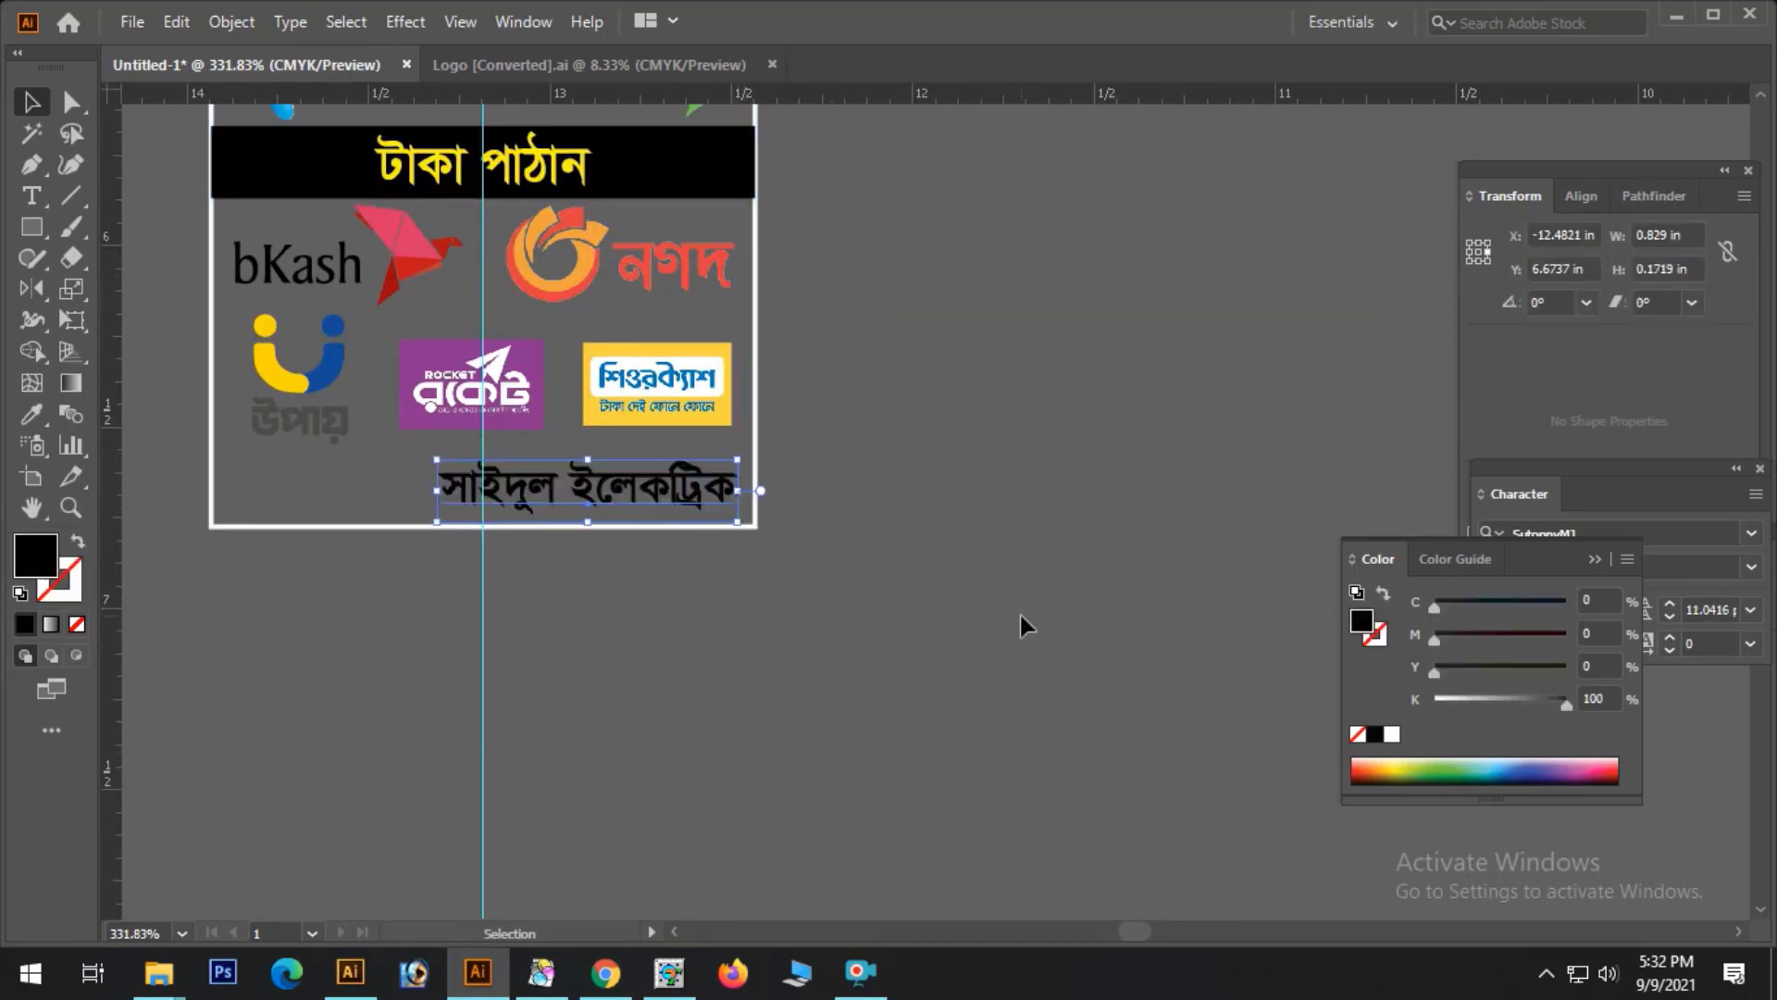
key("Left")
key("Left")
key("ctrl+shift+a")
- Draw a closed curved shape about 1.08 in wide and 0.28 in tall in the layout's lower-right corner with the Pen tool
left_click_drag(1003, 563, 1003, 562)
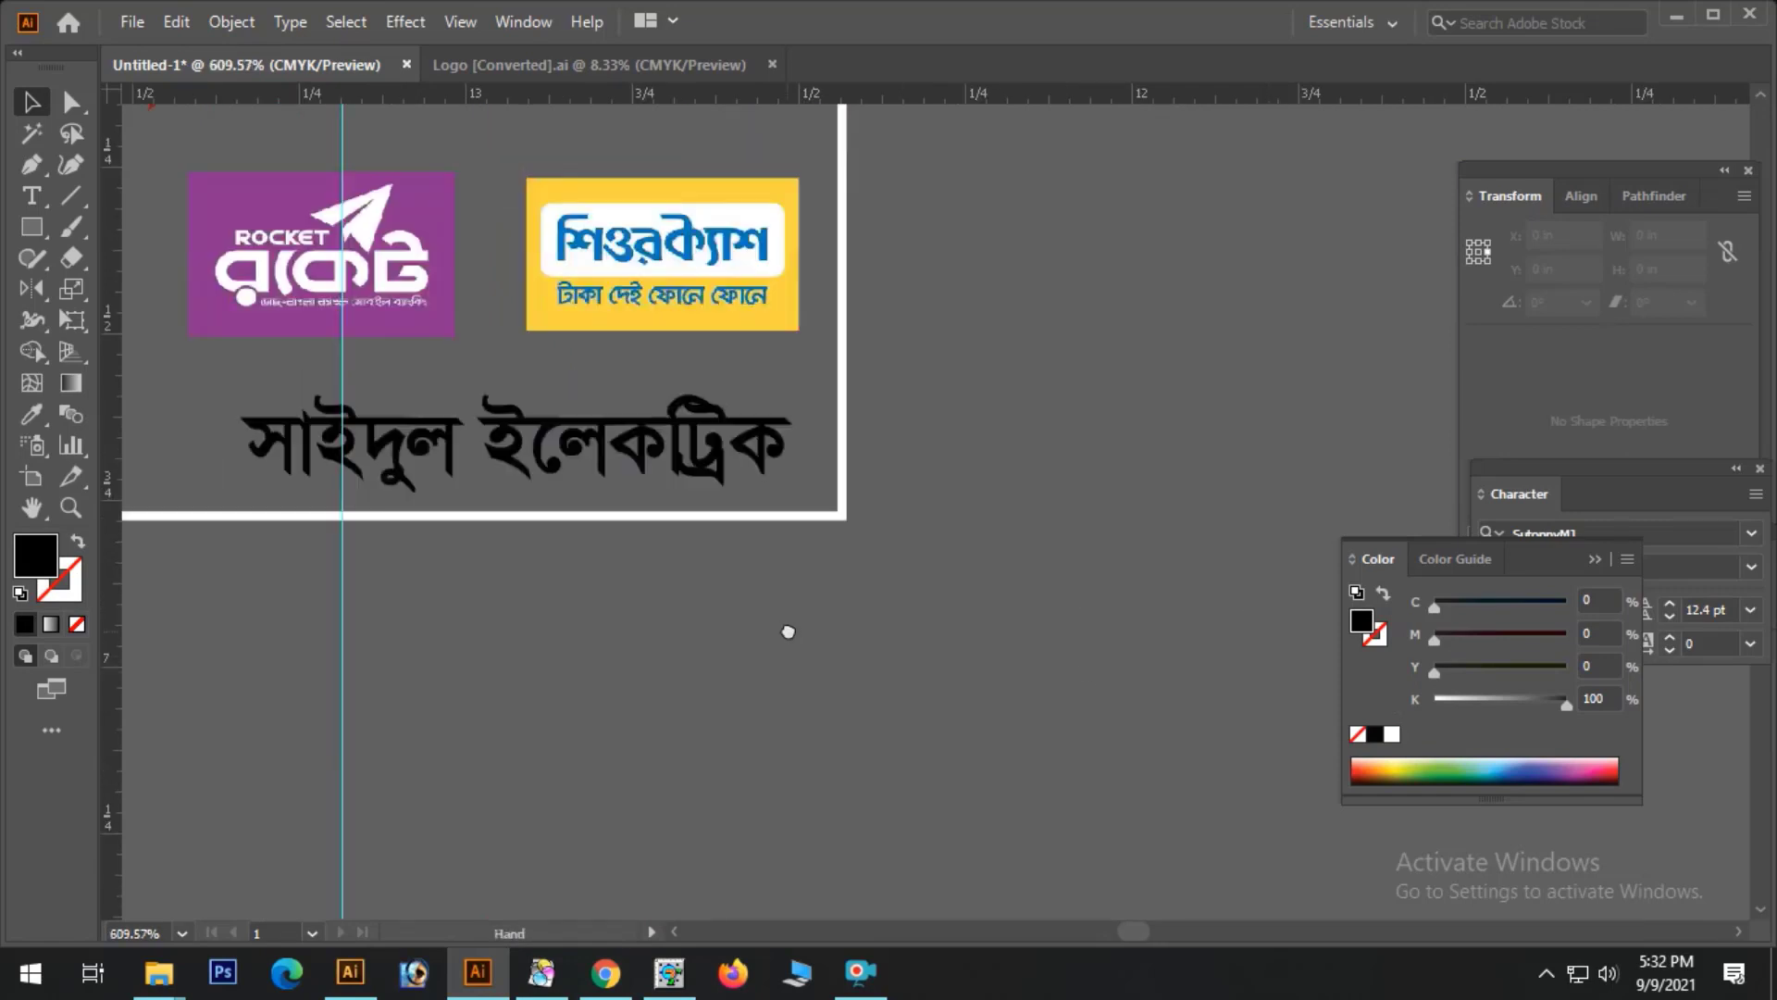
left_click(31, 164)
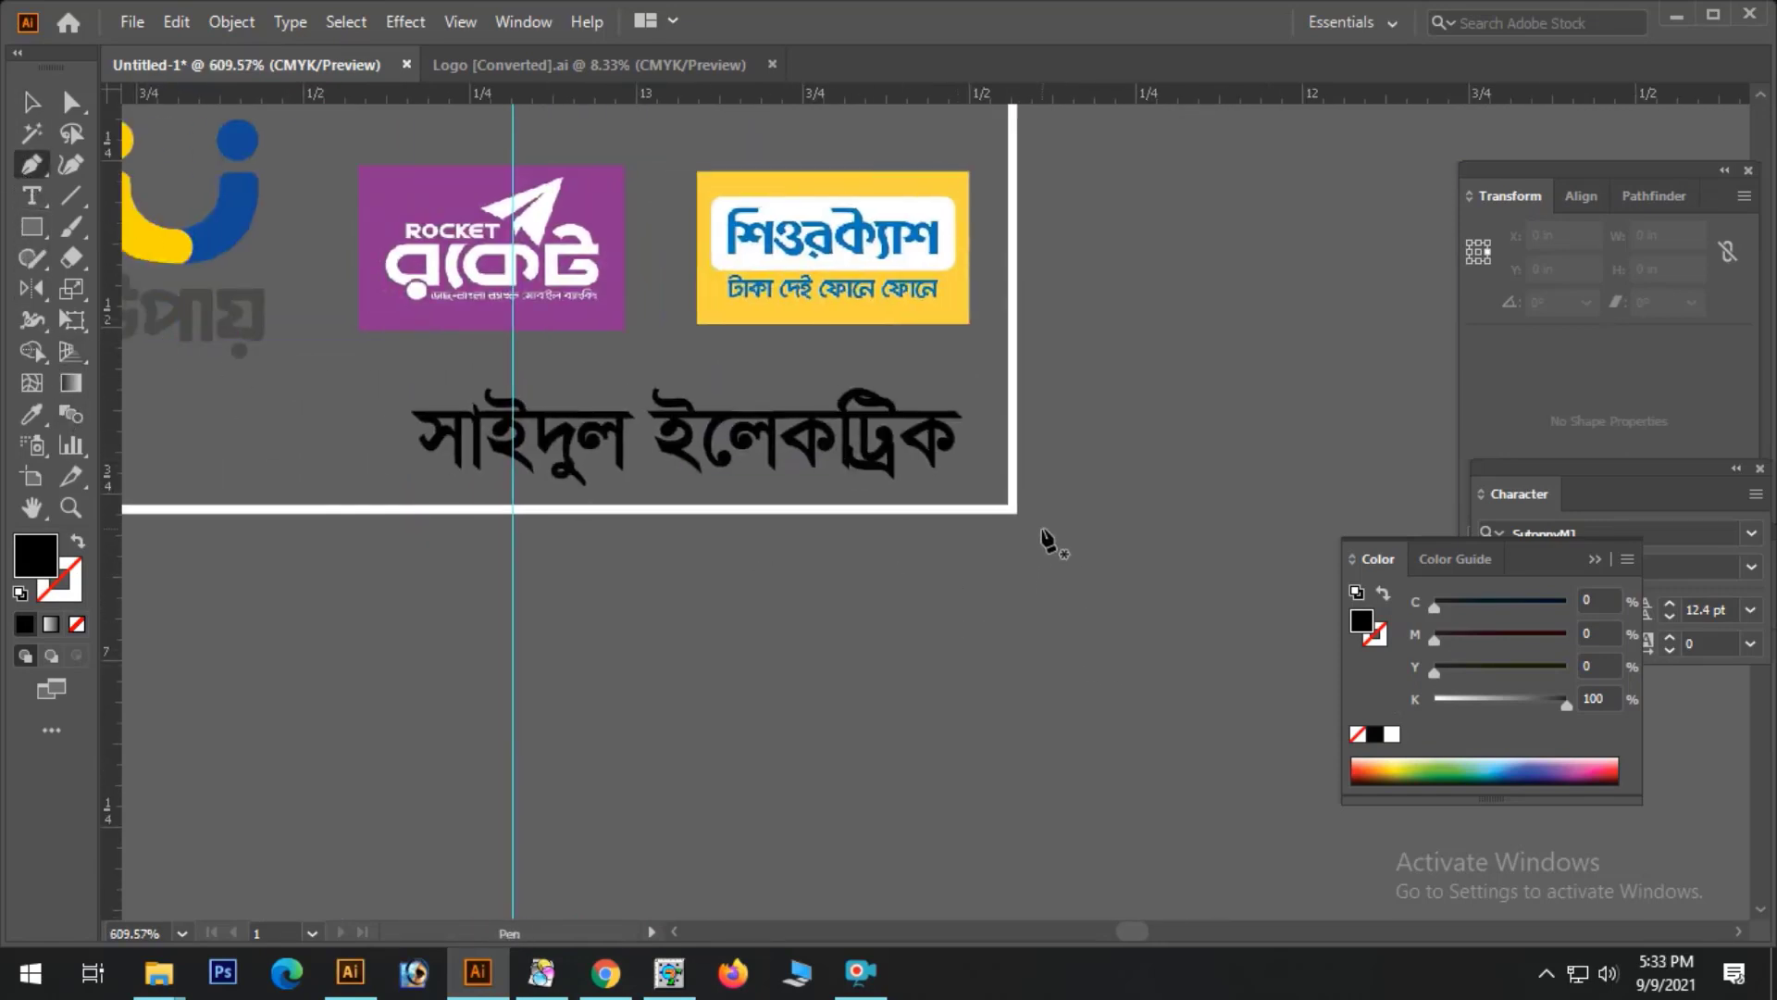
left_click(1012, 508)
key("ctrl+minus")
left_click_drag(950, 437, 1061, 429)
left_click(1050, 389)
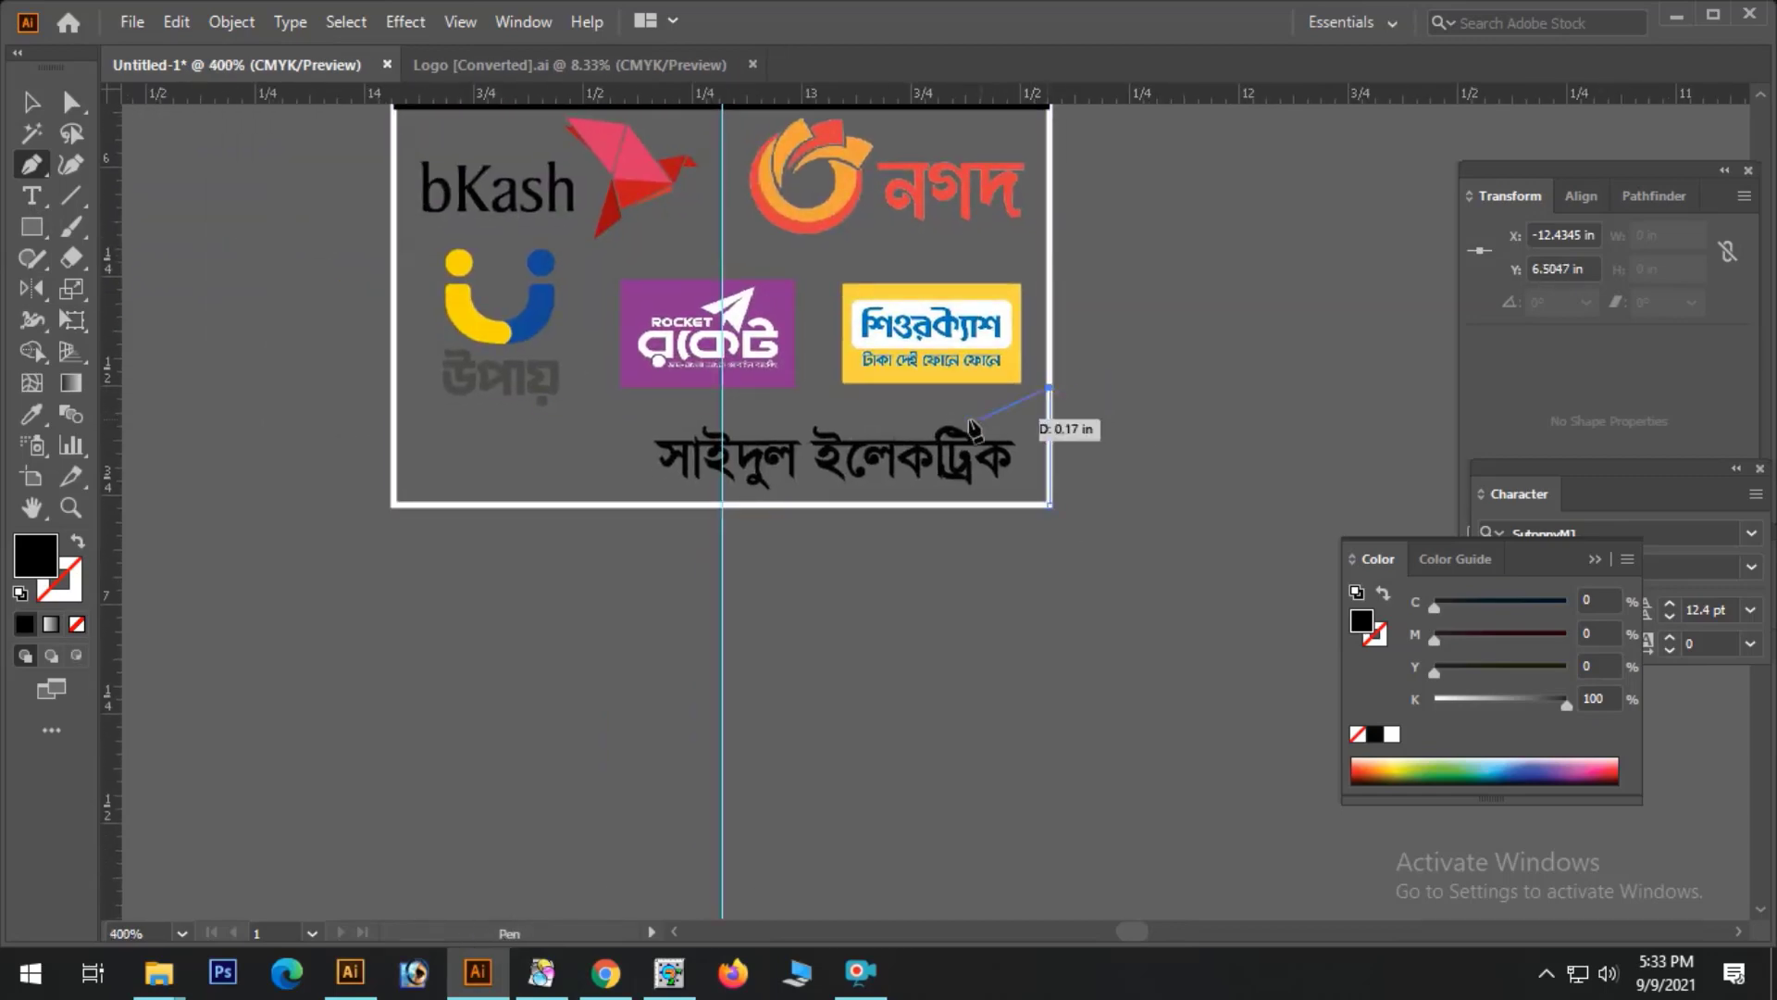
left_click_drag(578, 505, 462, 660)
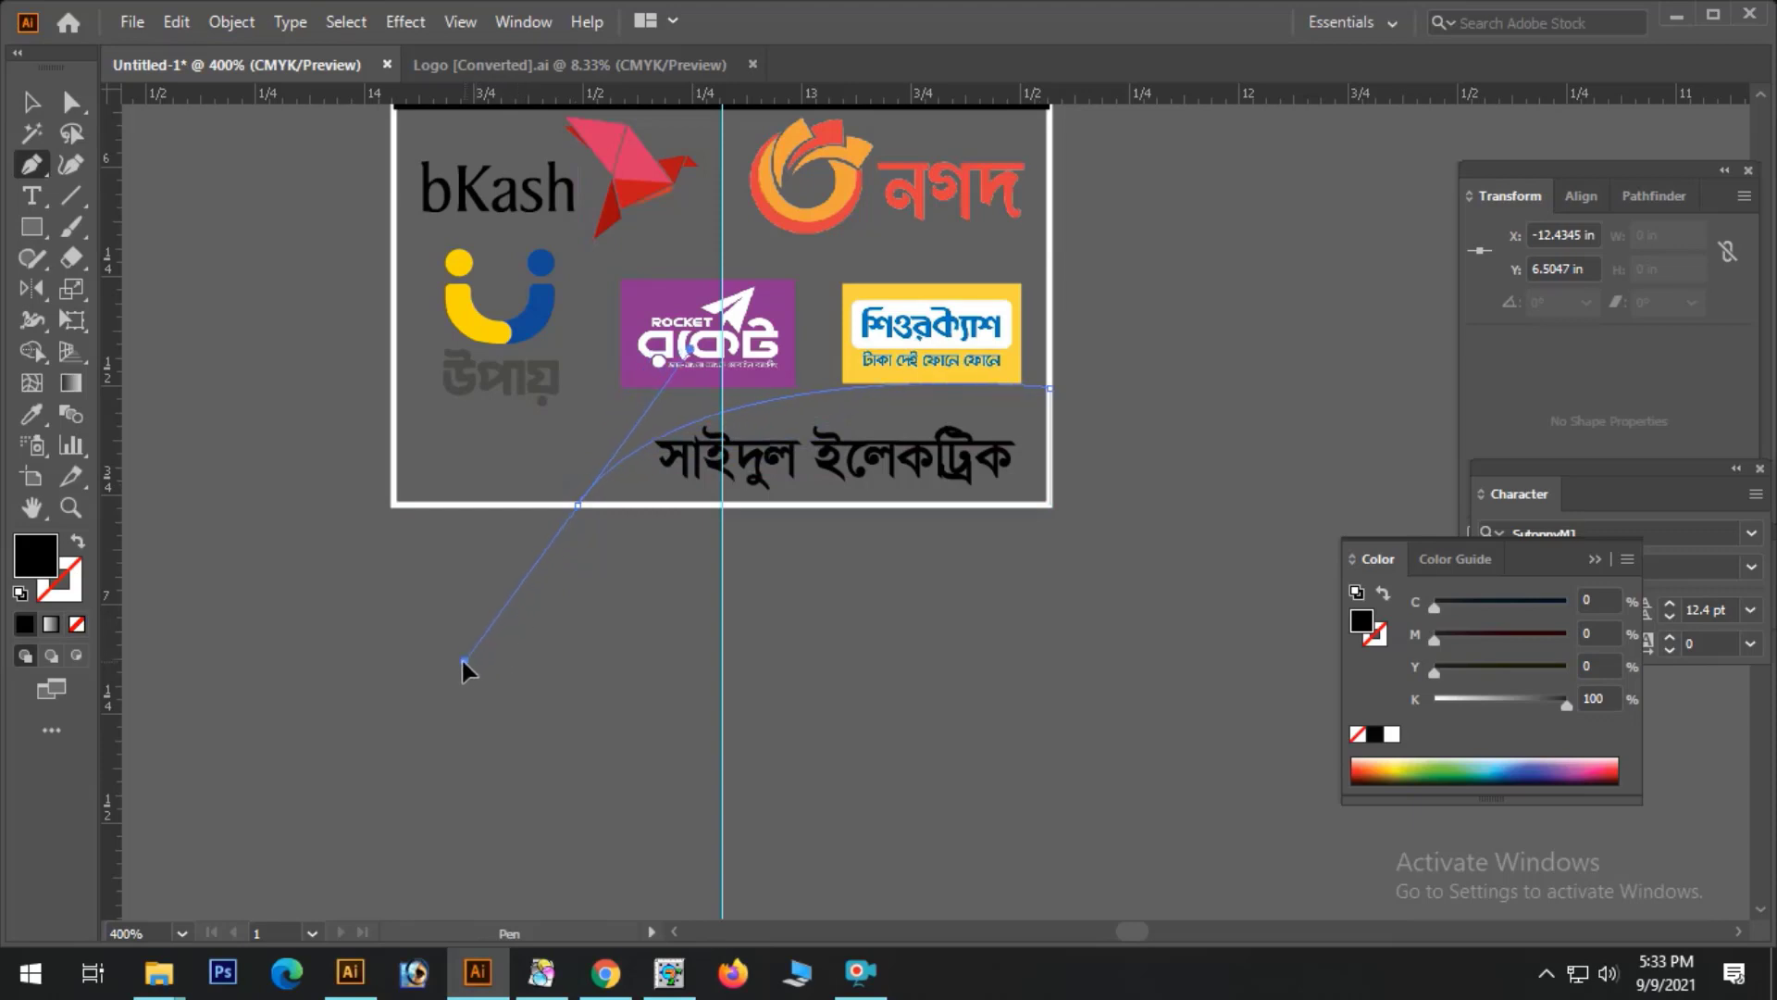
left_click_drag(462, 660, 437, 668)
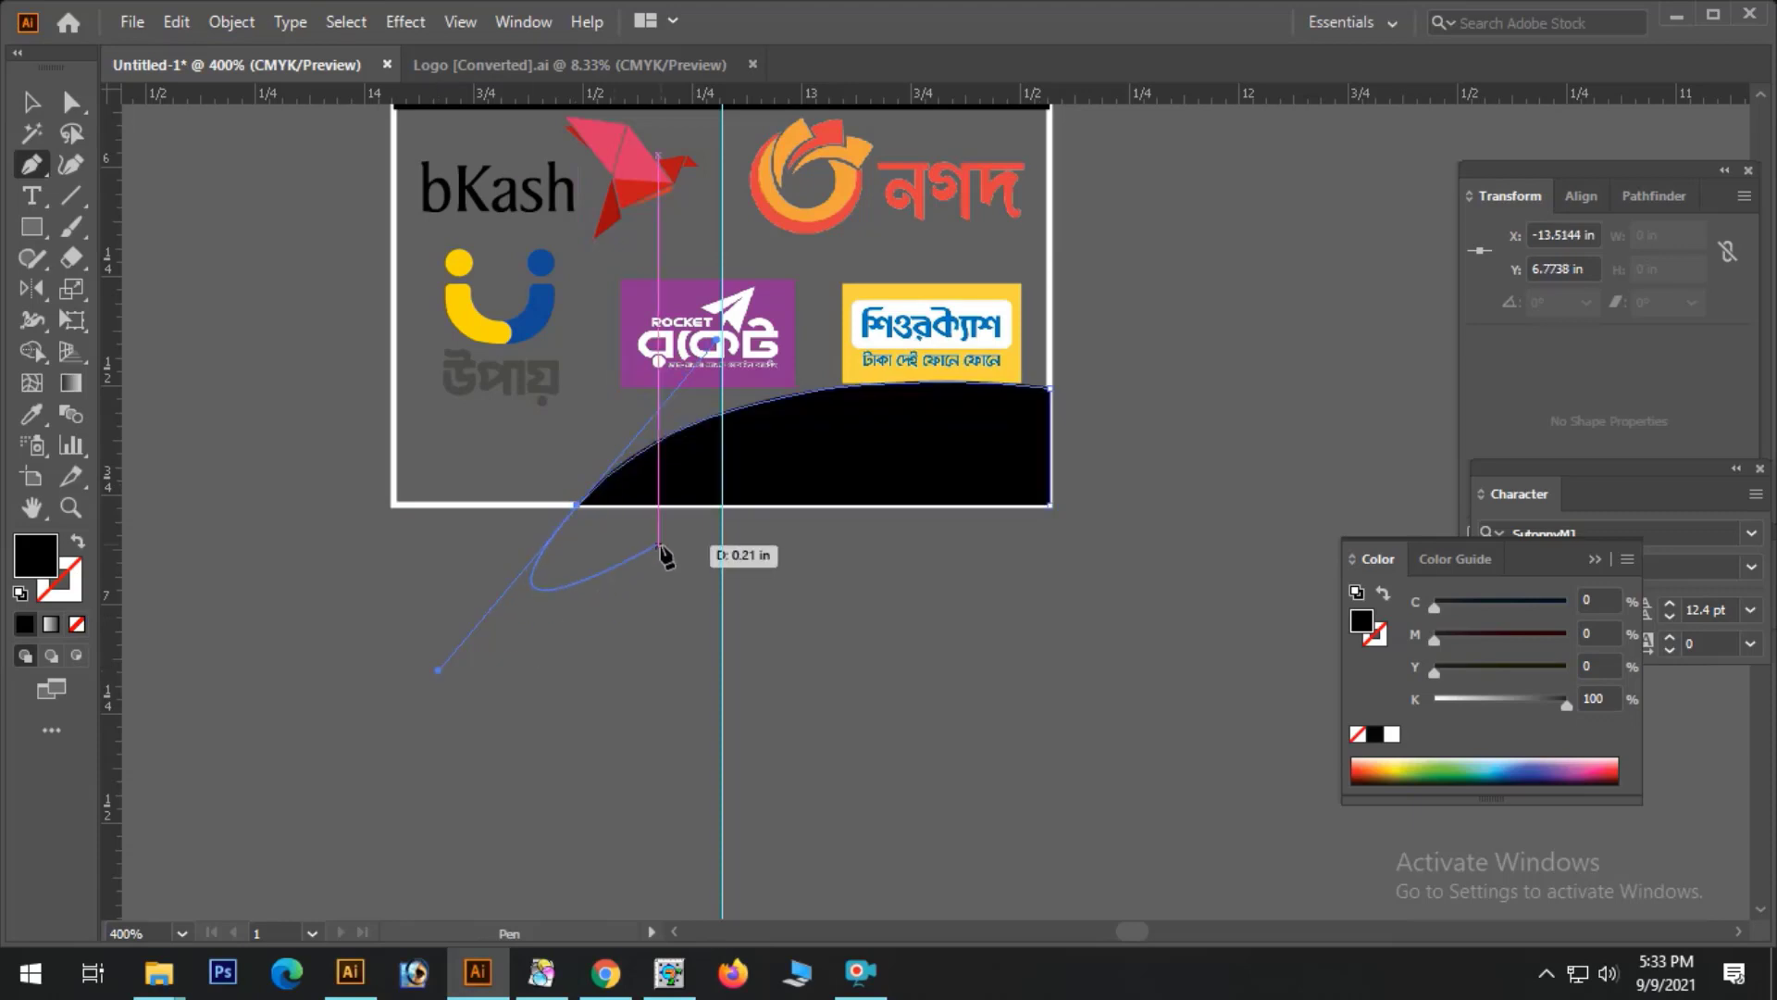
left_click(577, 506)
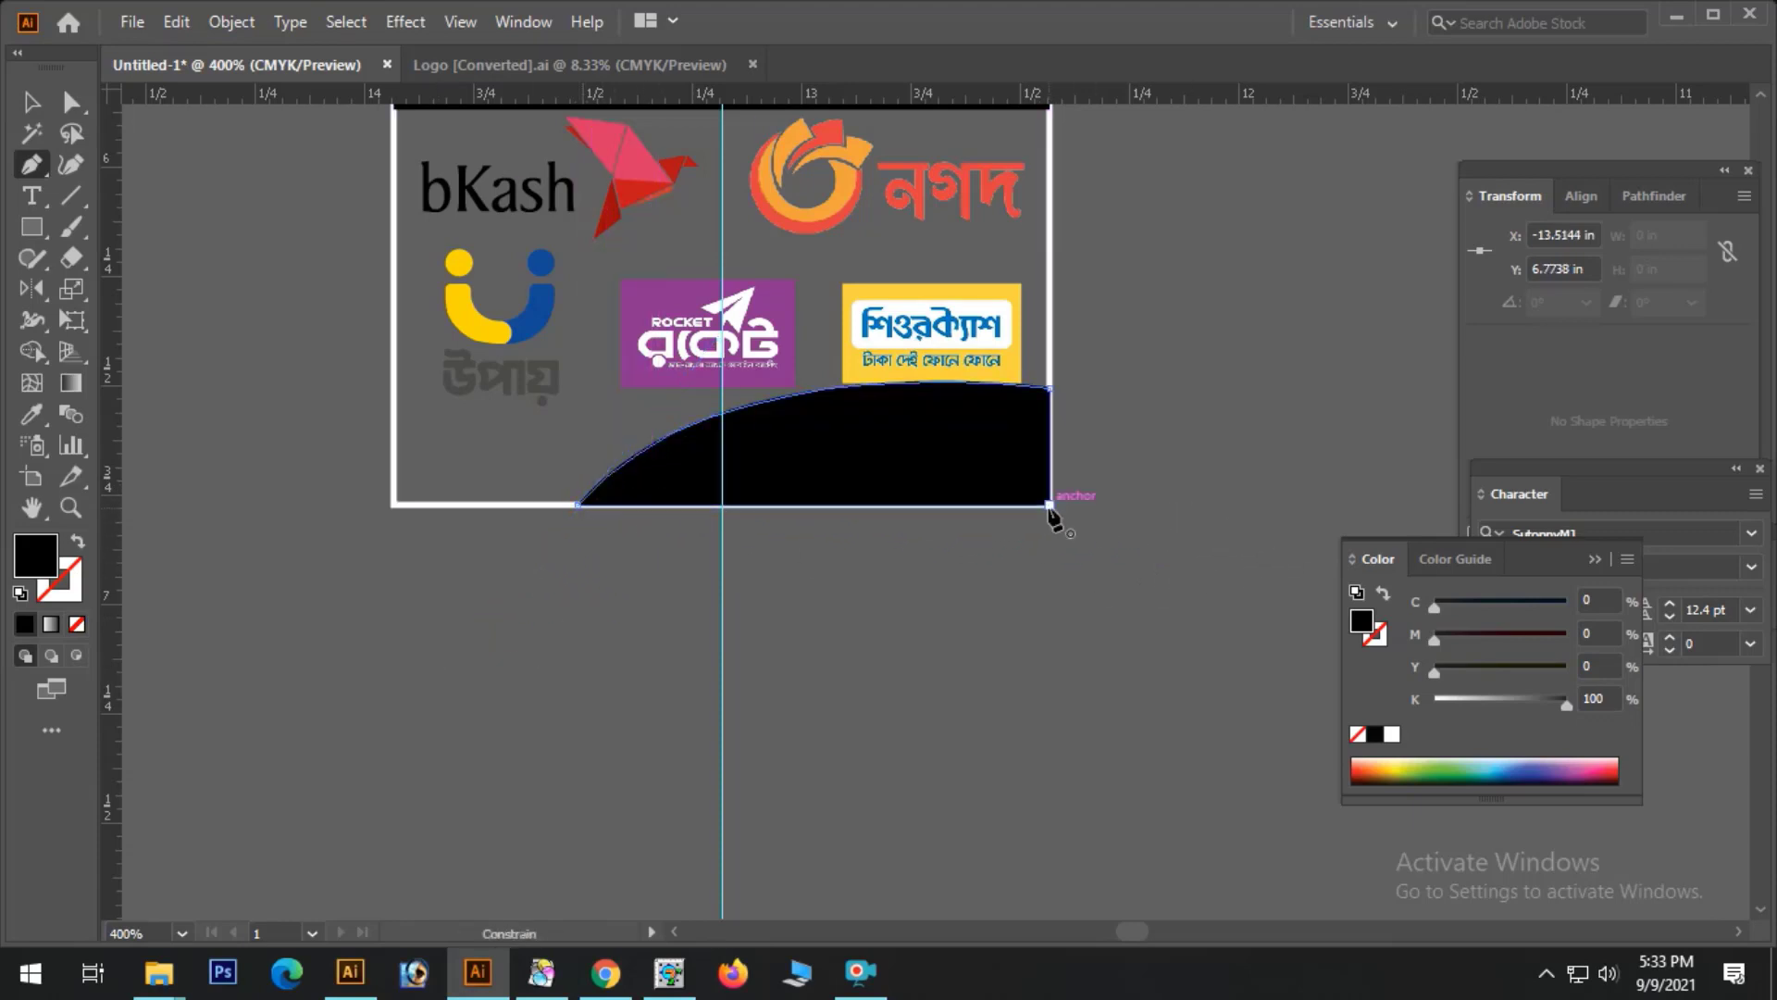
left_click(1049, 505)
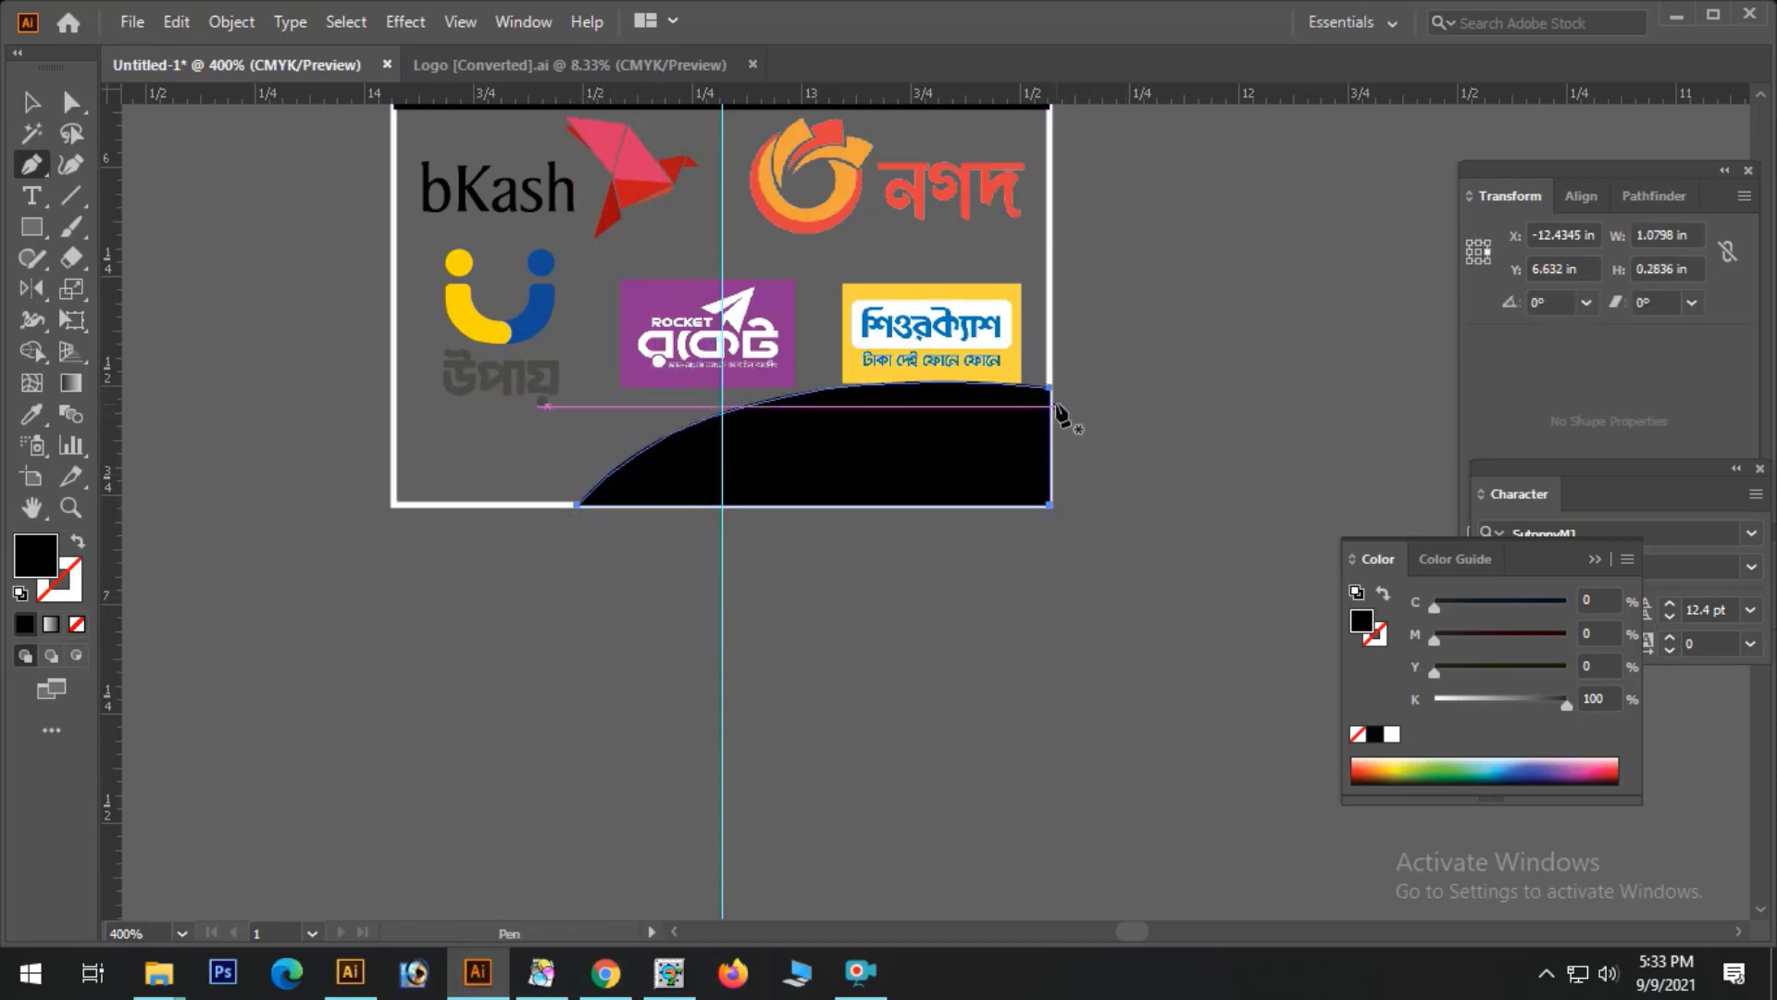
- Lower the curved shape's upper-right anchor below the SureCash logo and adjust the curve handle at its lower-left end
scroll(1055, 389, "up", 3)
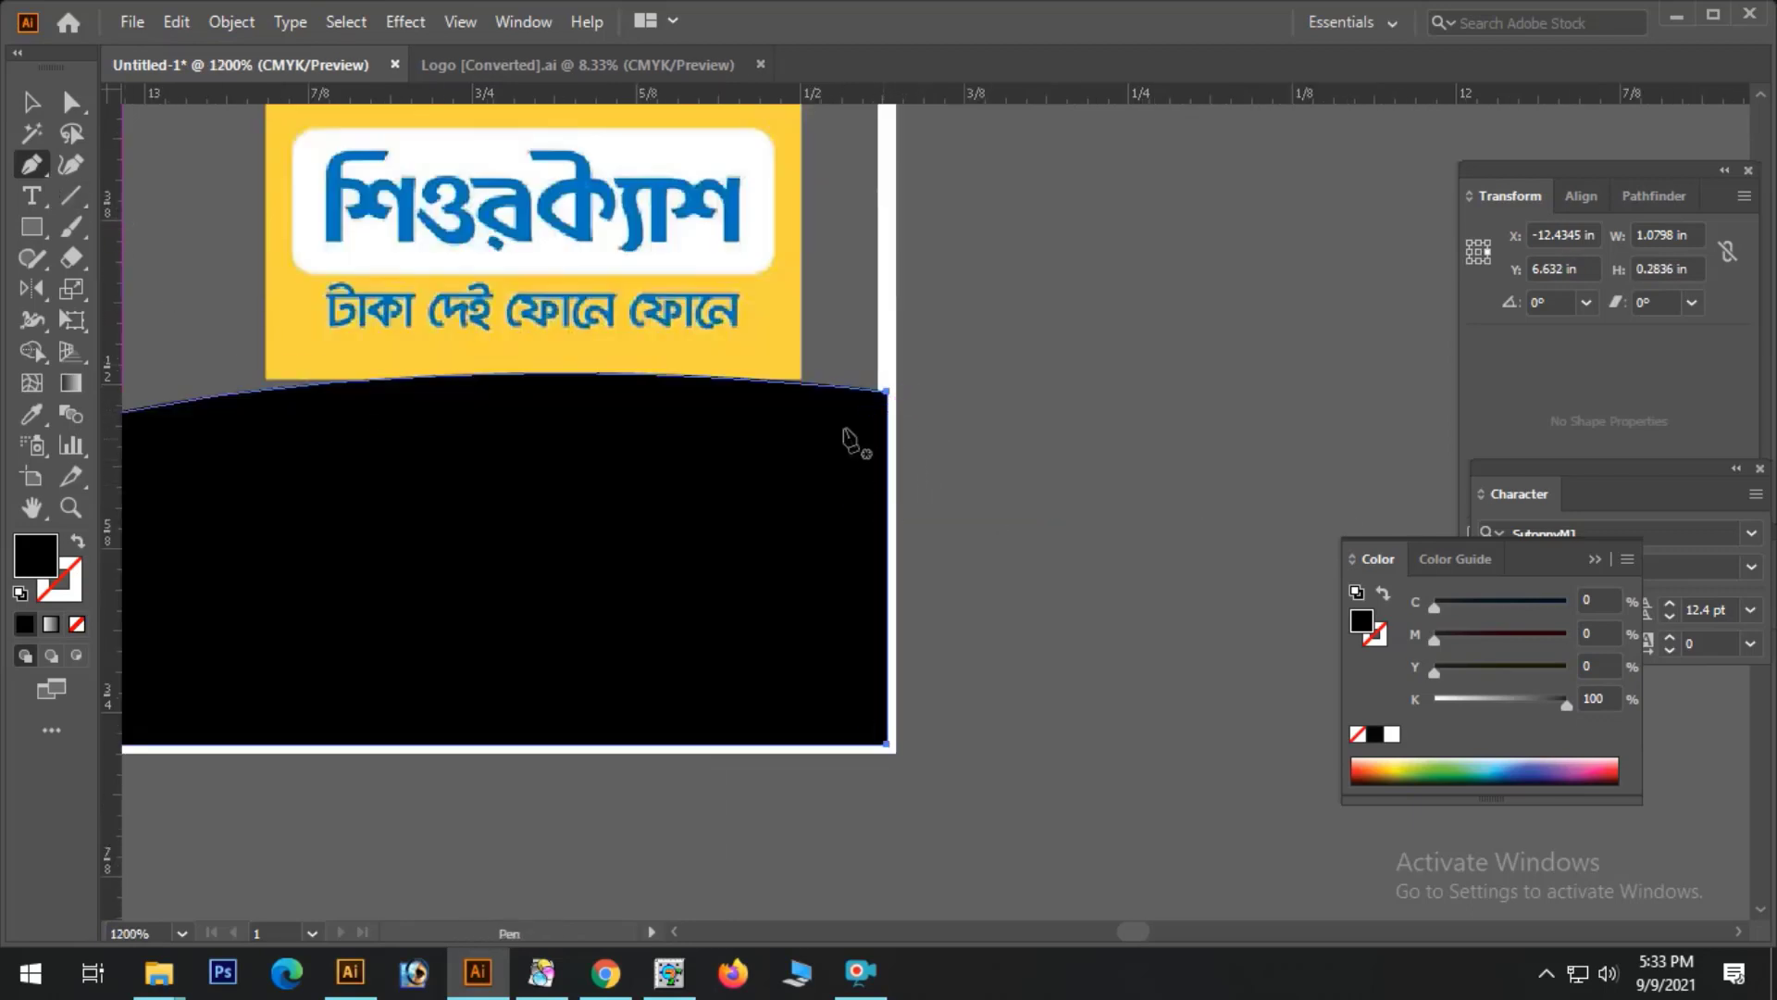
left_click(888, 393)
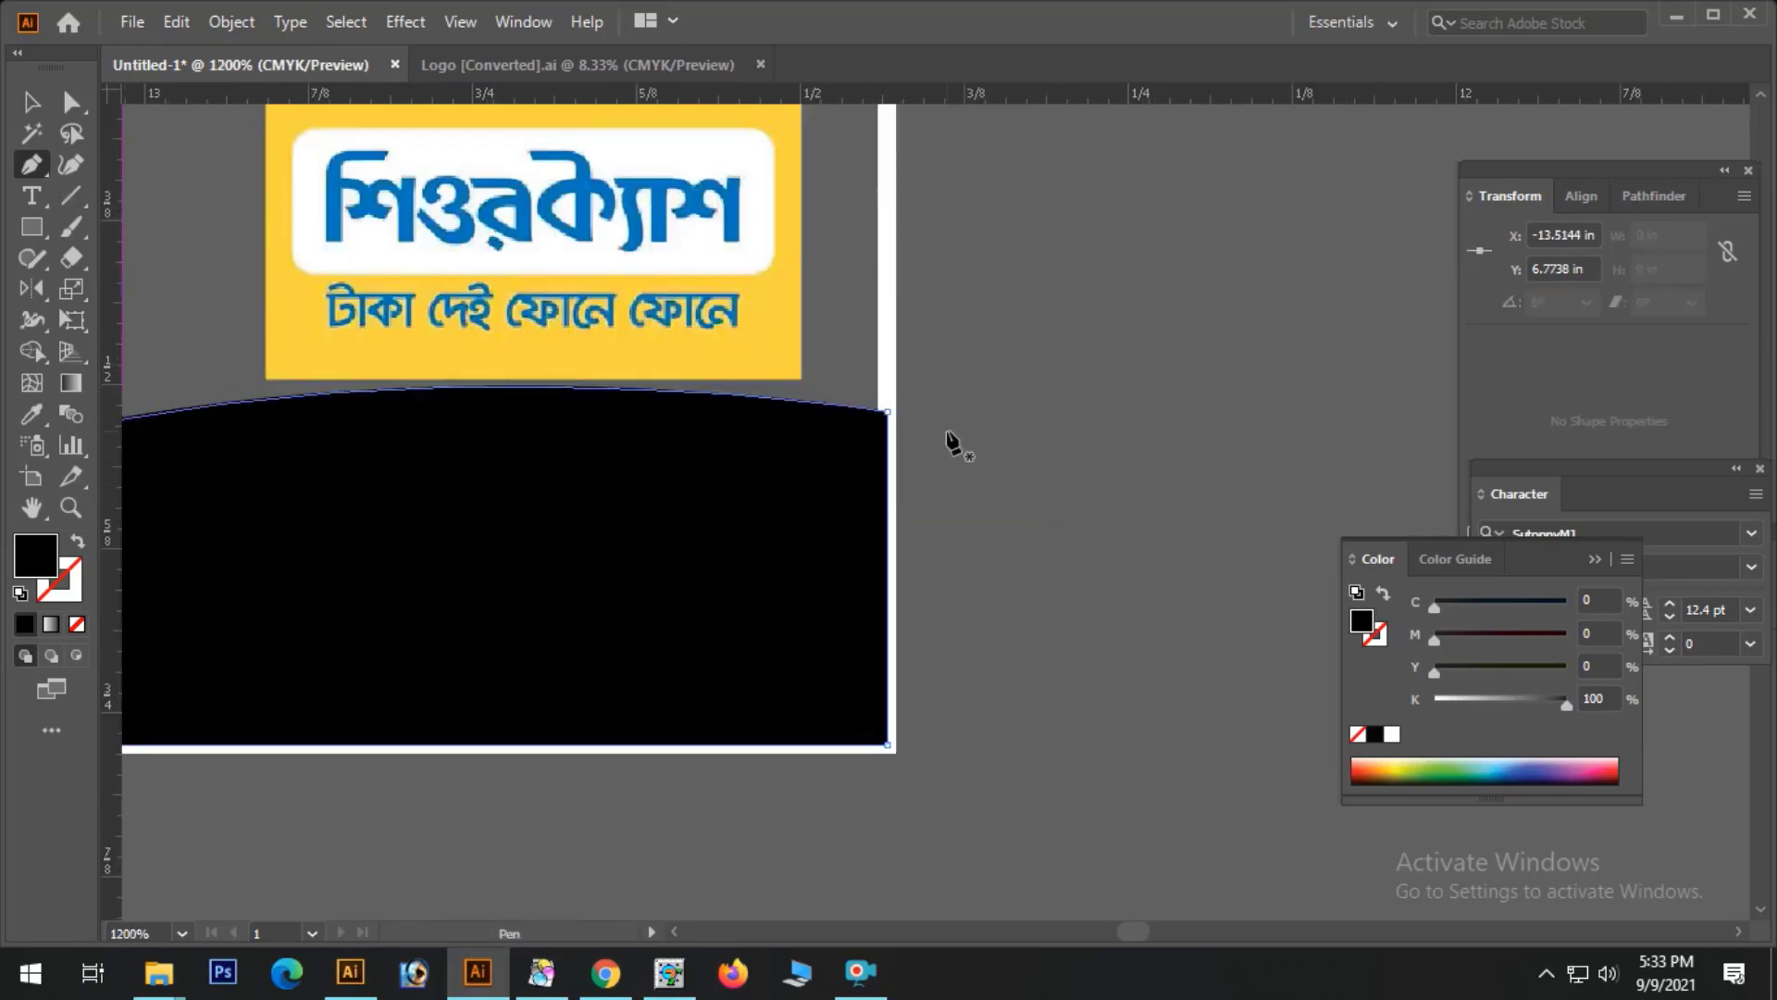
left_click(695, 537, "ctrl+alt")
left_click(695, 536, "ctrl+alt")
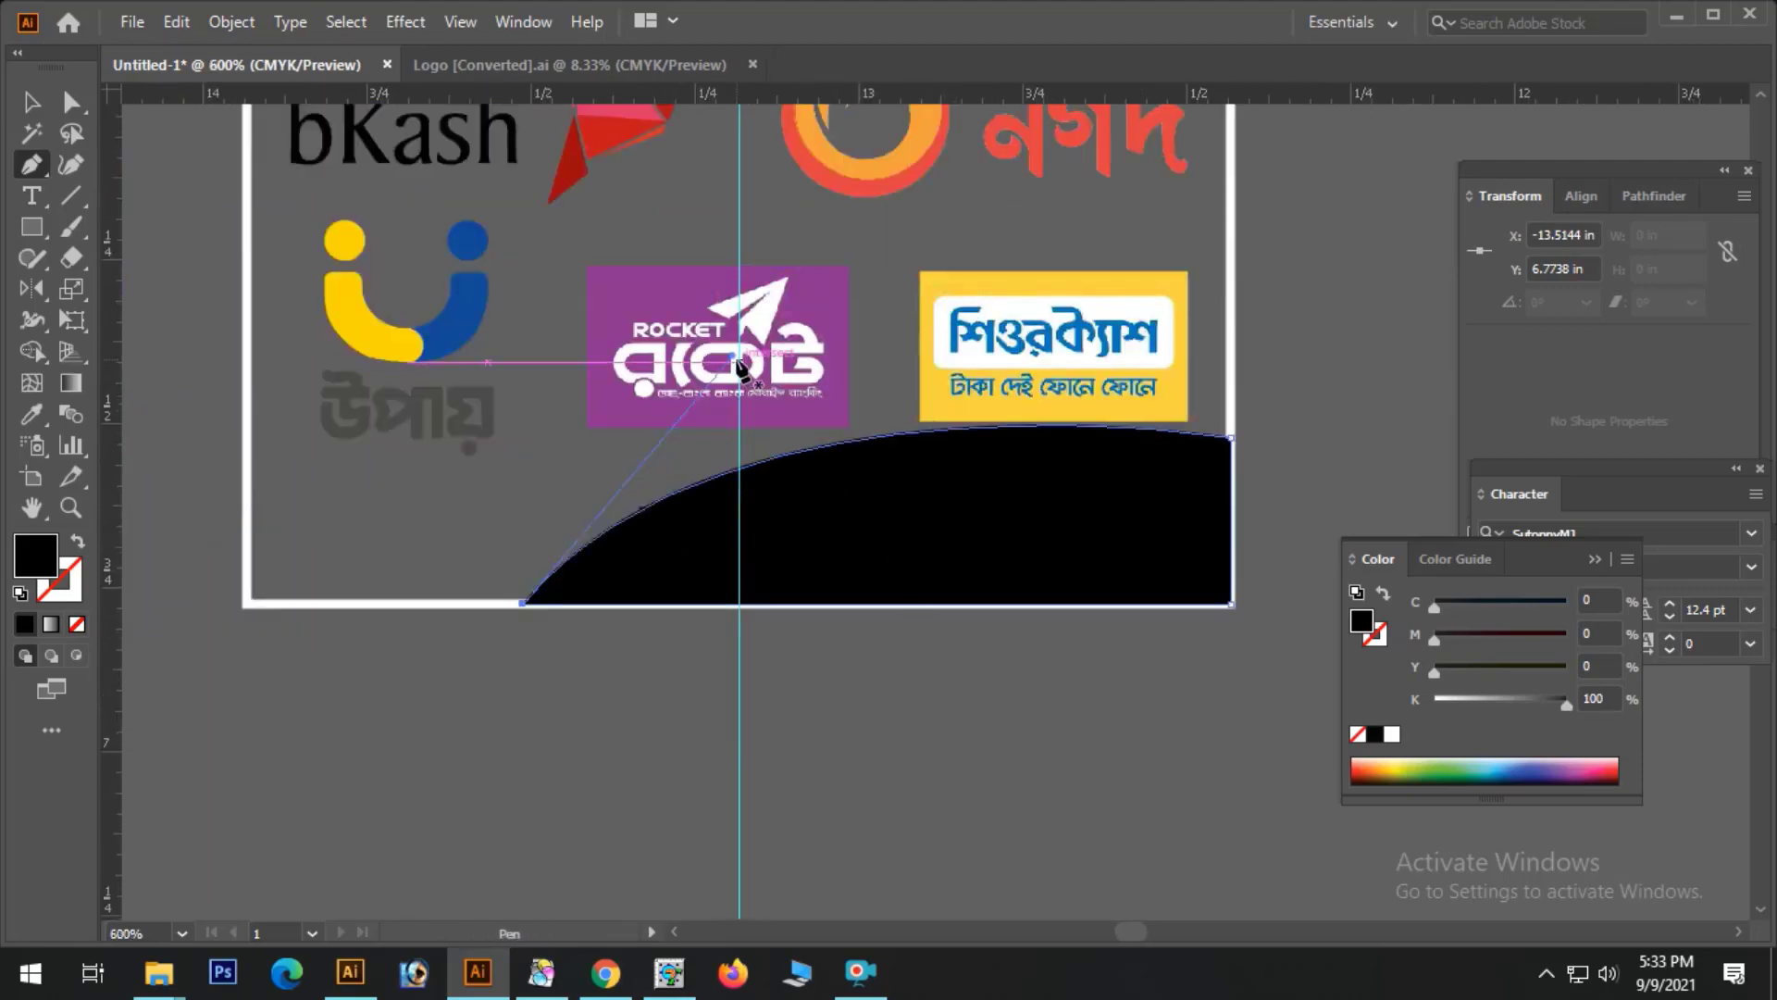
left_click_drag(732, 355, 747, 352)
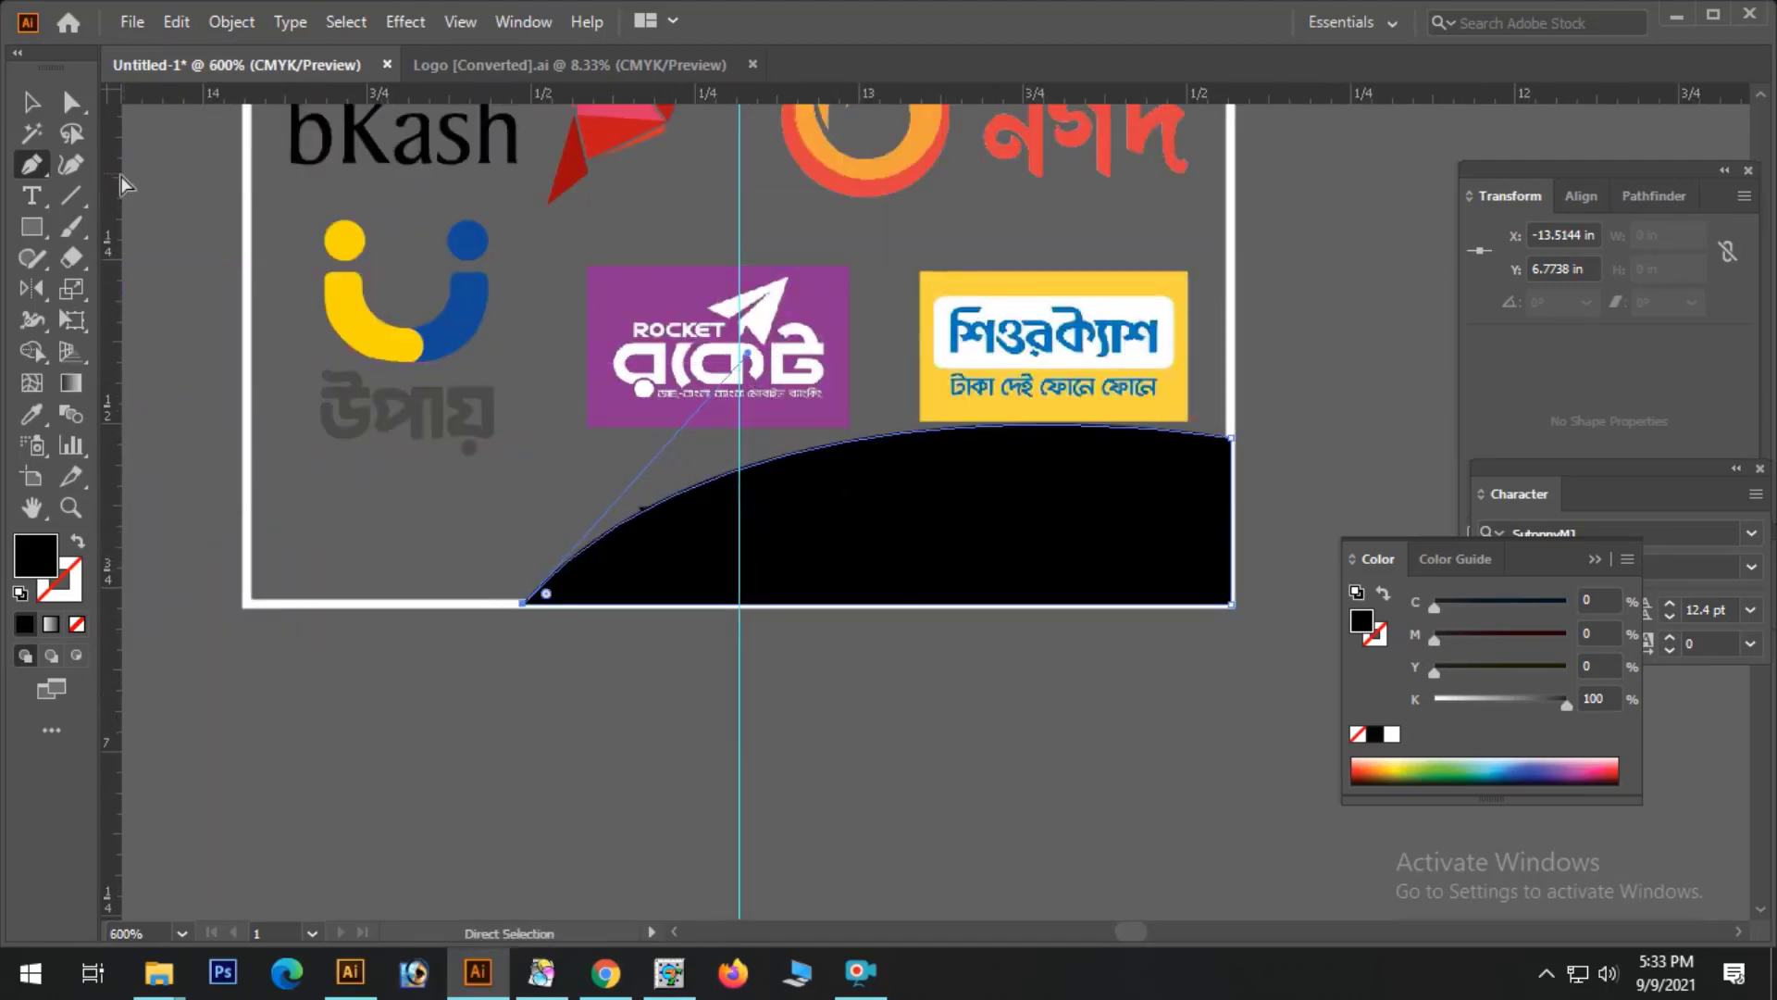
left_click(32, 102)
left_click(174, 262)
- Fill the curved corner shape with dark red: C 0, M 100, Y 100, K 30
left_click(903, 610, "ctrl+alt")
left_click(903, 610, "ctrl+alt")
left_click_drag(605, 499, 1415, 648)
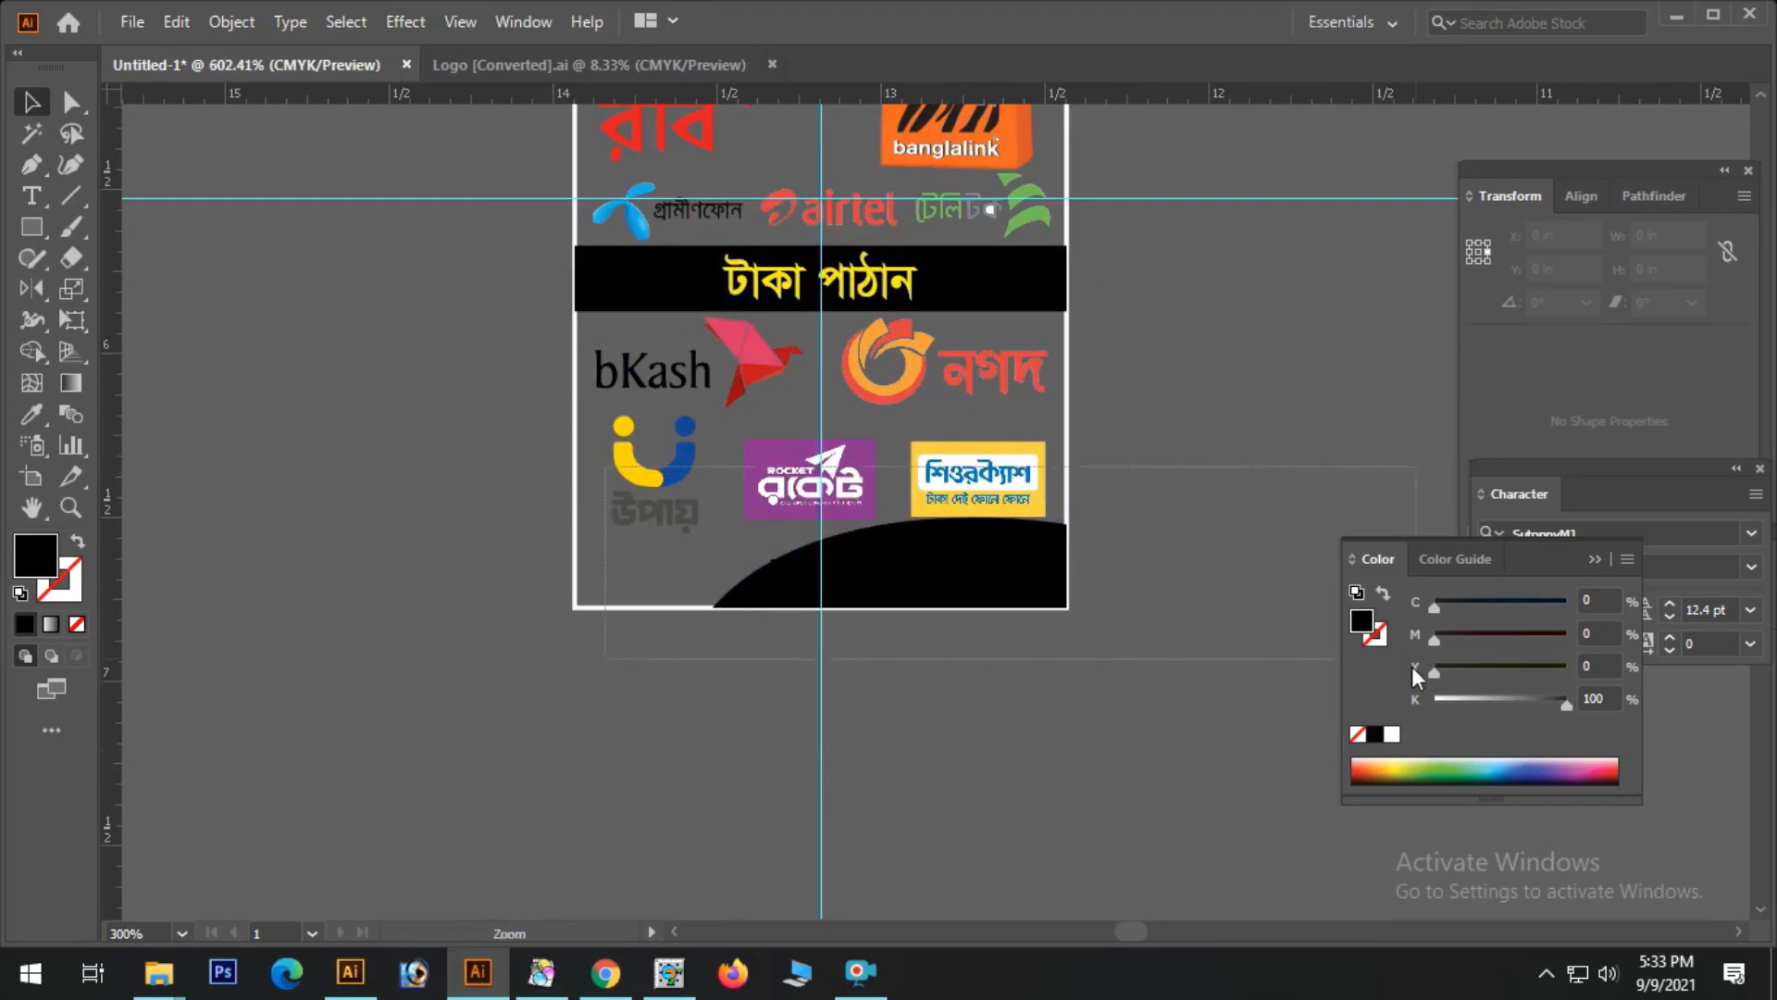
left_click(770, 487)
left_click(1432, 699)
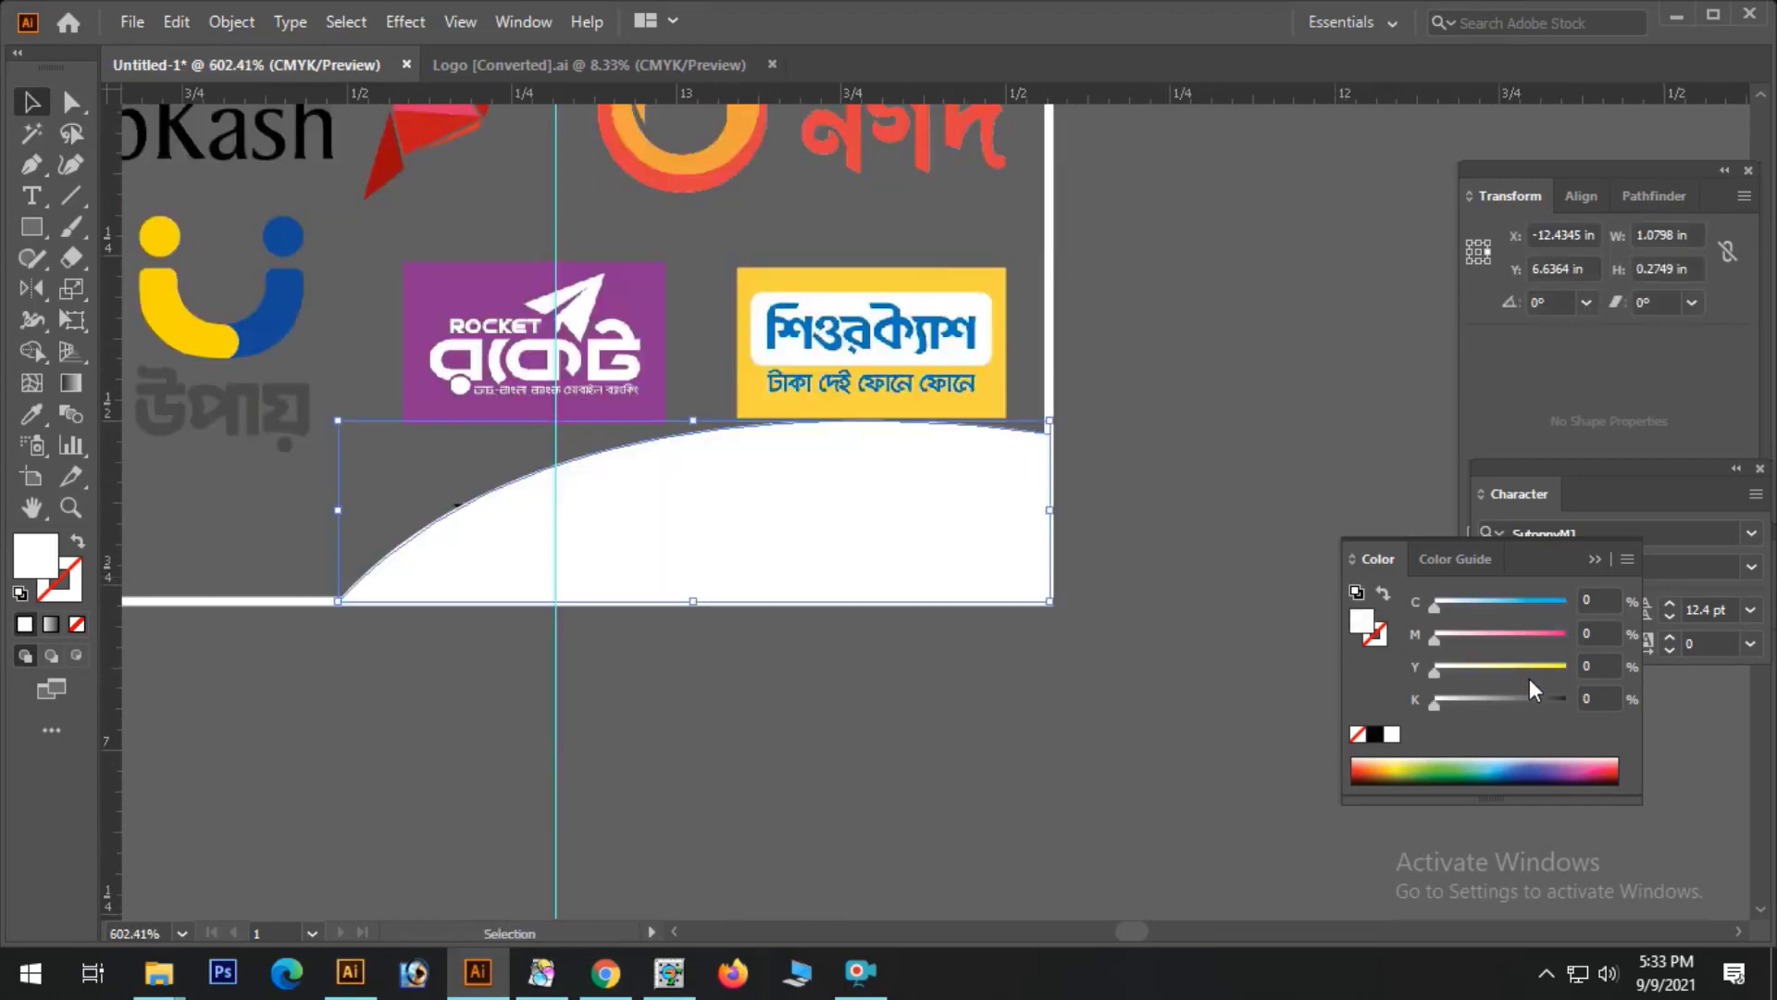
left_click(1567, 666)
left_click(1566, 634)
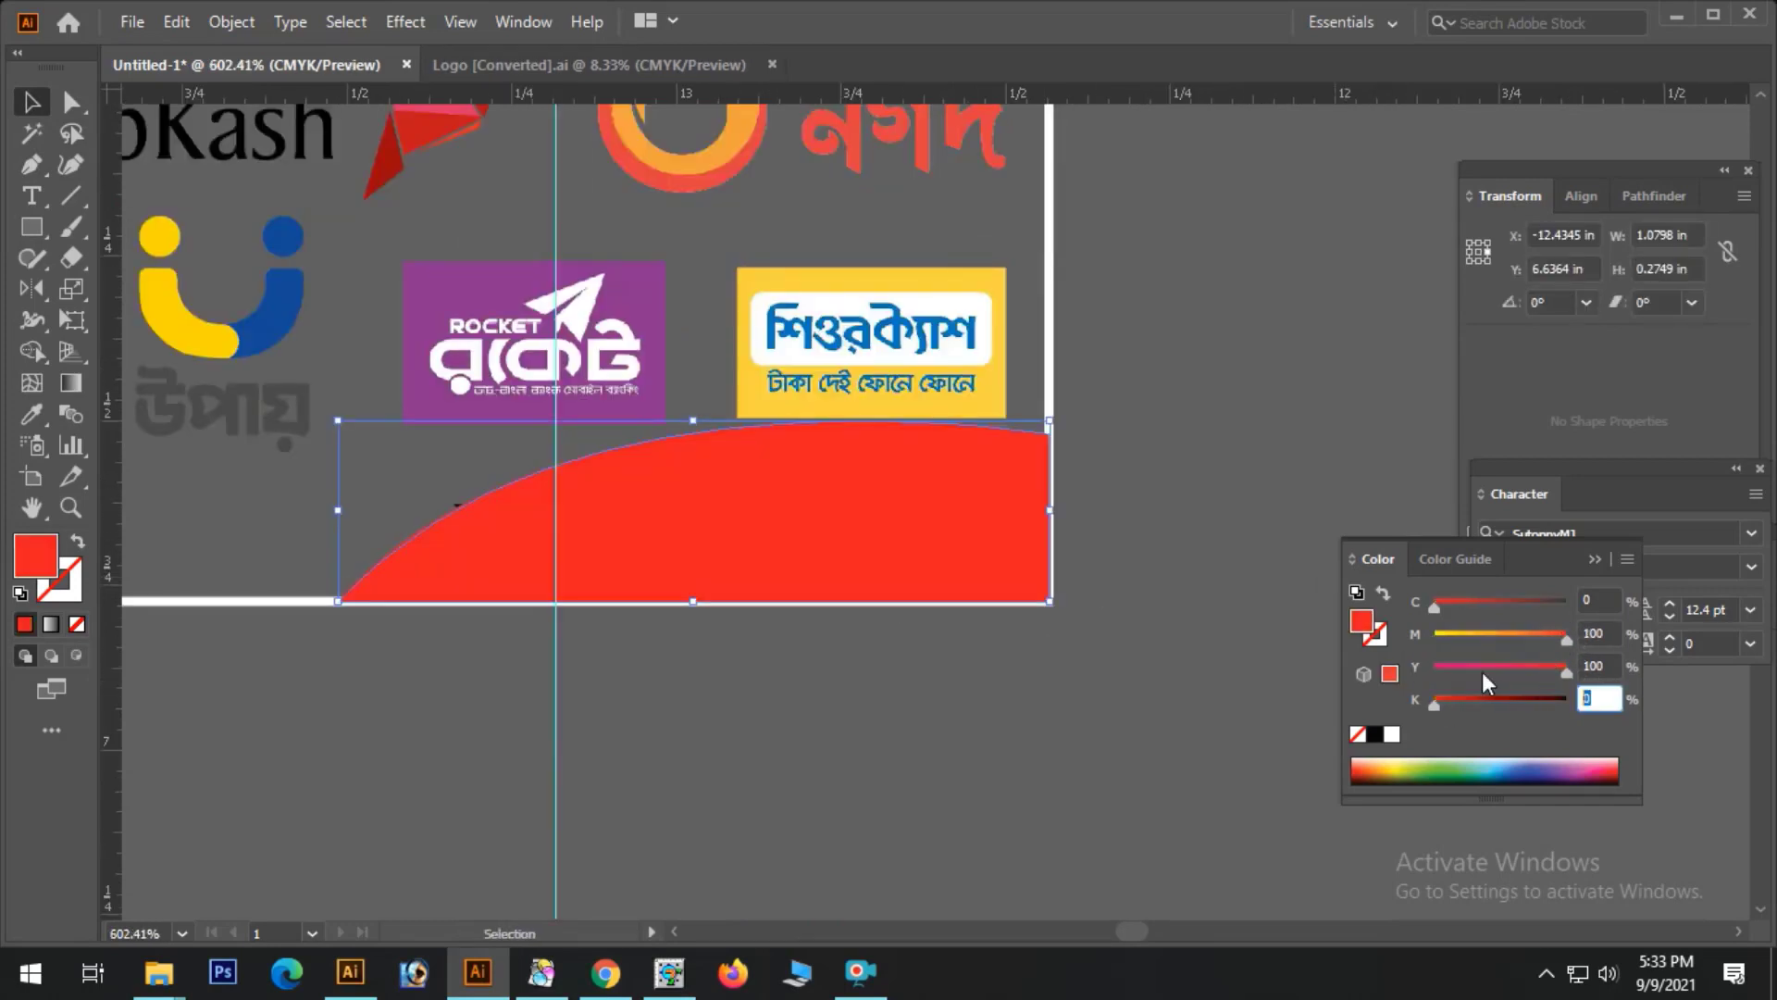
type("30")
key("Return")
left_click(924, 729)
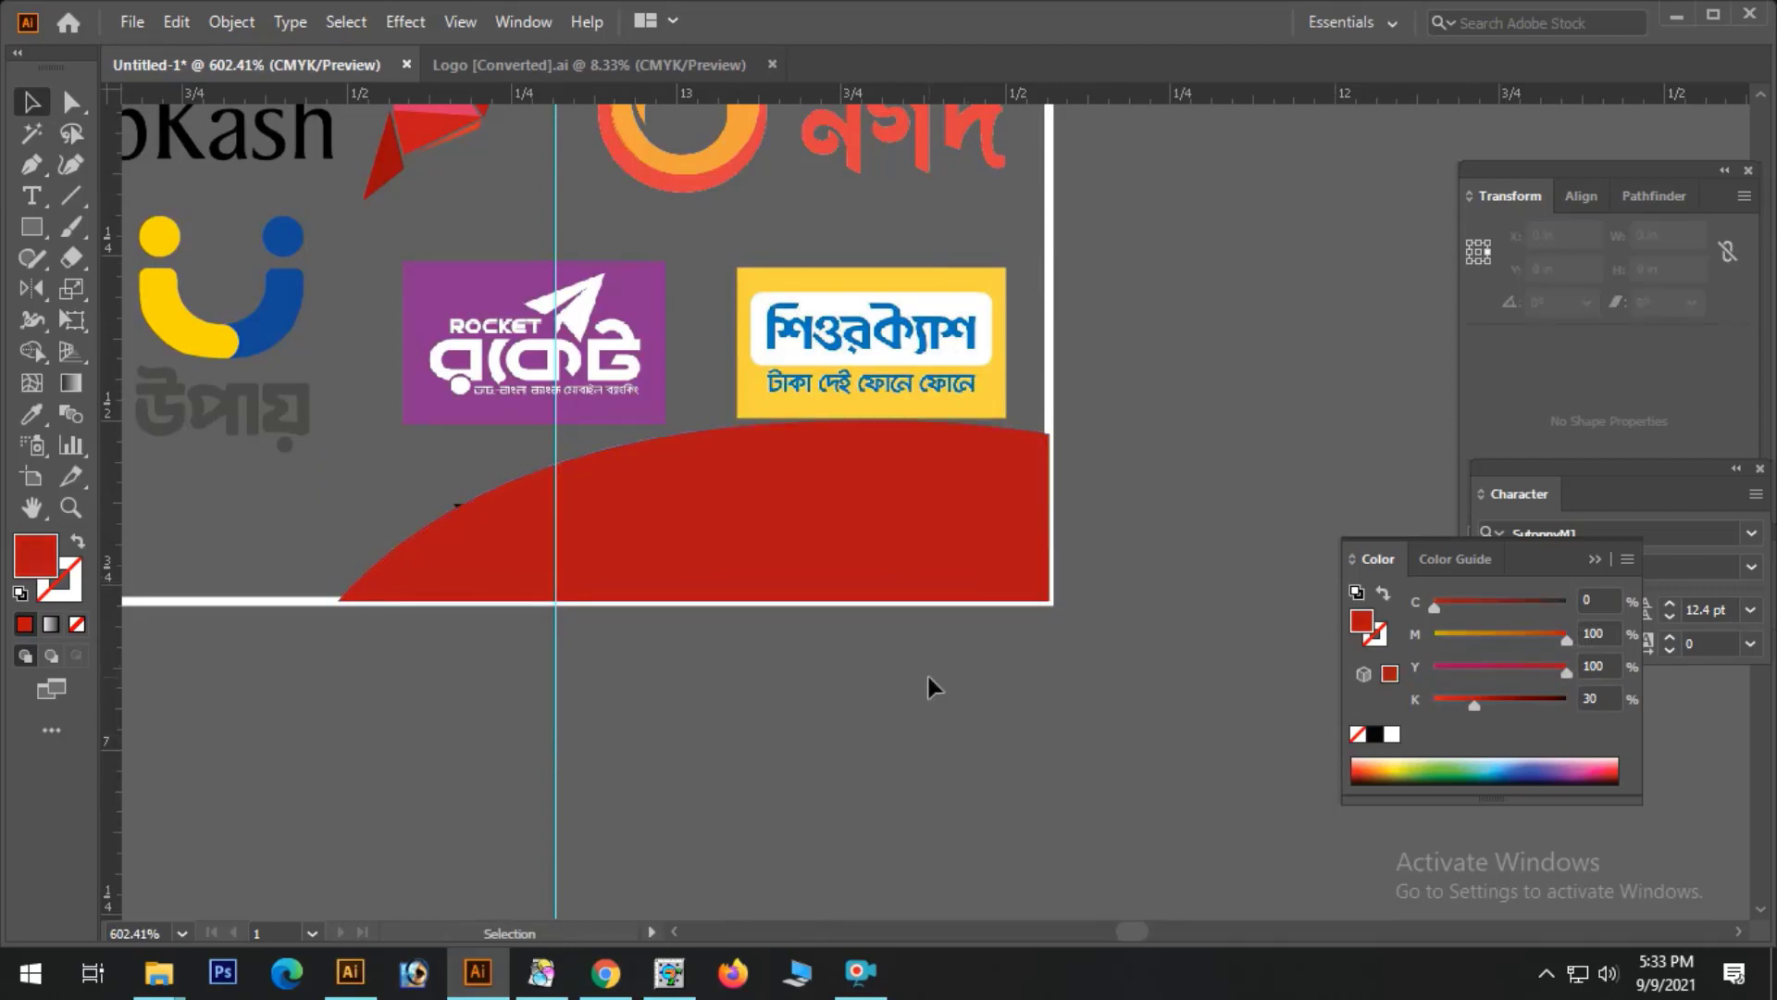
- Select the shop-name text hidden behind the red corner shape in outline view and nudge it about 0.06 in toward the layout's right edge
left_click(815, 520)
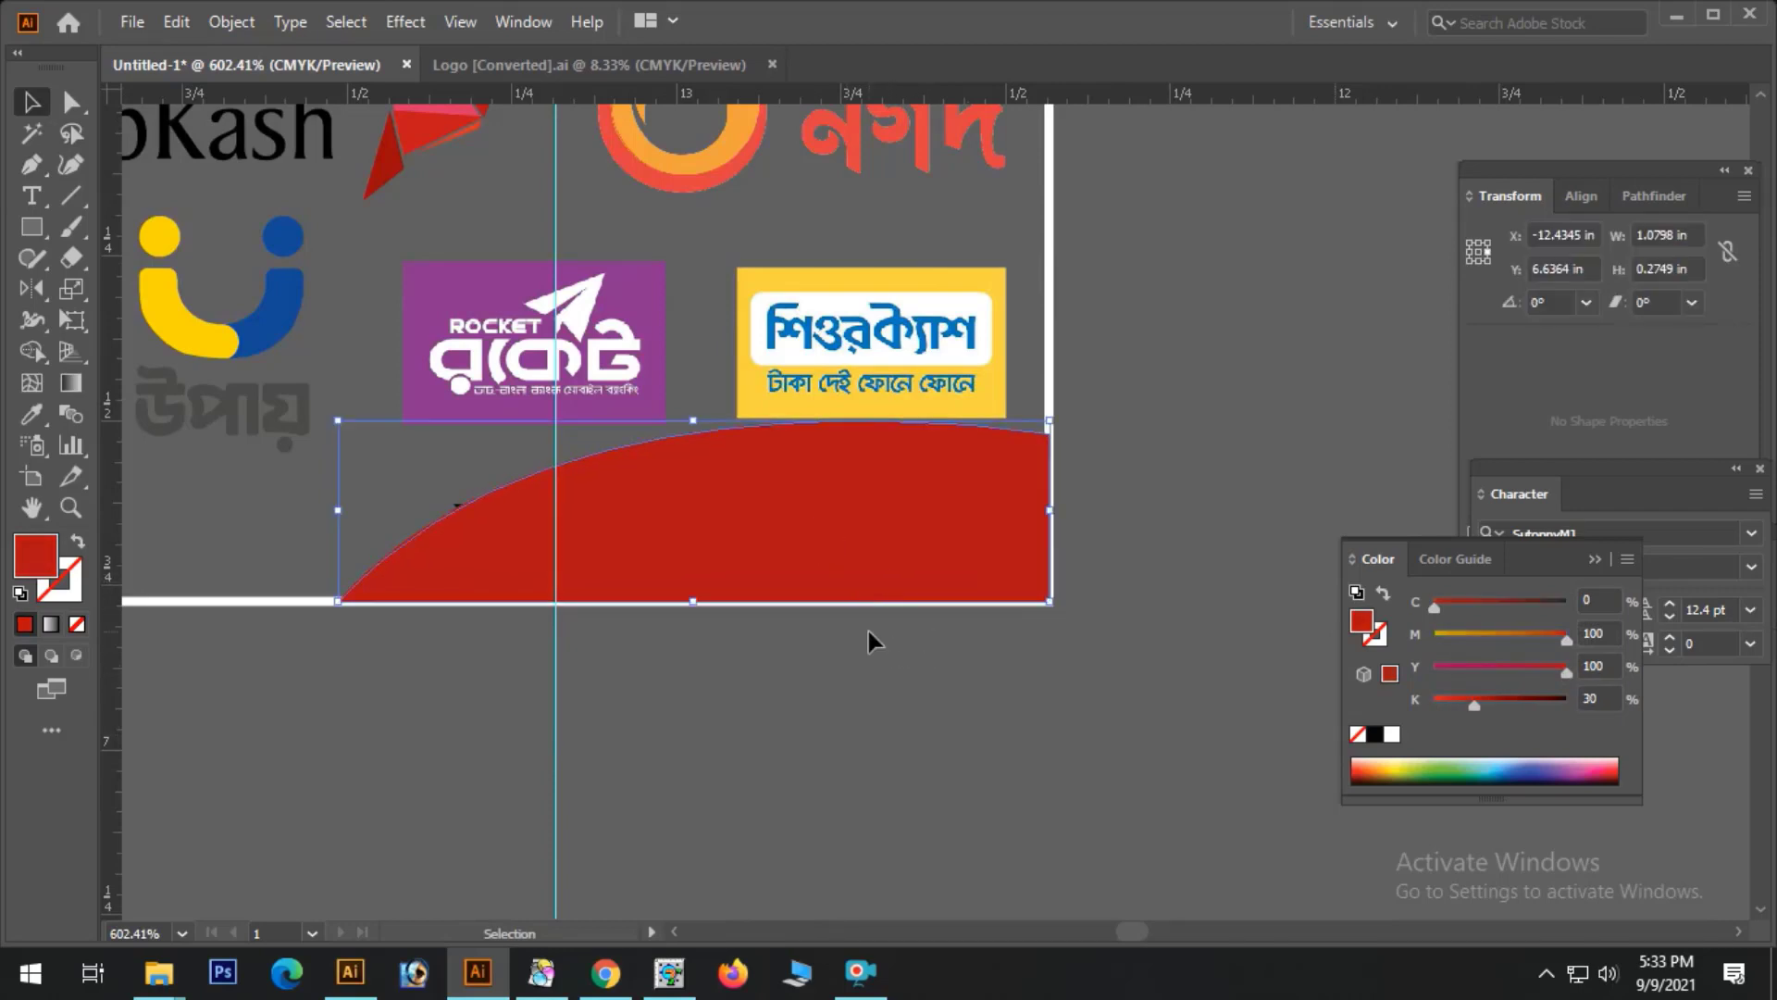
key("a")
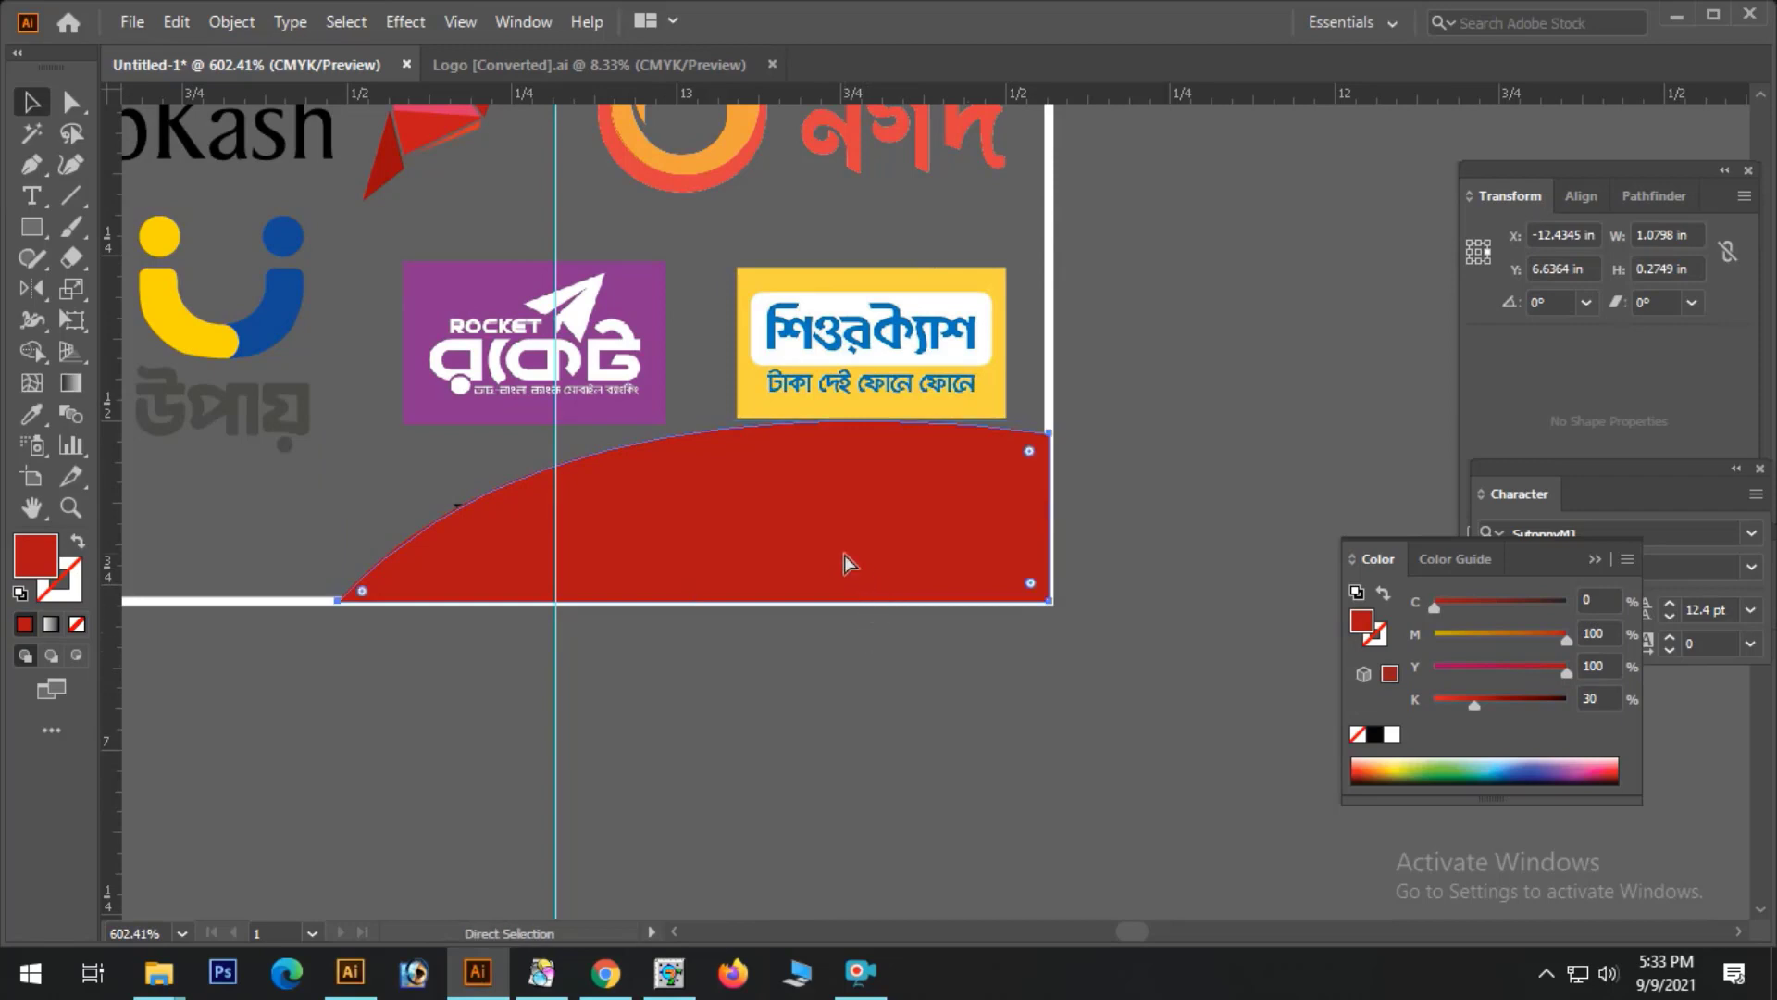
key("ctrl+y")
left_click(846, 557)
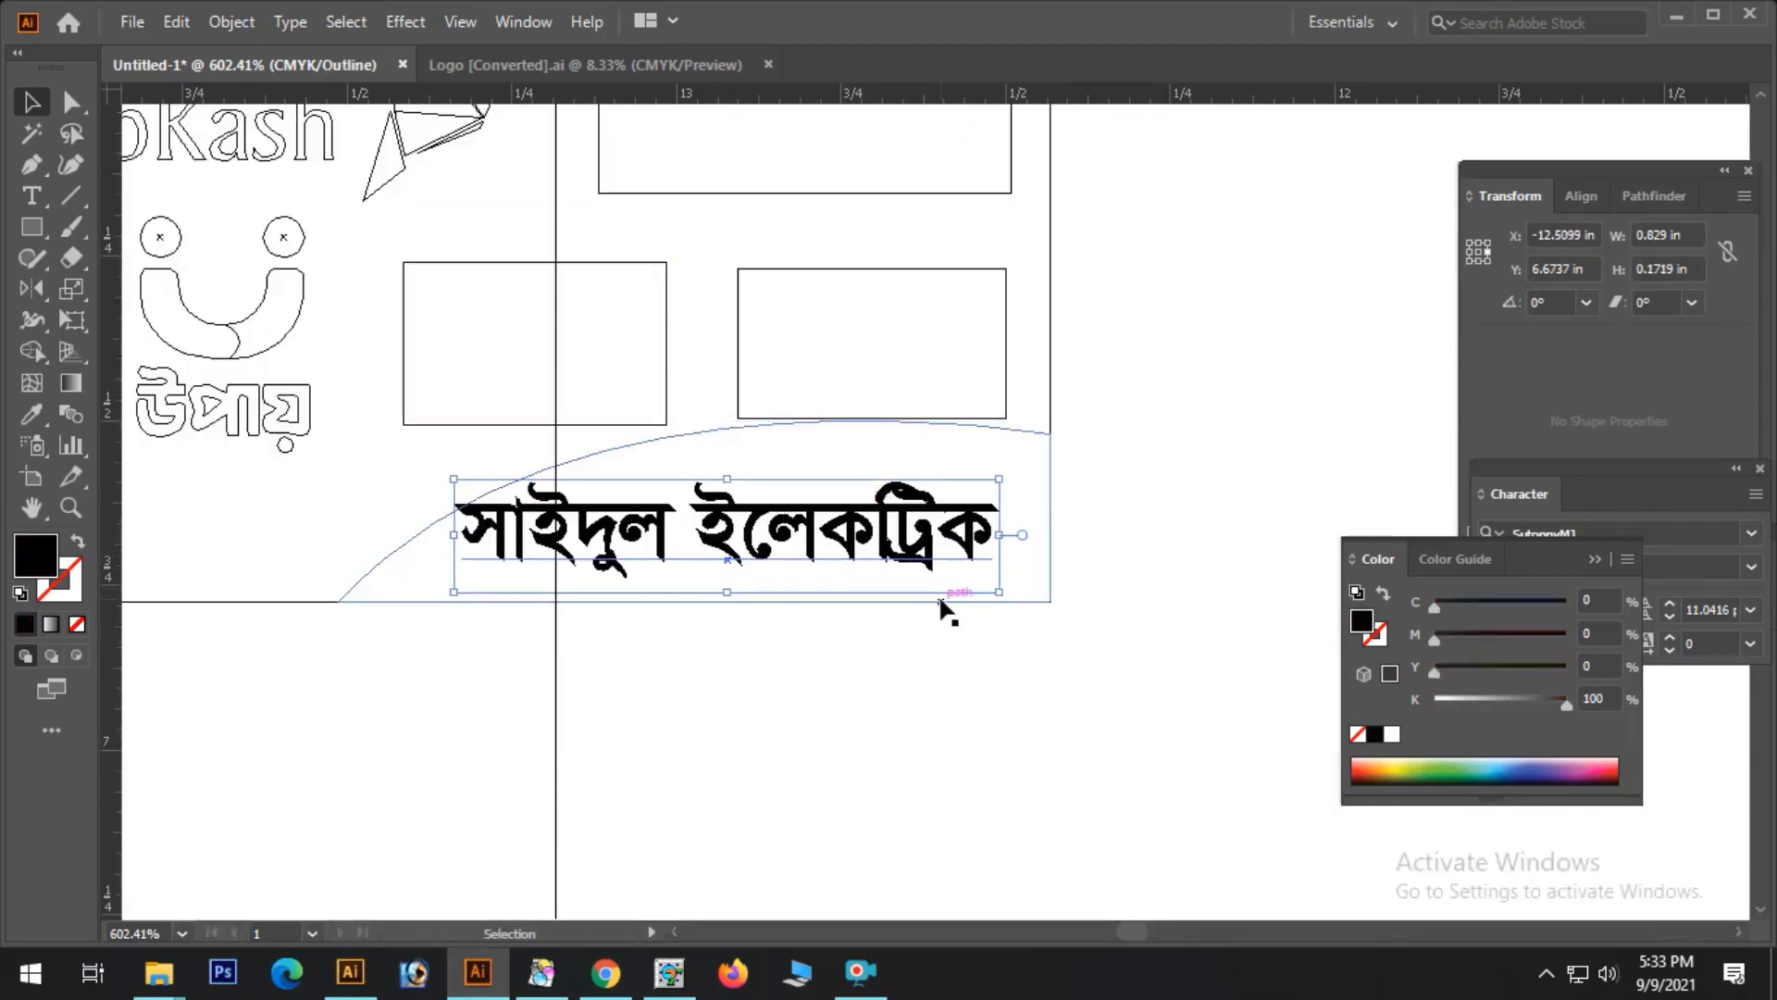
key("Right")
key("Right")
key("Right")
key("Right")
key("Right")
key("Right")
- Bring the shop-name text in front of the red corner shape and fill it white: C 0, M 0, Y 0, K 0
key("a")
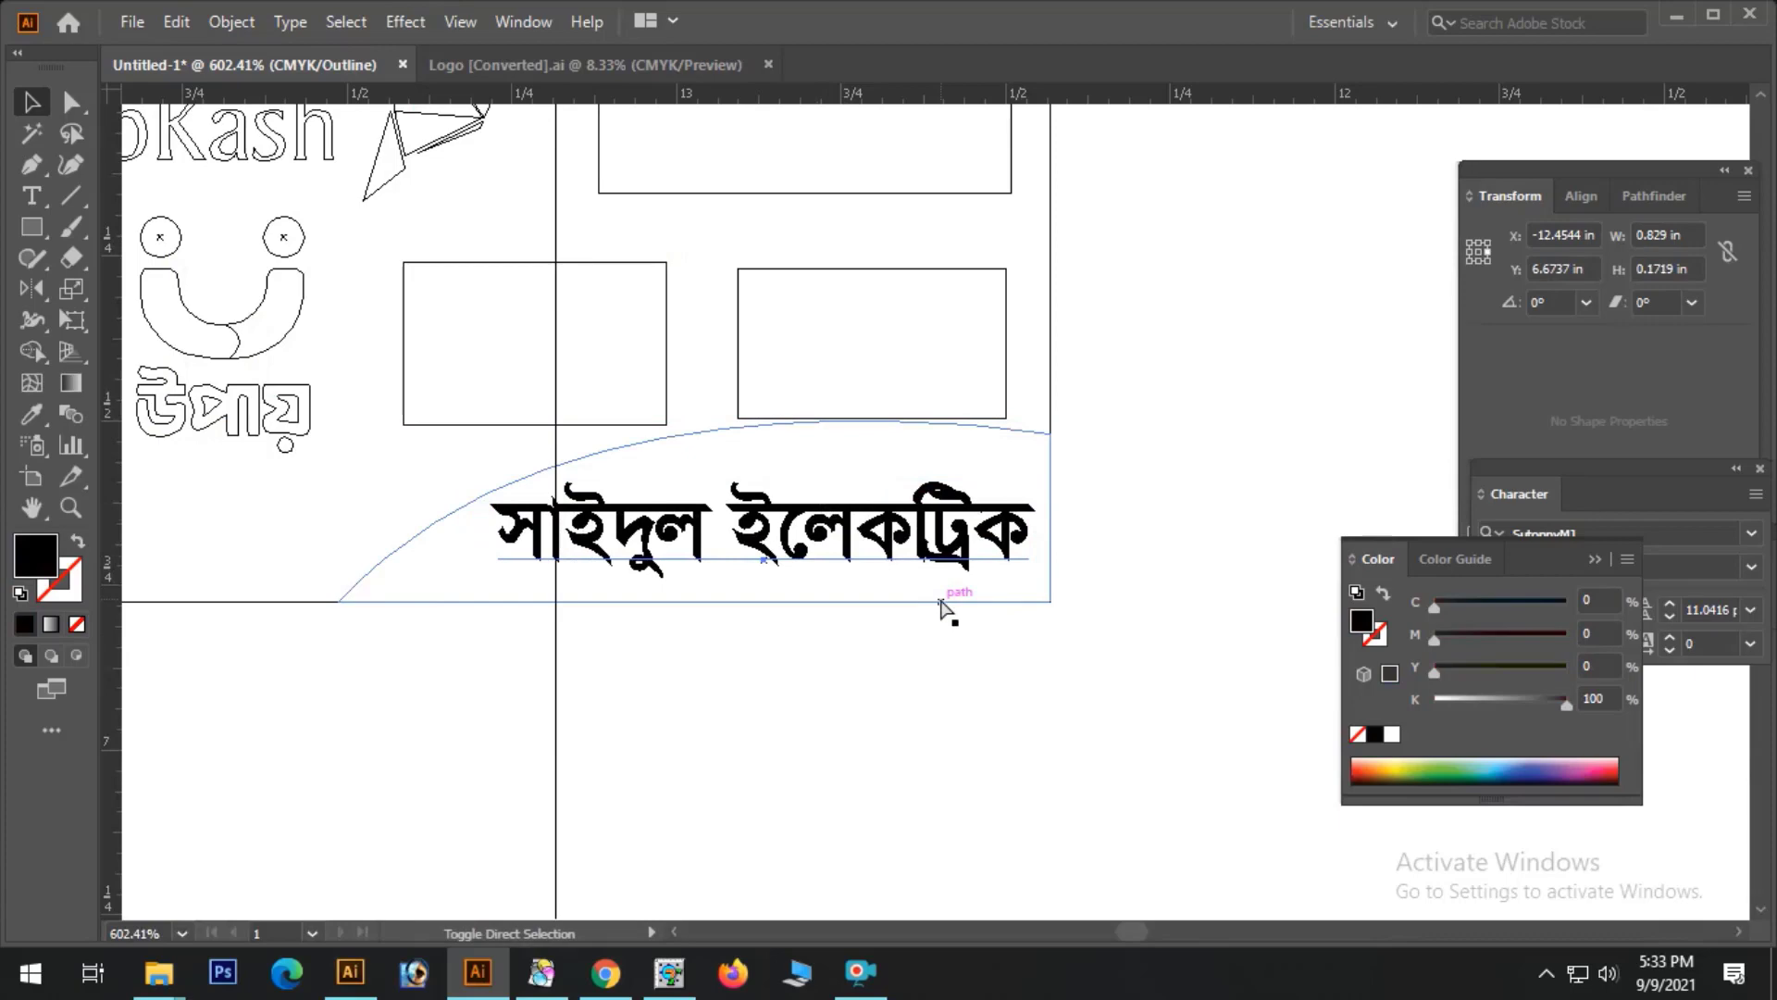
key("ctrl")
key("ctrl+y")
left_click_drag(1497, 701, 1244, 703)
key("v")
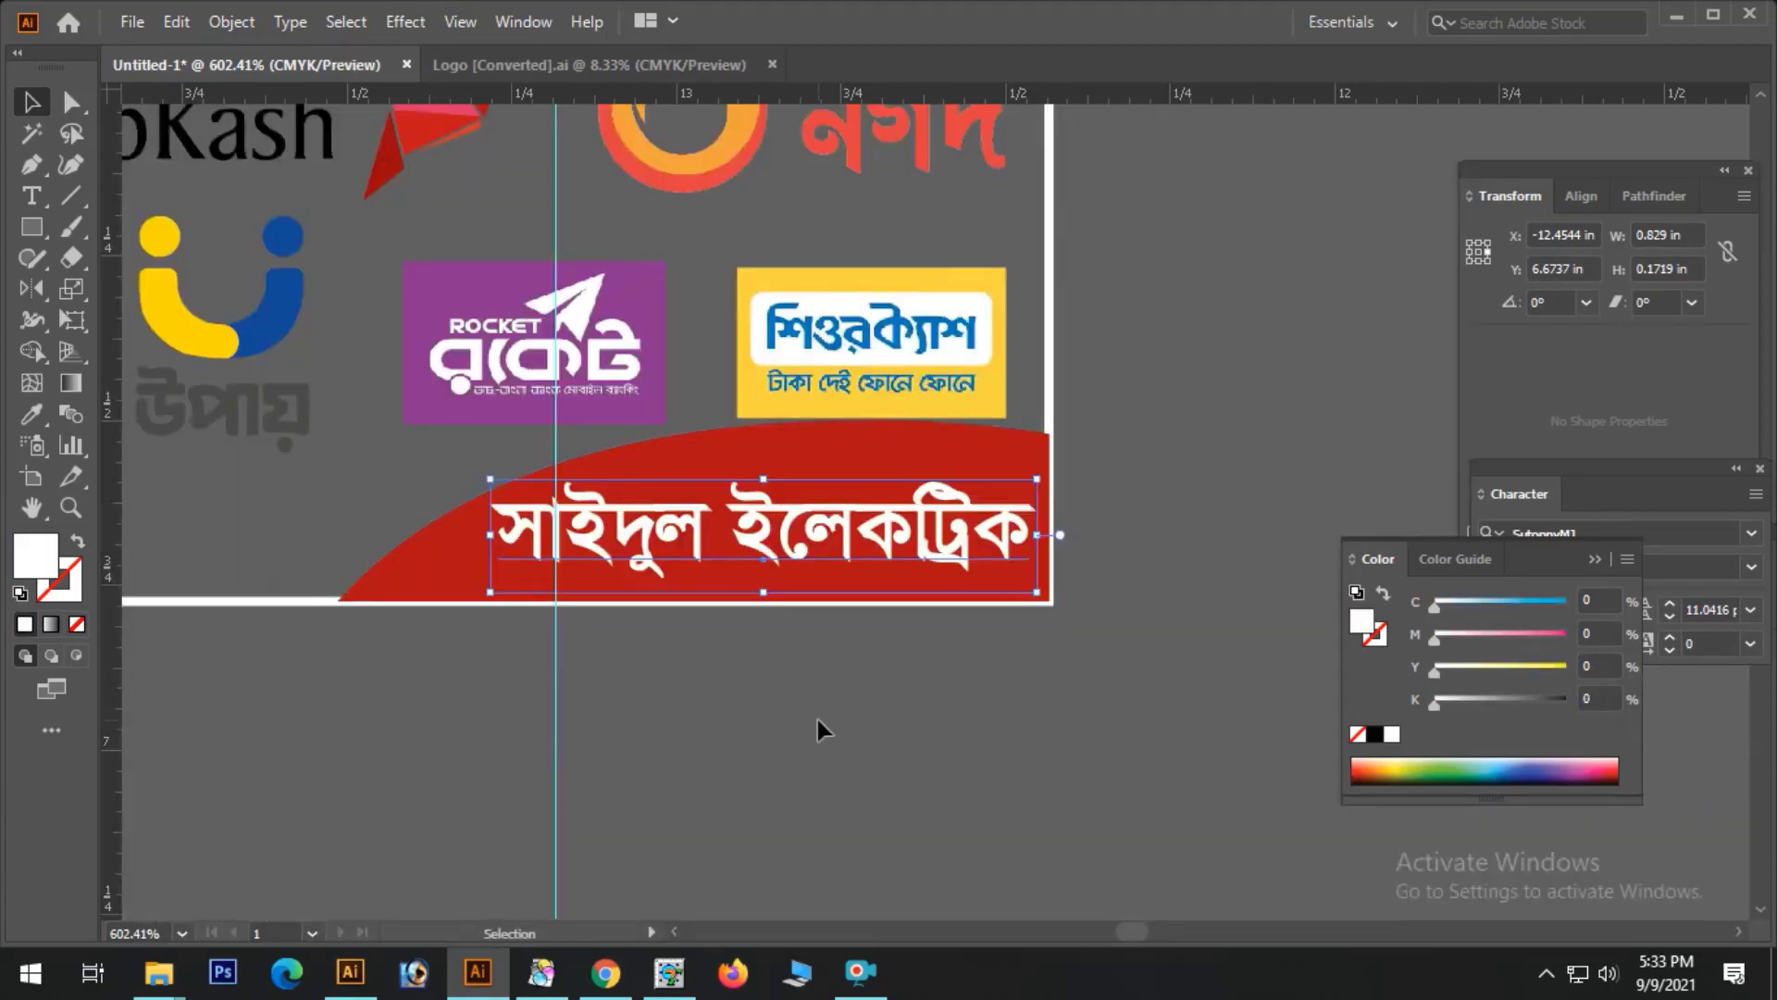
left_click(818, 719)
- Nudge the Rocket and SureCash logos slightly up, away from the red corner shape
left_click(904, 487, "ctrl+alt")
left_click(903, 487, "ctrl+alt")
left_click(899, 448)
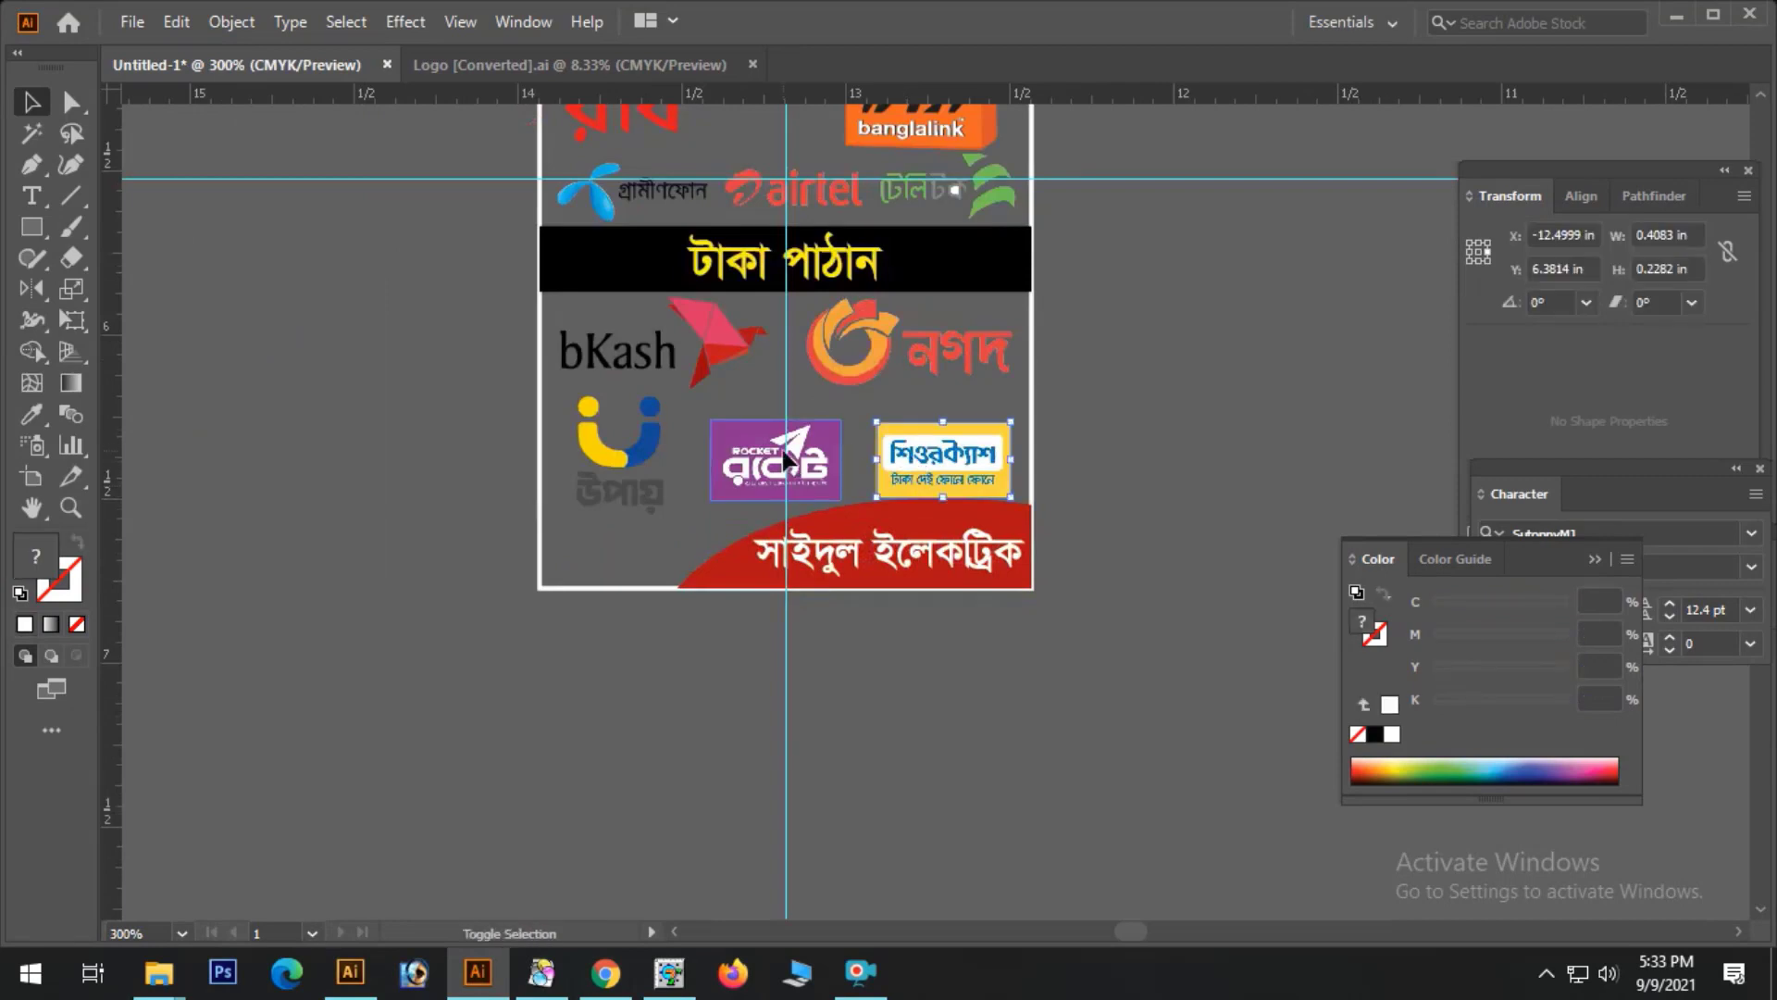
key("Up")
key("Up")
left_click(1179, 476)
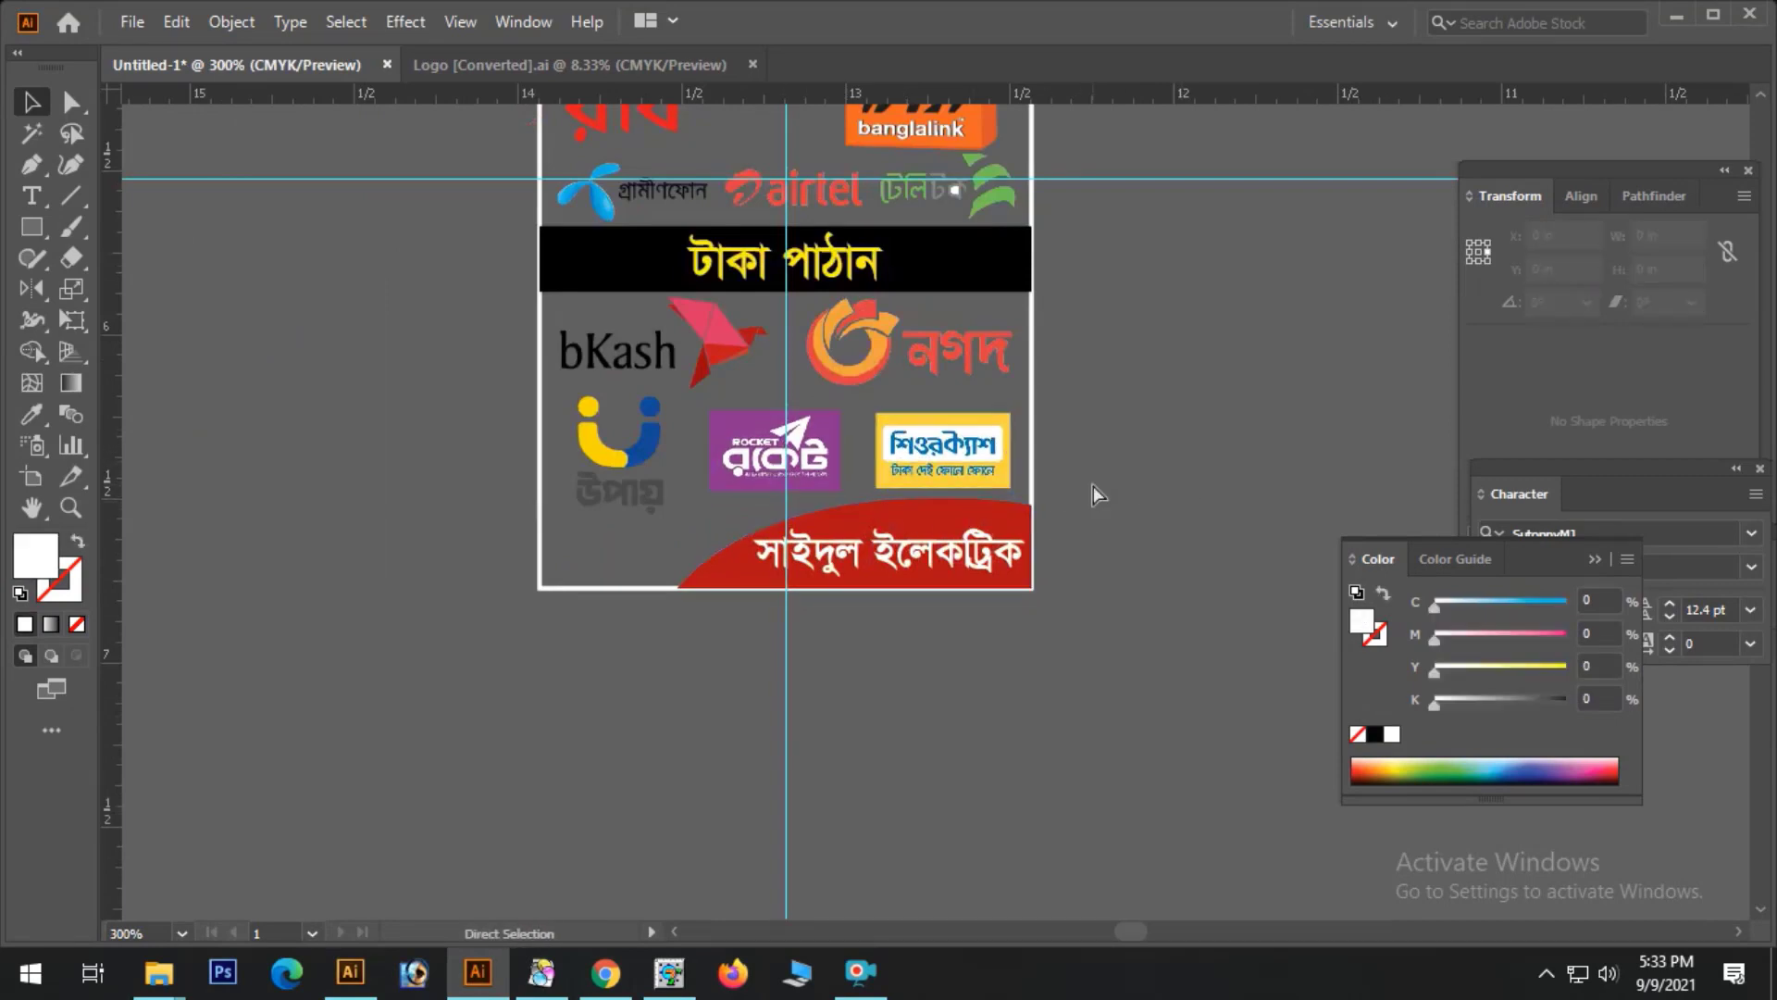
- Nudge the group of mobile-operator logos slightly left and ungroup it
left_click(1051, 397, "ctrl+alt")
left_click(1050, 397, "ctrl+alt")
left_click_drag(1301, 561, 1306, 565)
left_click_drag(769, 520, 889, 467)
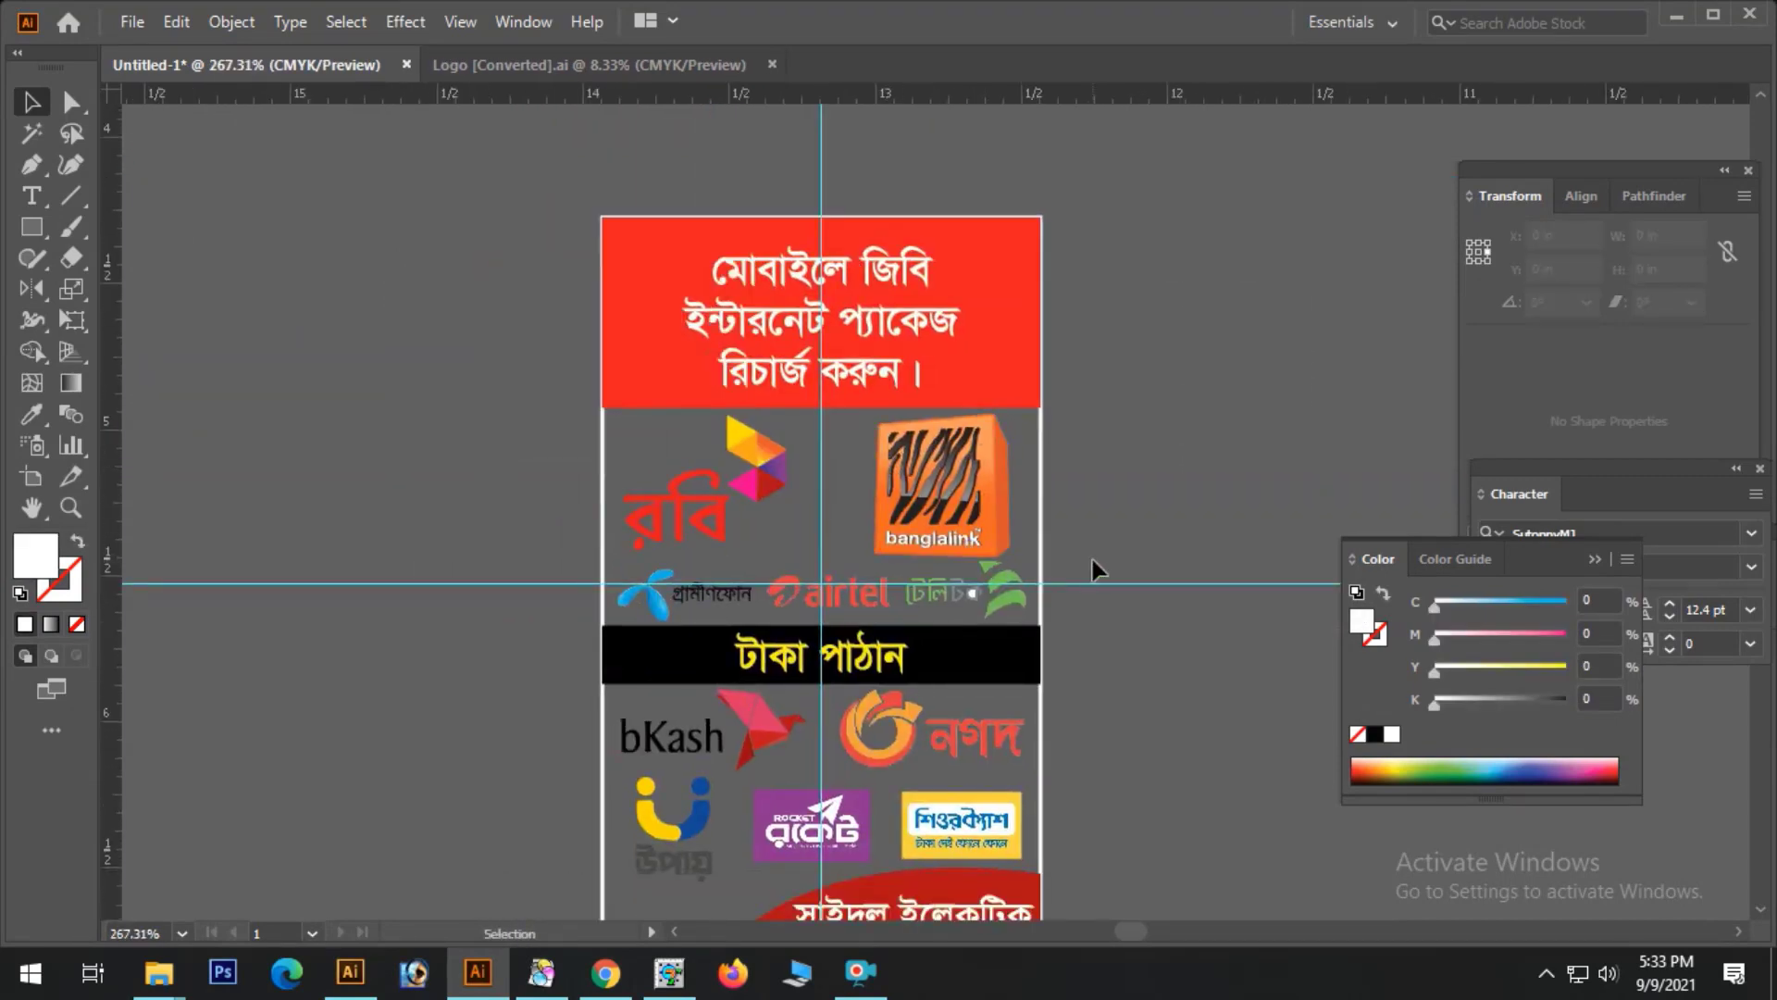
left_click(1003, 604)
key("Left")
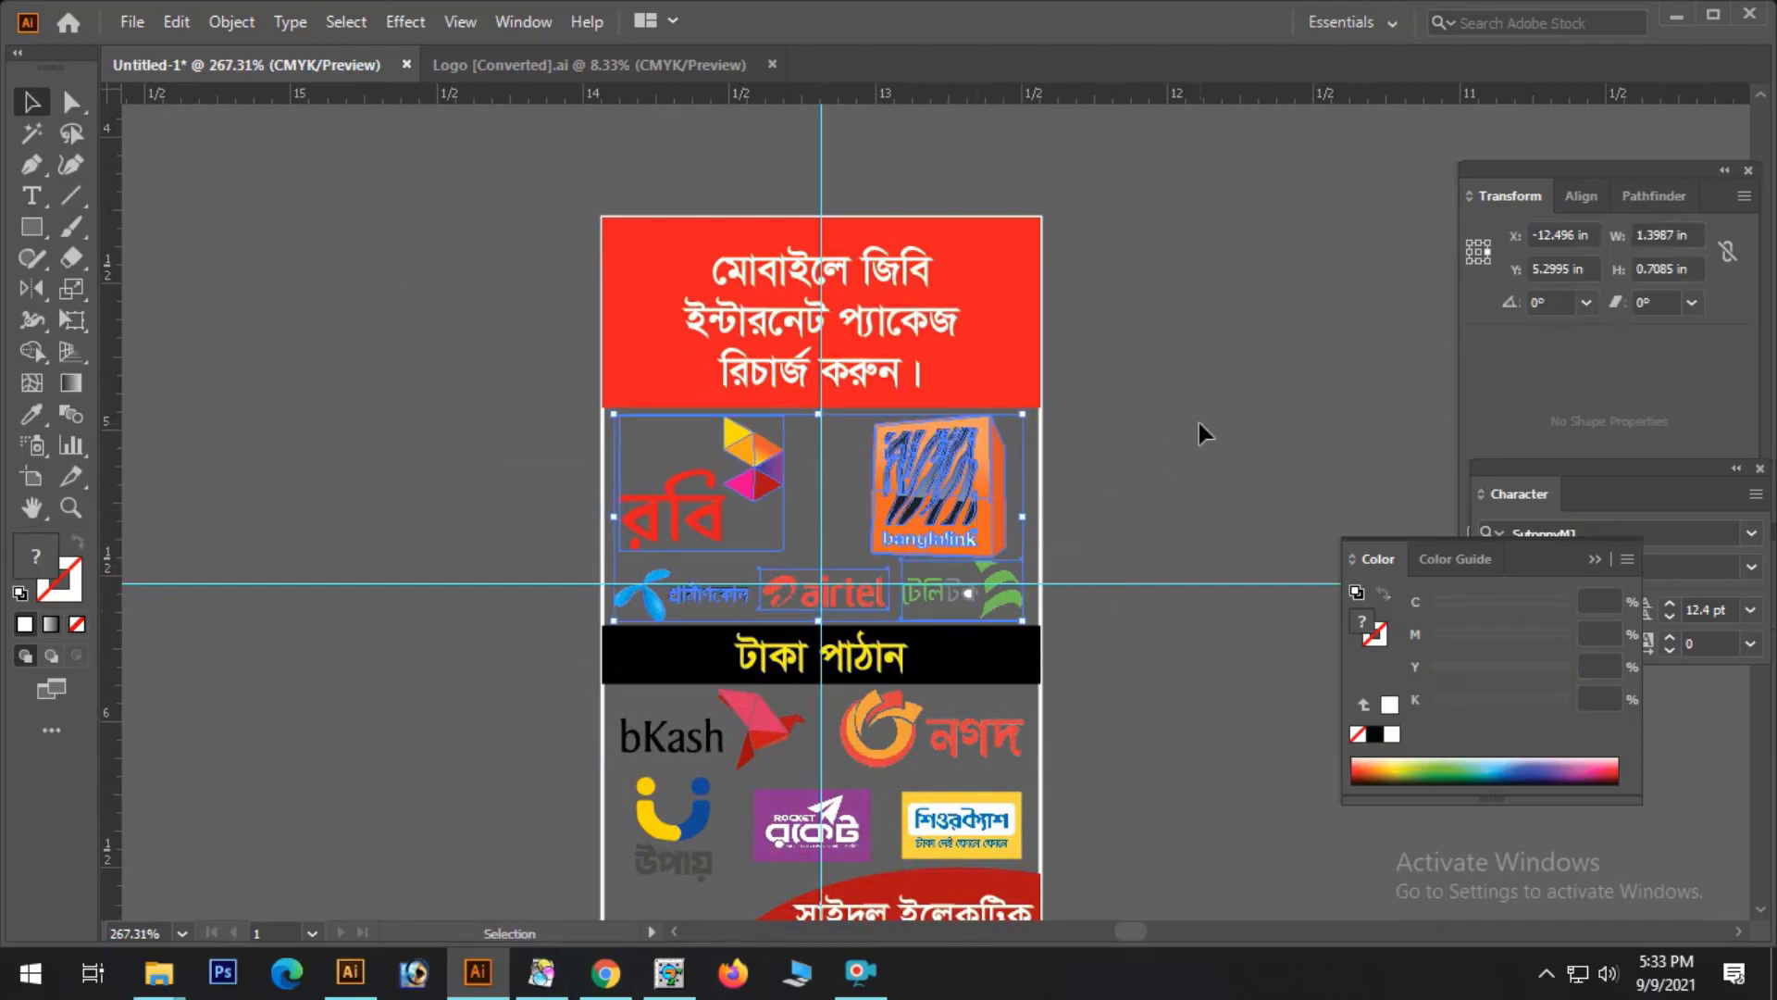
left_click(1198, 424)
right_click(776, 479)
left_click(1349, 430)
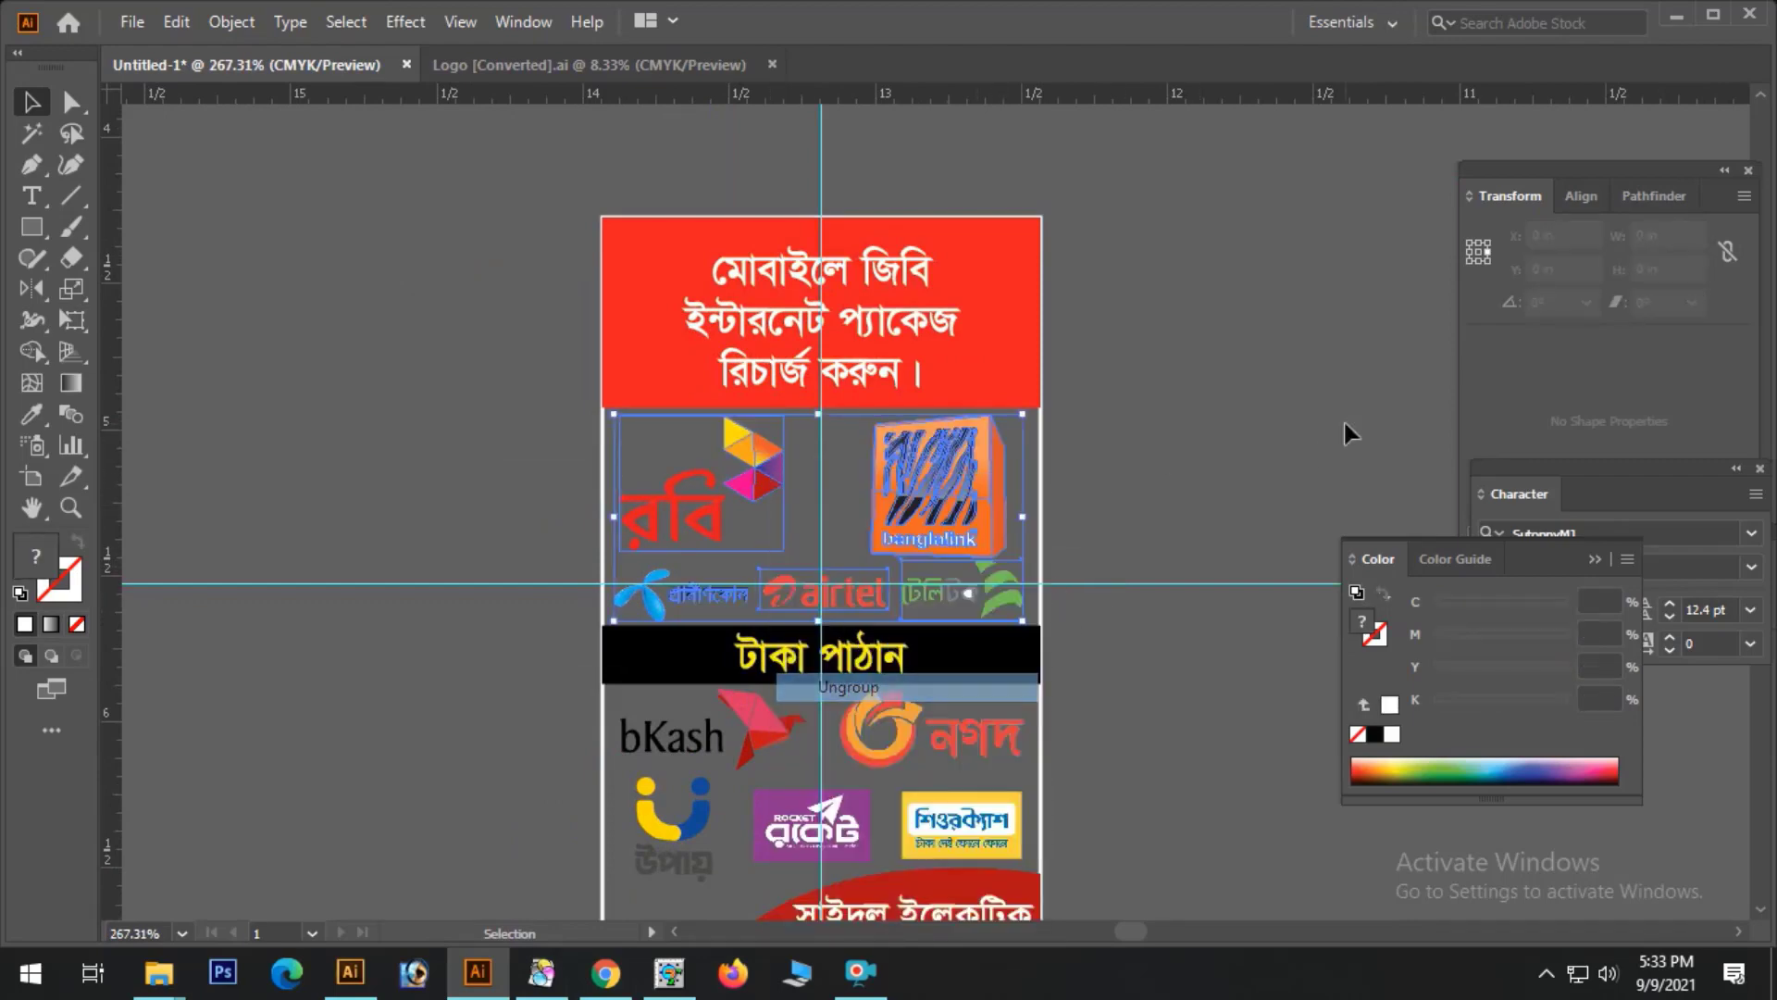
- Move the Robi logo slightly right and enlarge it to about 0.6 × 0.49 in
left_click_drag(734, 462, 743, 463)
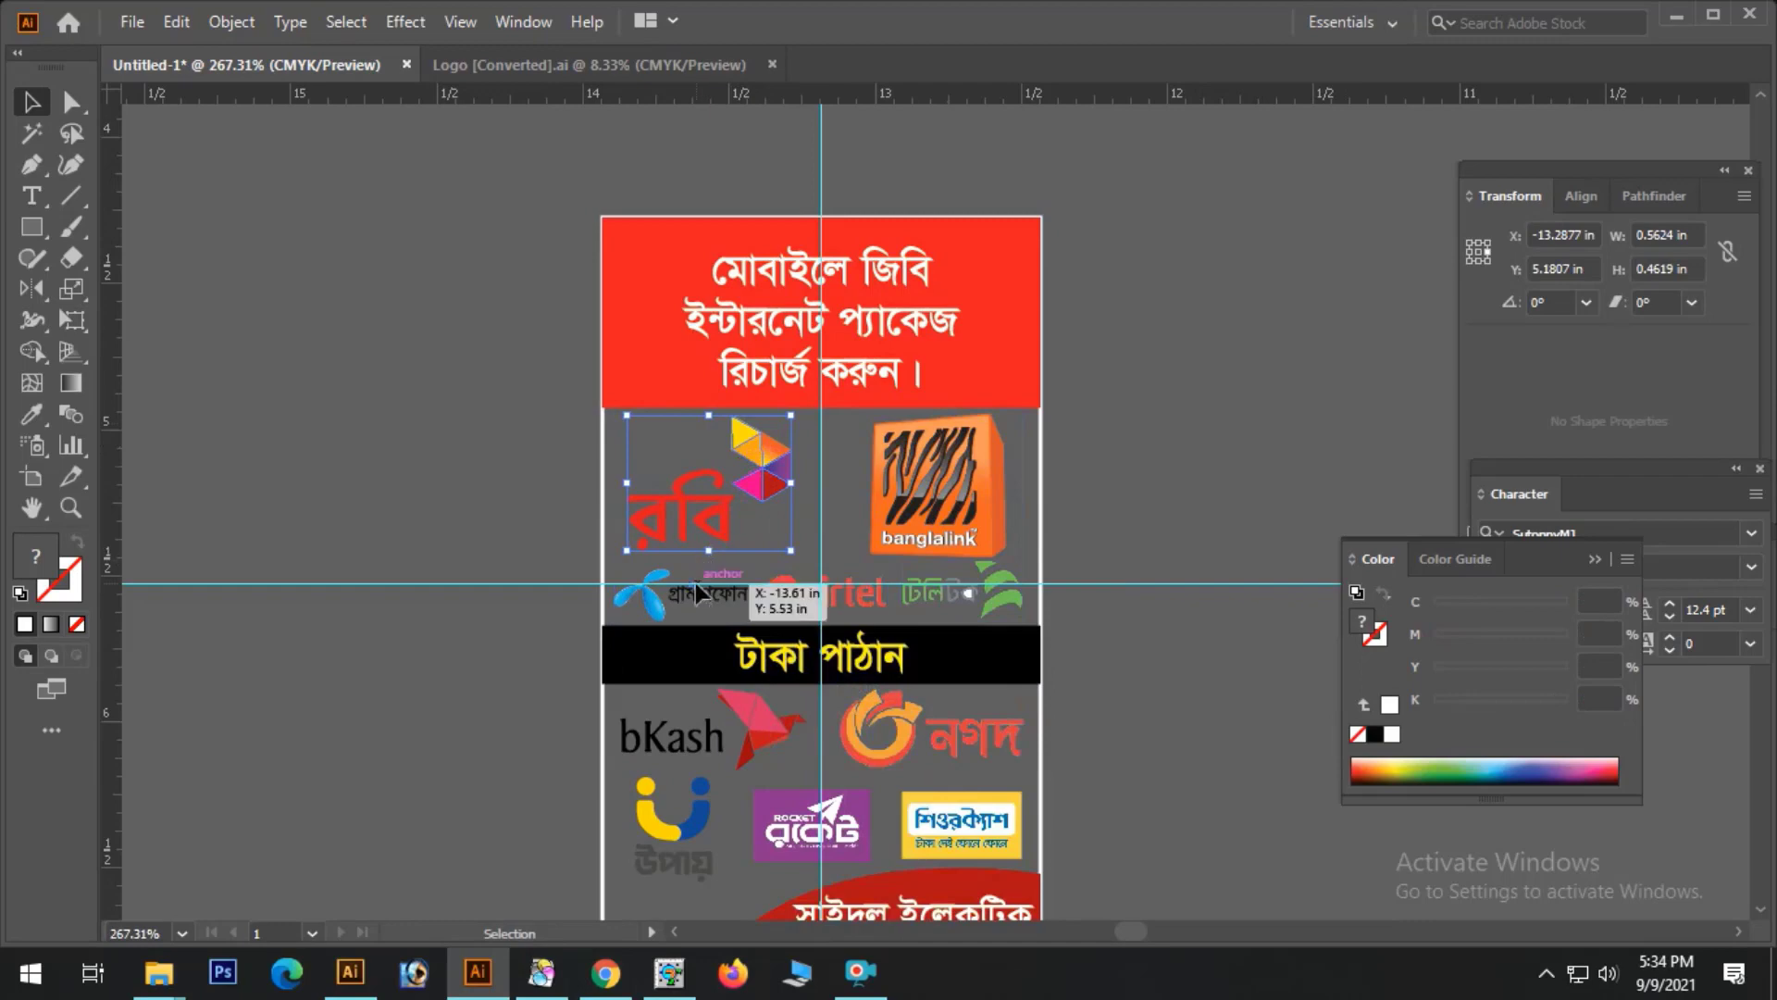
left_click(696, 585)
left_click(786, 489)
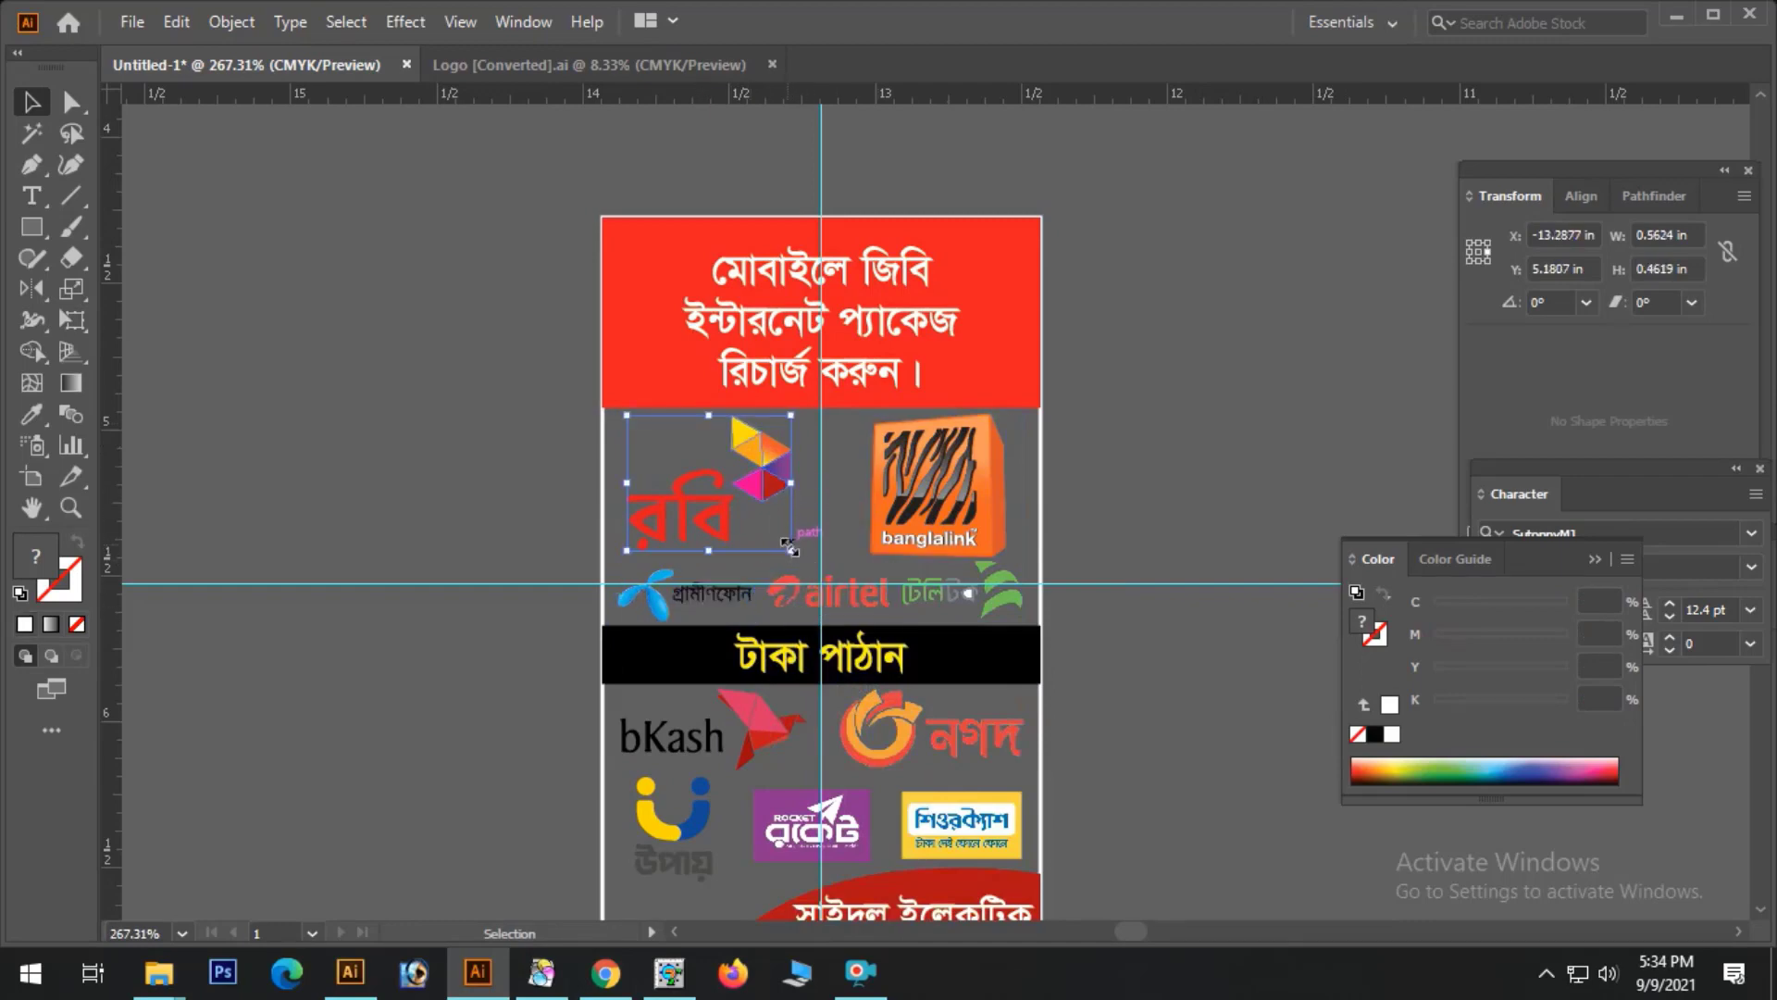
left_click_drag(789, 546, 801, 556)
left_click(888, 546)
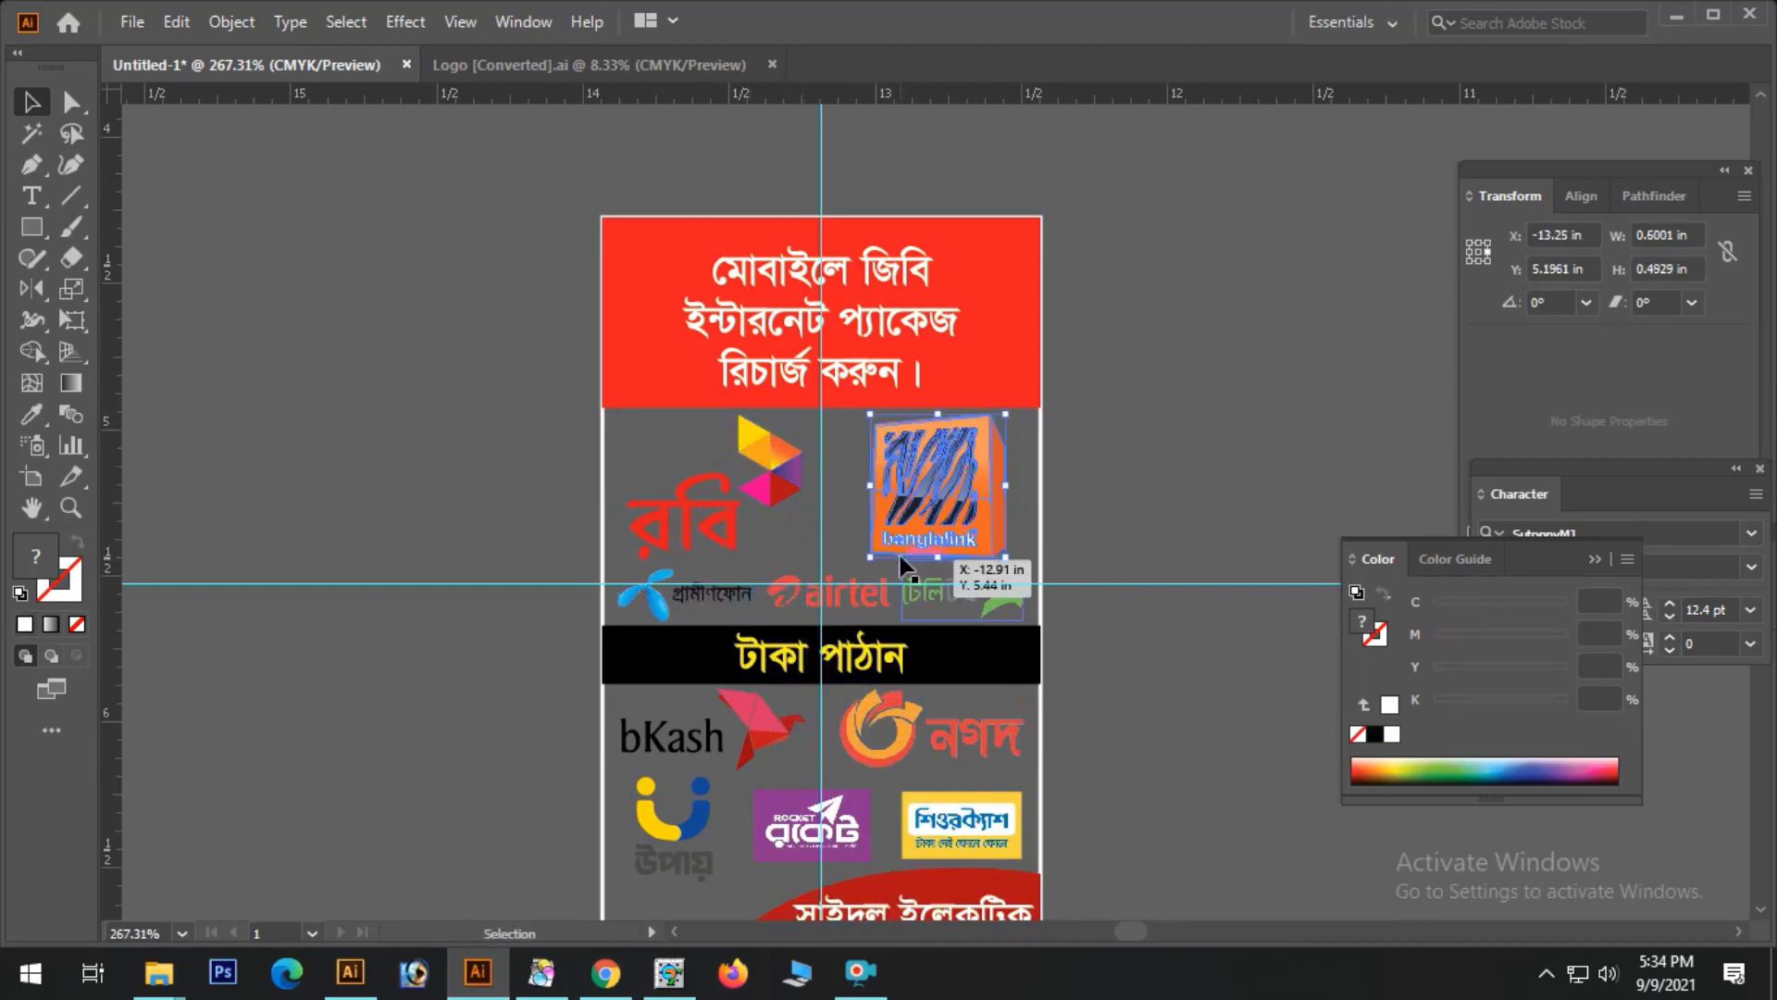
- Cut the Robi, Grameenphone, Airtel, Teletalk and Banglalink logos and paste them in place in front of the other artwork
left_click(783, 476)
left_click(713, 589, "shift")
left_click(838, 596, "shift")
left_click(968, 602, "shift")
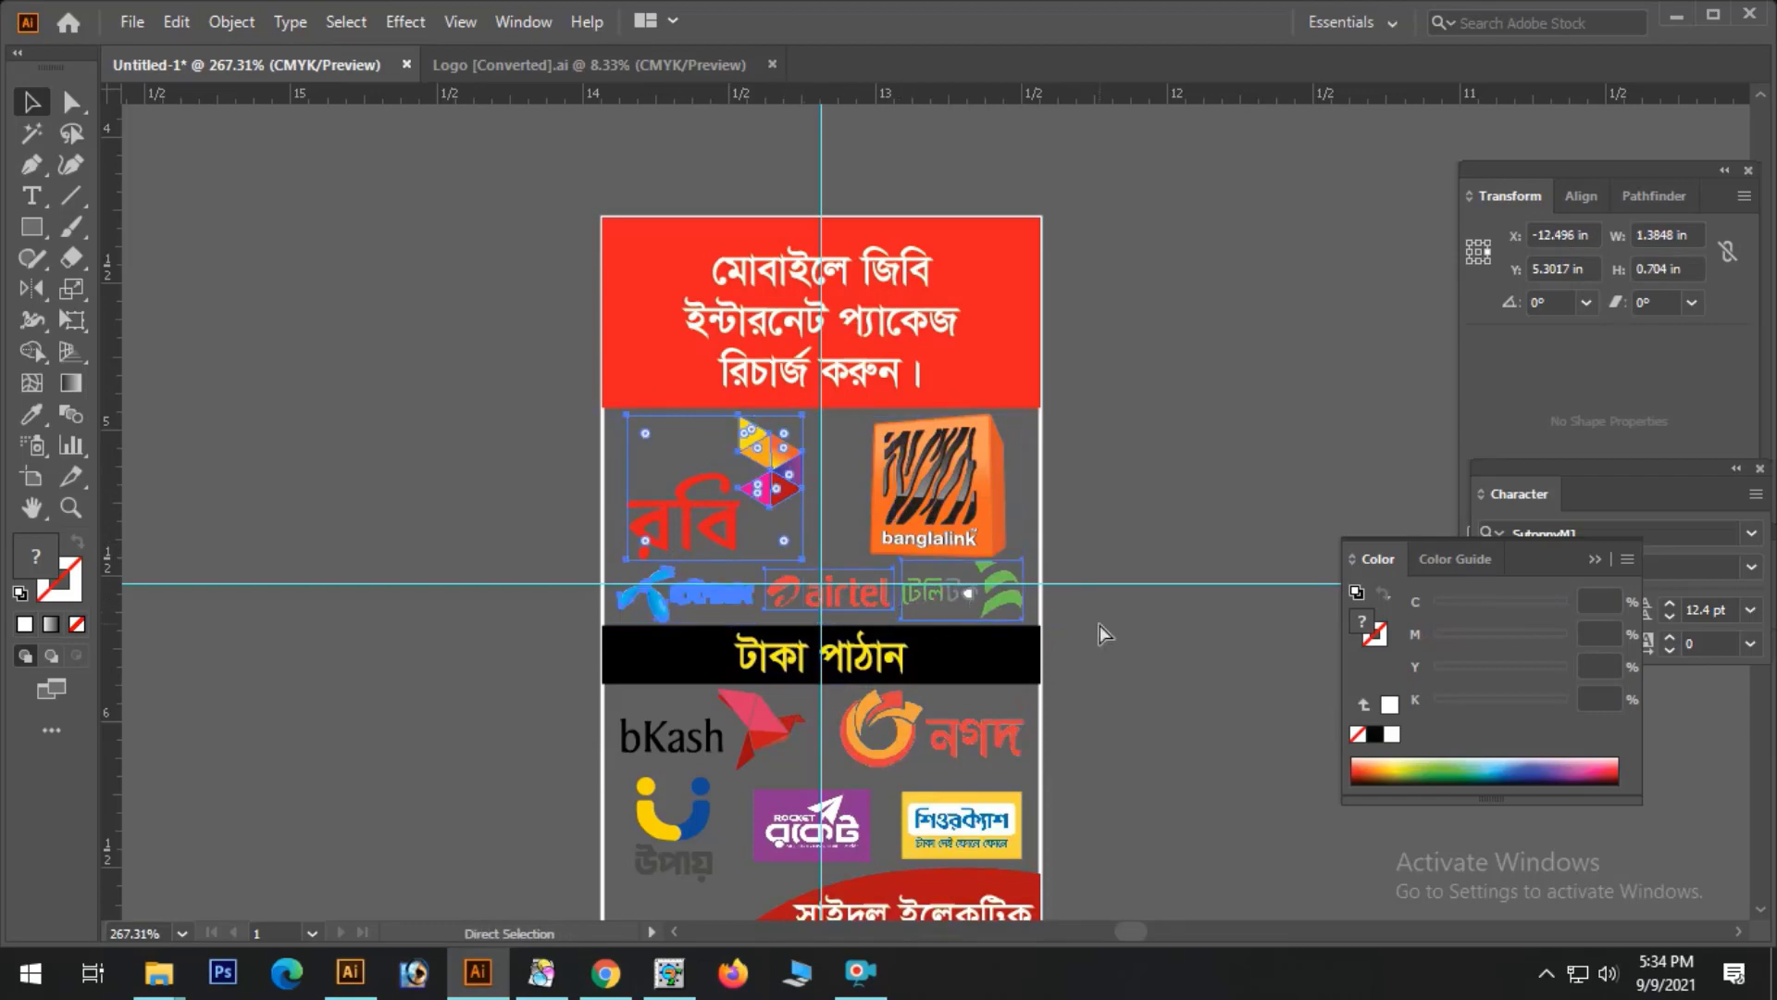
key("ctrl+x")
key("ctrl+f")
left_click(985, 508, "shift")
key("ctrl+x")
key("ctrl+f")
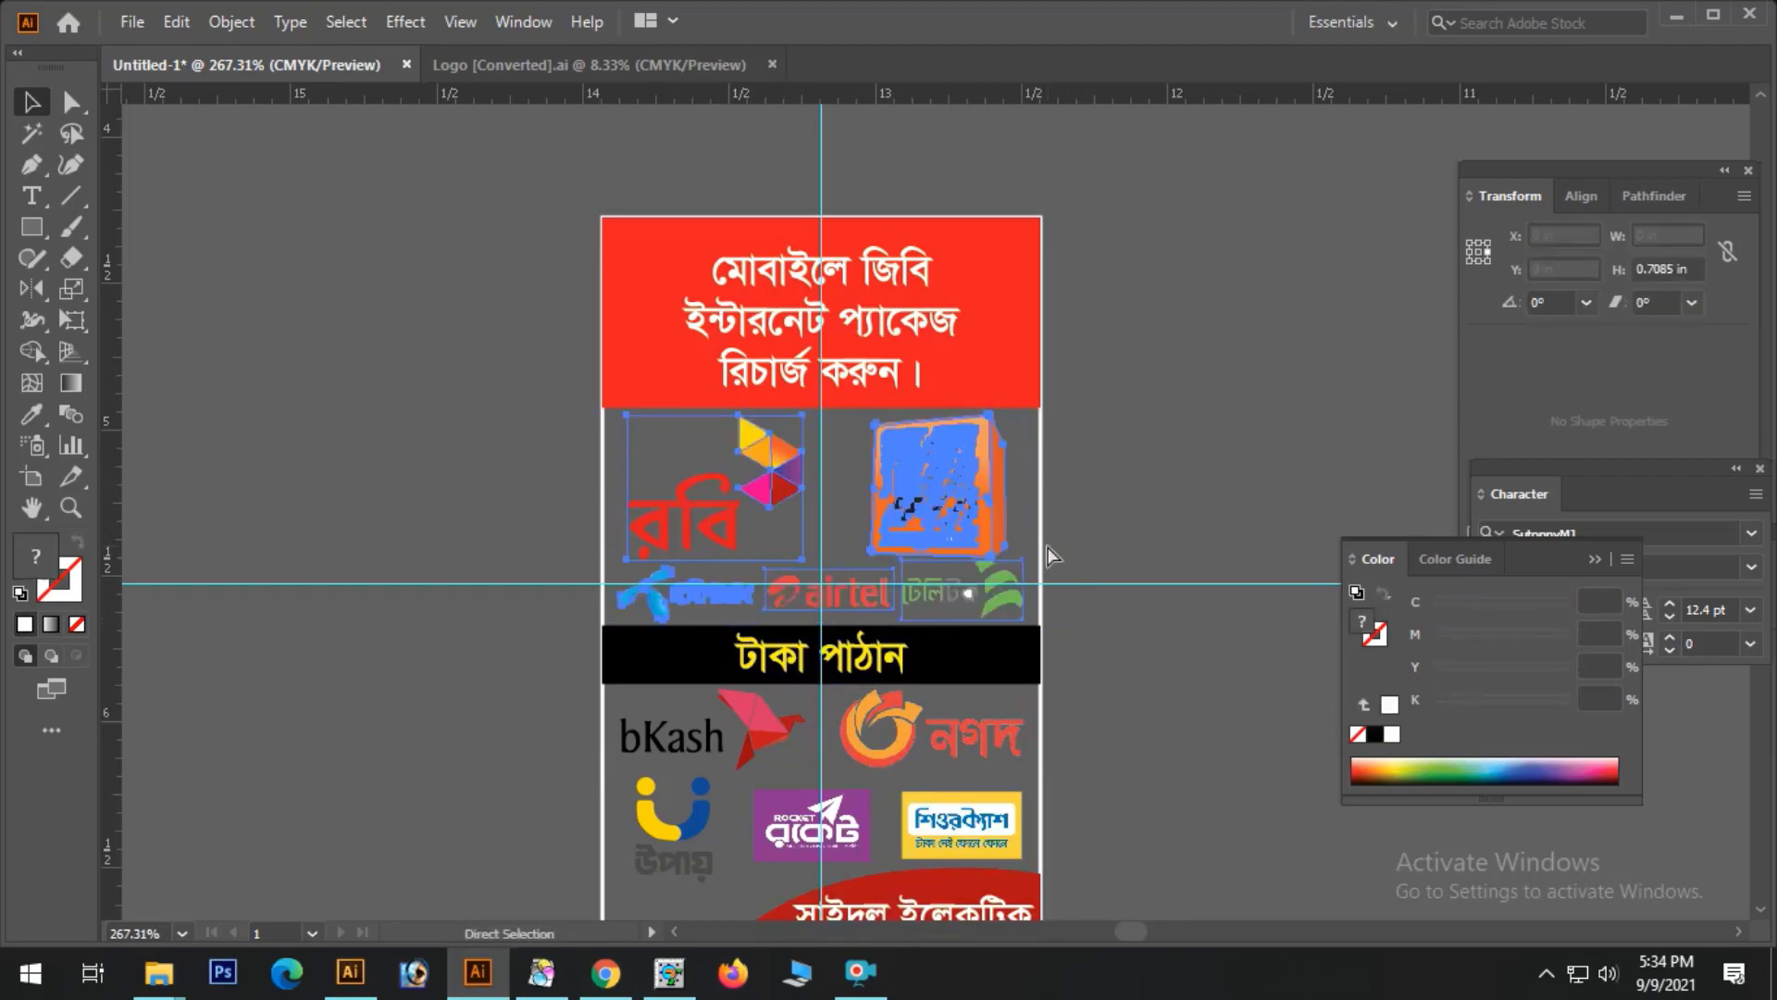
- Enlarge the three-line Bengali heading in the red band to about 1 in wide
left_click(1095, 416)
key("ctrl+minus")
left_click_drag(580, 288, 1158, 516)
key("v")
left_click(860, 477)
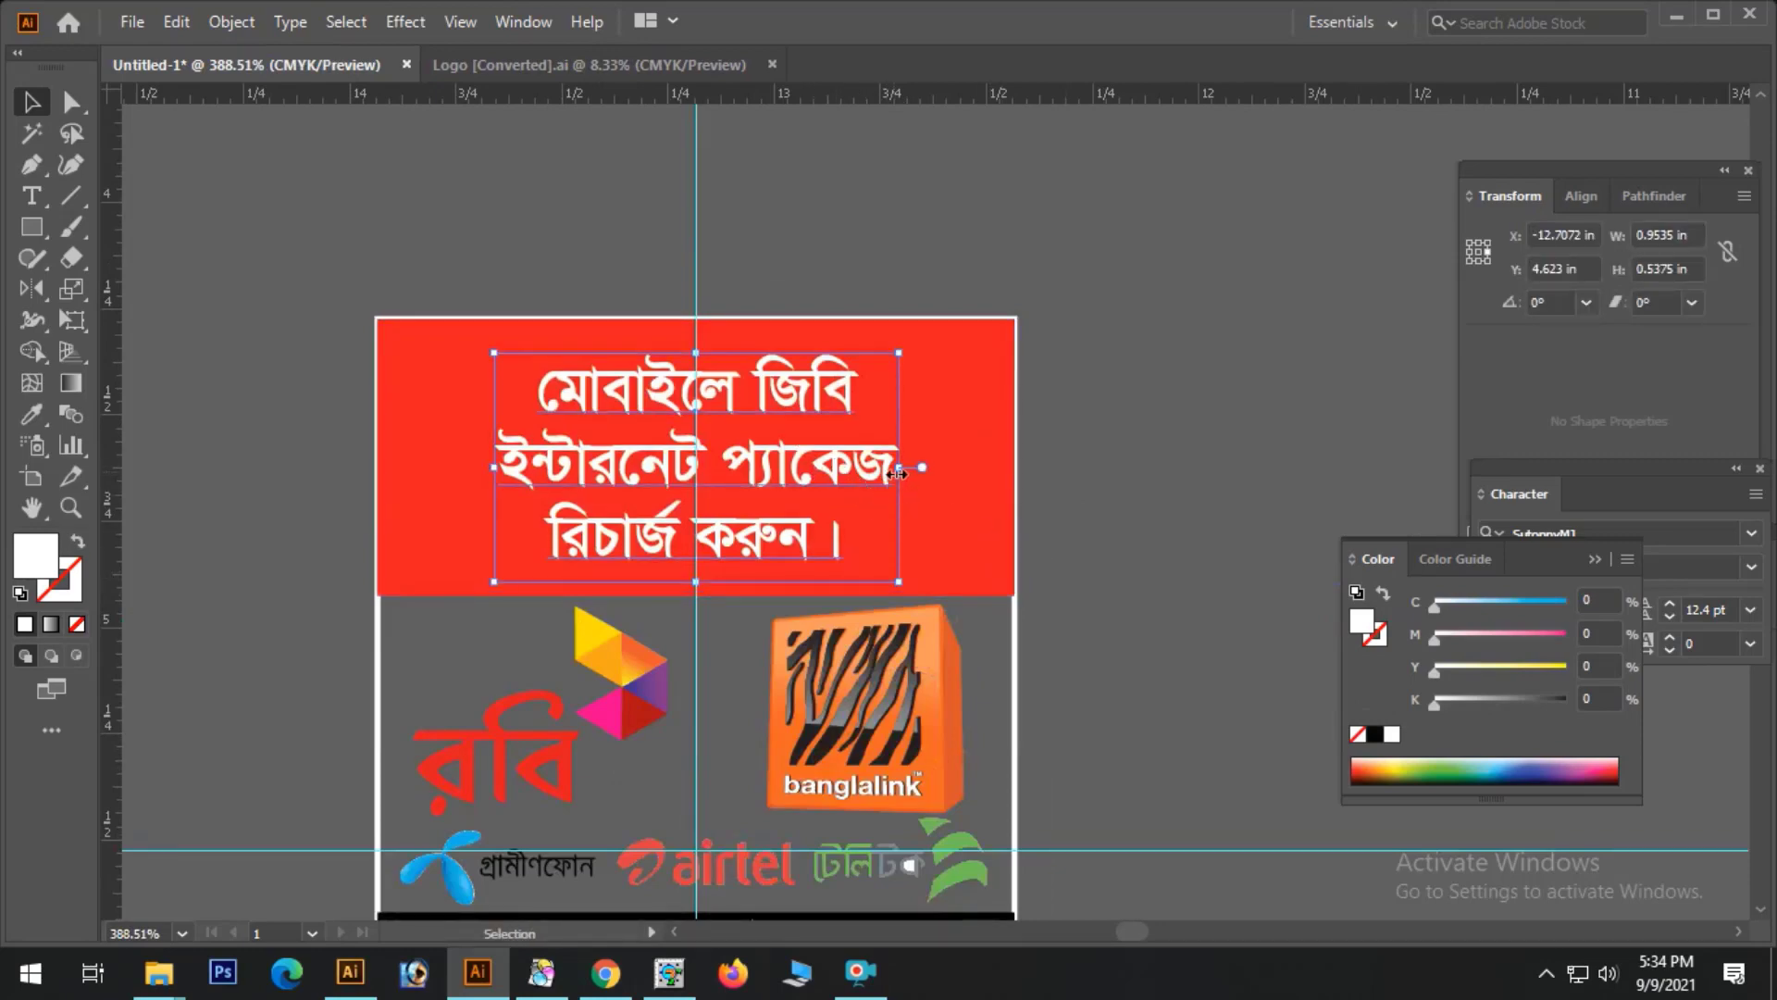
left_click_drag(897, 474, 911, 478)
key("ctrl+z")
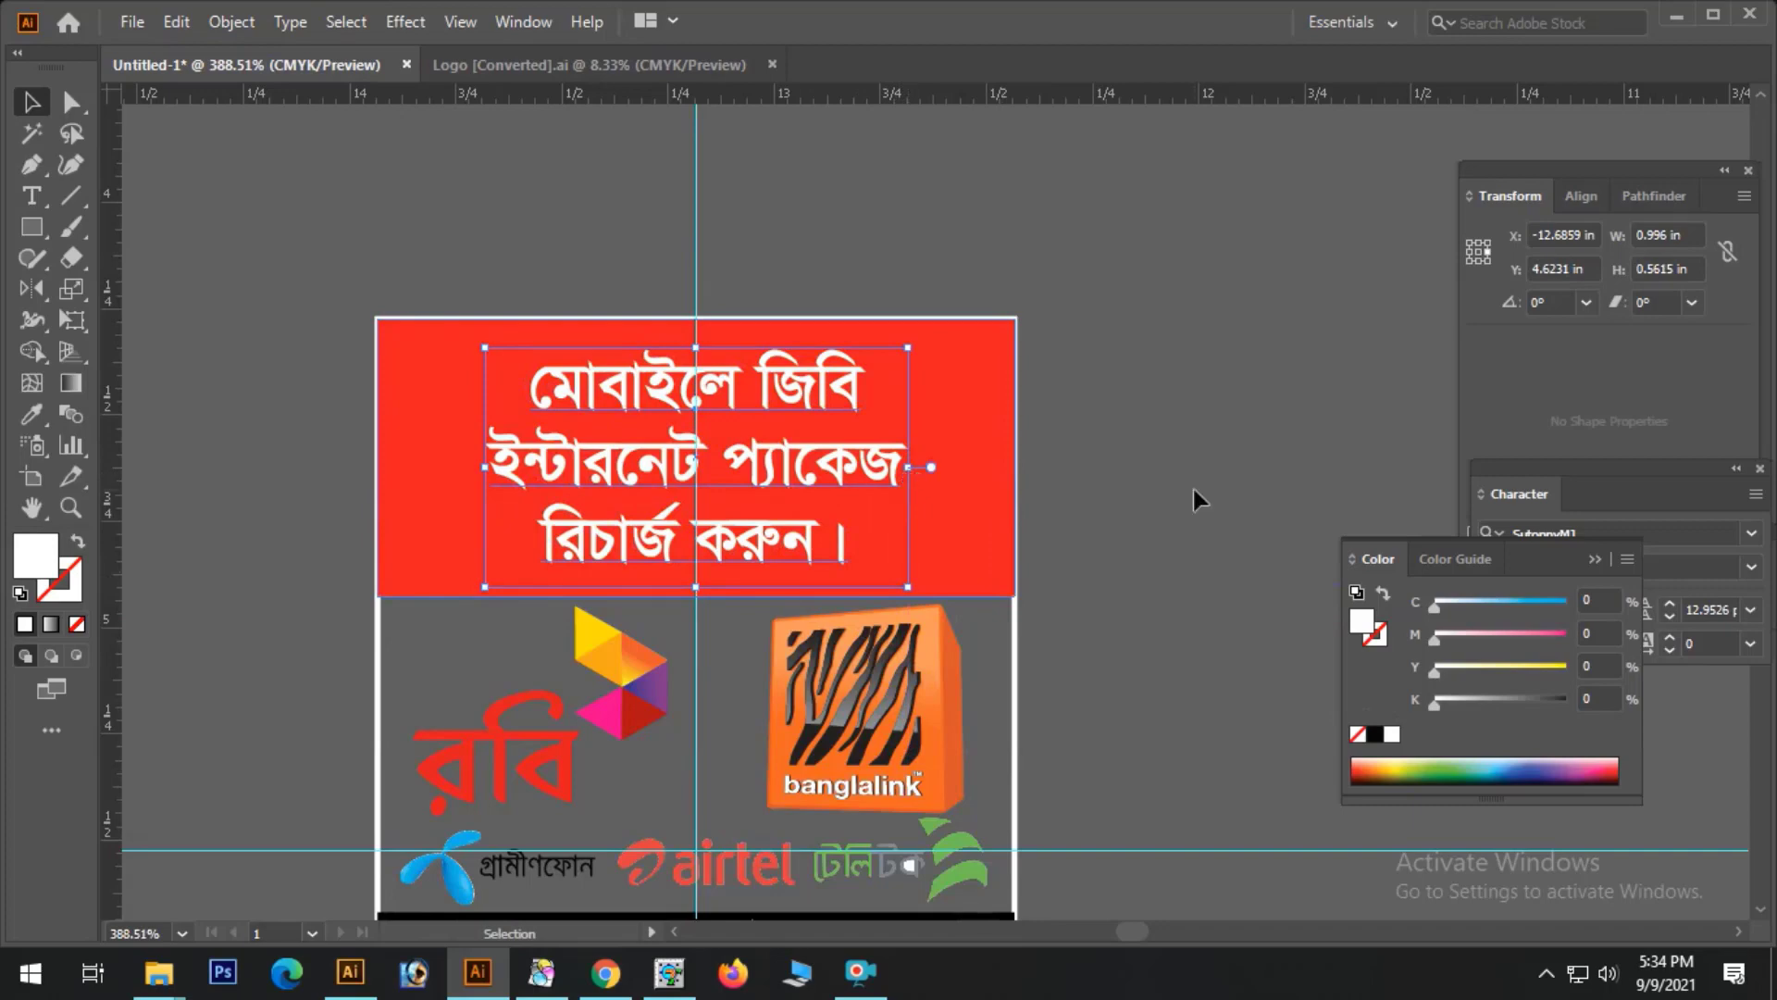
- Set the heading's leading to 12 pt and shift the text slightly down within the red band
key("a")
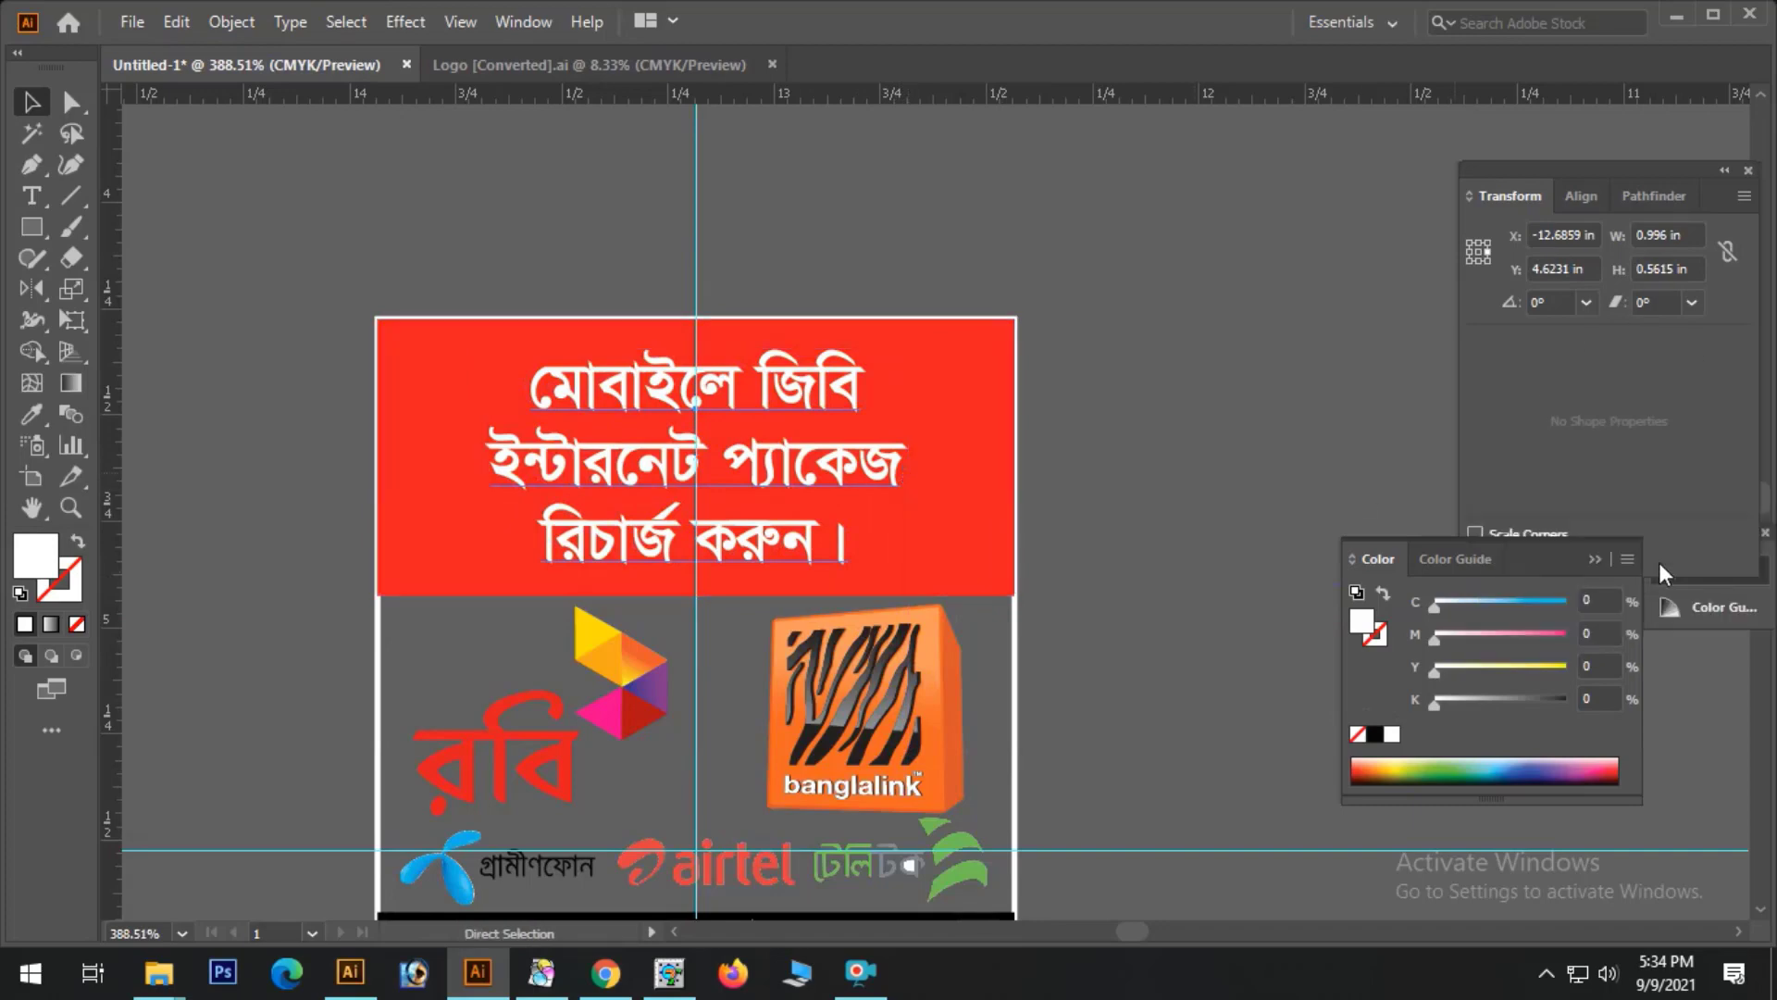
left_click(1666, 615)
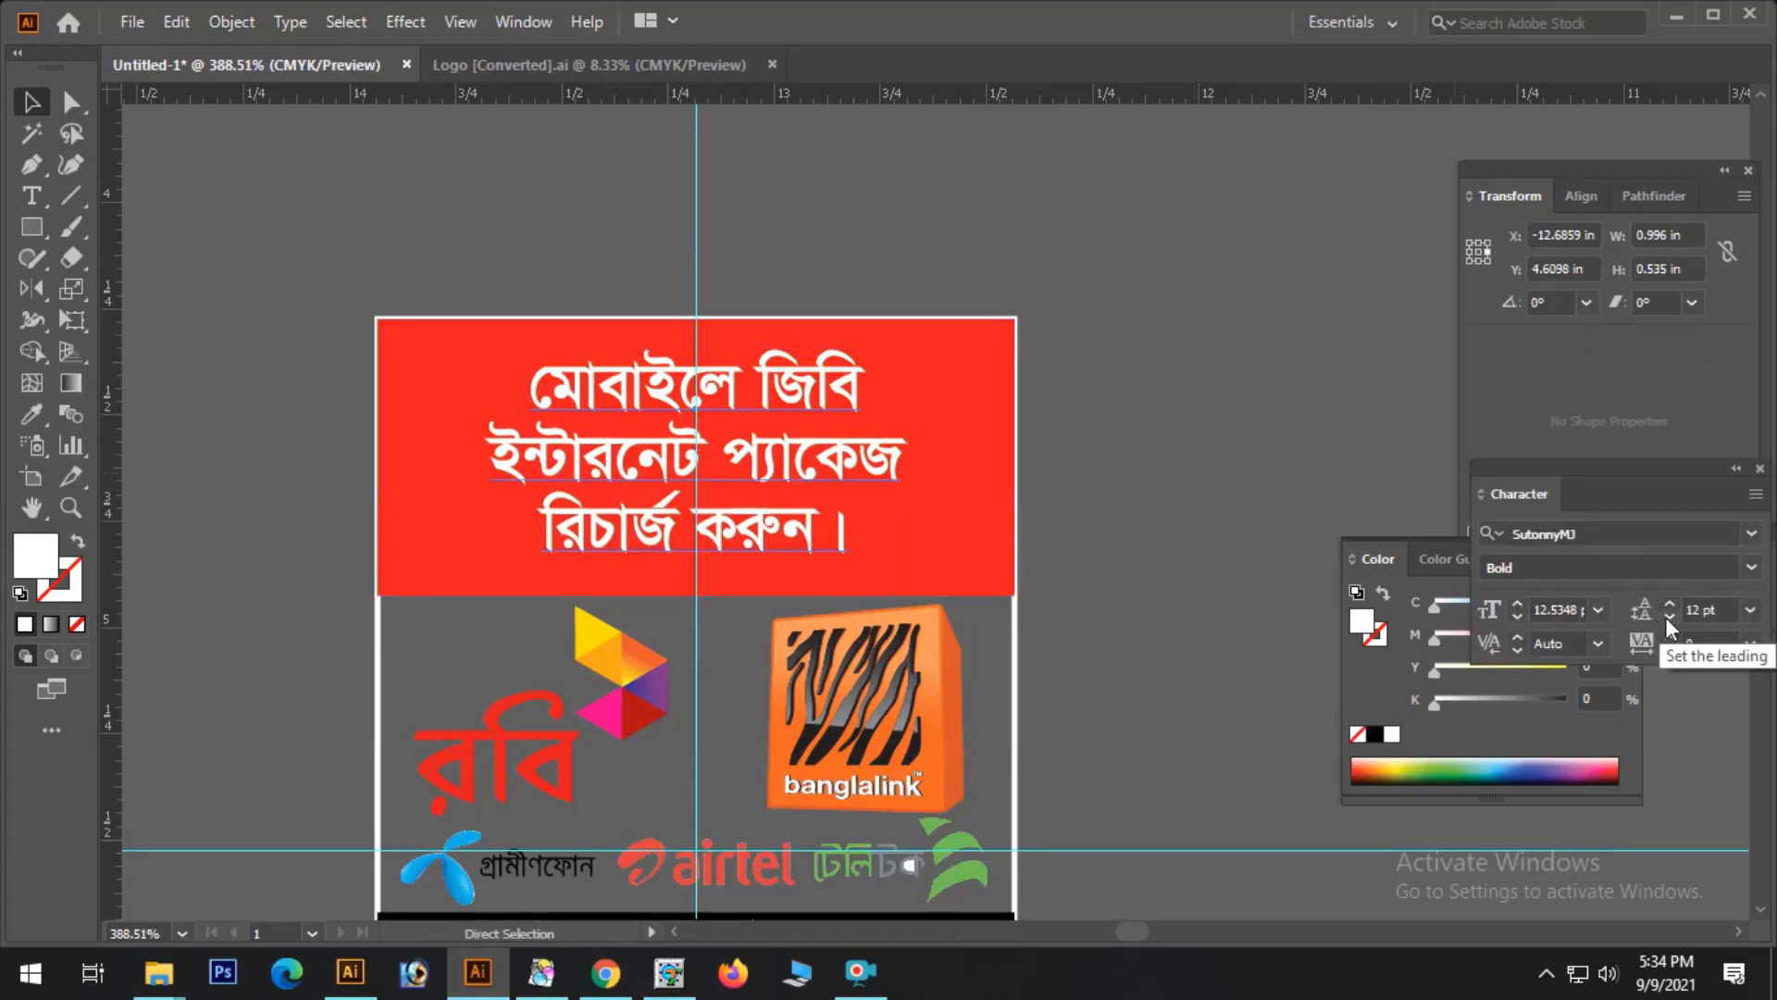
key("v")
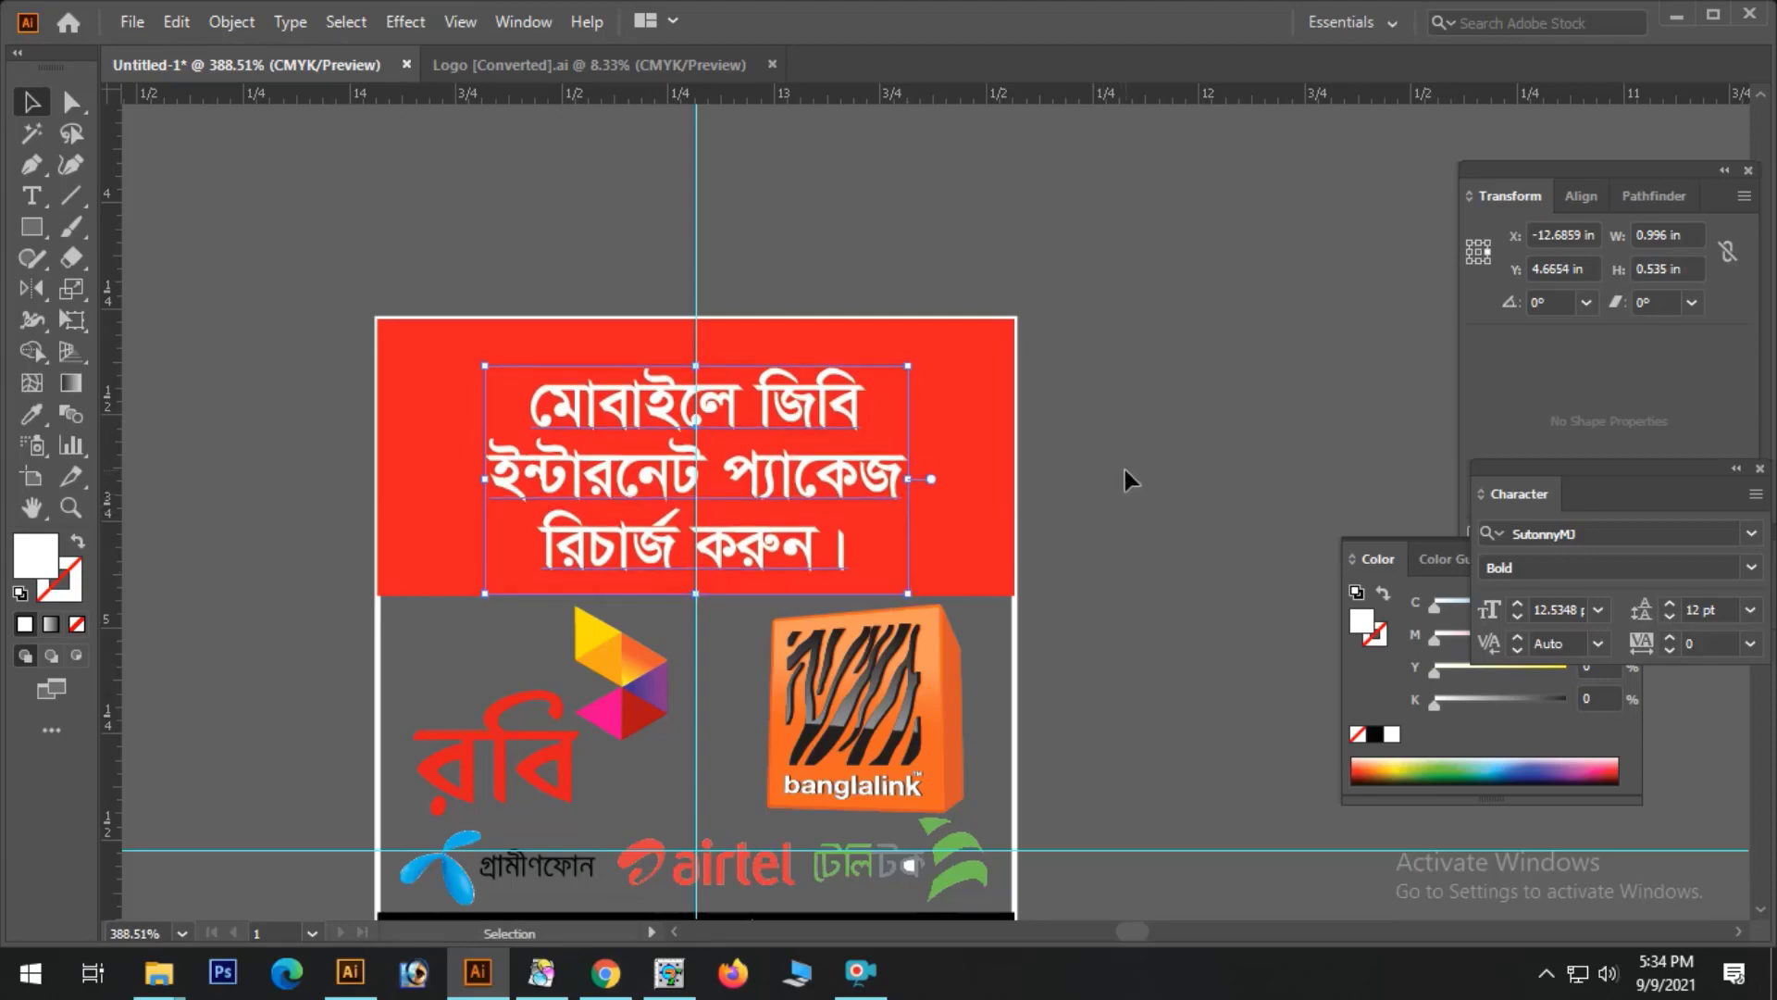
left_click(1111, 468)
left_click_drag(790, 342, 790, 343)
left_click_drag(242, 233, 1157, 353)
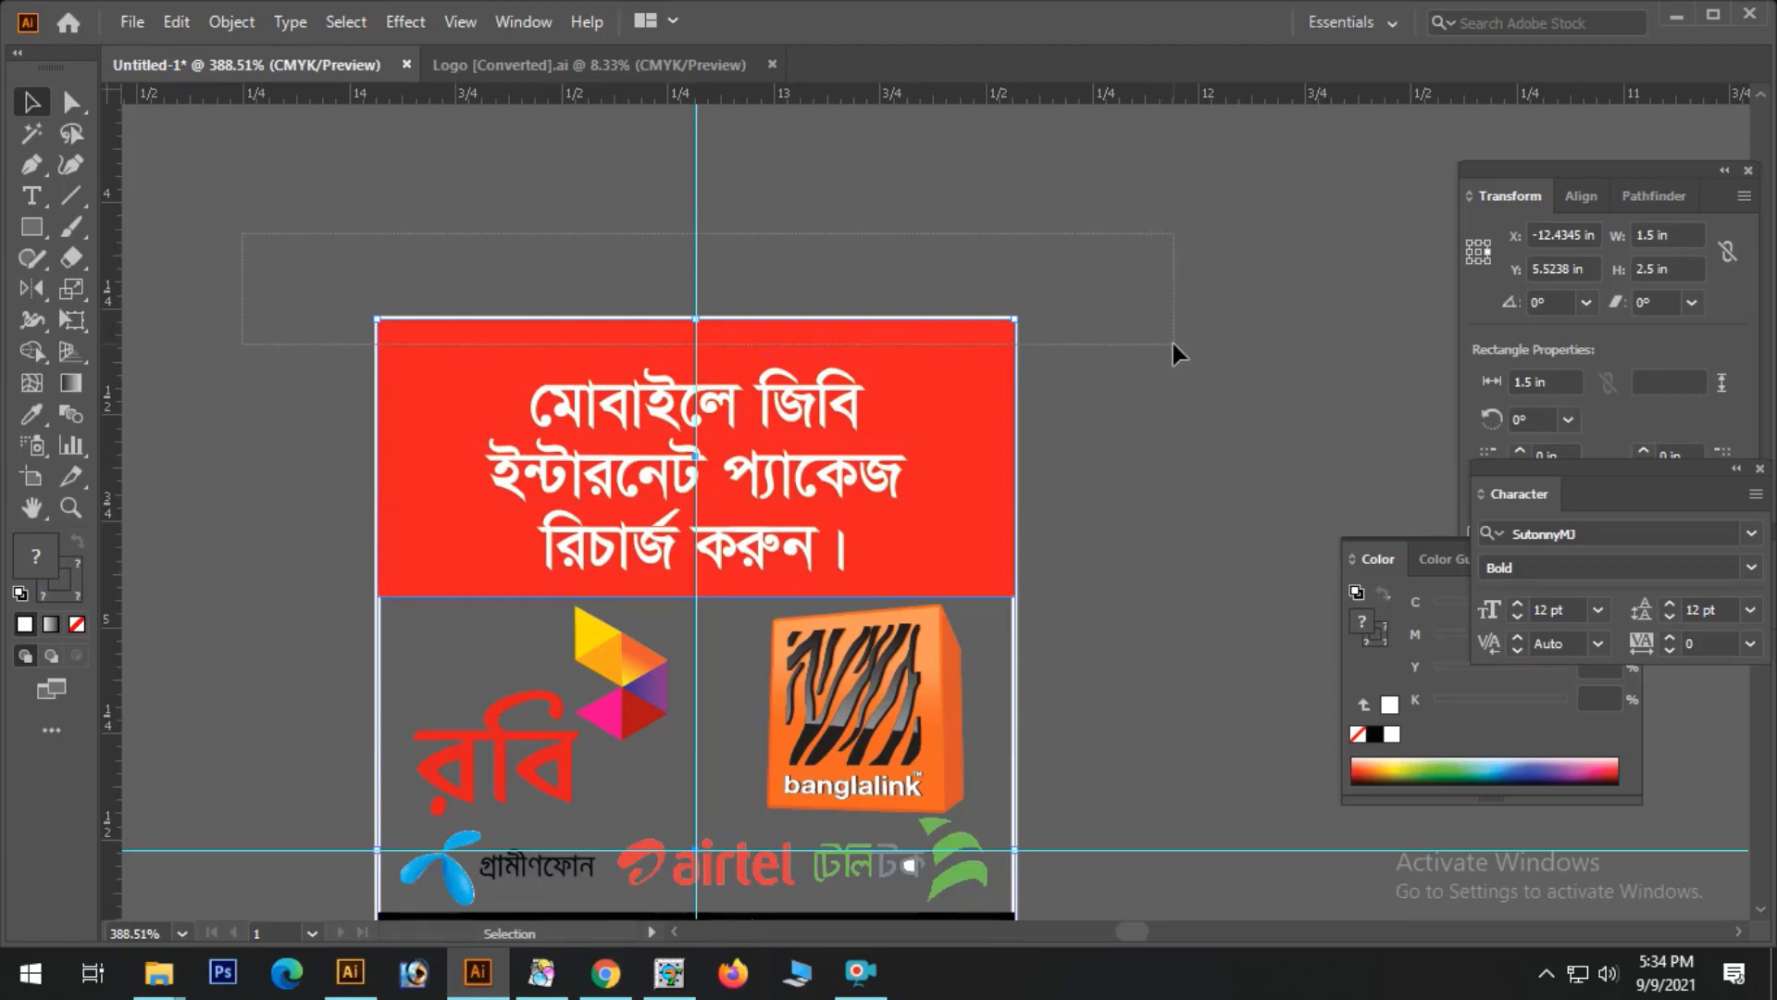
left_click(1174, 343)
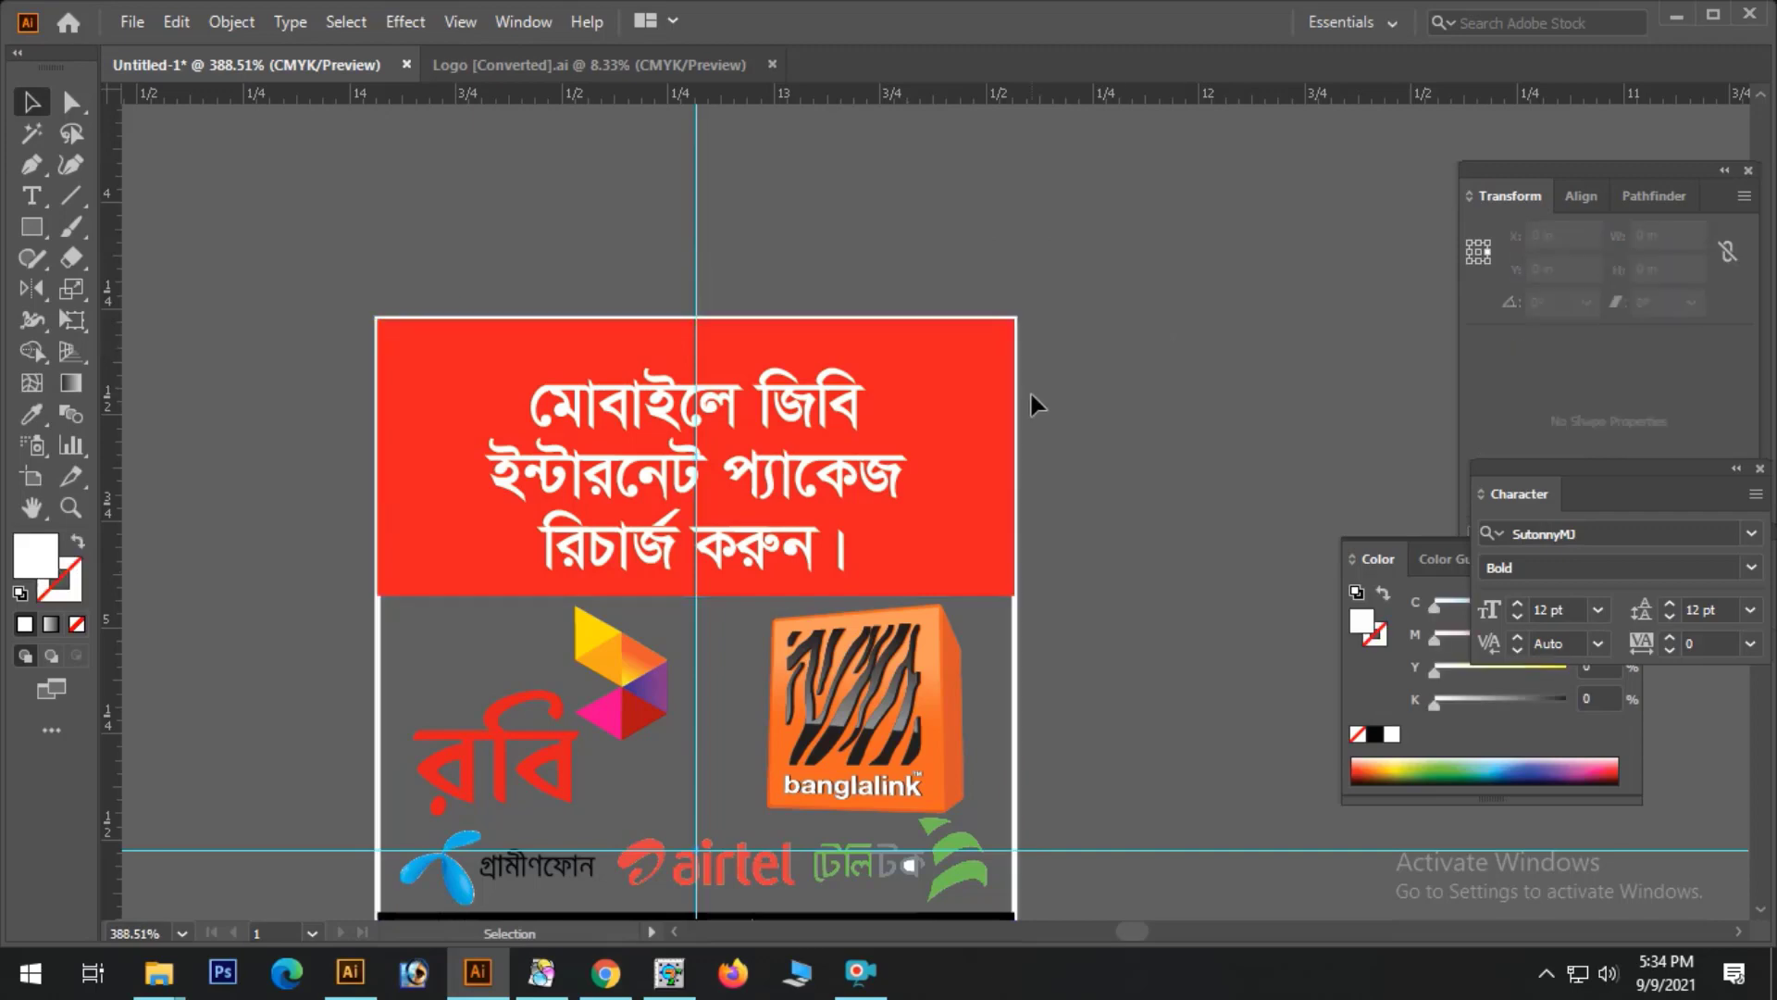
- Raise the shop-name text about 0.03 in within the red corner shape
left_click(998, 787, "ctrl+alt")
left_click_drag(998, 787, 1000, 266)
left_click_drag(584, 635, 1303, 724)
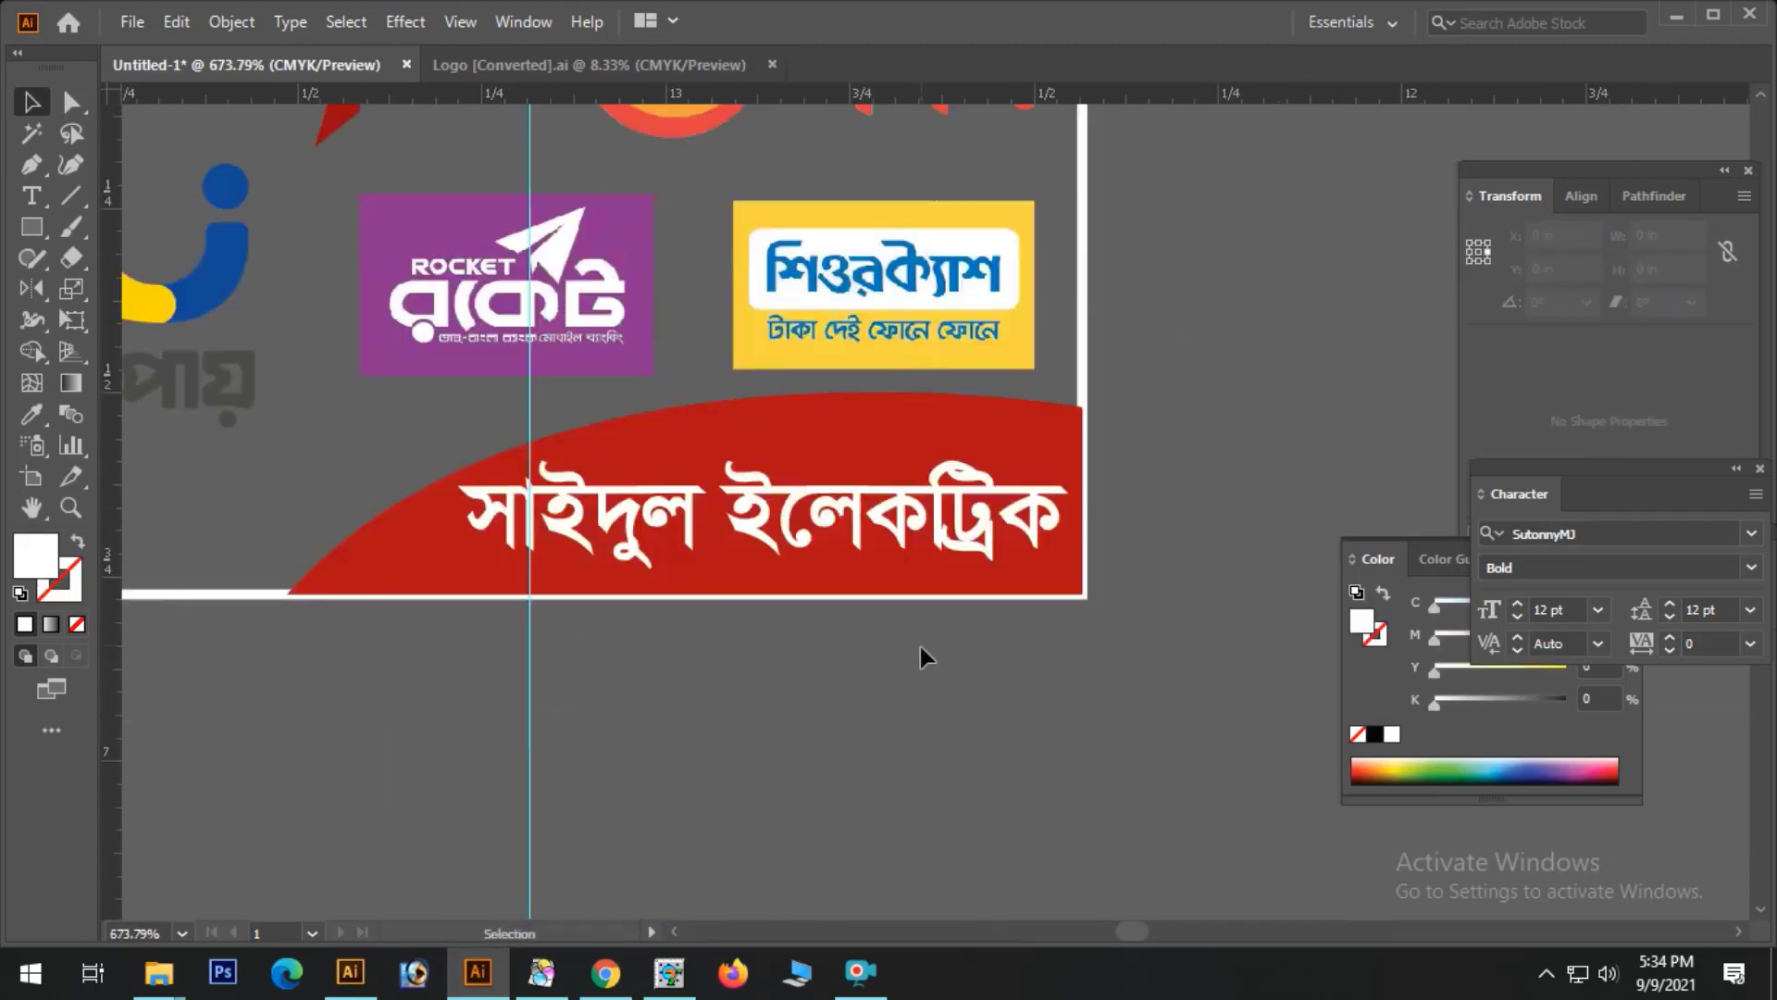
left_click(909, 518)
mouse_move(909, 522)
left_mouse_down()
mouse_move(909, 505)
mouse_move(916, 556)
left_mouse_up()
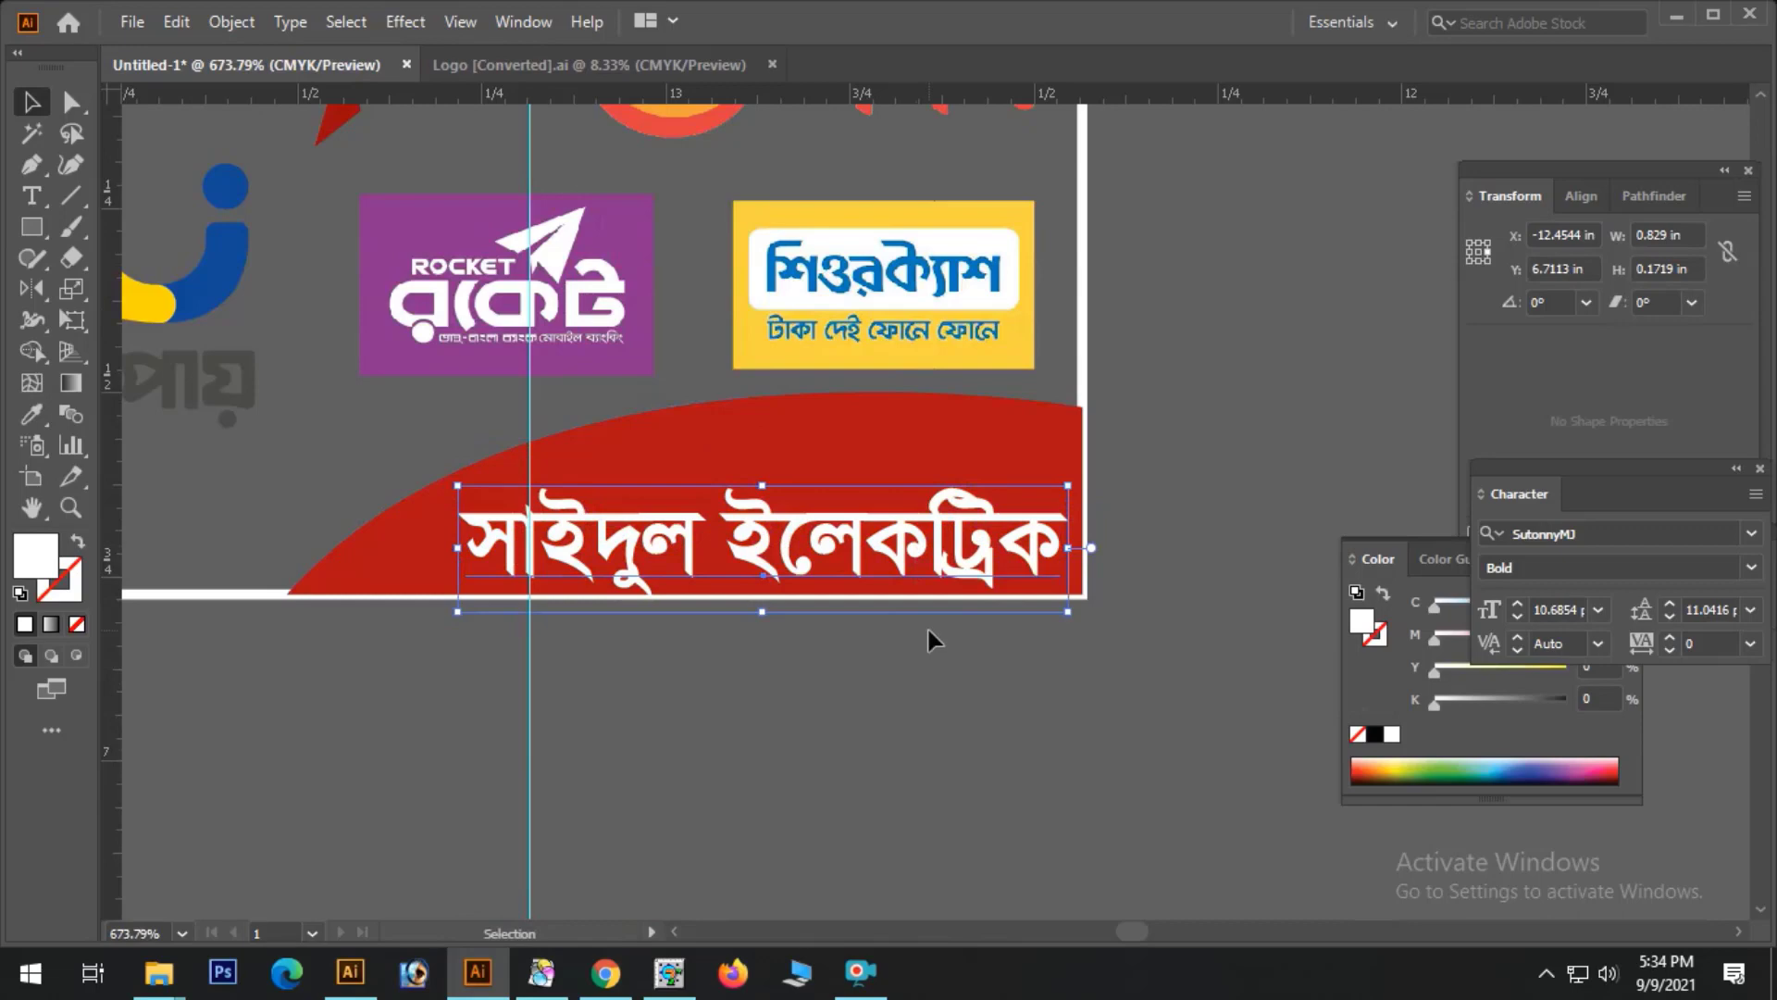
key("ctrl+z")
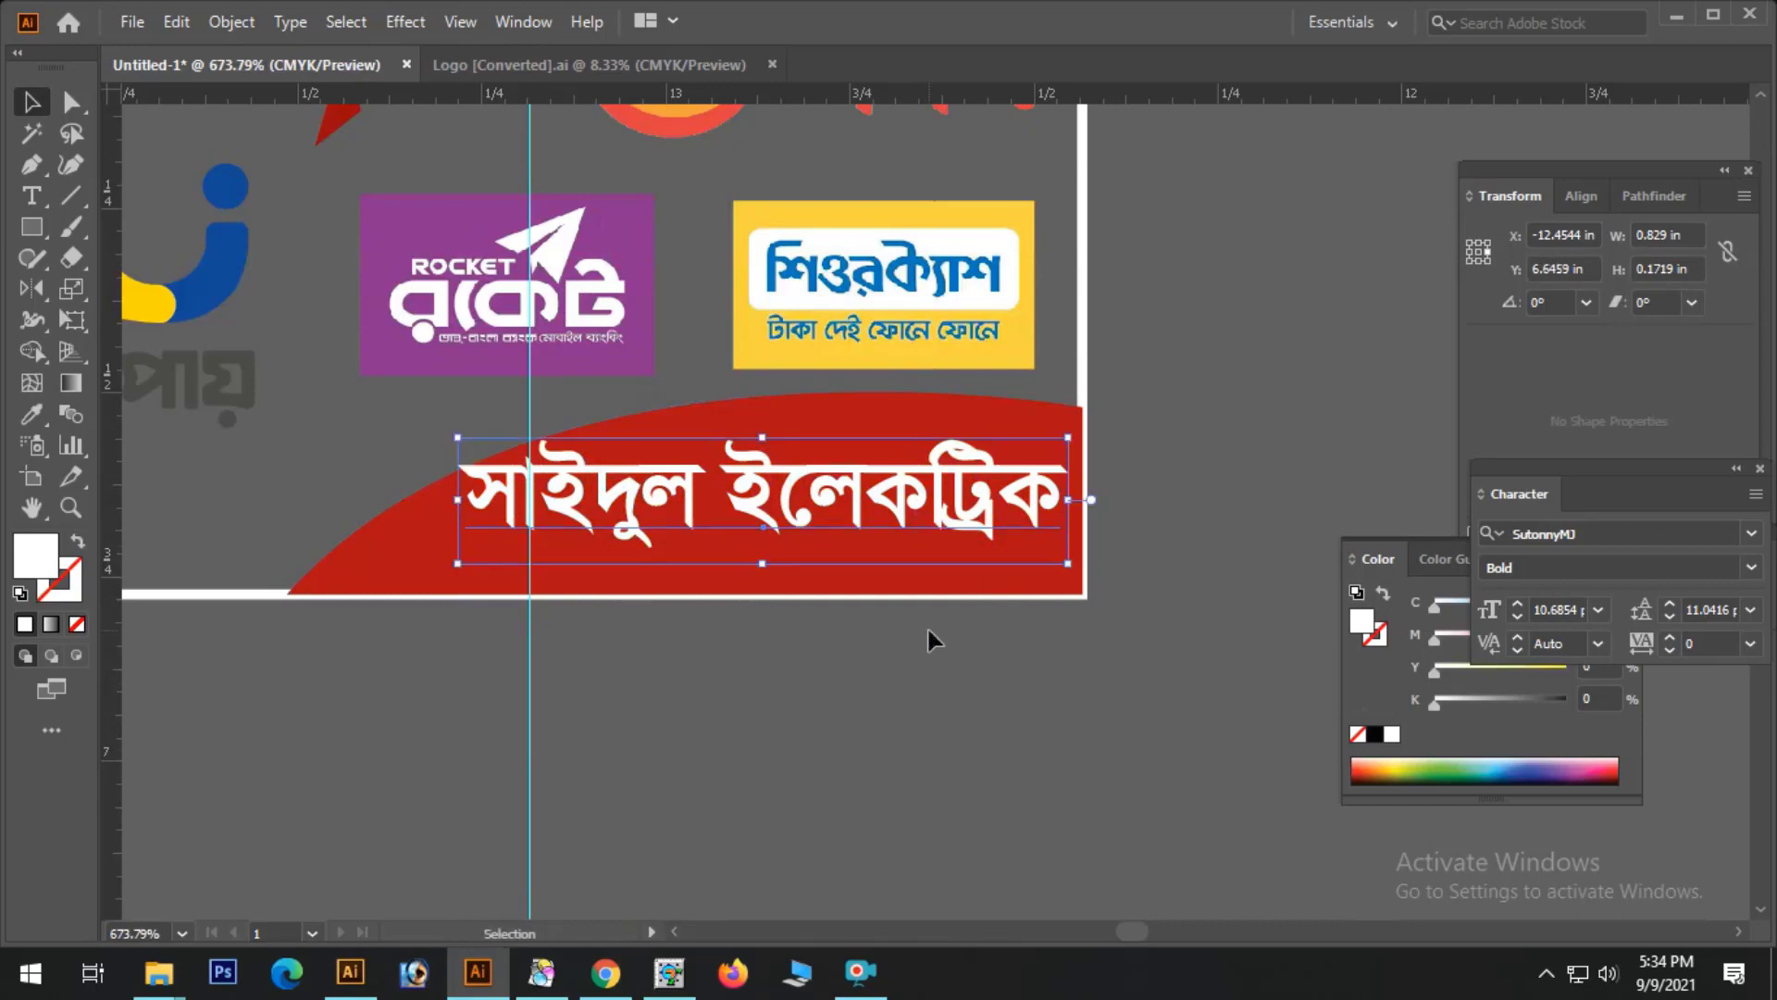
left_click_drag(953, 654, 1146, 547)
left_click(1107, 636)
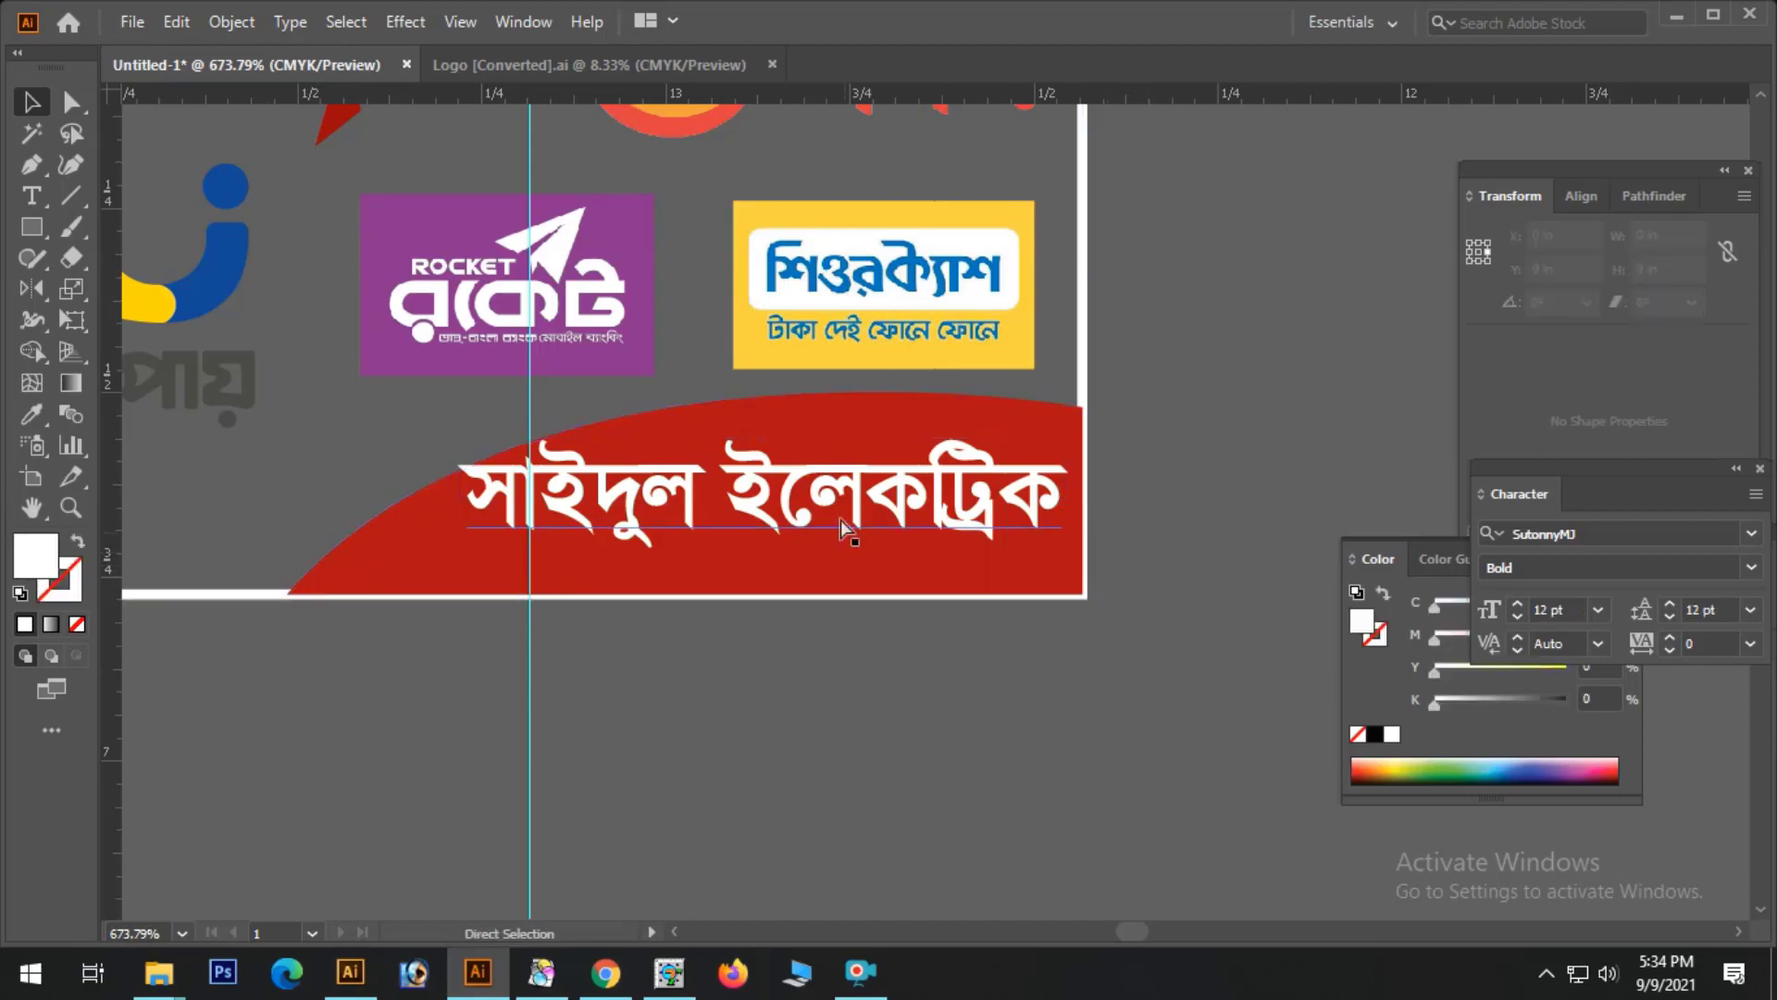
- Swap the fill and stroke of the 1.5 × 2.5 in layout rectangle to give it a white fill
left_click(837, 381, "ctrl+alt")
left_click(837, 382, "ctrl+alt")
left_click(837, 381, "ctrl+alt")
left_click_drag(837, 382, 751, 637)
left_click_drag(1043, 524, 1017, 439)
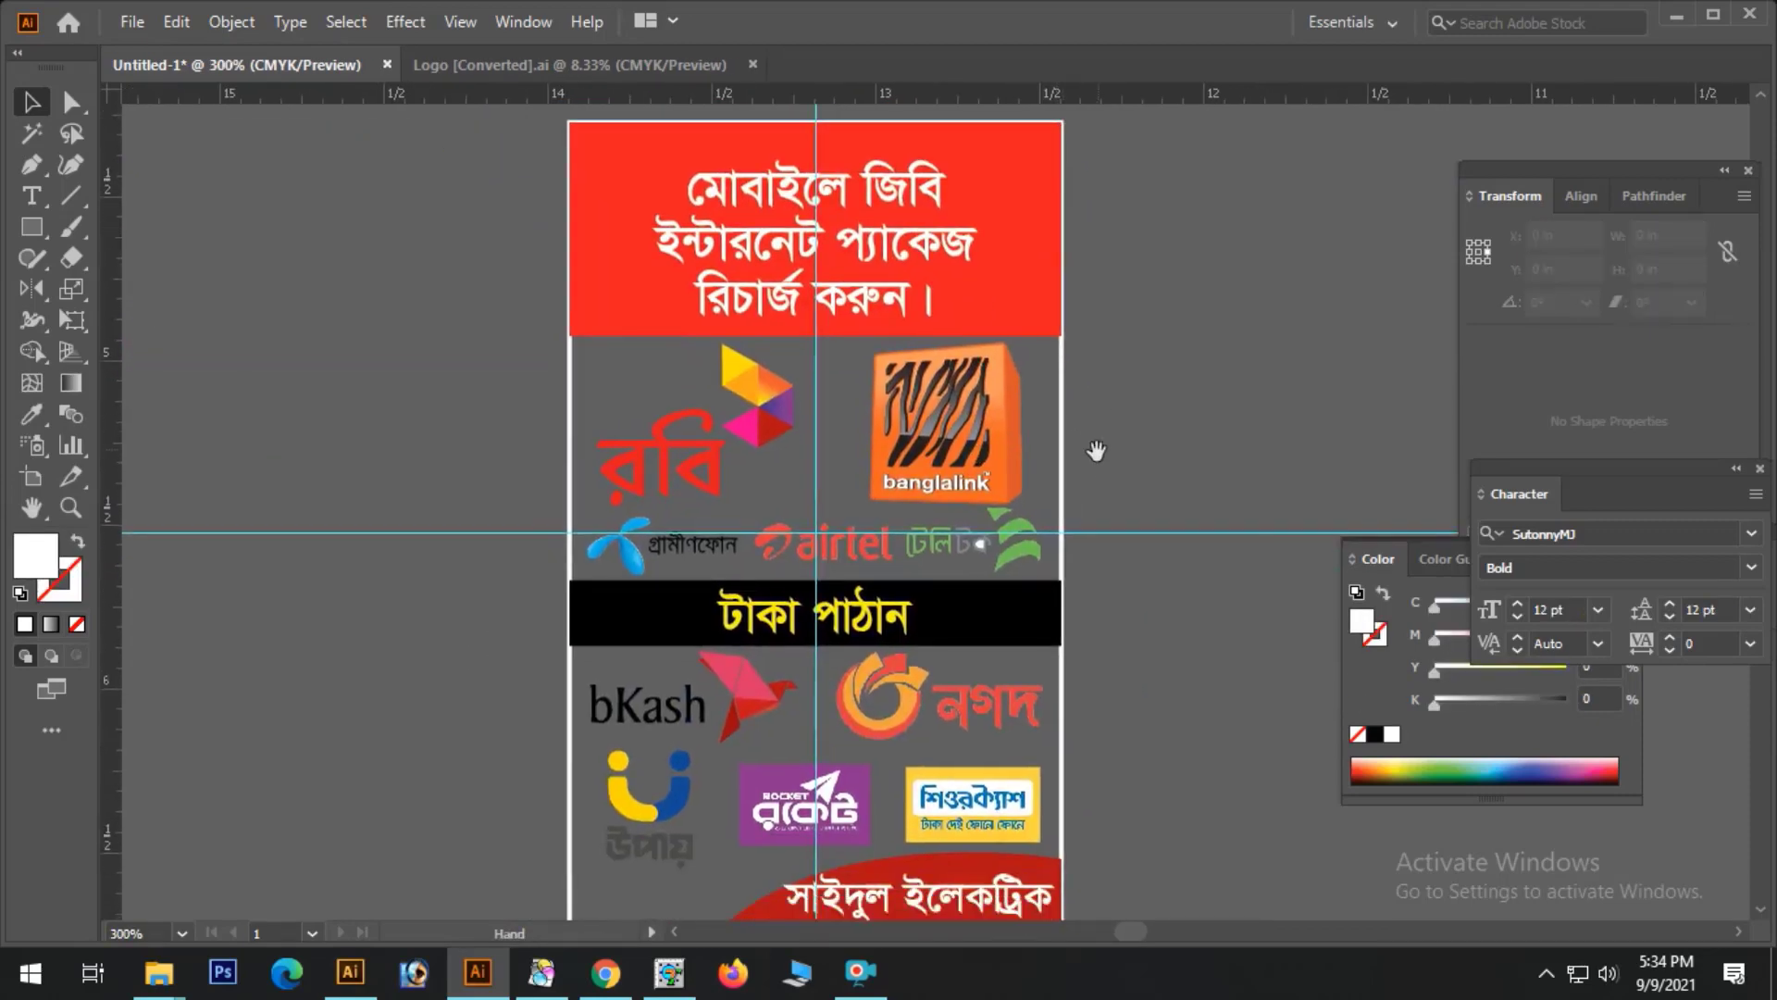
left_click(1065, 442)
left_click(77, 545)
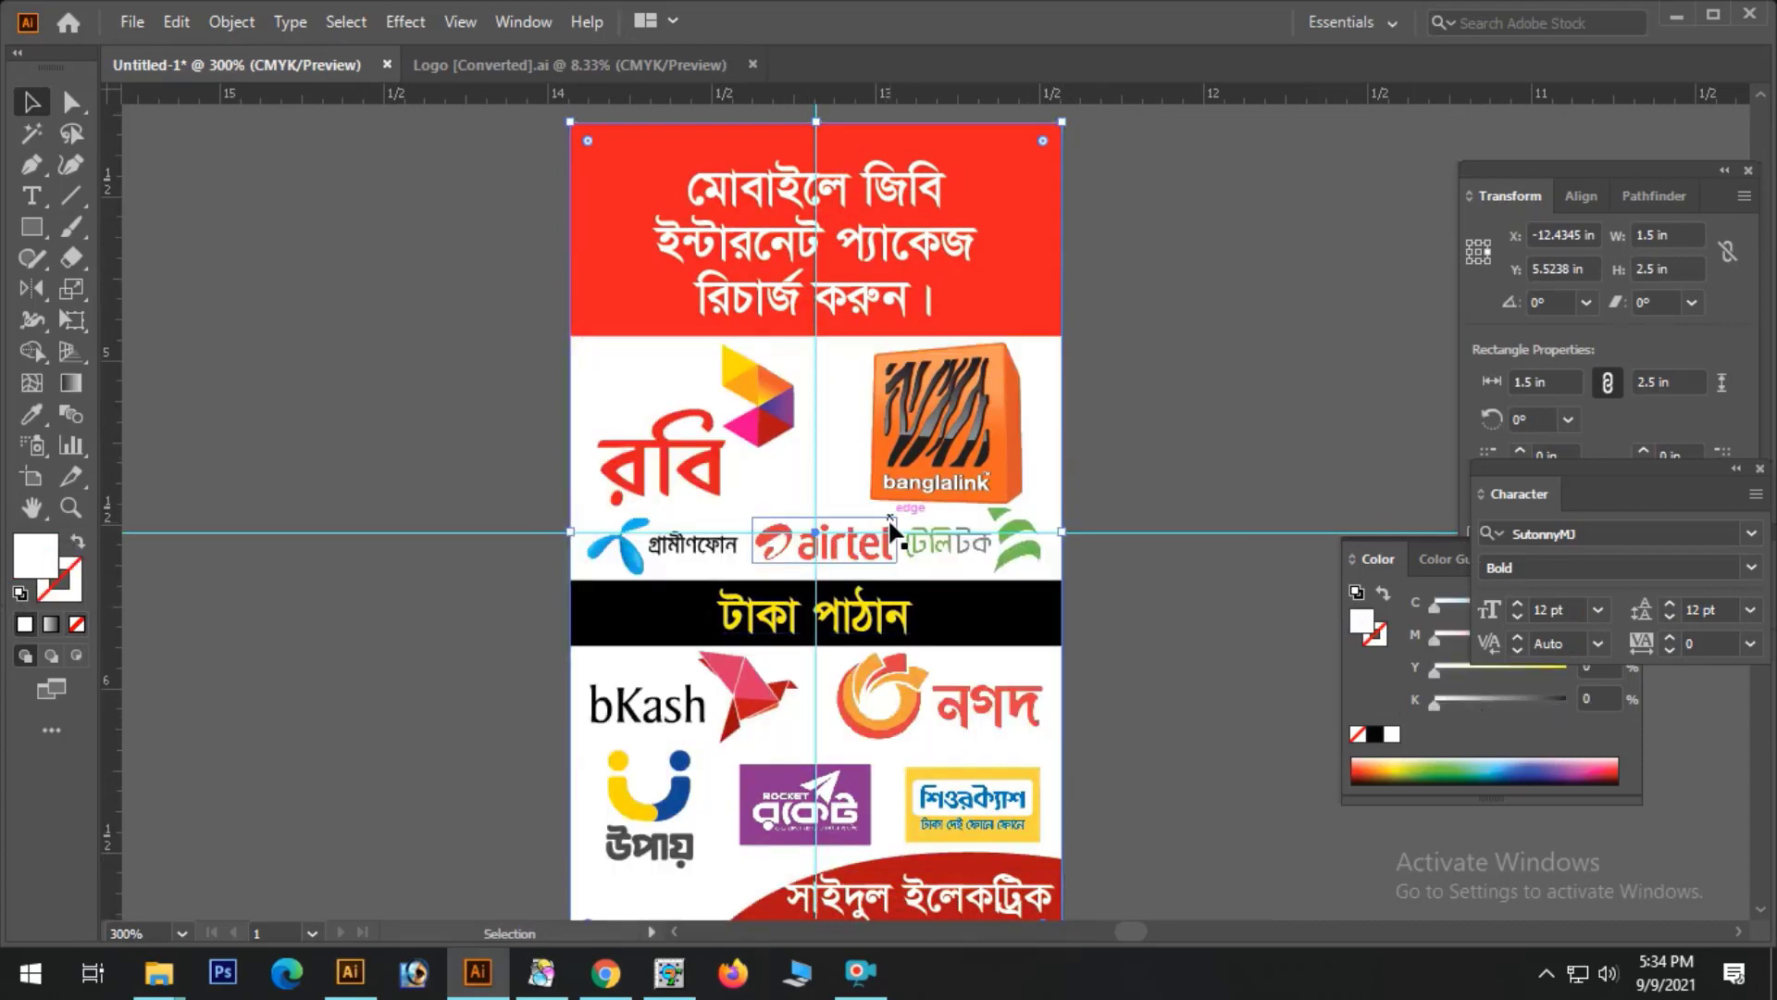
- Apply a white-to-black radial gradient fill to the layout's background rectangle
left_click(523, 21)
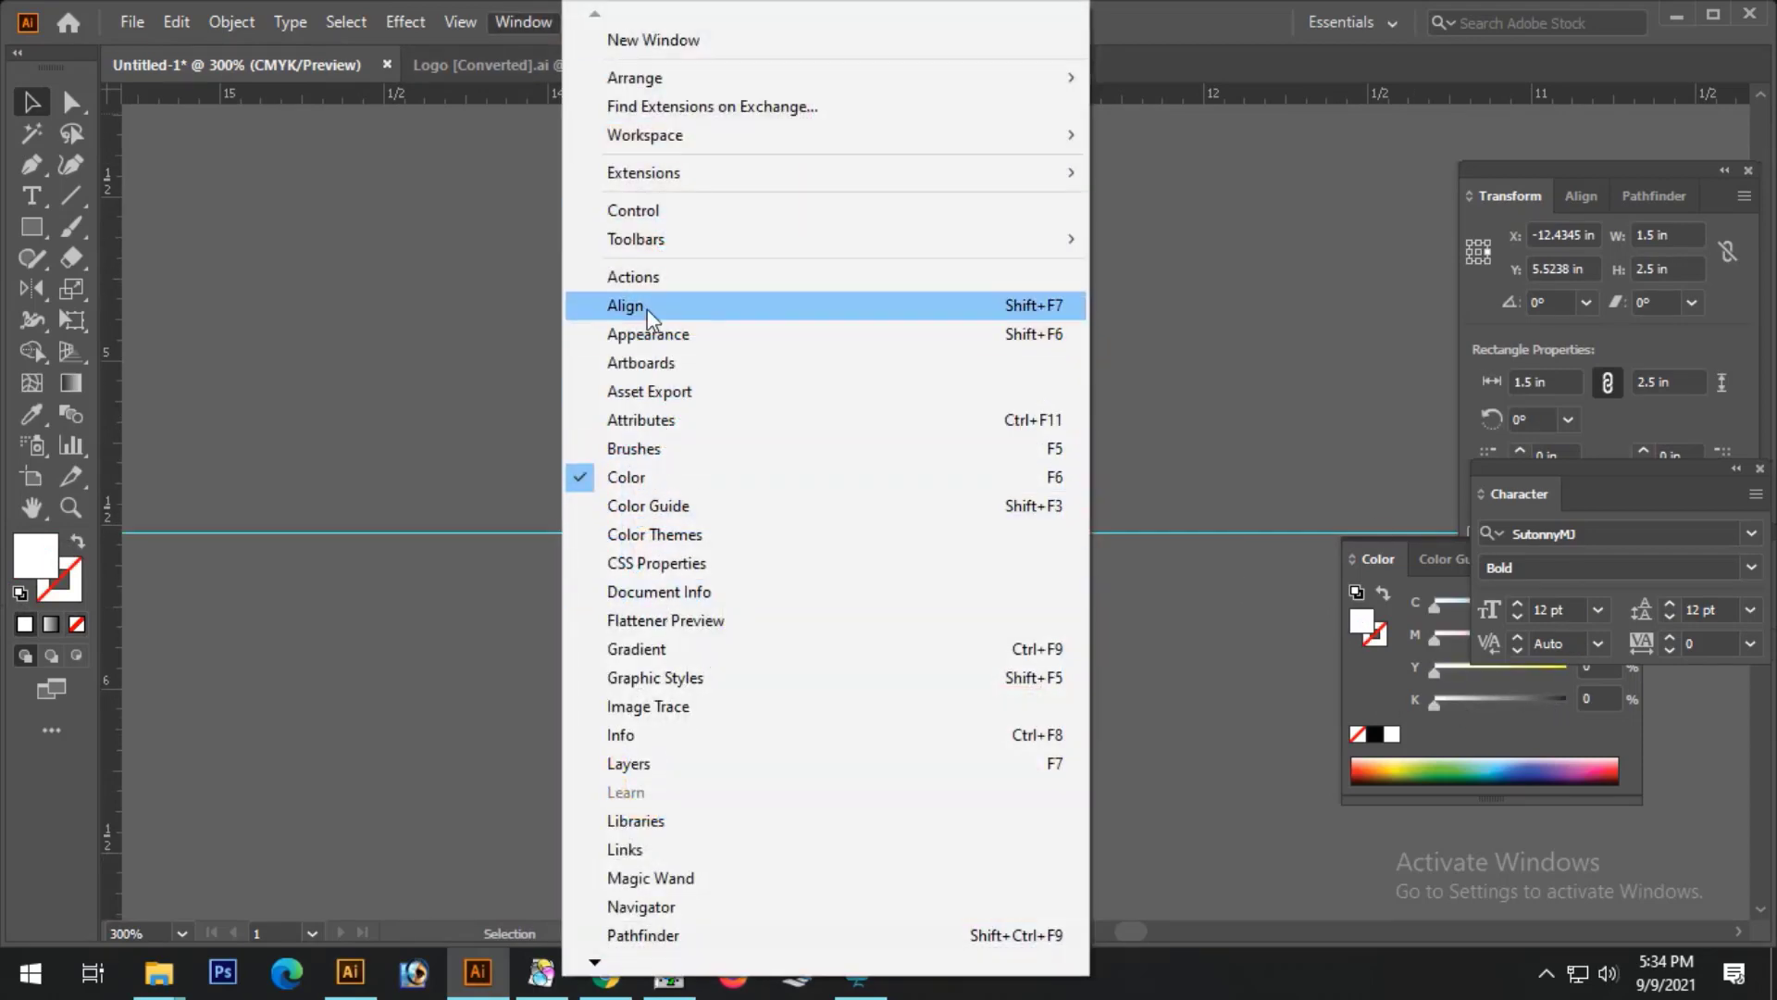
left_click(645, 658)
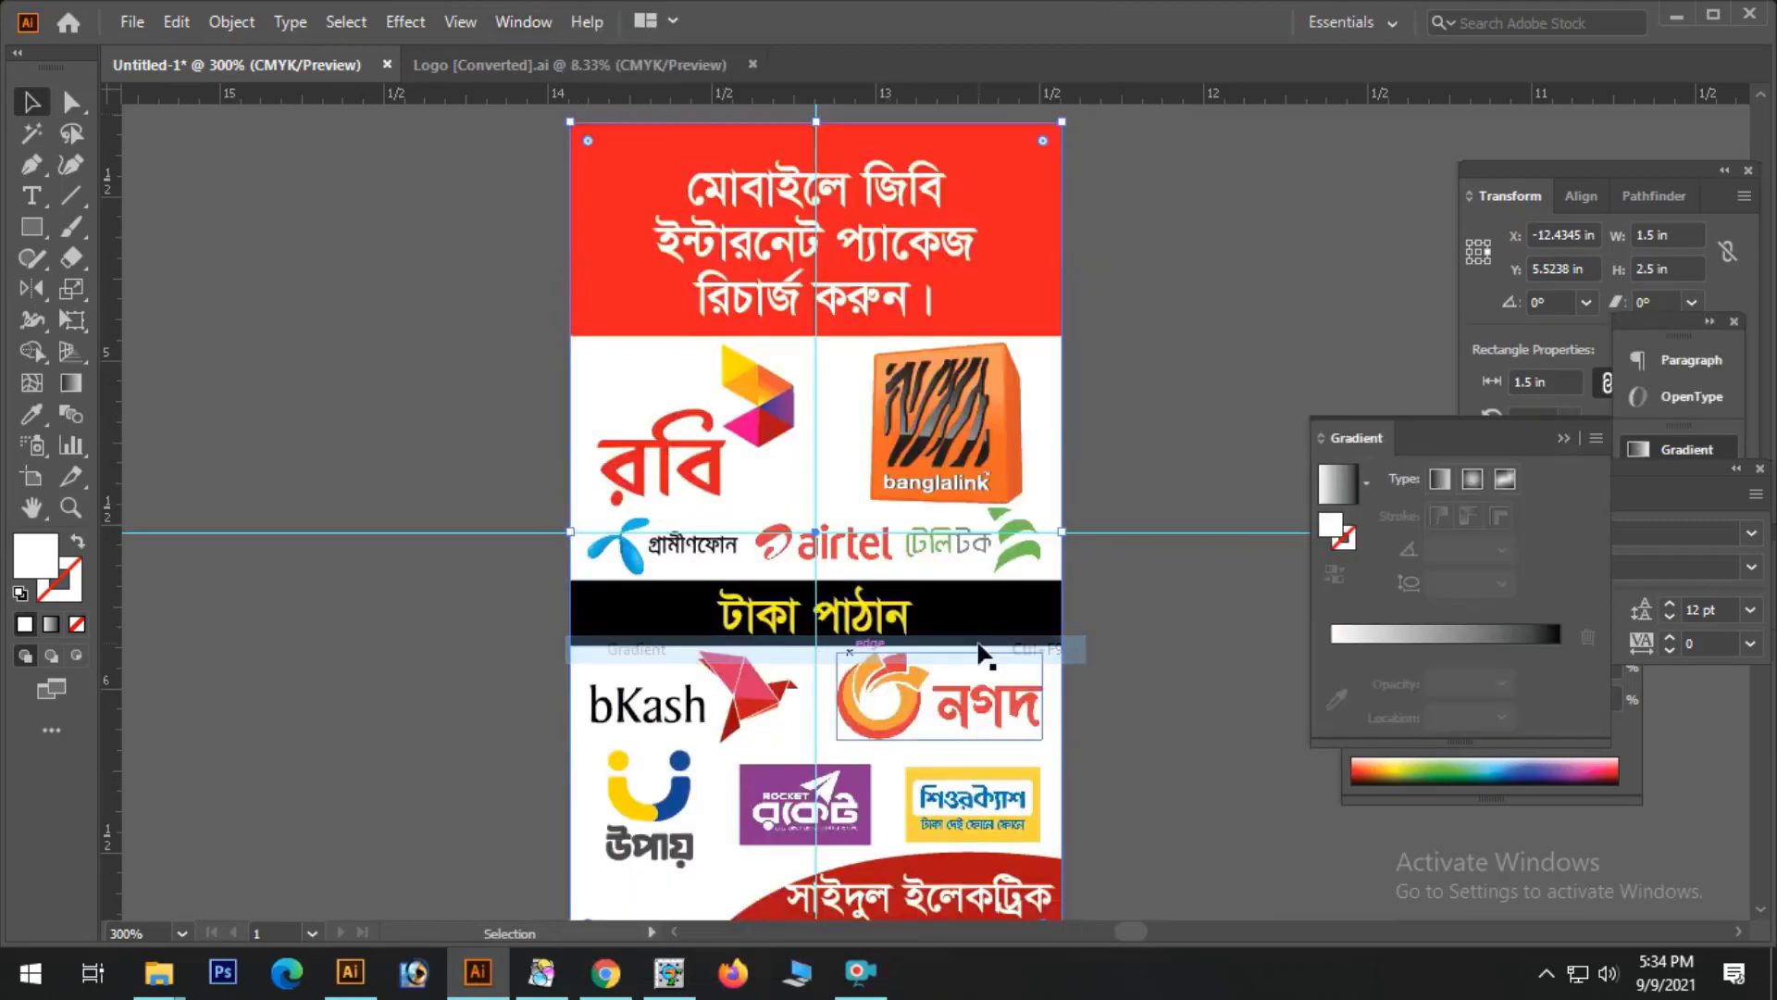
left_click(1472, 478)
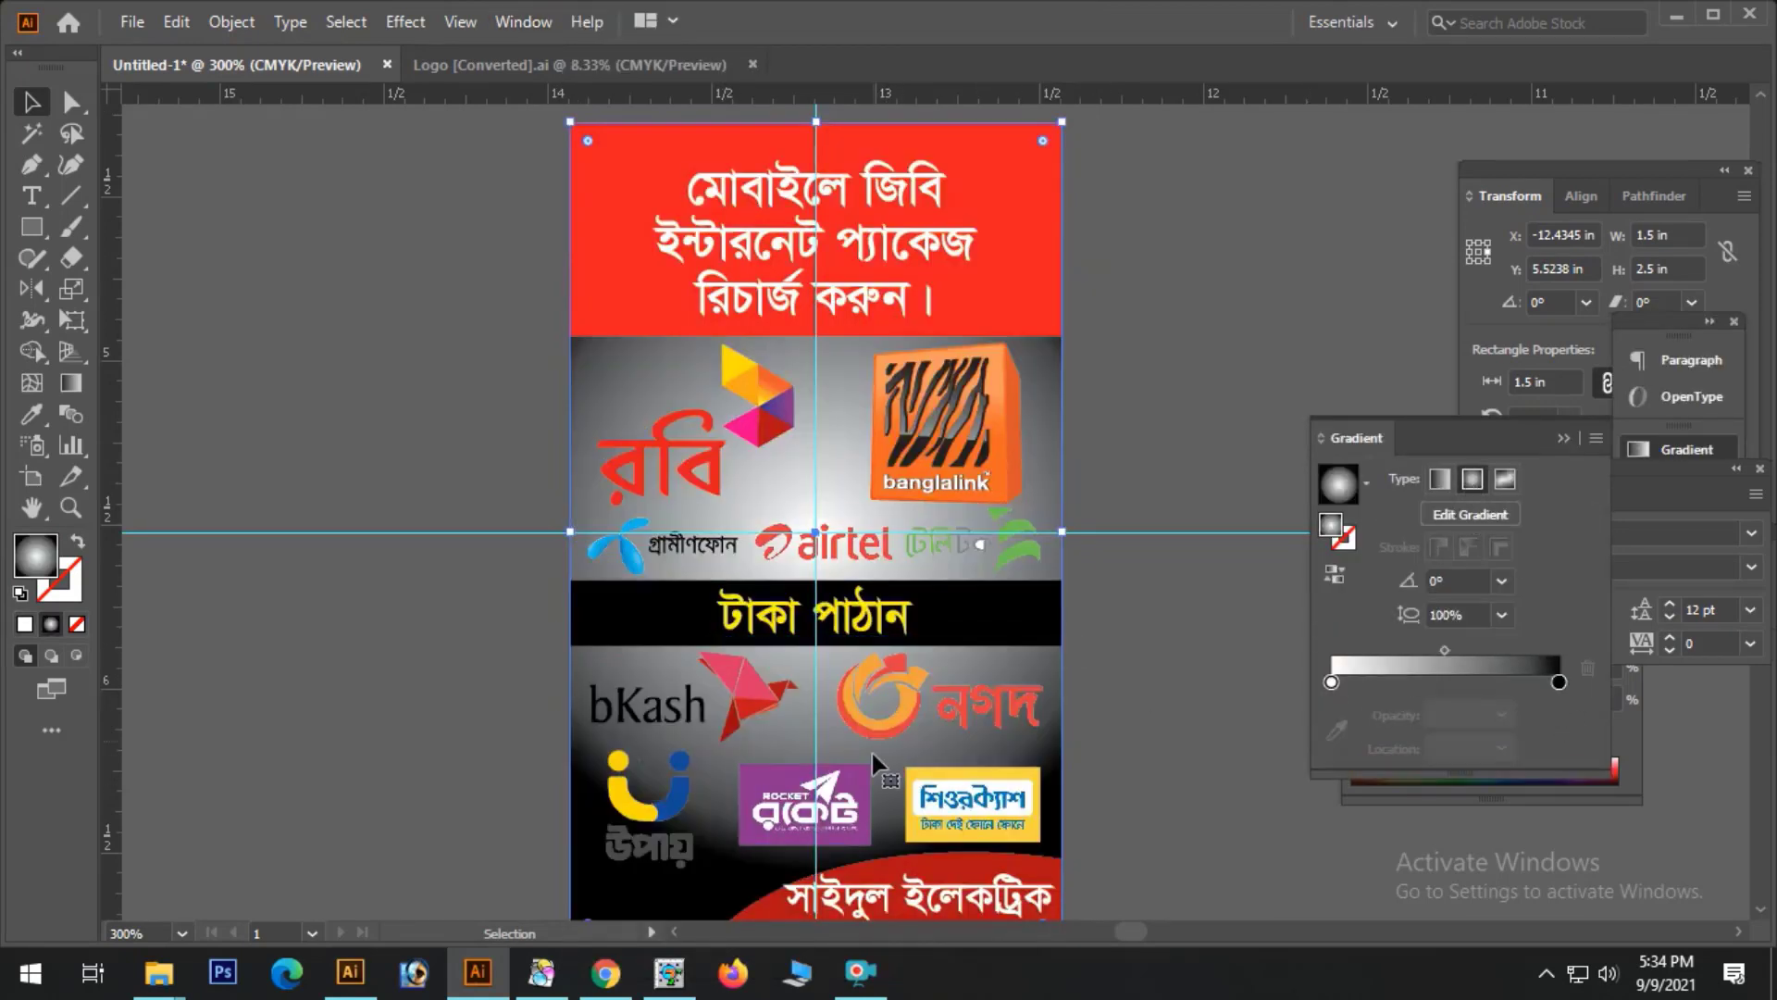
- Lighten the outer color stop of the background's radial gradient to K 30
left_click(1562, 681)
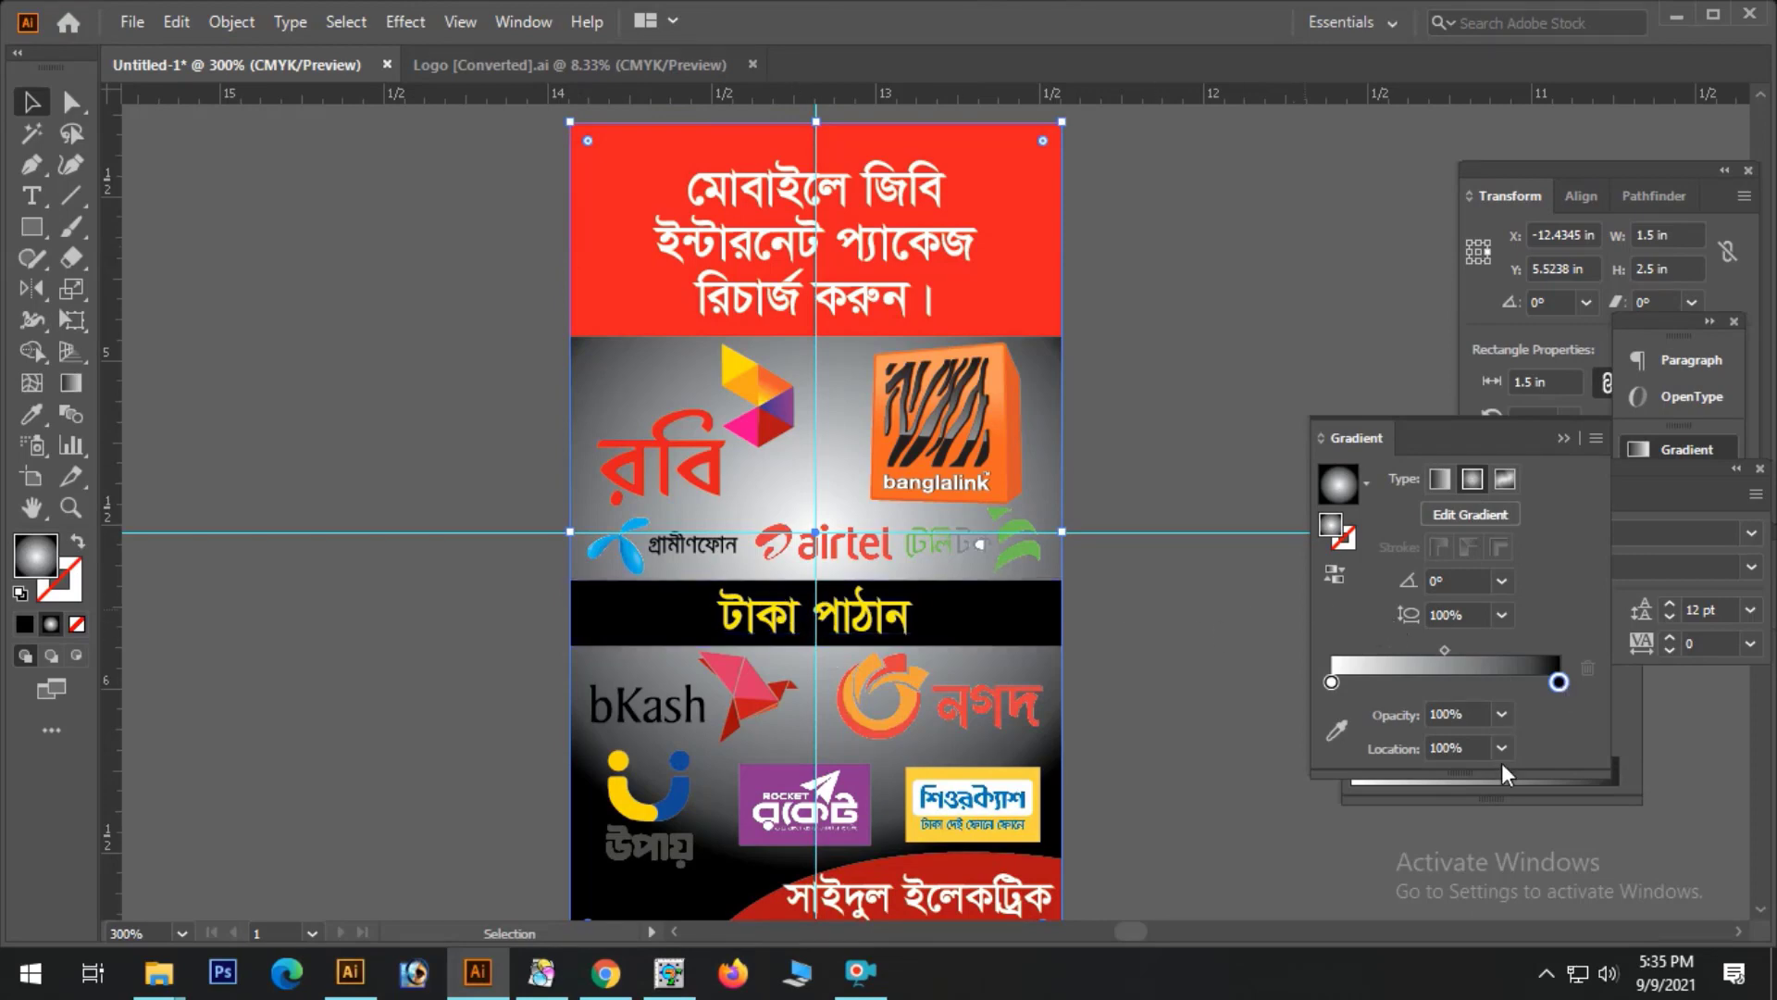
left_click(1502, 791)
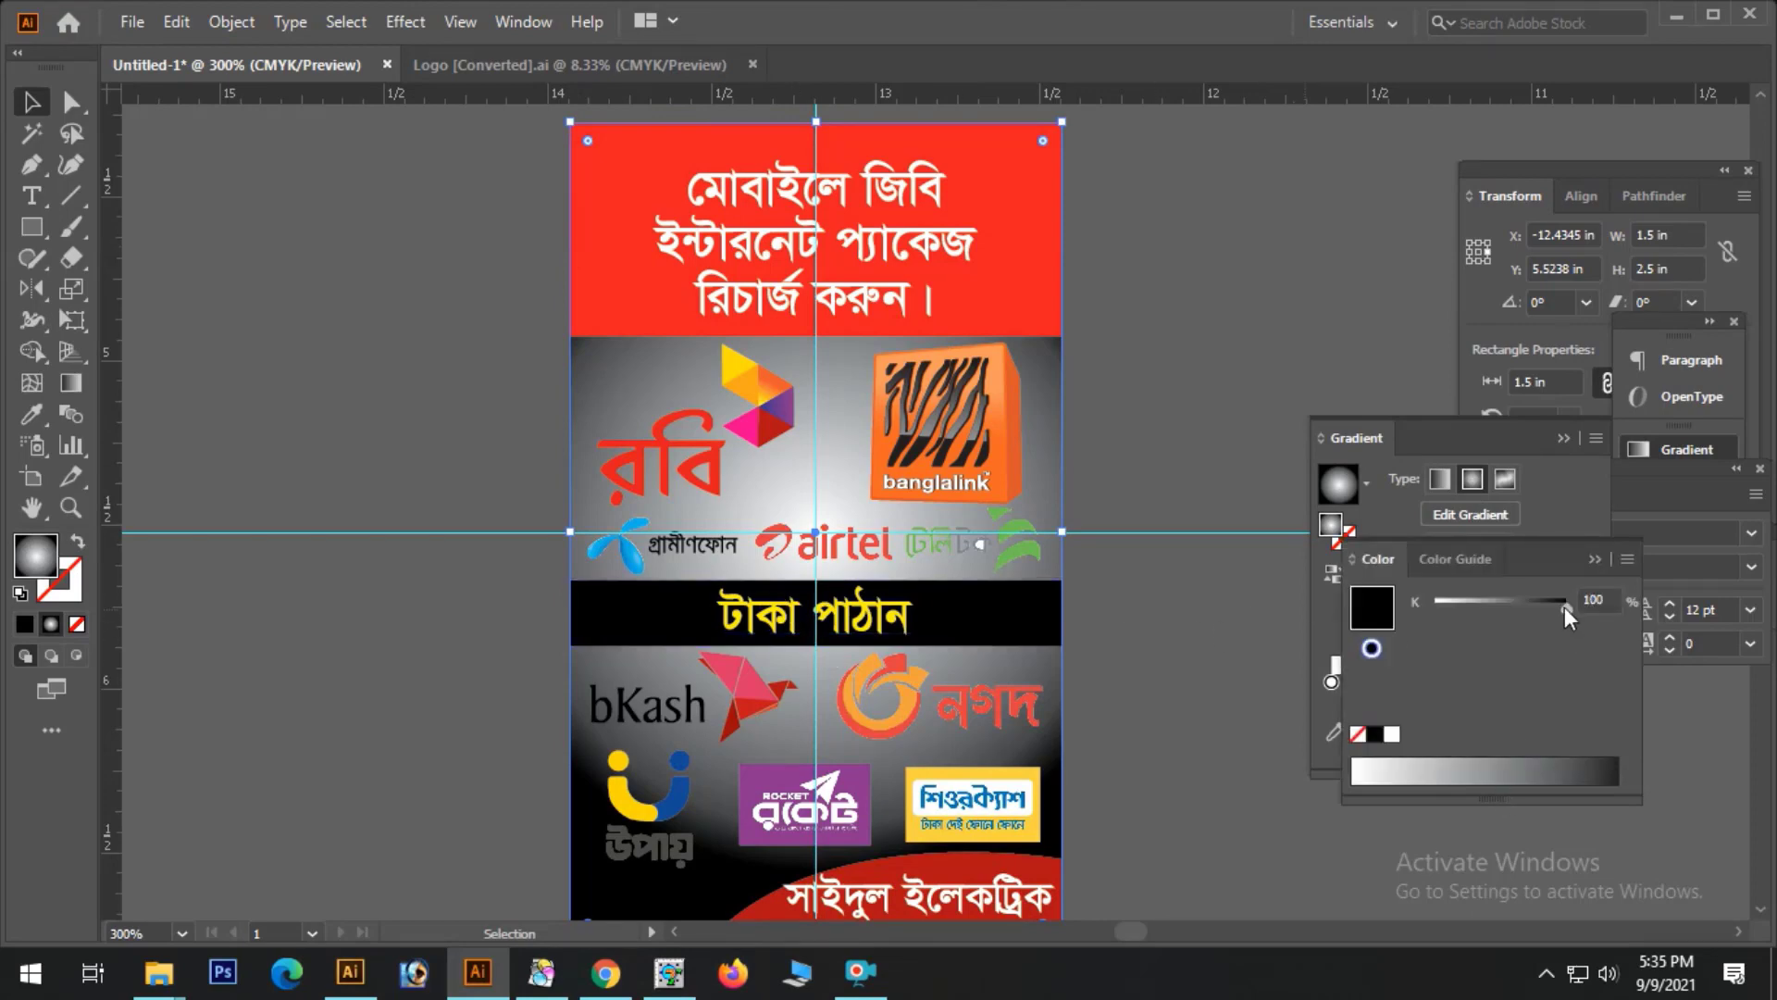
left_click_drag(1564, 608, 1476, 615)
left_click_drag(1470, 605, 1491, 605)
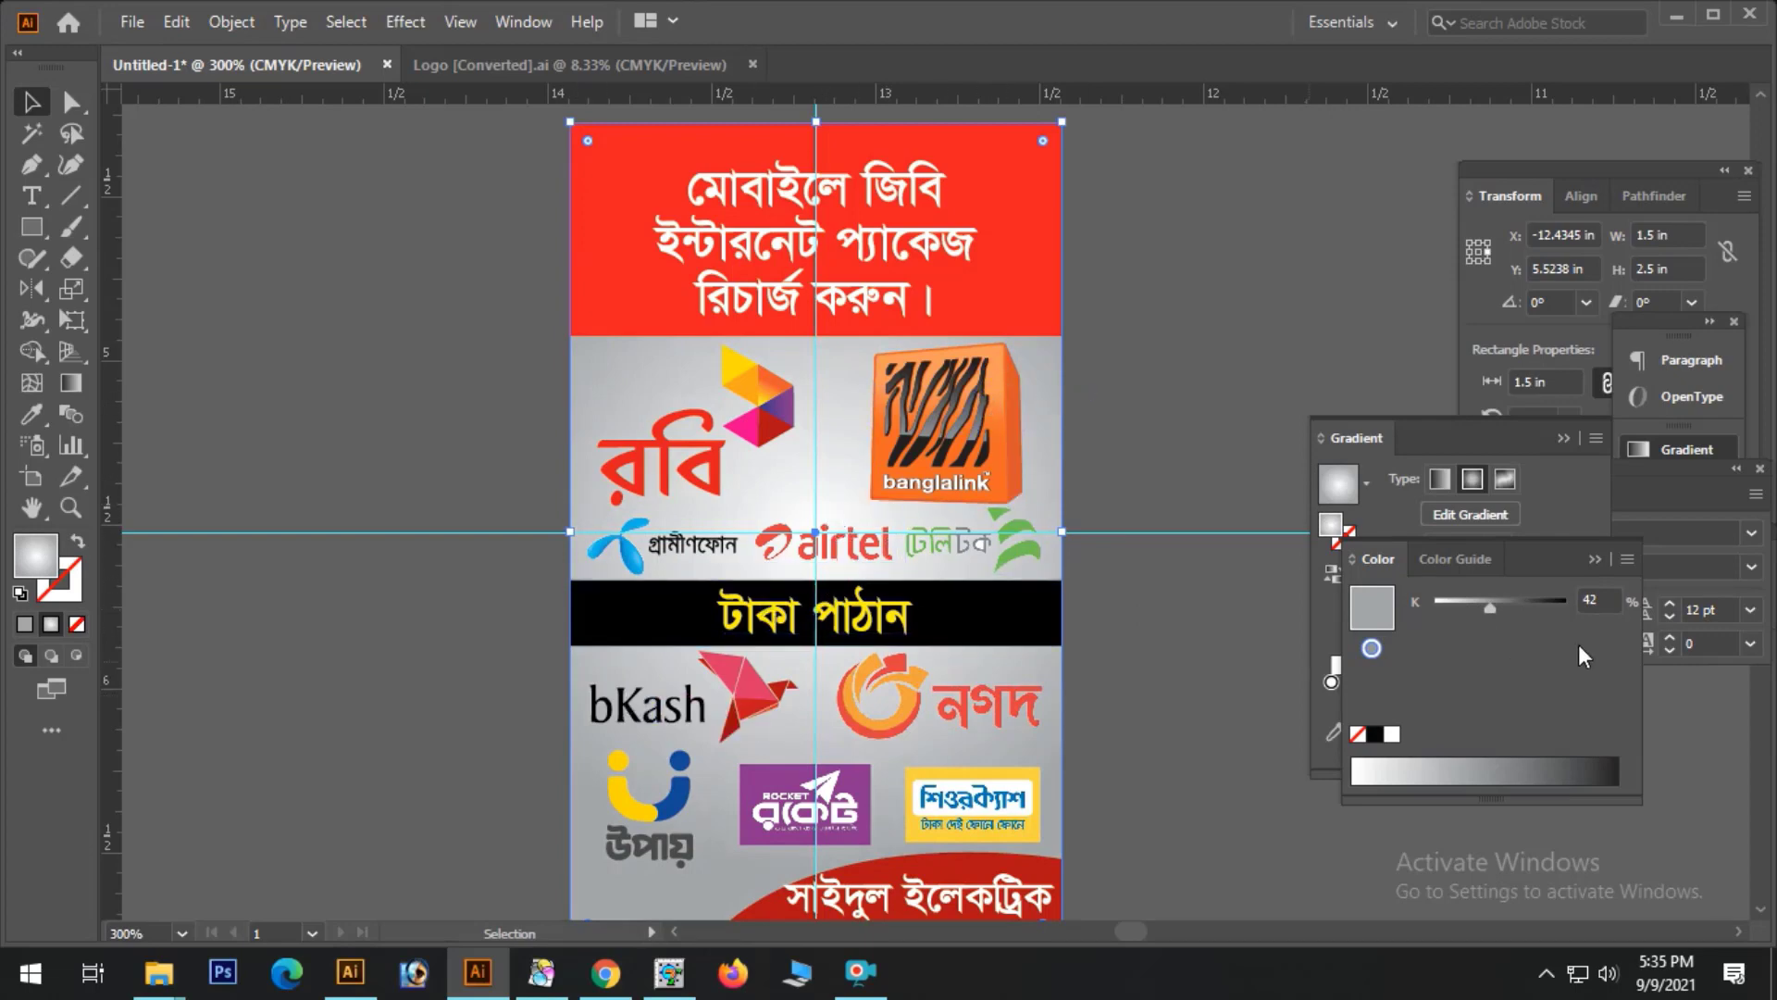
type("30")
key("Return")
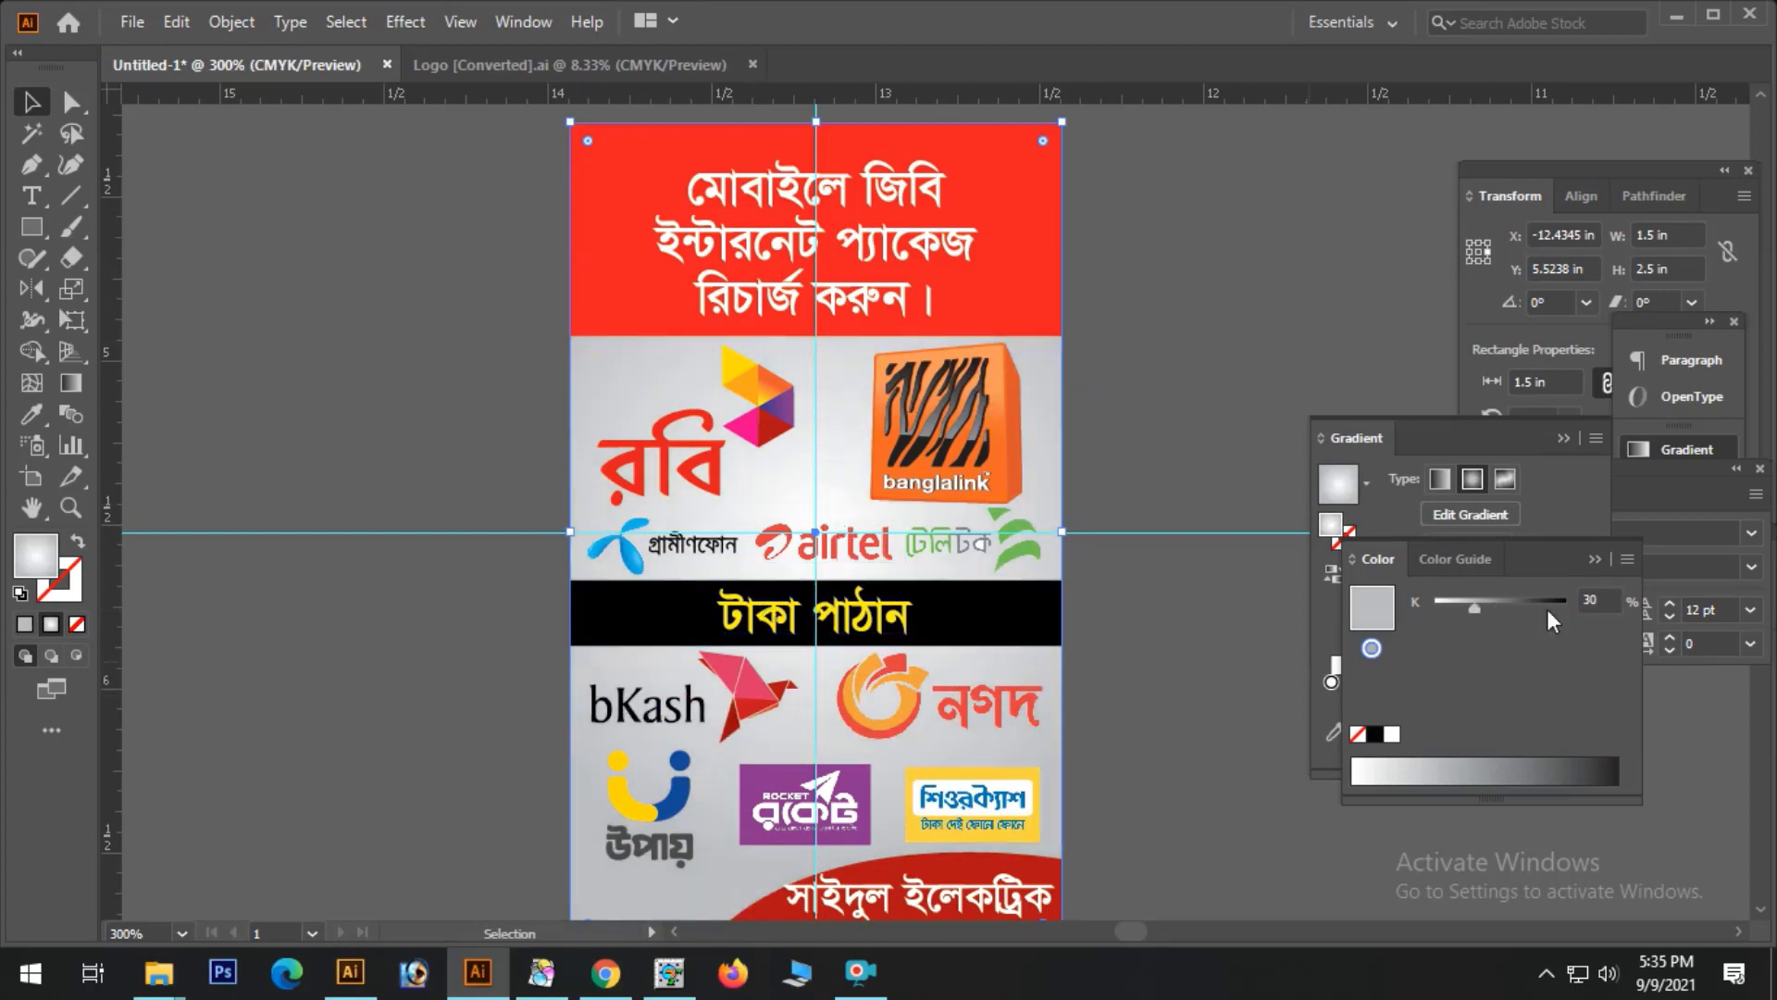
- Unlock the guides and delete the horizontal and vertical guides crossing the layout
left_click(1207, 375)
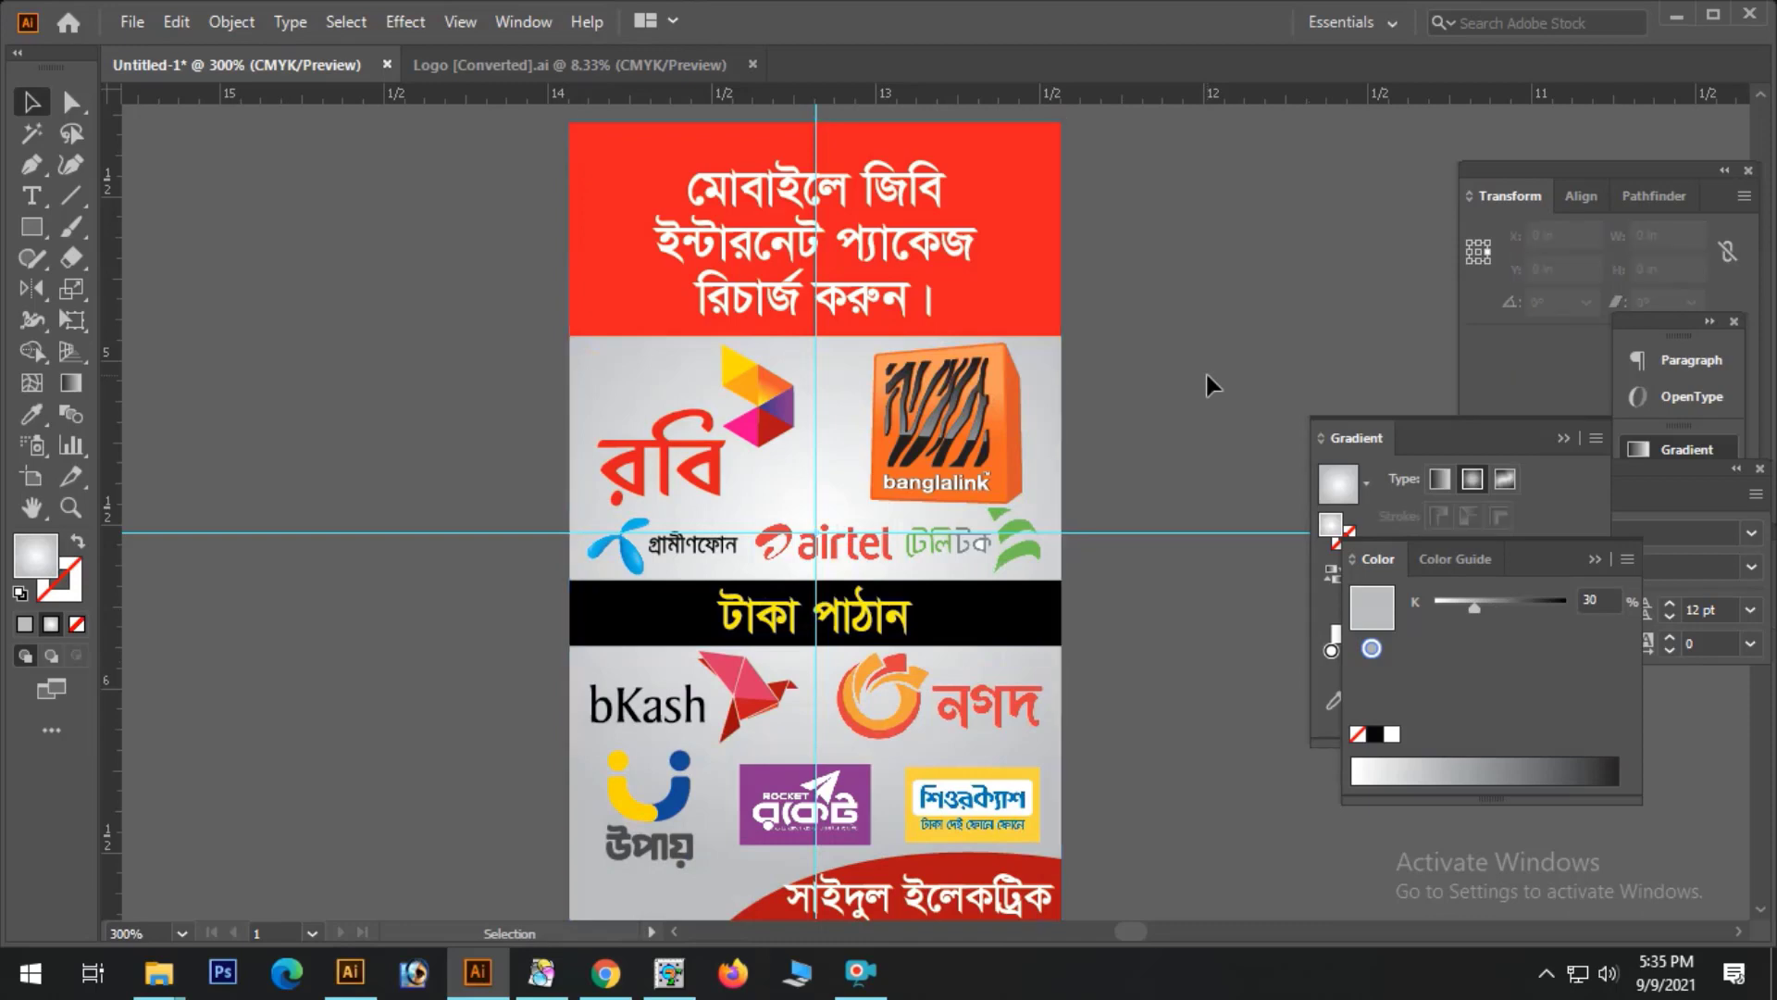
left_click(1035, 552, "ctrl+alt")
left_click(1036, 552, "ctrl+alt")
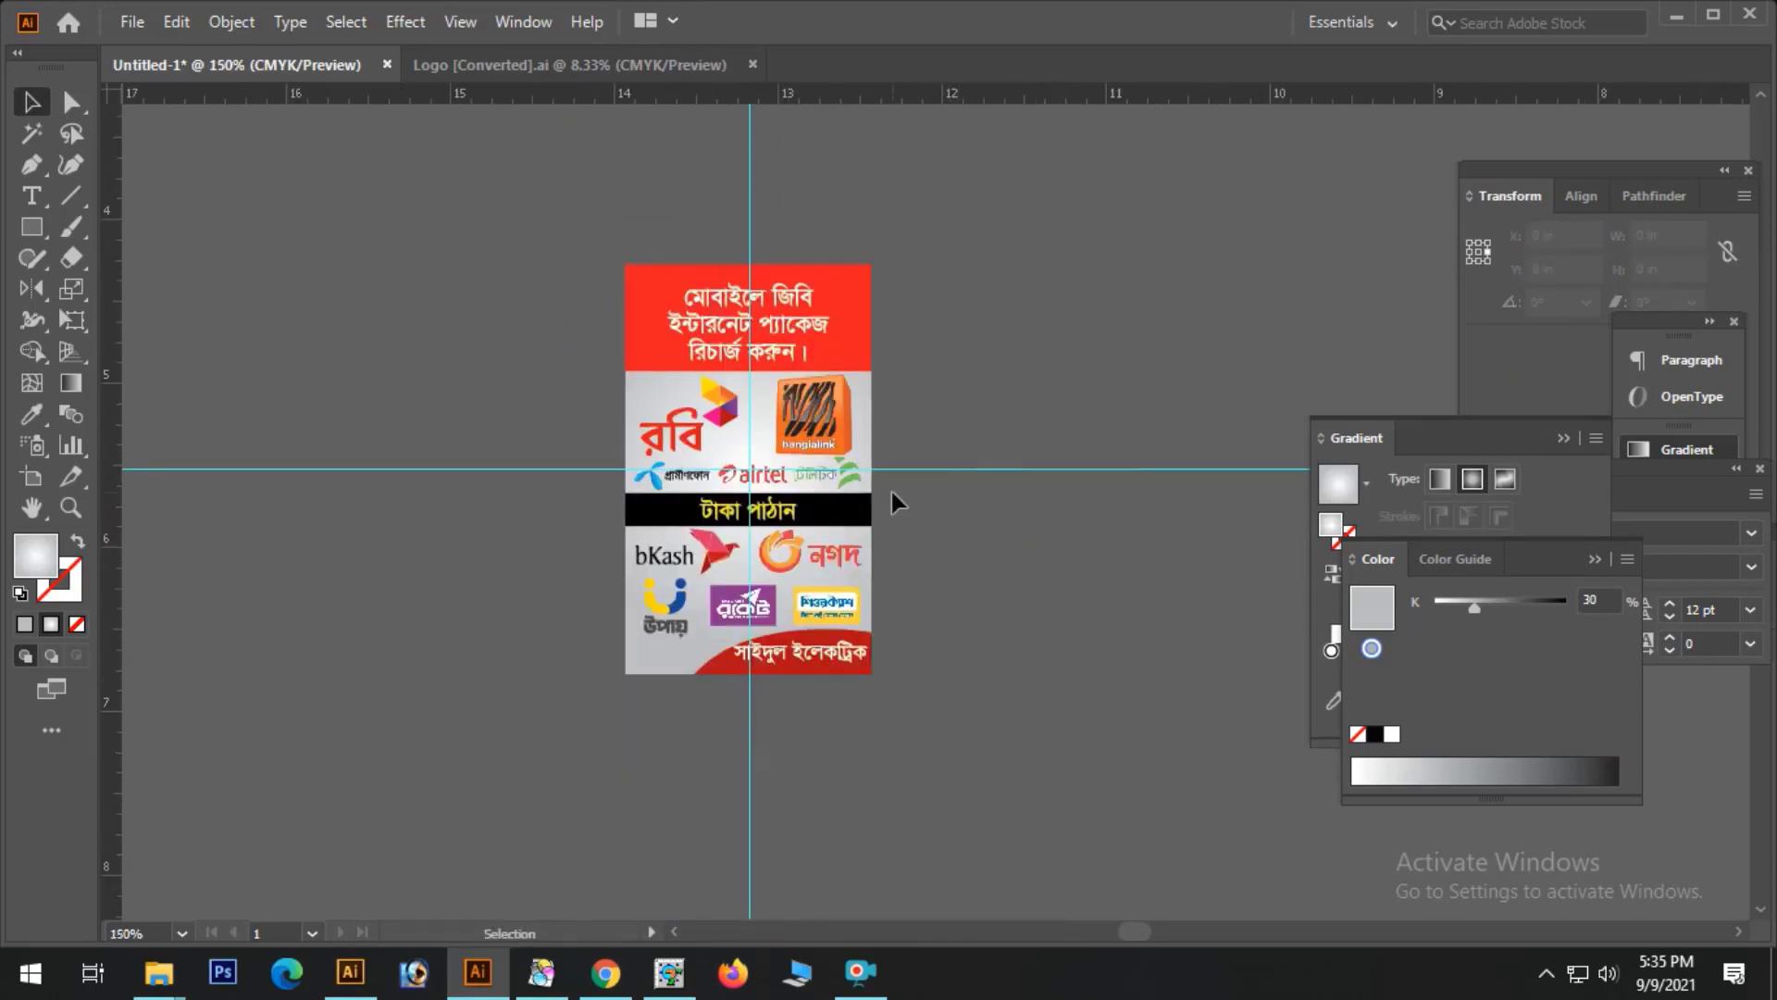
right_click(983, 472)
left_click(1060, 712)
left_click_drag(1000, 408, 1047, 531)
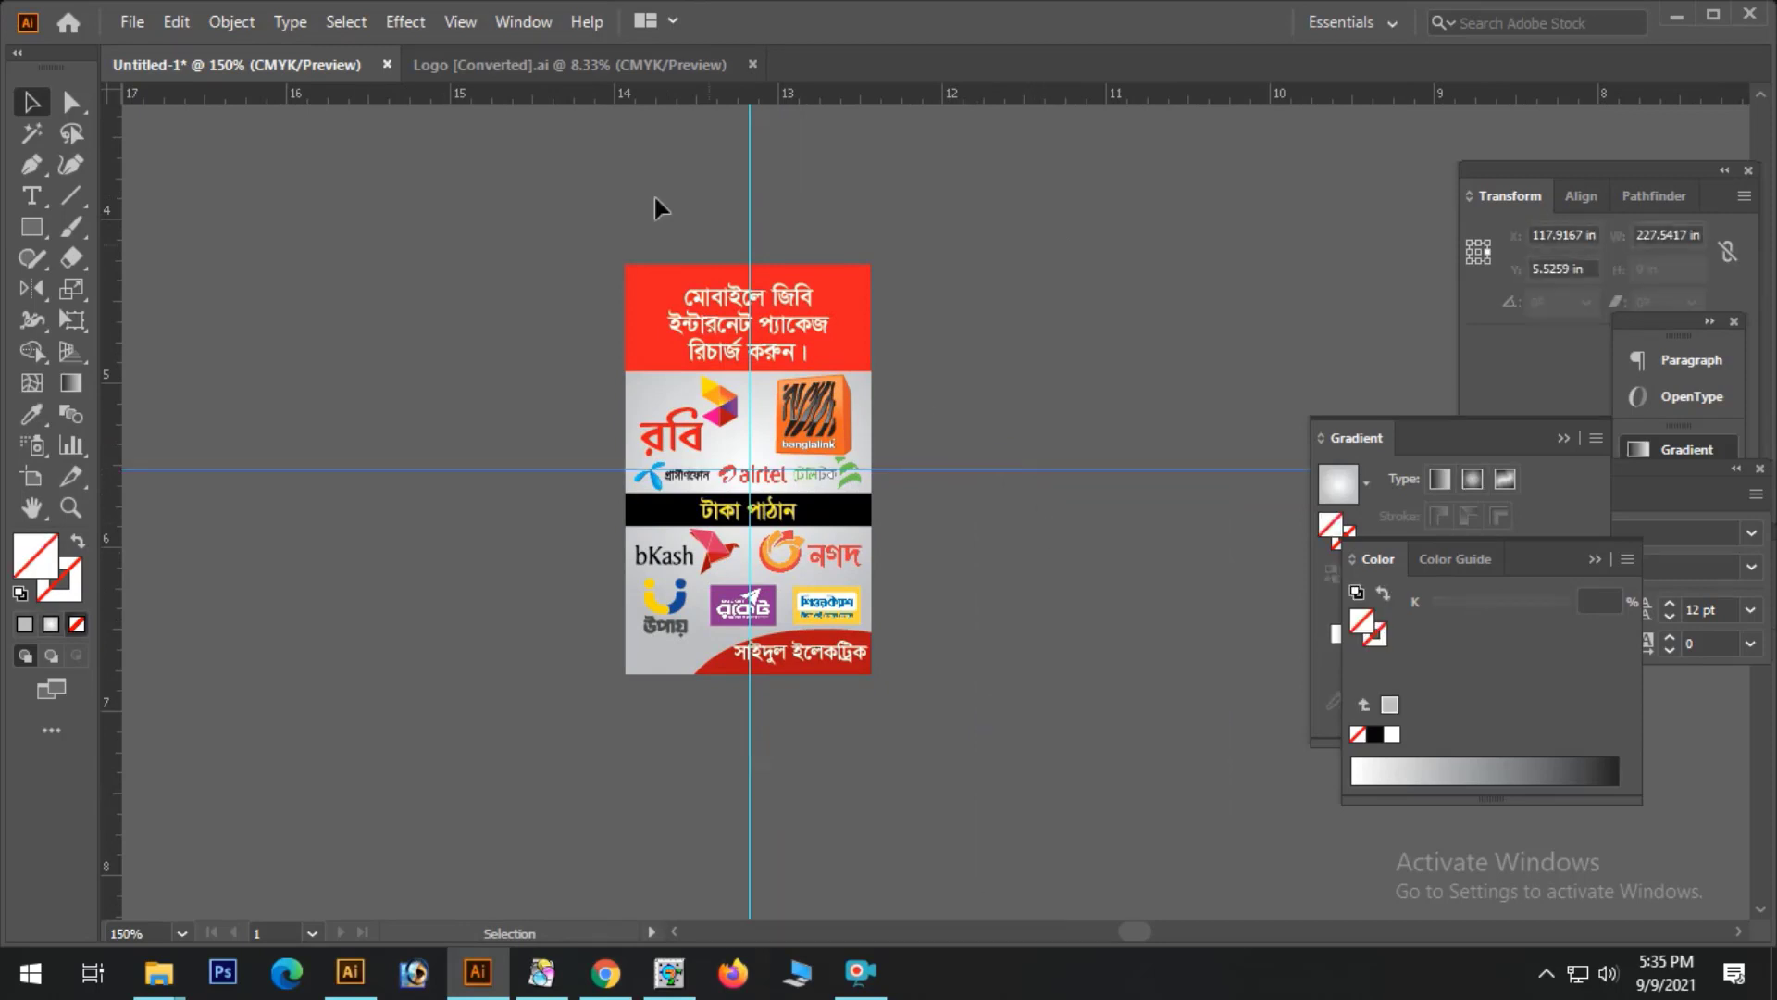
key("Delete")
left_click_drag(654, 197, 901, 159)
key("Delete")
- Shrink the shop-name text to about 0.78 in wide and reposition it inside the red corner shape
key("ctrl+space")
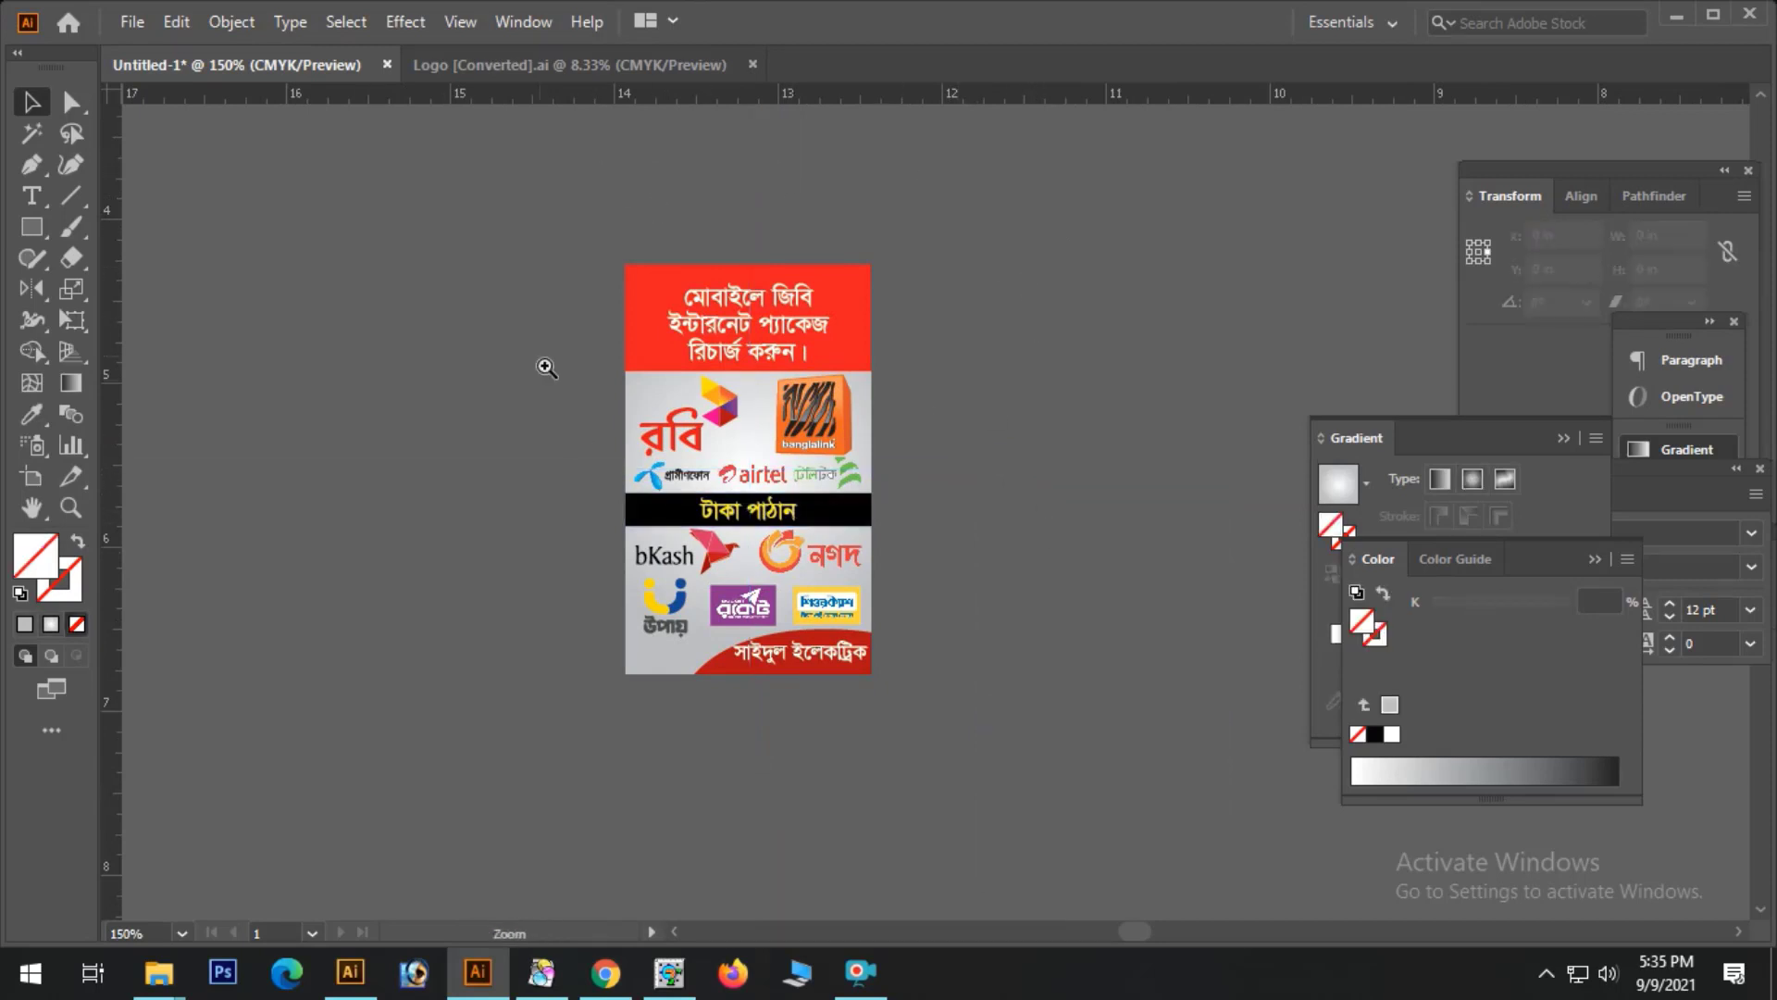
left_click_drag(544, 365, 1129, 754)
left_click_drag(554, 611, 1326, 773)
left_click(967, 532)
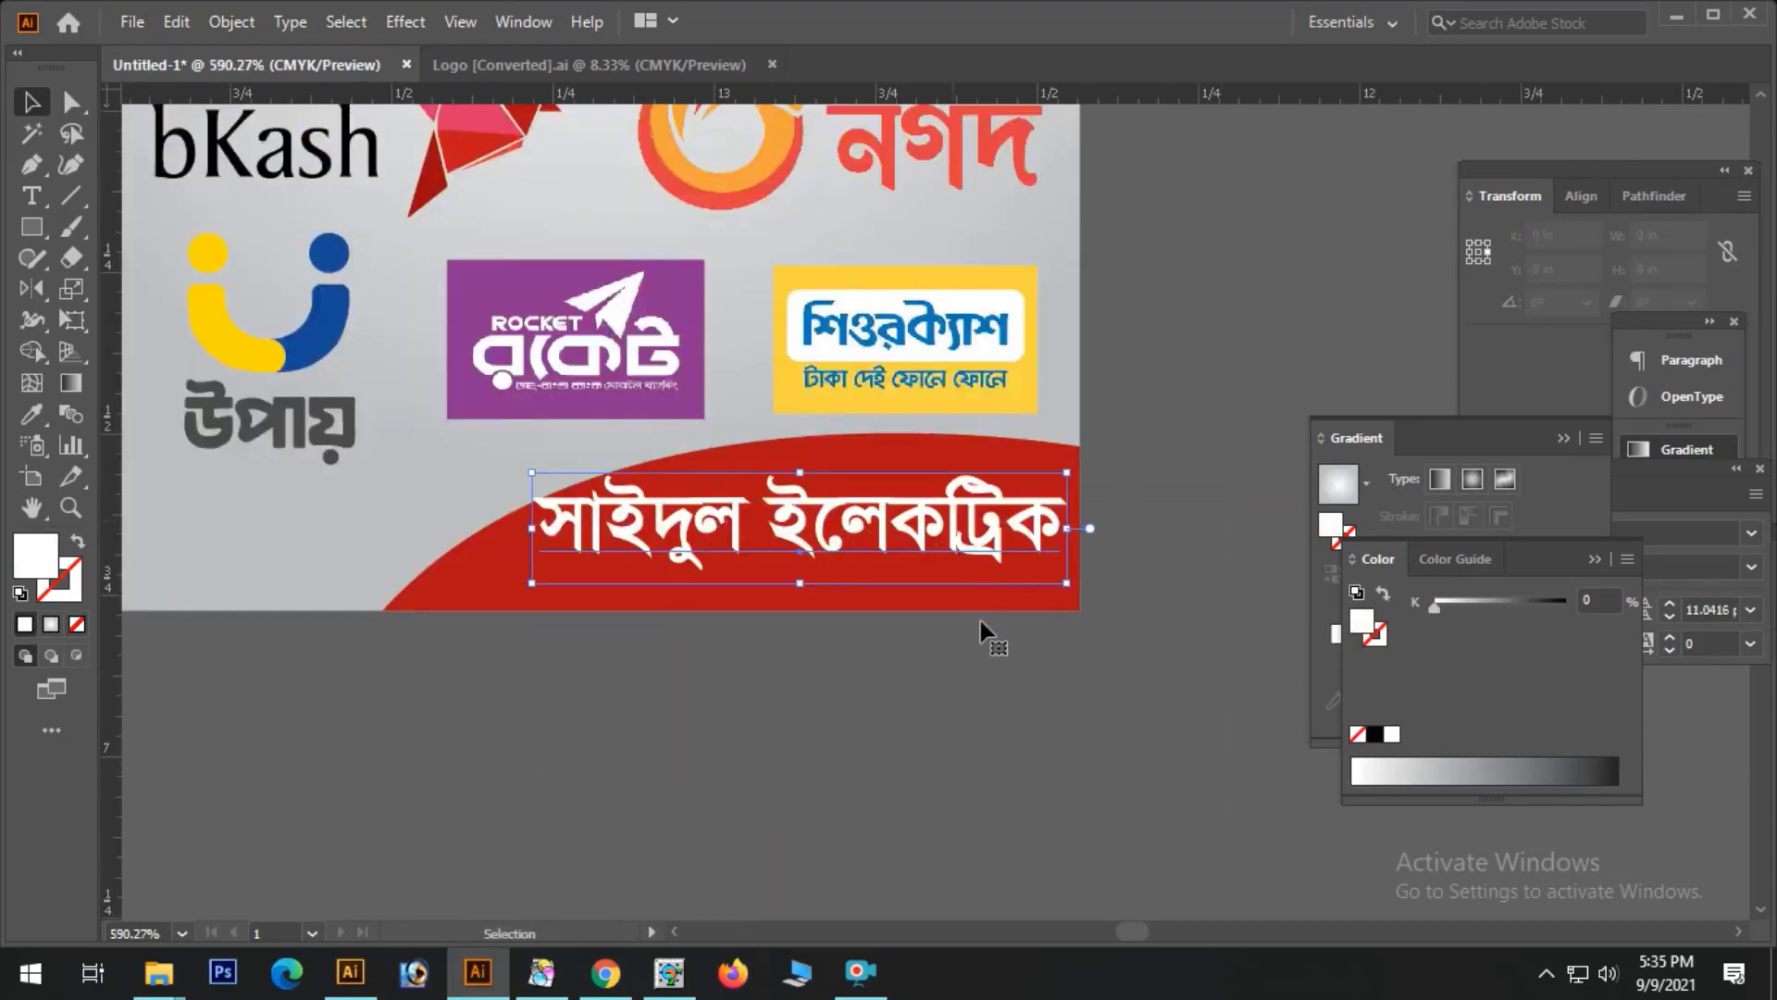
key("Down")
left_click_drag(534, 479, 562, 488)
key("Left")
key("Up")
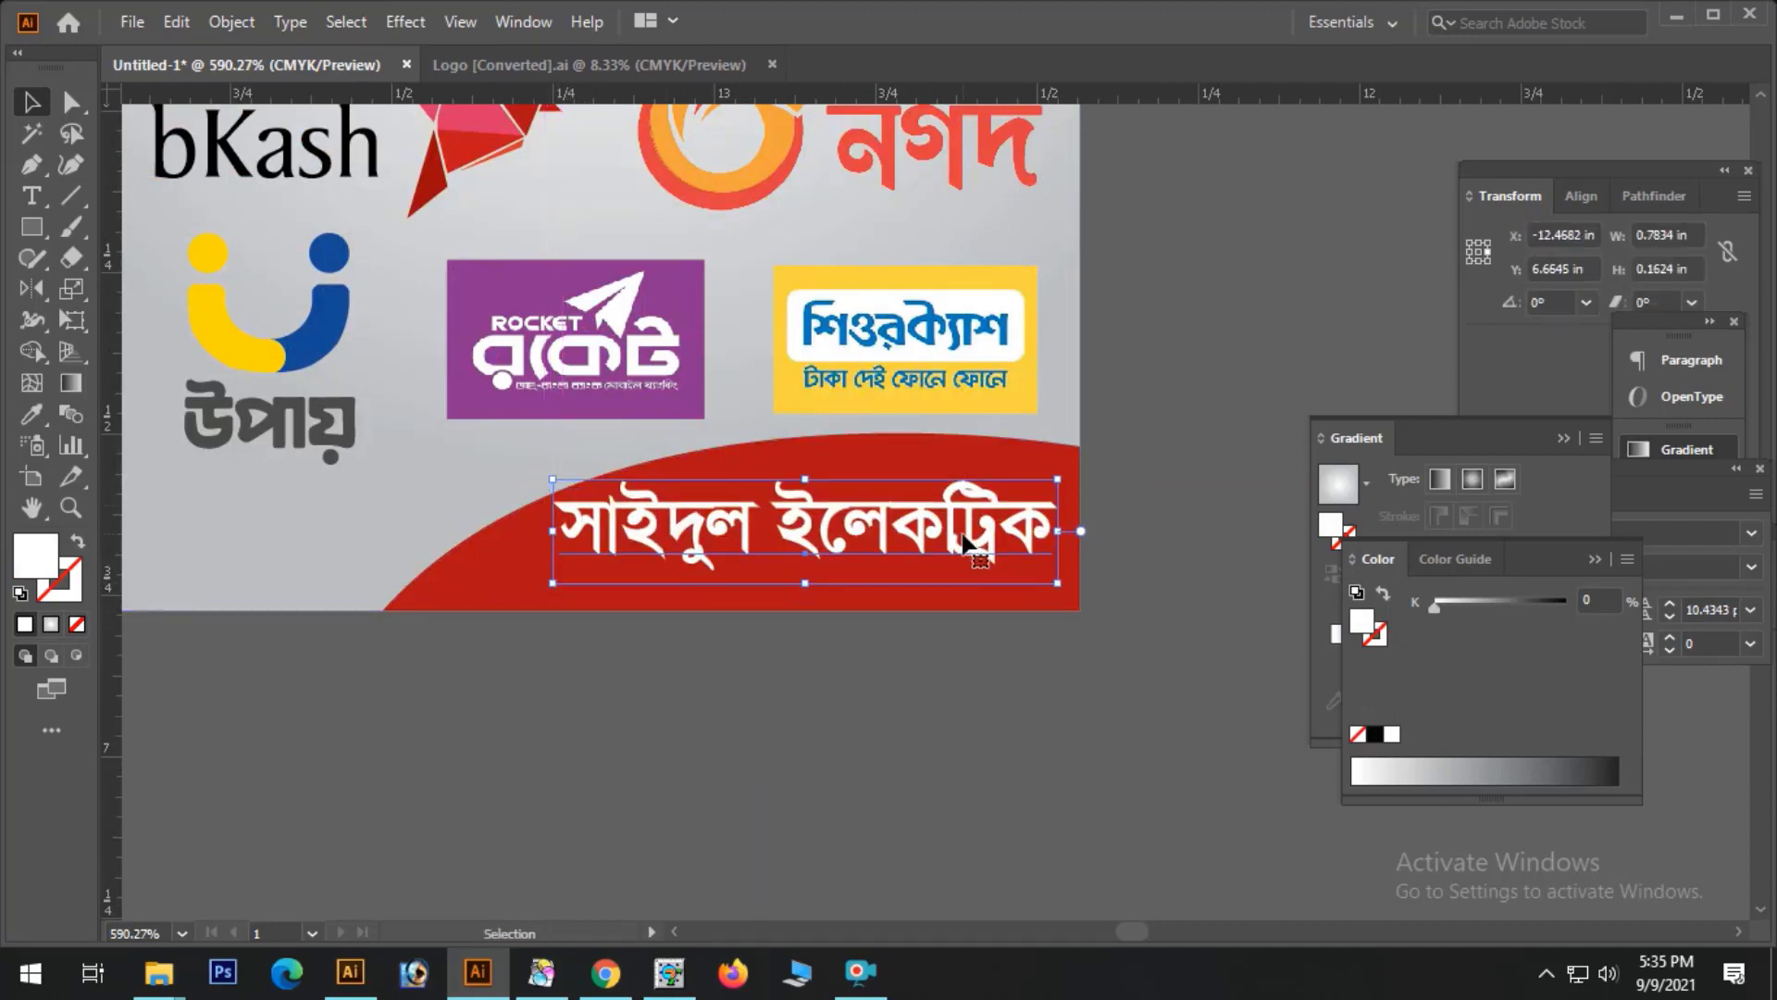
left_click(990, 665)
left_click(896, 520)
key("Down")
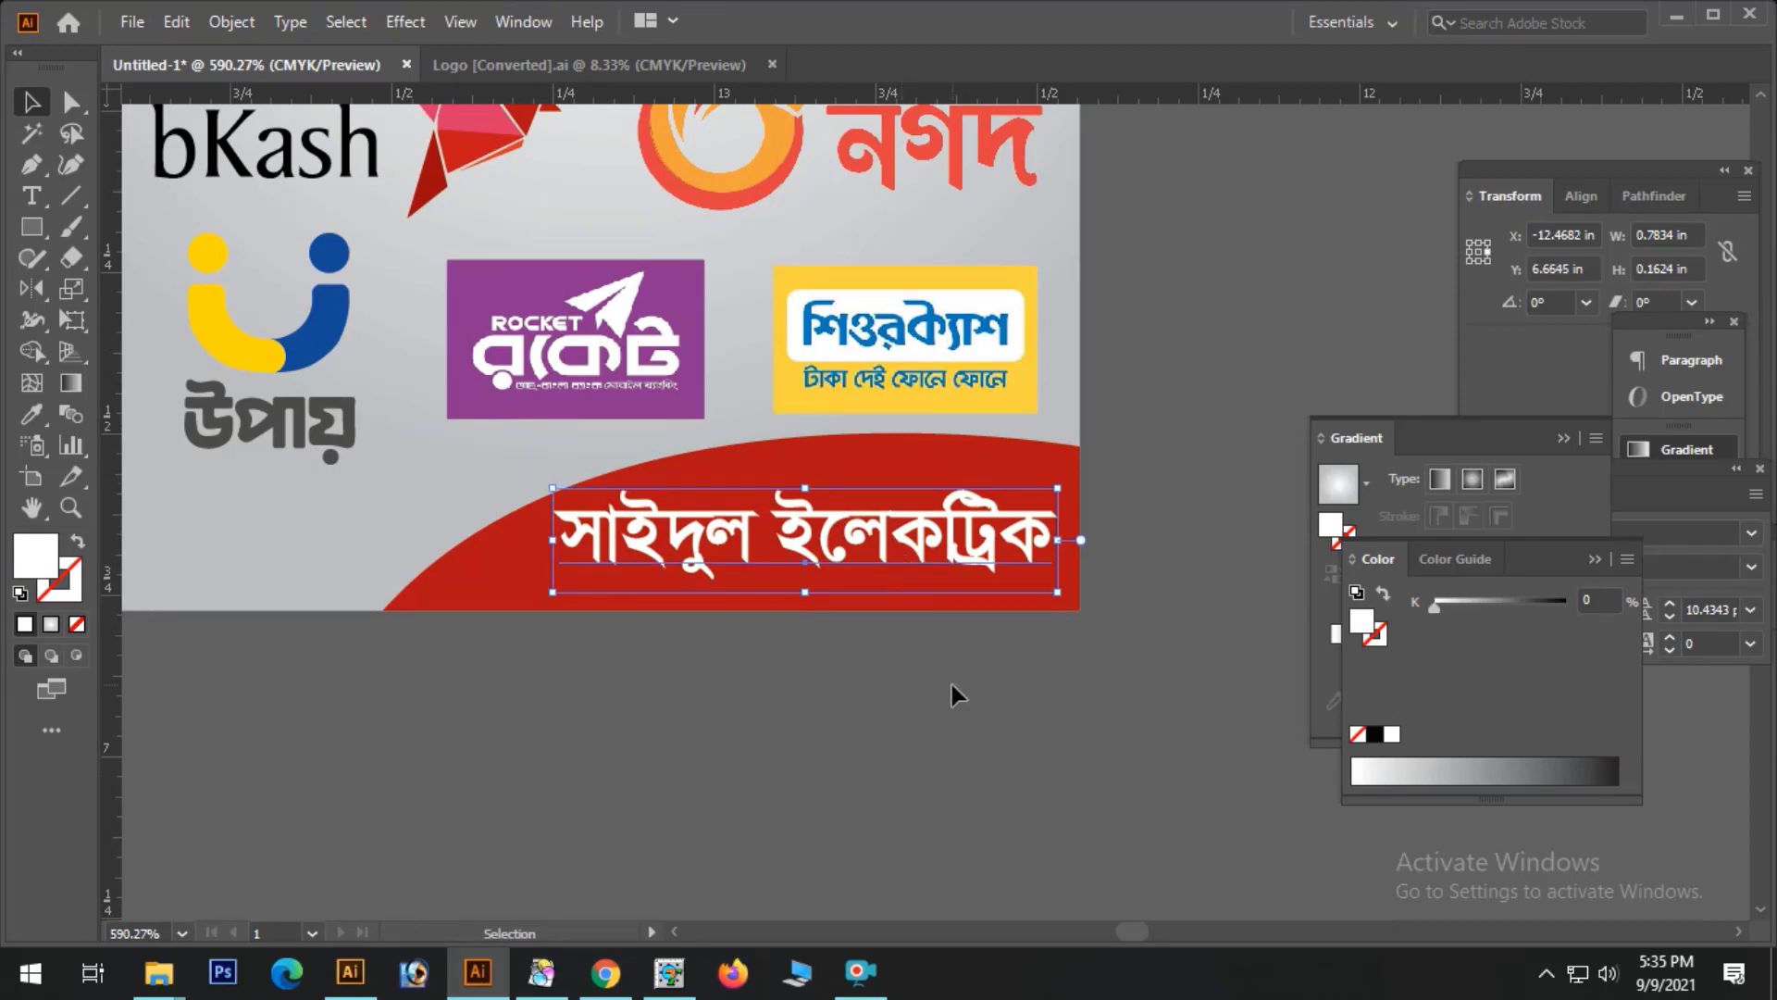
left_click(952, 684)
- Fill the black band behind the money-transfer text with yellow, C 0, M 0, Y 100, K 0
key("ctrl+alt+space")
left_click(894, 459, "ctrl+alt")
left_click(893, 458, "ctrl+alt")
left_click_drag(892, 457, 880, 619)
left_click_drag(429, 358, 1435, 623)
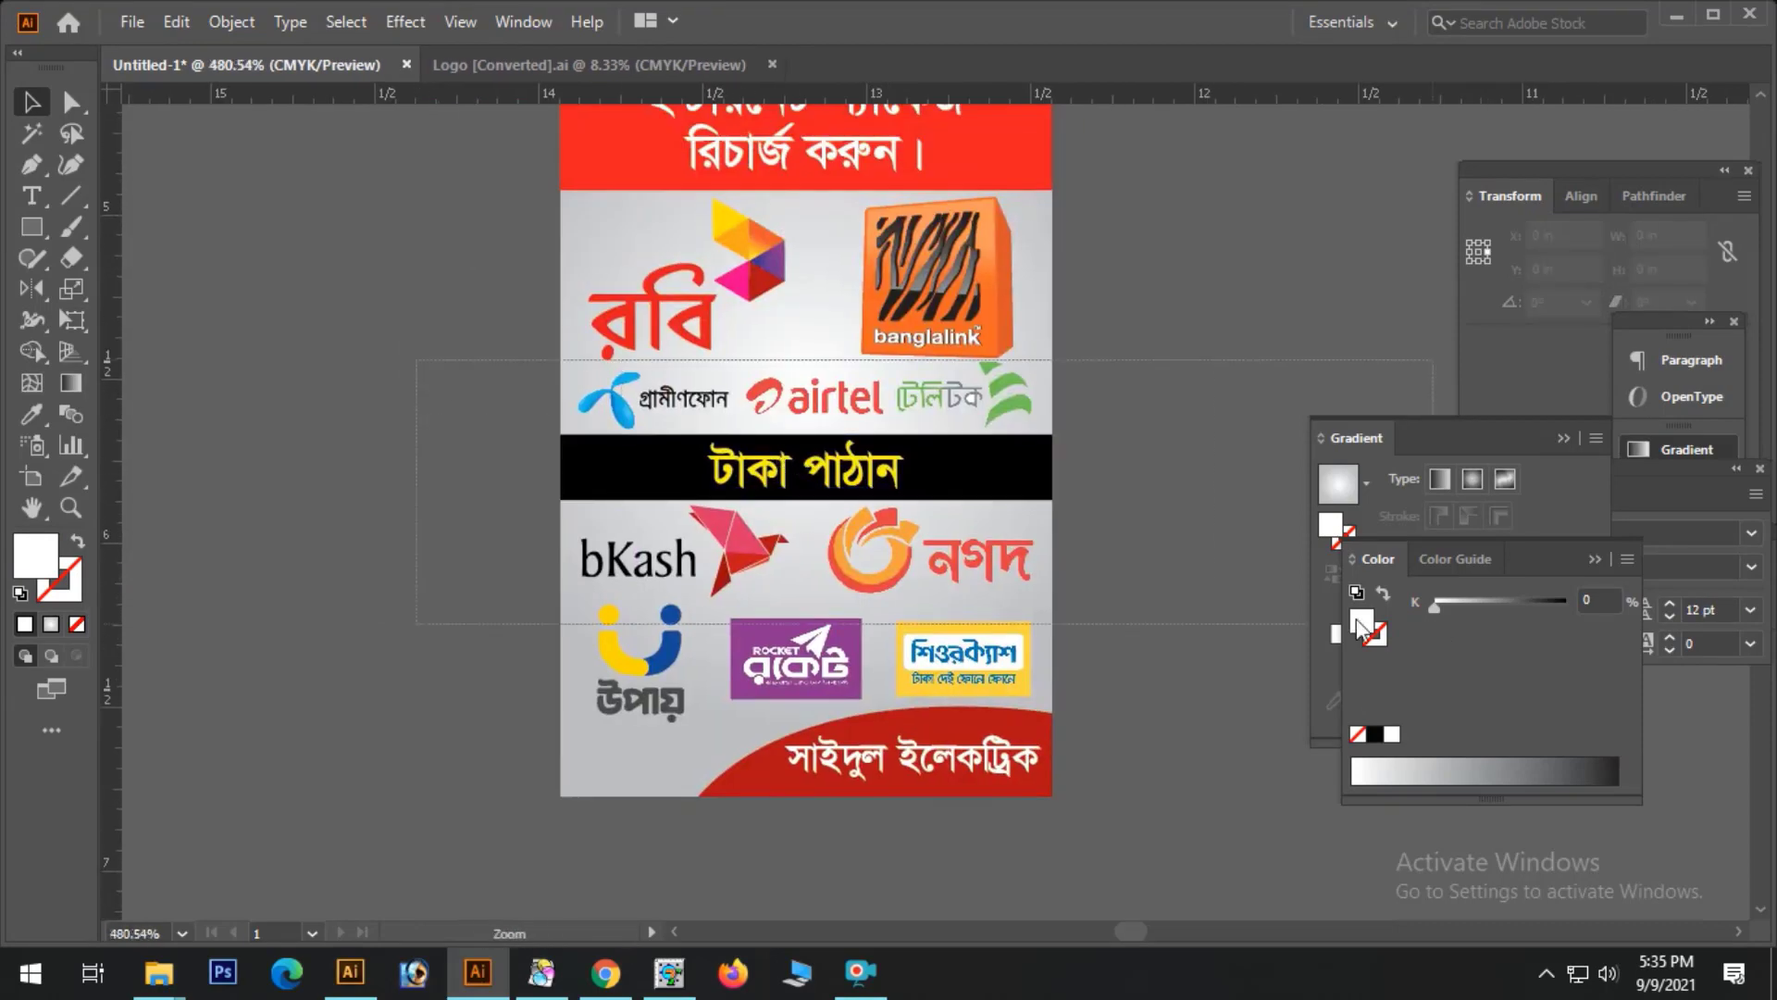
left_click(928, 497)
left_click_drag(1469, 698, 1348, 714)
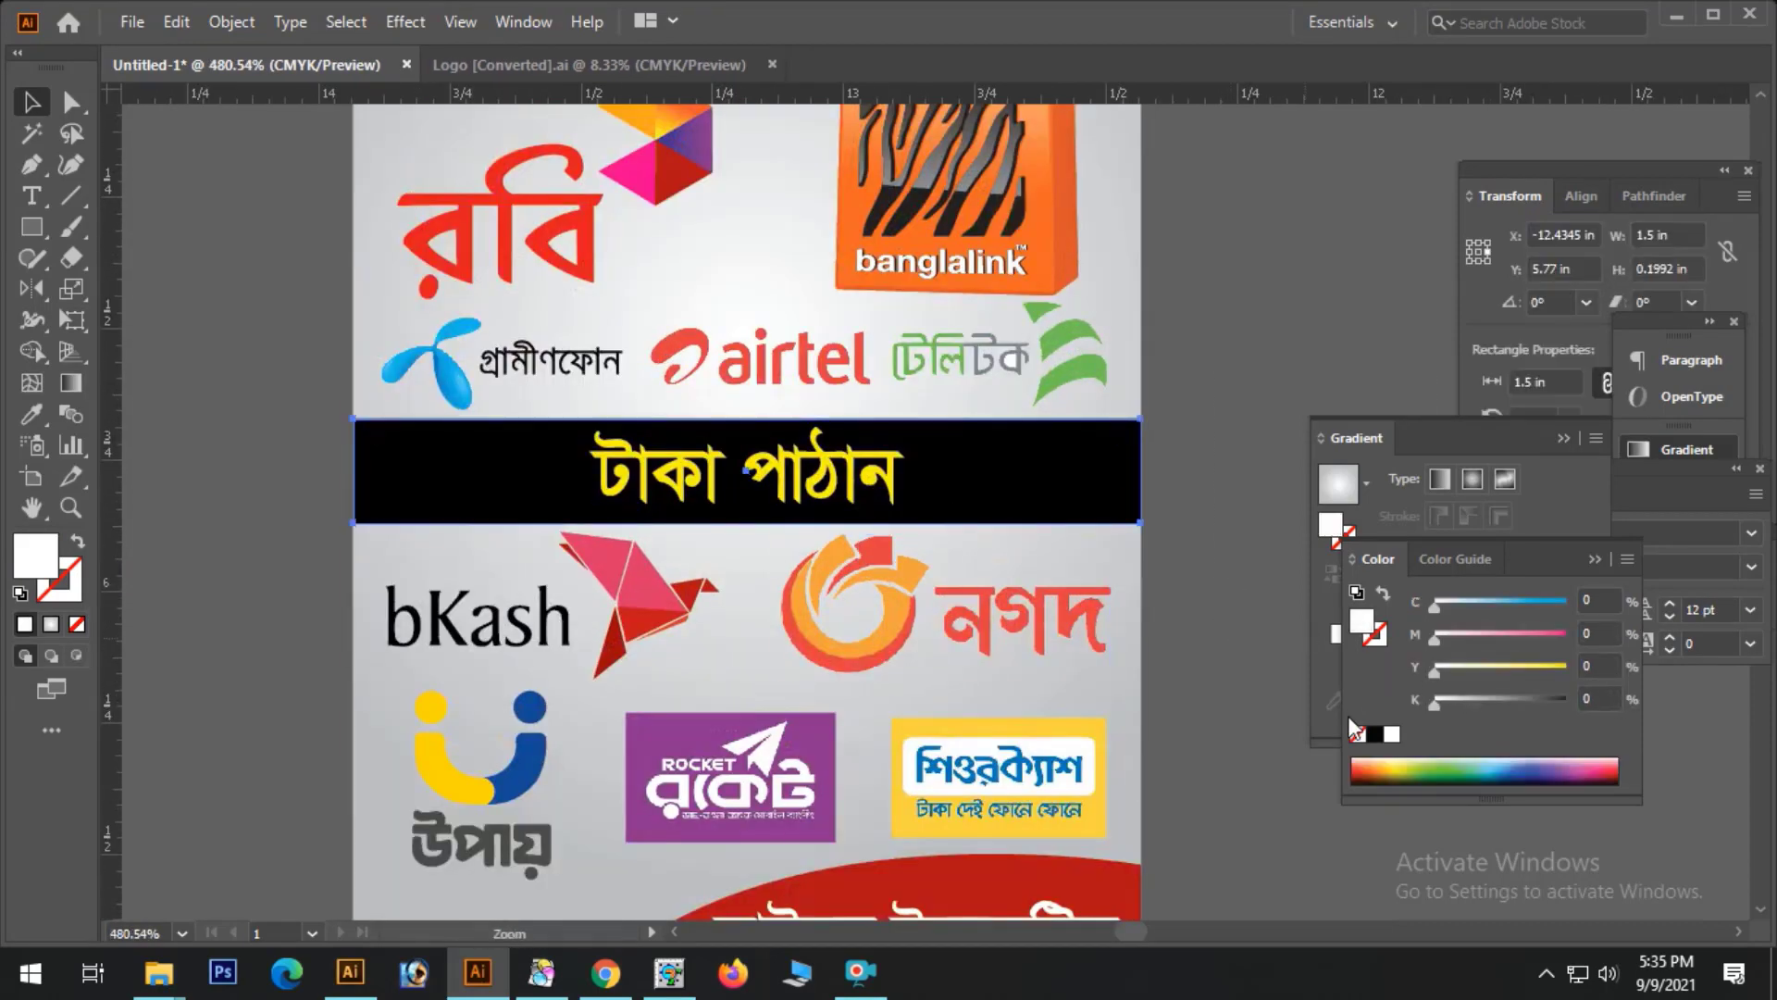
left_click_drag(1547, 664, 1568, 668)
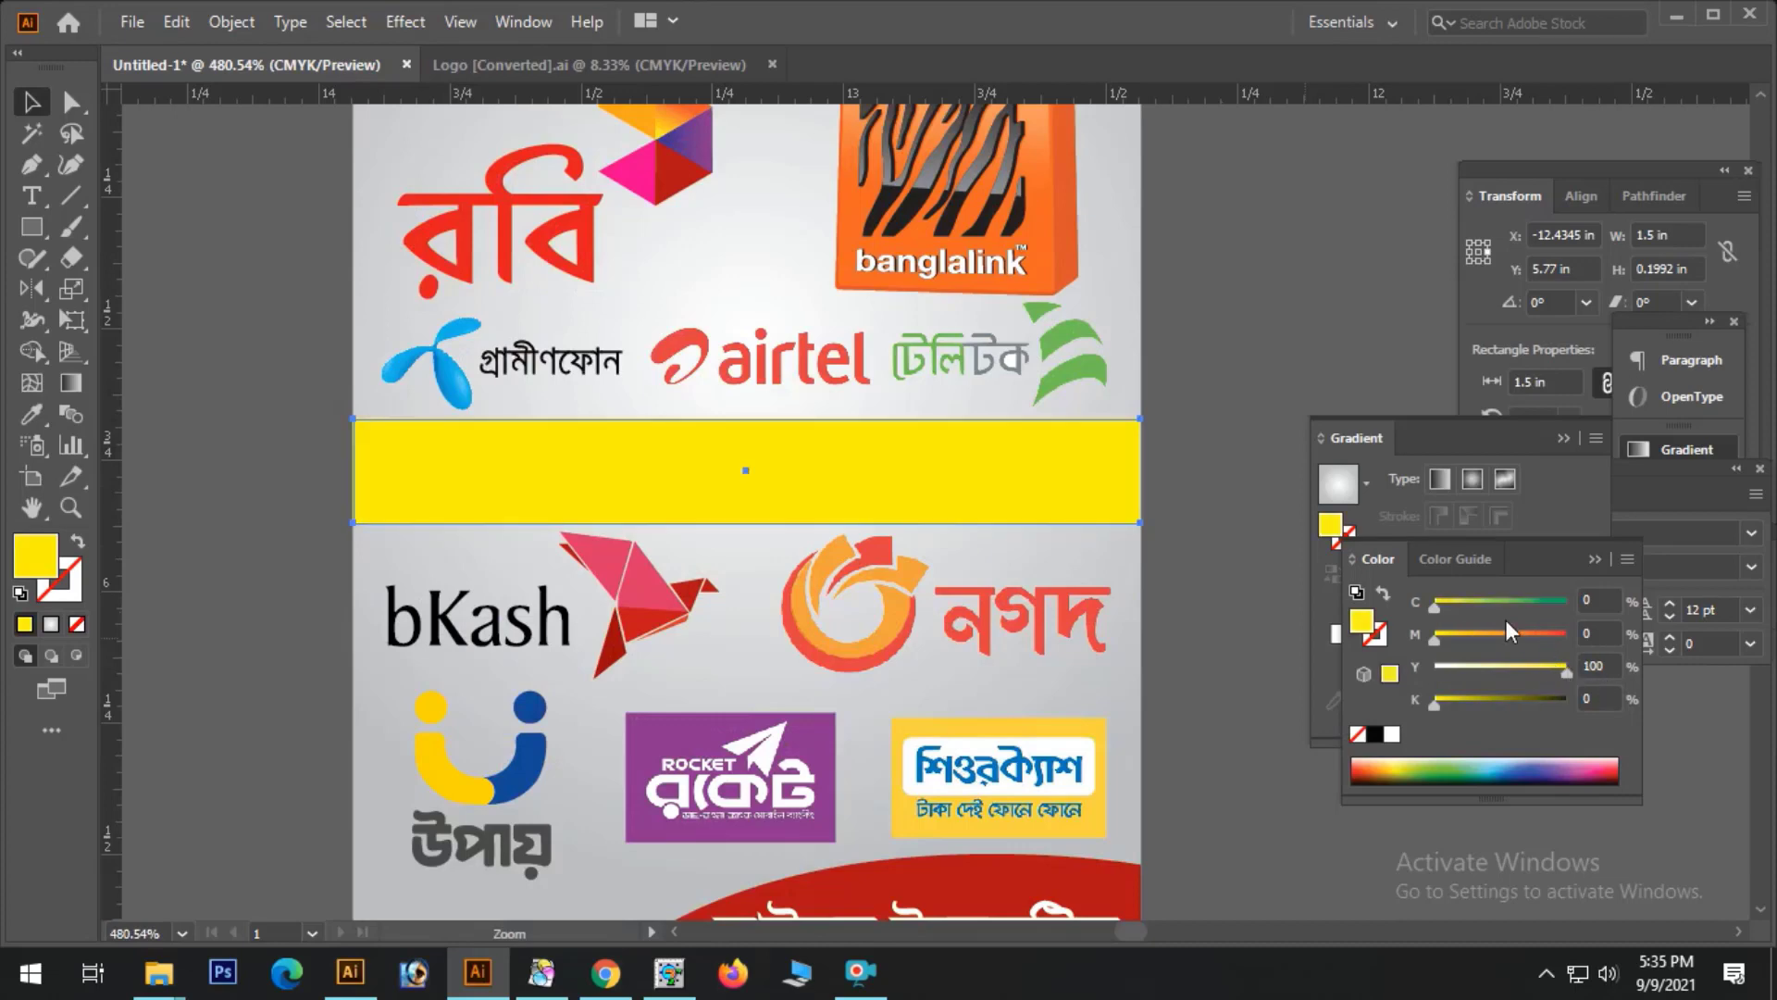
- Recolor the money-transfer text on the yellow band to red, M 100 and Y 100
left_click(1095, 527)
key("ctrl+y")
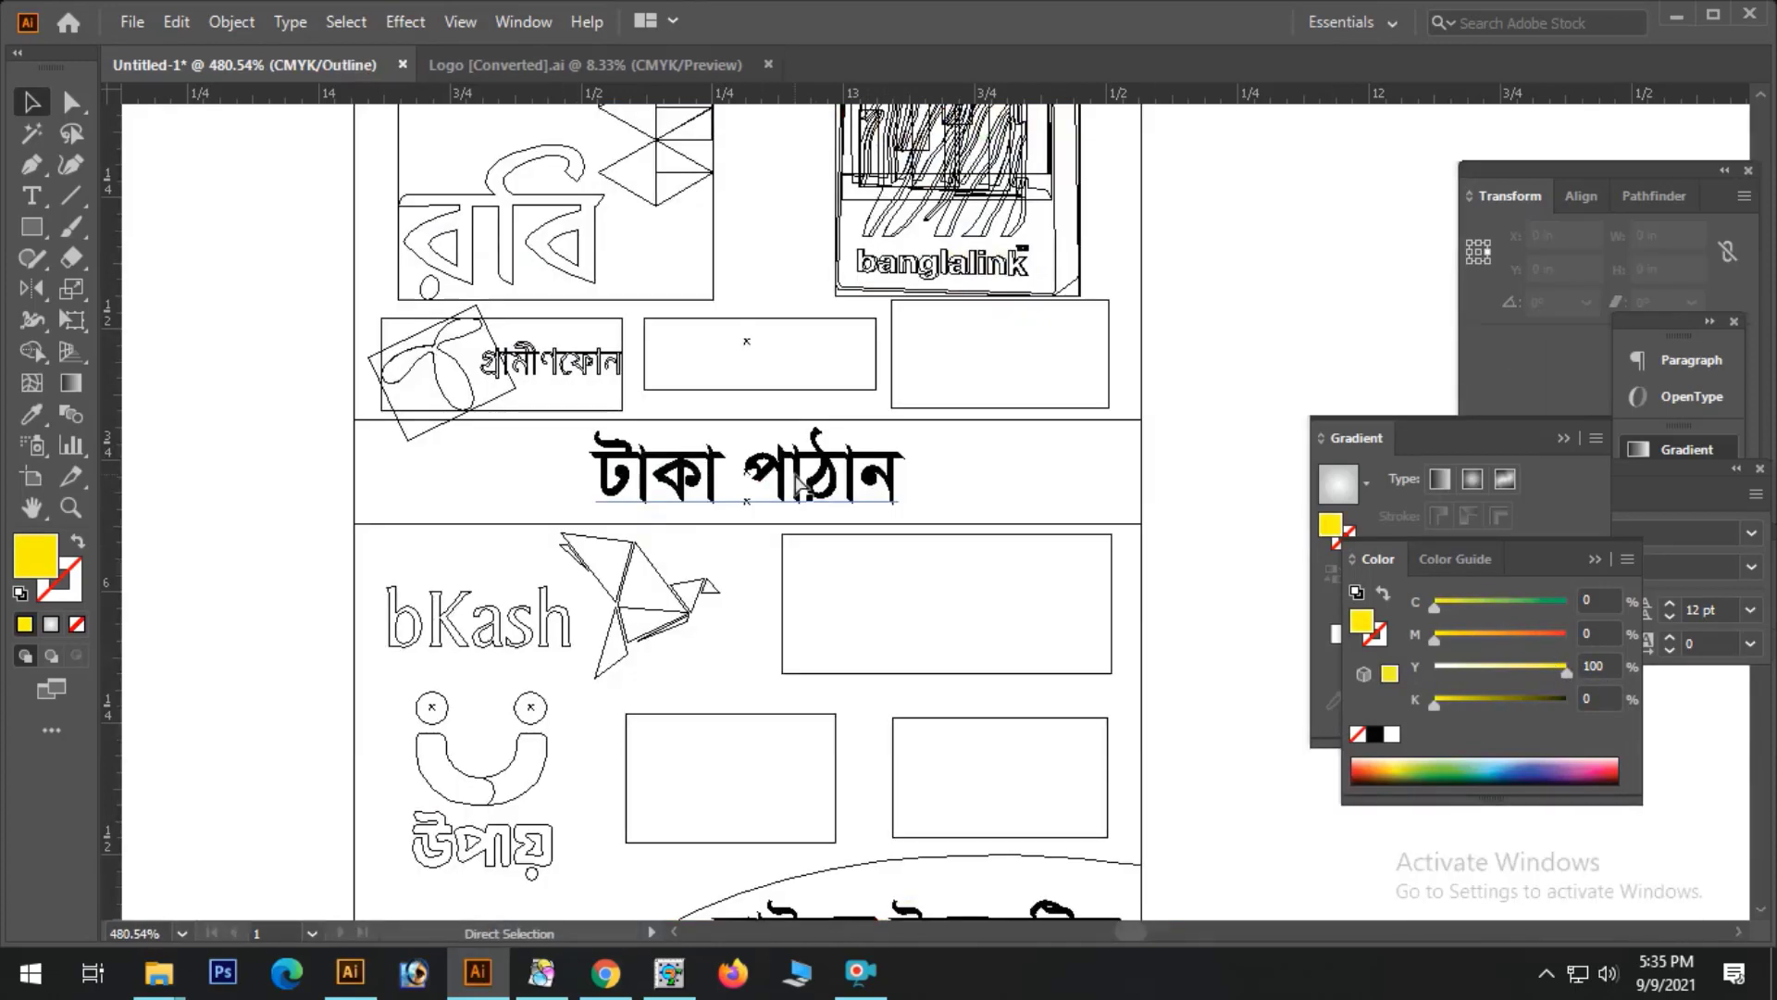
left_click(796, 478)
key("ctrl+y")
left_click_drag(1506, 637, 1570, 637)
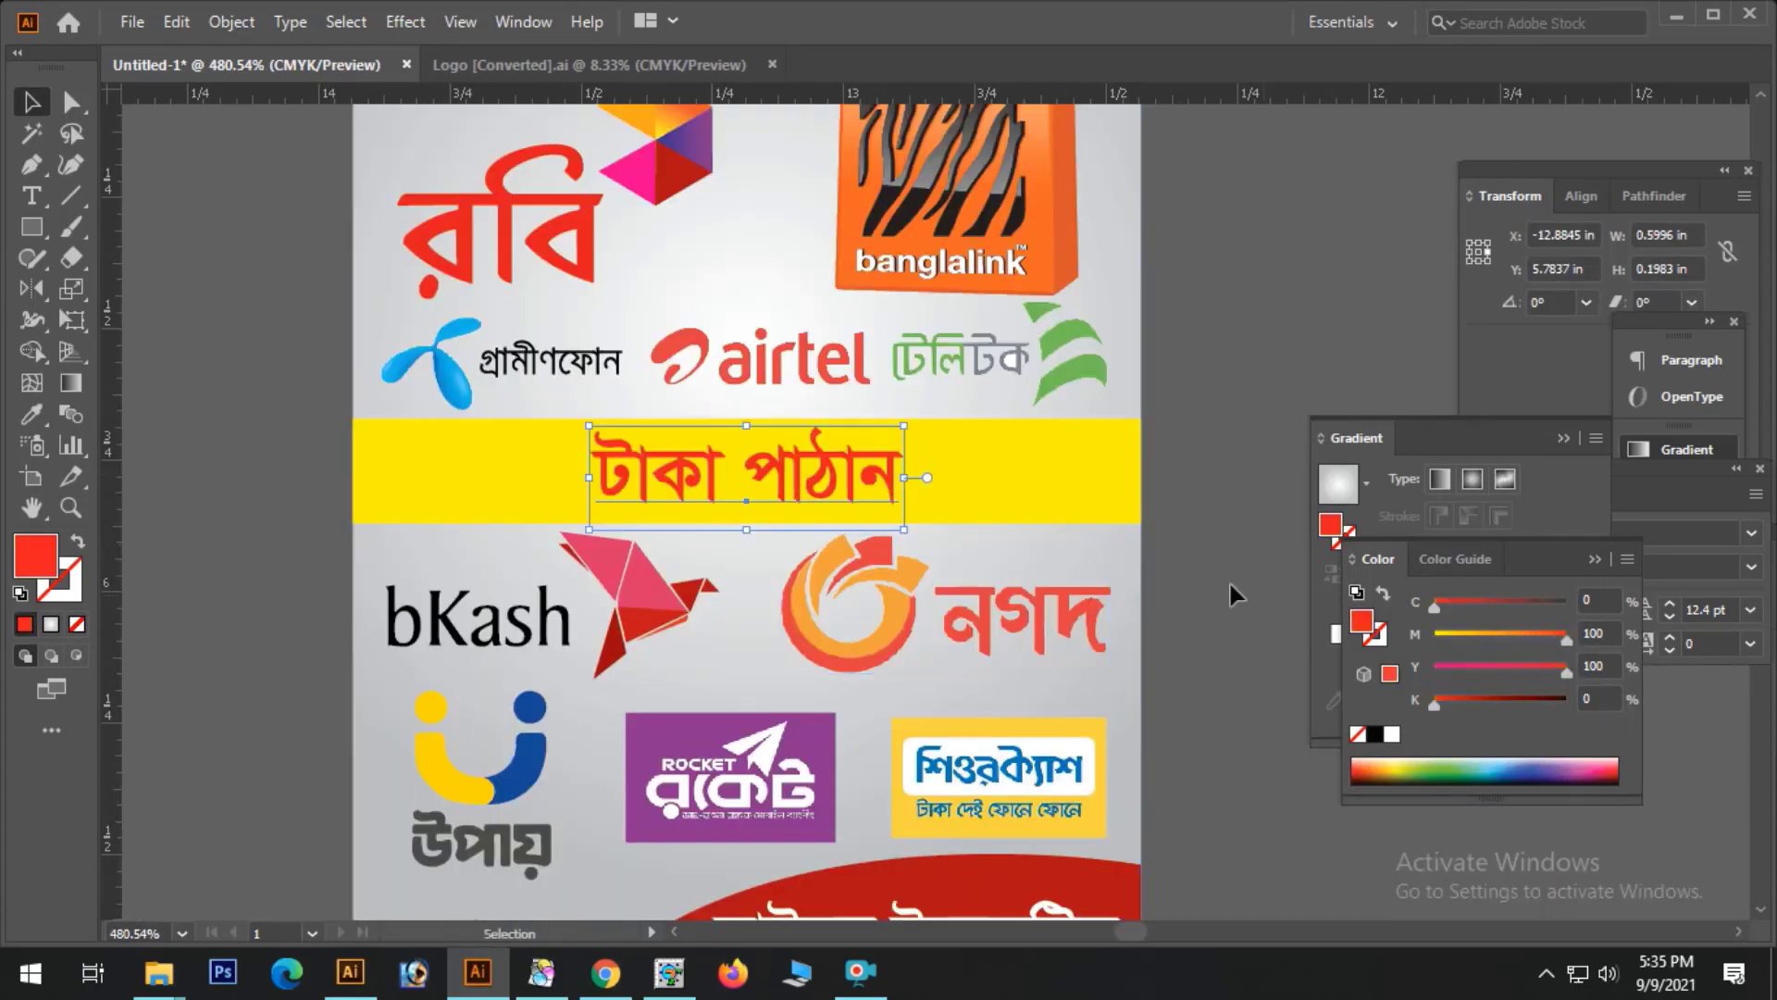
left_click(1211, 357)
left_click(847, 595, "ctrl+alt")
left_click(963, 567, "ctrl+alt")
left_click(965, 566, "ctrl+alt")
left_click(965, 567, "ctrl+alt")
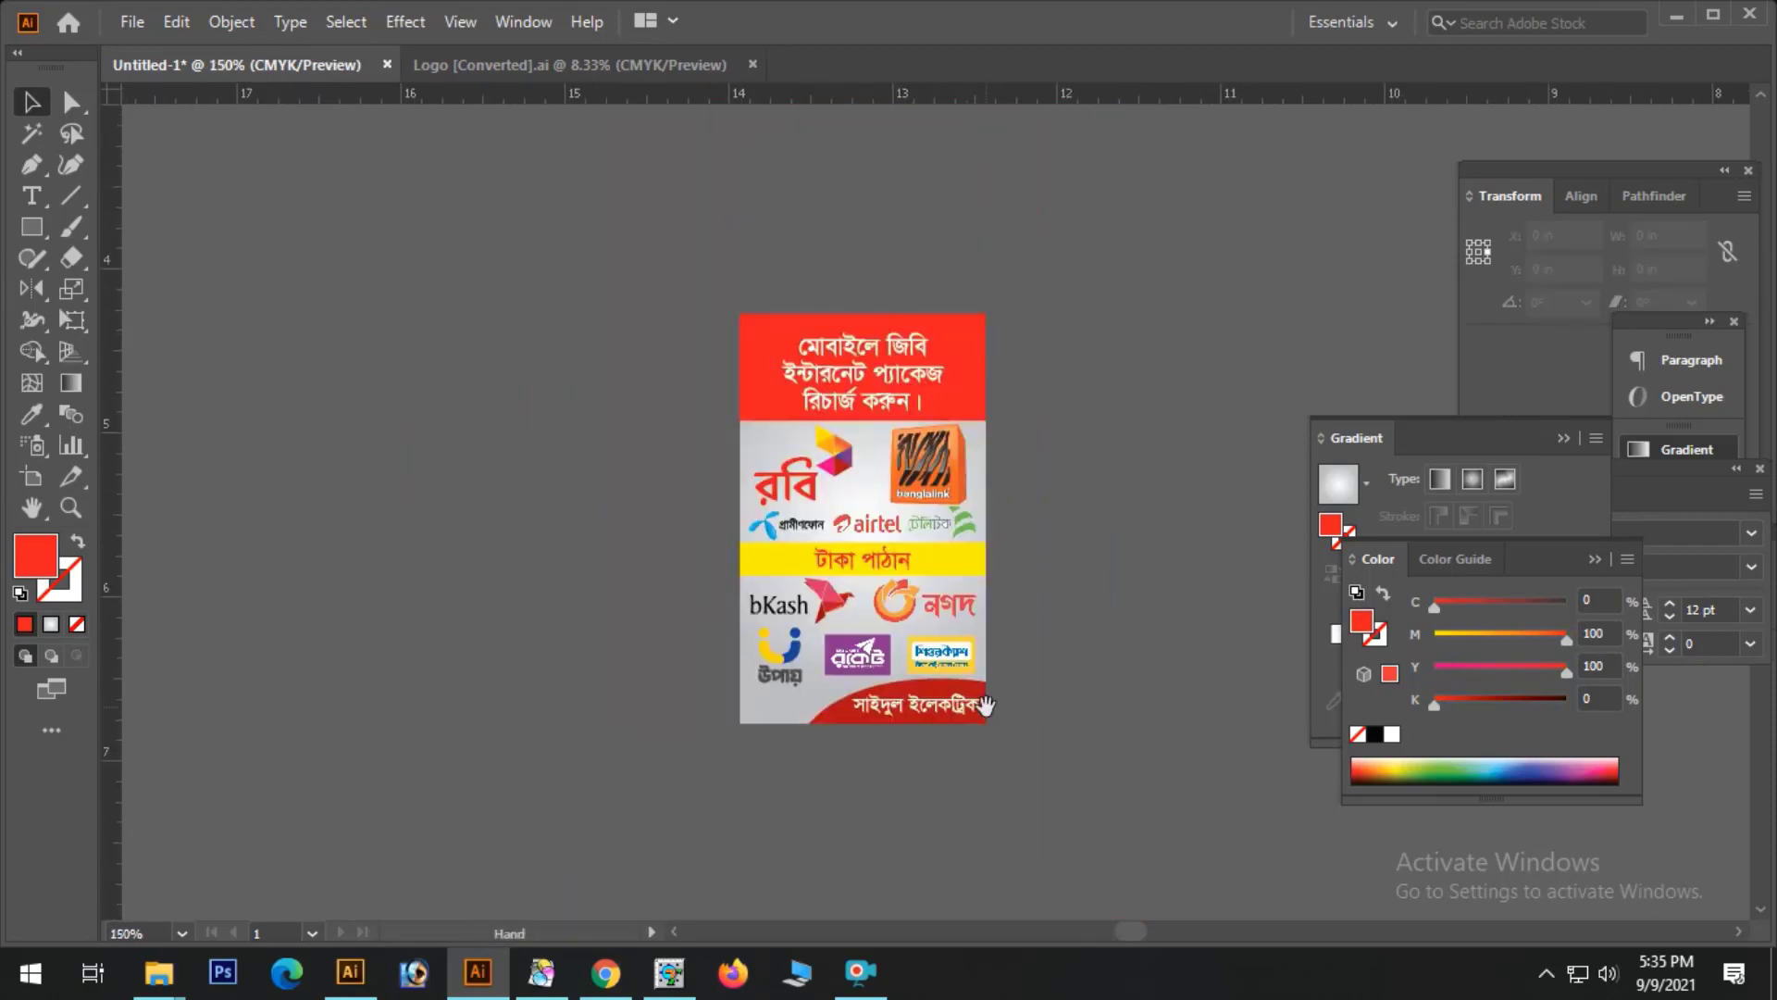
- Try a black fill on the money-transfer band with white text over it
left_click_drag(615, 359, 1213, 663)
left_click(1060, 671)
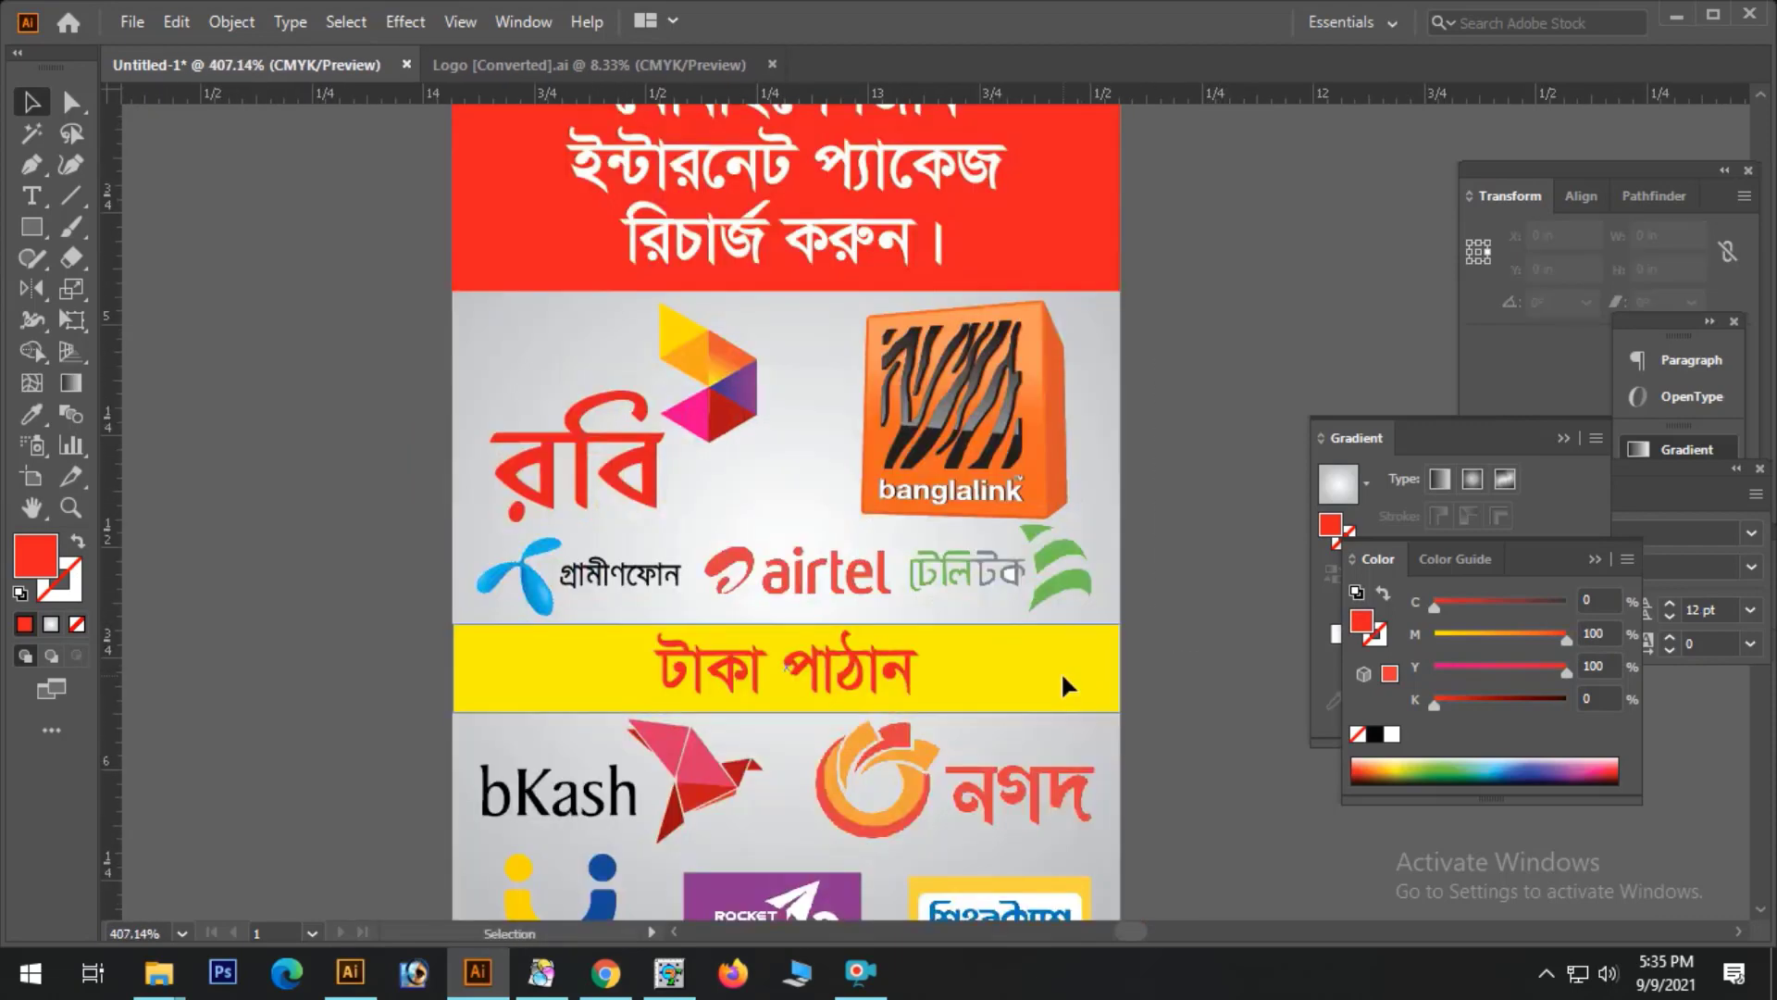
left_click(1376, 736)
left_click(1163, 585)
key("ctrl+minus")
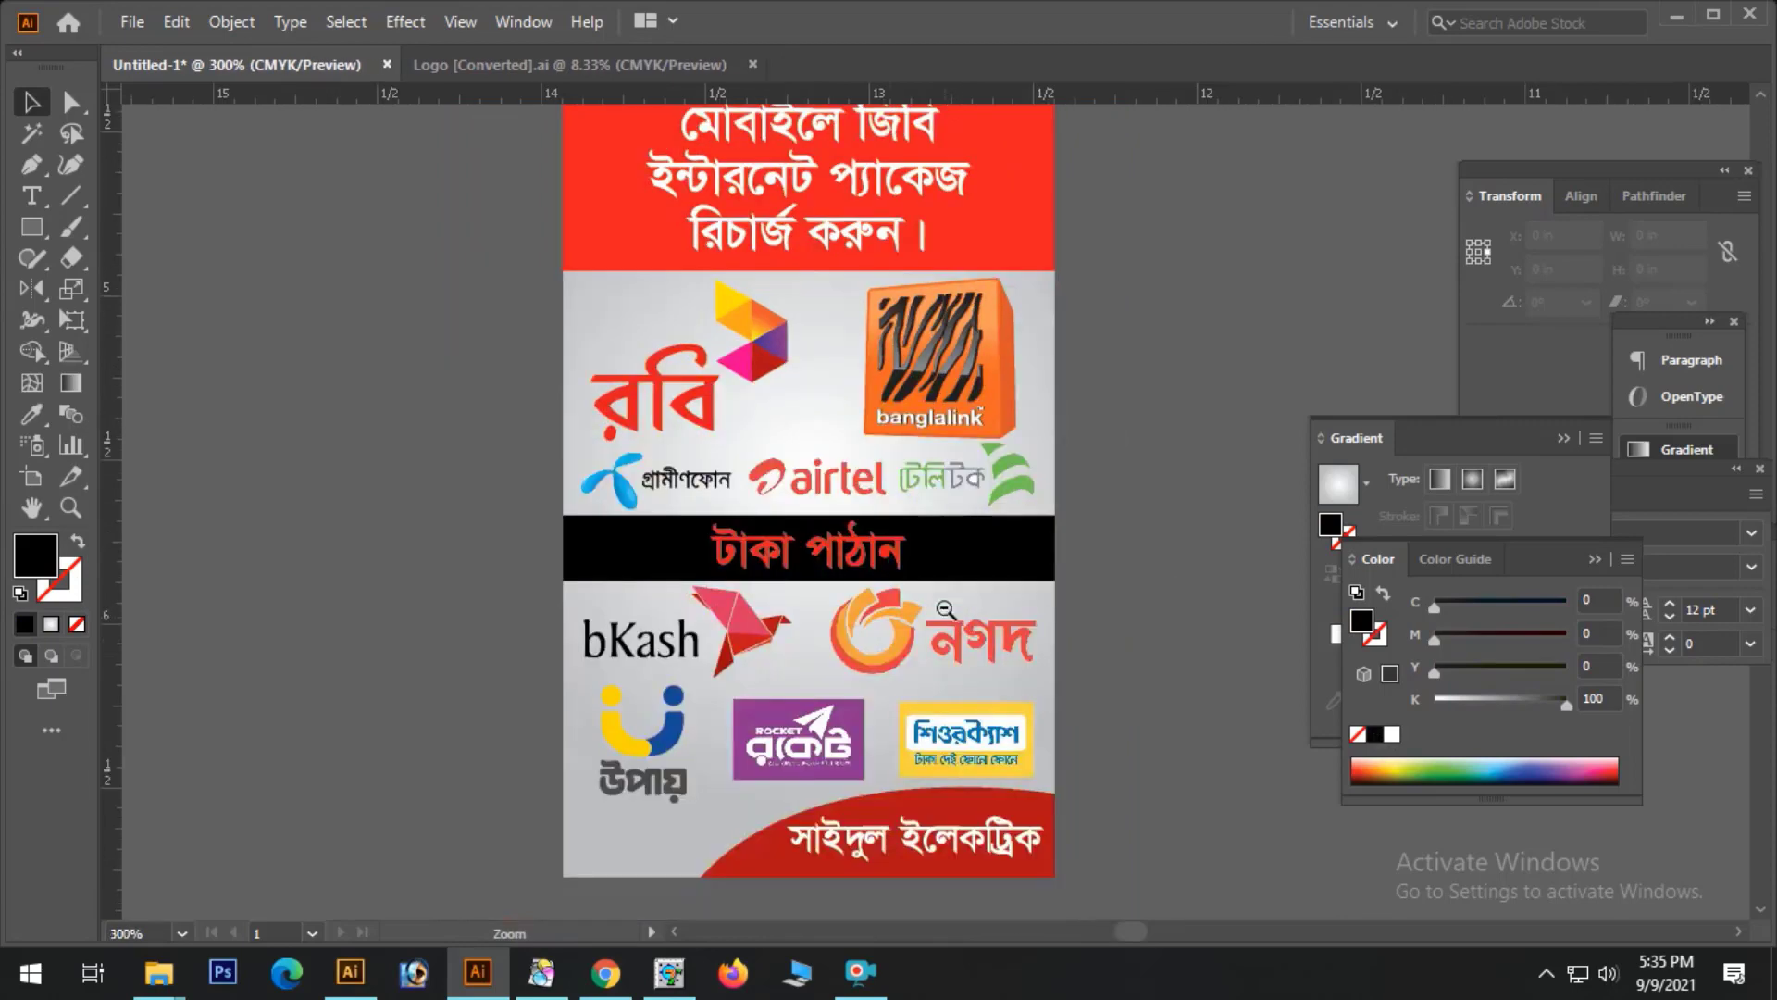
left_click(810, 552)
left_click(1393, 736)
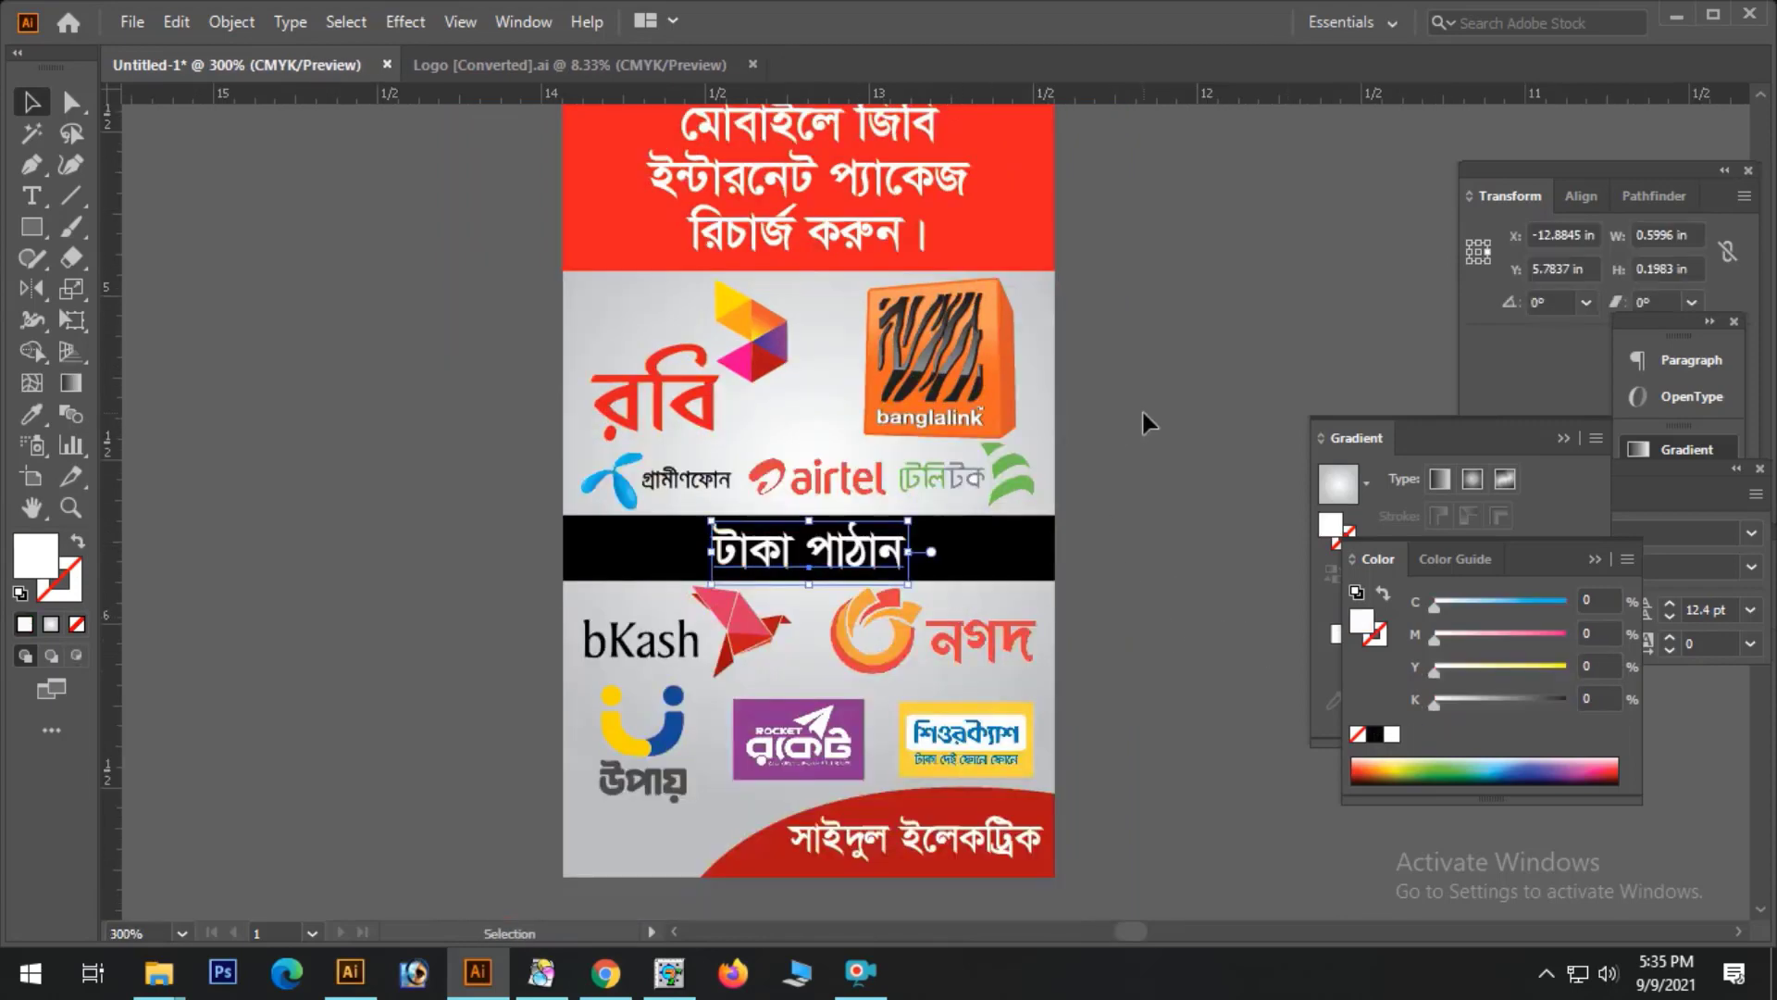
left_click(1141, 408)
- Try a gray K 71 fill on the money-transfer band and view it in the whole layout
key("ctrl+minus")
scroll(979, 608, "up", 3)
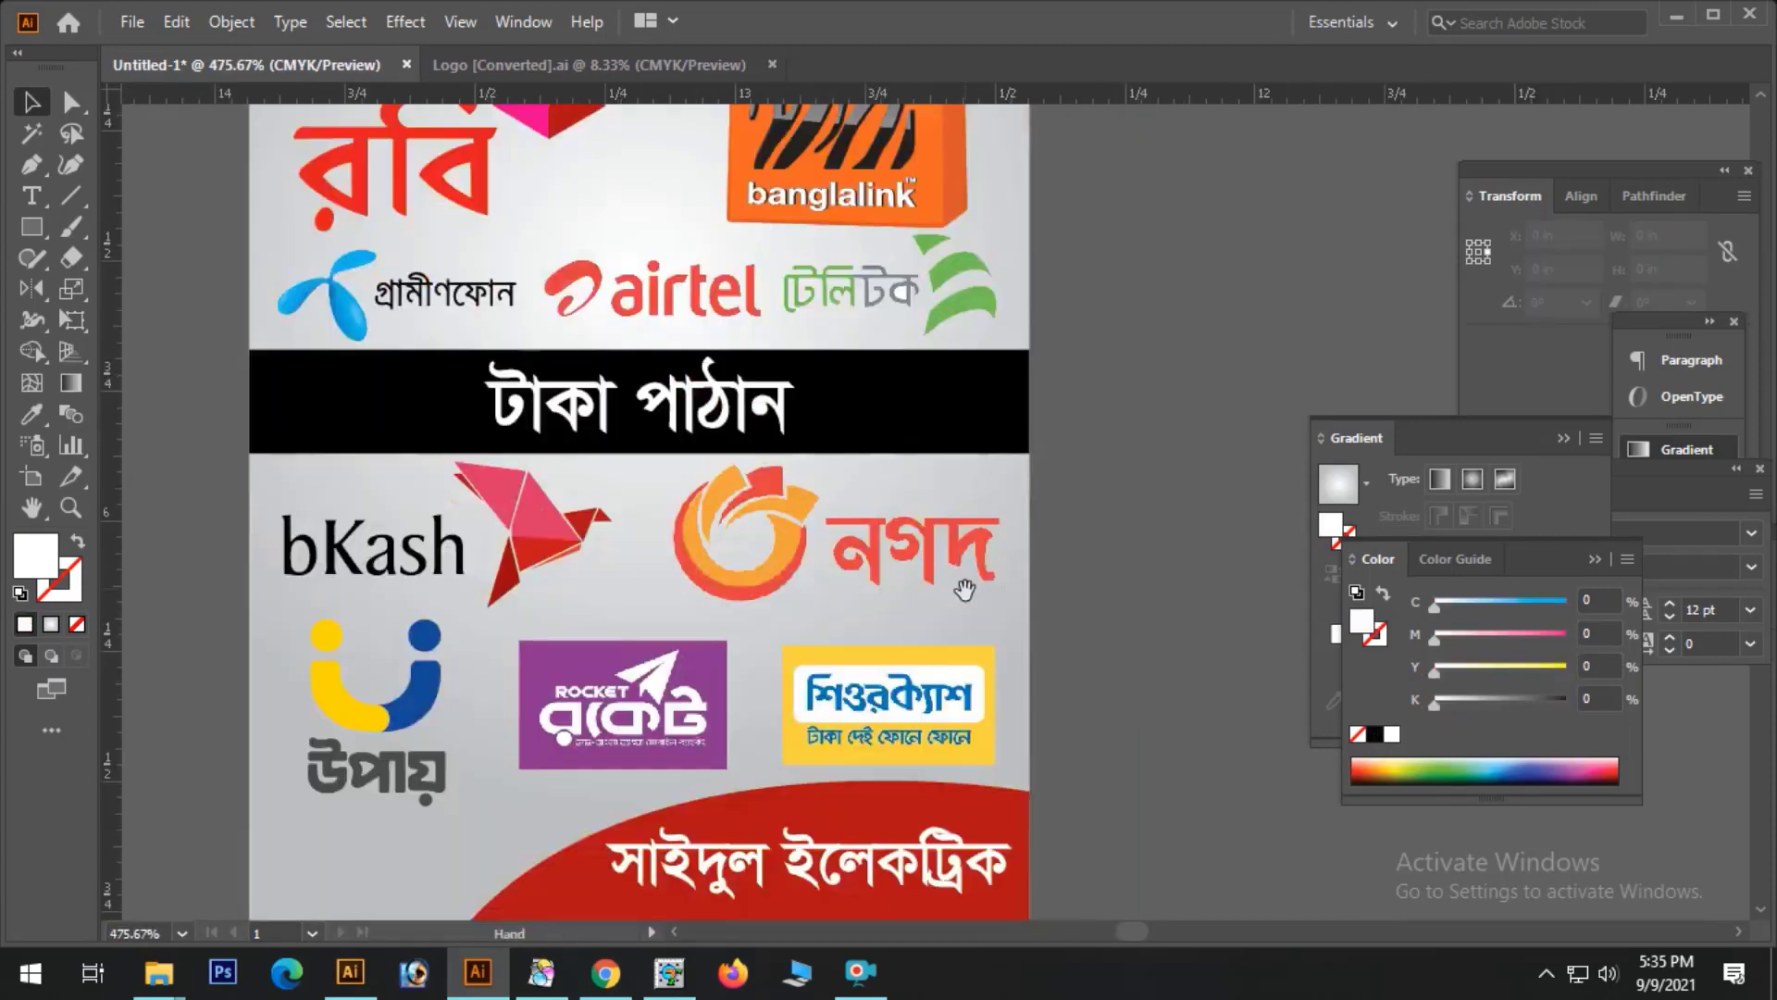
left_click(954, 446)
left_click(1529, 702)
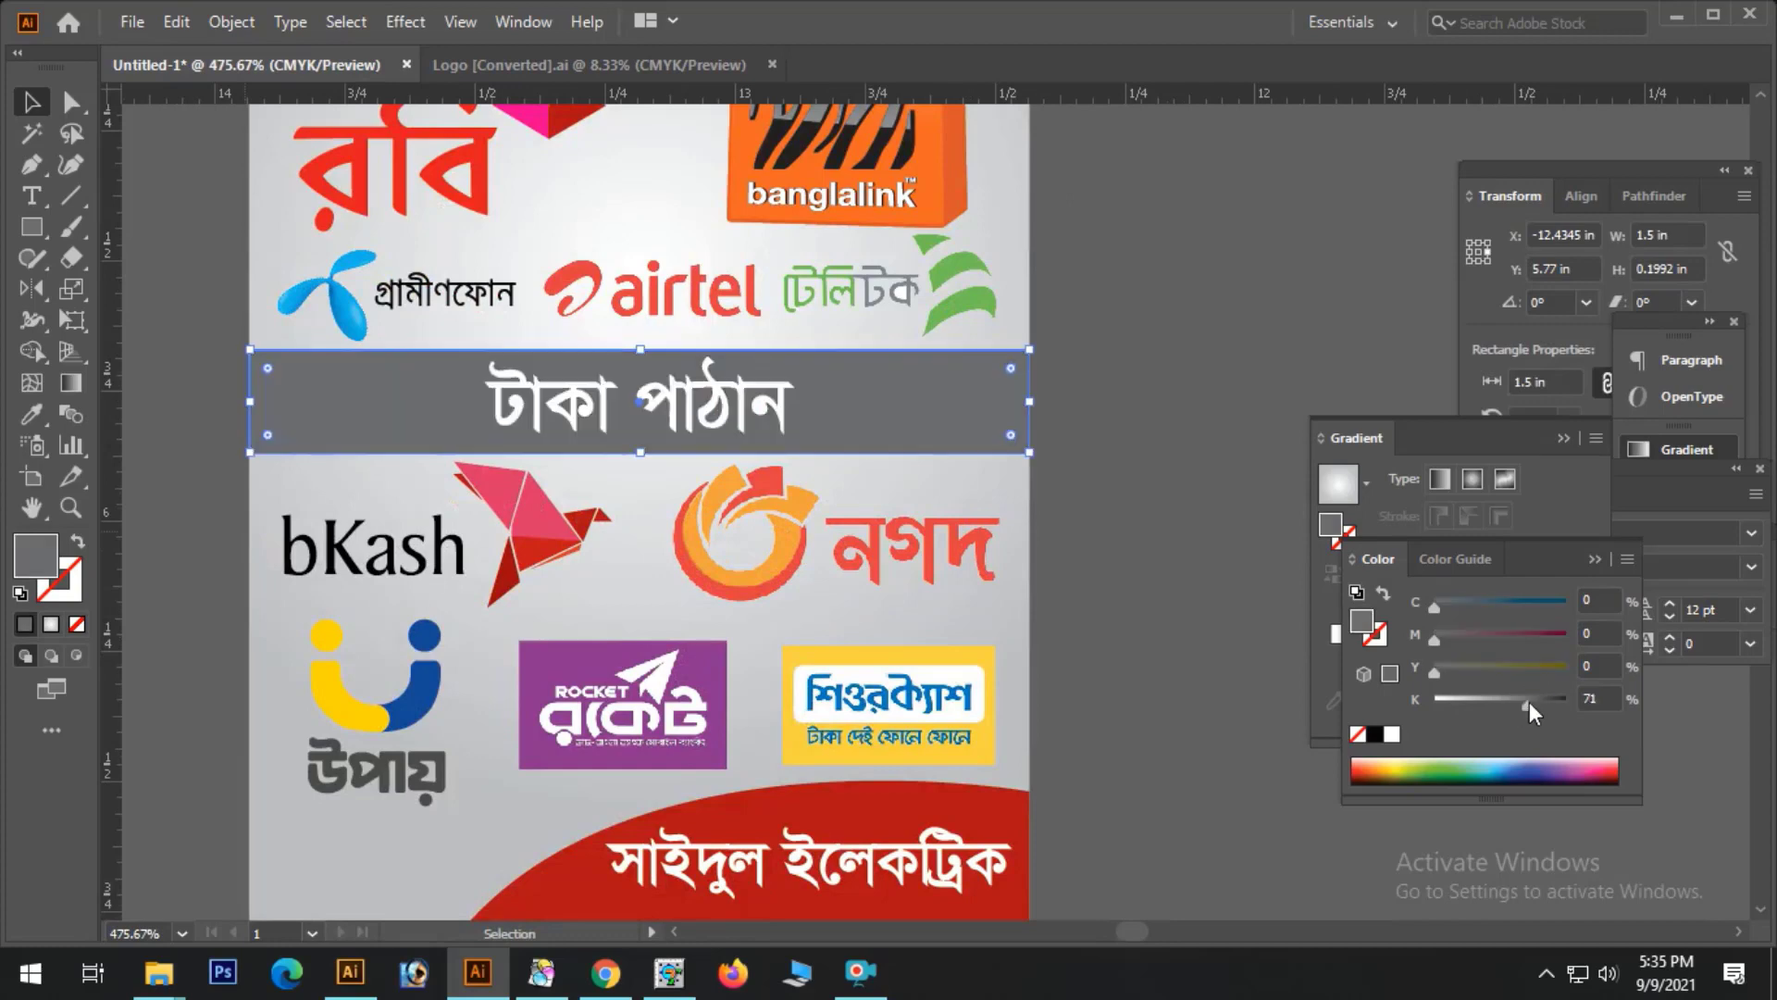
left_click(1223, 243)
left_click(912, 553, "ctrl+alt")
left_click(940, 563, "ctrl+alt")
left_click(939, 563, "ctrl+alt")
- Restore the band's yellow fill and recolor the money-transfer text to red, M 100 and Y 100
key("ctrl+z")
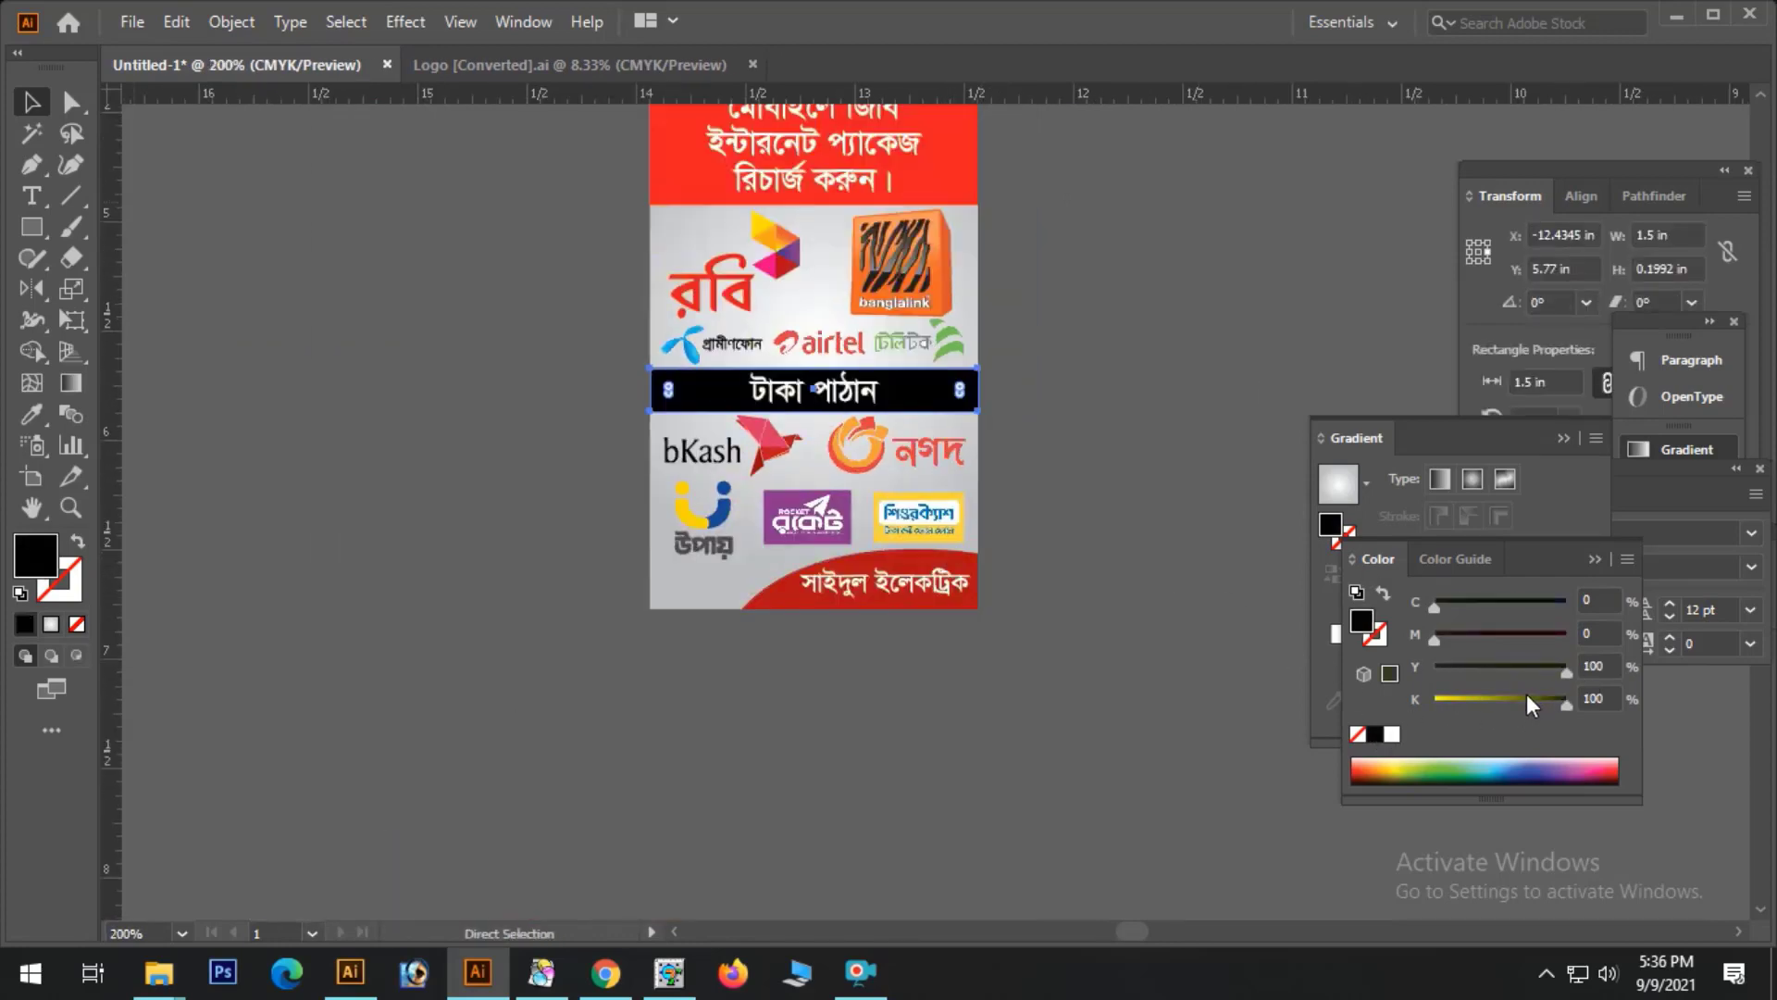
key("ctrl+z")
left_click(874, 380)
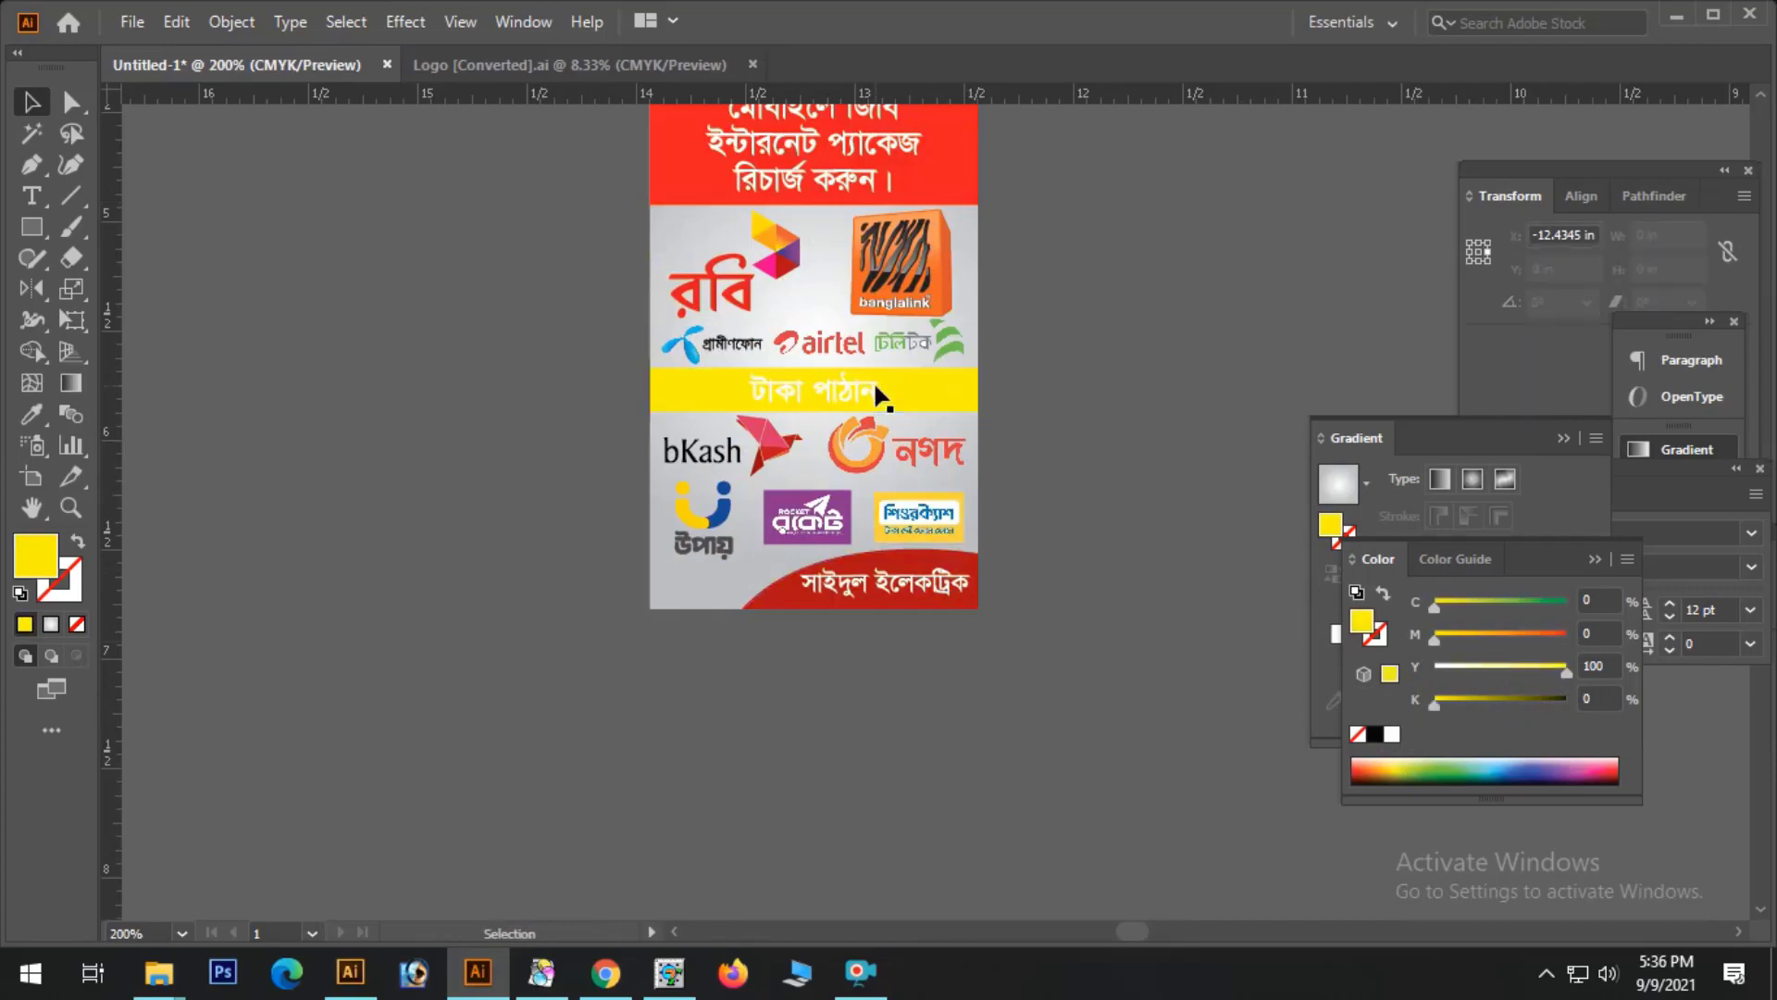
left_click(874, 386)
left_click(1564, 636)
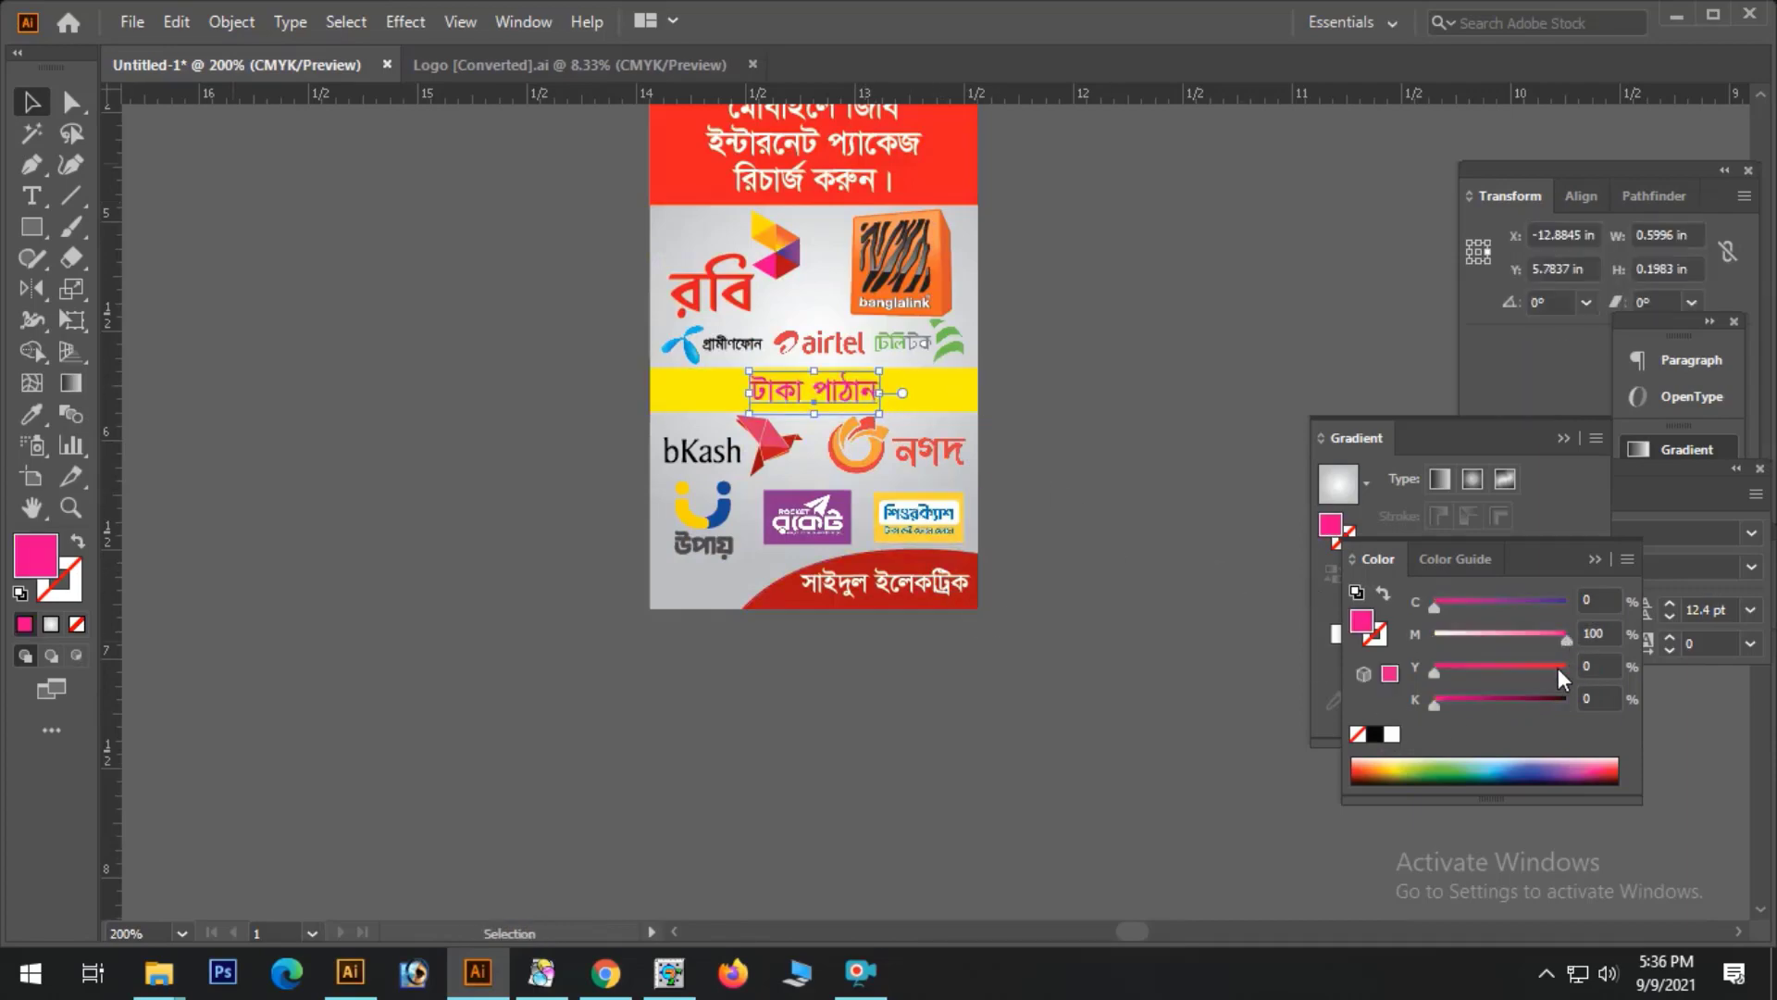
left_click(1095, 408)
- Widen the red money-transfer text slightly, keeping it centered on the yellow band
left_click_drag(567, 322, 1145, 503)
left_click(992, 474)
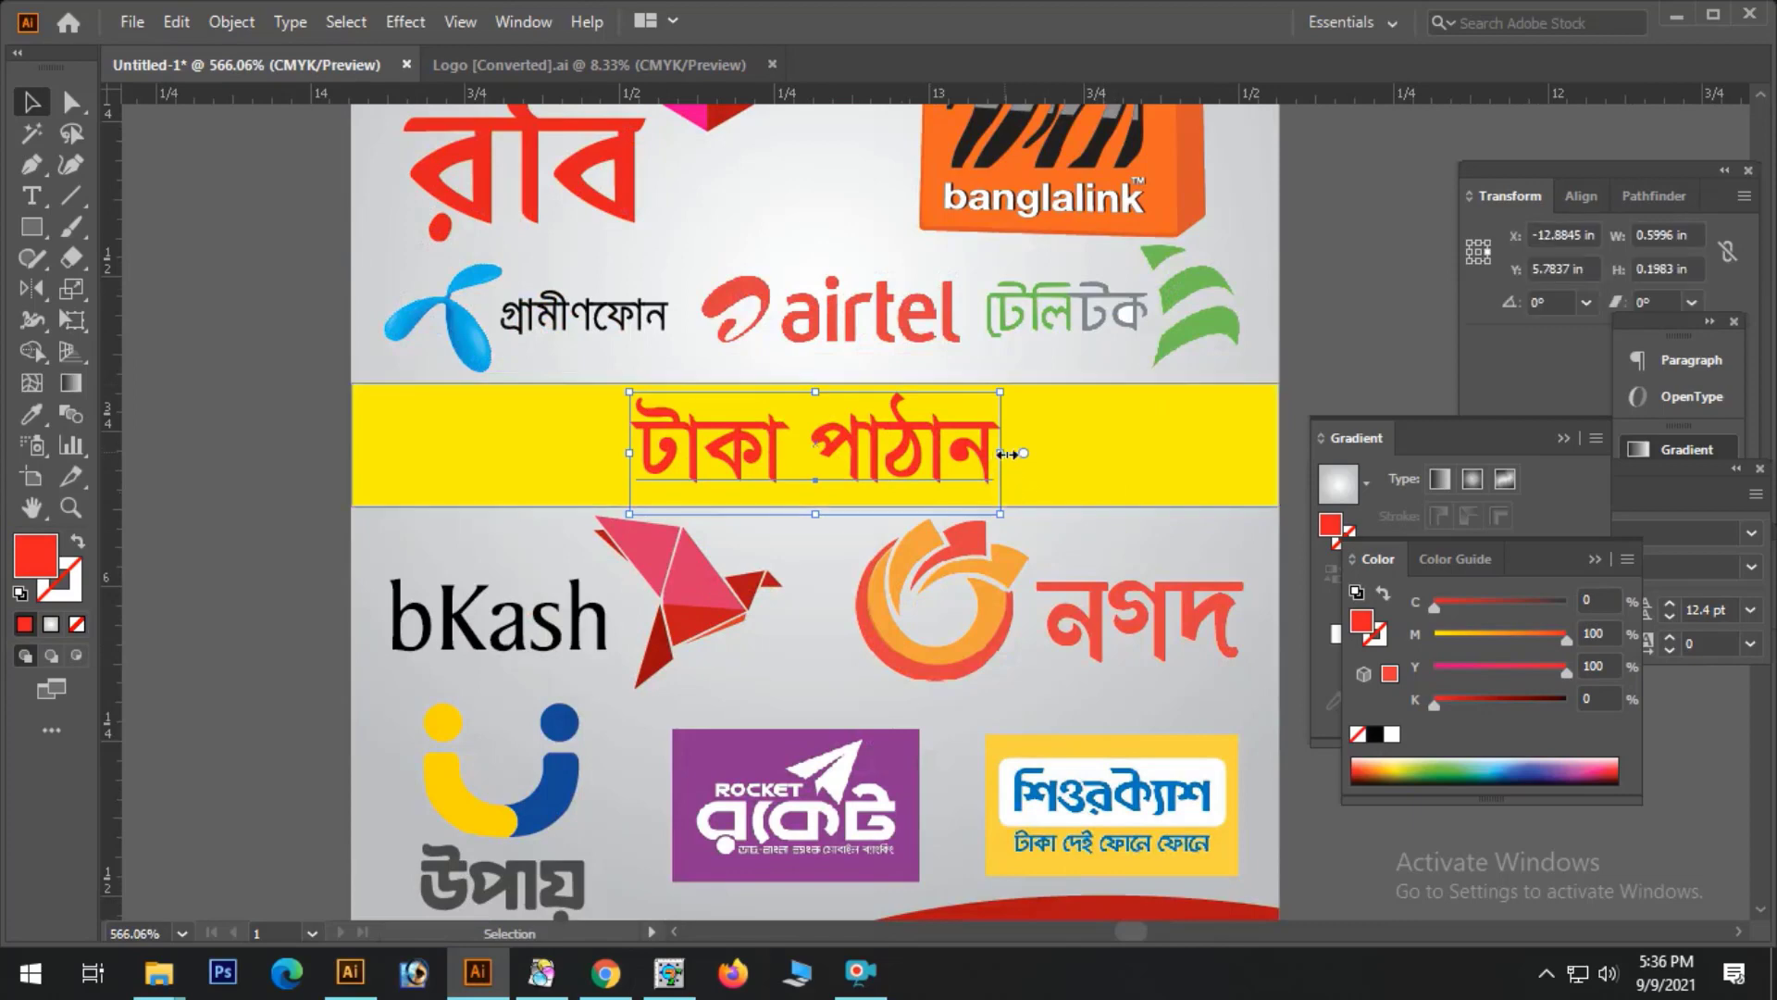
left_click_drag(1008, 454, 1034, 653)
left_click(1327, 328)
left_click(1020, 500, "ctrl+alt")
- Ungroup the set of mobile operator logos above the yellow band
left_click(1031, 375)
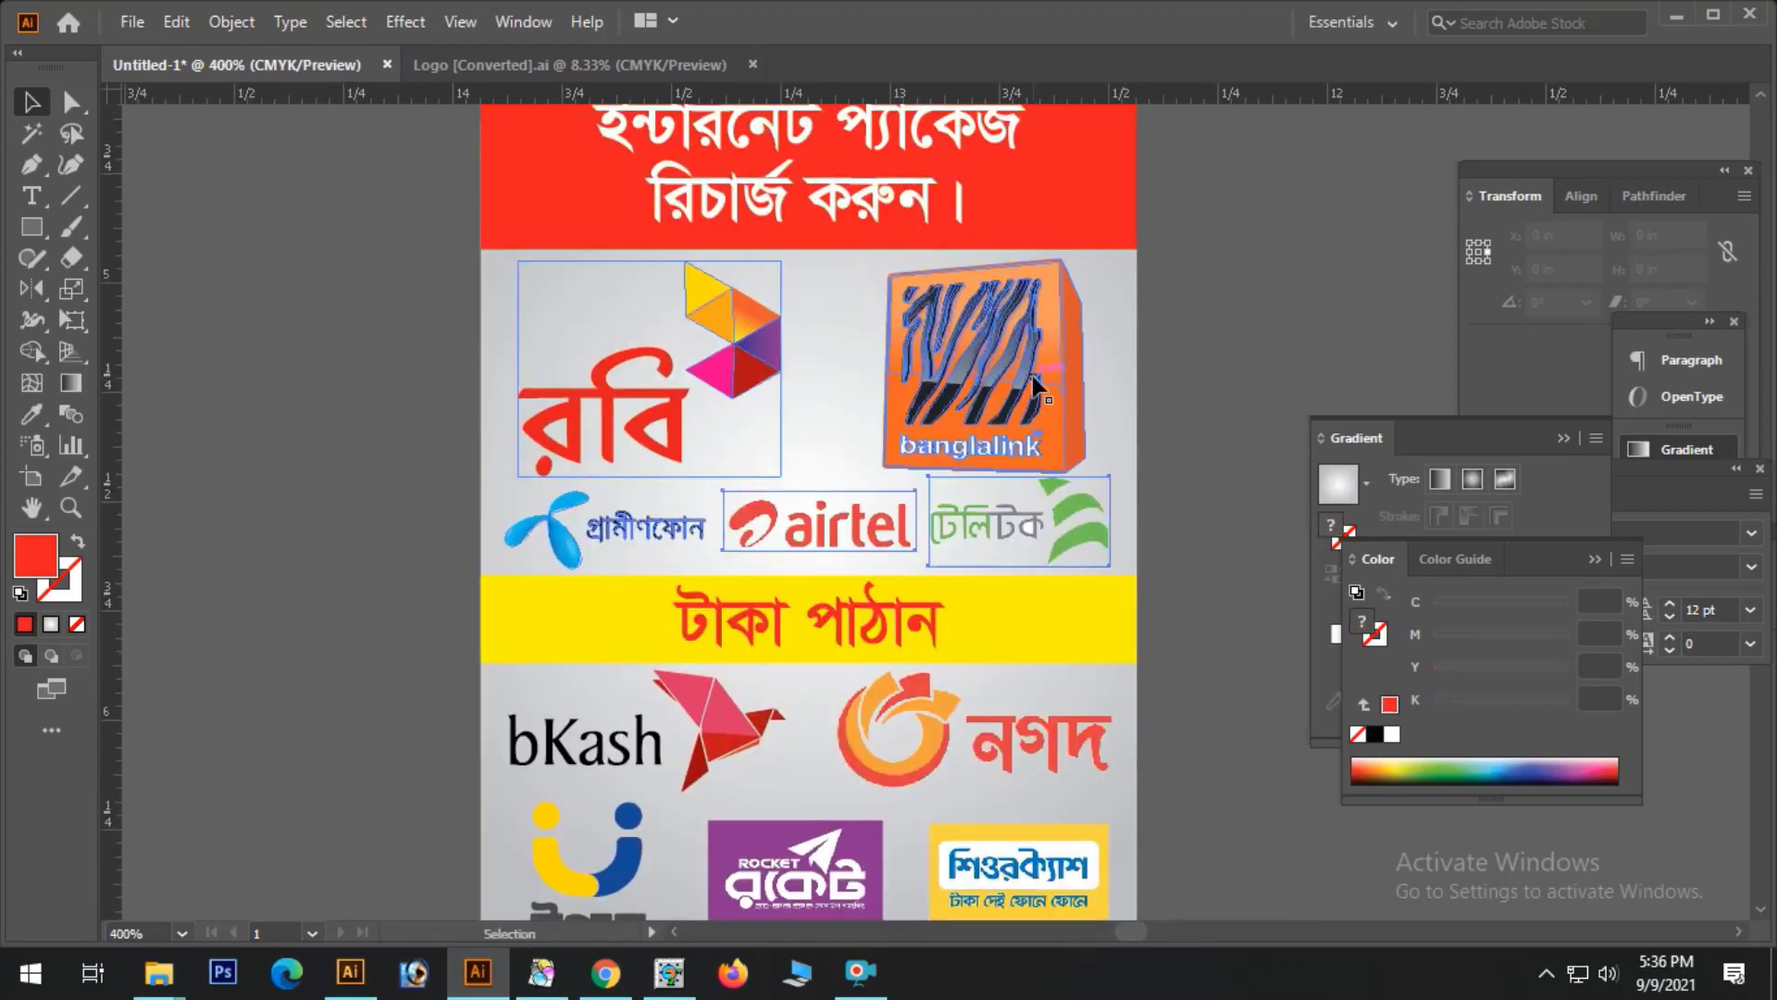
right_click(970, 400)
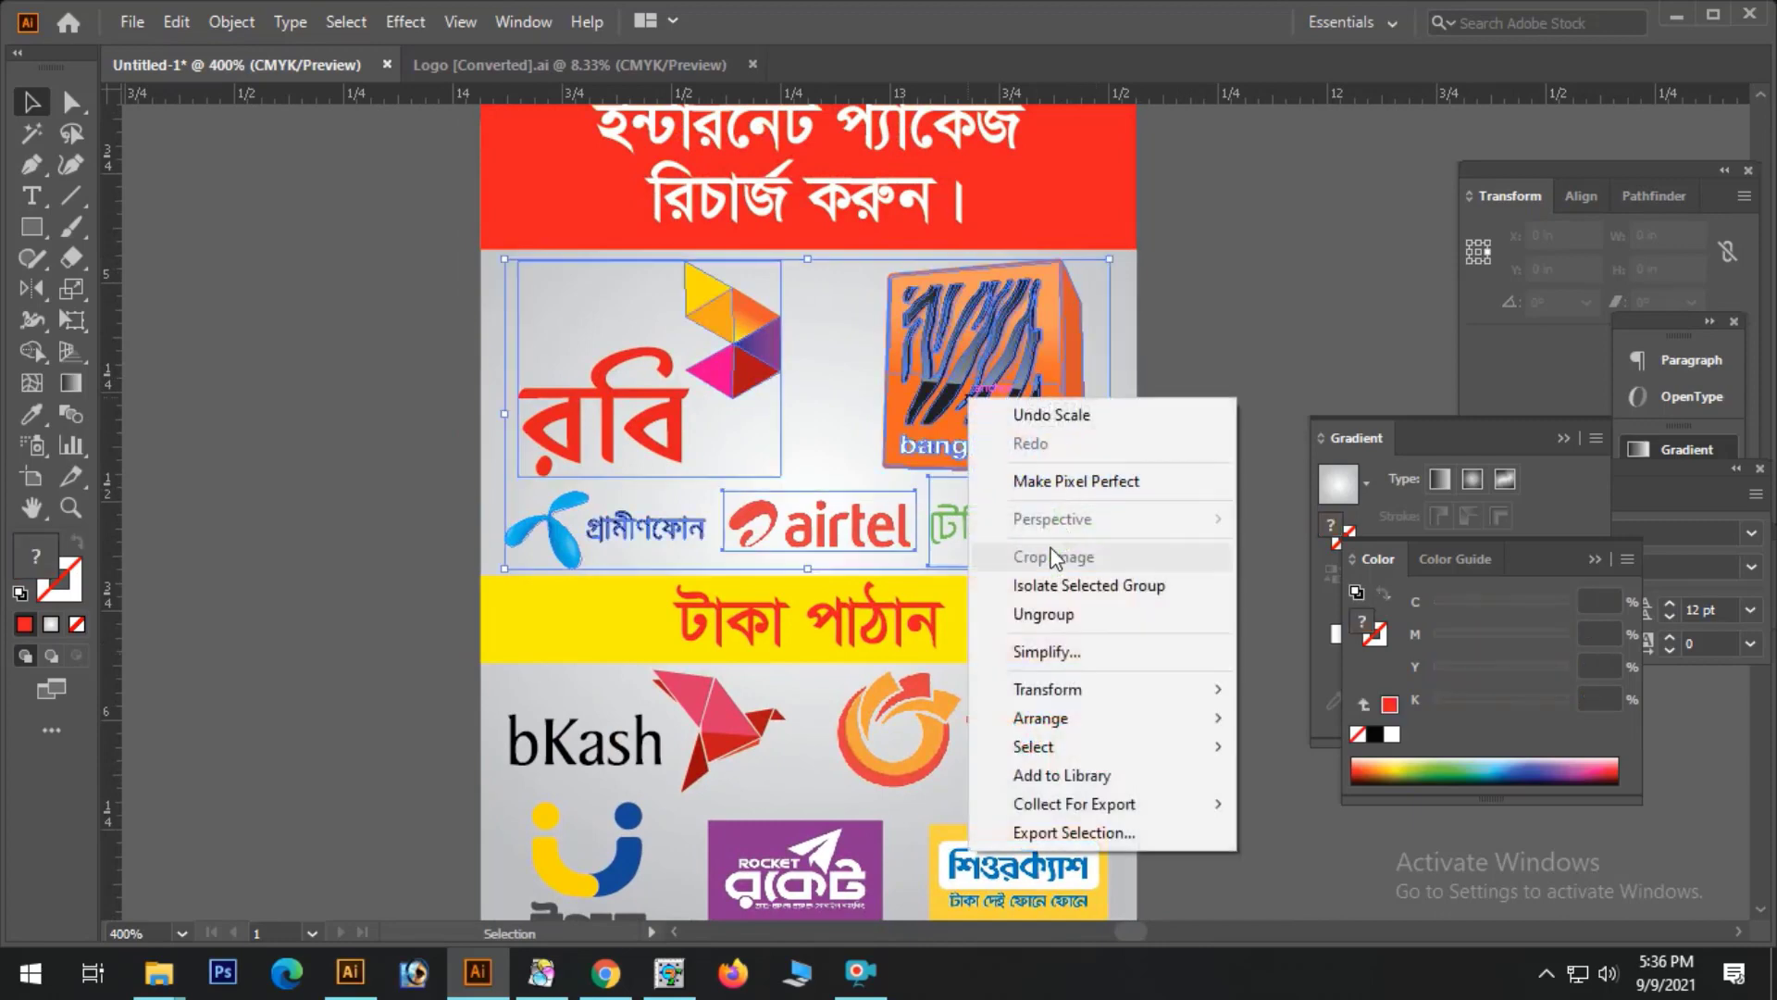
left_click(1043, 614)
- Shrink the Banglalink logo to about 0.41 × 0.44 in and raise it about 0.03 in
left_click(1065, 305)
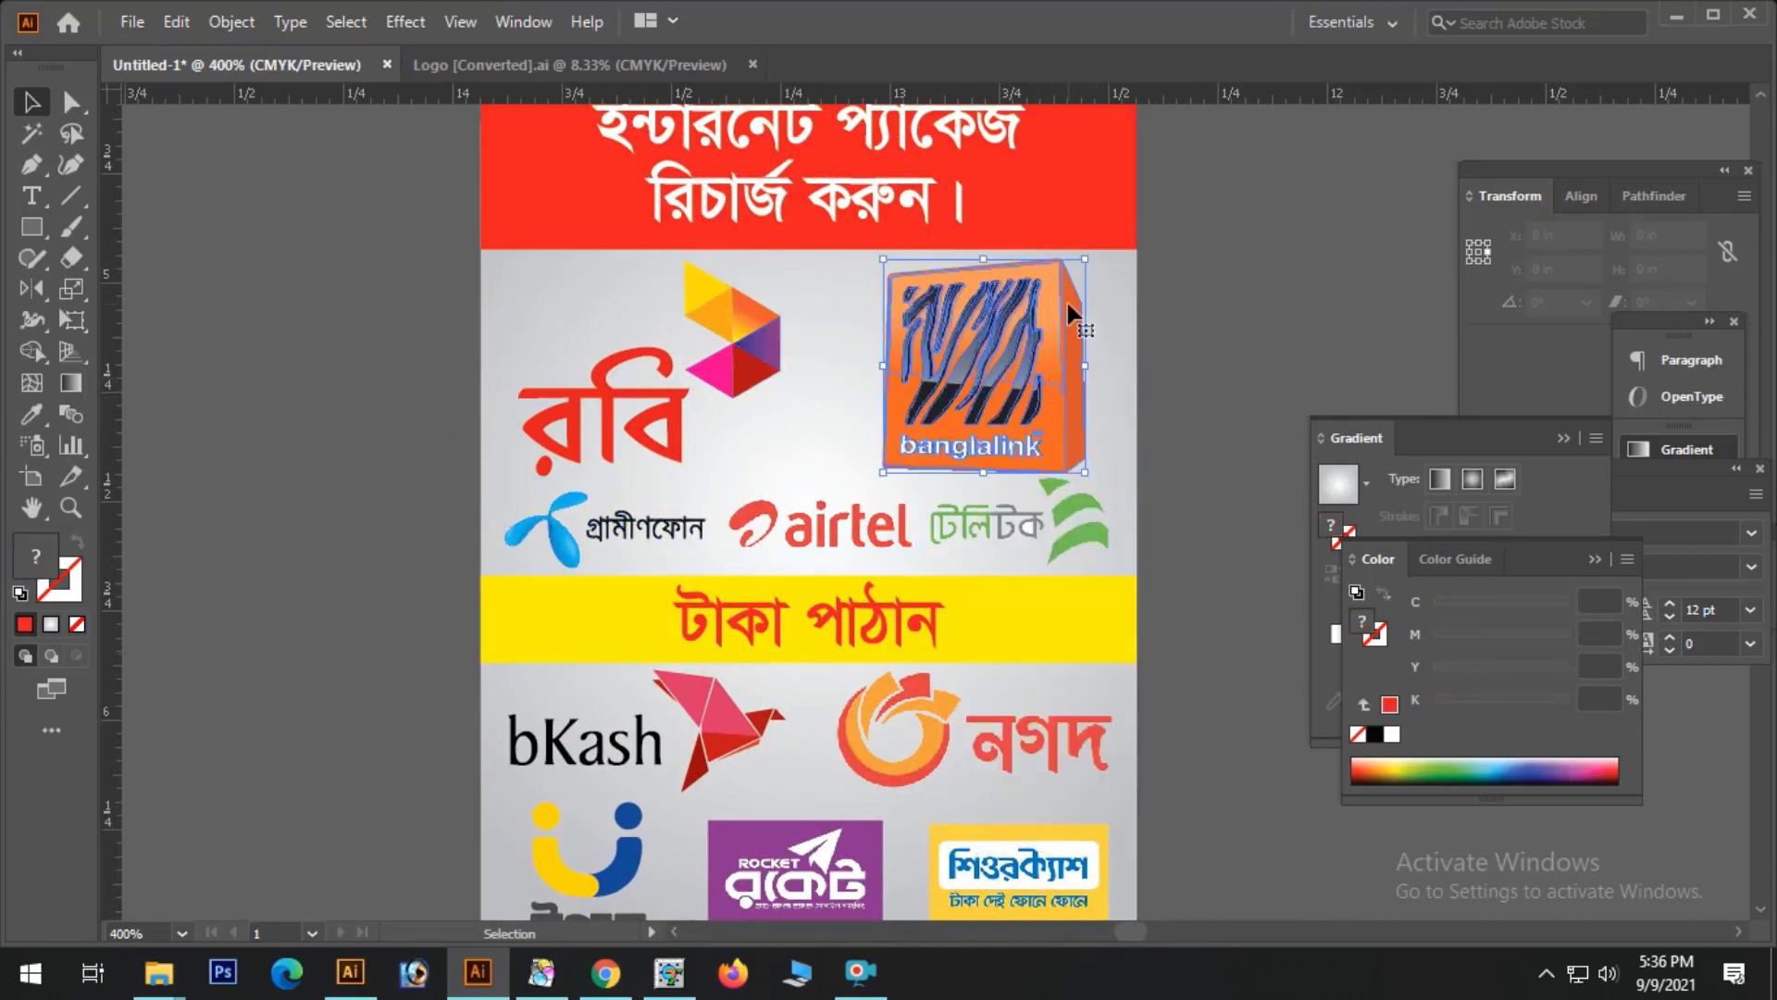
left_click_drag(1085, 260, 1064, 282)
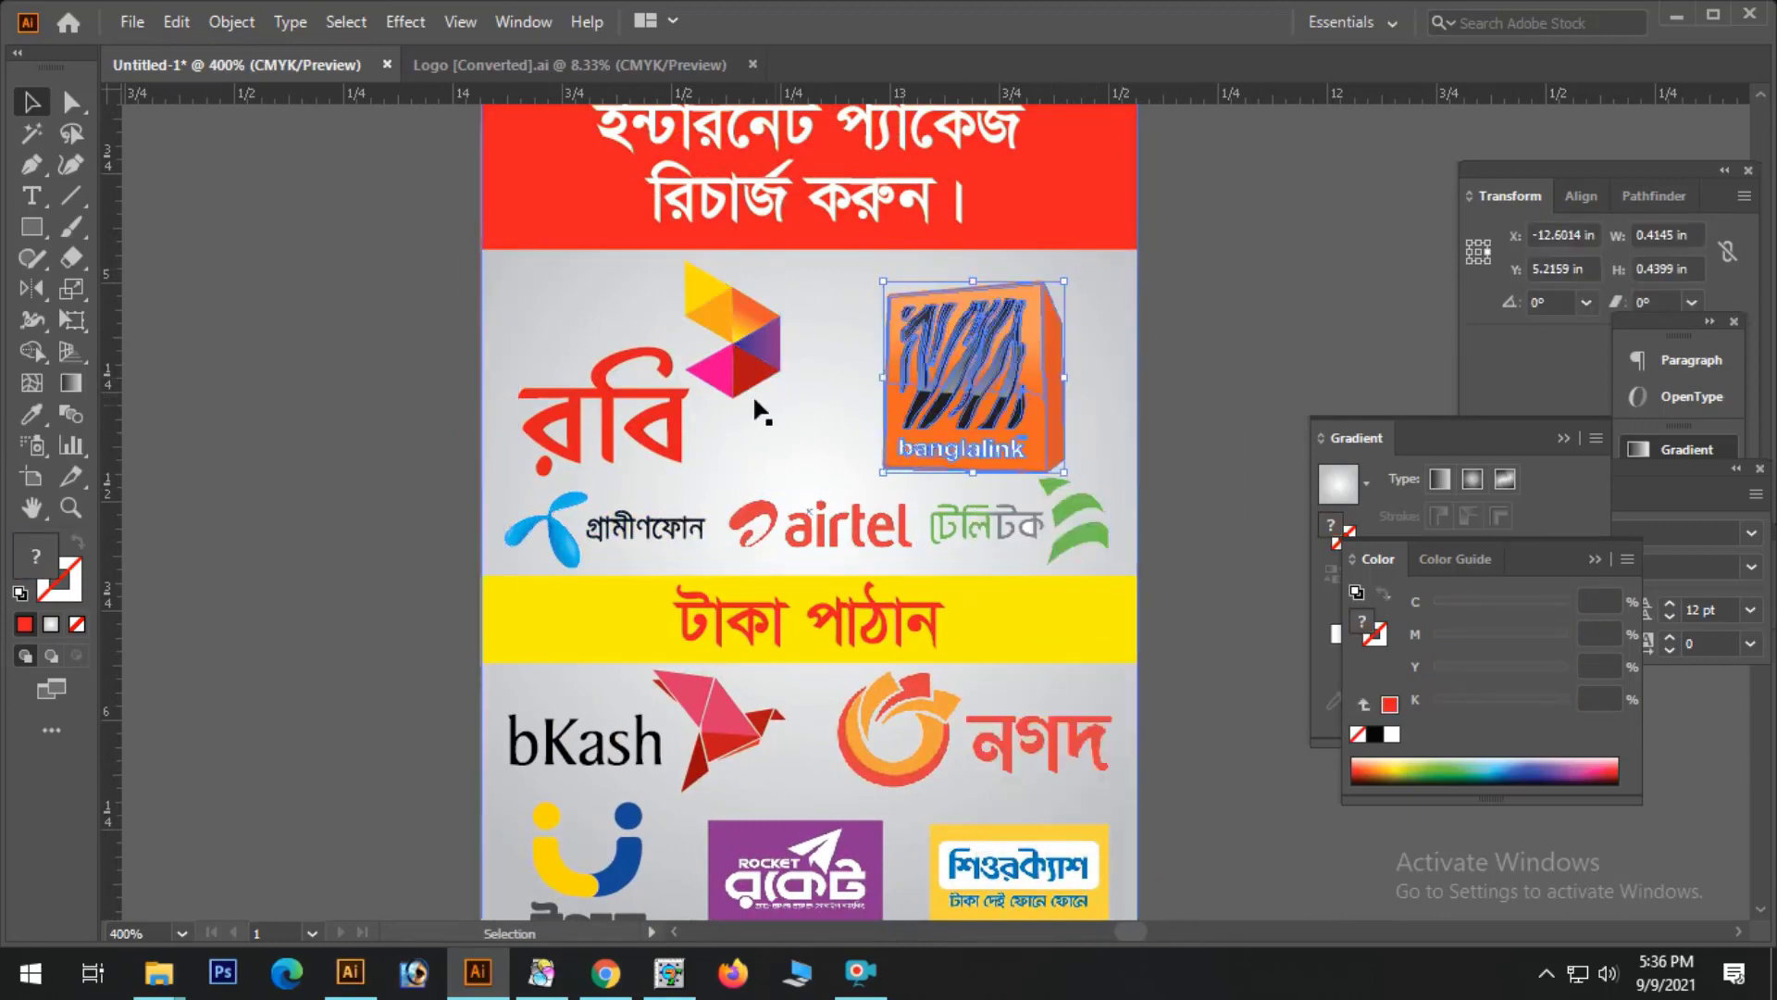
key("Up")
key("Up")
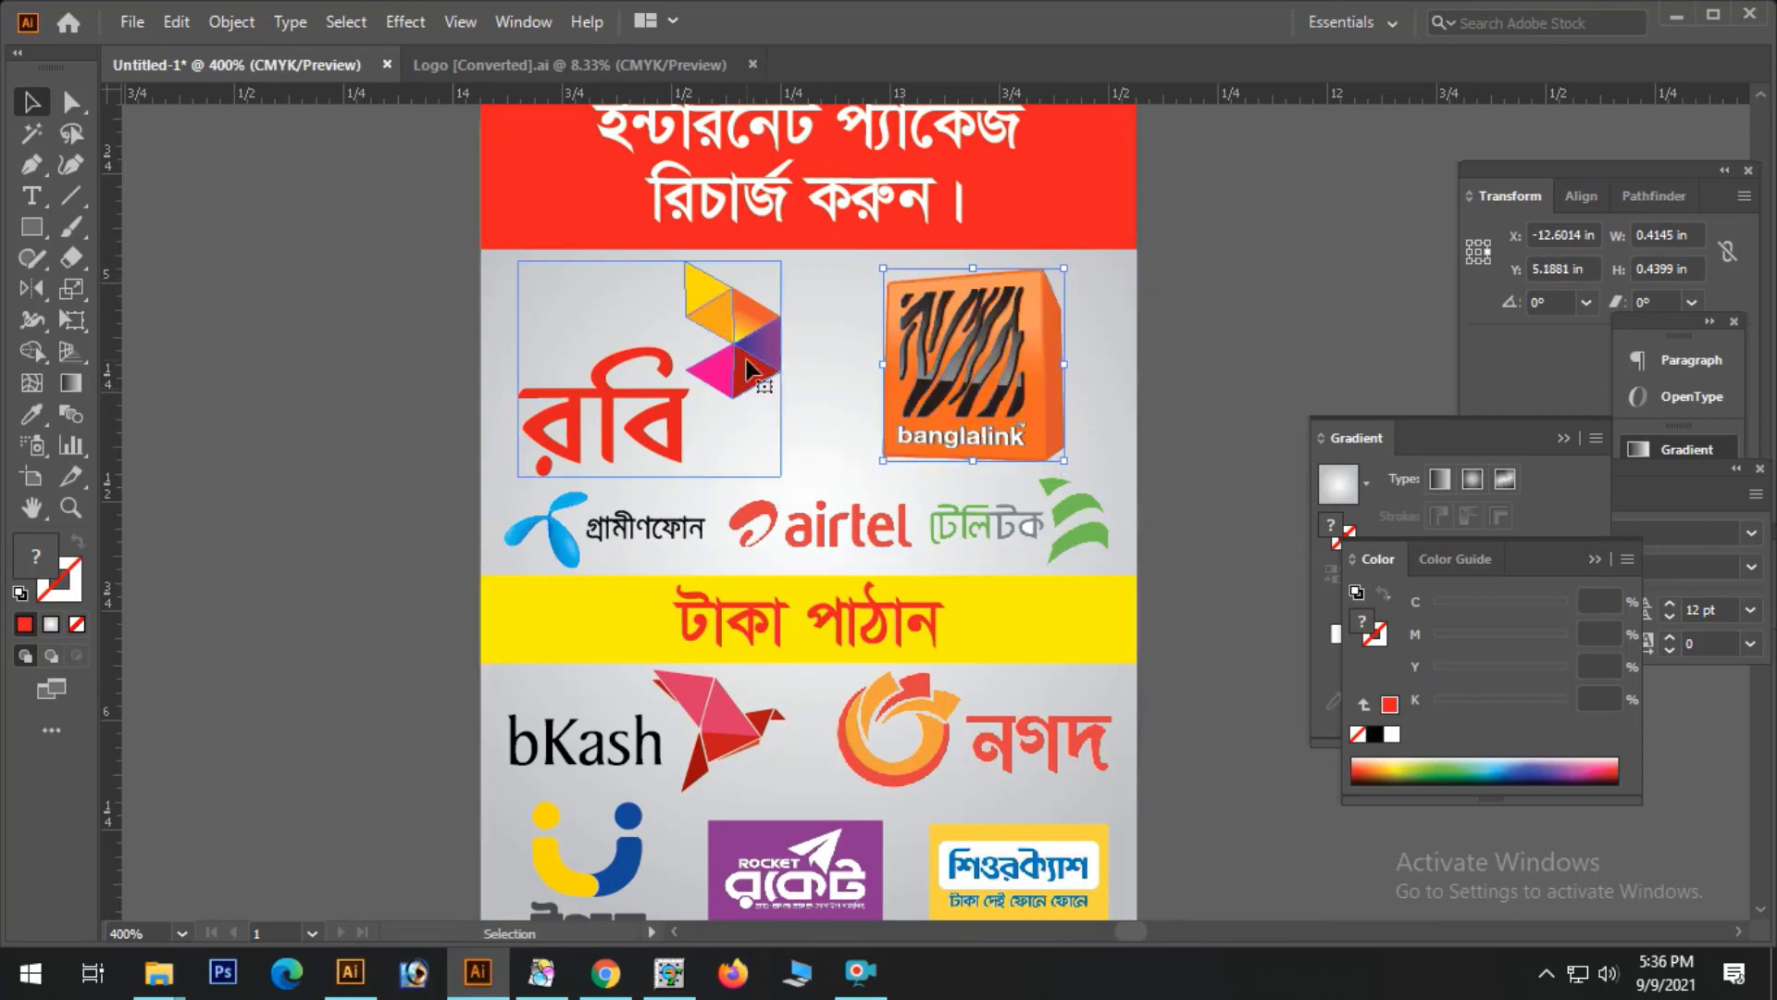
- Raise the Robi logo slightly and select all five operator logos together
left_click(648, 470, "shift")
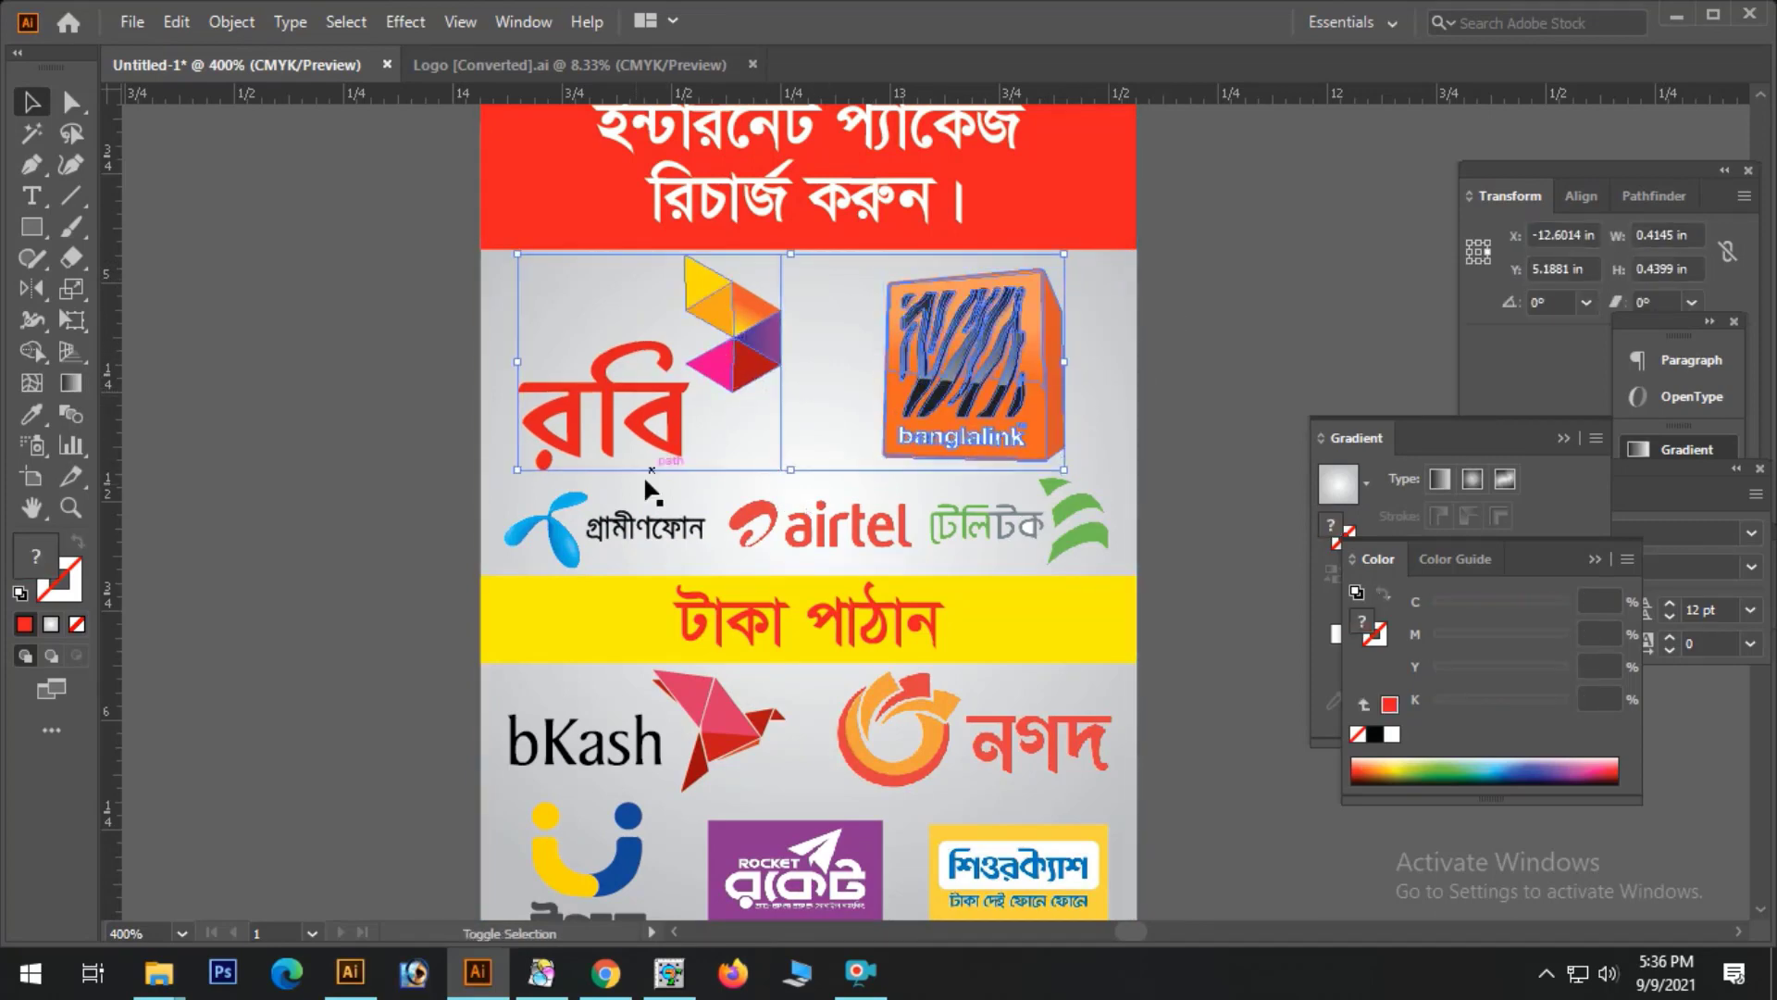
left_click(603, 521, "shift")
left_click(789, 526, "shift")
left_click(1052, 537, "shift")
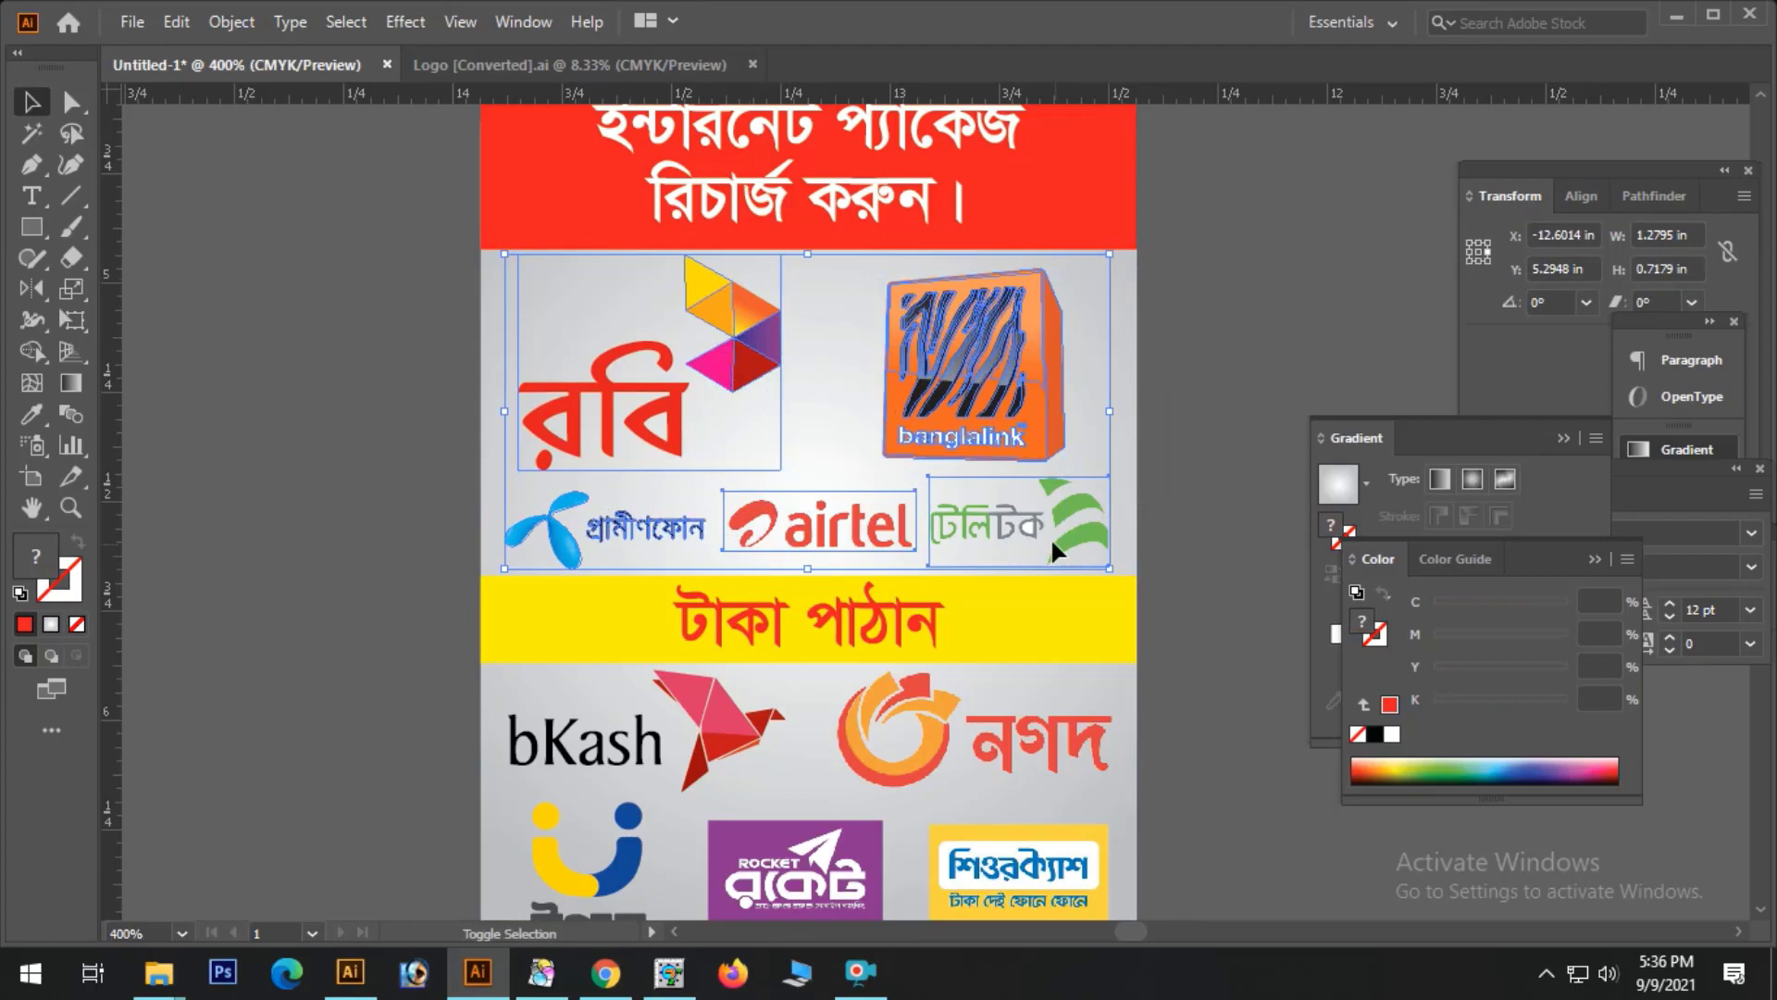
left_click(1194, 452, "ctrl")
left_click(1092, 508, "ctrl+alt")
left_click(1093, 508, "ctrl+alt")
left_click(1091, 507, "ctrl+alt")
- Change the font of the white recharge headline in the red header to Li Ador Shurobhi ANSI V2
left_click_drag(515, 281, 1046, 655)
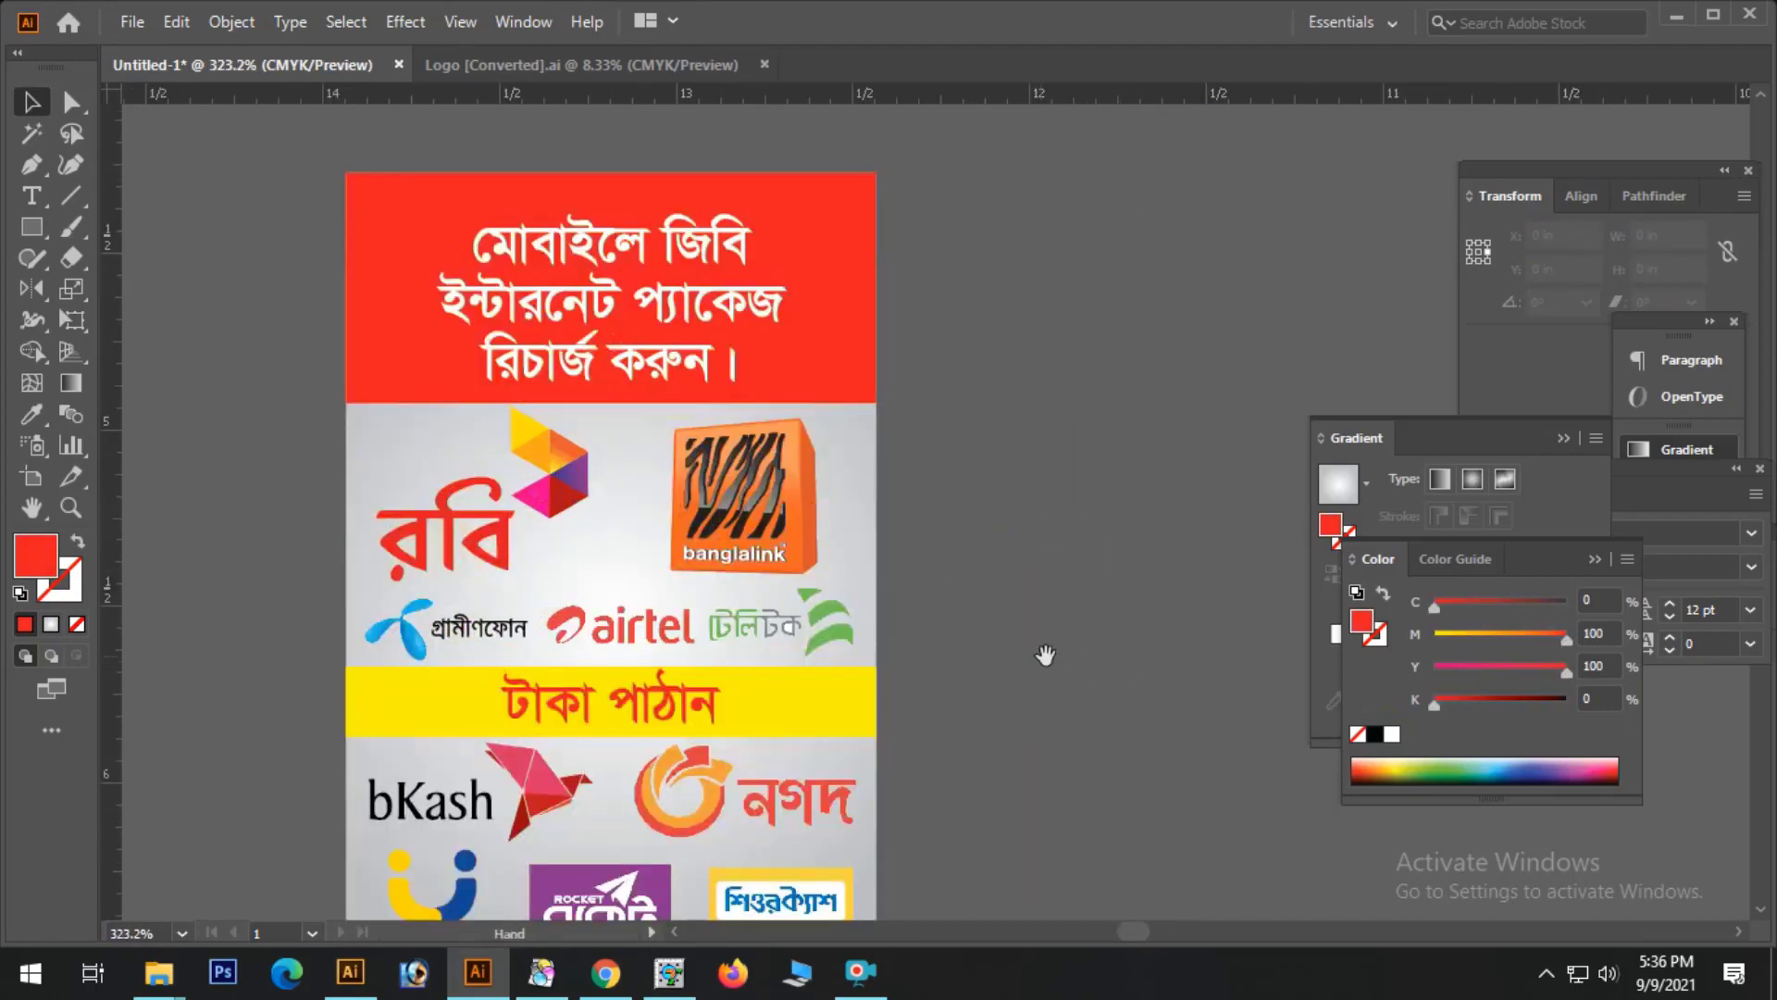
left_click_drag(905, 696, 1017, 712)
left_click(789, 382)
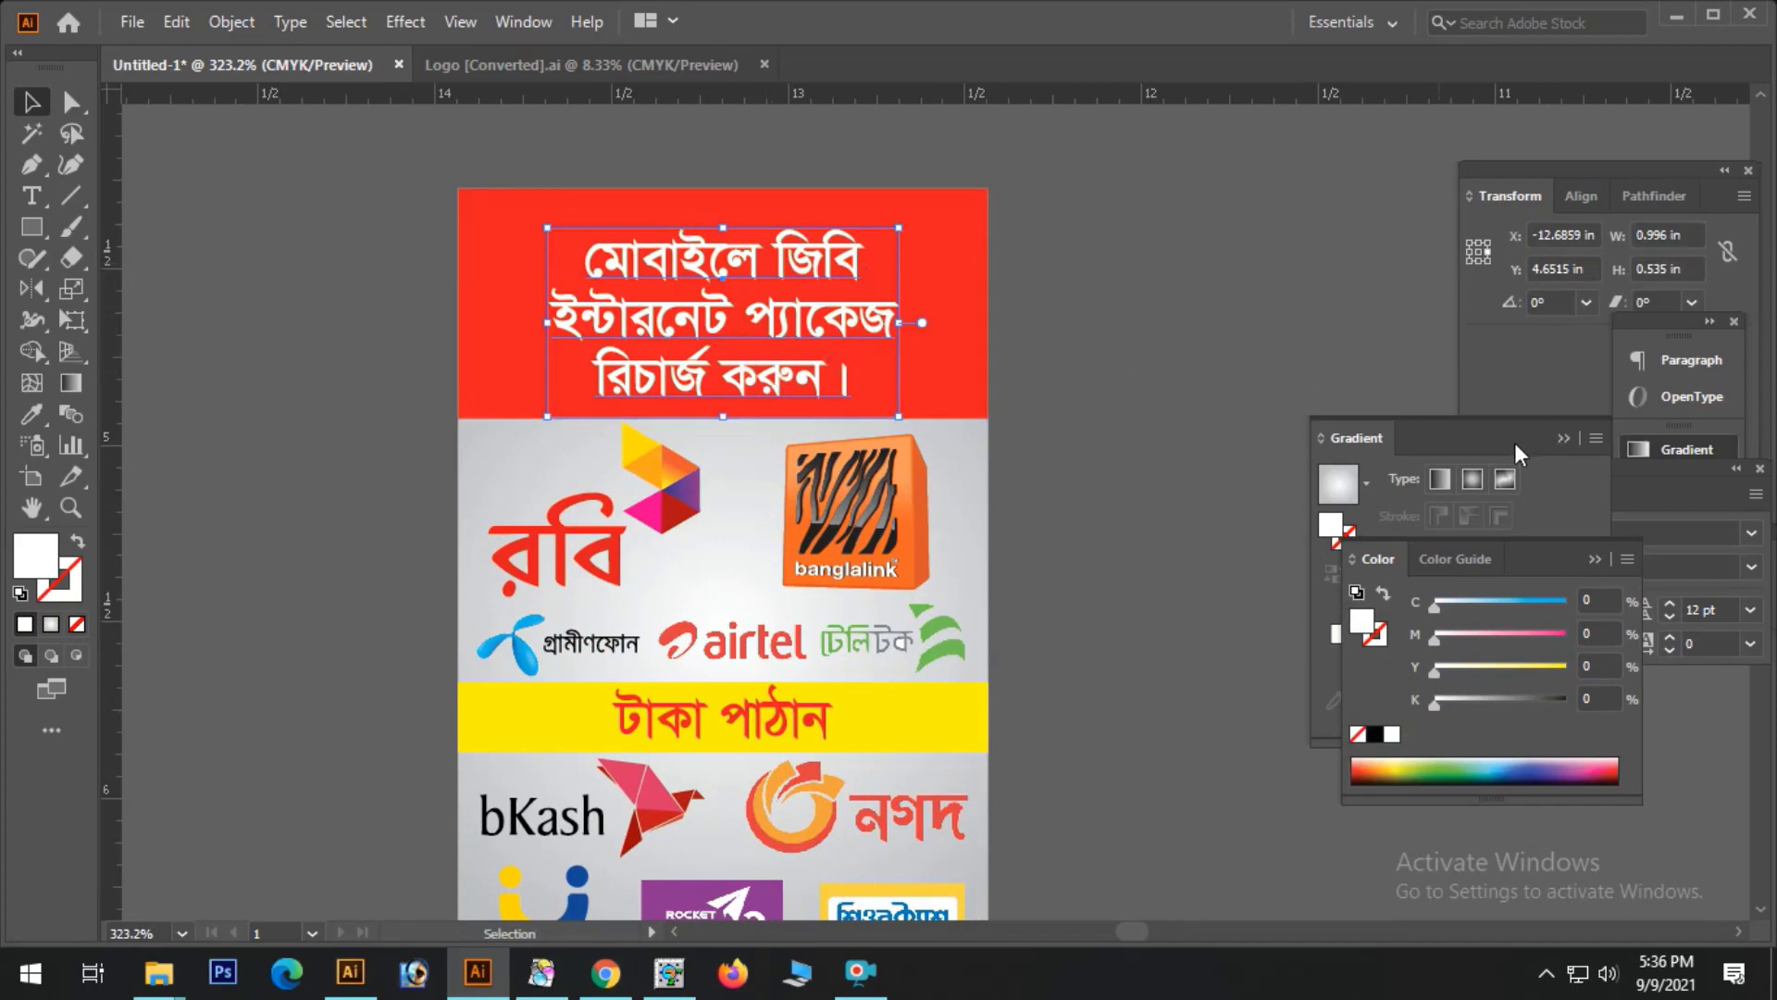
key("ctrl+t")
left_click(1592, 537)
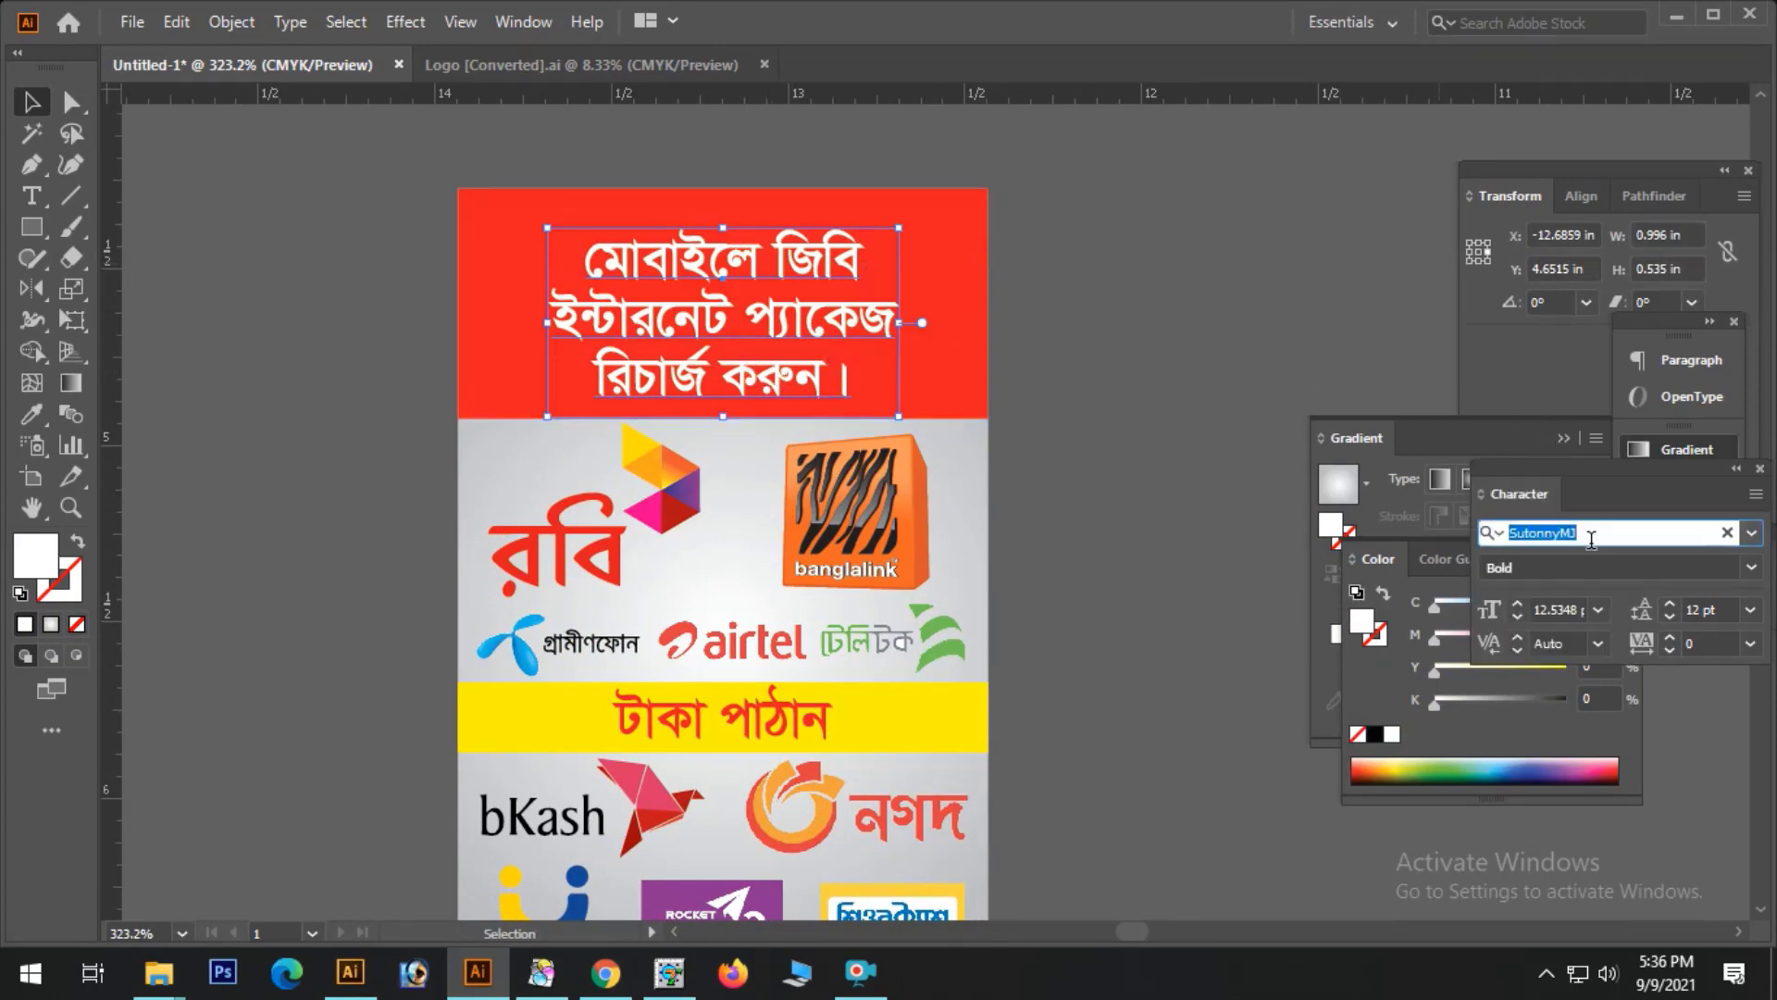
type("L")
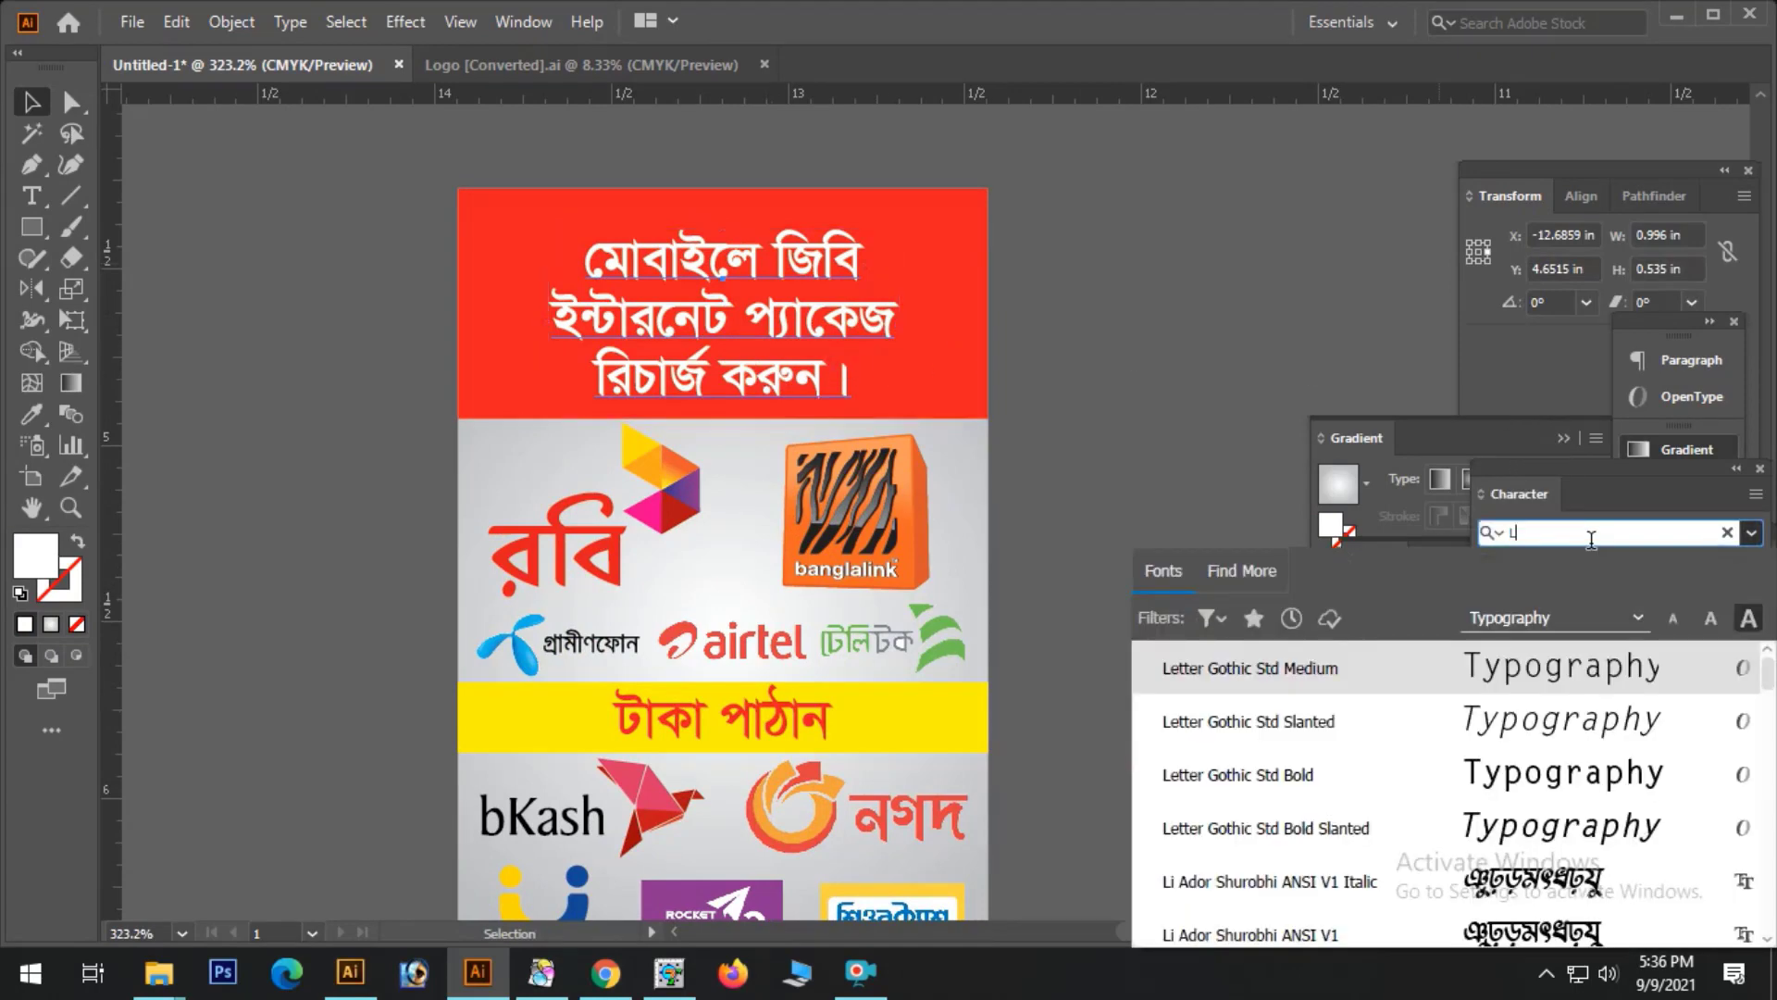
type("i")
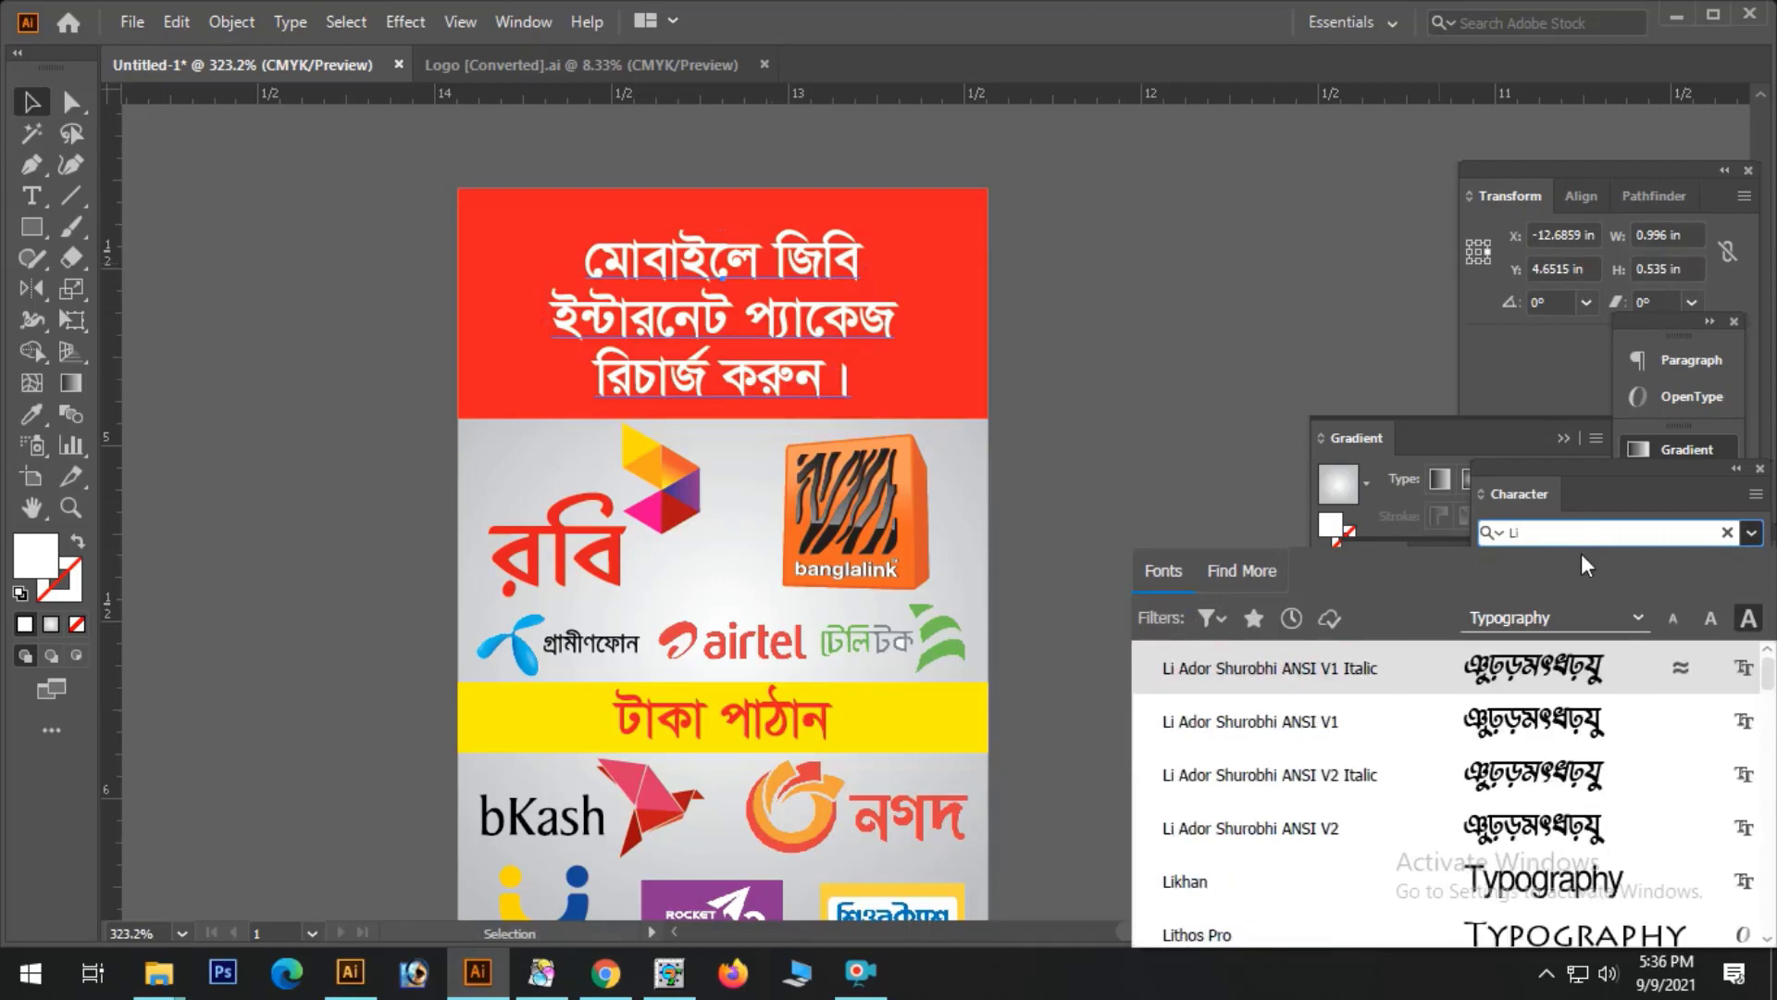
left_click(1302, 827)
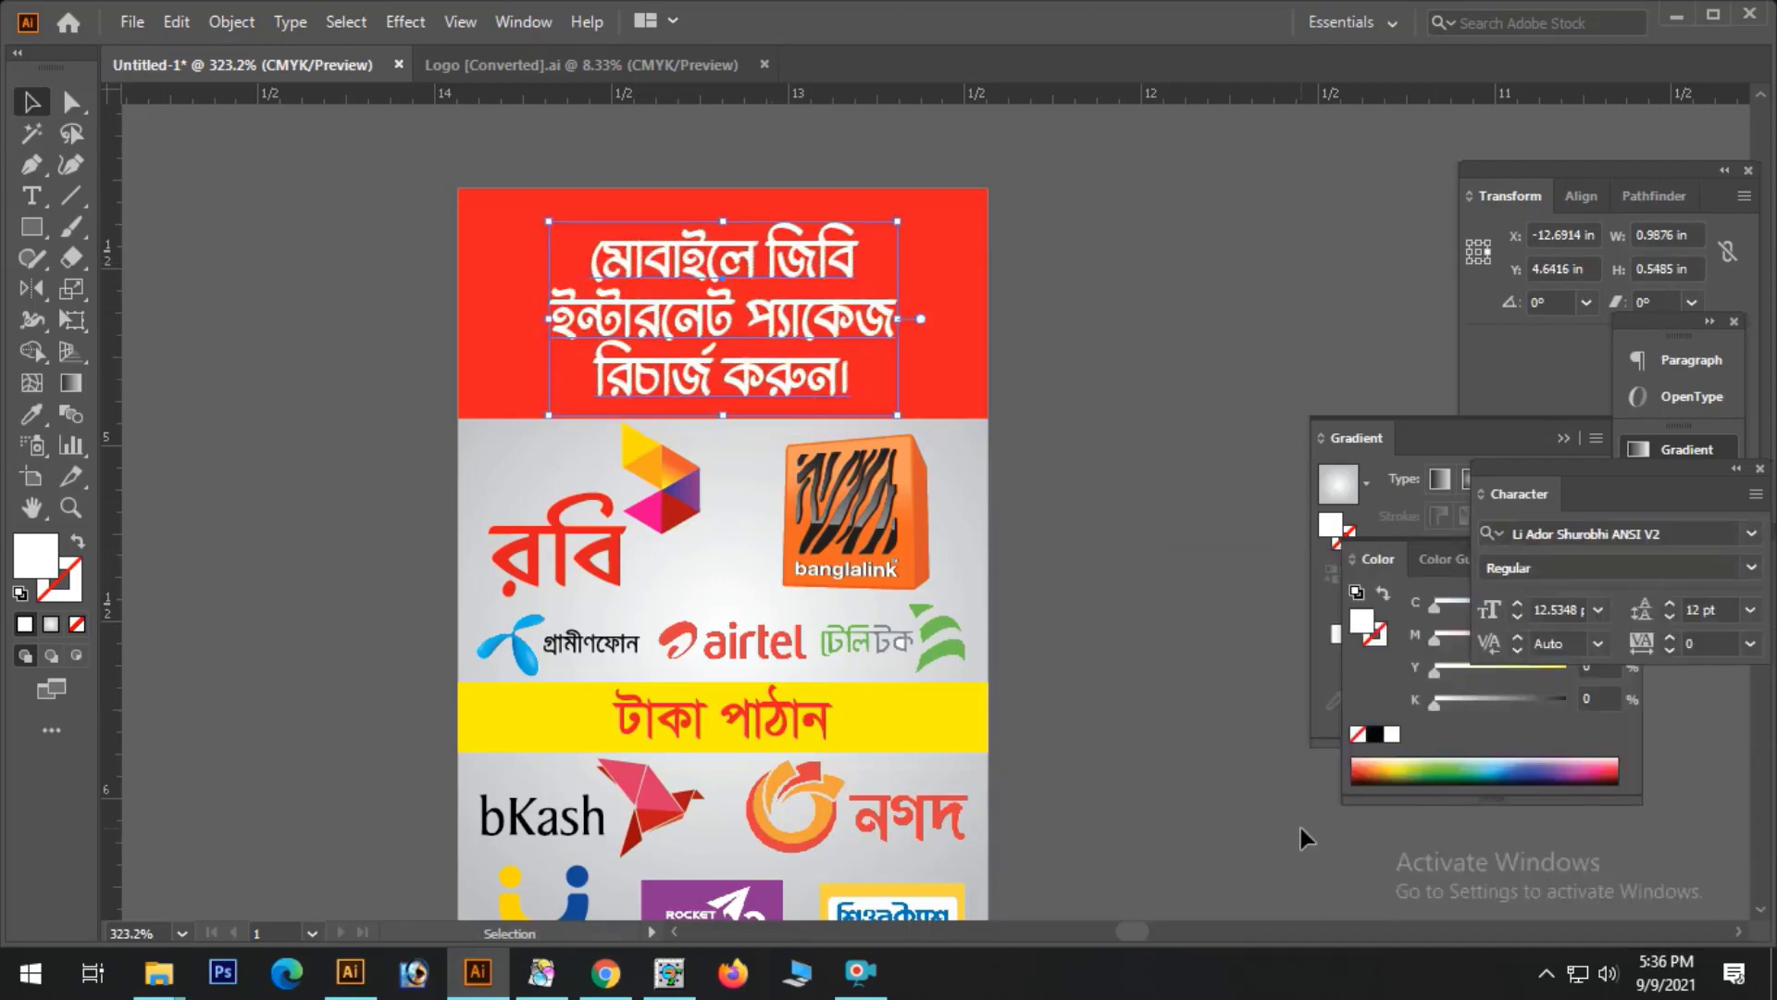
- Set the leading of the three-line recharge headline in the red header to 13 pt
key("ctrl+t")
key("ctrl+t")
key("ctrl+t")
key("ctrl+t")
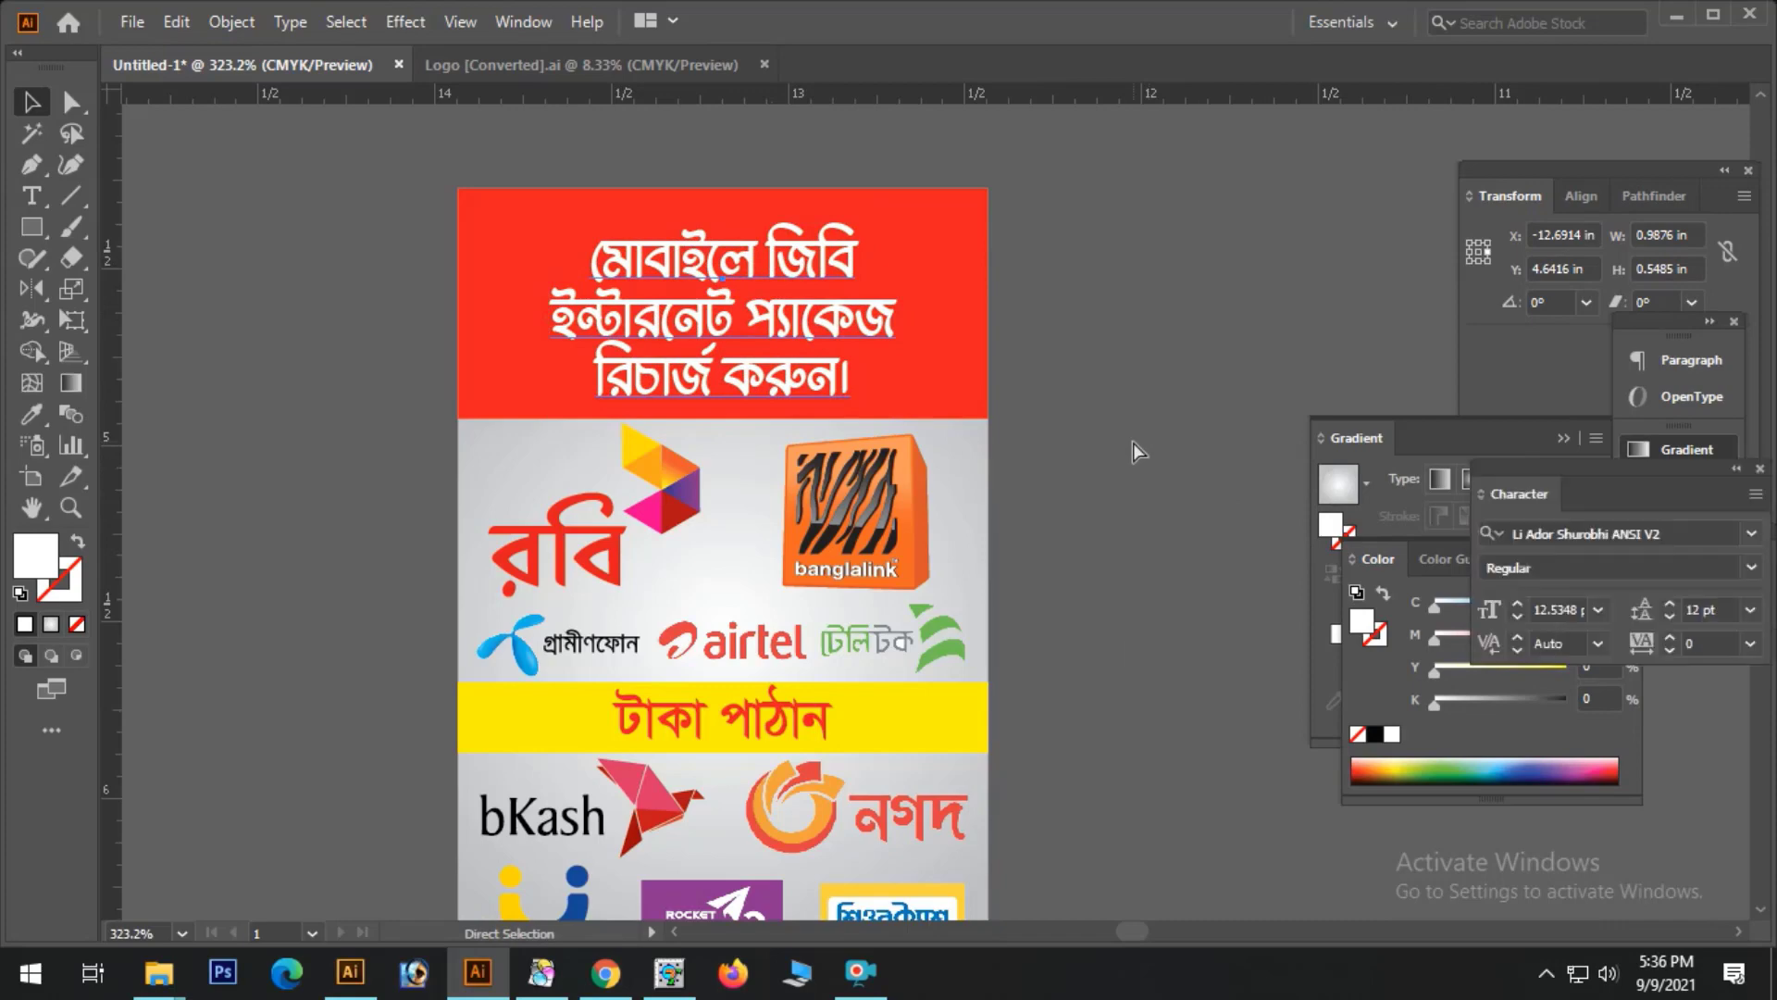
key("v")
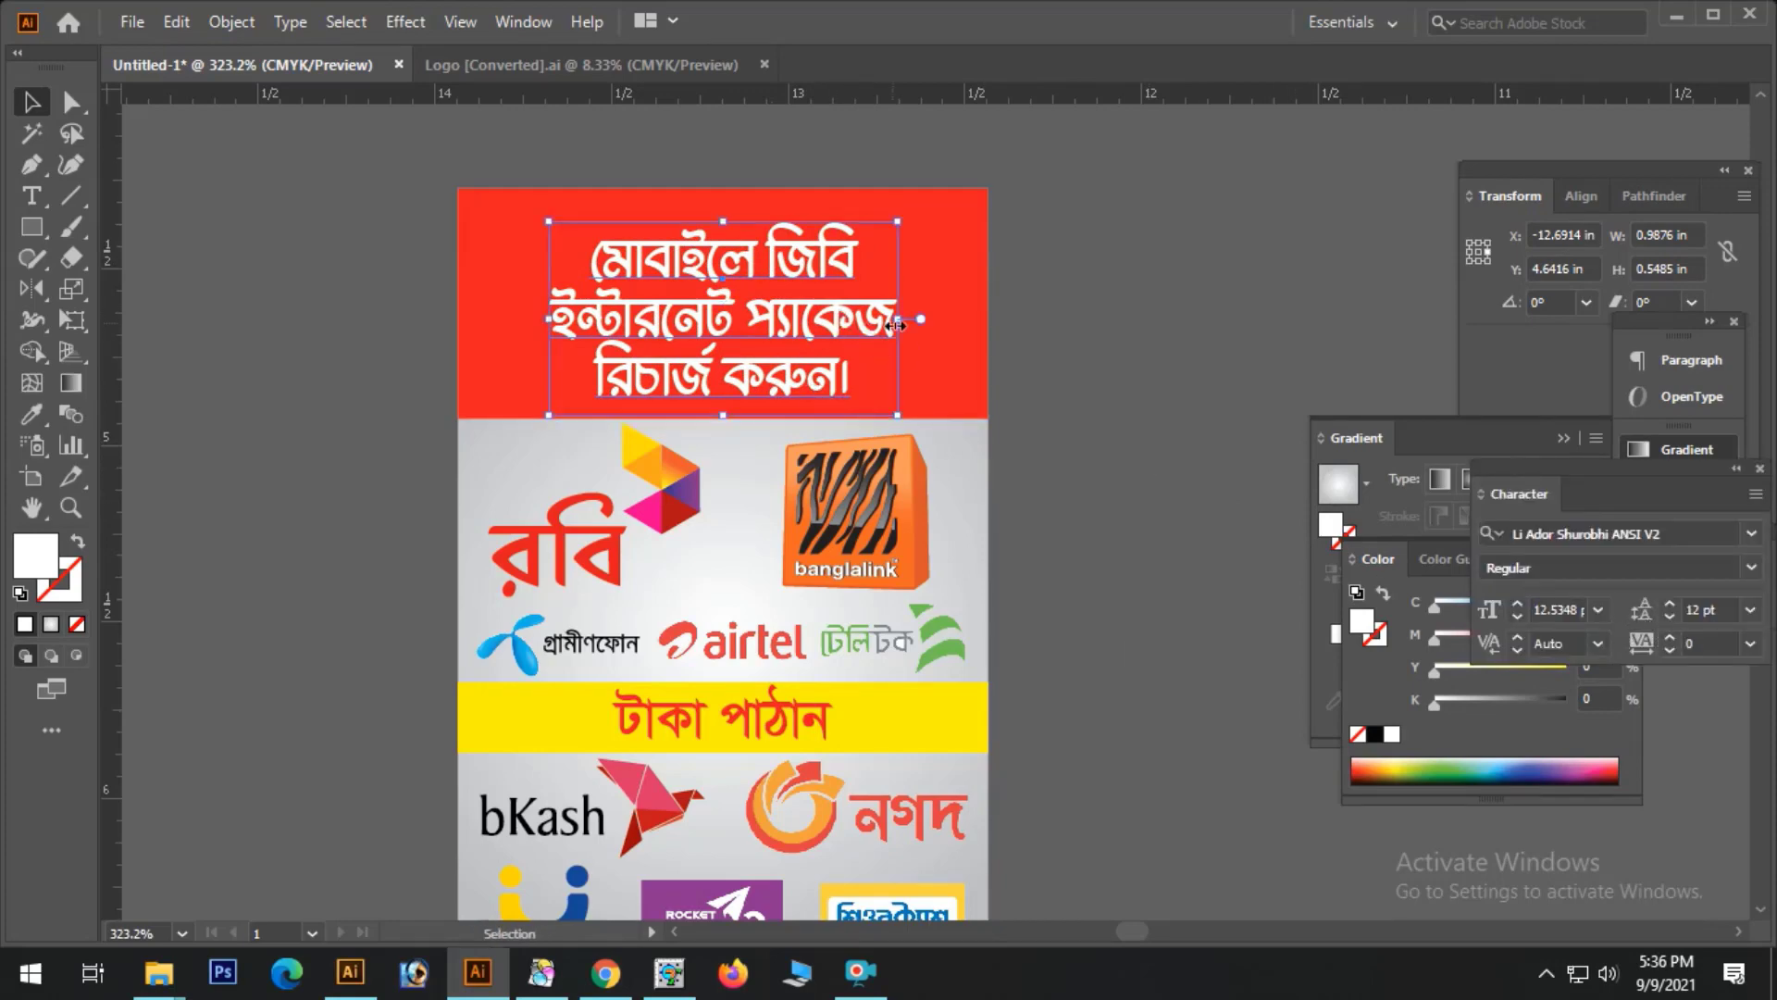
left_click(1668, 603)
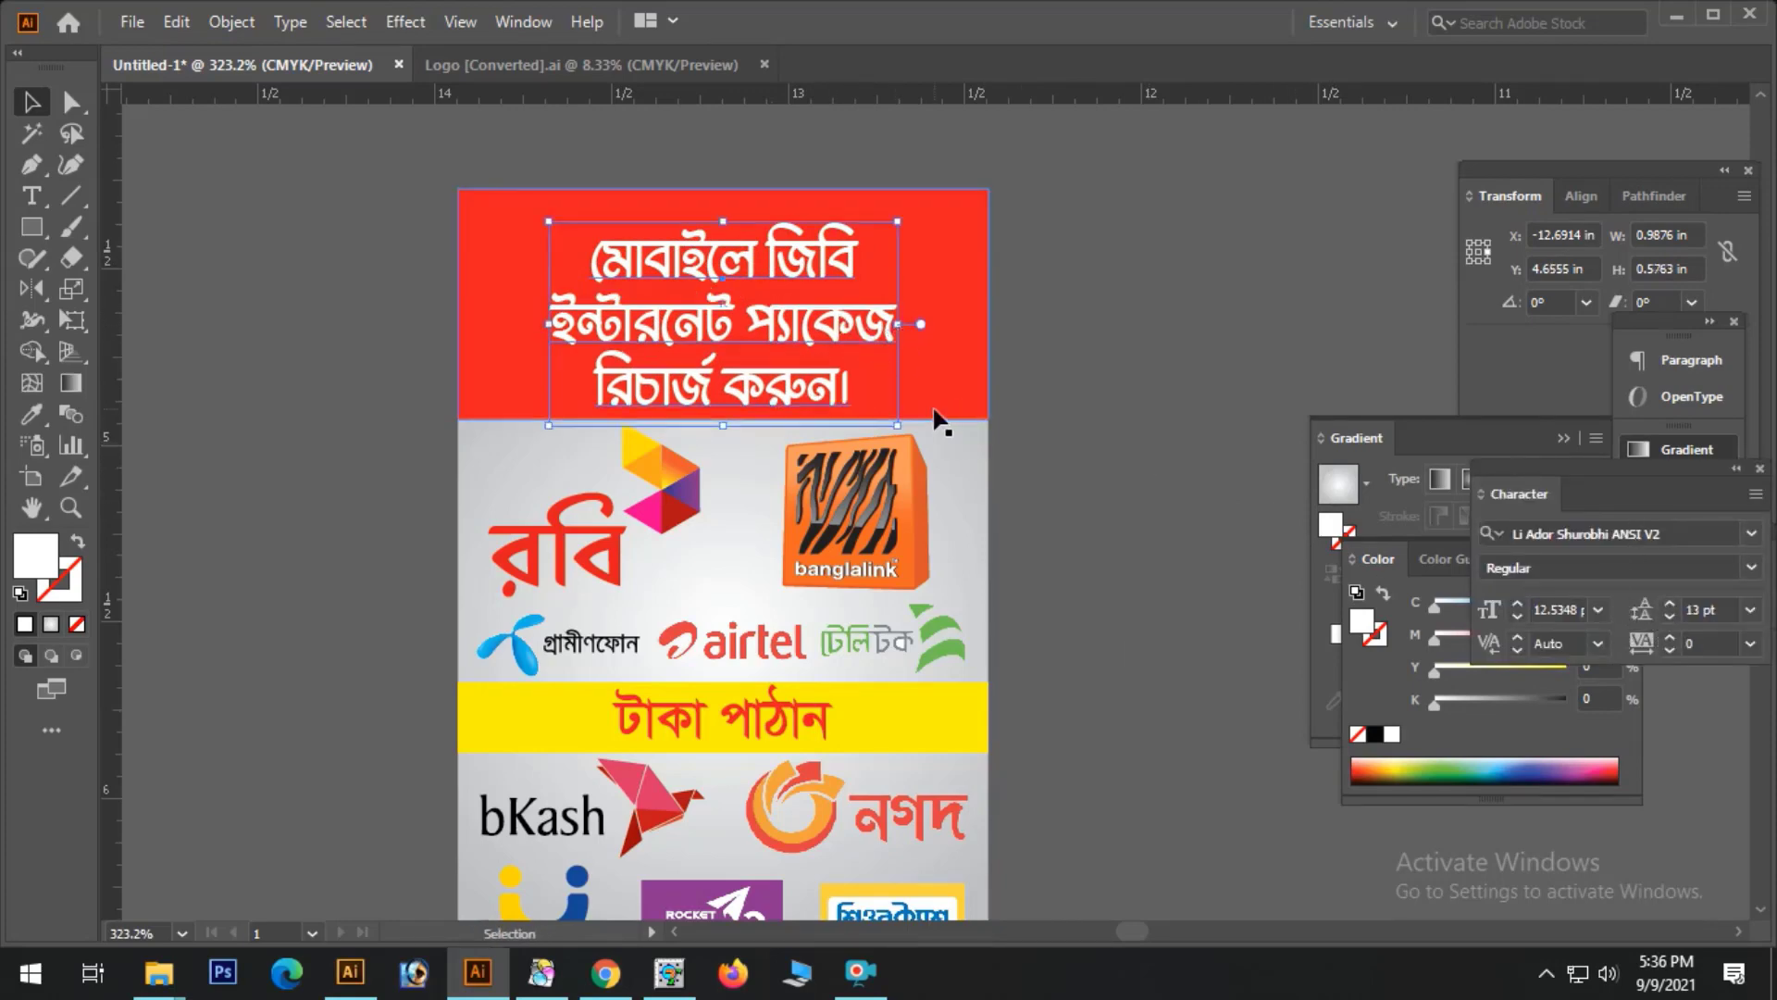
- Widen the recharge headline's characters to a horizontal scale of 118%
left_click(1508, 497)
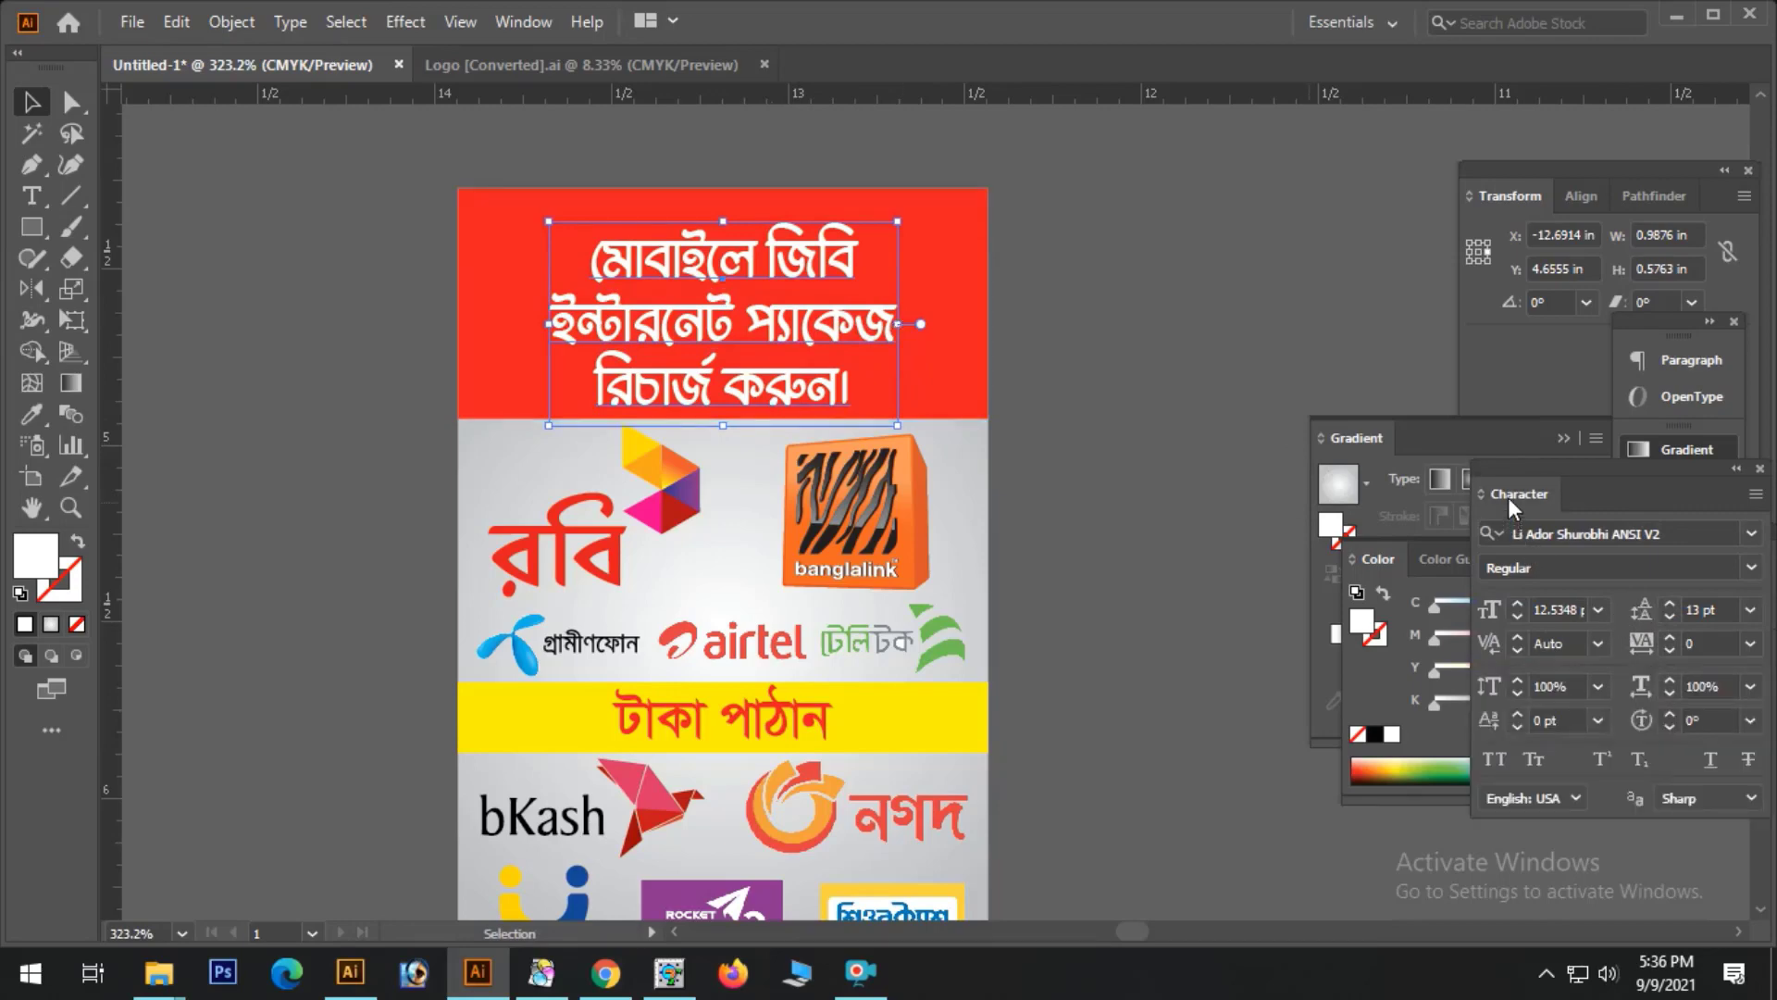
left_click(1670, 680)
left_click(1670, 681)
left_click(1670, 680)
left_click(1670, 680)
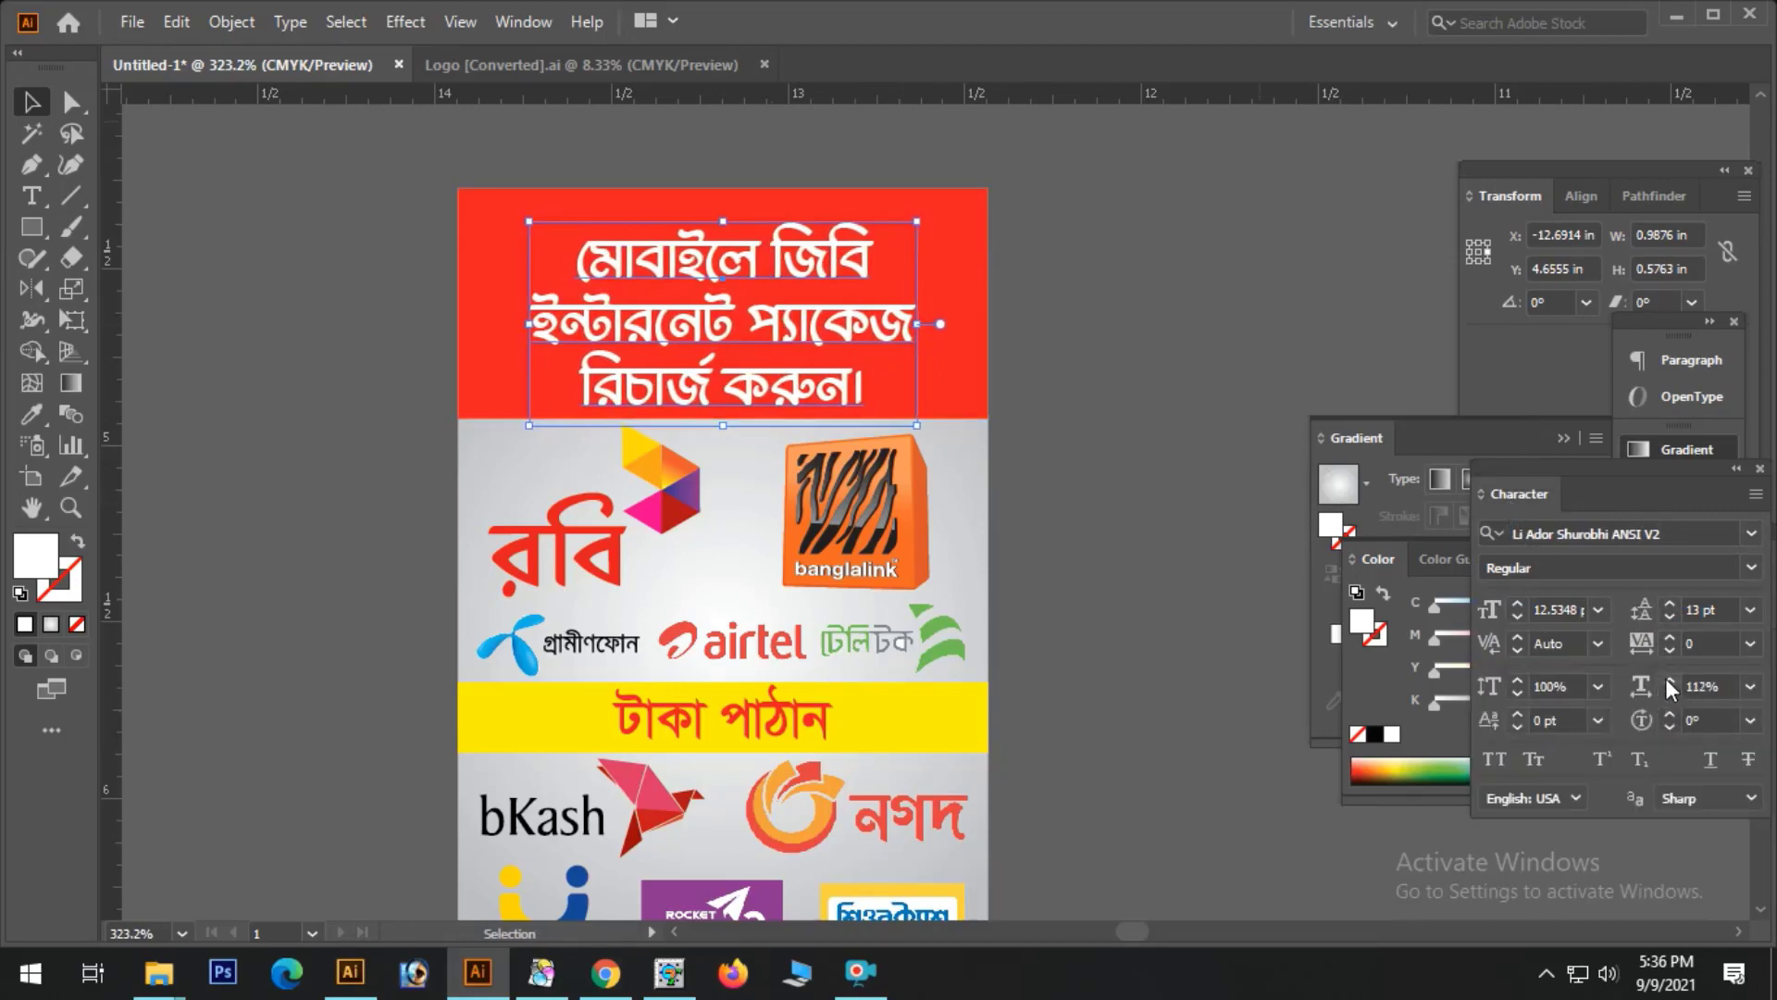
left_click(1666, 681)
left_click(1666, 680)
left_click(1666, 680)
left_click(1666, 681)
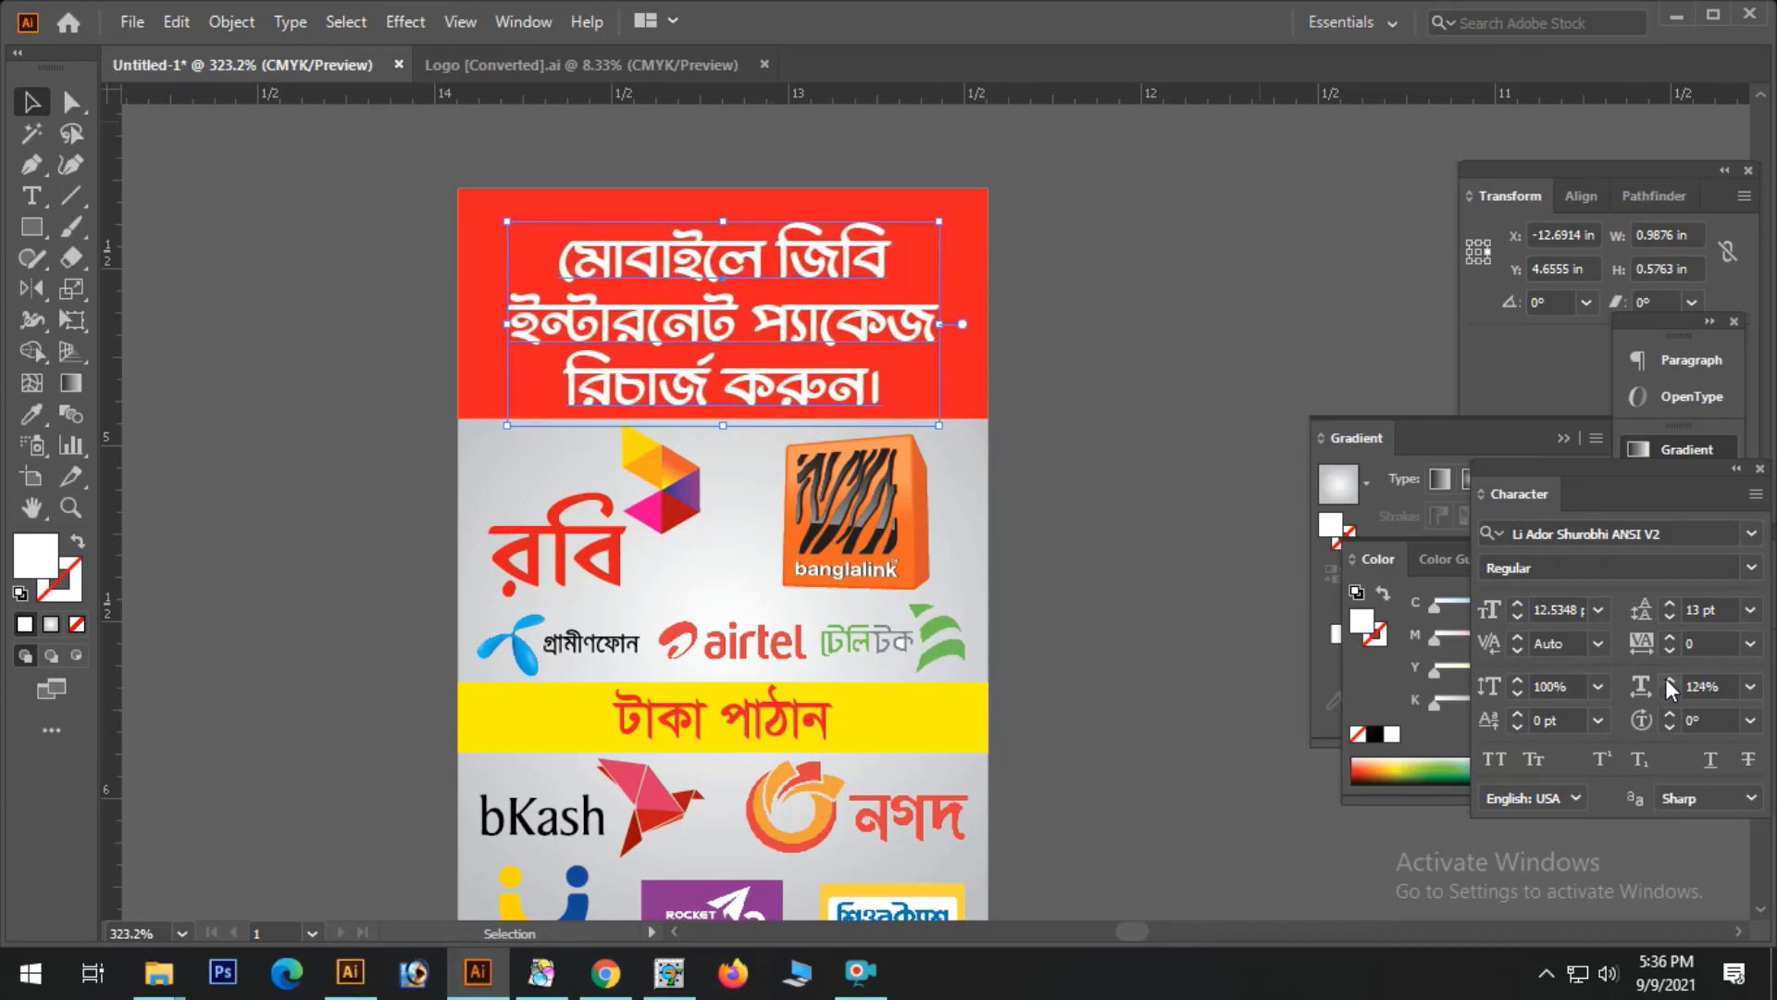
left_click(1666, 680)
left_click(1668, 692)
left_click(1668, 692)
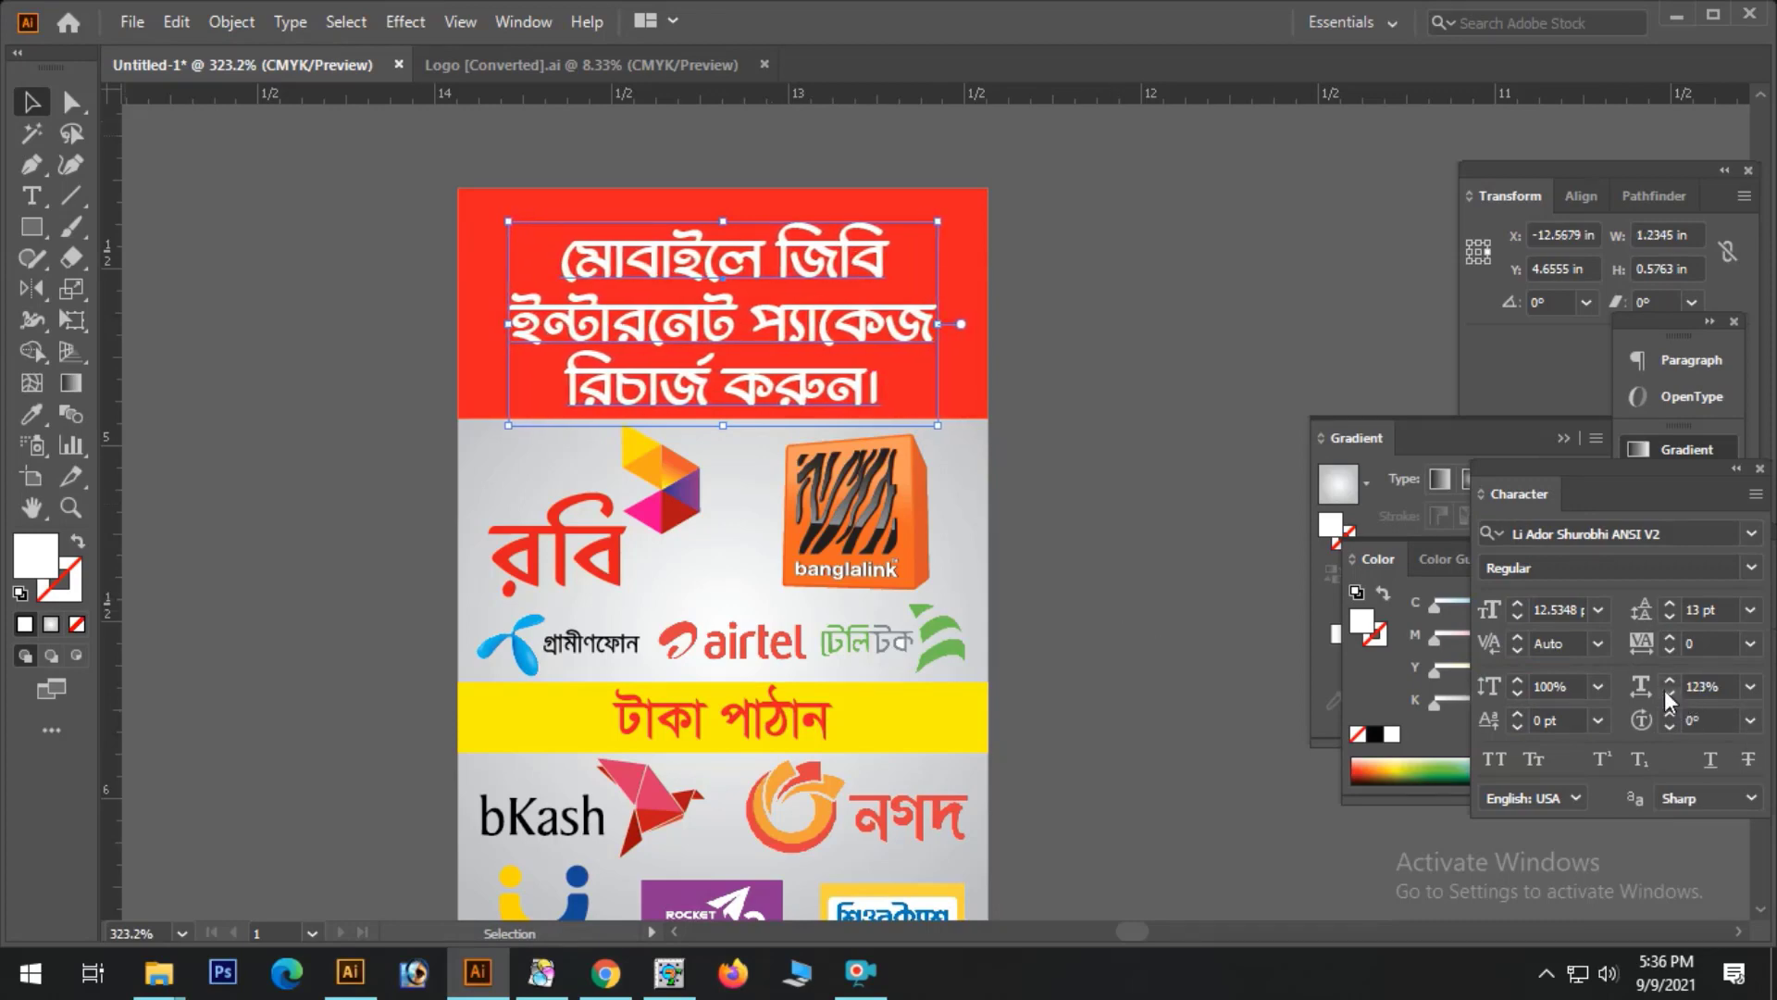
left_click(1668, 693)
left_click(1668, 692)
left_click(1668, 693)
left_click(1668, 692)
left_click(1668, 693)
left_click(1100, 331)
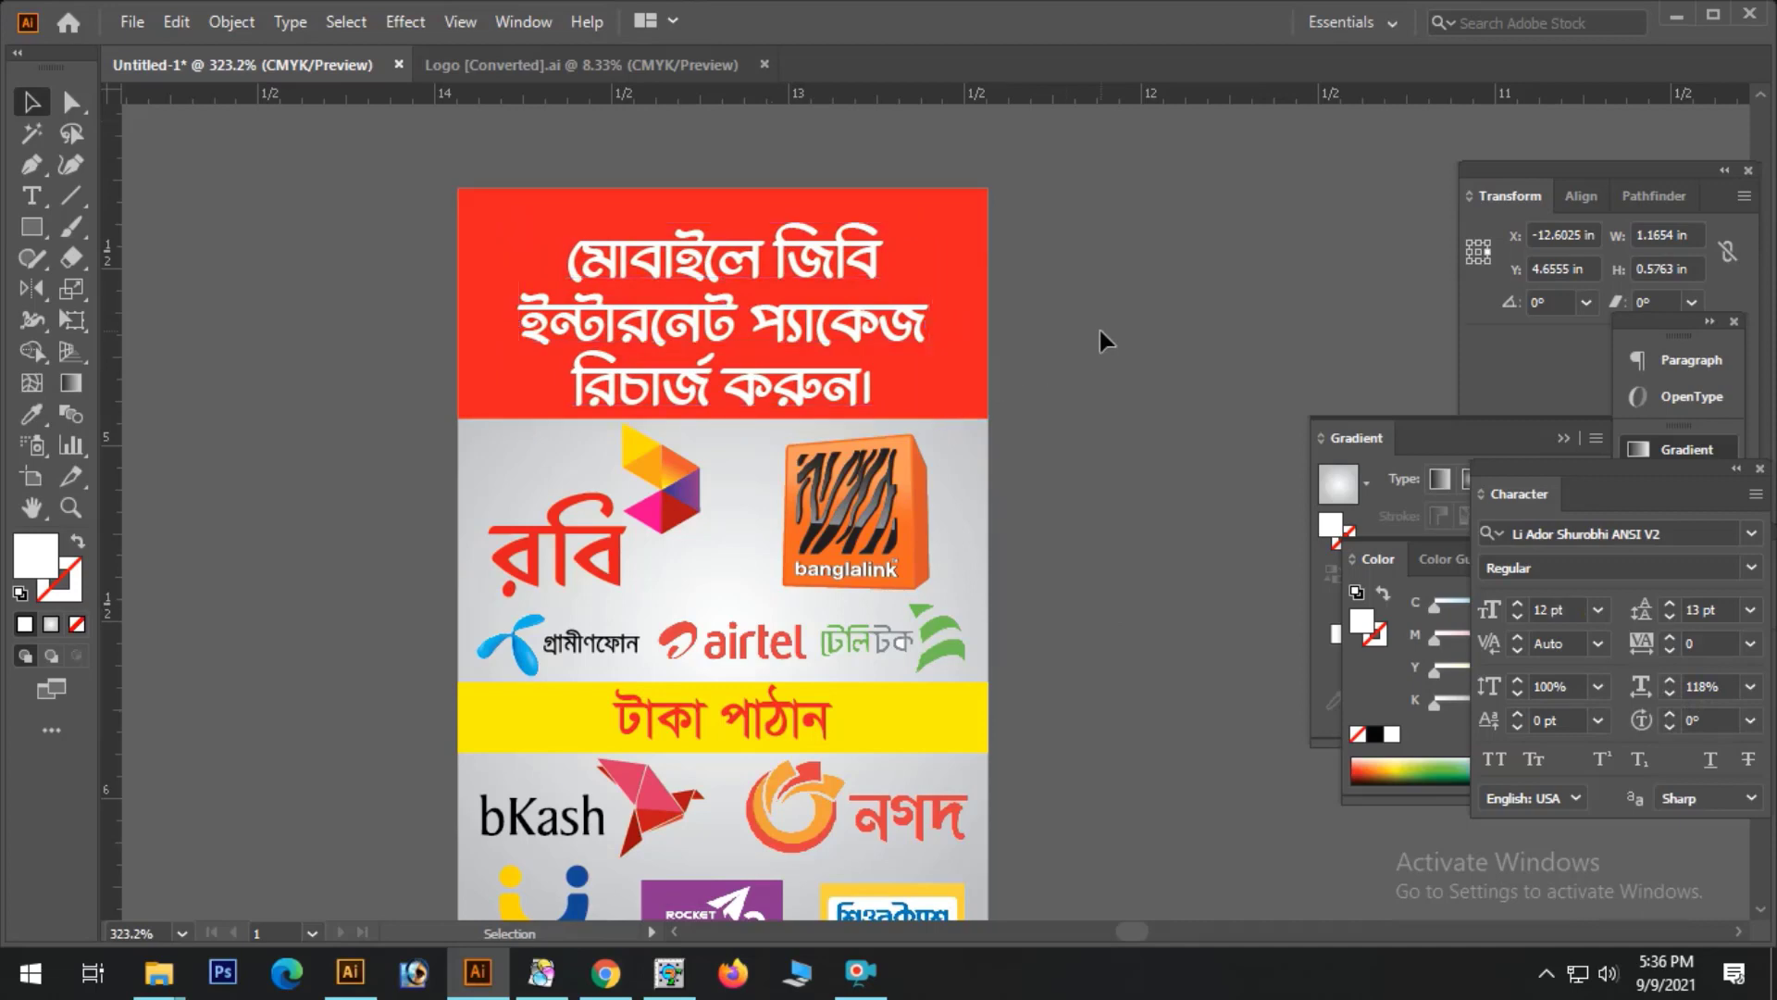
- Recolour the headline's last line, রিচার্জ করুন।, yellow by raising its fill to 100% yellow
triple_click(705, 391)
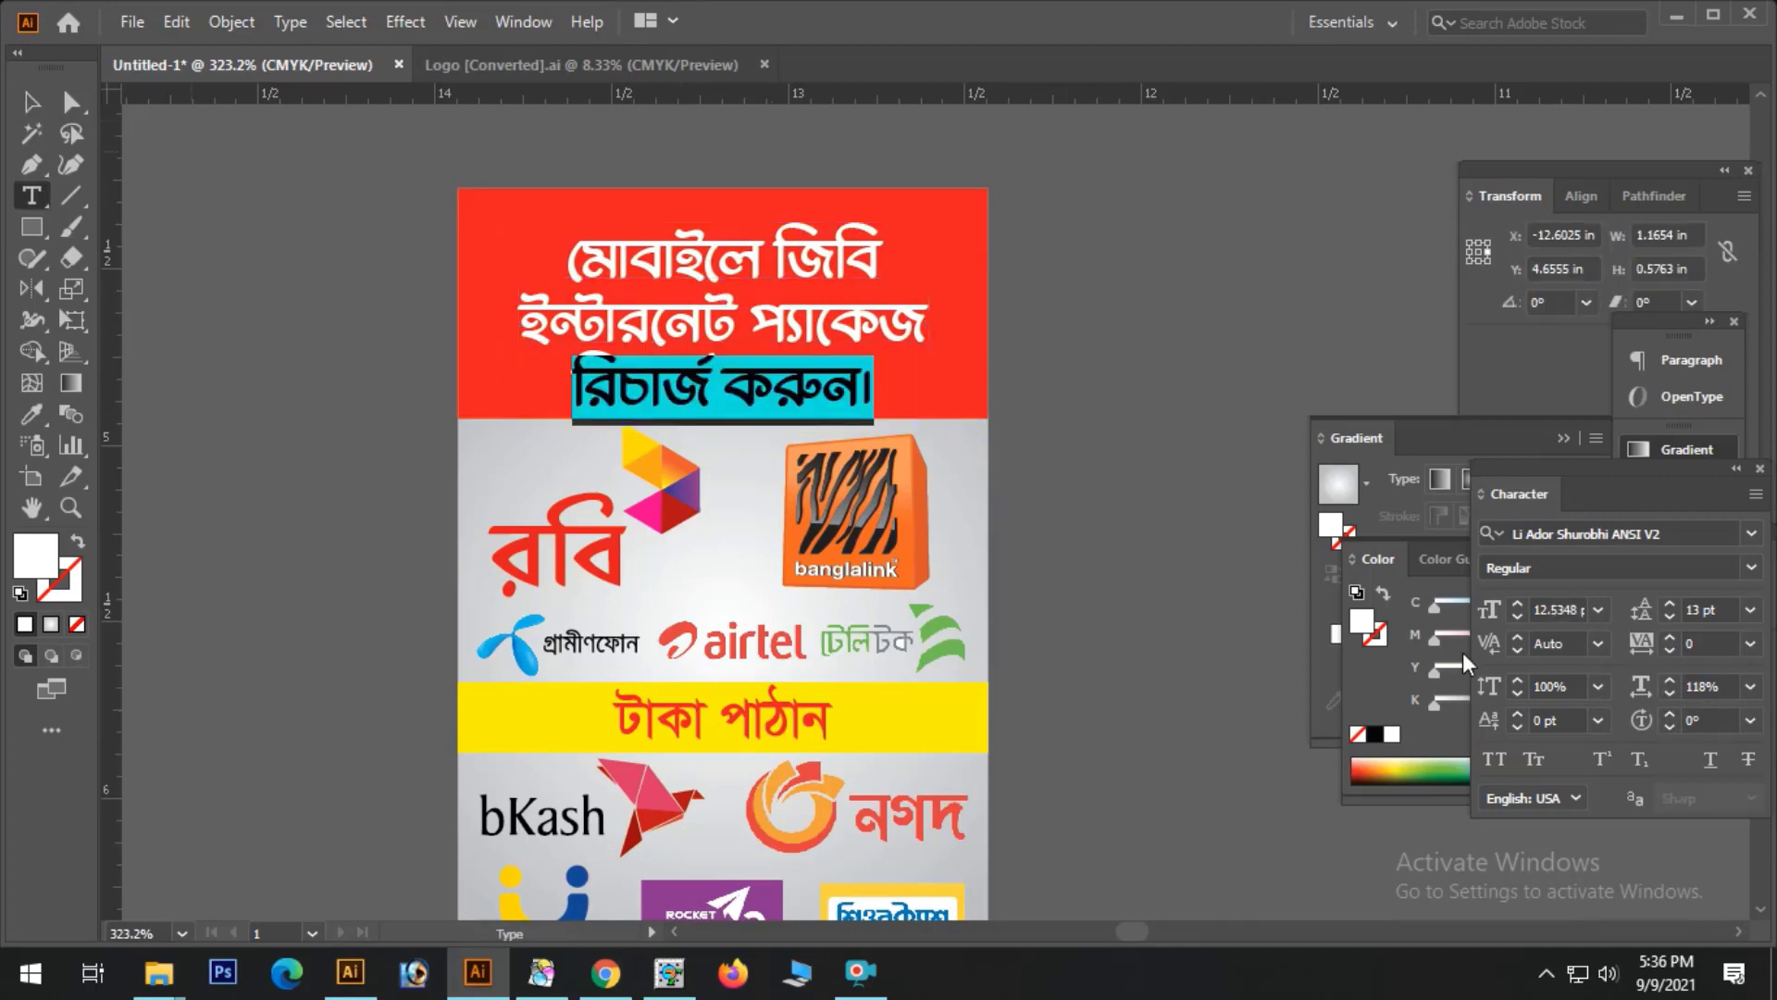
left_click_drag(1457, 668, 1580, 668)
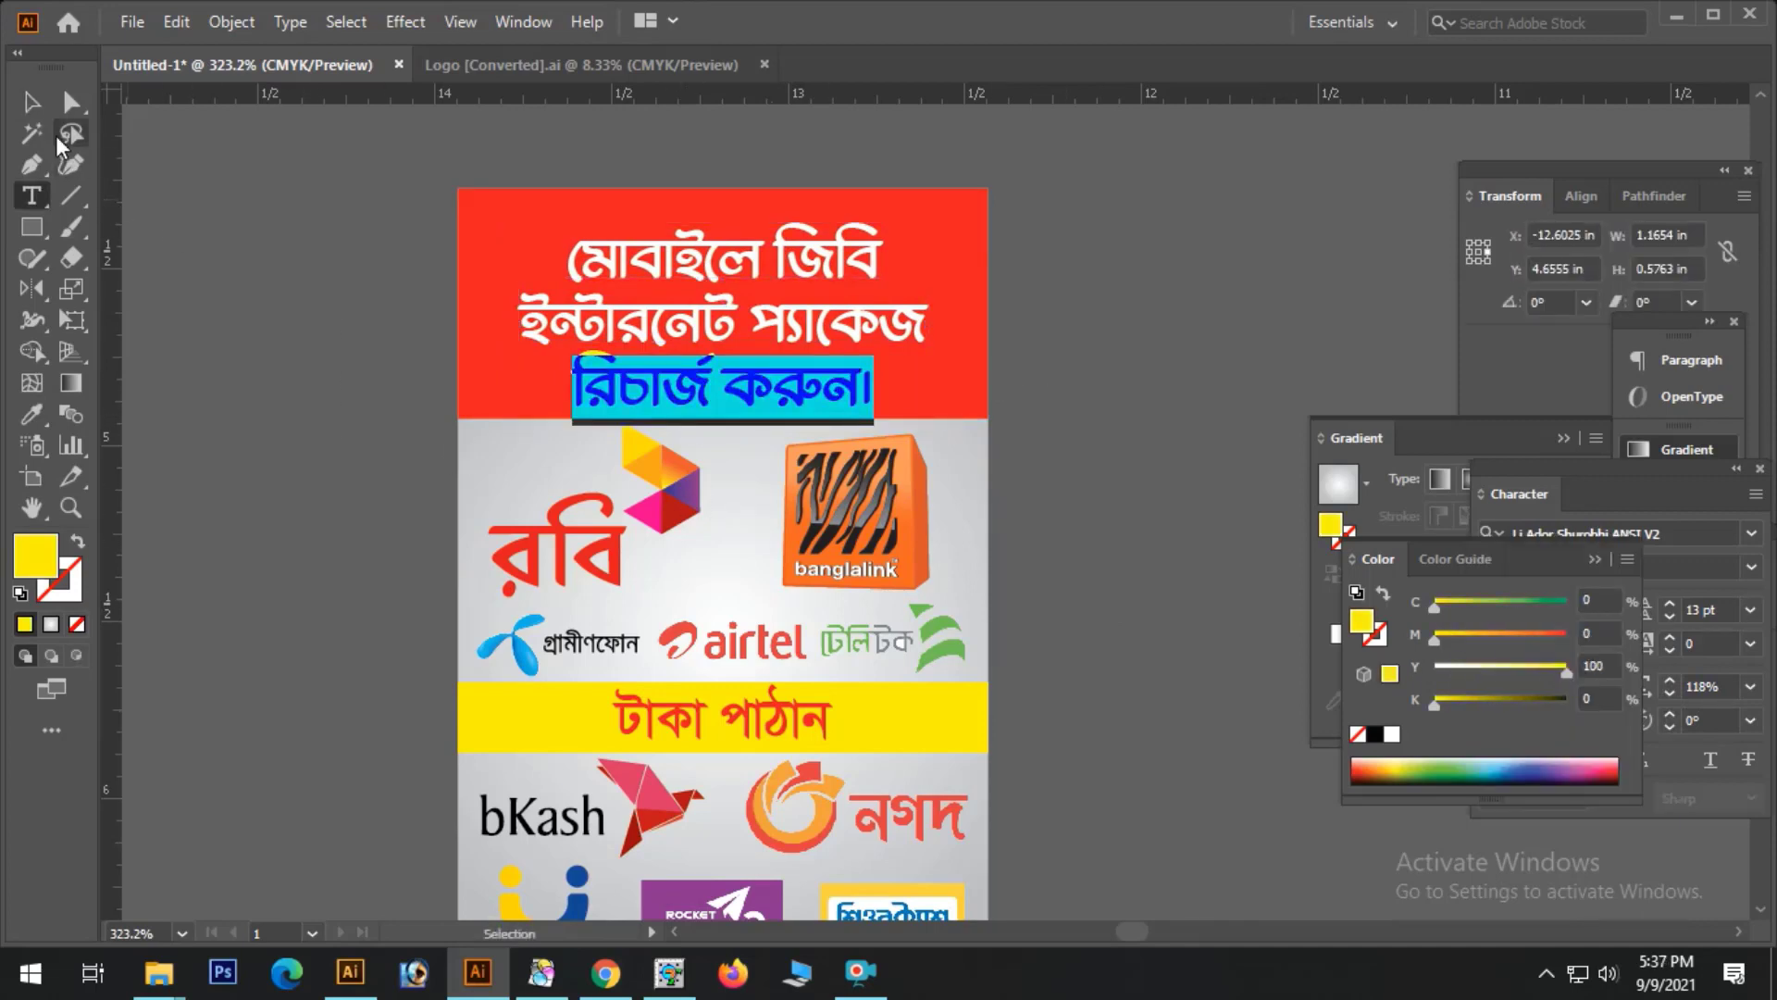
left_click(33, 102)
left_click(137, 302)
- Look over the complete layout and select all its artwork to check the overall size
left_click(924, 625, "ctrl+alt")
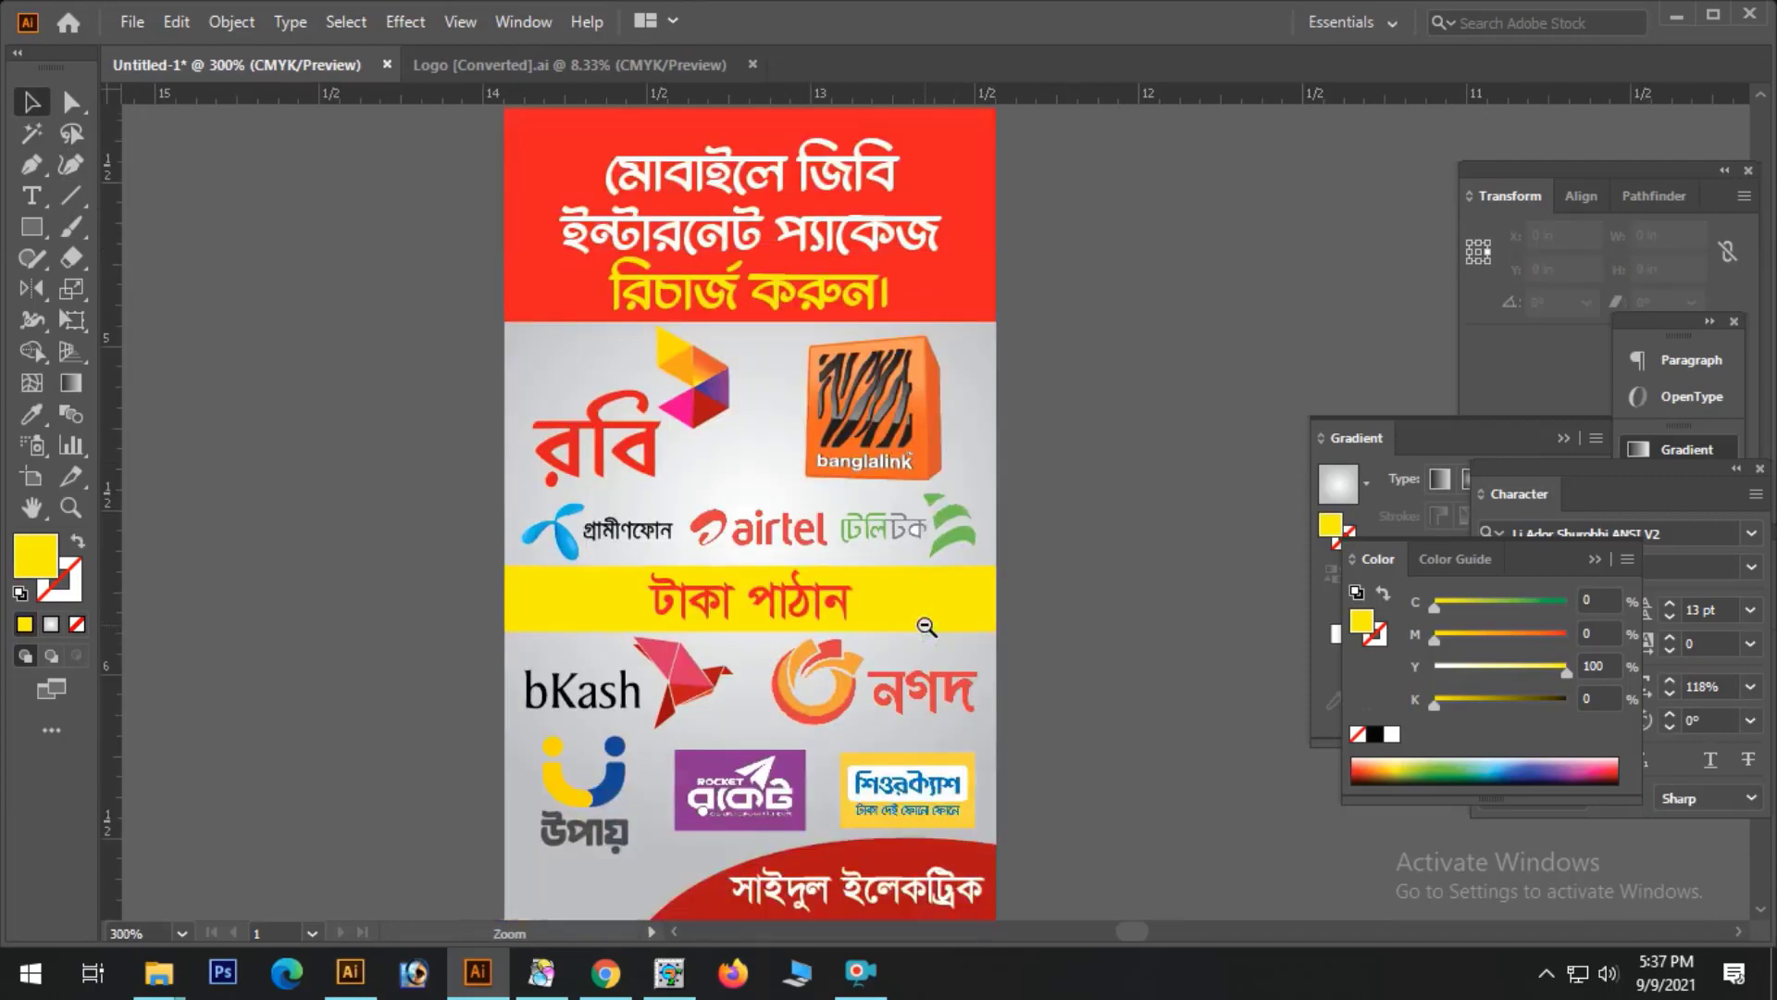
left_click(924, 625, "ctrl+alt")
left_click_drag(564, 615, 1246, 775)
left_click(1009, 435, "ctrl+alt")
left_click(1009, 435, "ctrl+alt")
left_click(1009, 435, "ctrl+alt")
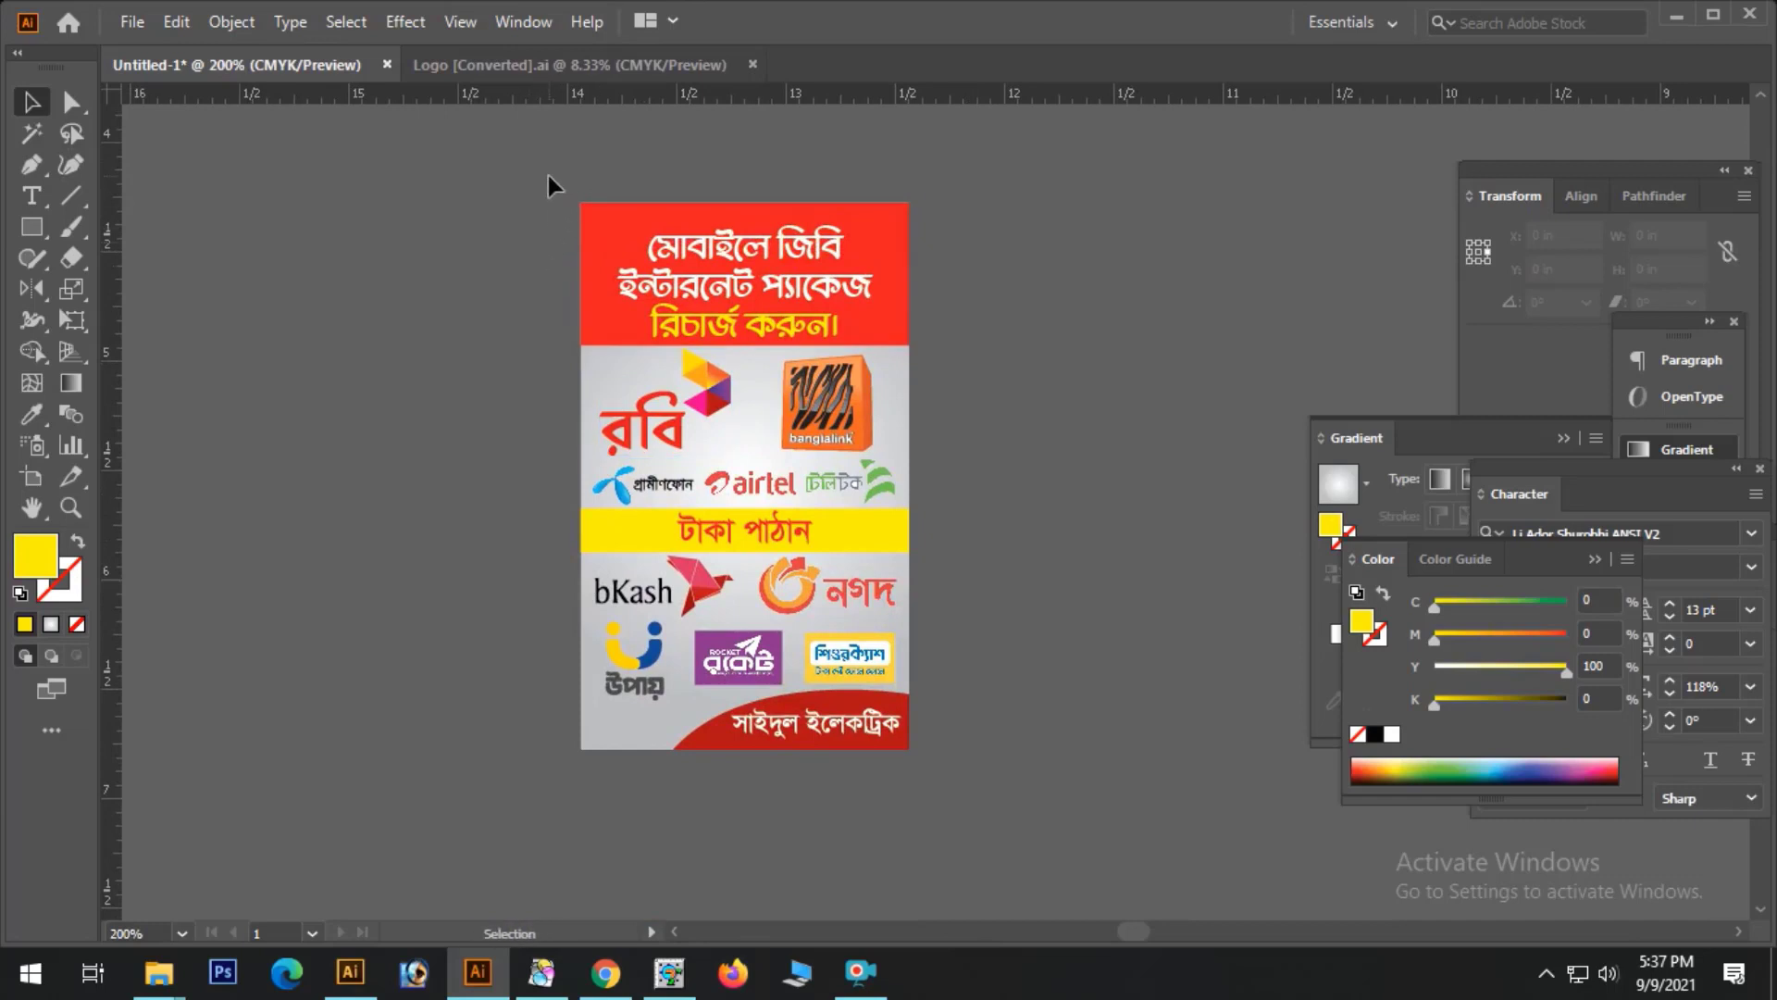
left_click_drag(548, 175, 951, 766)
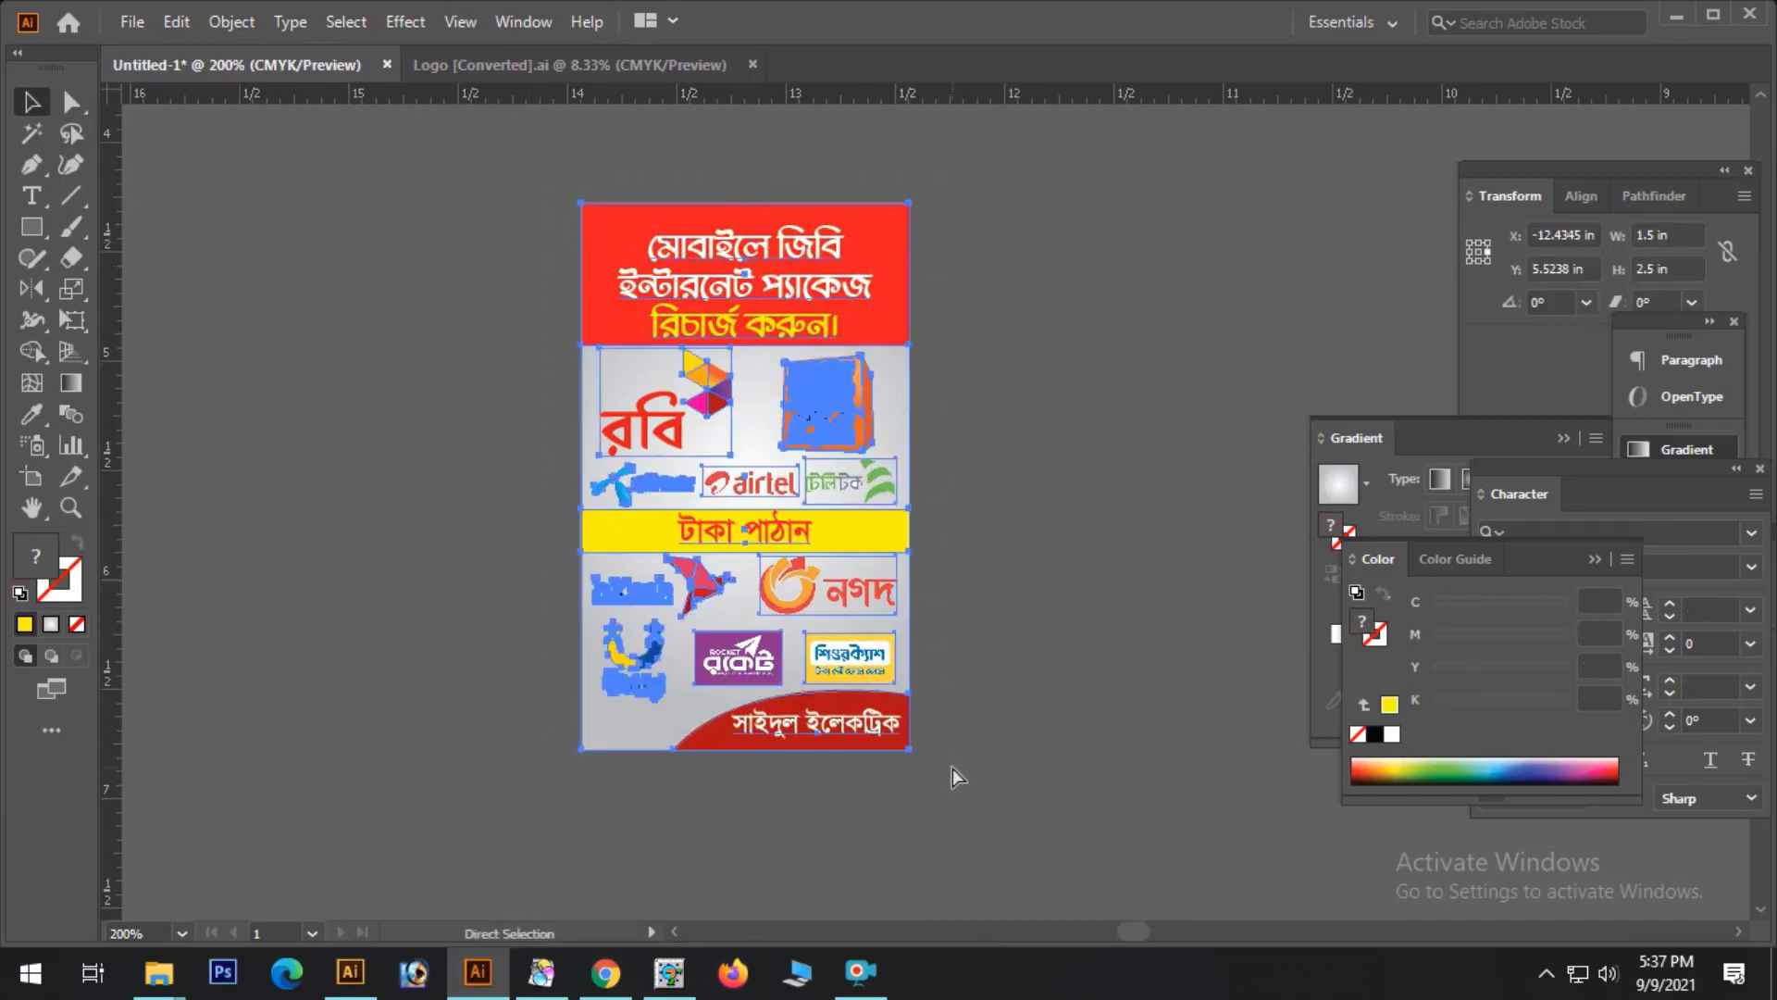
left_click(959, 648)
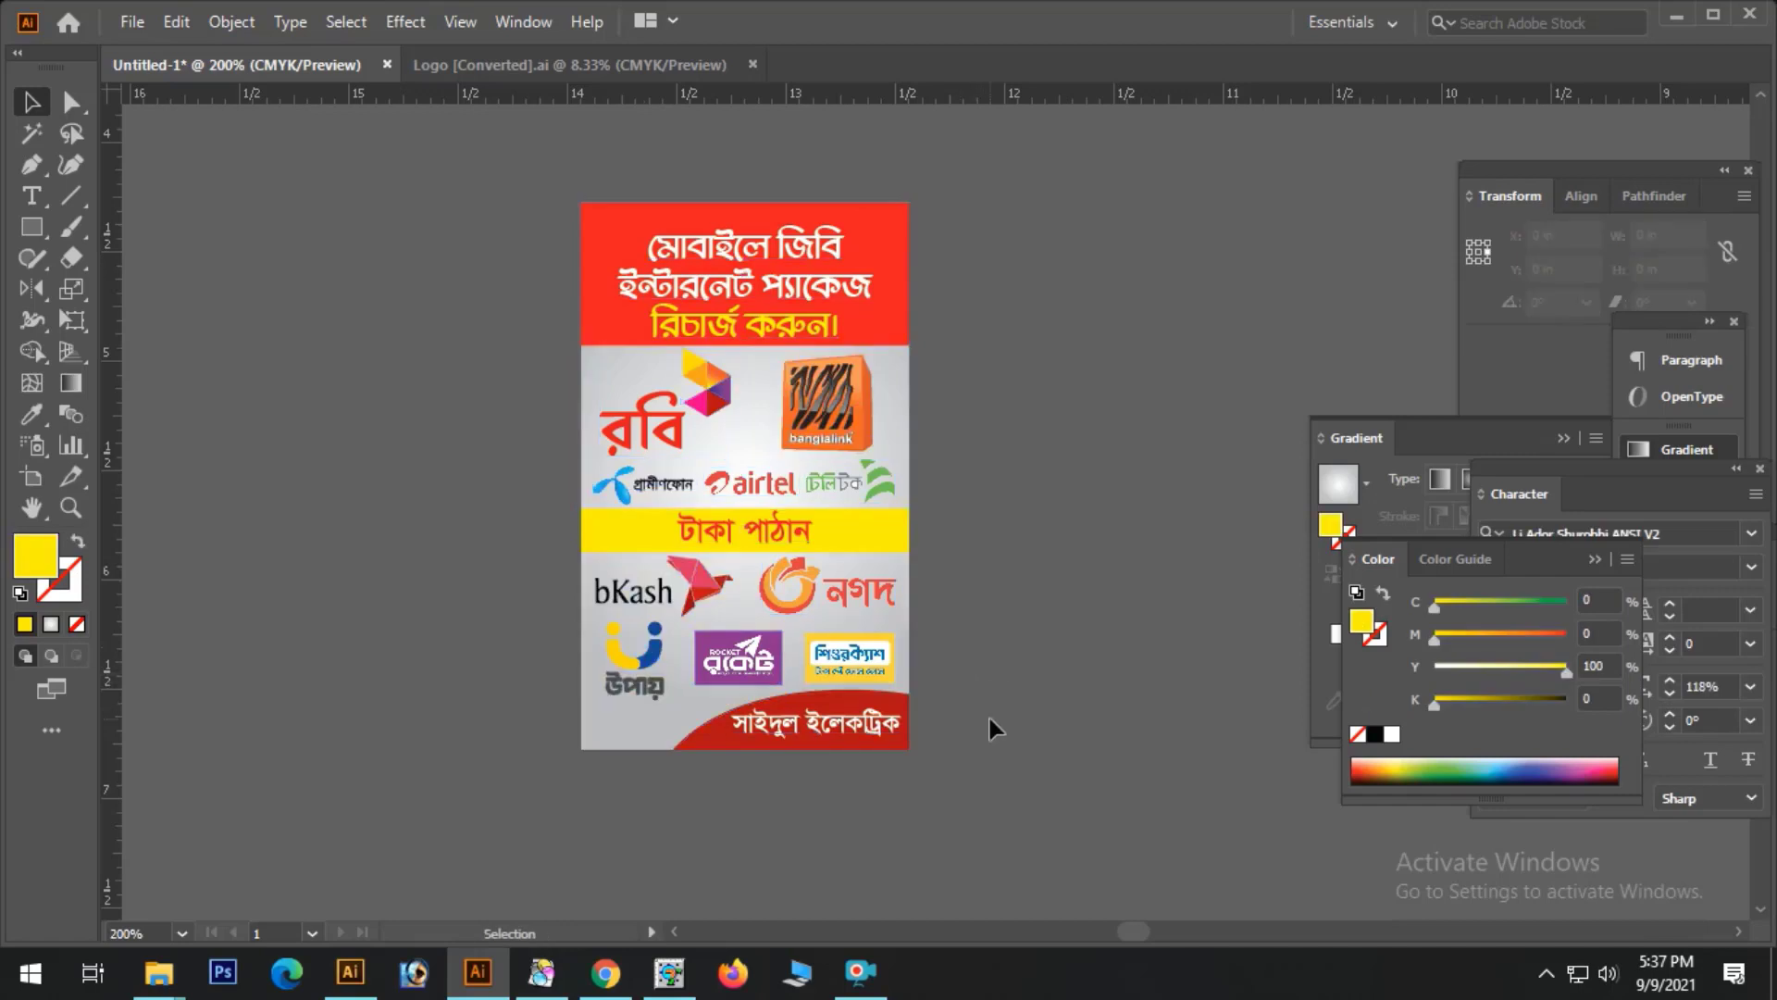
left_click_drag(551, 159, 979, 846)
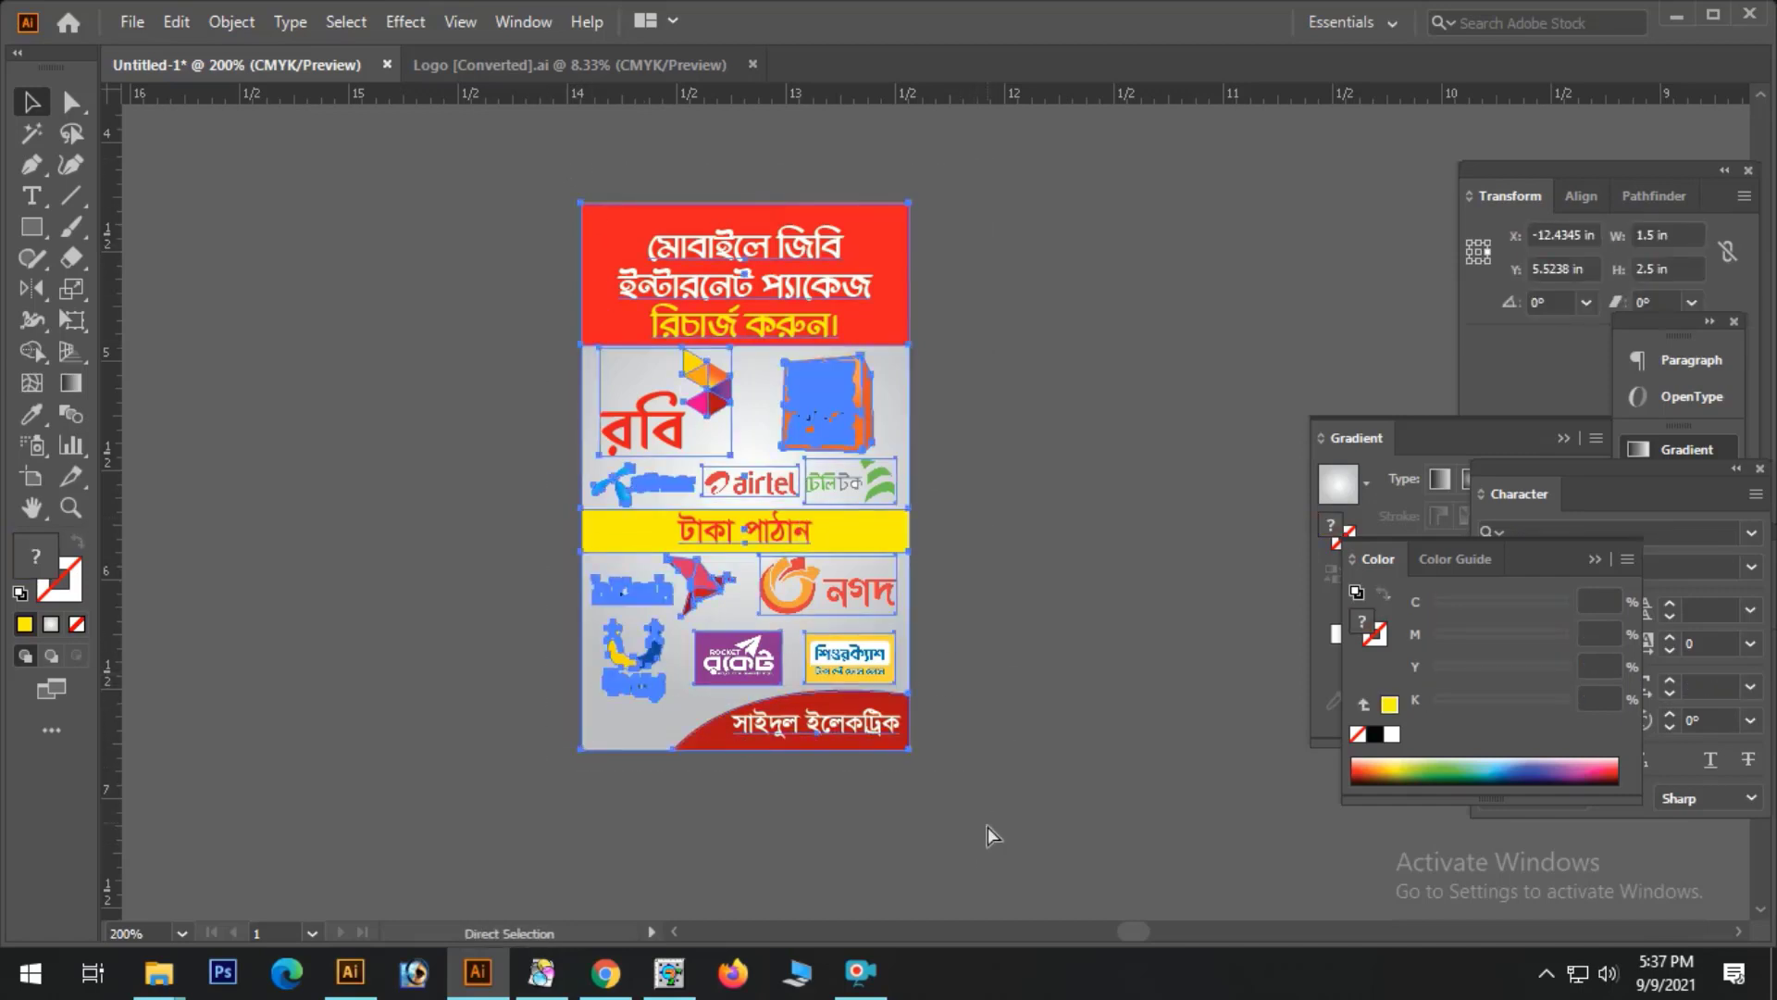
left_click(1011, 742)
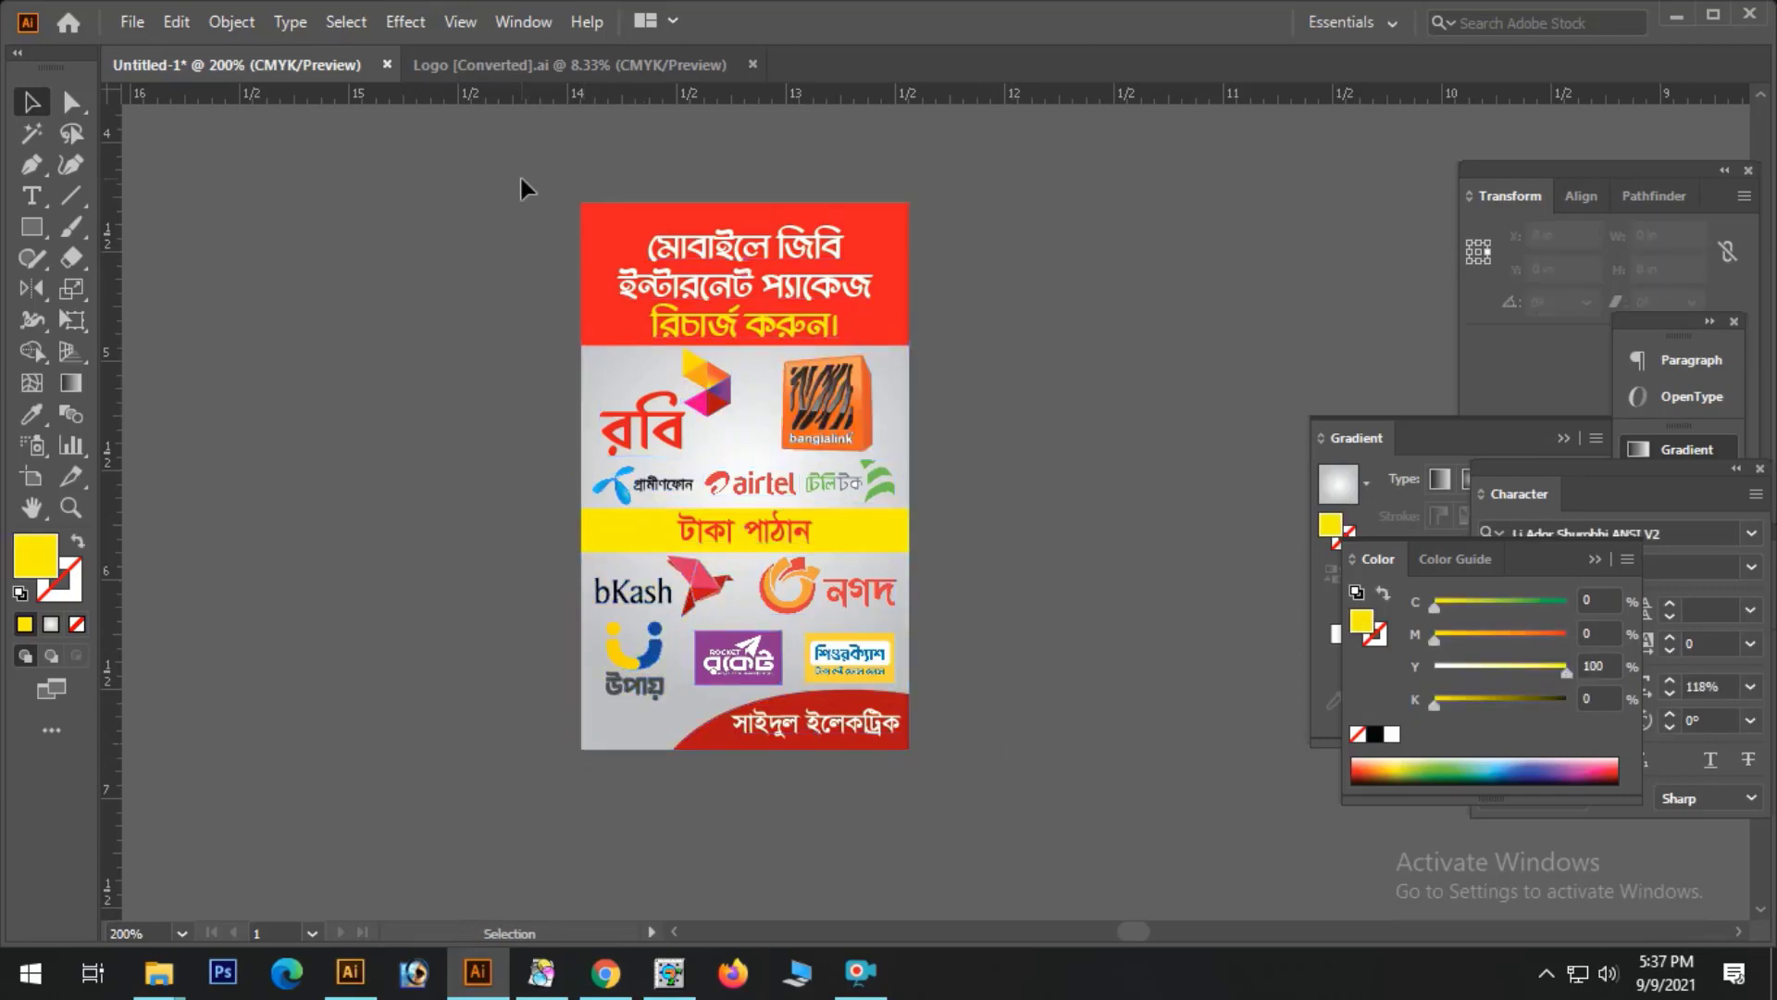
left_click_drag(520, 178, 965, 768)
key("a")
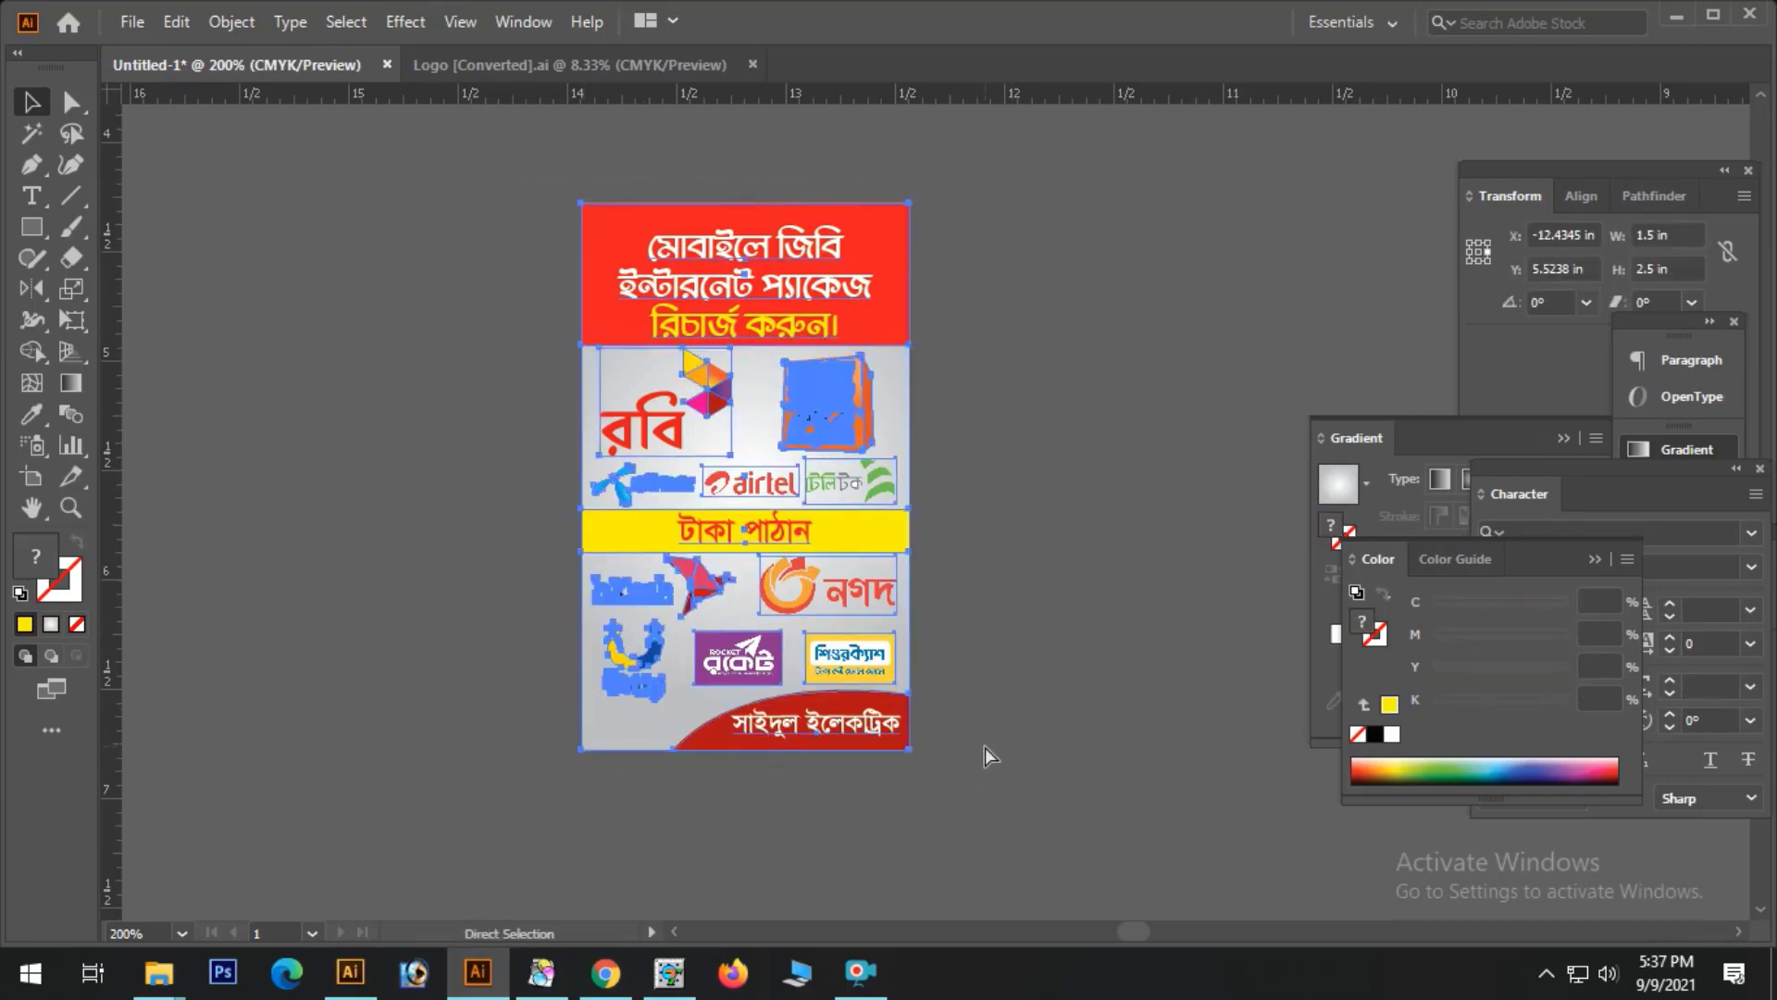
left_click(985, 747)
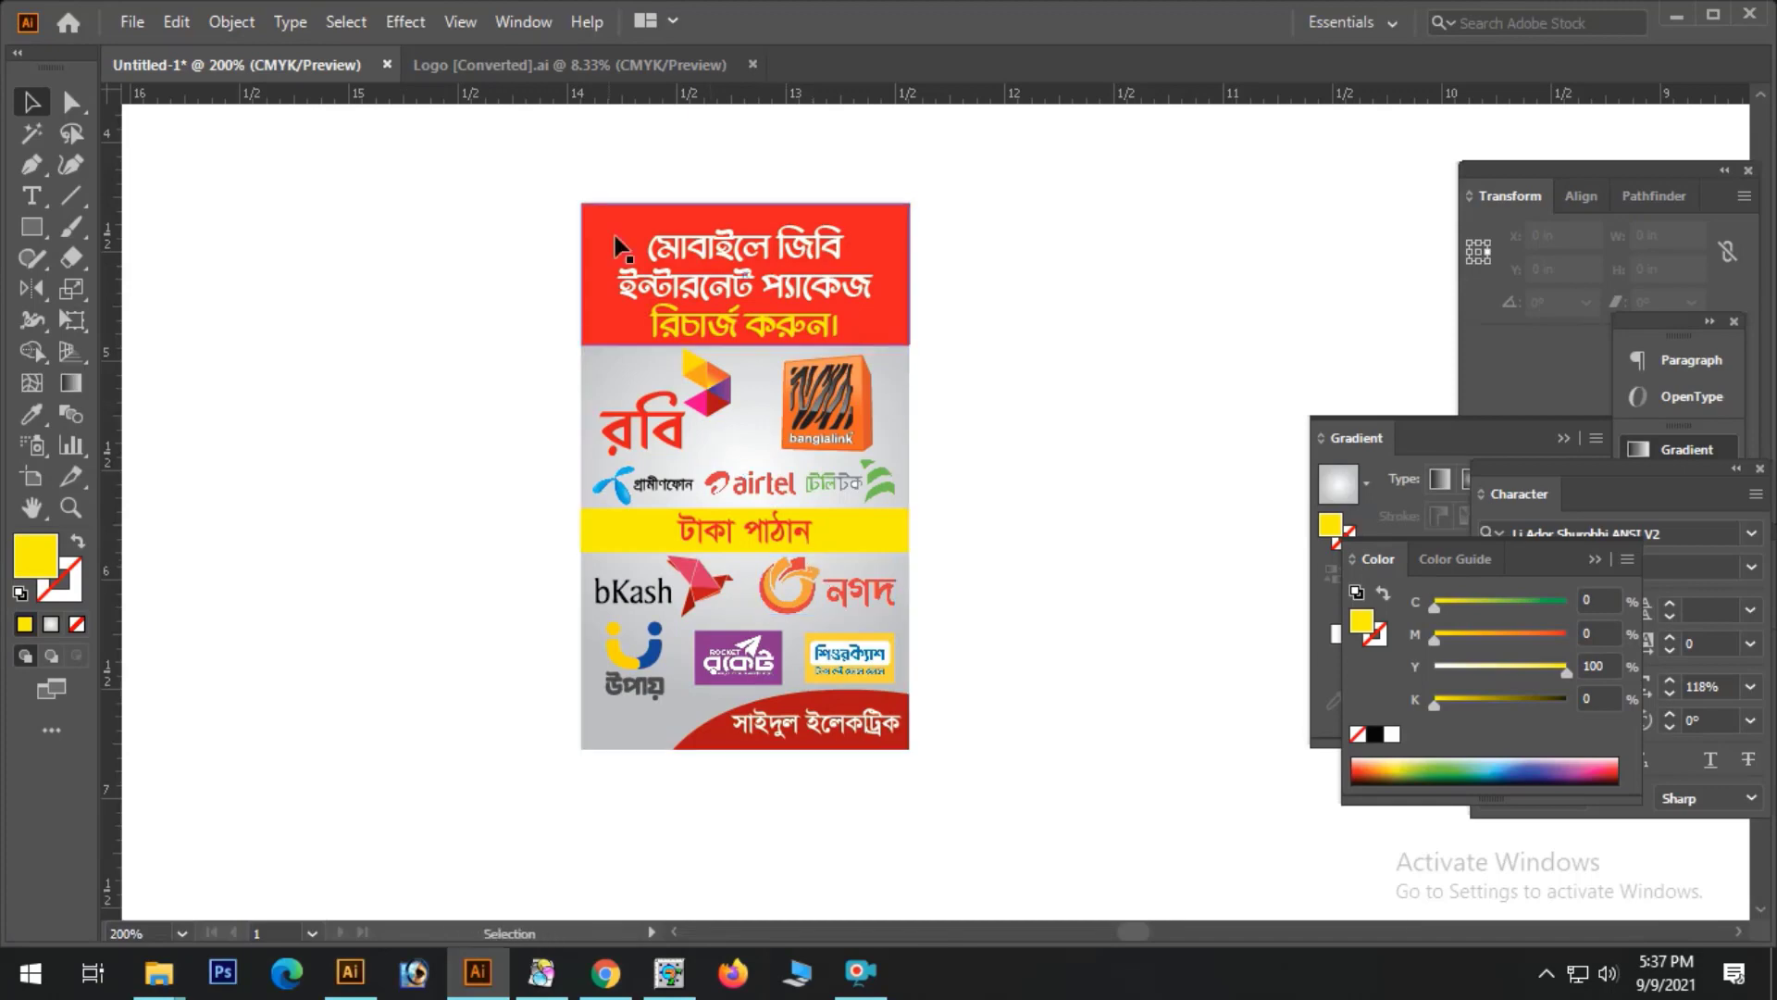
left_click_drag(523, 175, 968, 771)
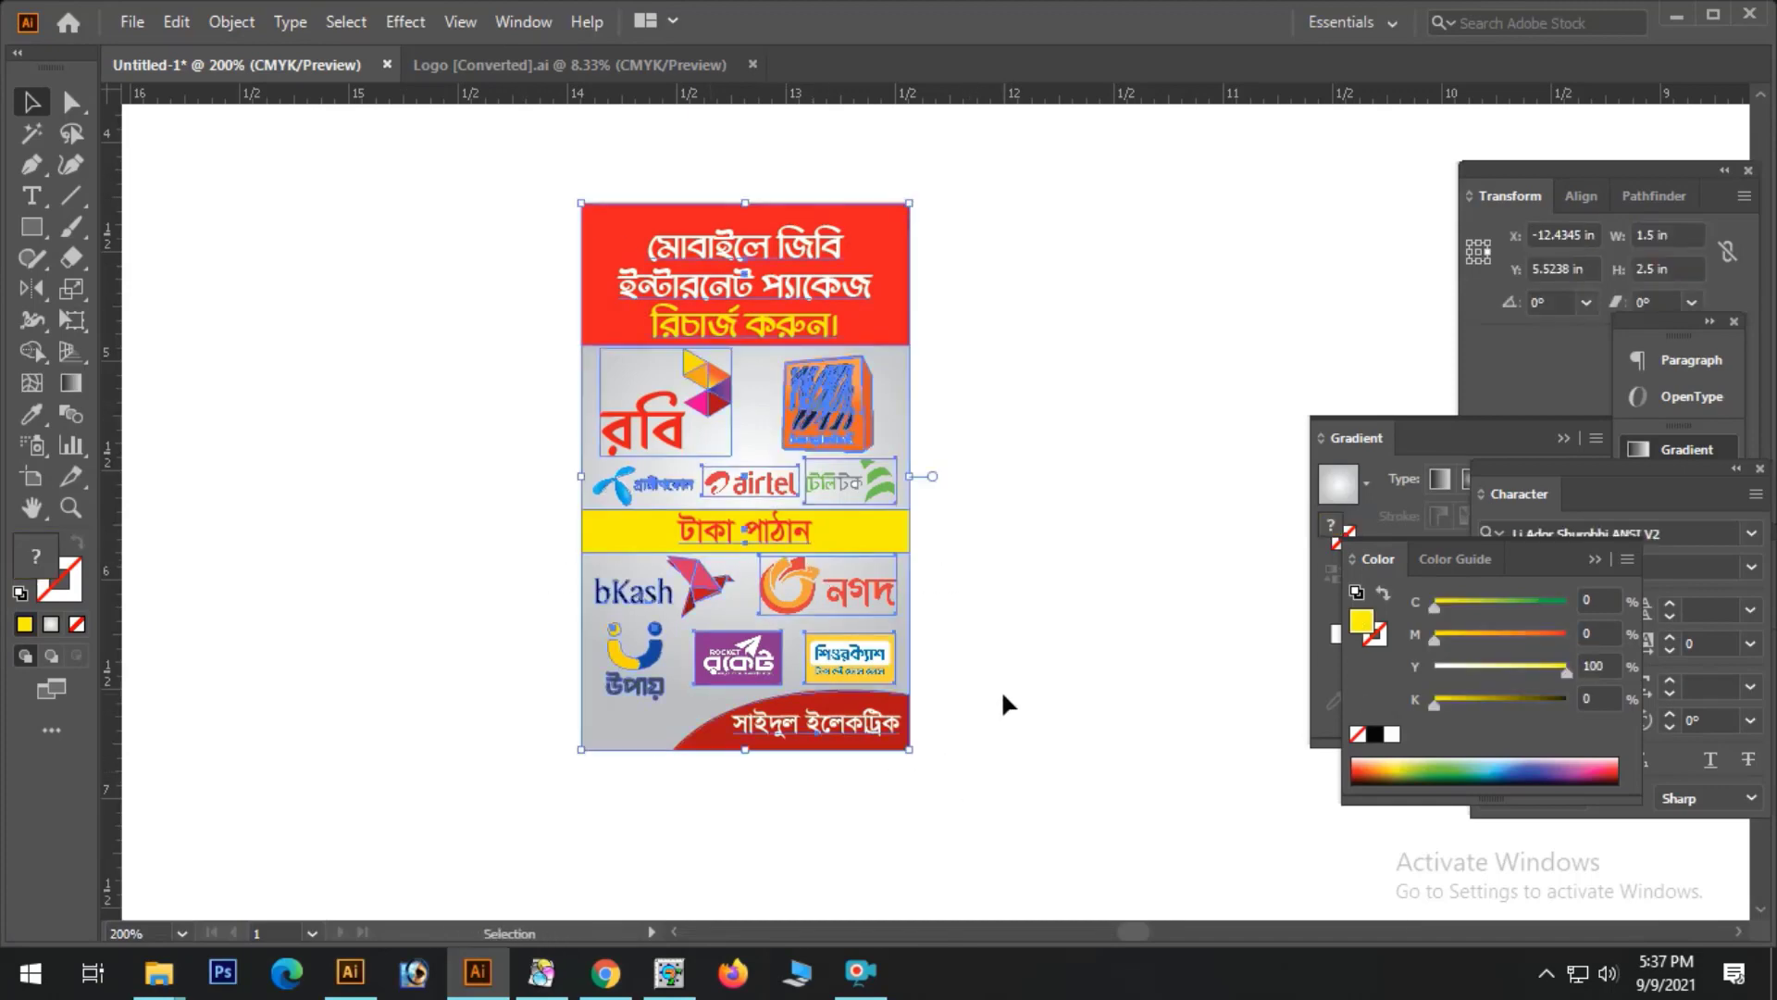
left_click(1003, 692)
- Draw a yellow square about 5.34 in wide centred on the layout and send it behind all the artwork
left_click(940, 547, "ctrl+alt")
left_click(940, 547, "ctrl+alt")
left_click(33, 227)
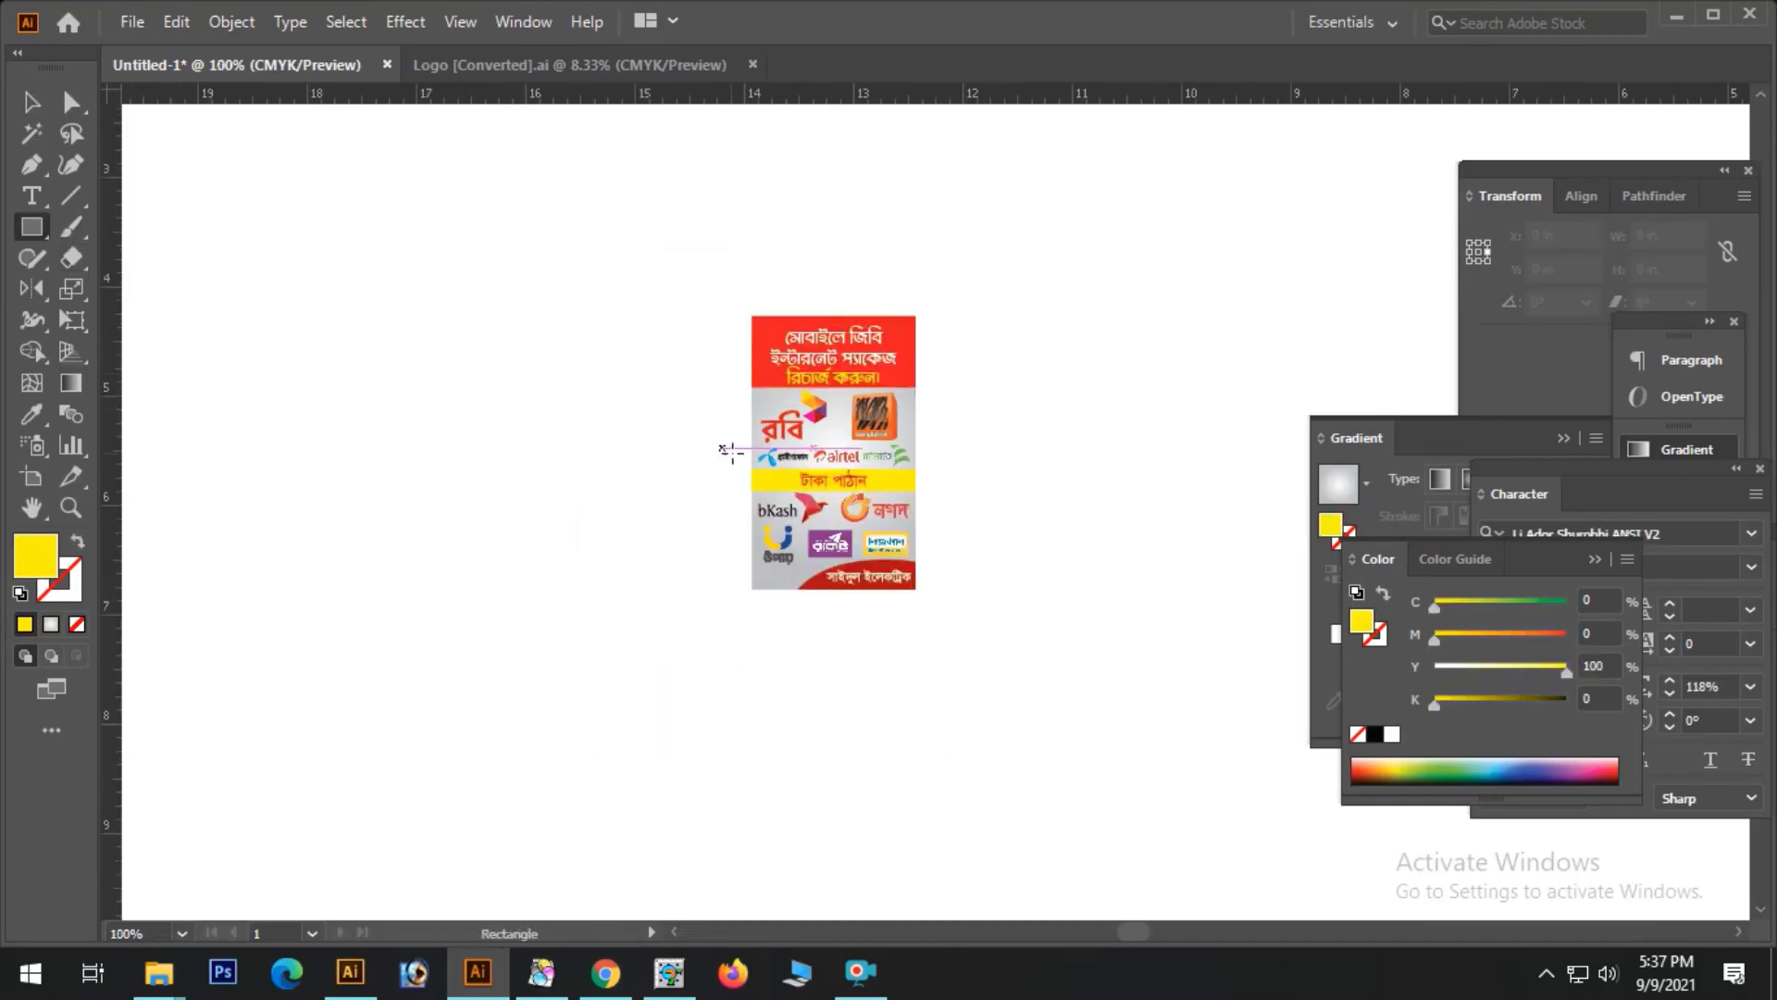
left_click_drag(837, 467, 1128, 757)
left_click(41, 105)
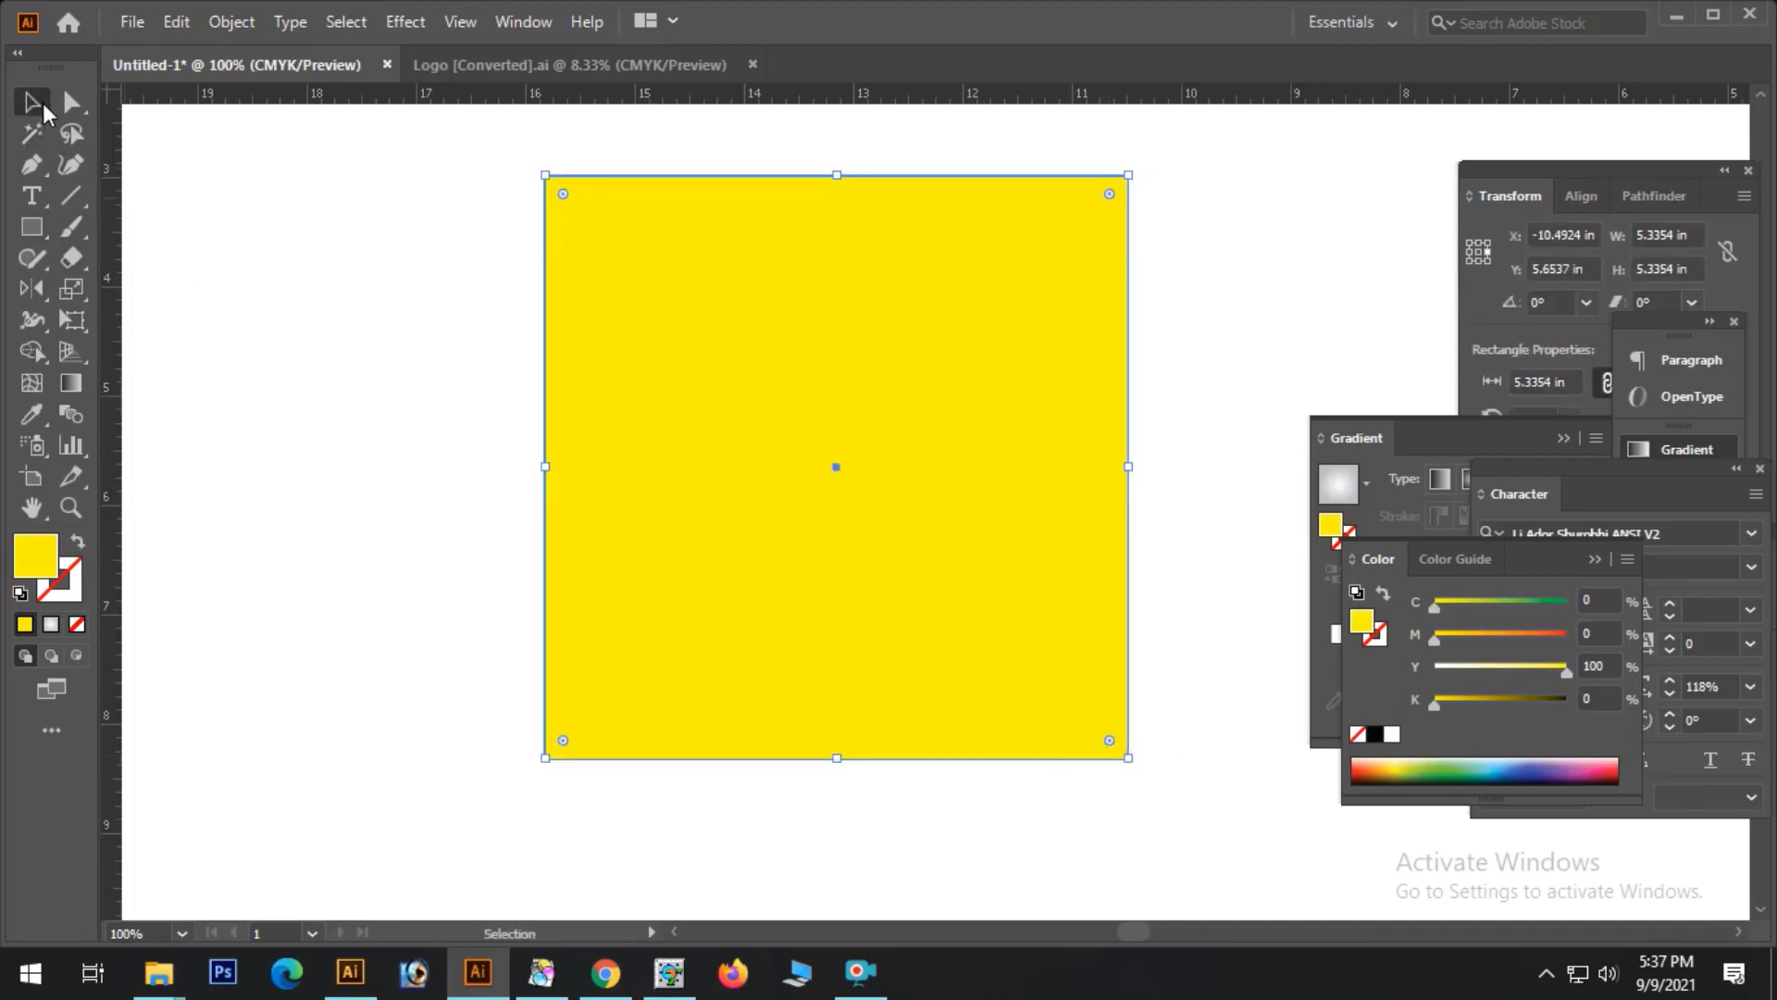
key("ctrl+shift+bracketleft")
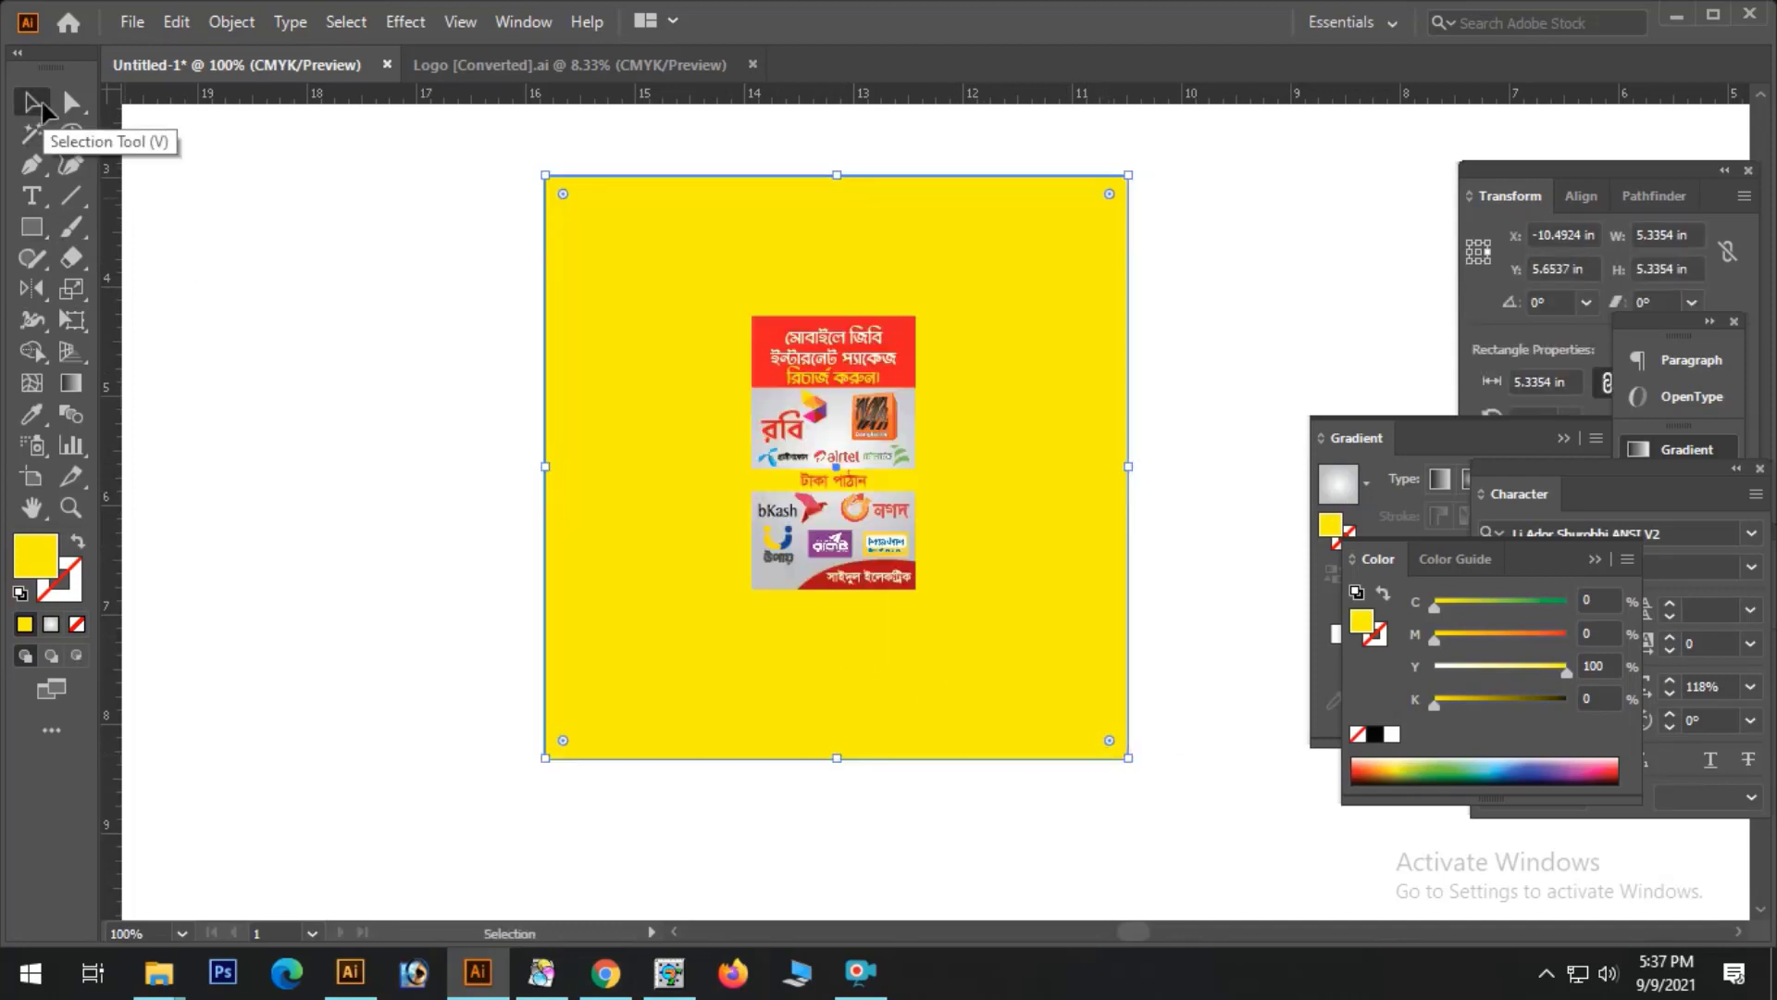
- Fill the backdrop square with black and shrink it around its centre to about 3.69 in
left_click(1376, 734)
left_click_drag(1128, 467, 1039, 469)
key("ctrl+space")
left_click_drag(524, 321, 1321, 670)
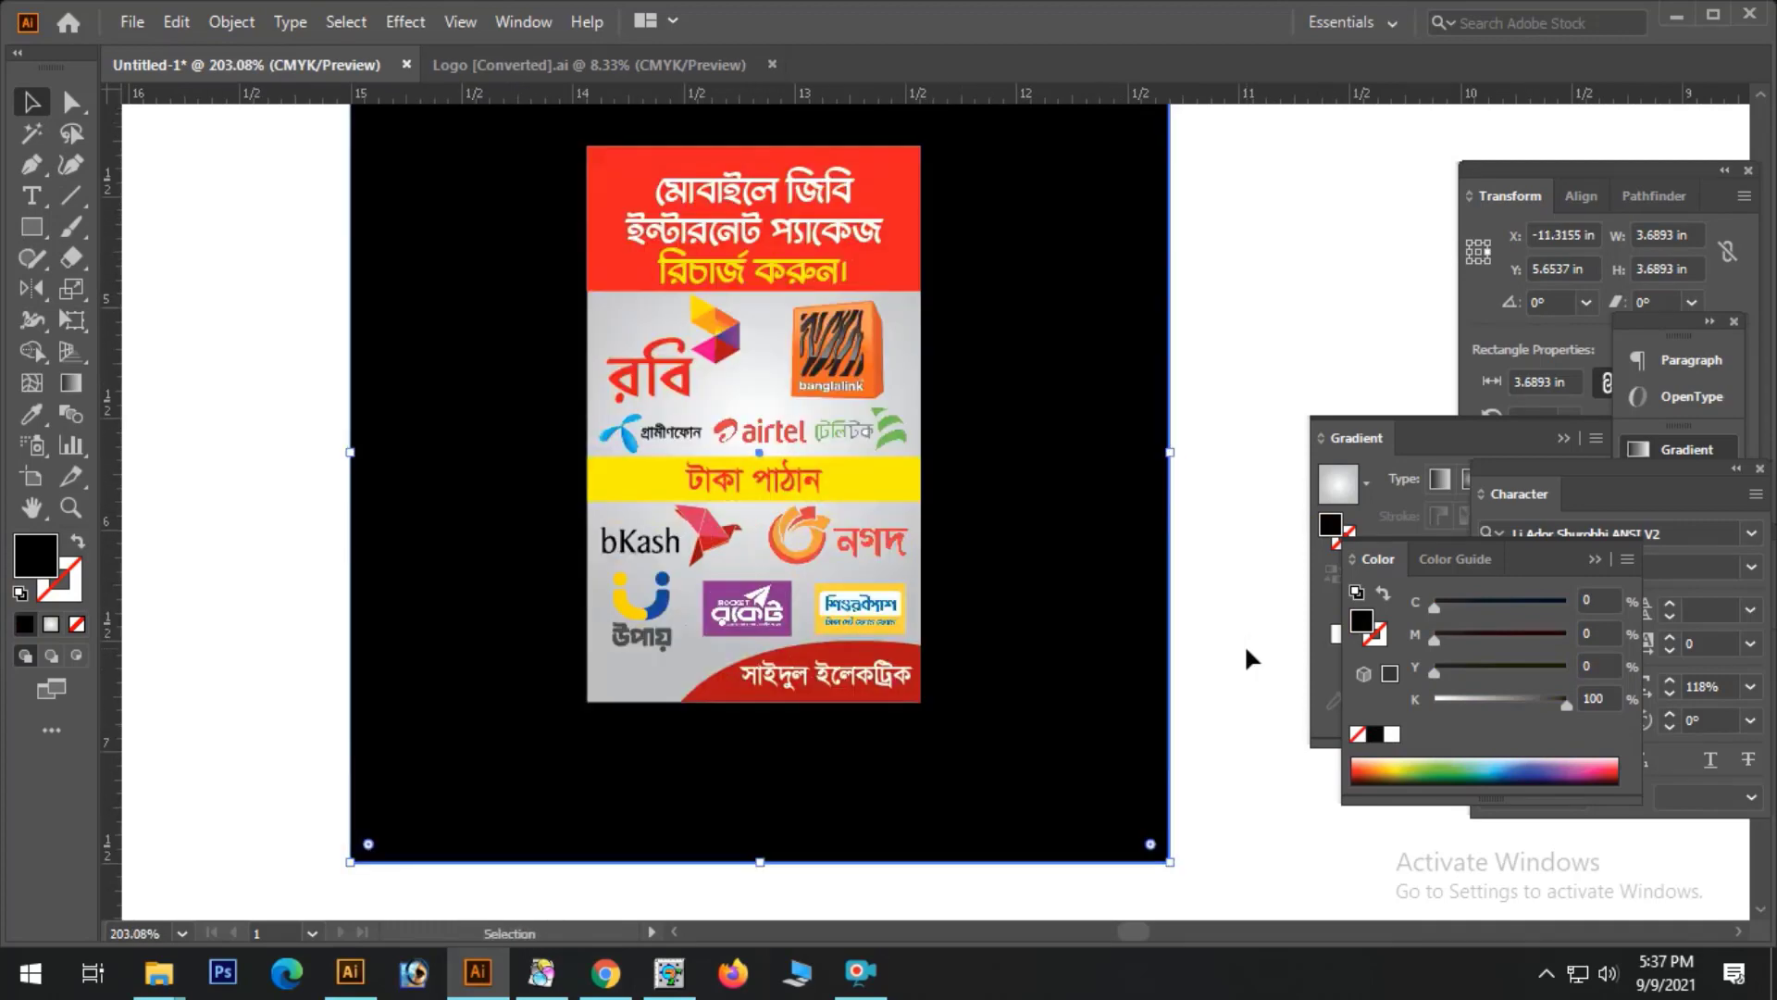
- Nudge the backdrop square up about 0.03 in behind the layout
key("Up")
key("Up")
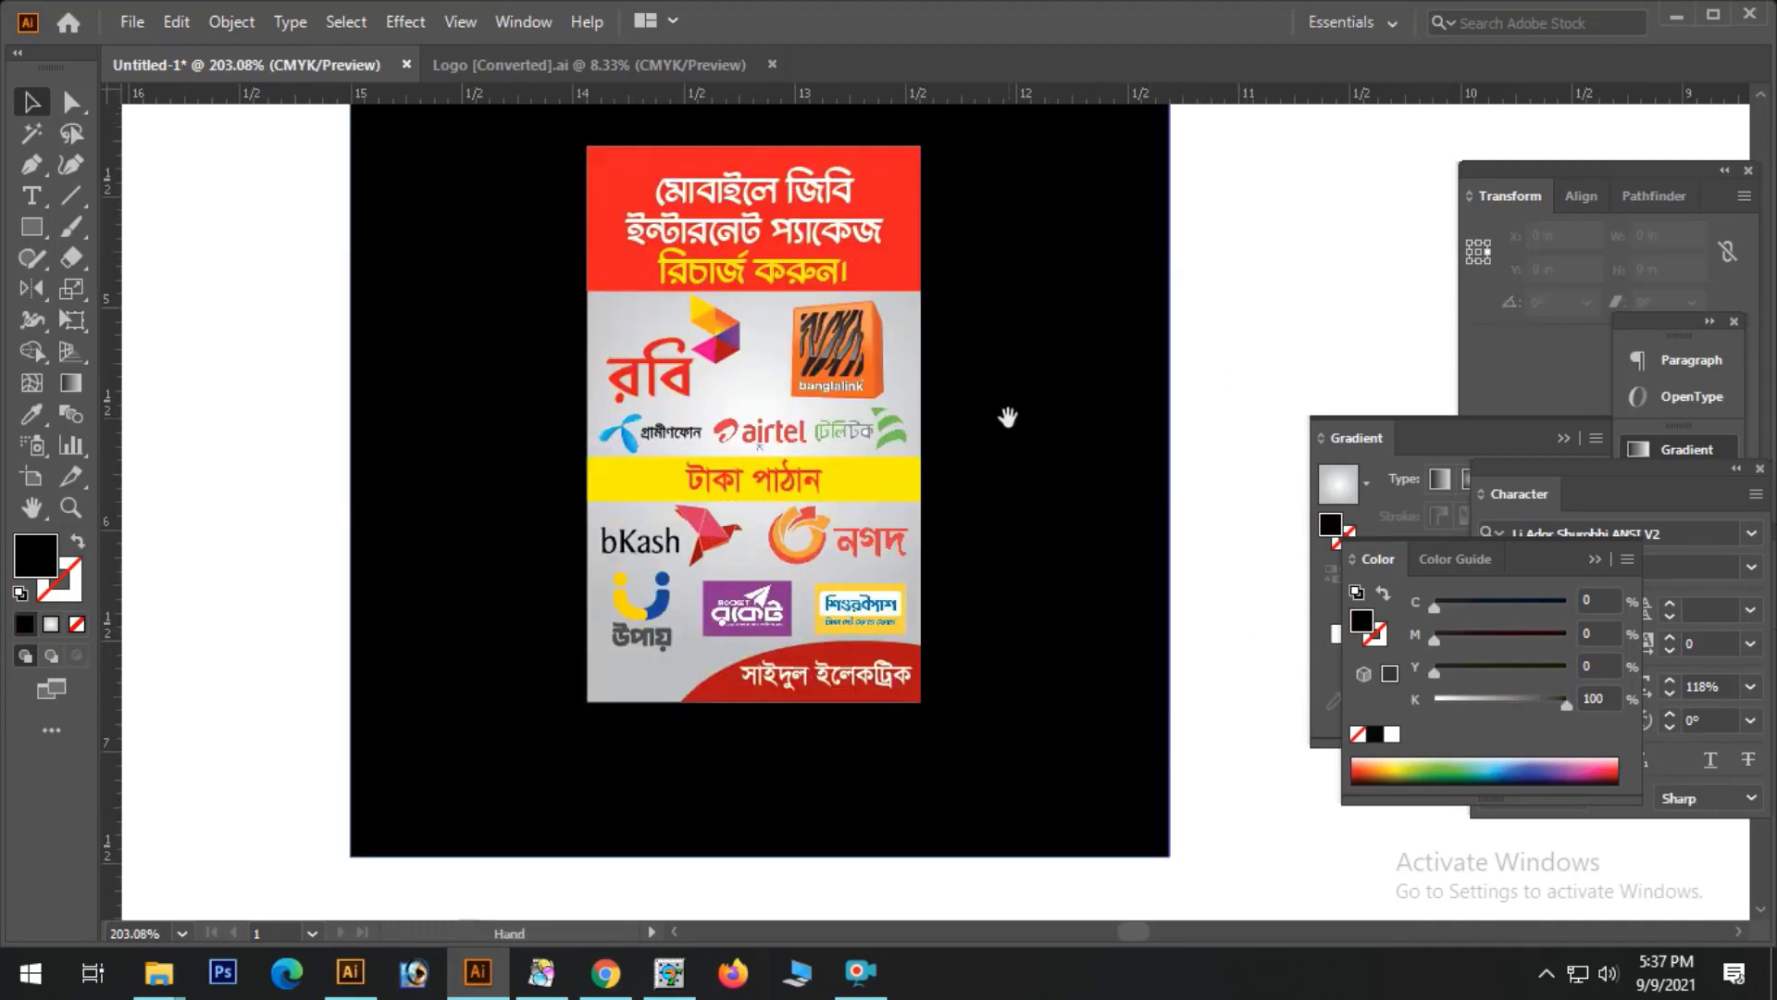
scroll(1016, 491, "up", 3)
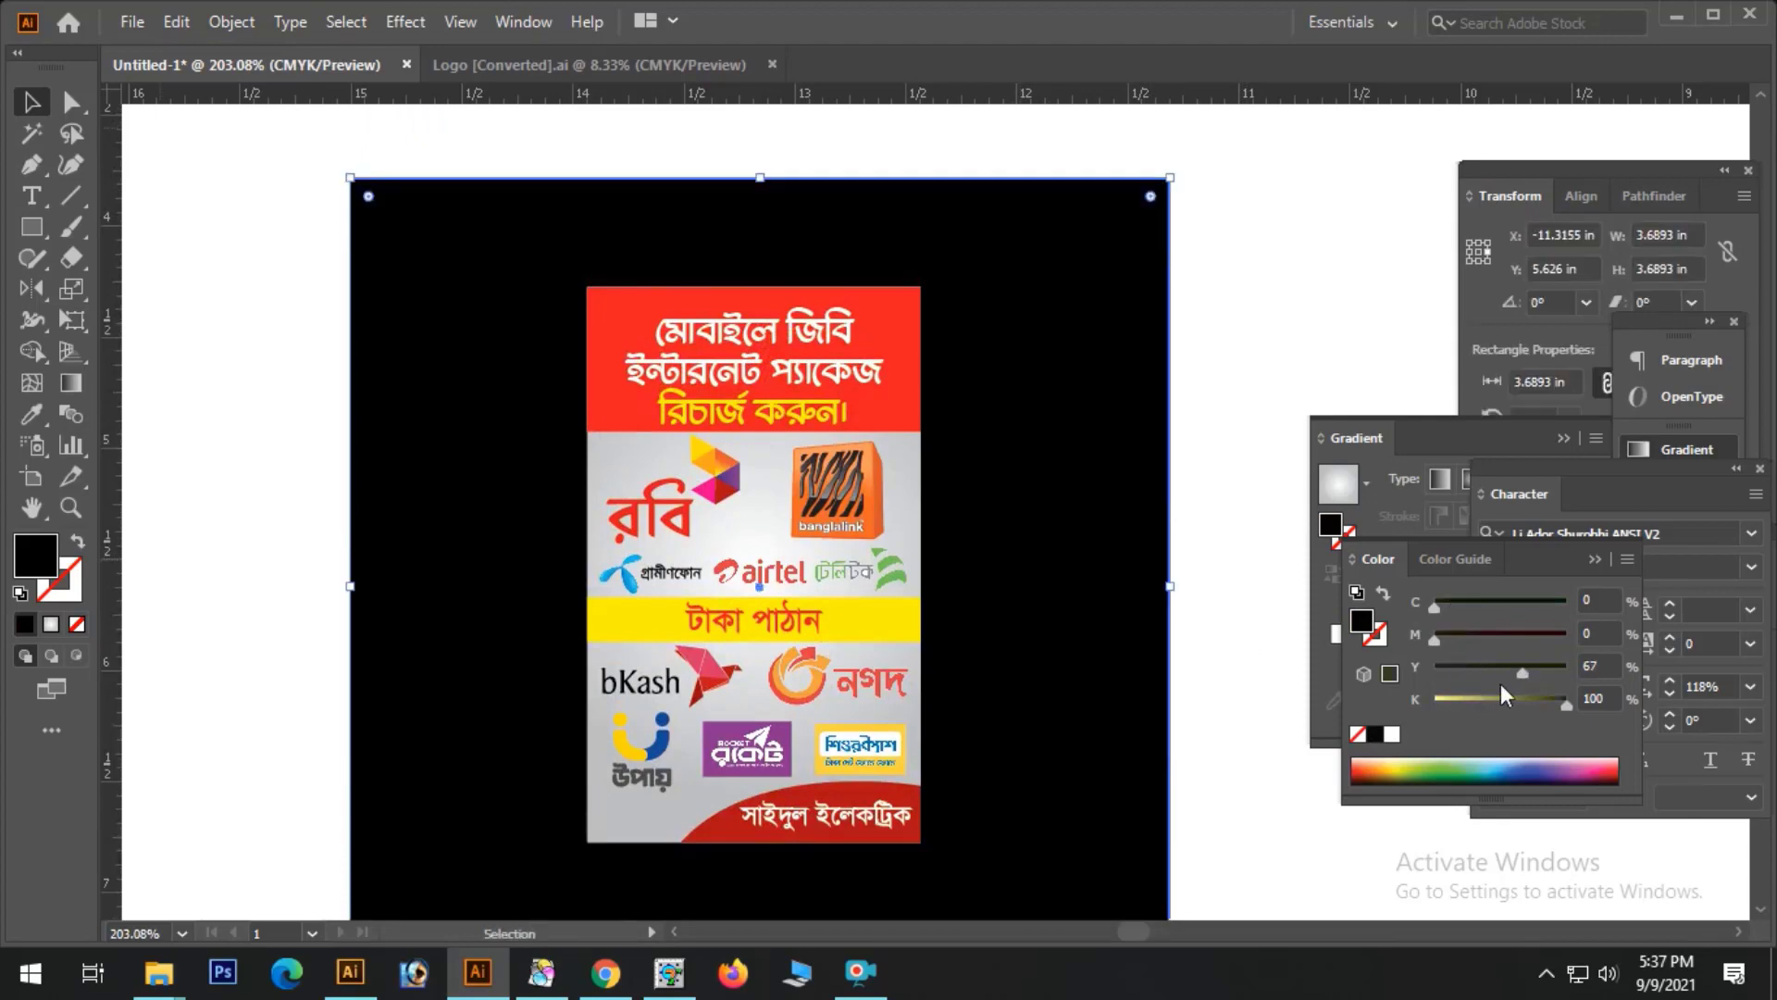
- Recolour the backdrop square dark green with a fill of C 79, M 0, Y 80, K 38, and deselect it
left_click_drag(1506, 702, 1483, 704)
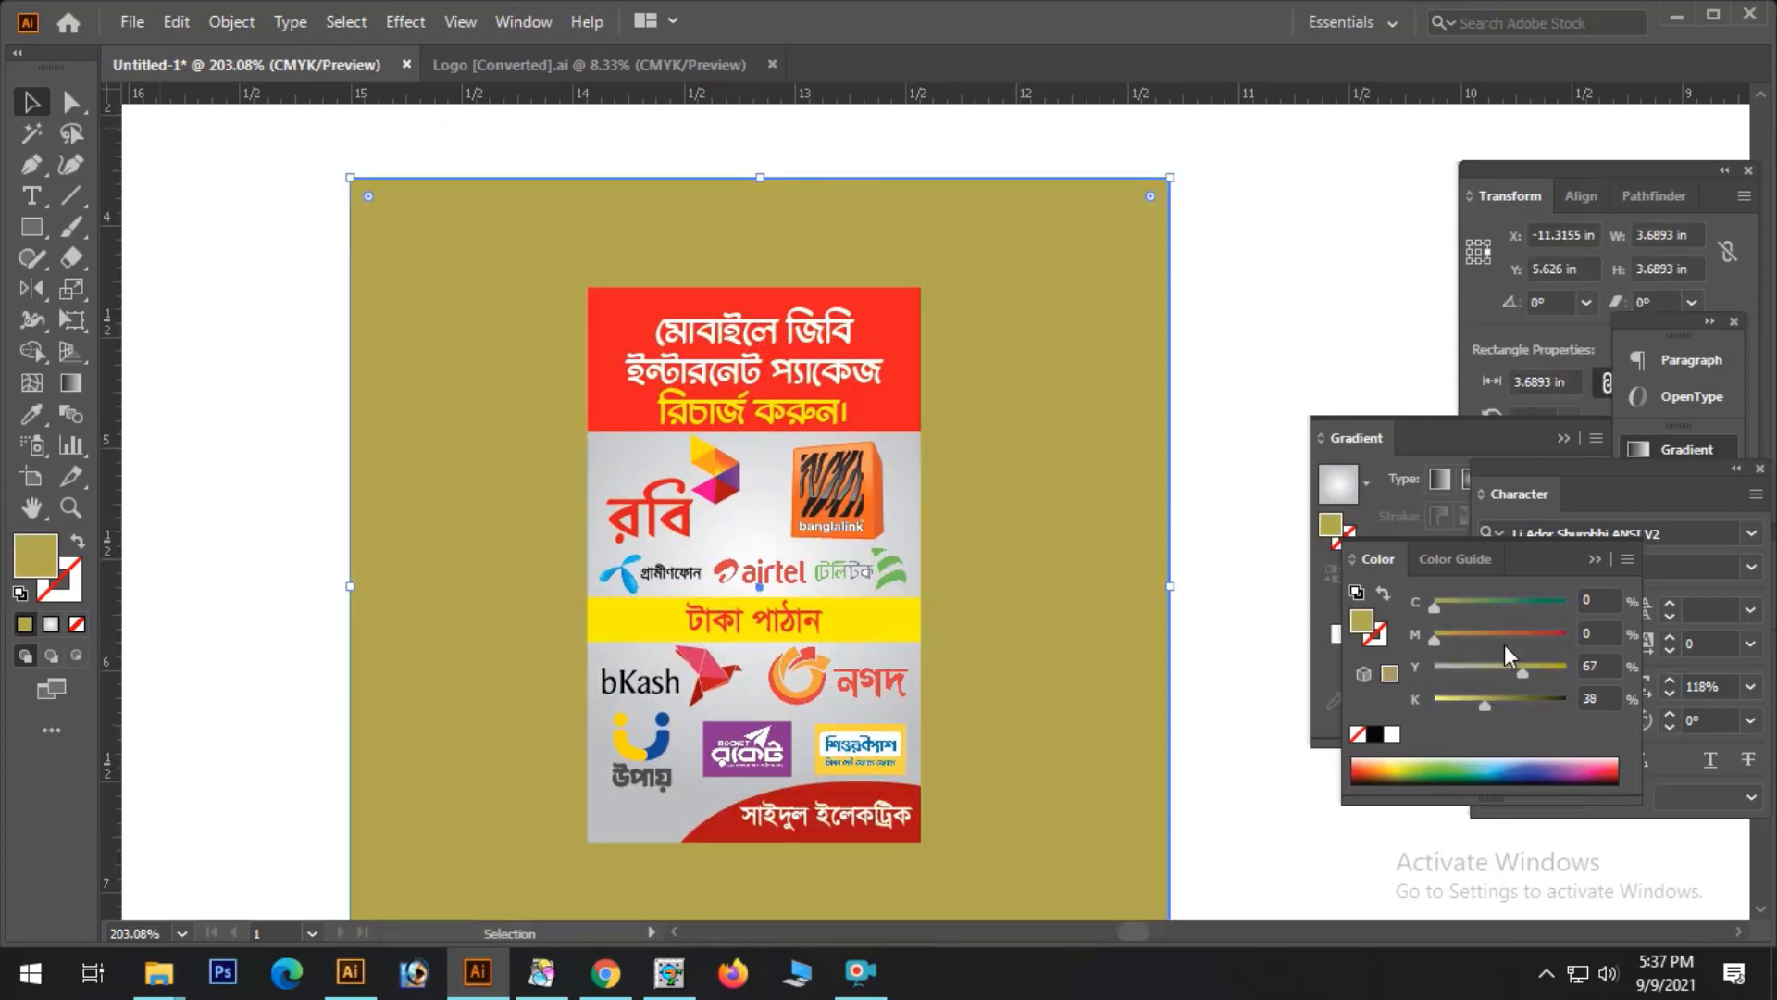
left_click_drag(1509, 606, 1538, 604)
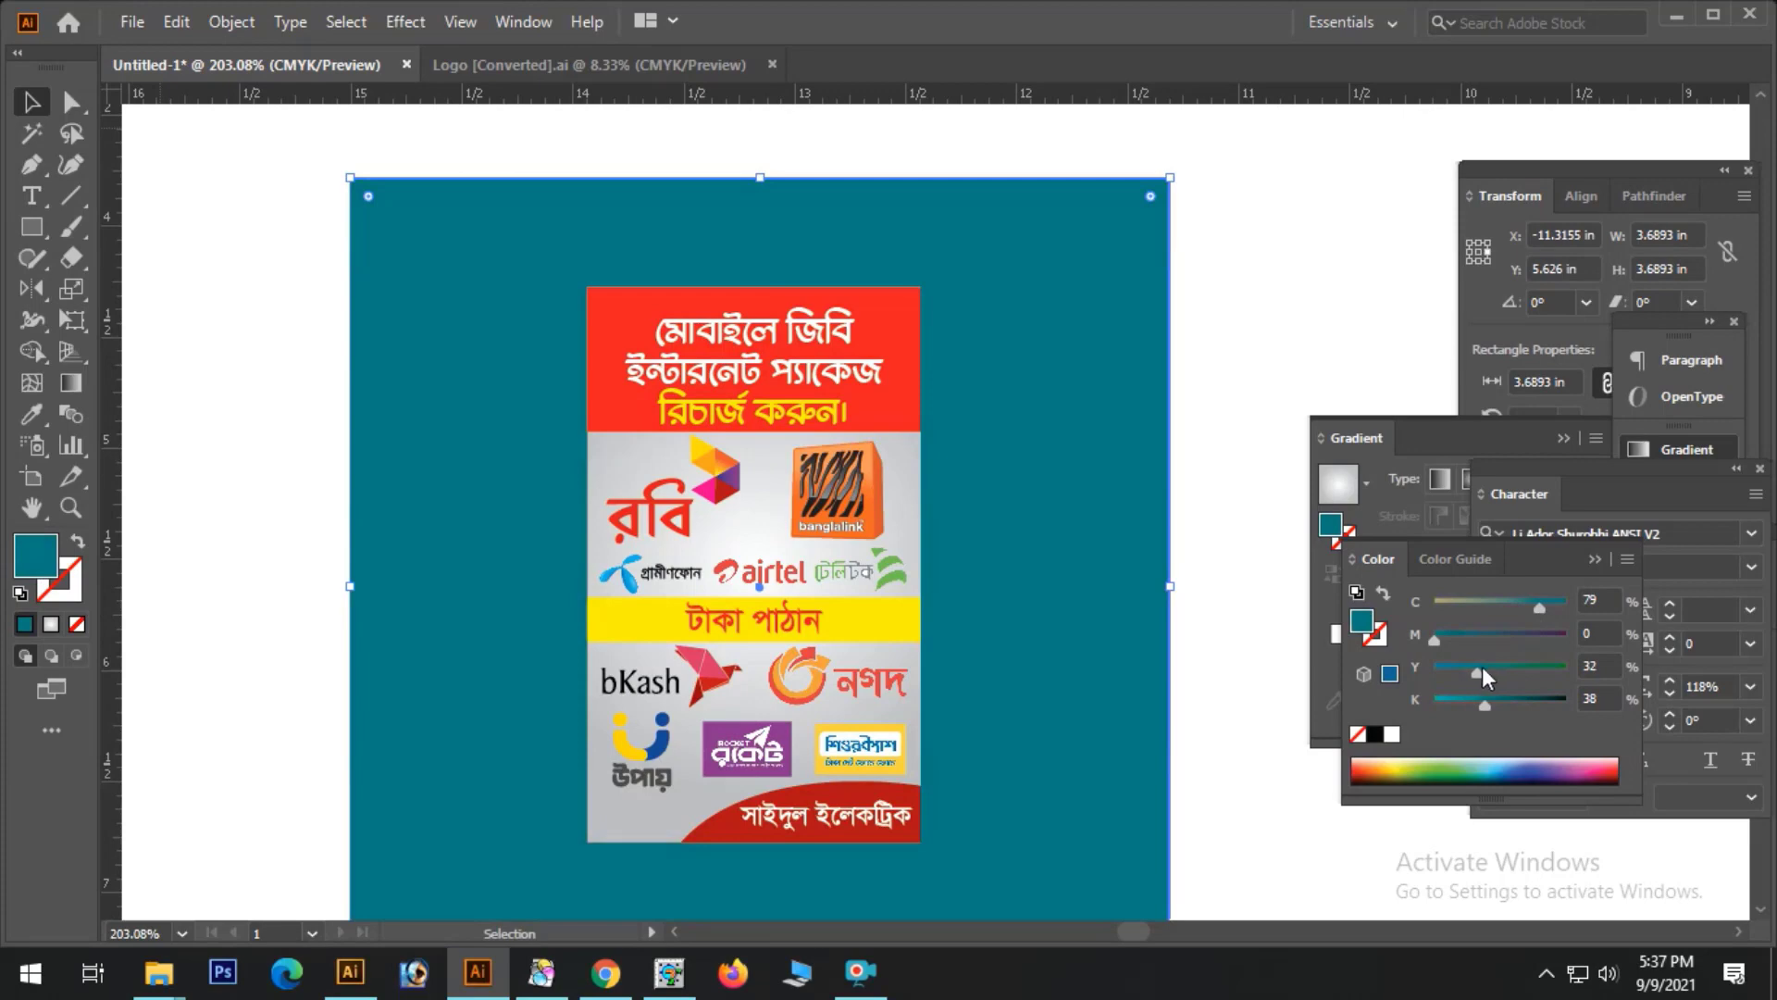
left_click_drag(1480, 670, 1540, 670)
left_click(1283, 357, "ctrl")
left_click_drag(1014, 611, 1044, 476)
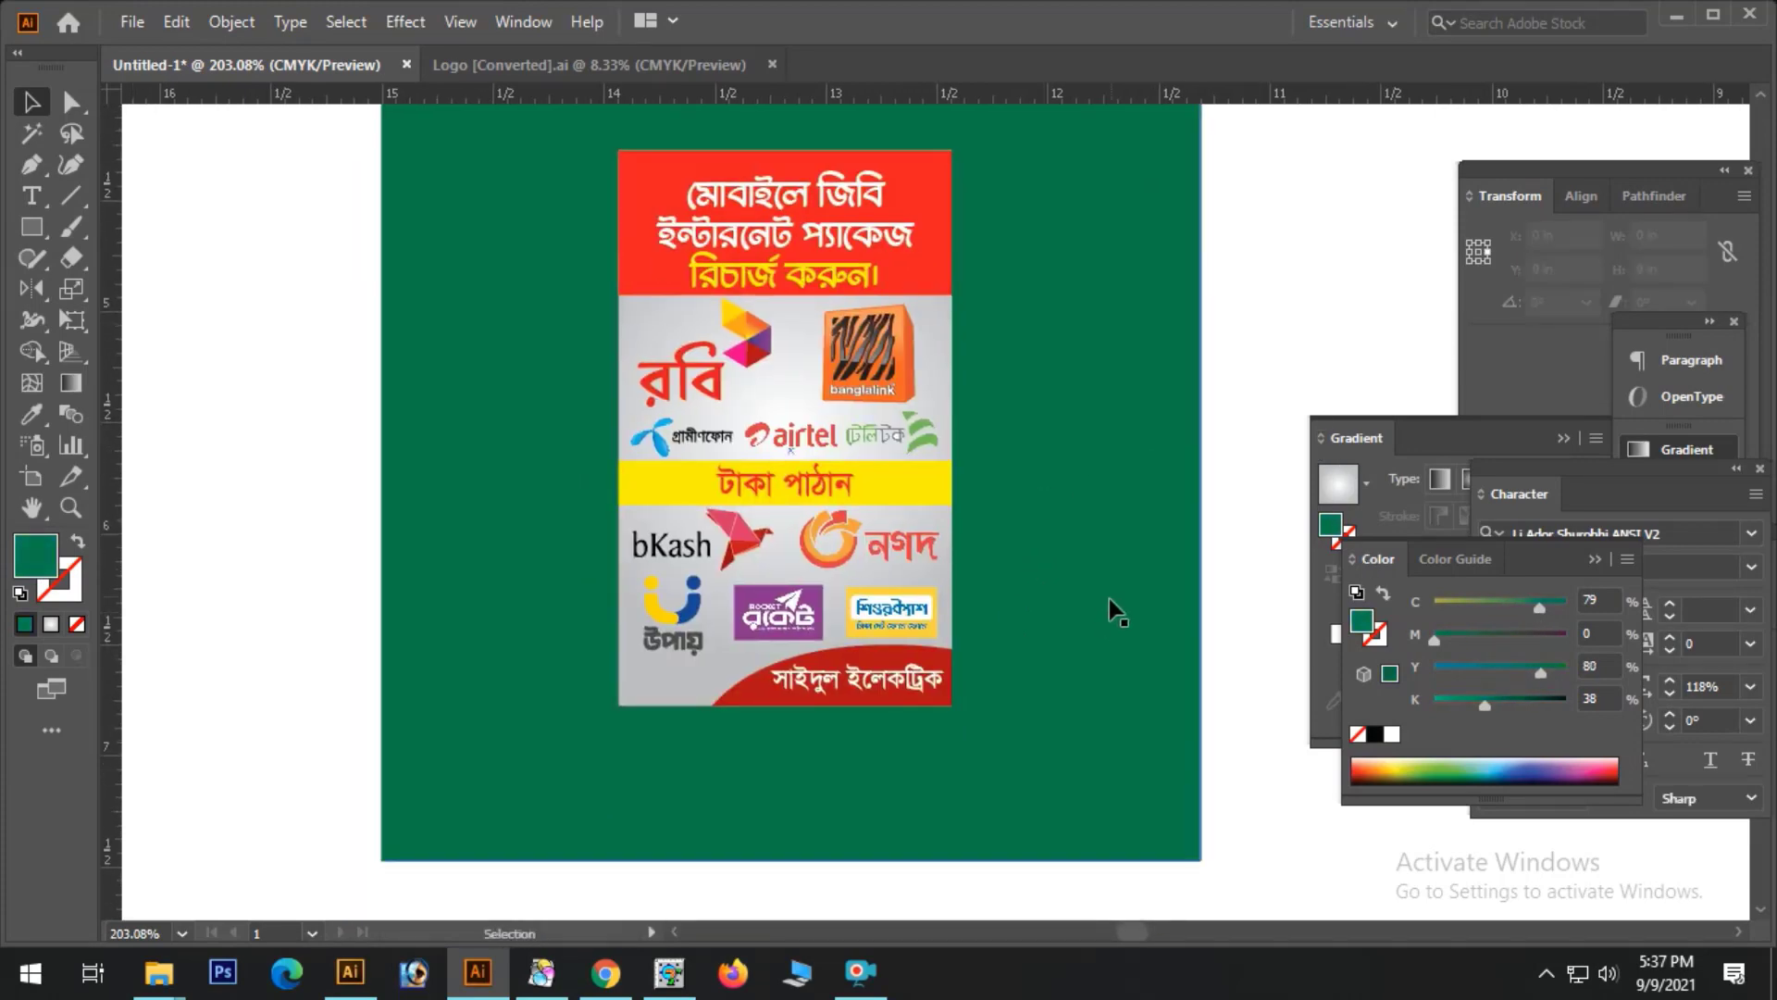